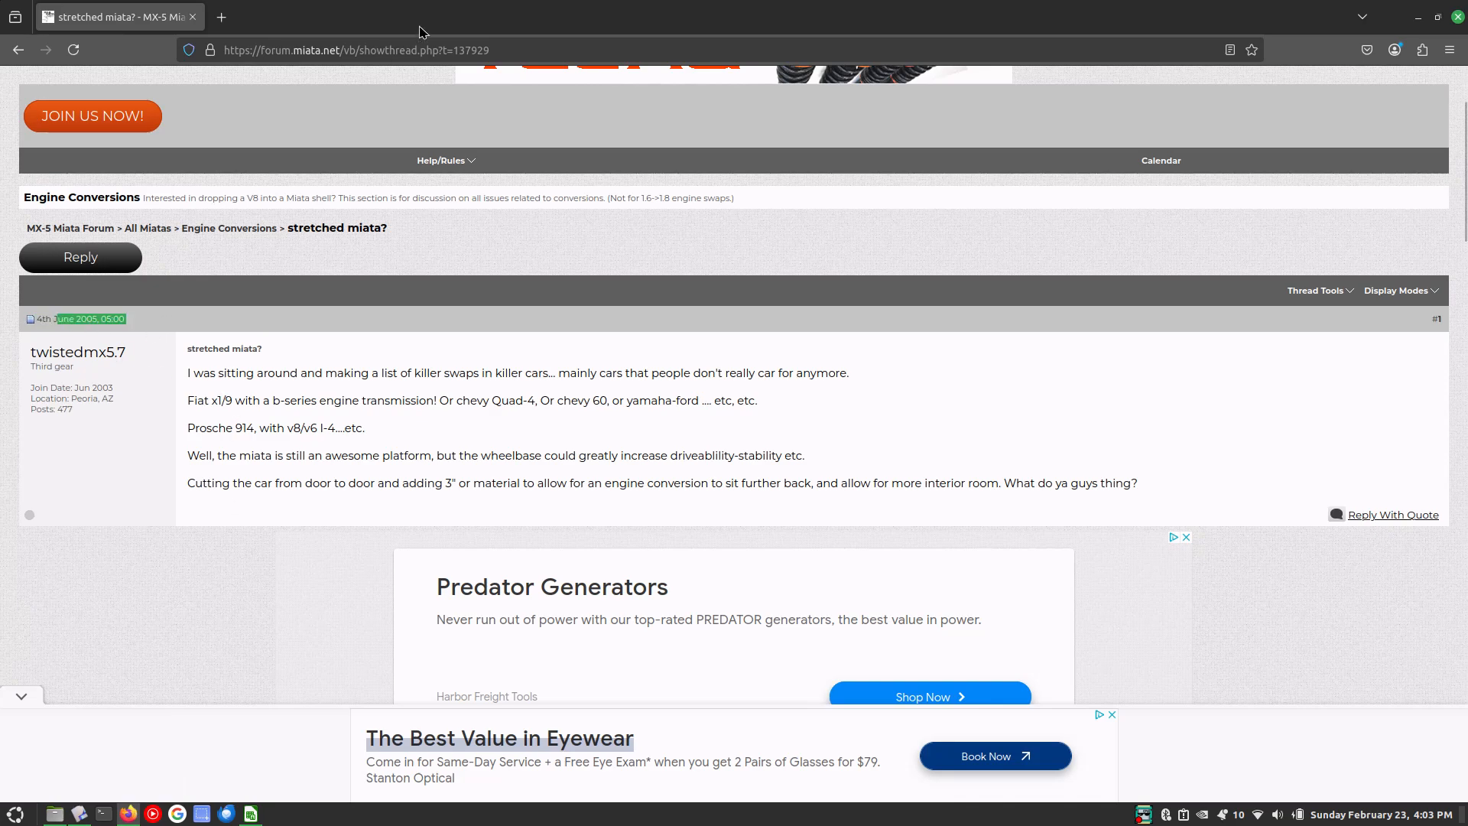
Read the opening post, its date and the replies of the "stretched miata?" forum thread, and close the browser to return to Plasticity
left_click_drag(197, 400, 543, 523)
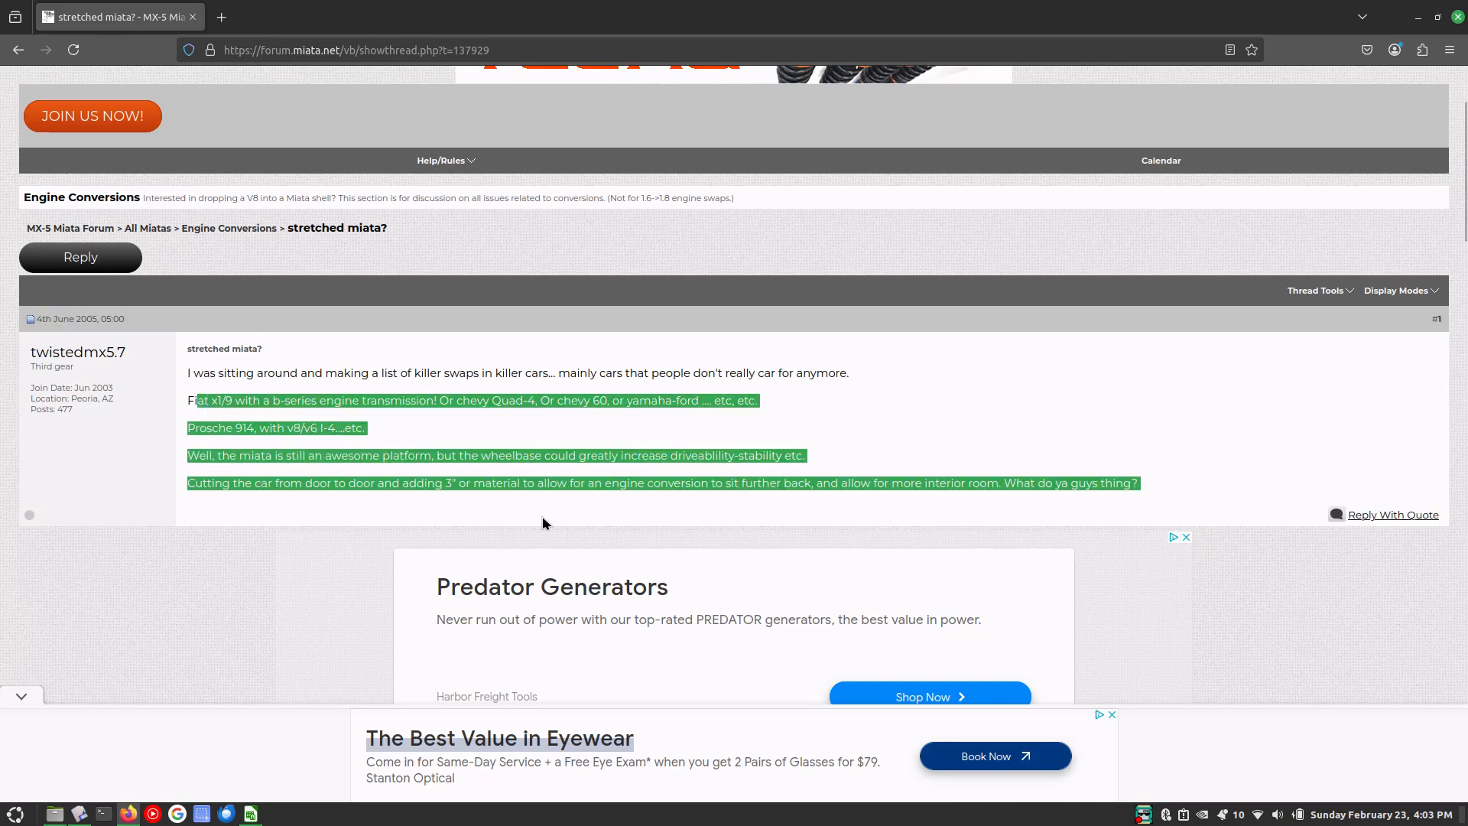
left_click(392, 483)
left_click_drag(356, 484, 661, 483)
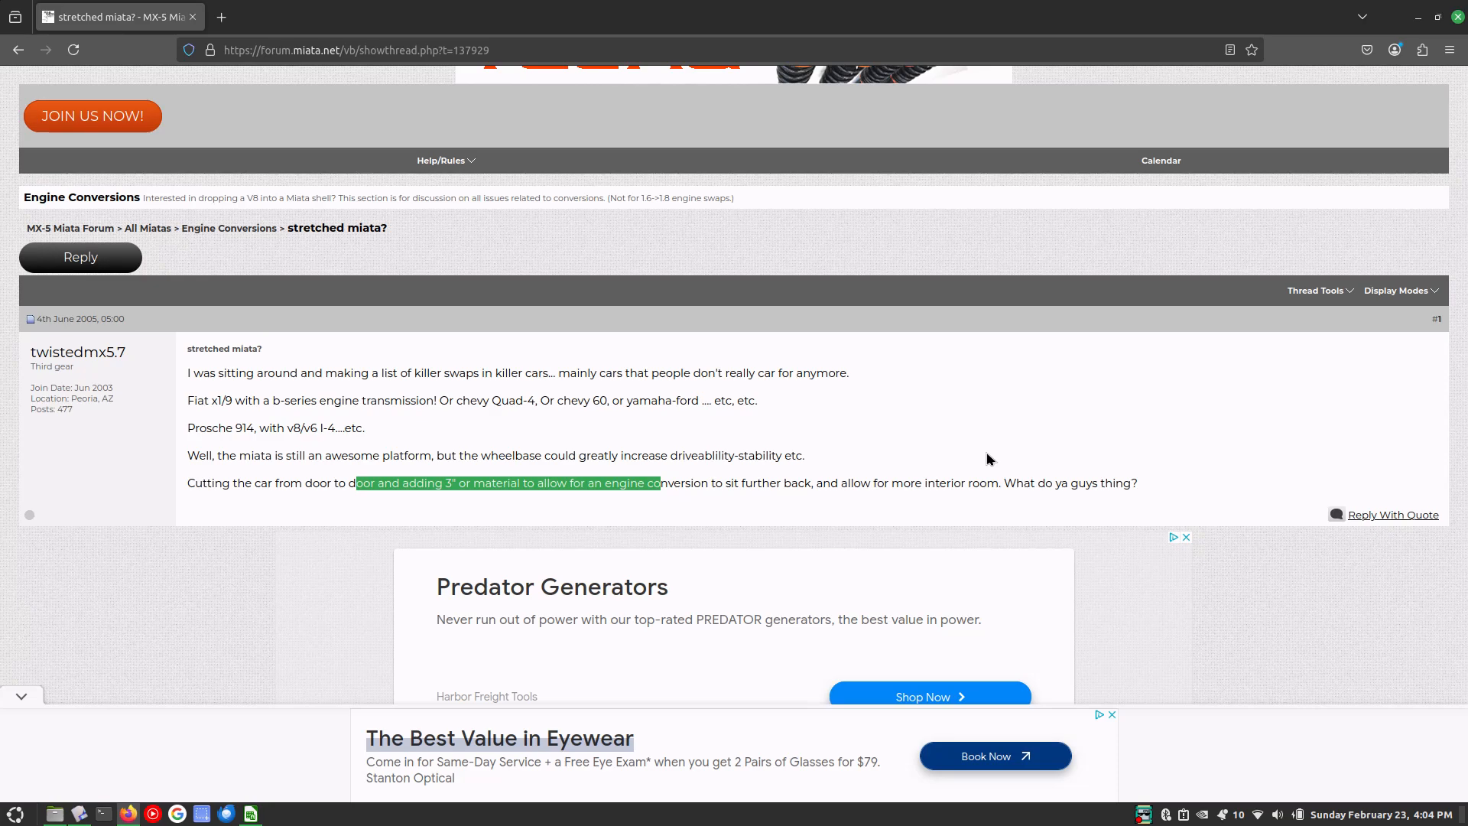
left_click(312, 501)
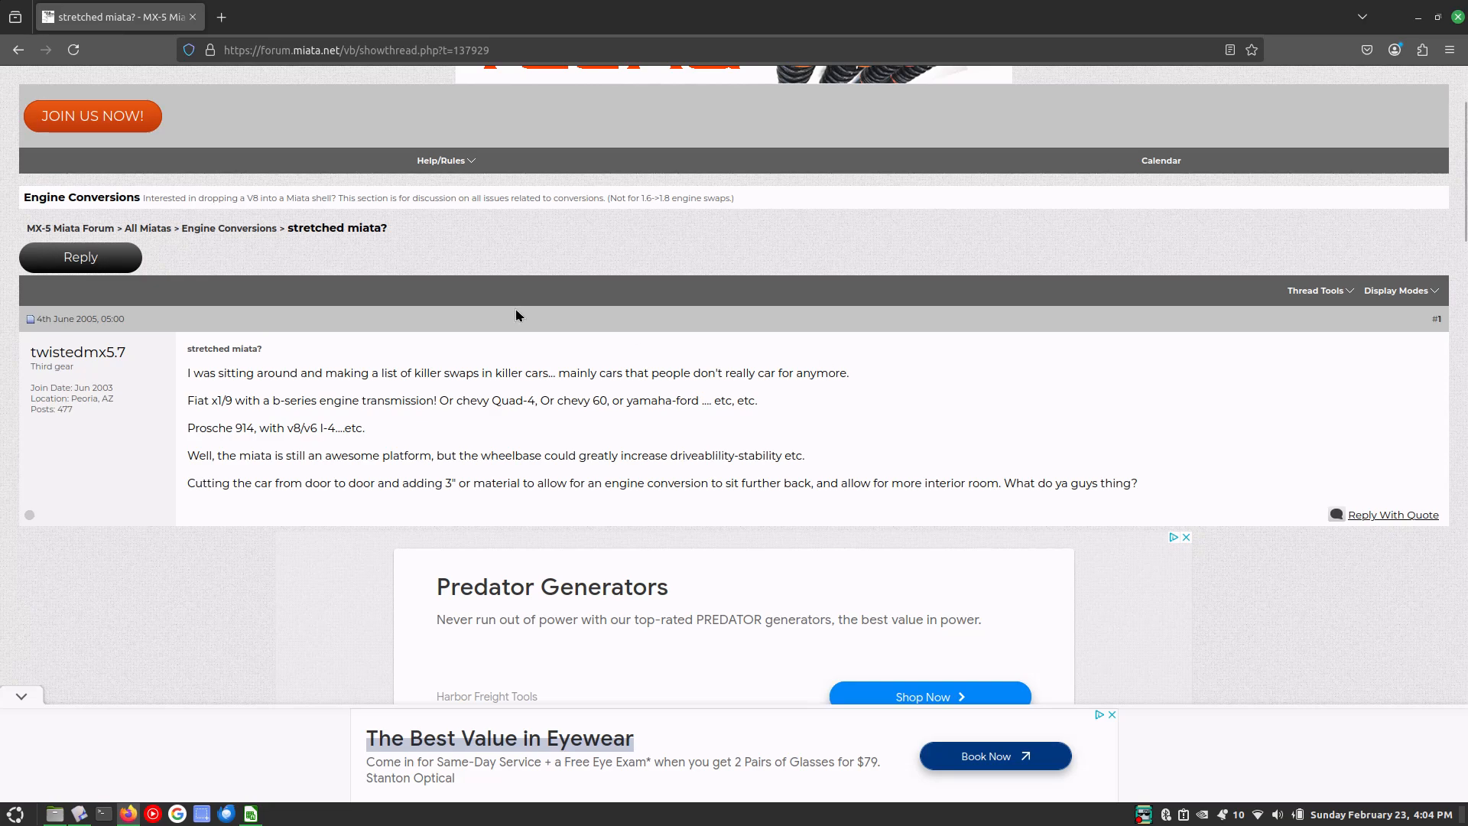
left_click_drag(73, 319, 276, 331)
left_click(1239, 353)
scroll(1202, 425, "down", 8)
scroll(616, 429, "down", 6)
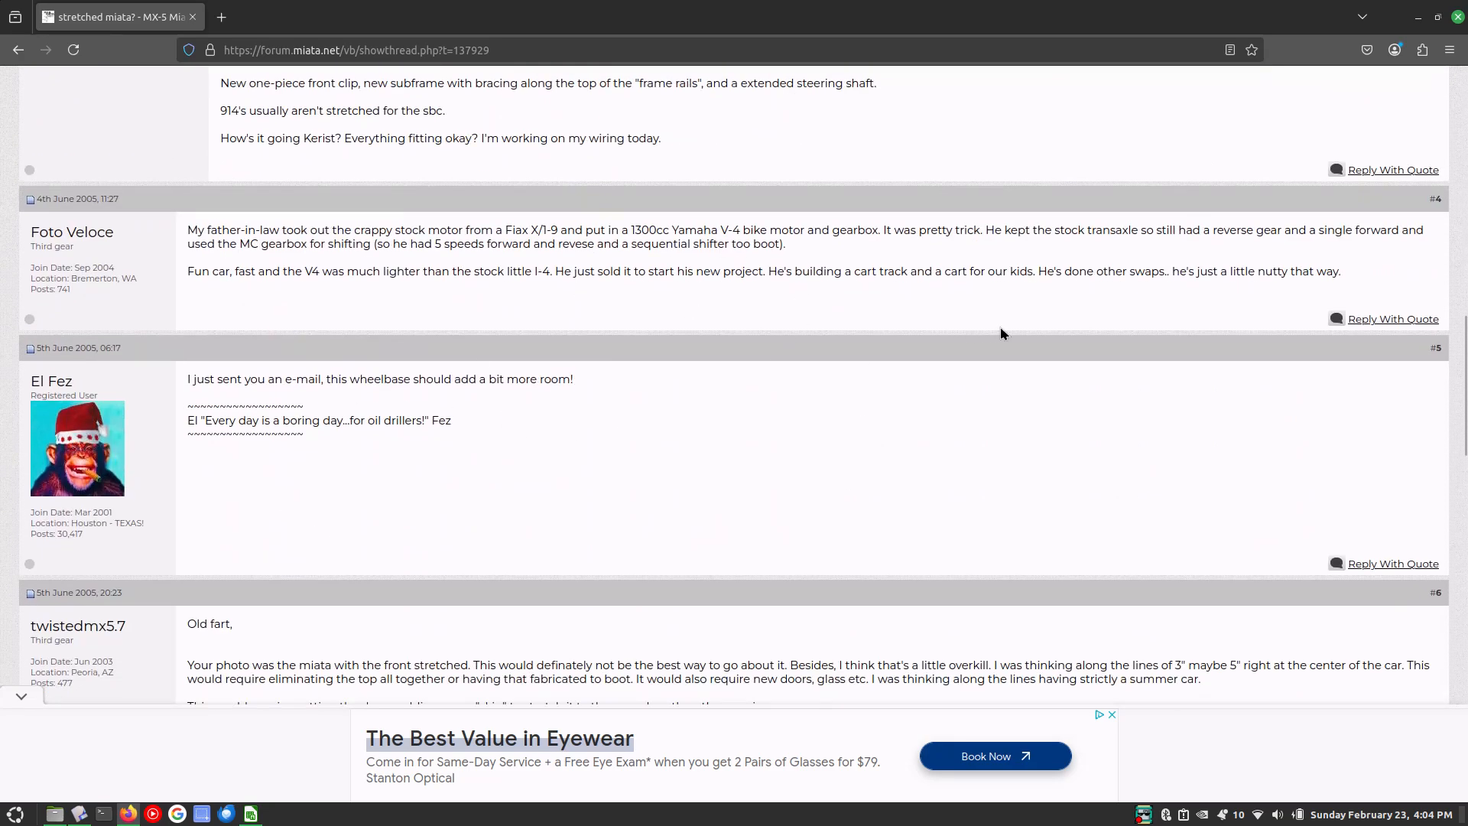
scroll(1324, 321, "up", 15)
scroll(1325, 321, "up", 1)
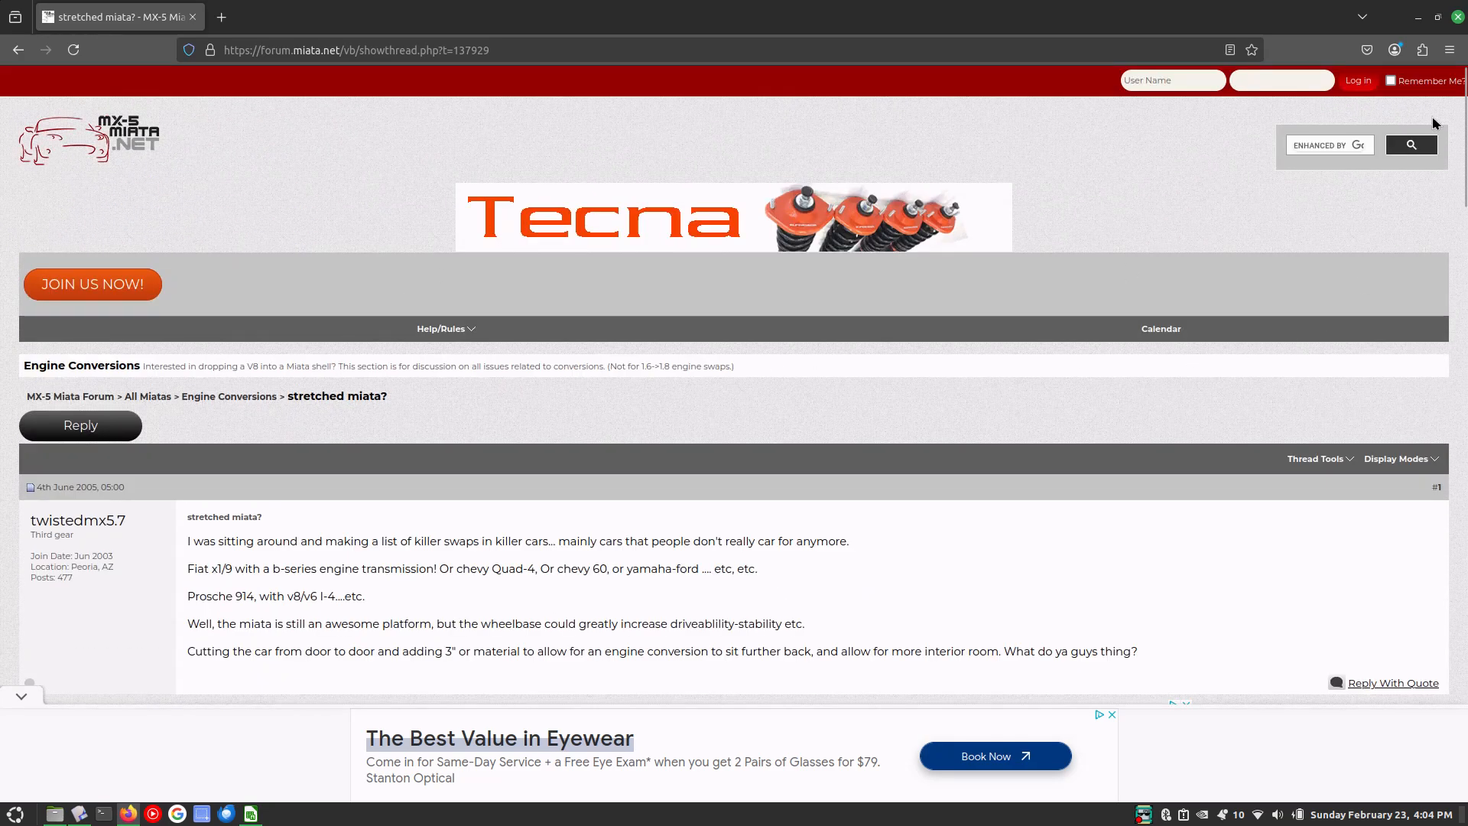
scroll(489, 392, "down", 5)
scroll(499, 392, "up", 5)
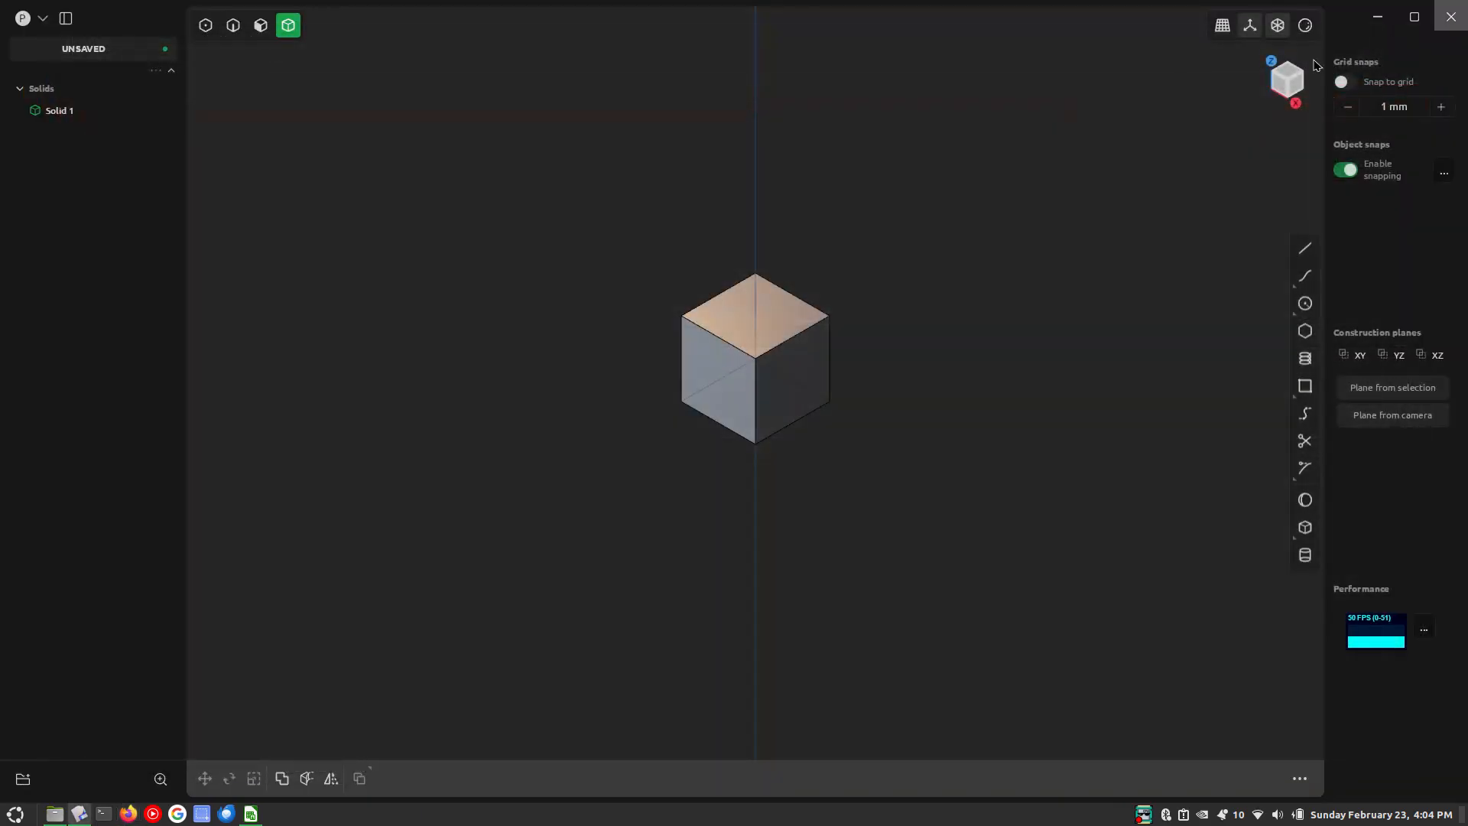
left_click(1456, 16)
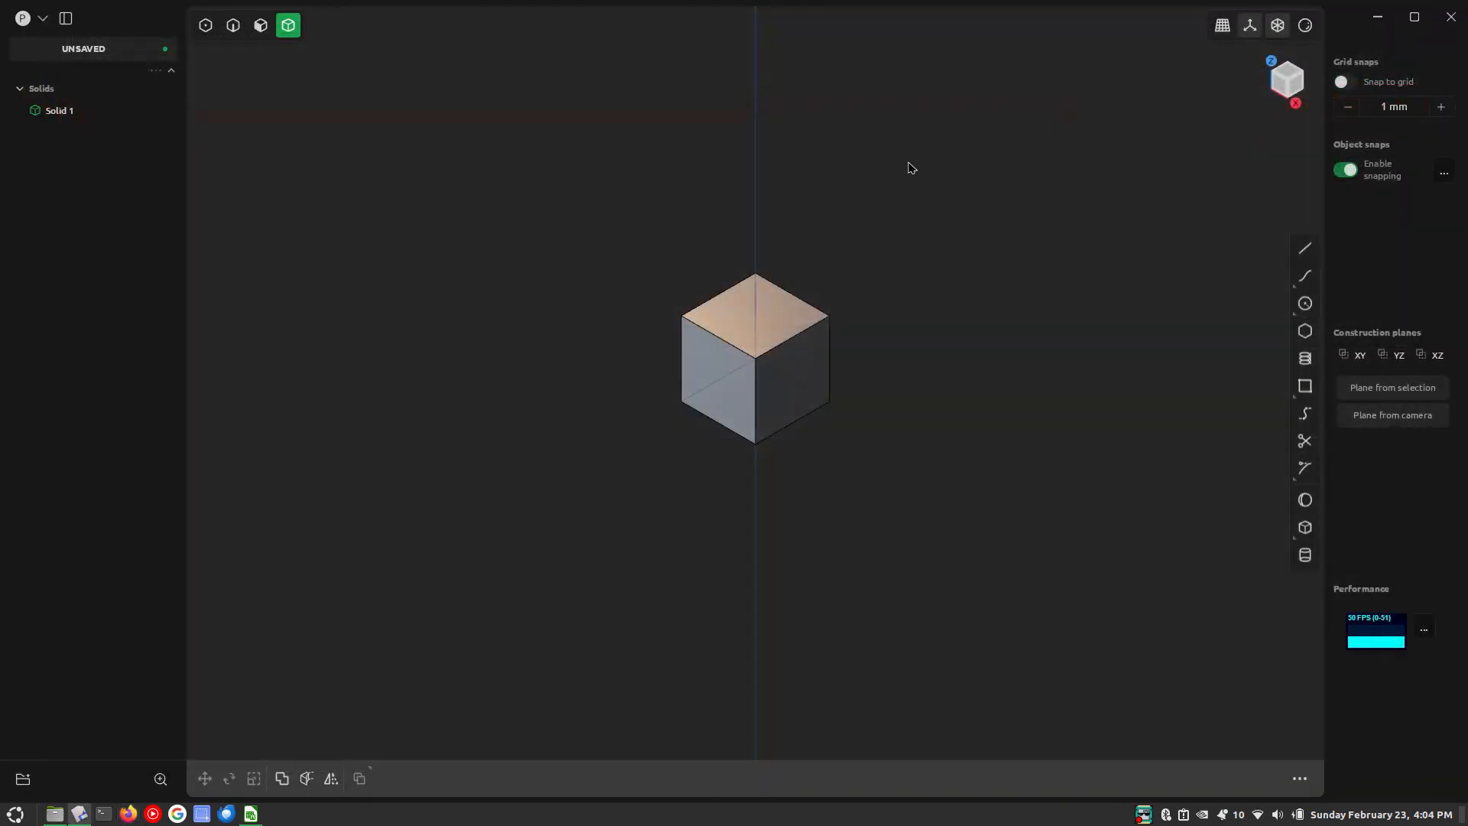
Delete the cube solid from the scene and switch to the right view
left_click(681, 380)
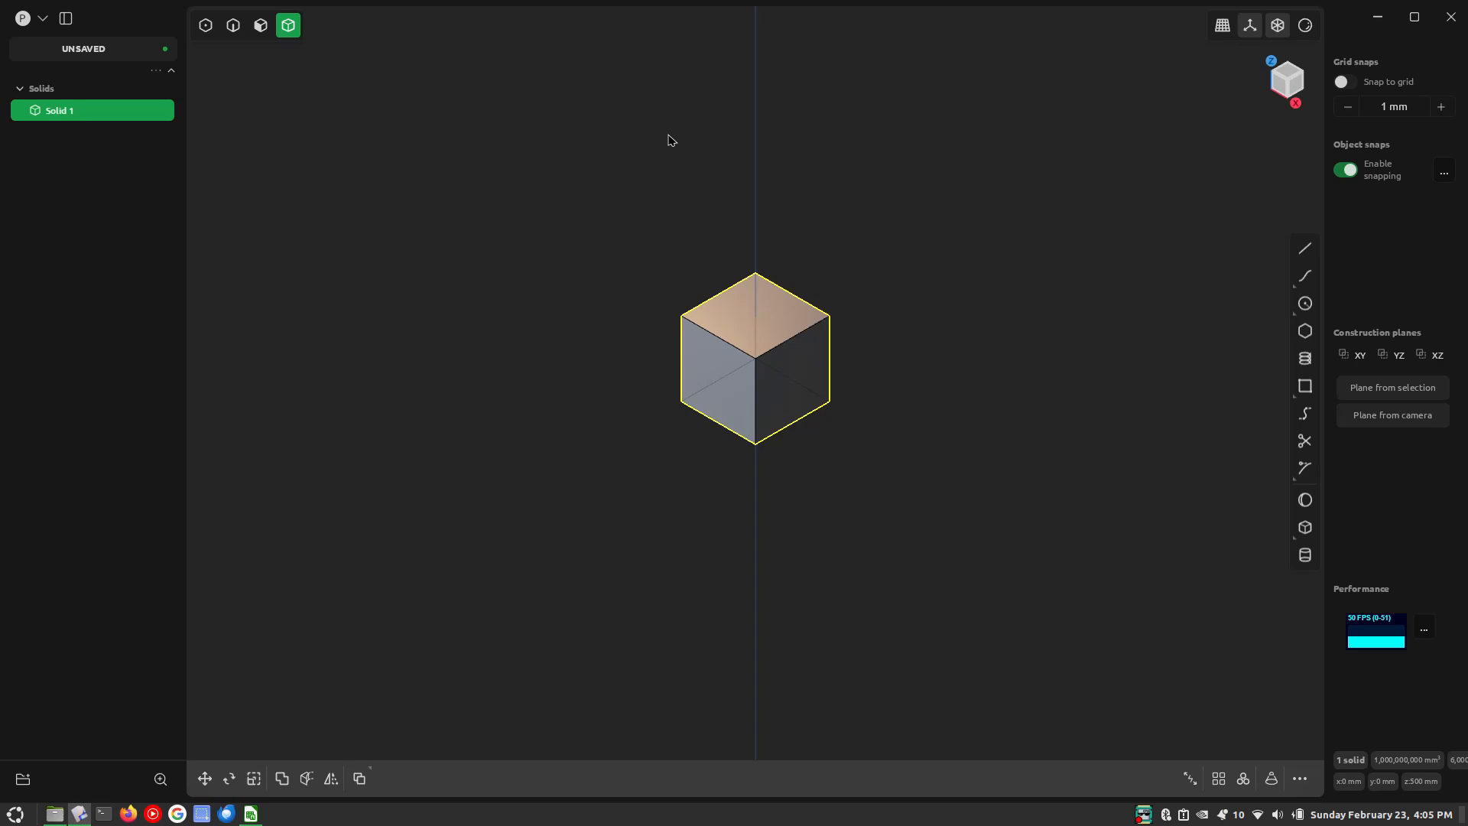
key("Delete")
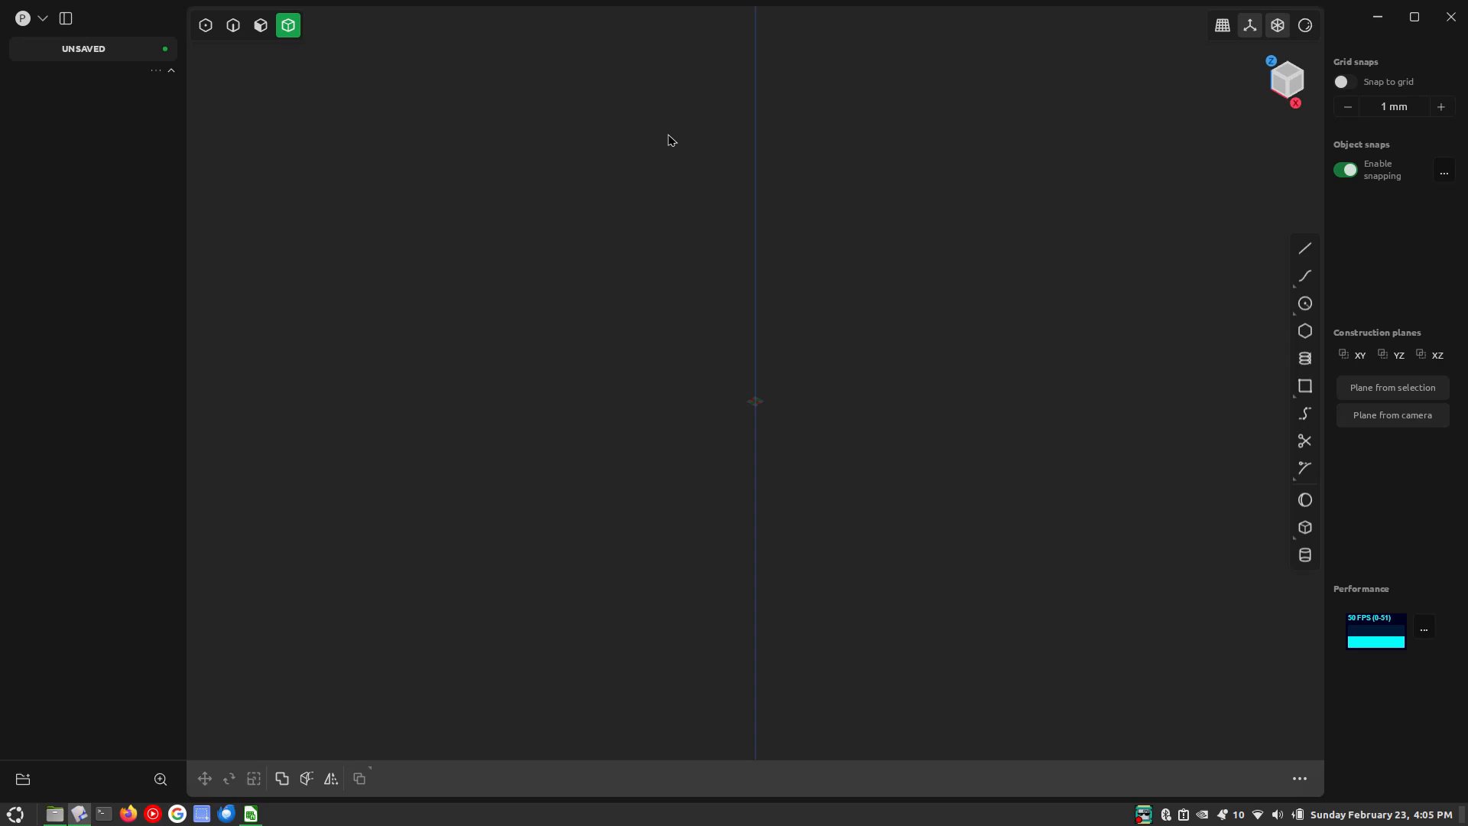
key("KP_3")
Draw a corner rectangle on the YZ plane starting at the origin, 3555 mm long and 1185 mm high
scroll(330, 640, "down", 1)
scroll(357, 433, "down", 1)
scroll(355, 164, "down", 1)
scroll(356, 165, "down", 1)
scroll(386, 373, "down", 1)
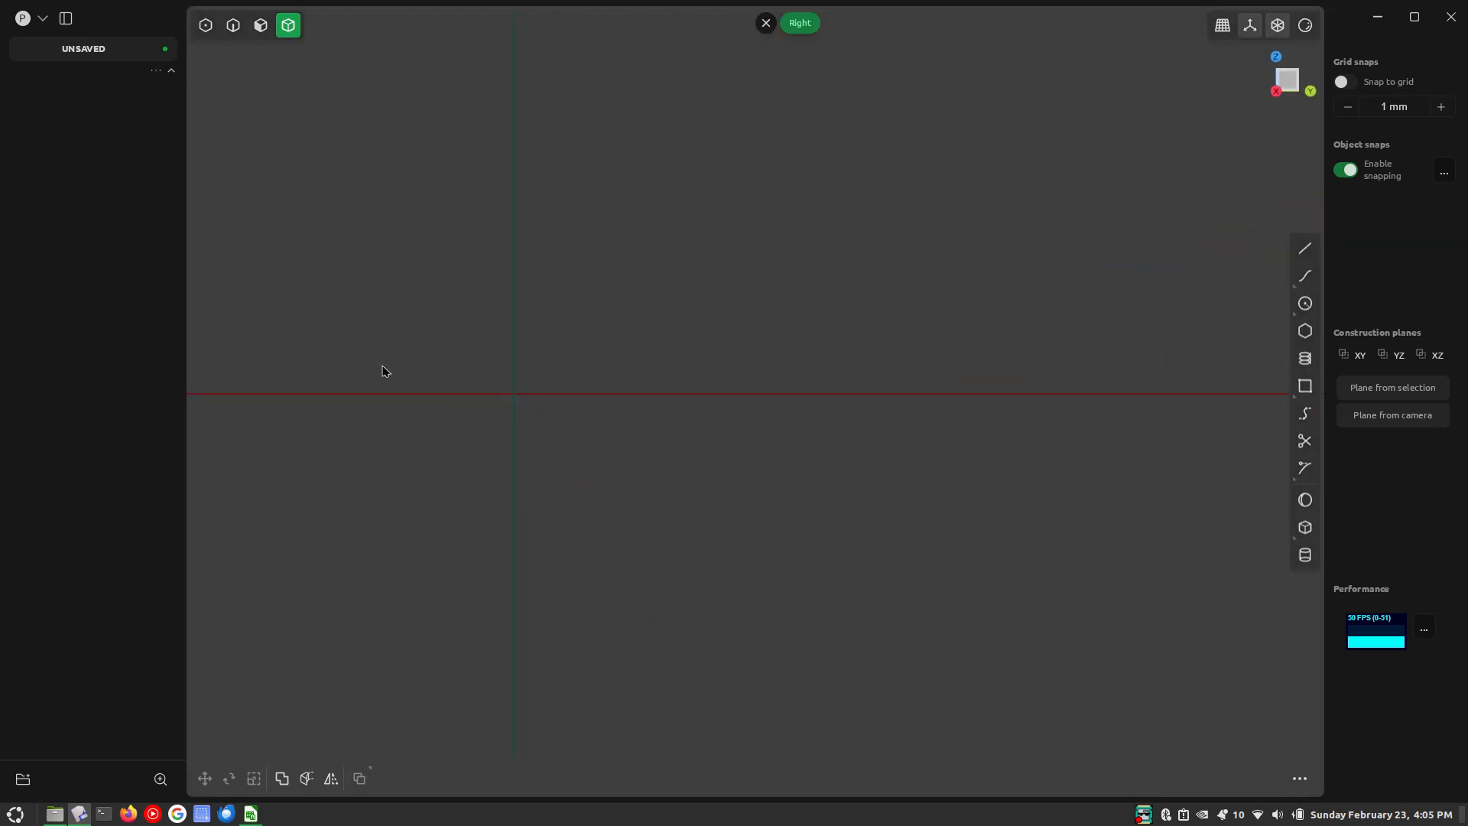
scroll(225, 549, "down", 1)
scroll(226, 550, "down", 1)
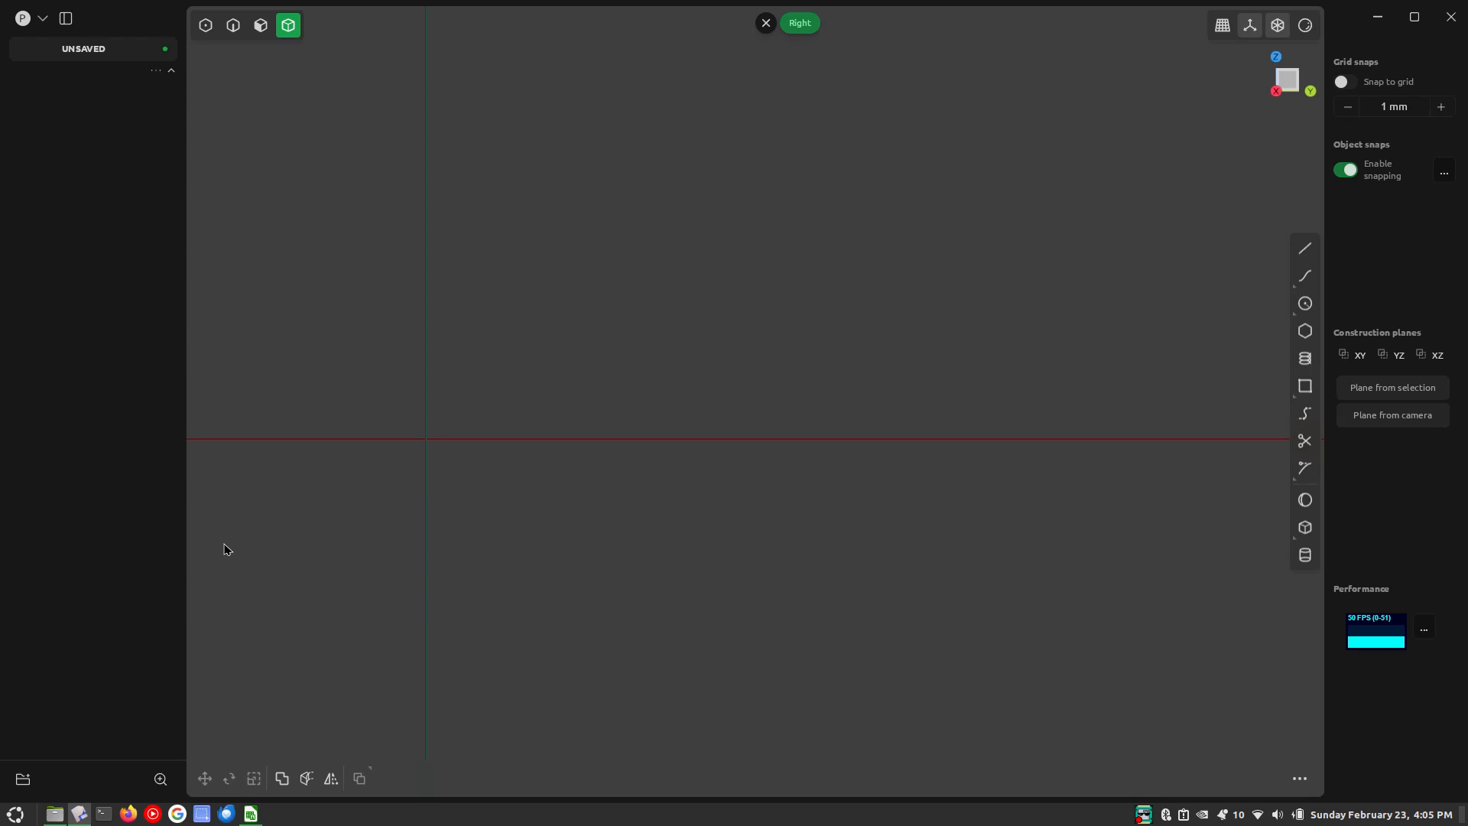
scroll(223, 678, "down", 1)
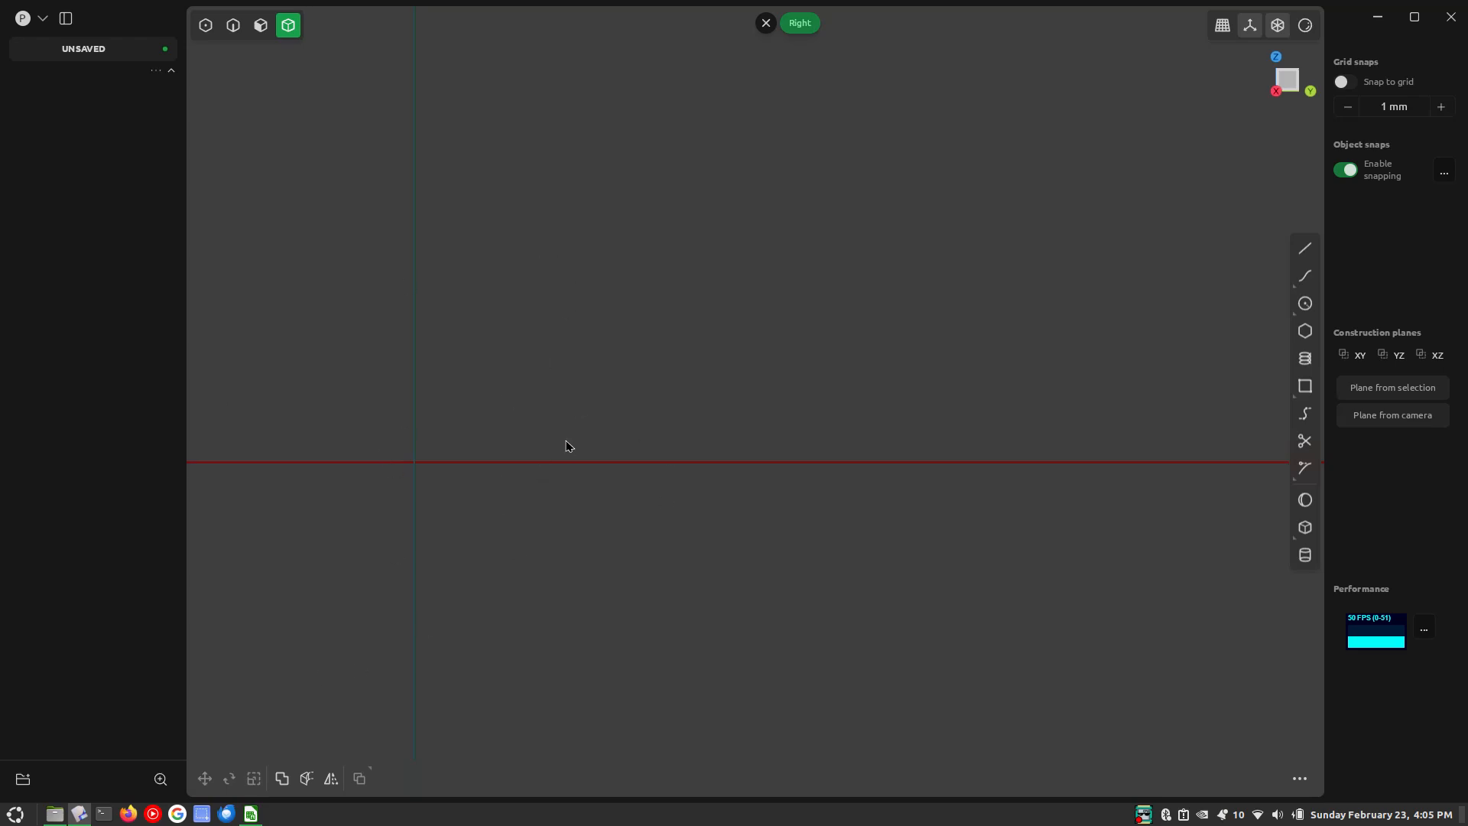
scroll(317, 692, "down", 1)
scroll(714, 439, "up", 2)
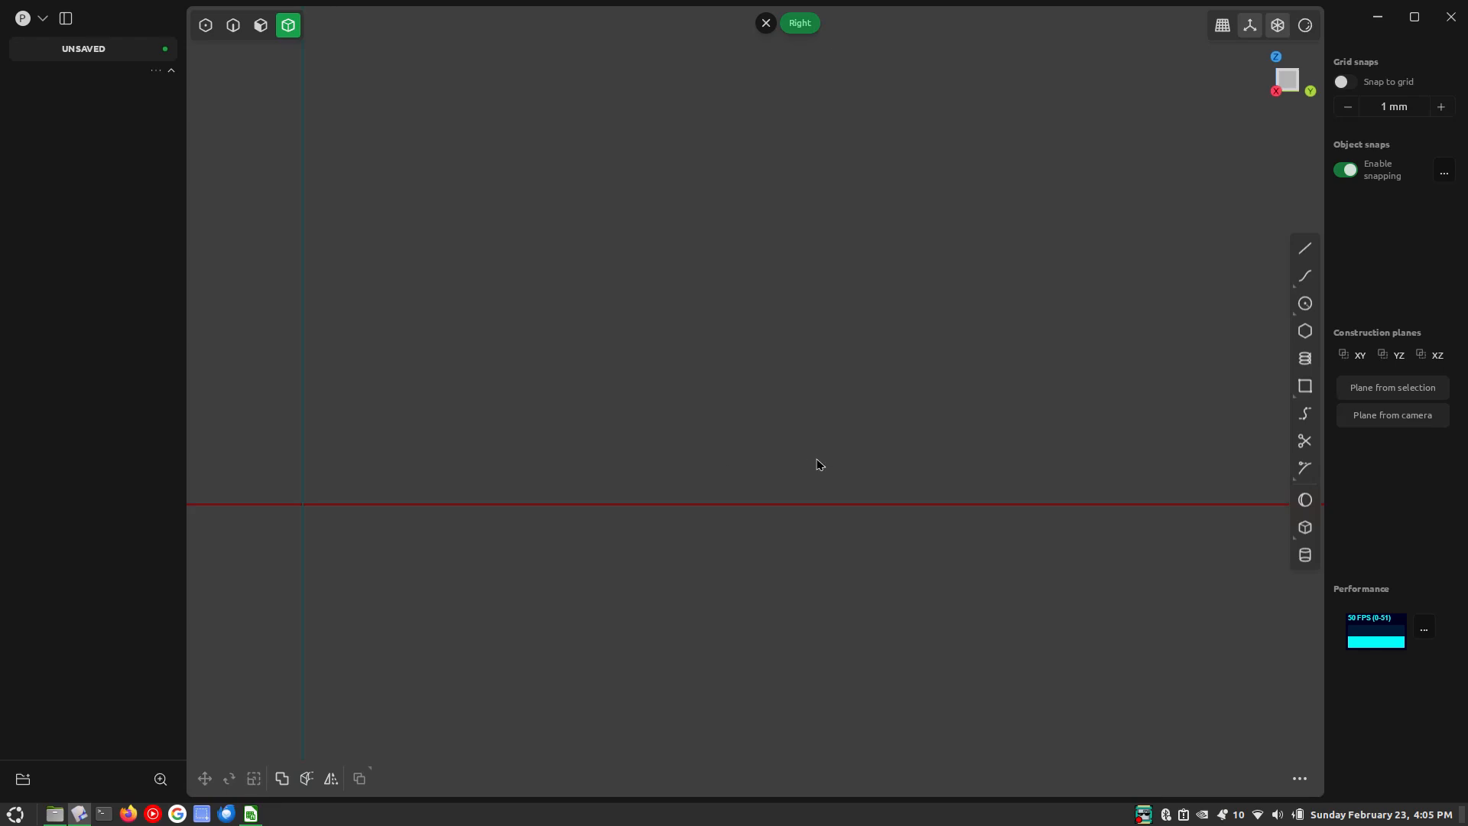
left_click(1305, 386)
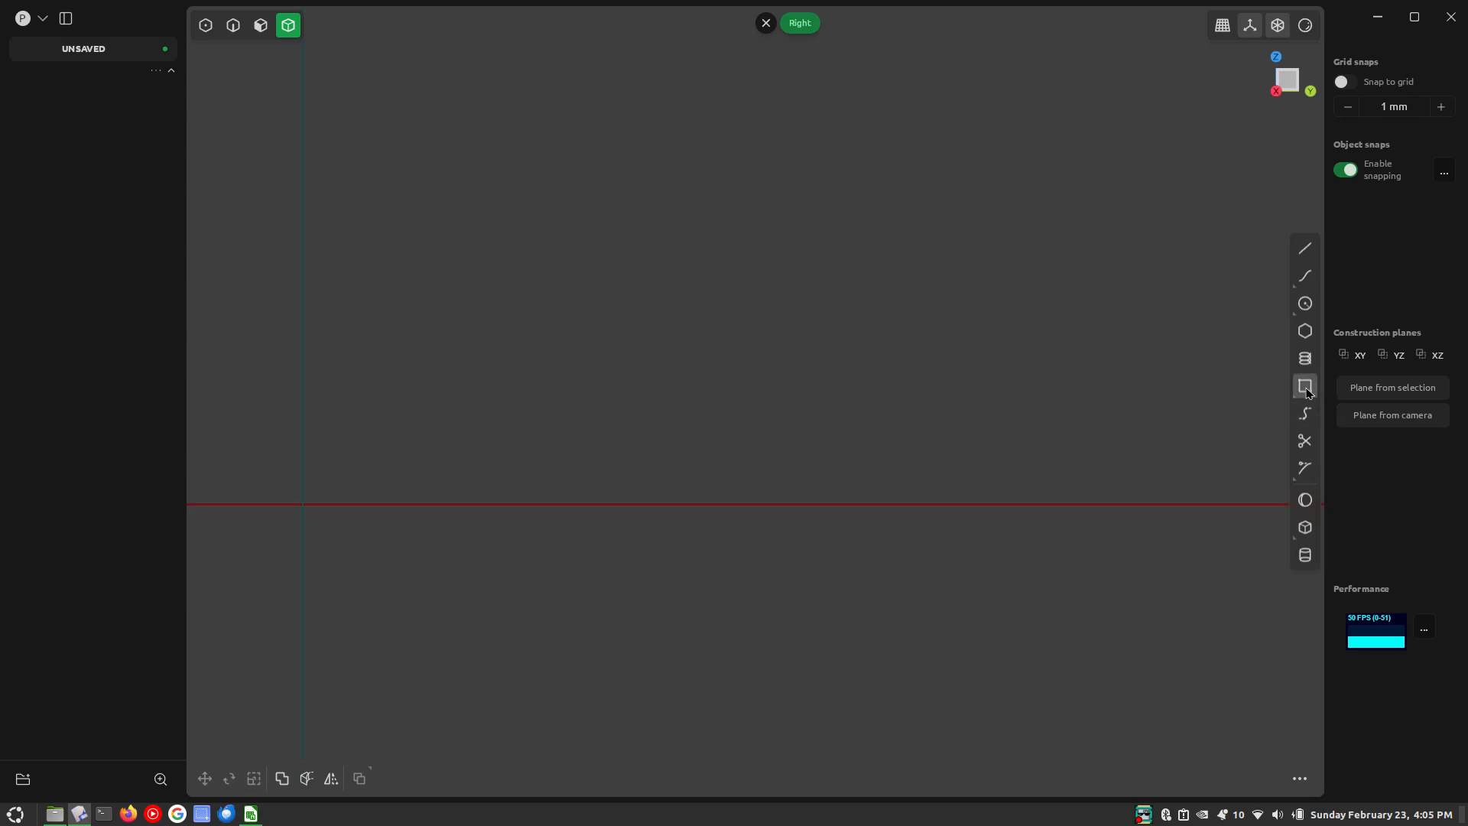
left_click(303, 505)
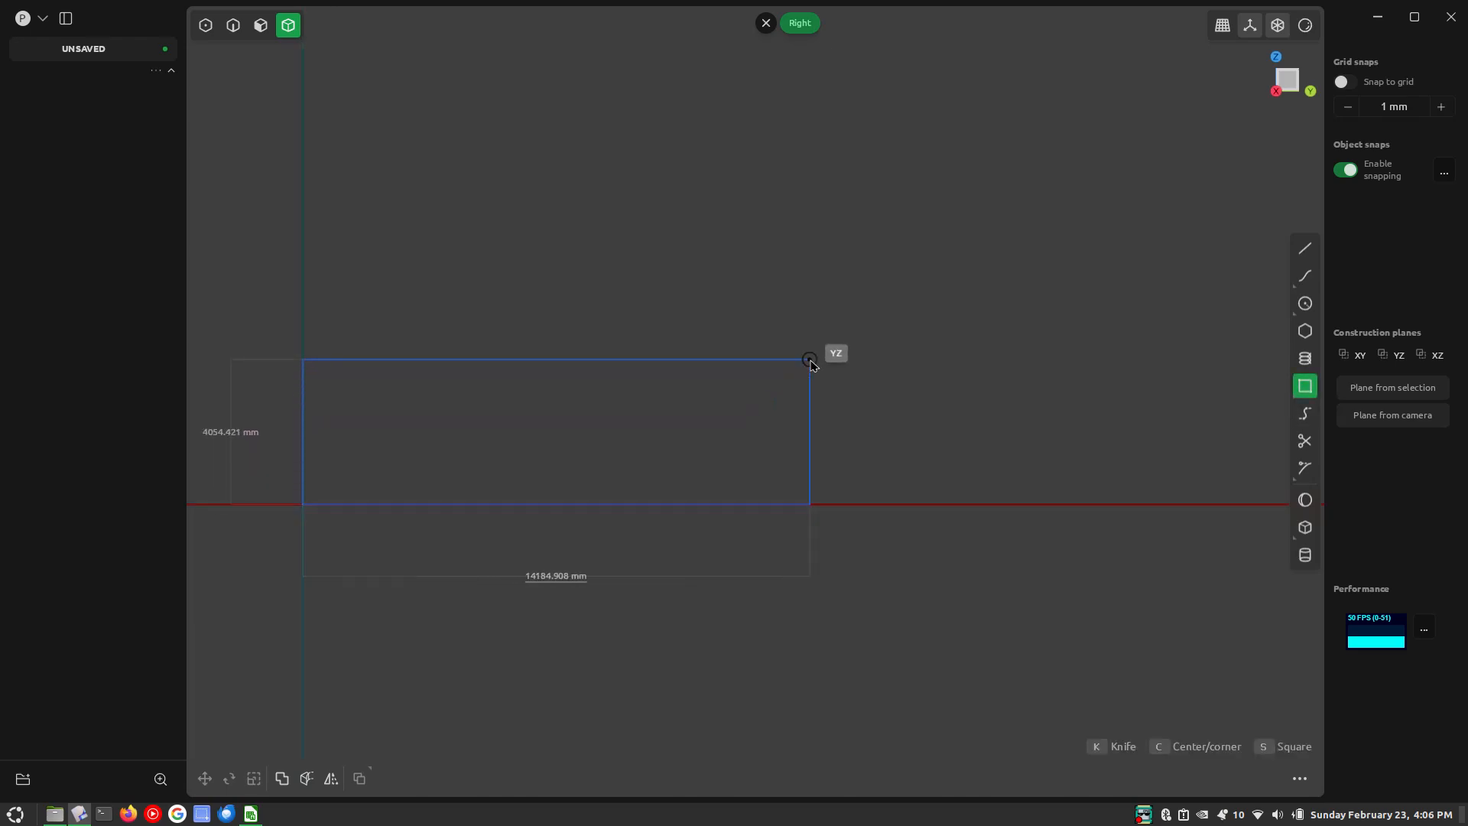
key("Tab")
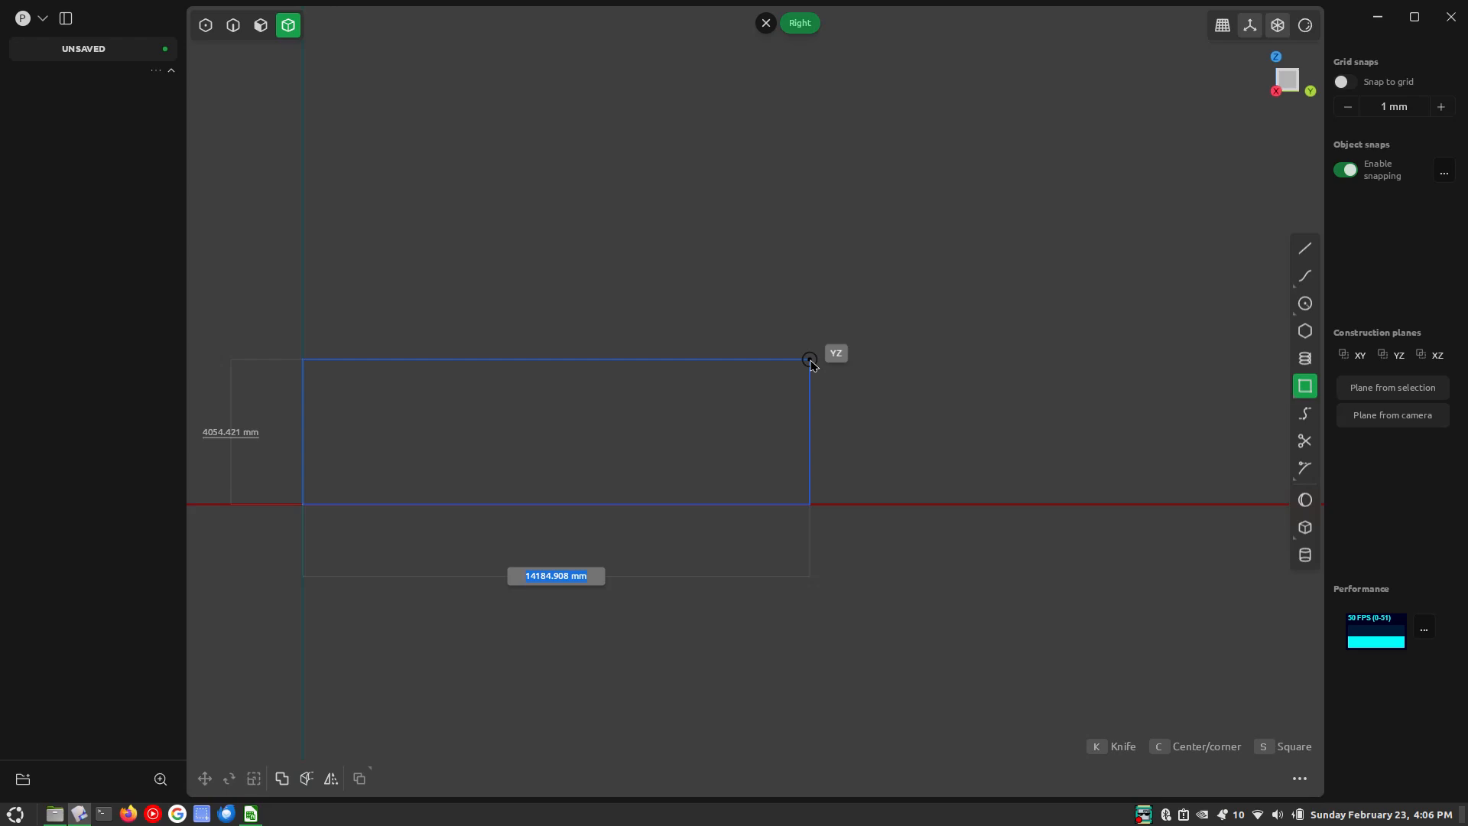
key("Tab")
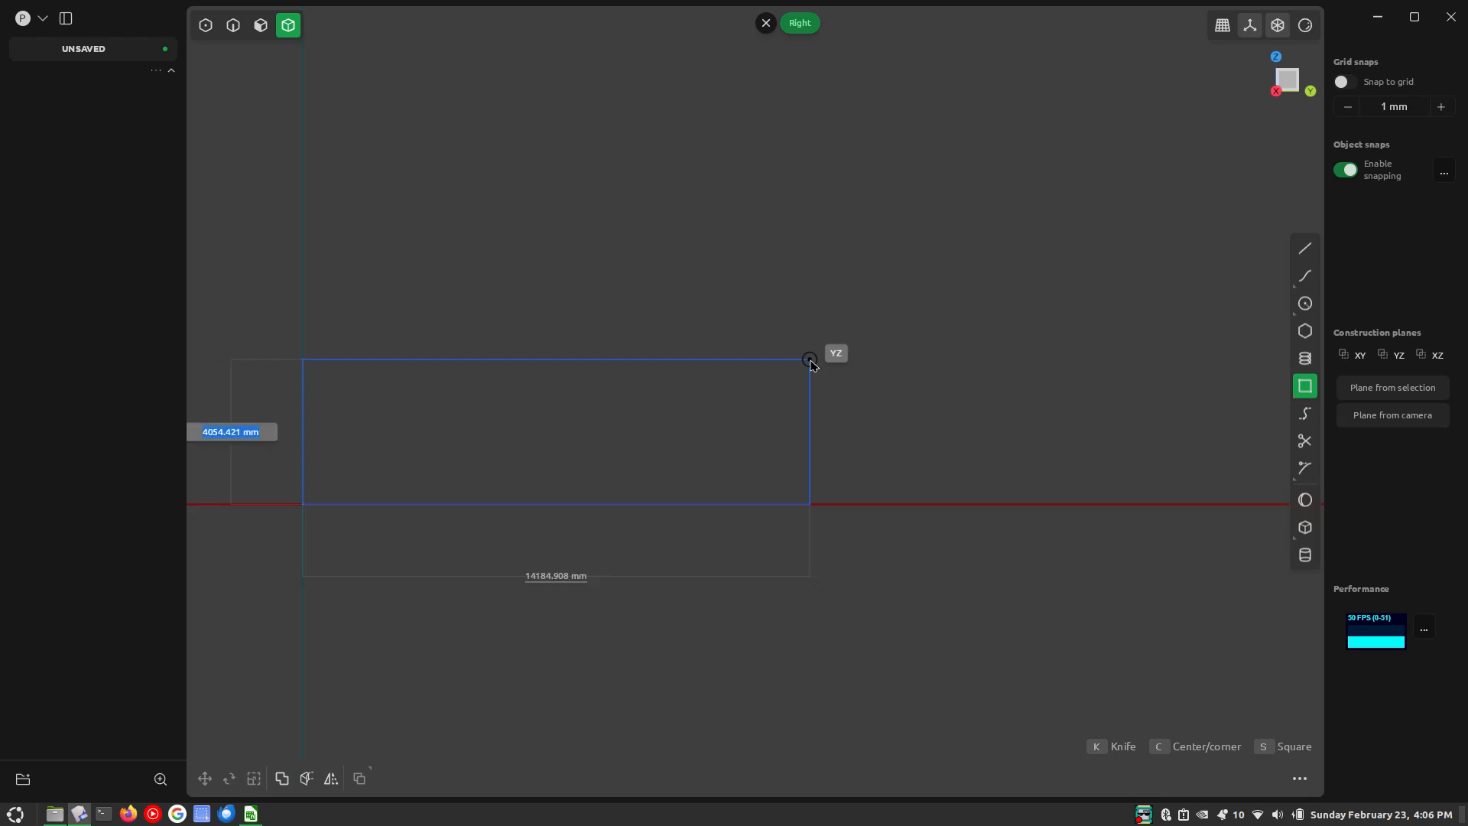
type("1185")
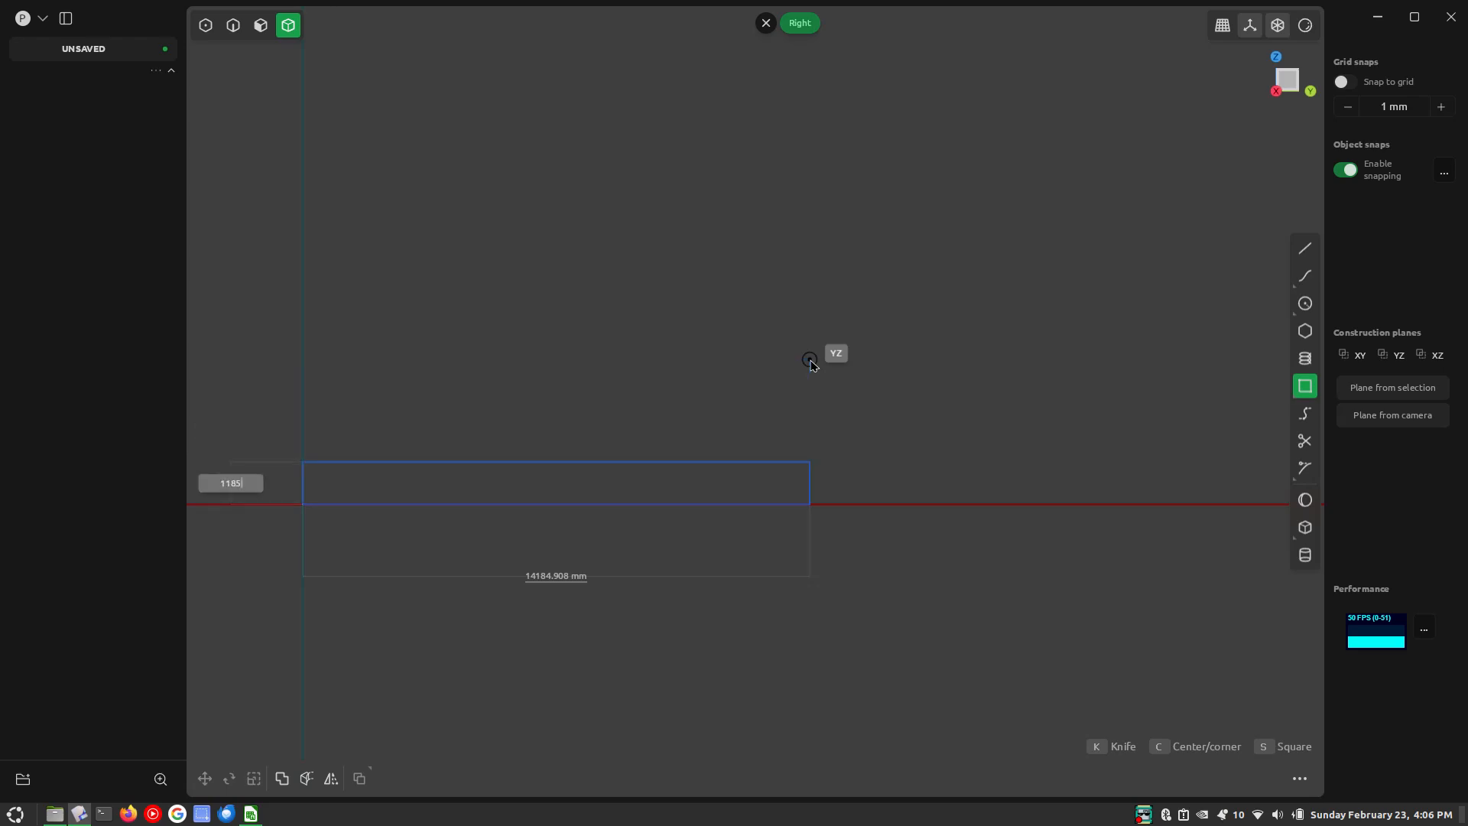
key("Tab")
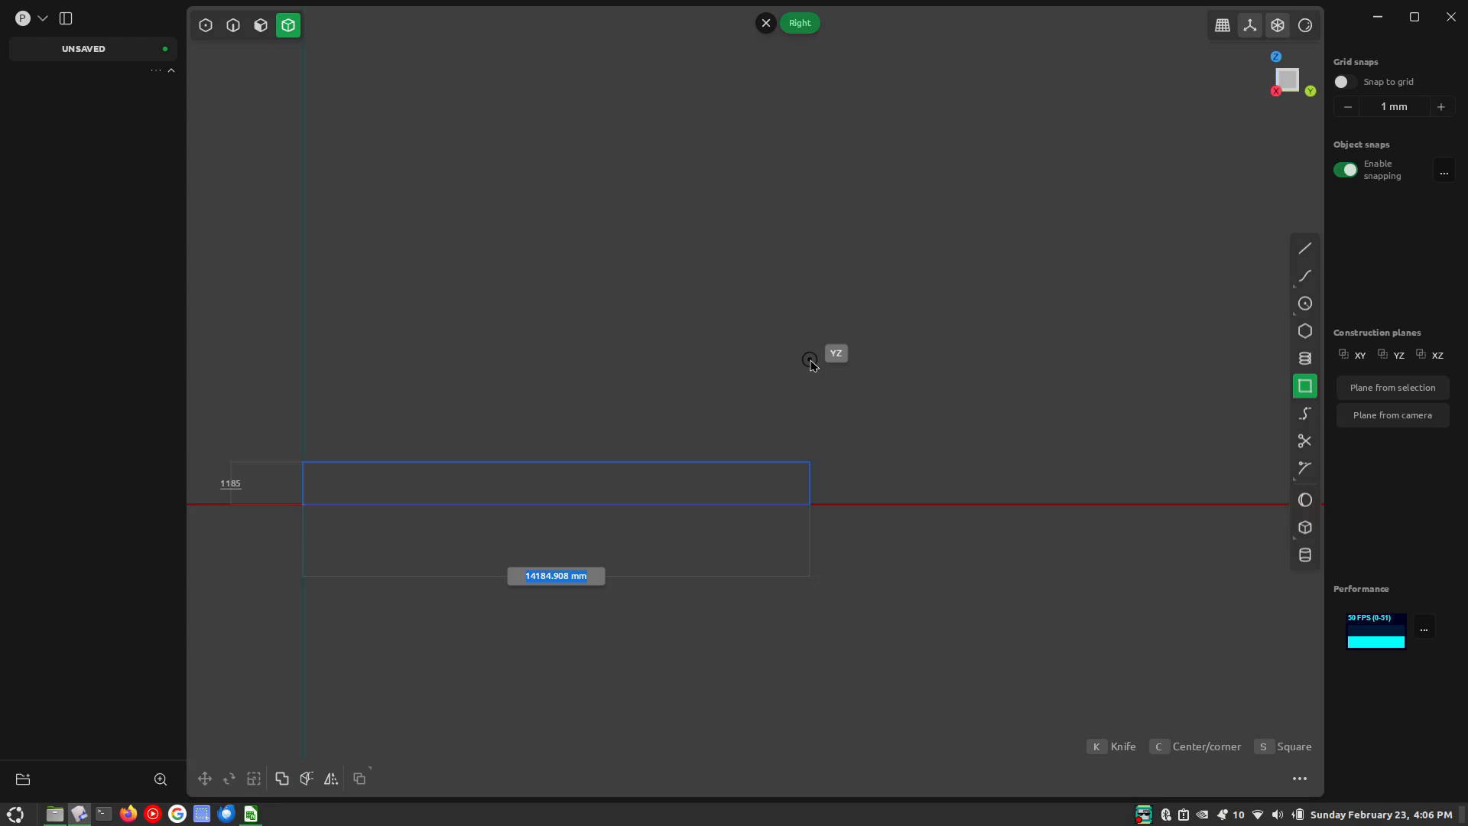
type("355")
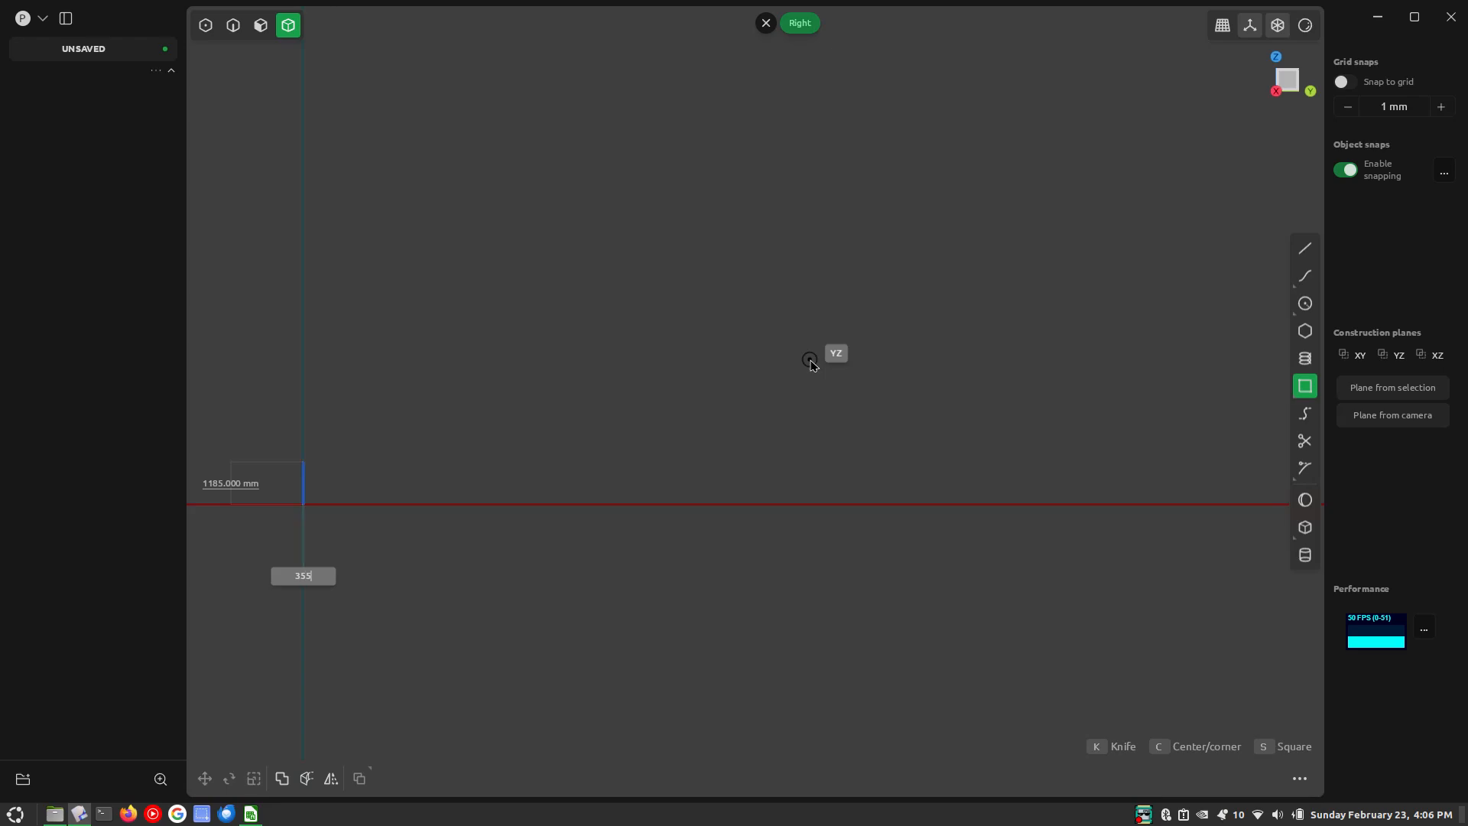
type("5")
key("Return")
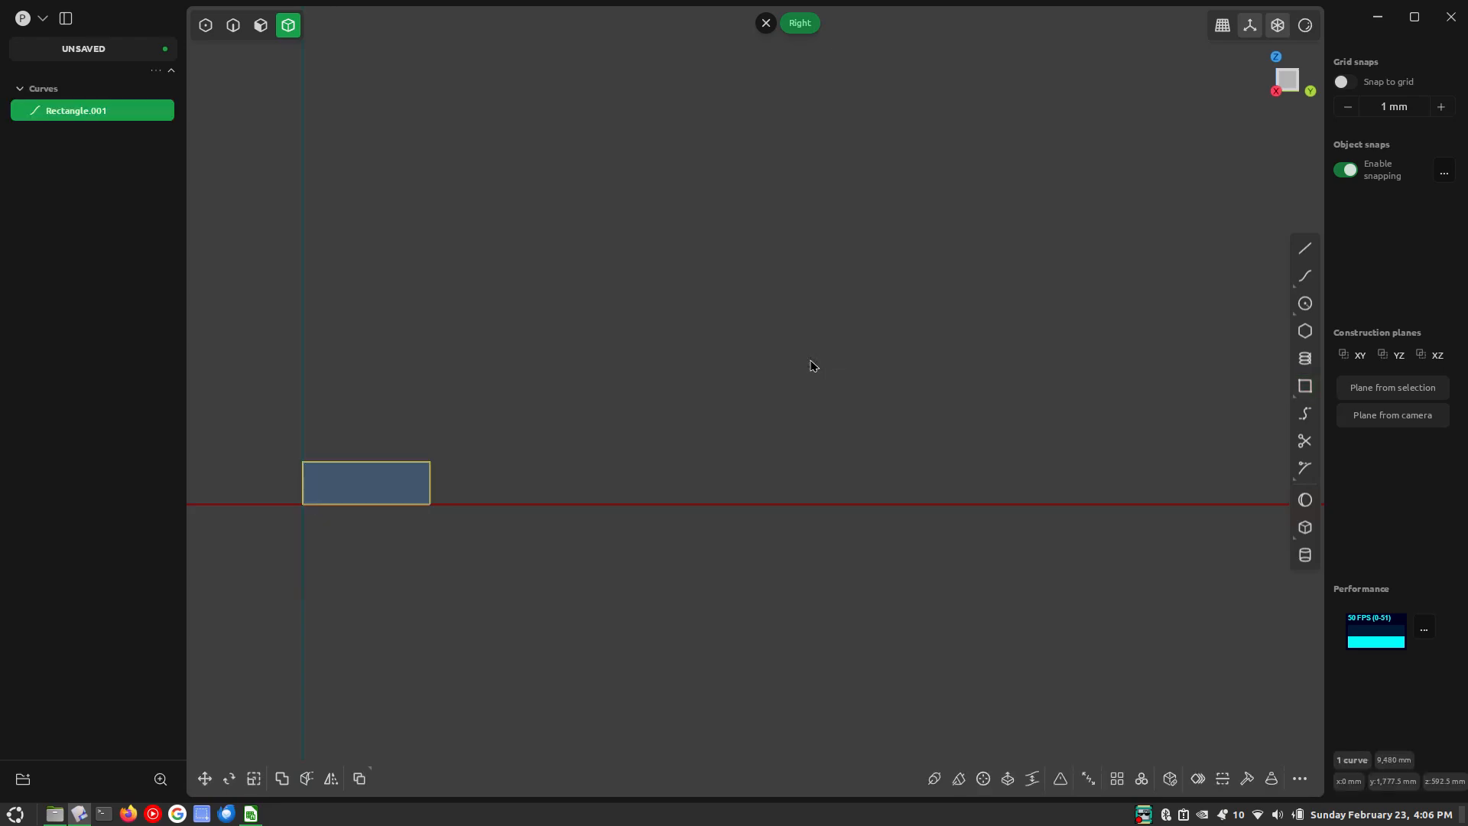
Unjoin the rectangle into four separate line curves
scroll(298, 495, "up", 3)
scroll(298, 495, "up", 5)
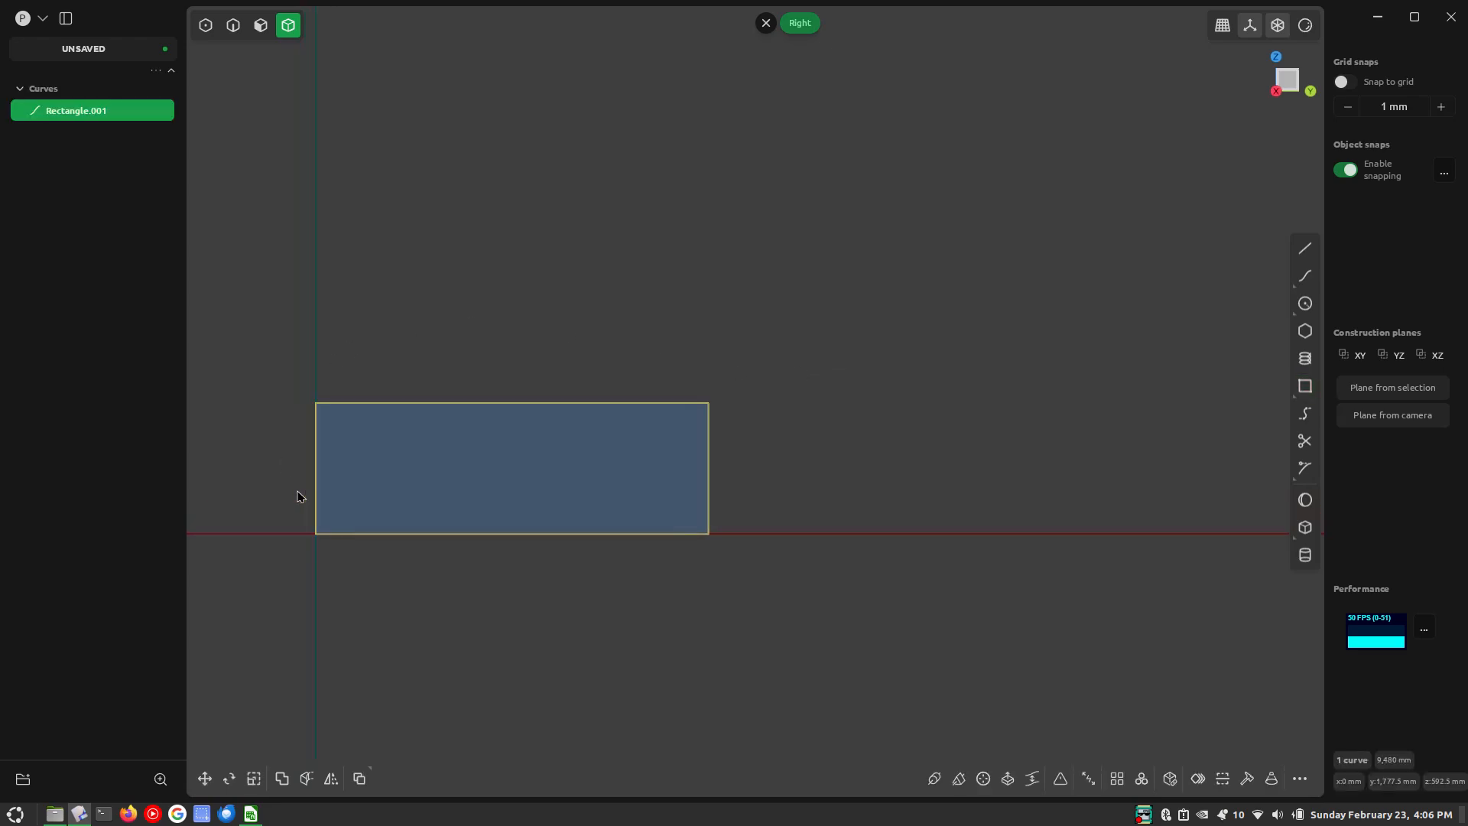
scroll(384, 515, "up", 2)
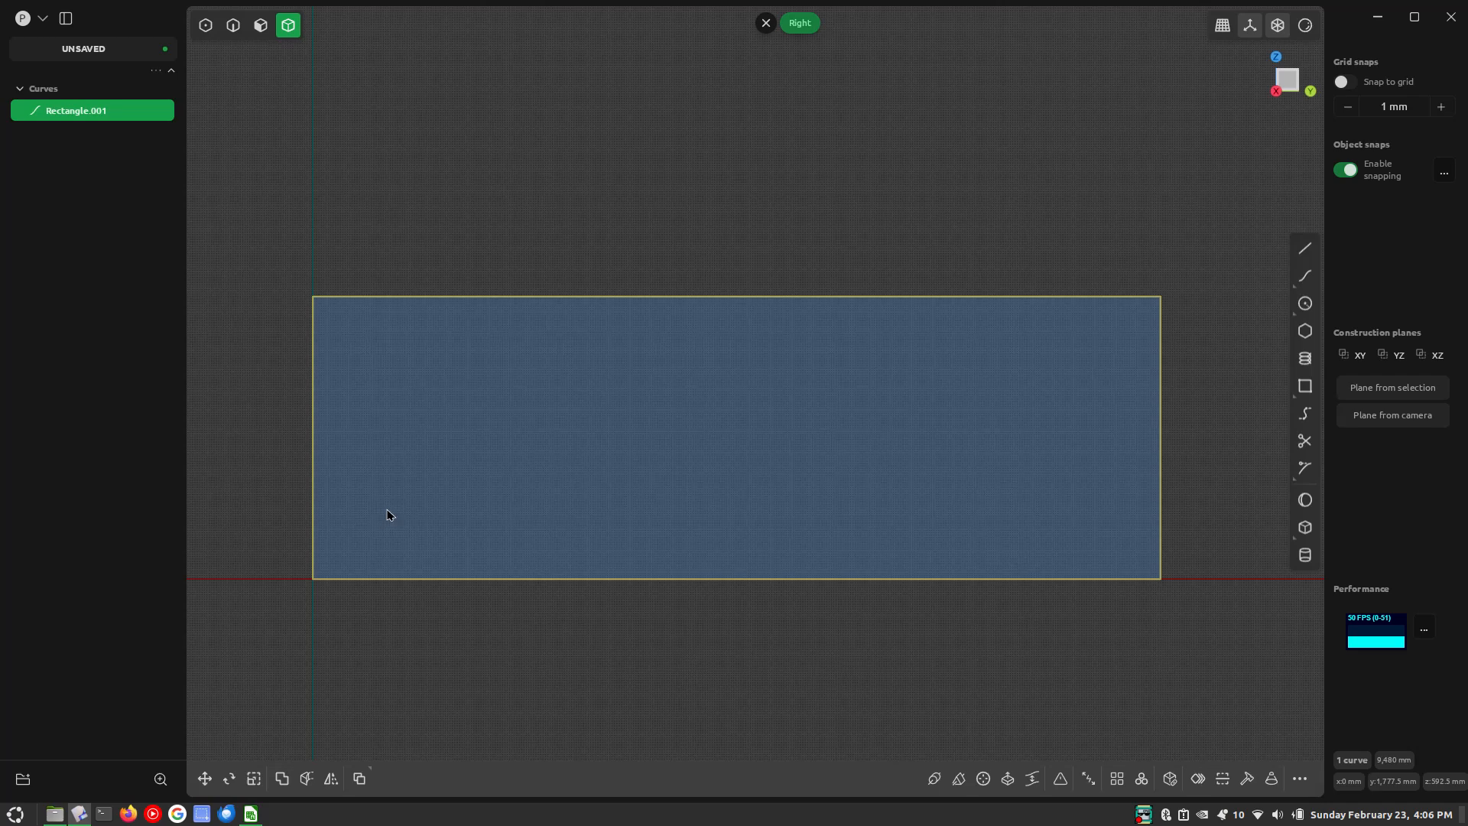
left_click(385, 195)
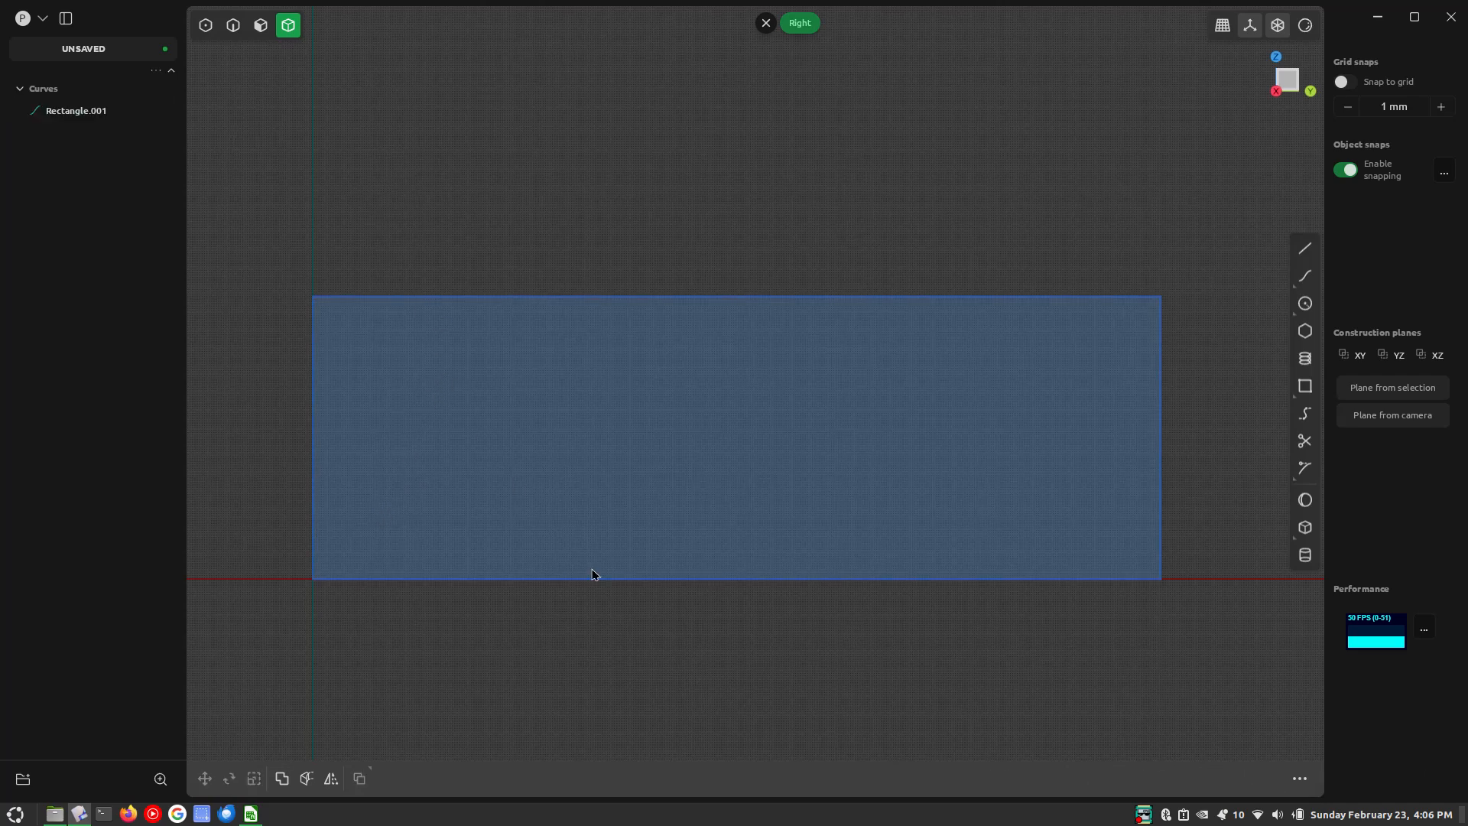
key("2")
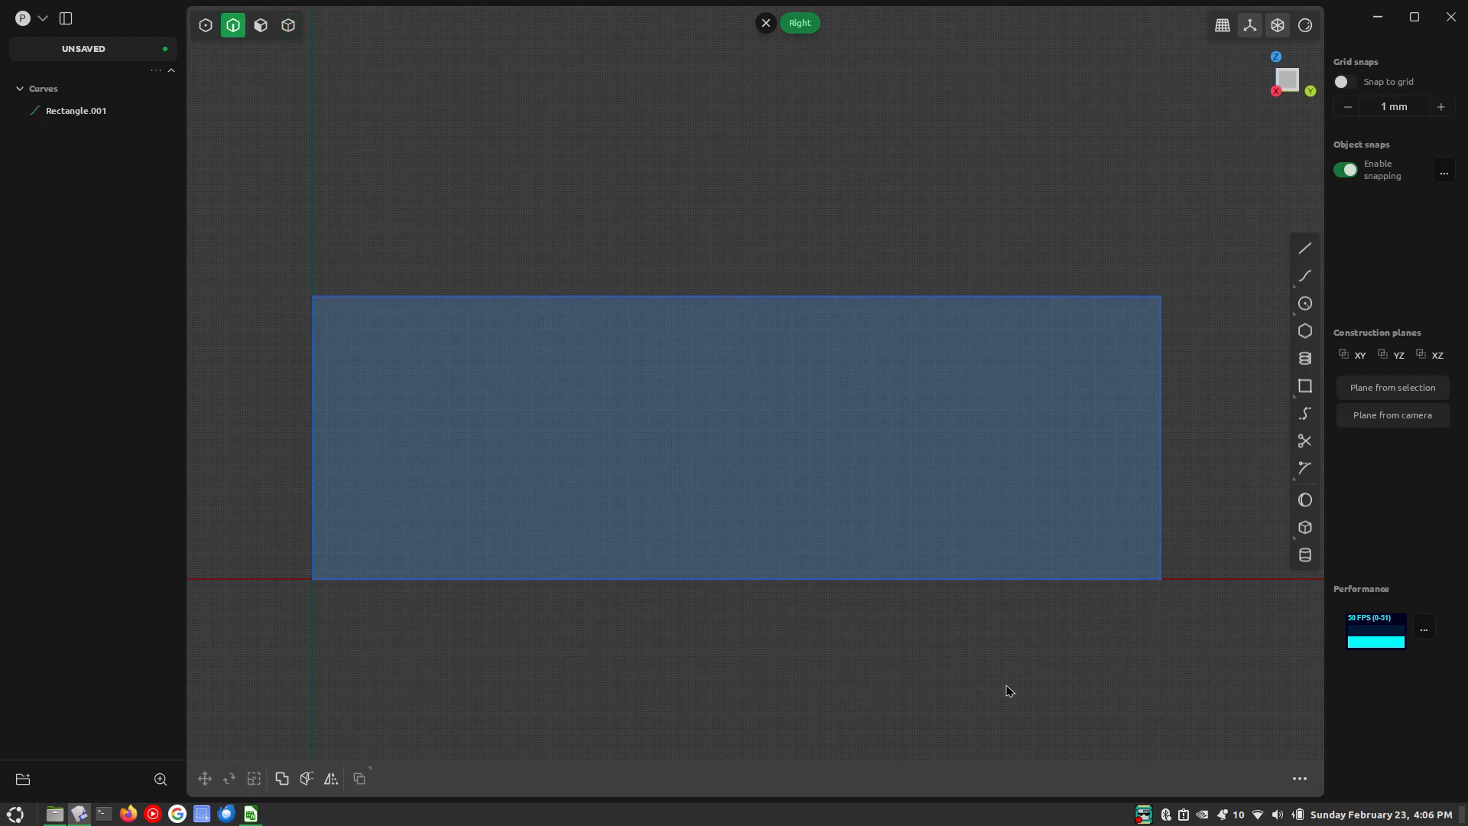
left_click(1159, 574)
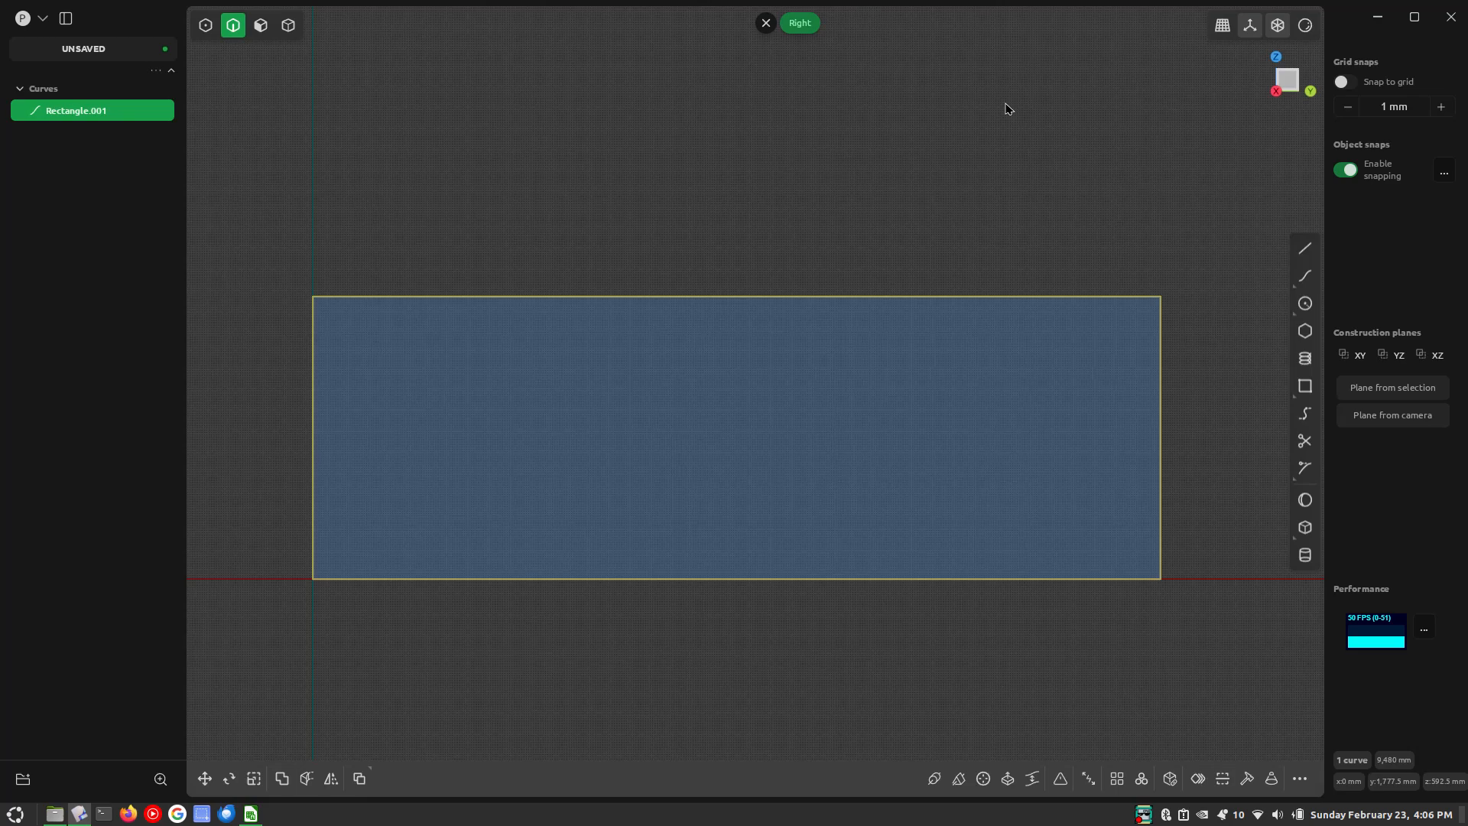
key("alt+j")
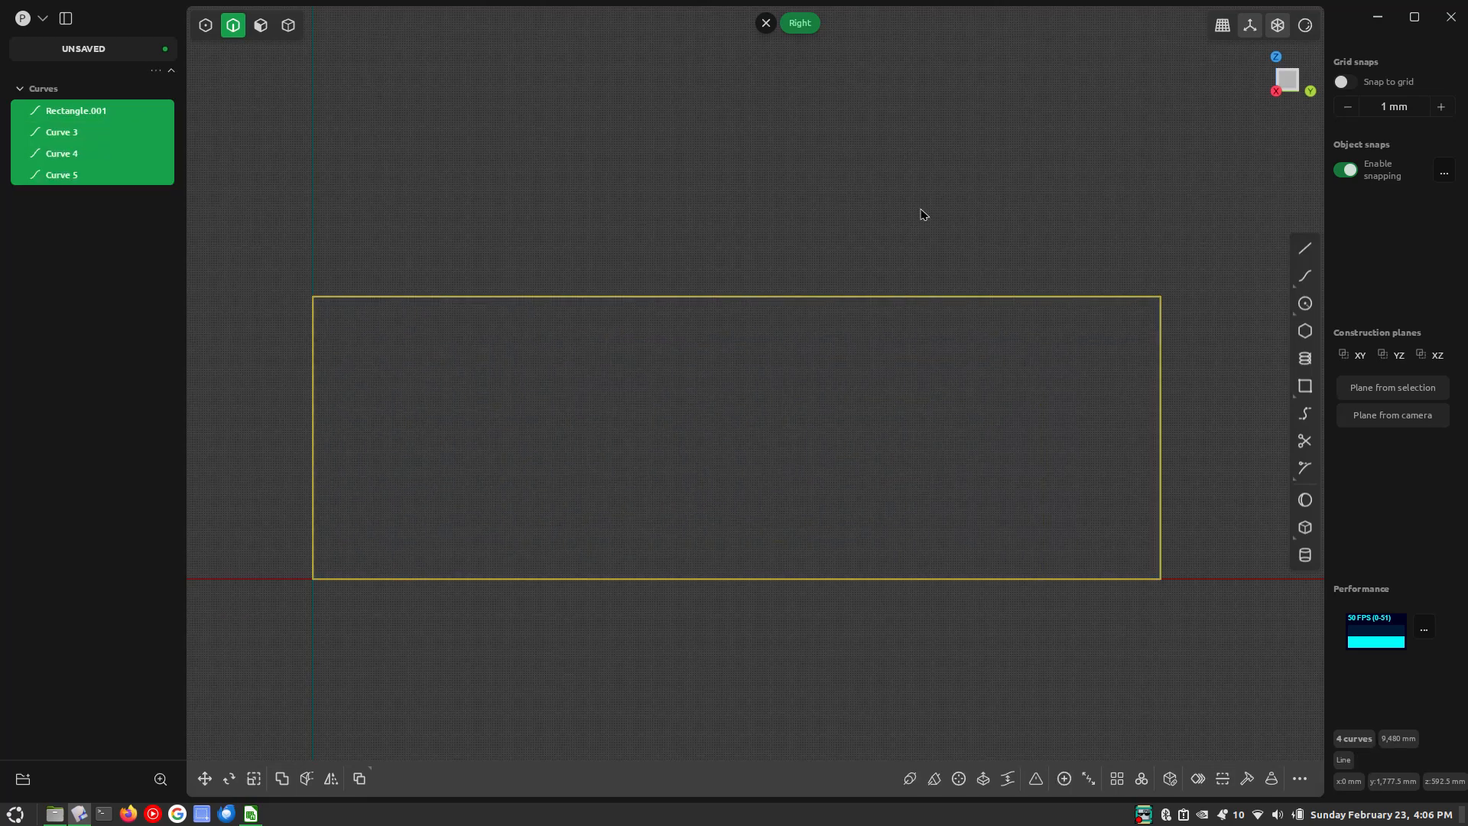
Duplicate the rectangle's vertical line at the origin and move the copy 1185 mm along the Y axis
left_click_drag(474, 398, 266, 456)
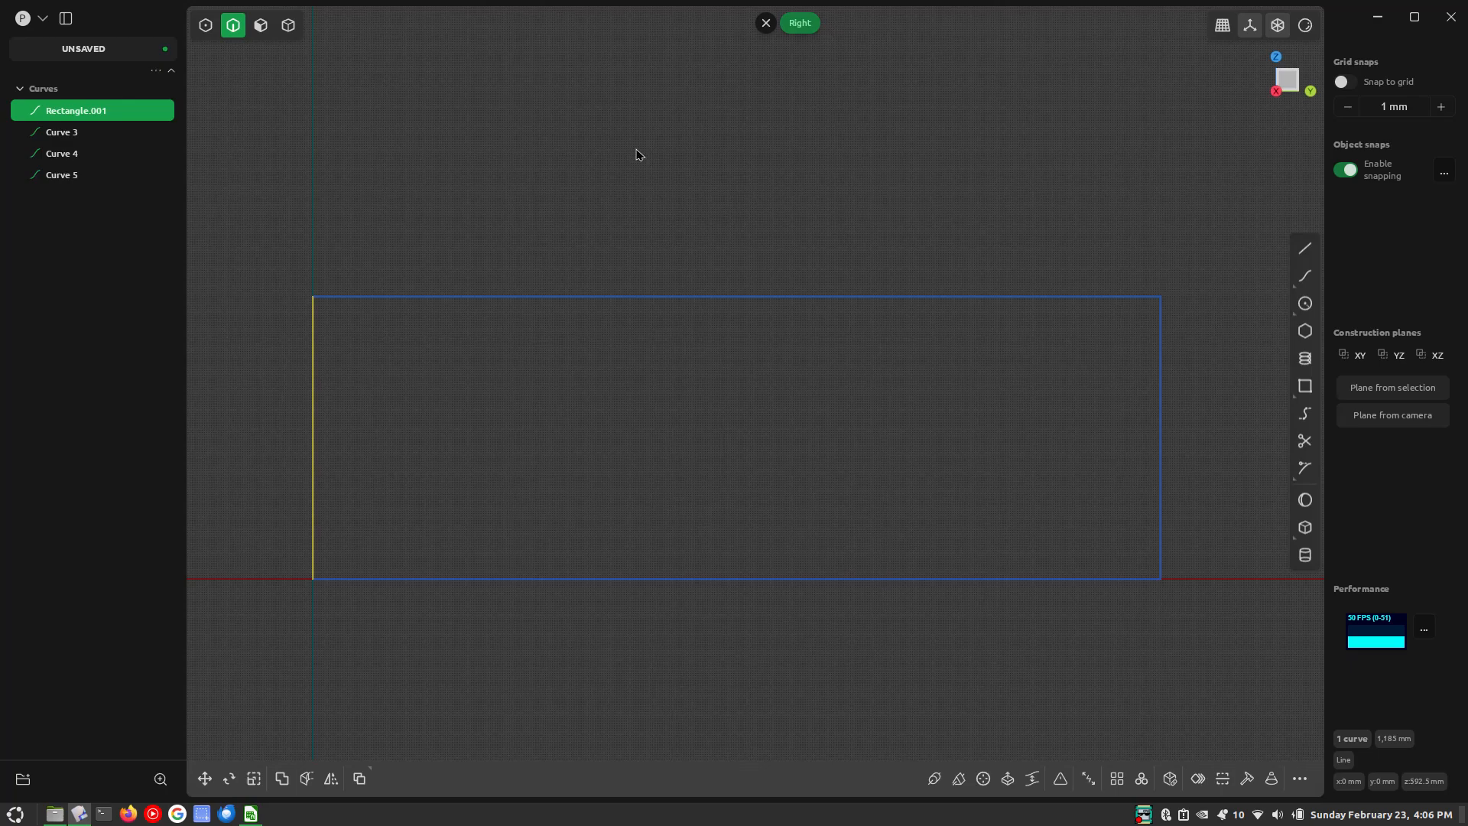
key("ctrl+d")
key("y")
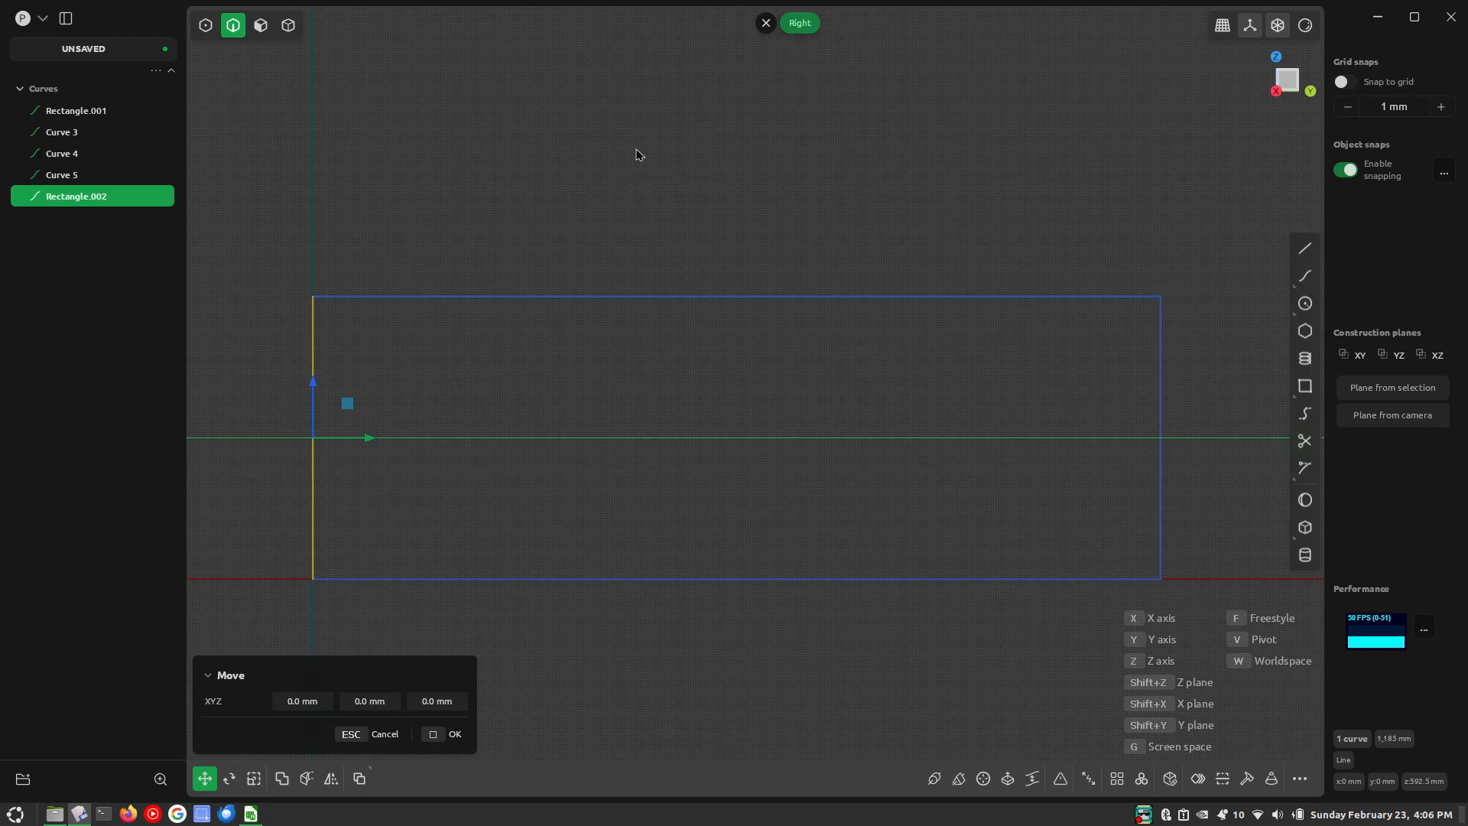
type("1185")
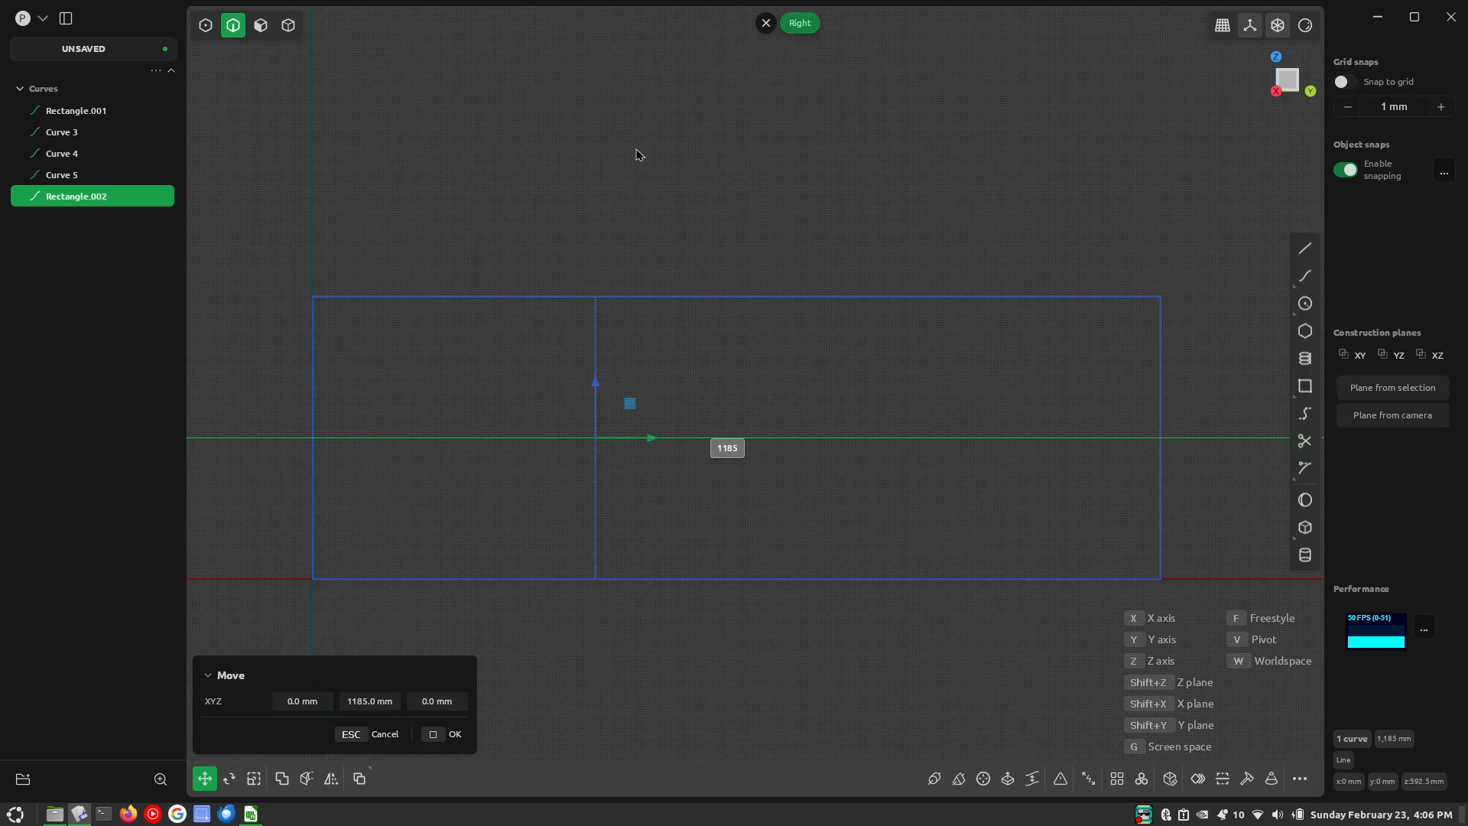
key("Return")
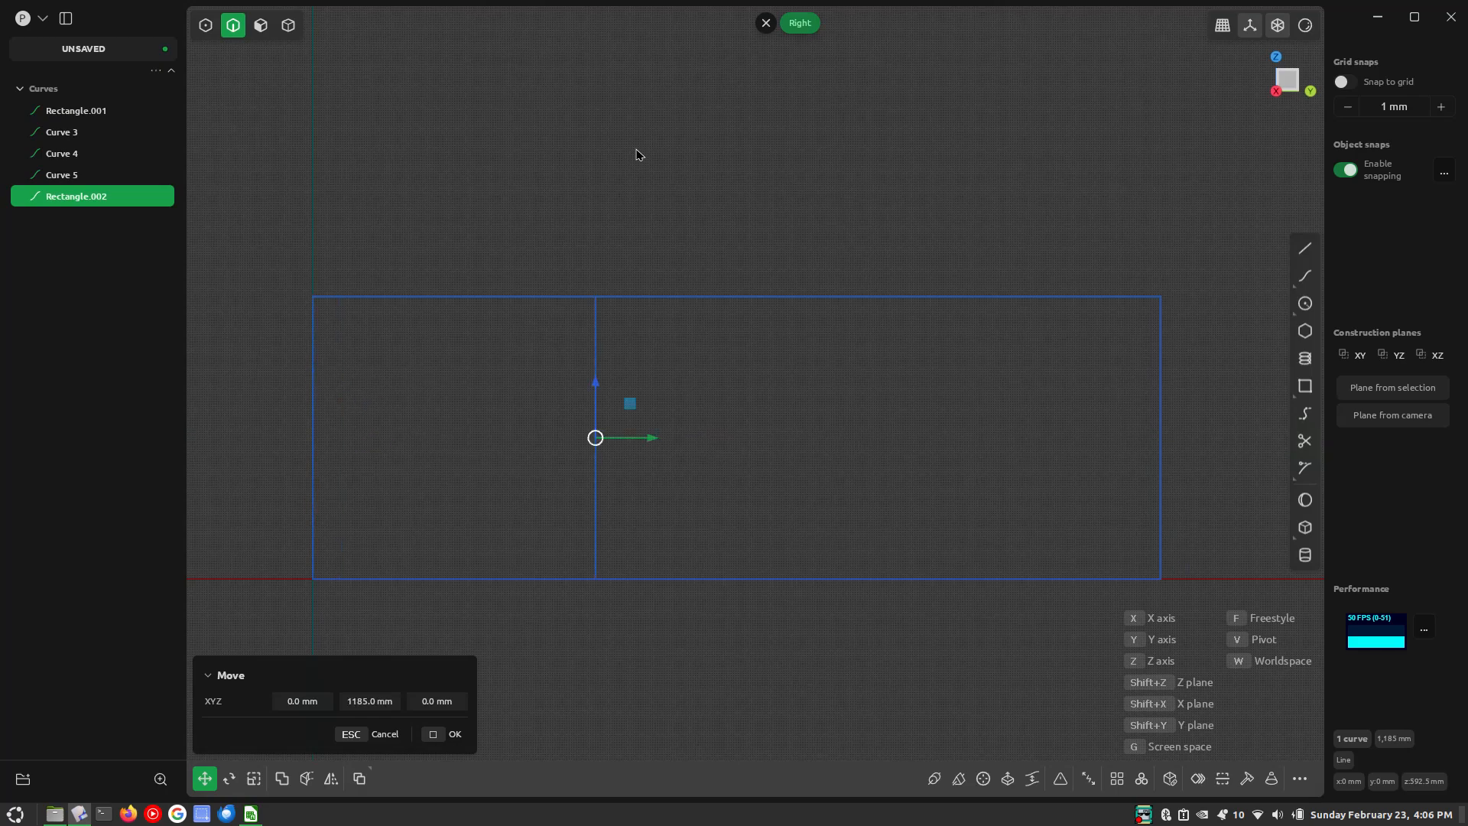
Duplicate the new inner vertical line and move the copy another 1185 mm along the Y axis
key("ctrl+d")
type("y")
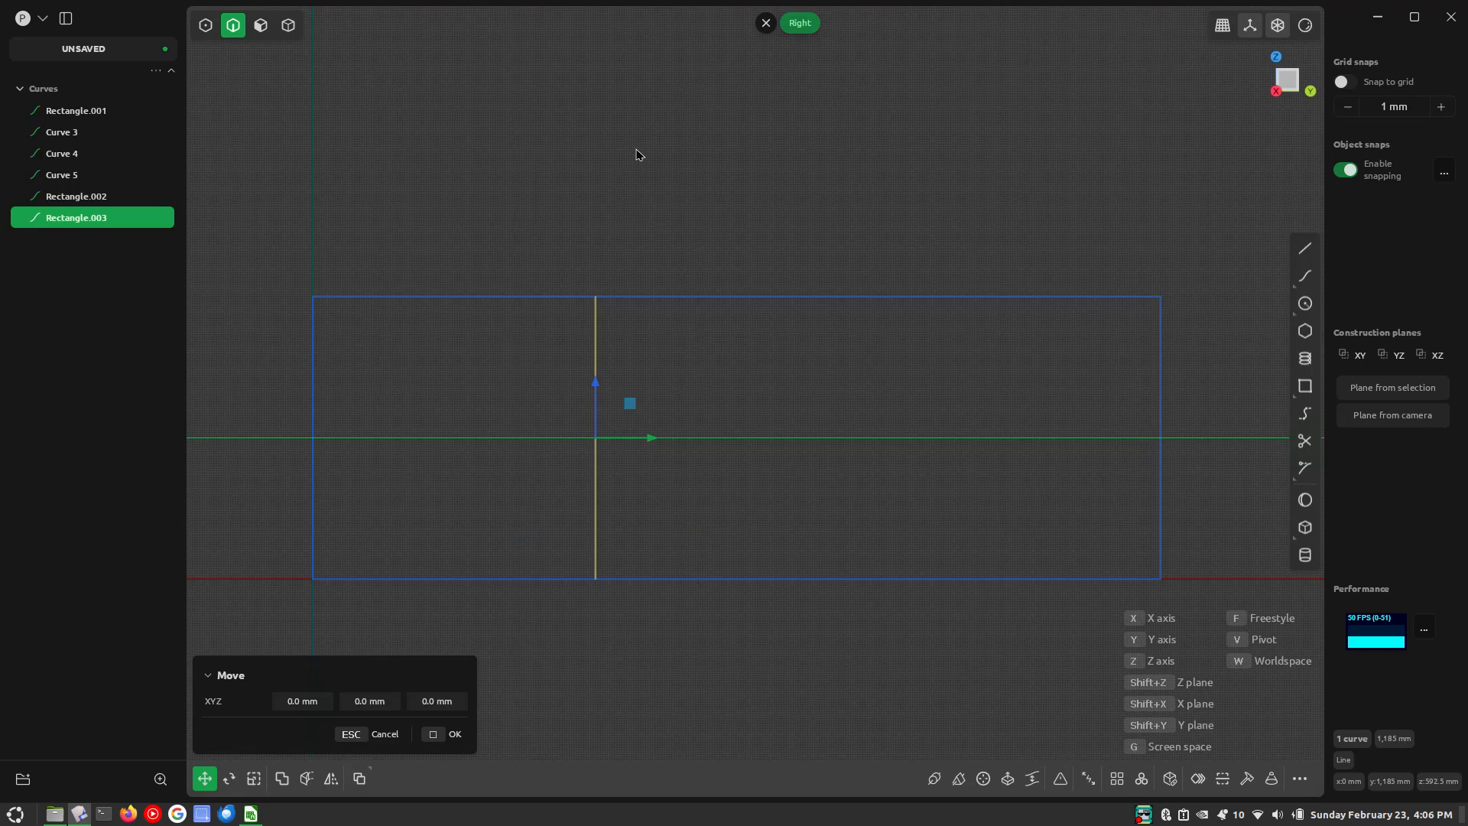
type("11856")
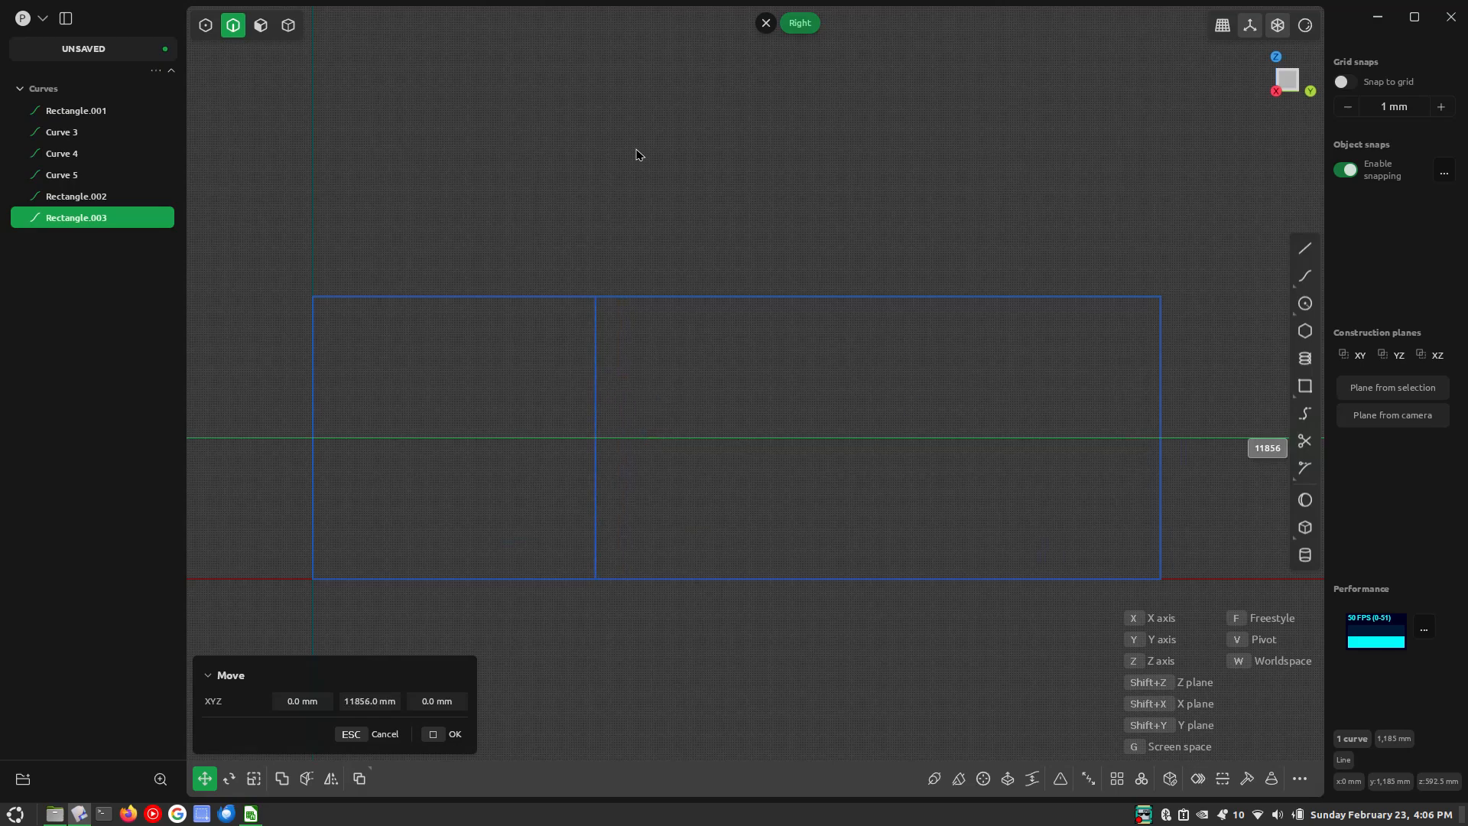
key("BackSpace")
key("Return")
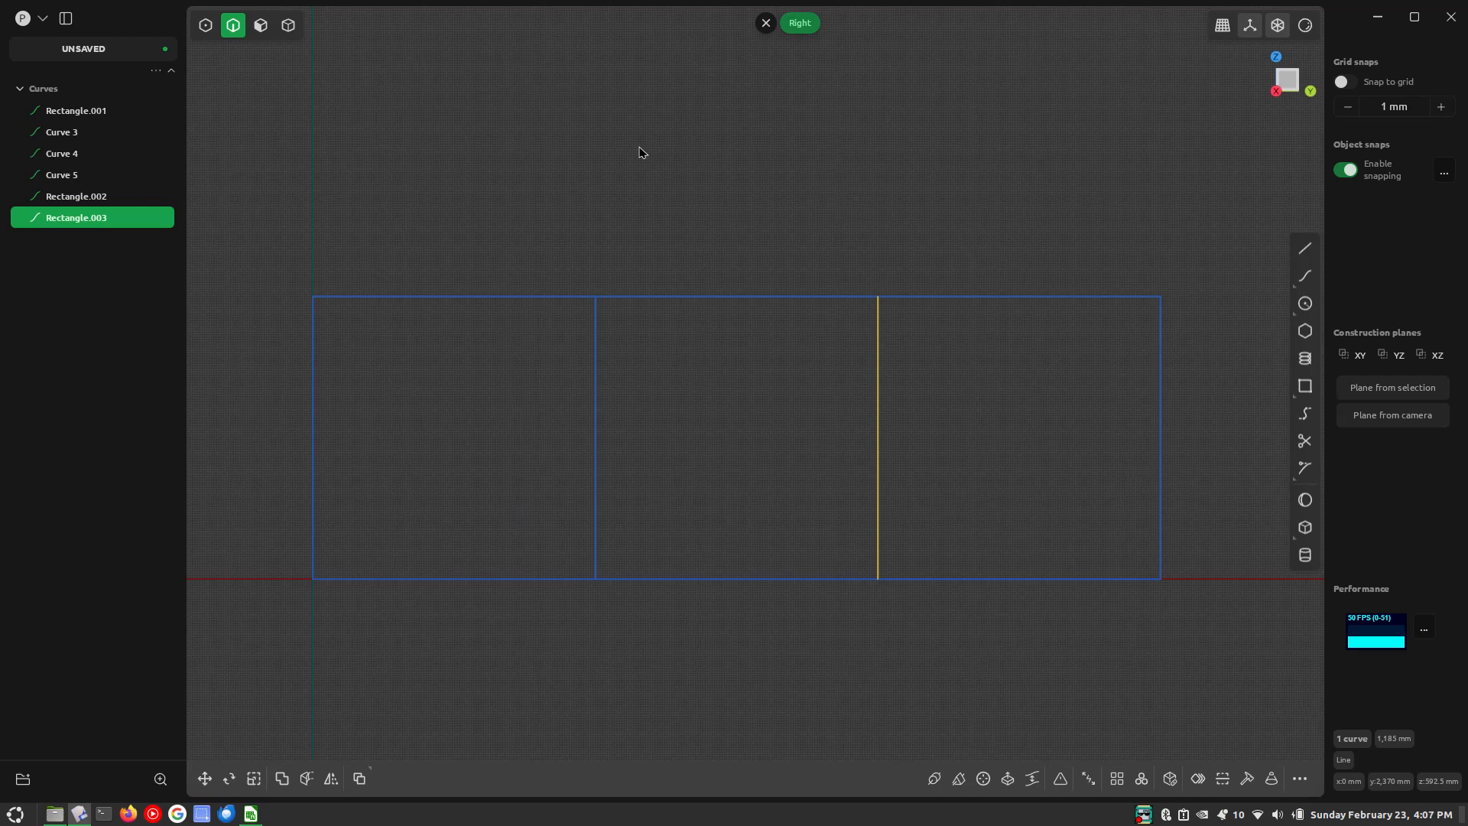
Delete the two 3555 mm horizontal lines of the frame, keeping only the vertical lines
left_click_drag(787, 631, 661, 156)
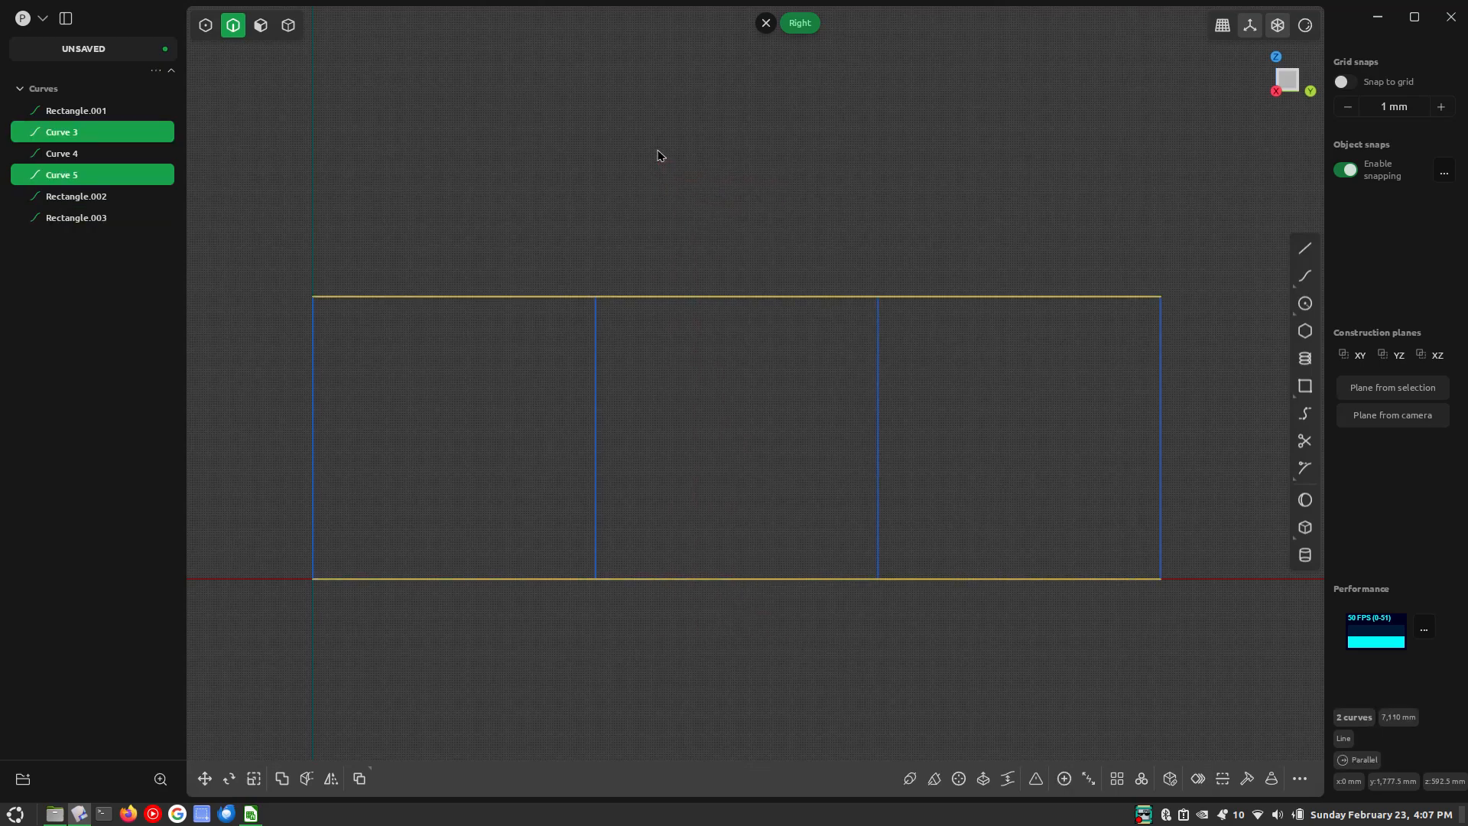
key("Delete")
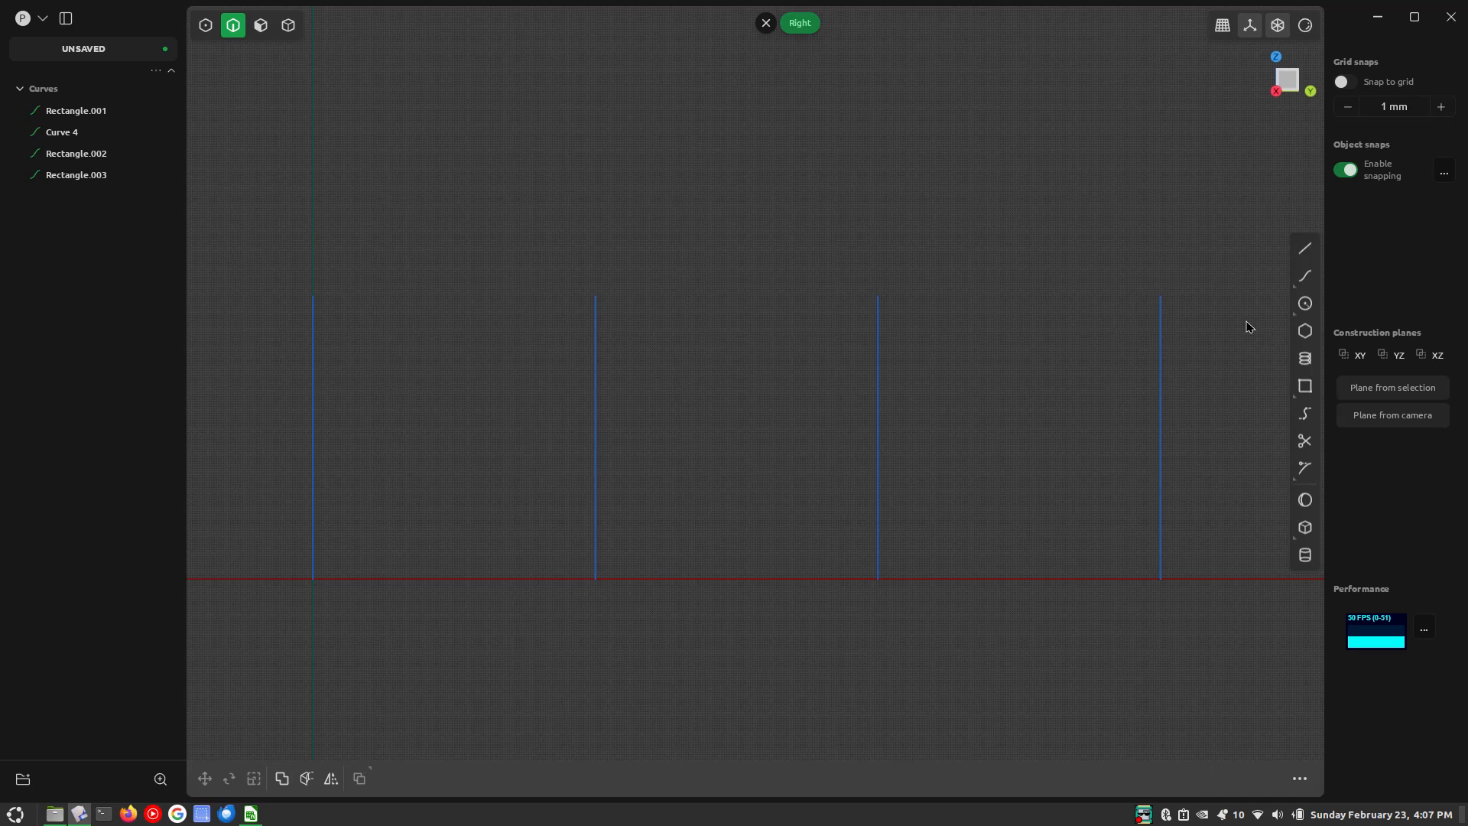
Duplicate the vertical line farthest from the origin and move the copy outward 1185/6 mm along the Y axis
left_click_drag(1245, 321, 1114, 396)
key("shift+d")
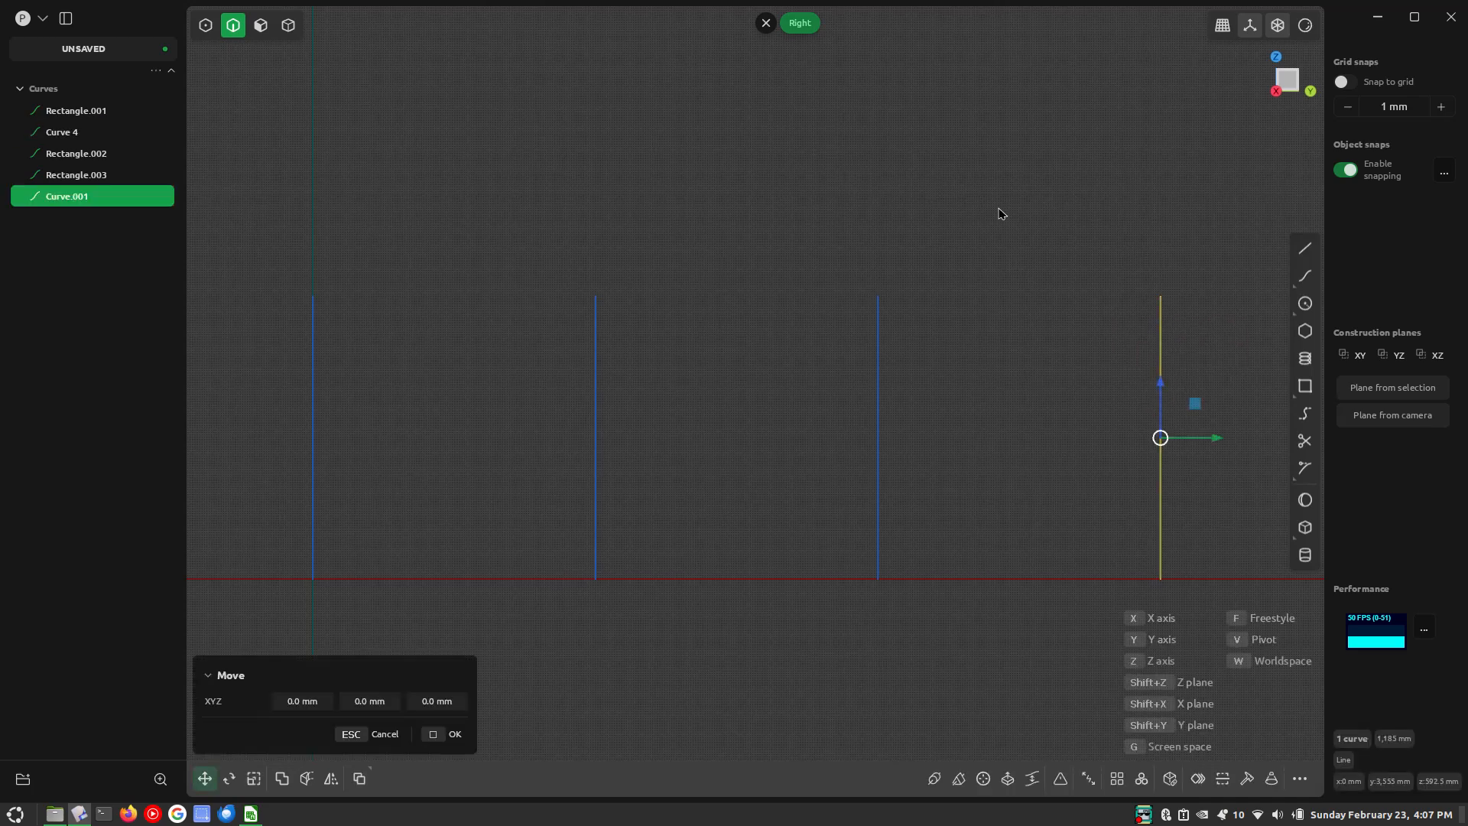
type("y1185/")
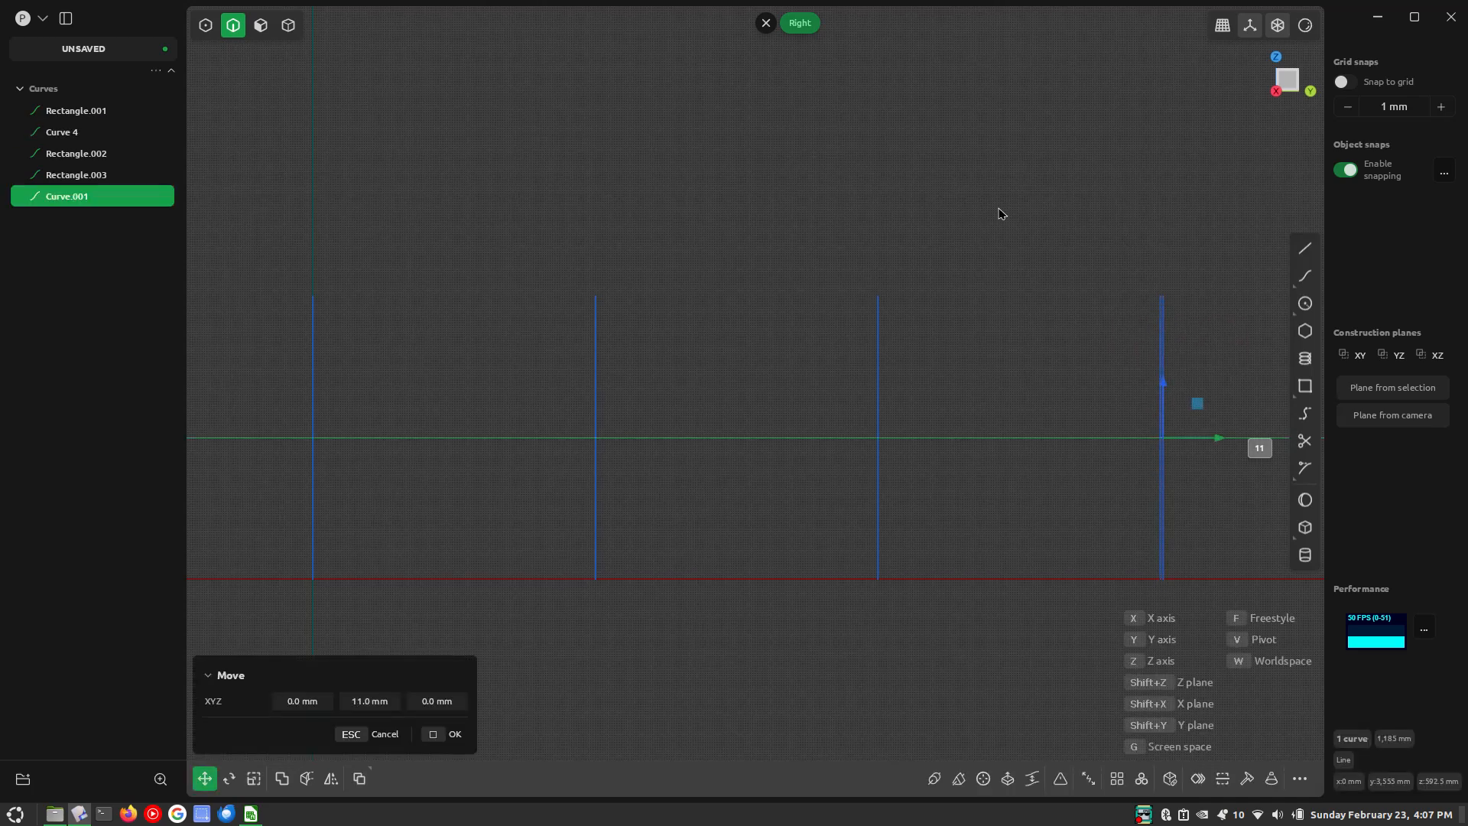
type("6")
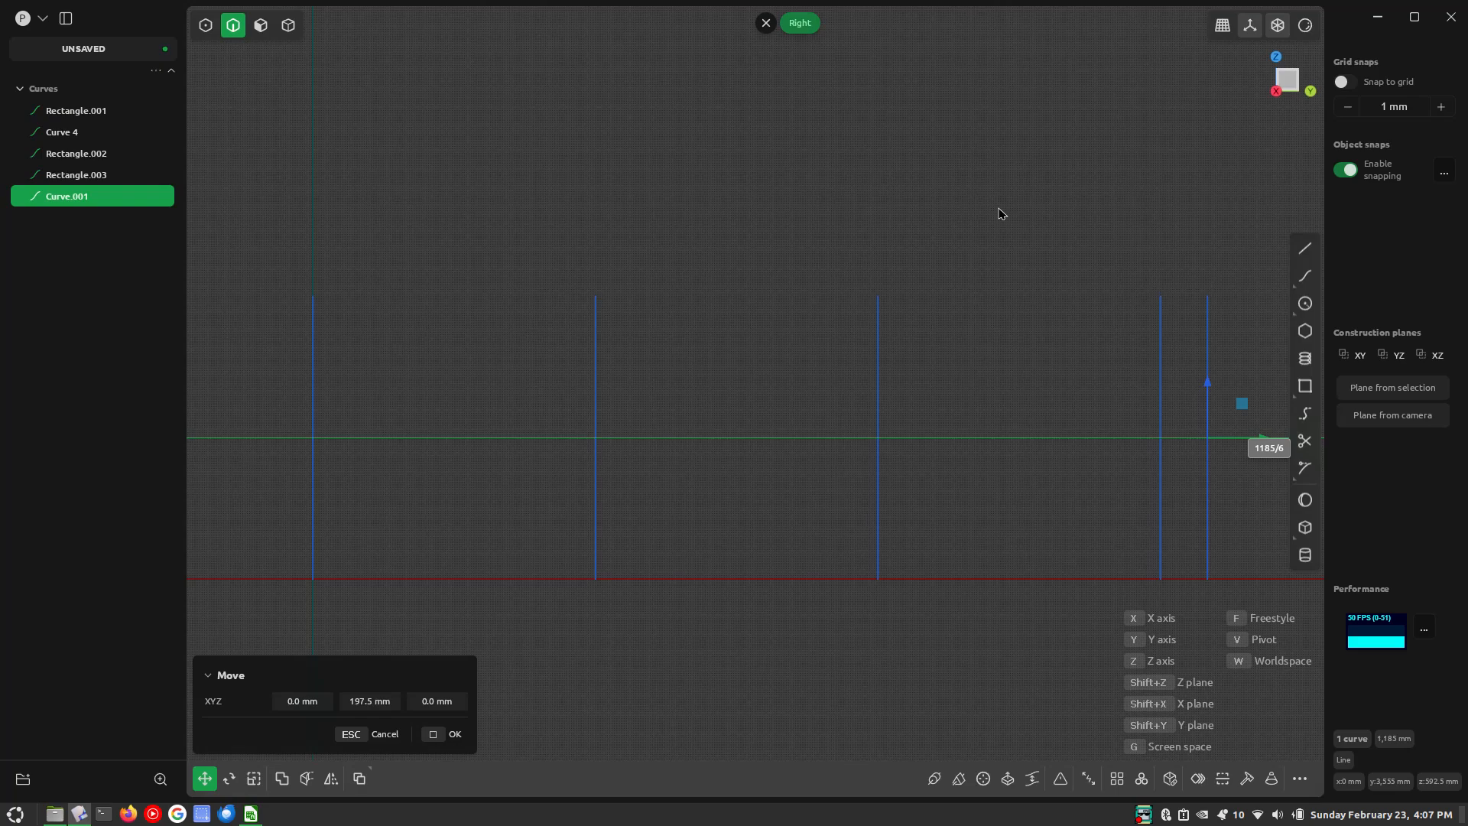
key("Return")
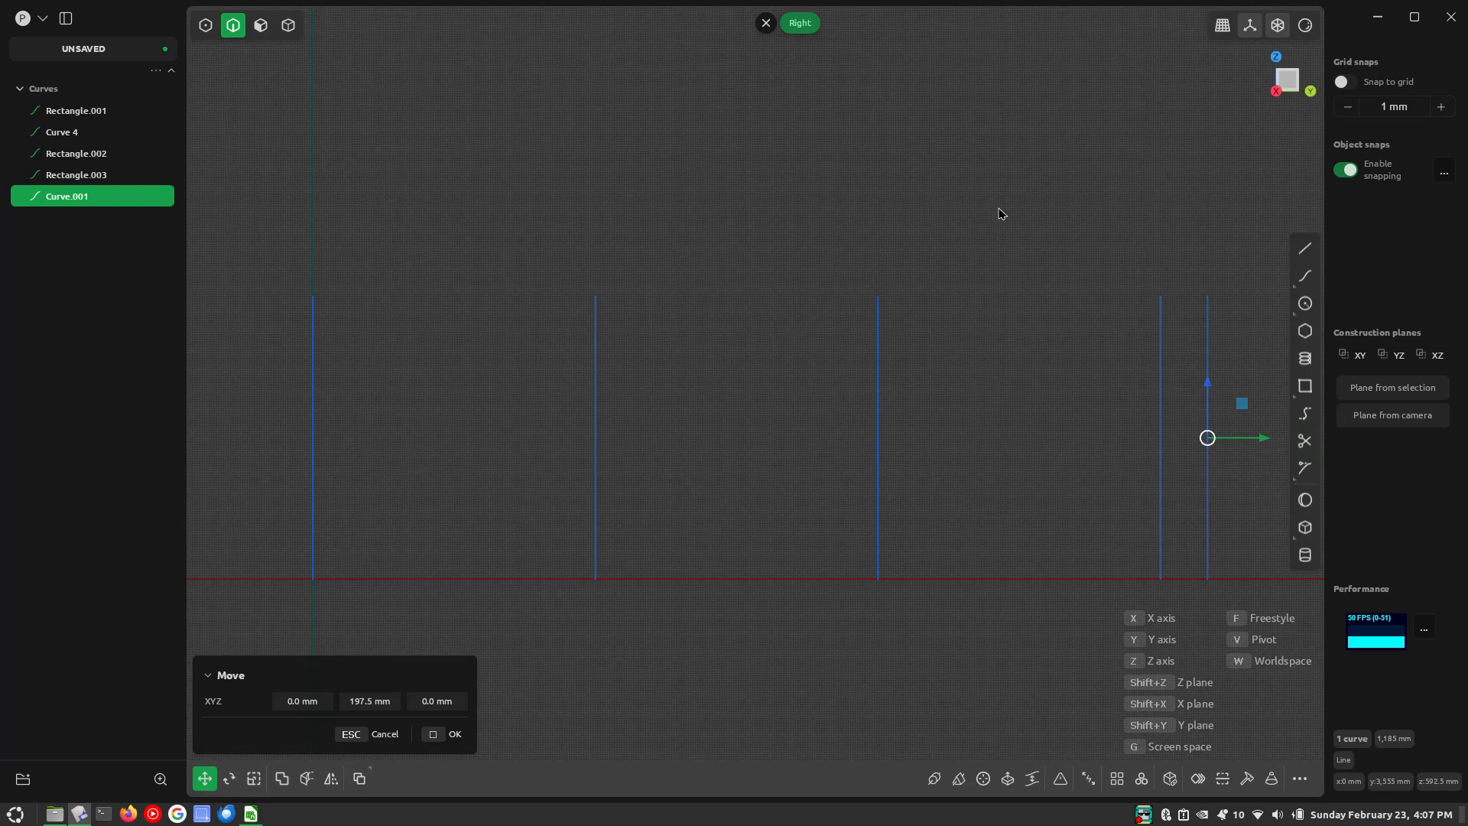
Move all five vertical lines together by 1185/12 mm along the Y axis
left_click_drag(1273, 241, 282, 423)
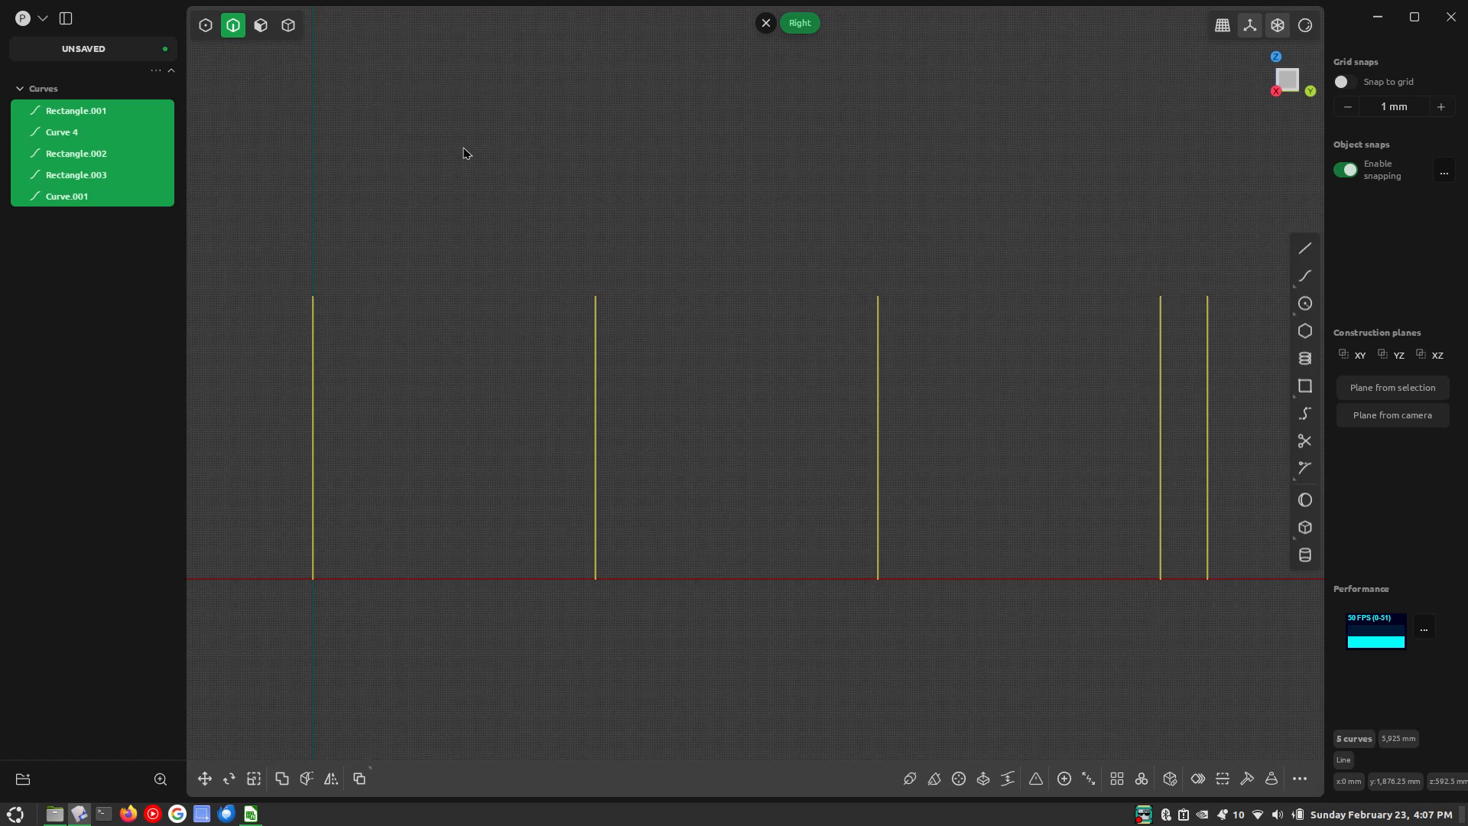
key("g")
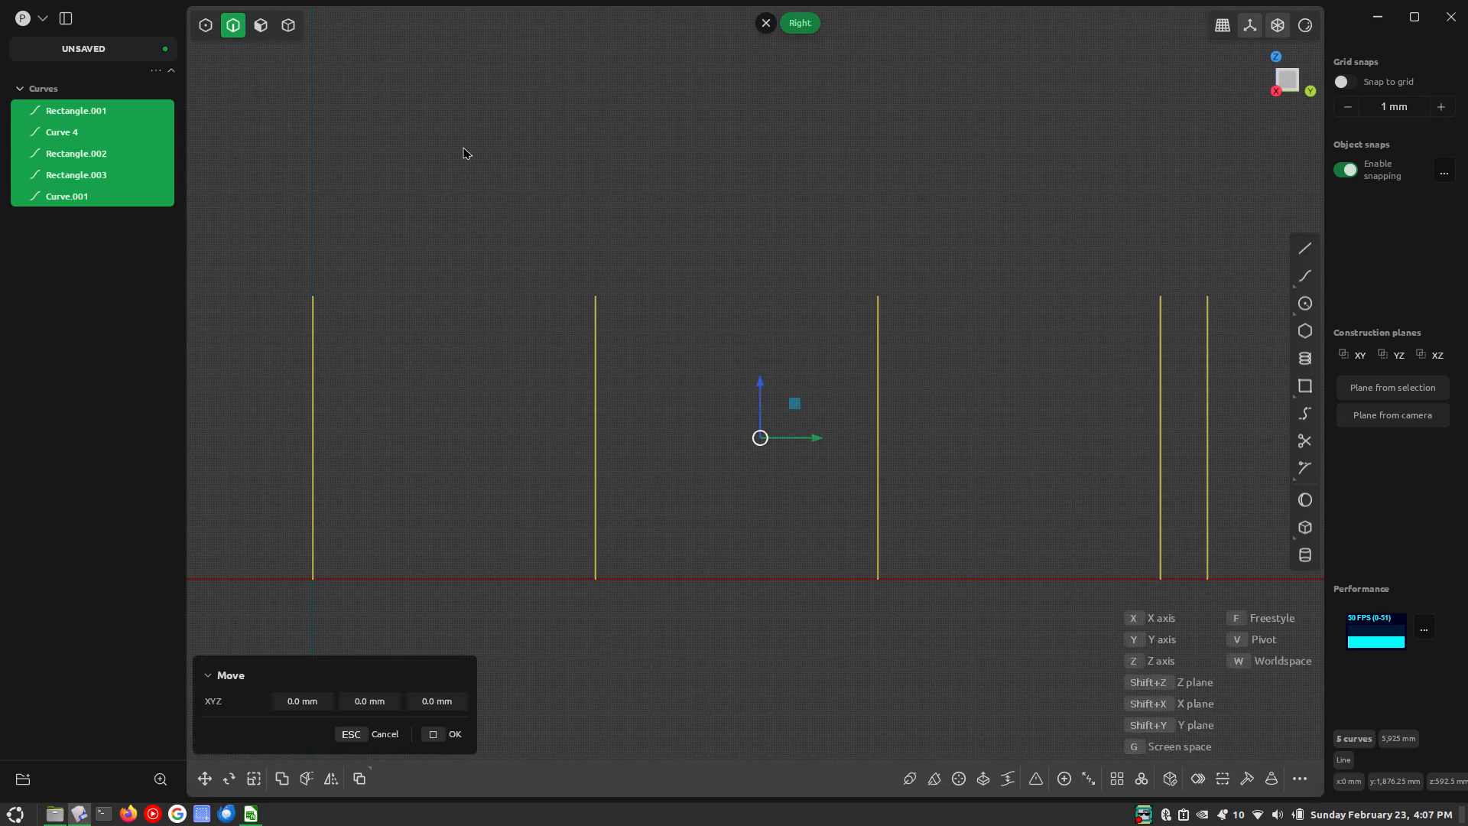
key("y")
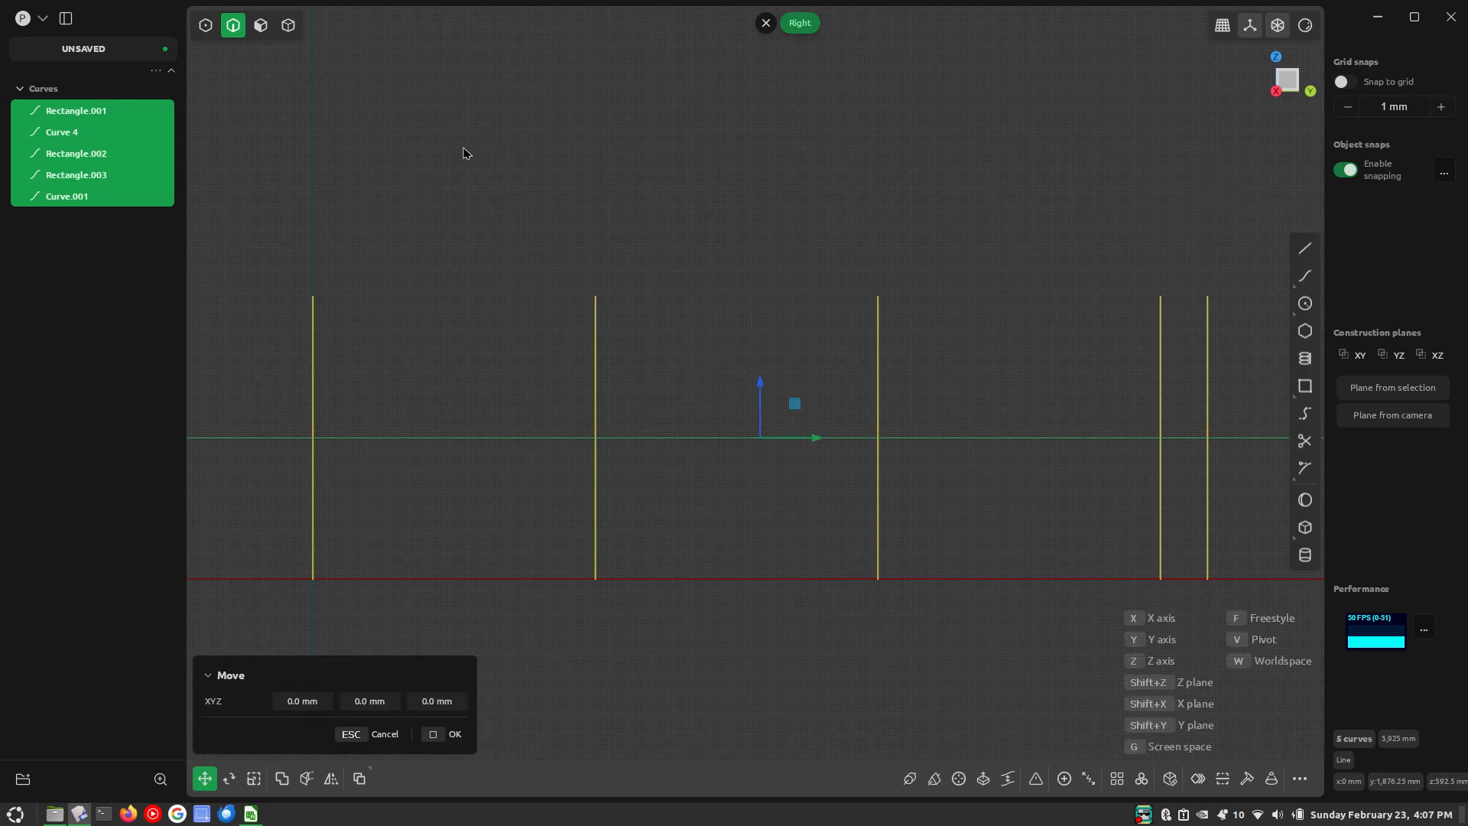
type("1185")
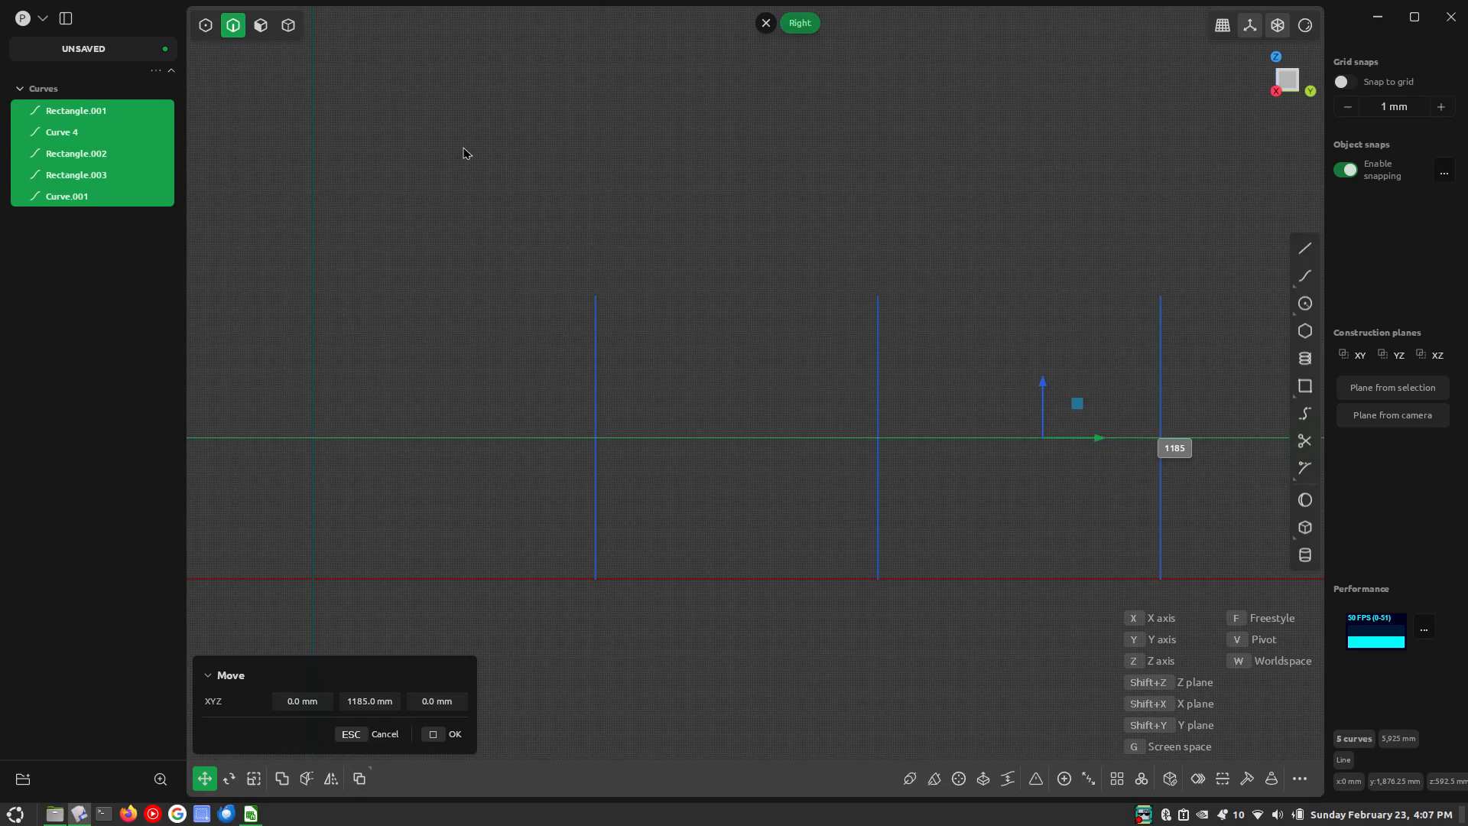
type("/")
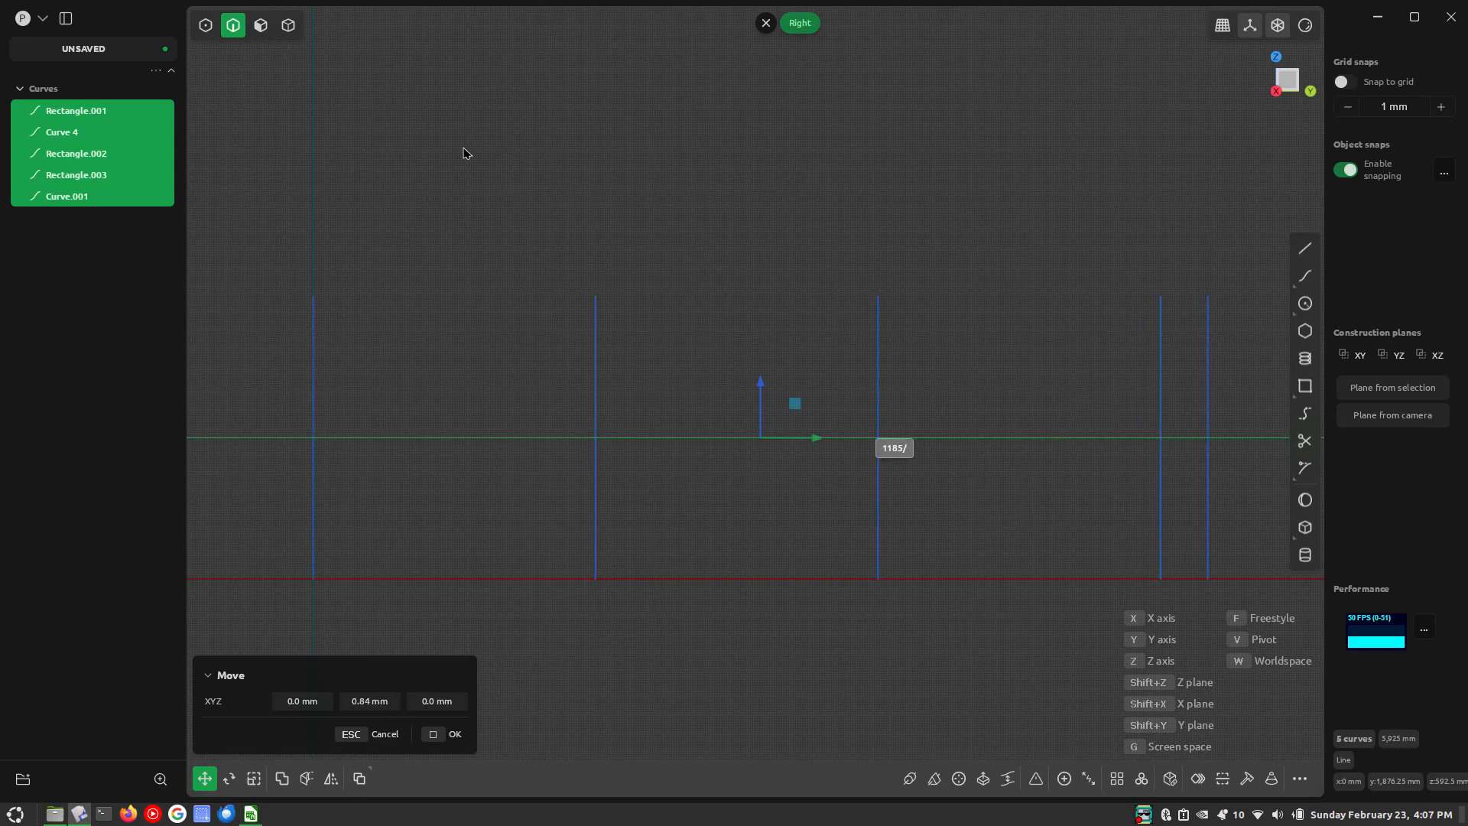
type("12")
key("Return")
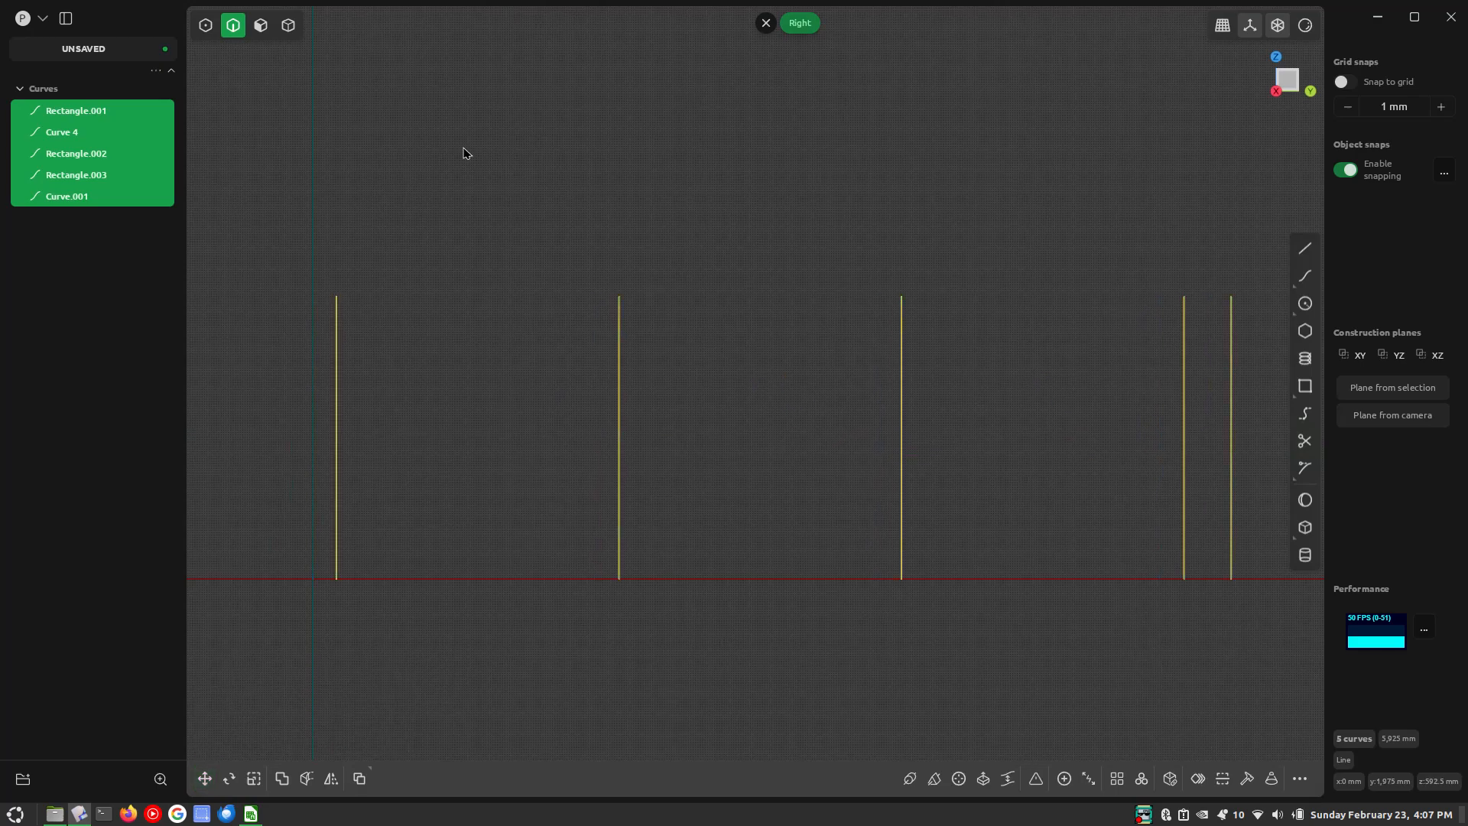
Duplicate the vertical line nearest the origin and move the copy by its lower endpoint onto the origin
left_click_drag(403, 285, 266, 380)
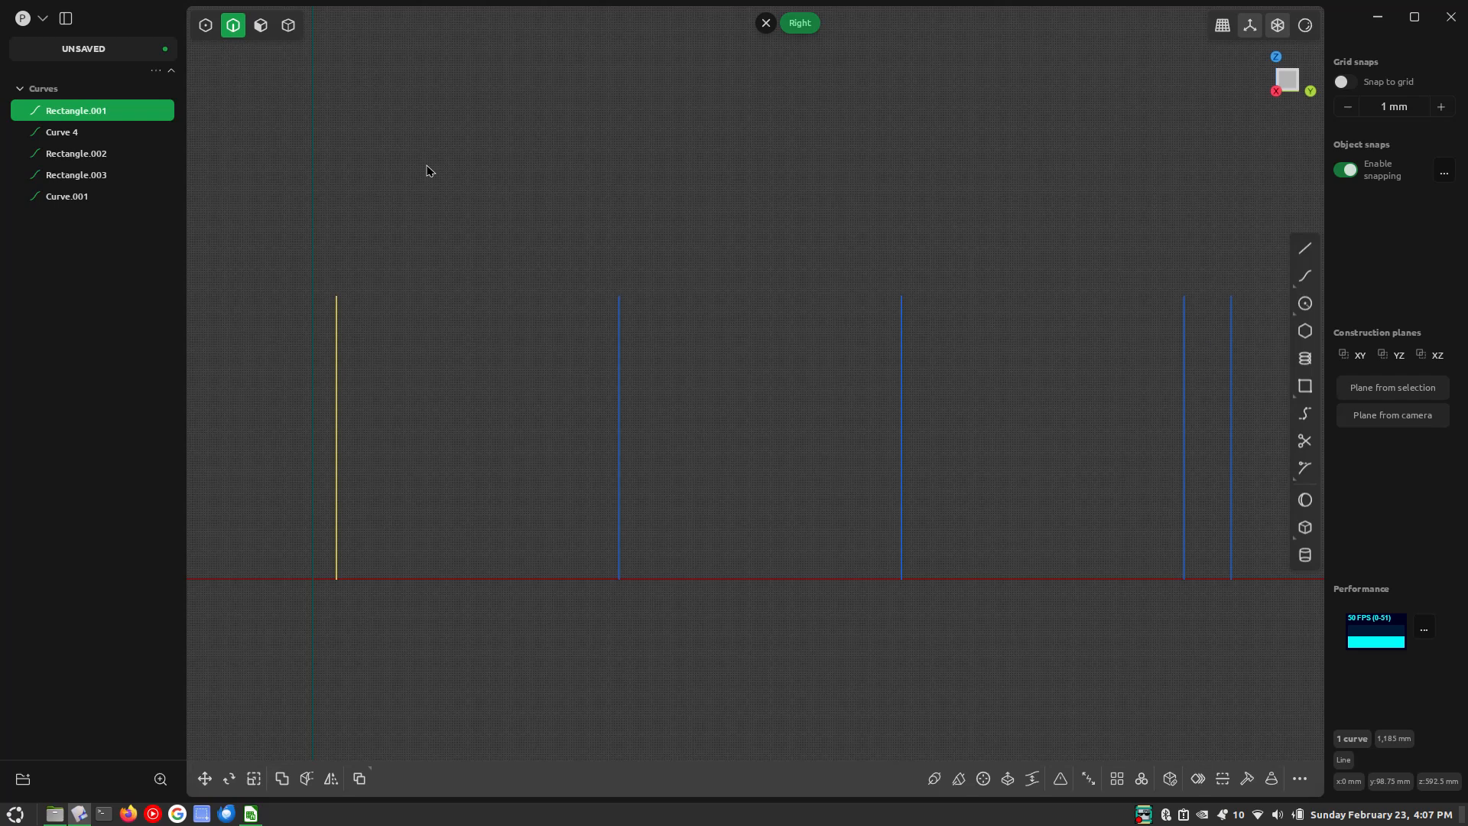
key("ctrl+d")
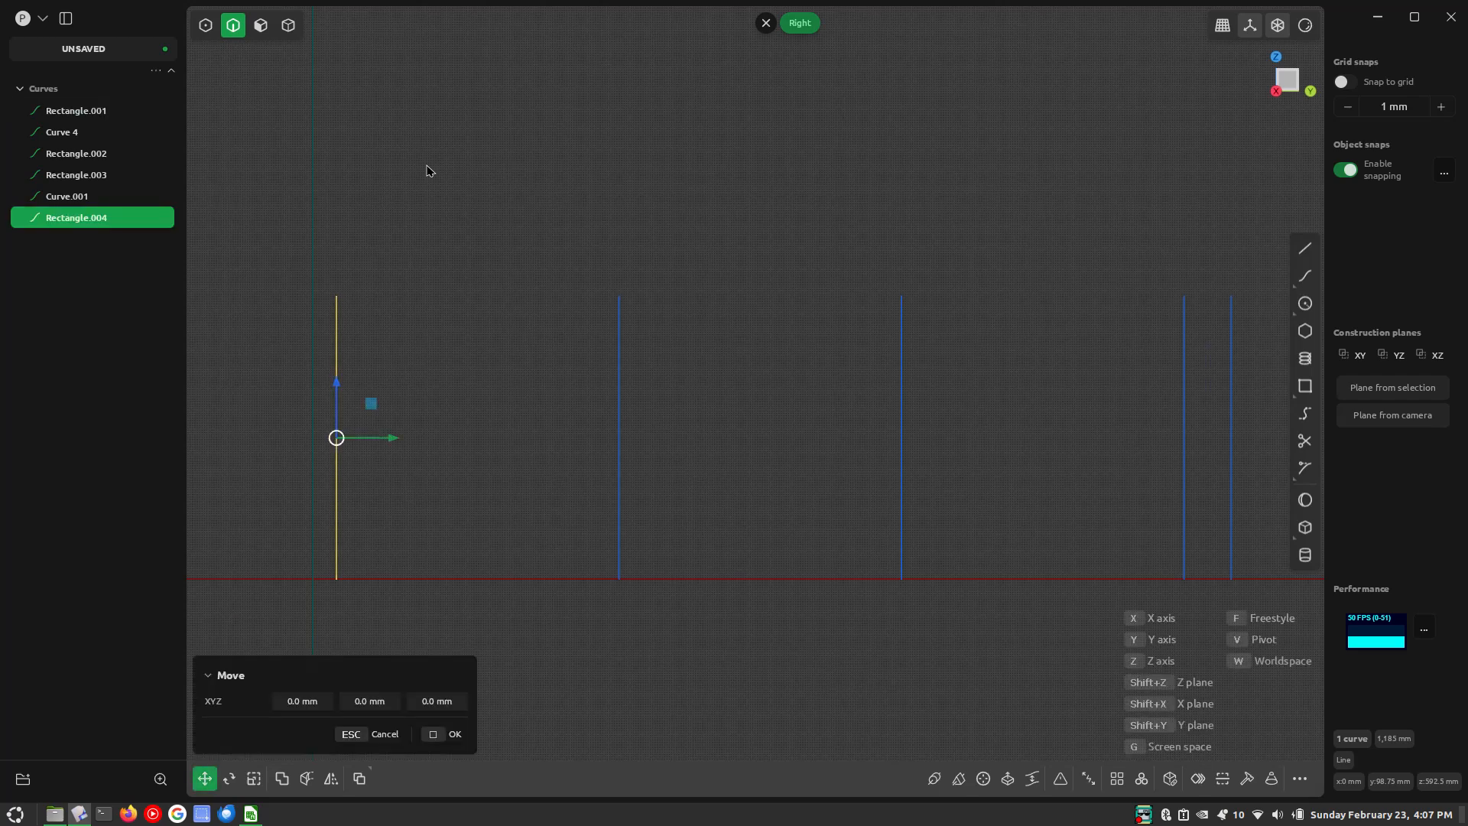
left_click(388, 441)
key("Escape")
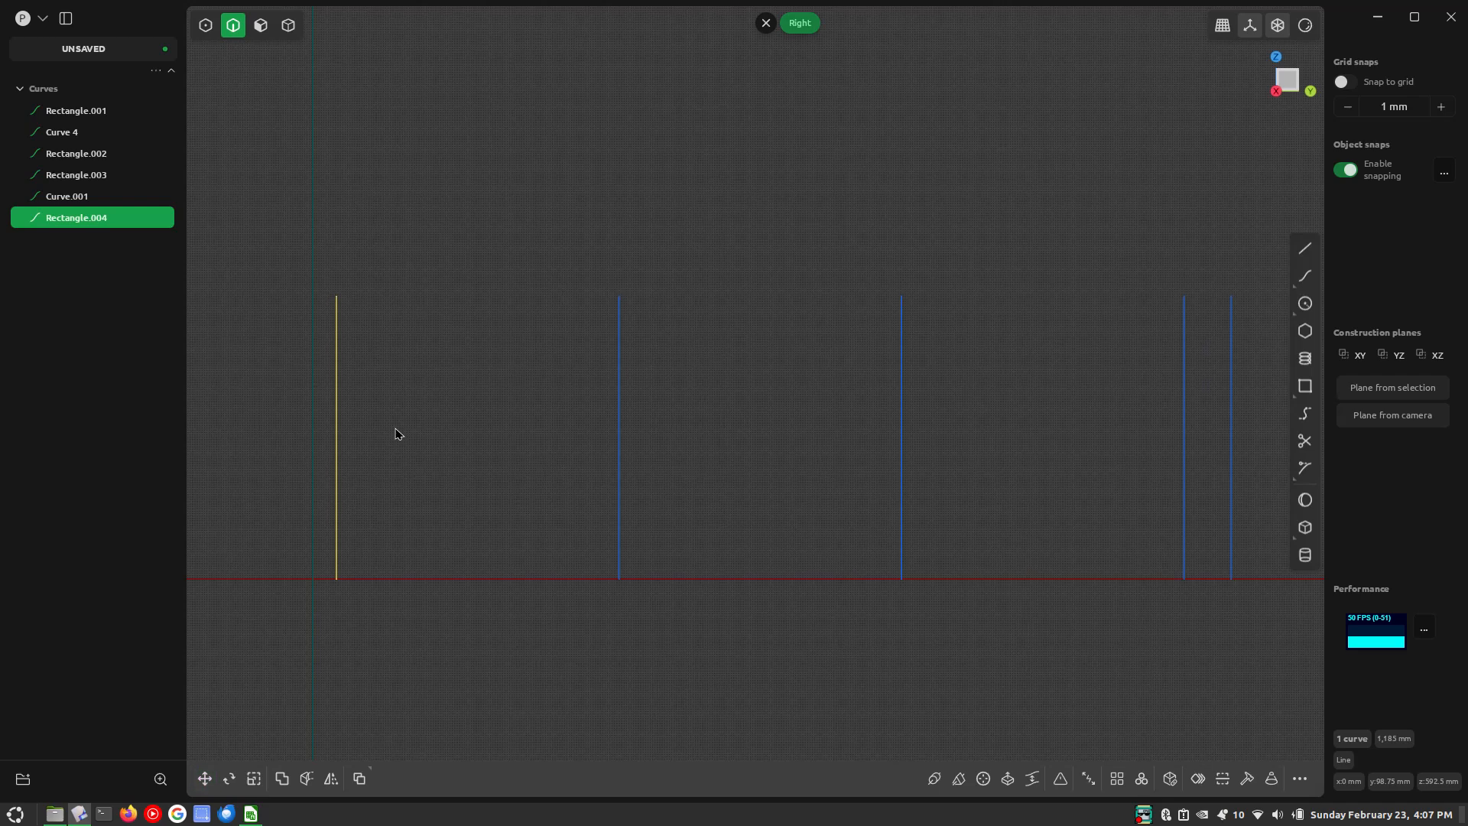
key("g")
left_click(343, 580)
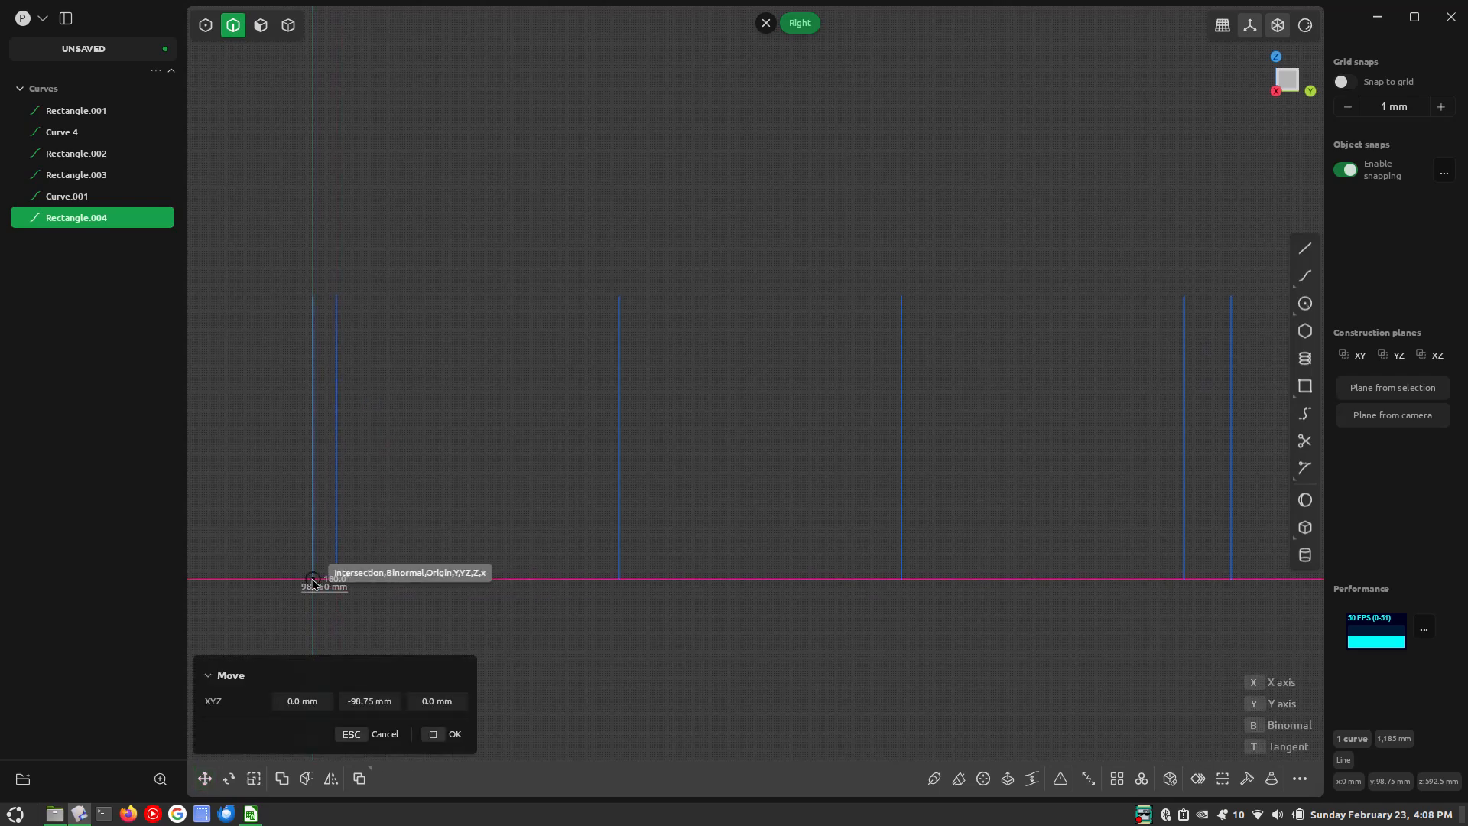
left_click(315, 579)
right_click(470, 320)
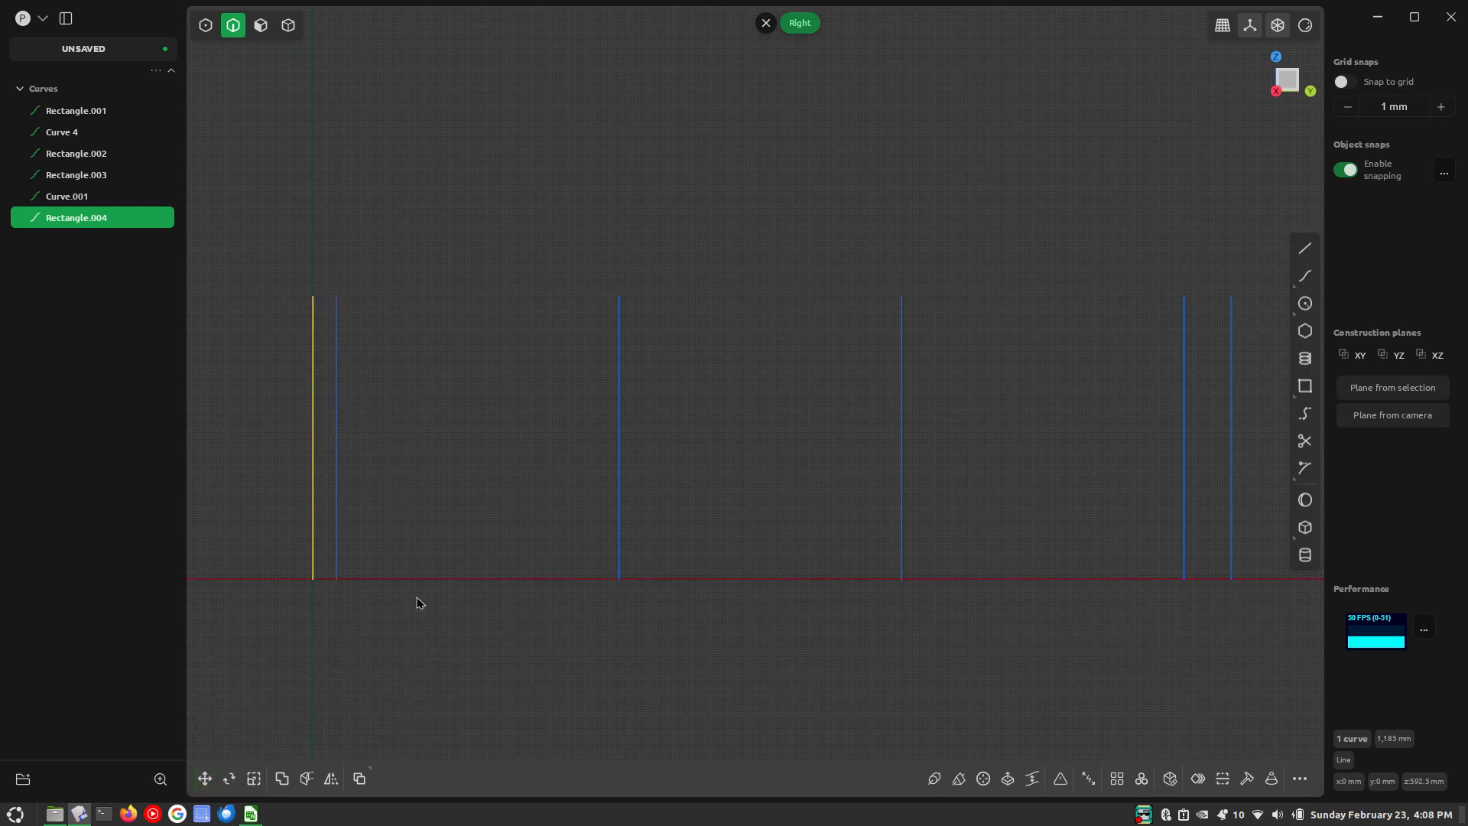
Draw a horizontal baseline from the origin to the lower end of the farthest vertical line
key("shift+a")
left_click(312, 583)
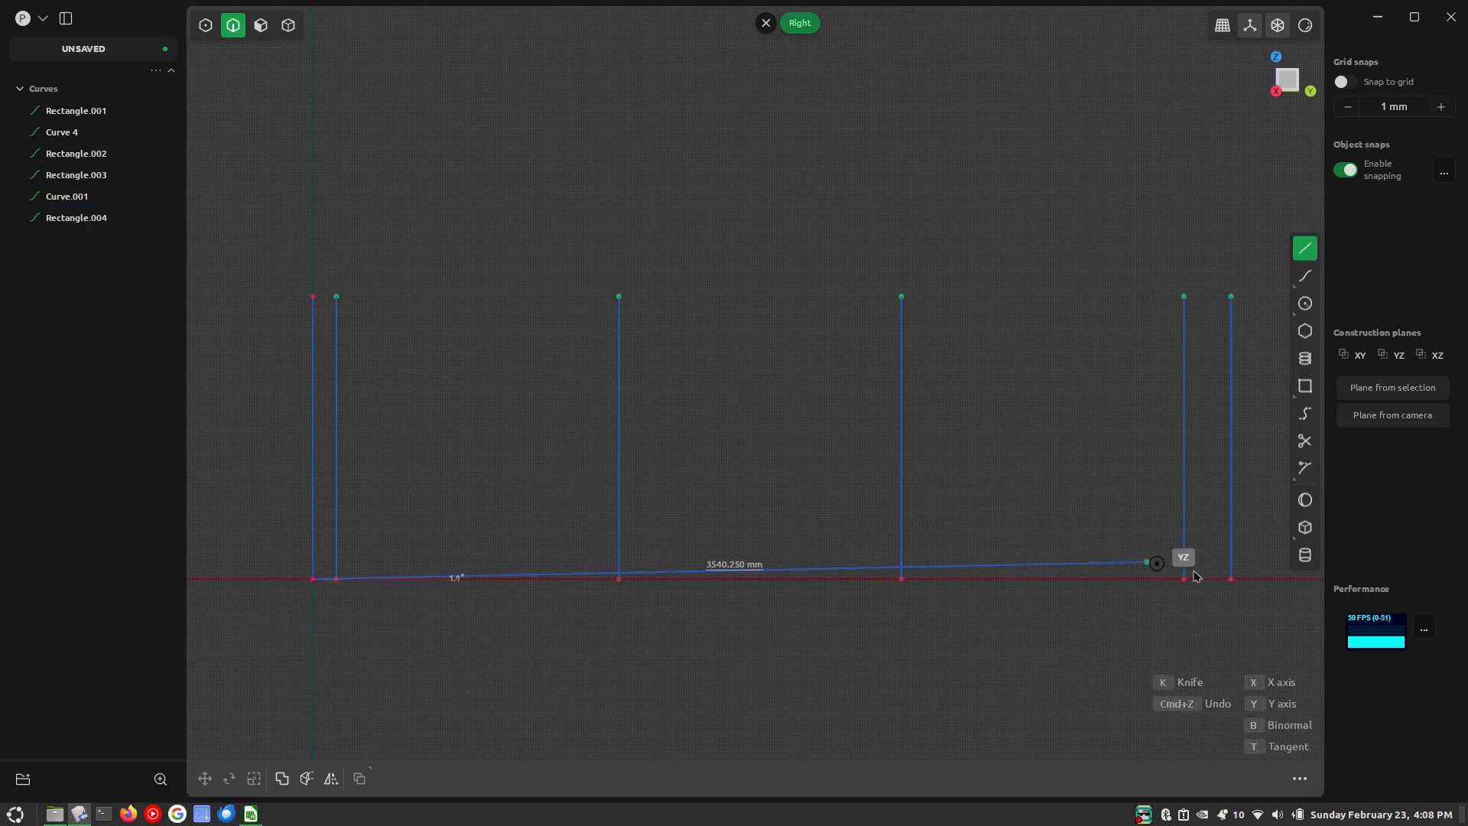
left_click(1230, 579)
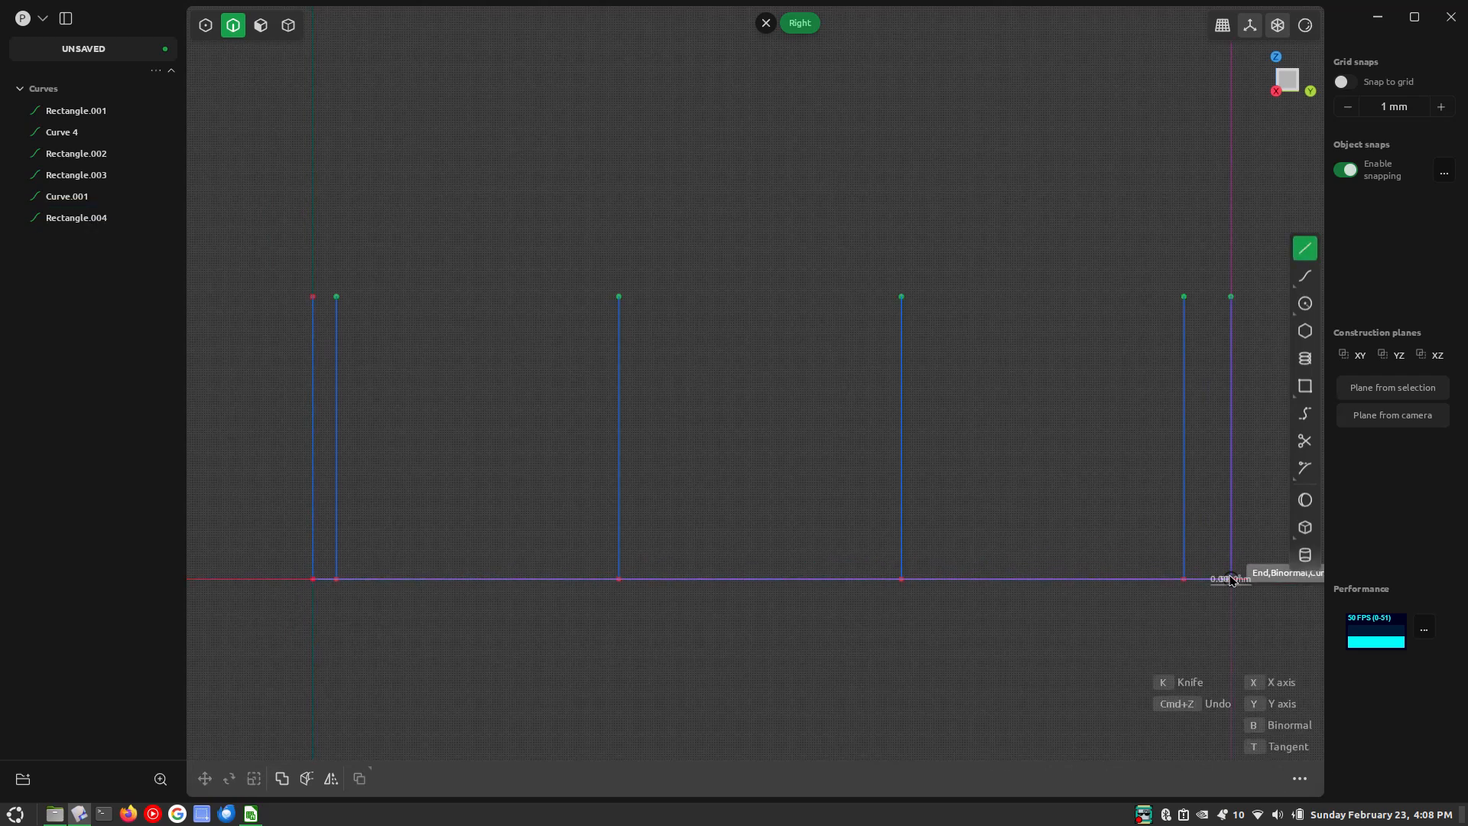
Duplicate the baseline and move the copy up 1185/3 mm along the Z axis
key("ctrl+d")
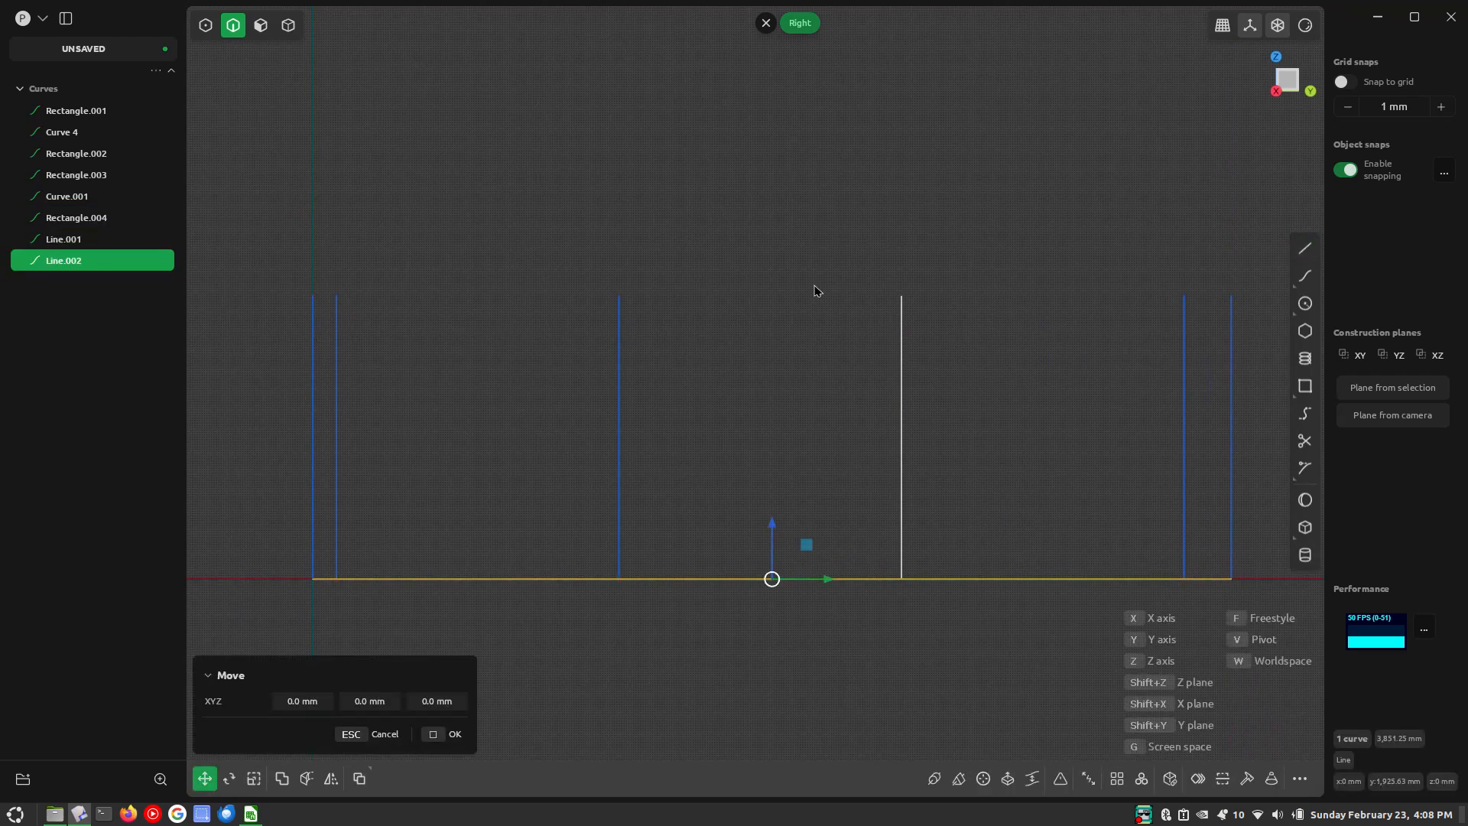
type("11")
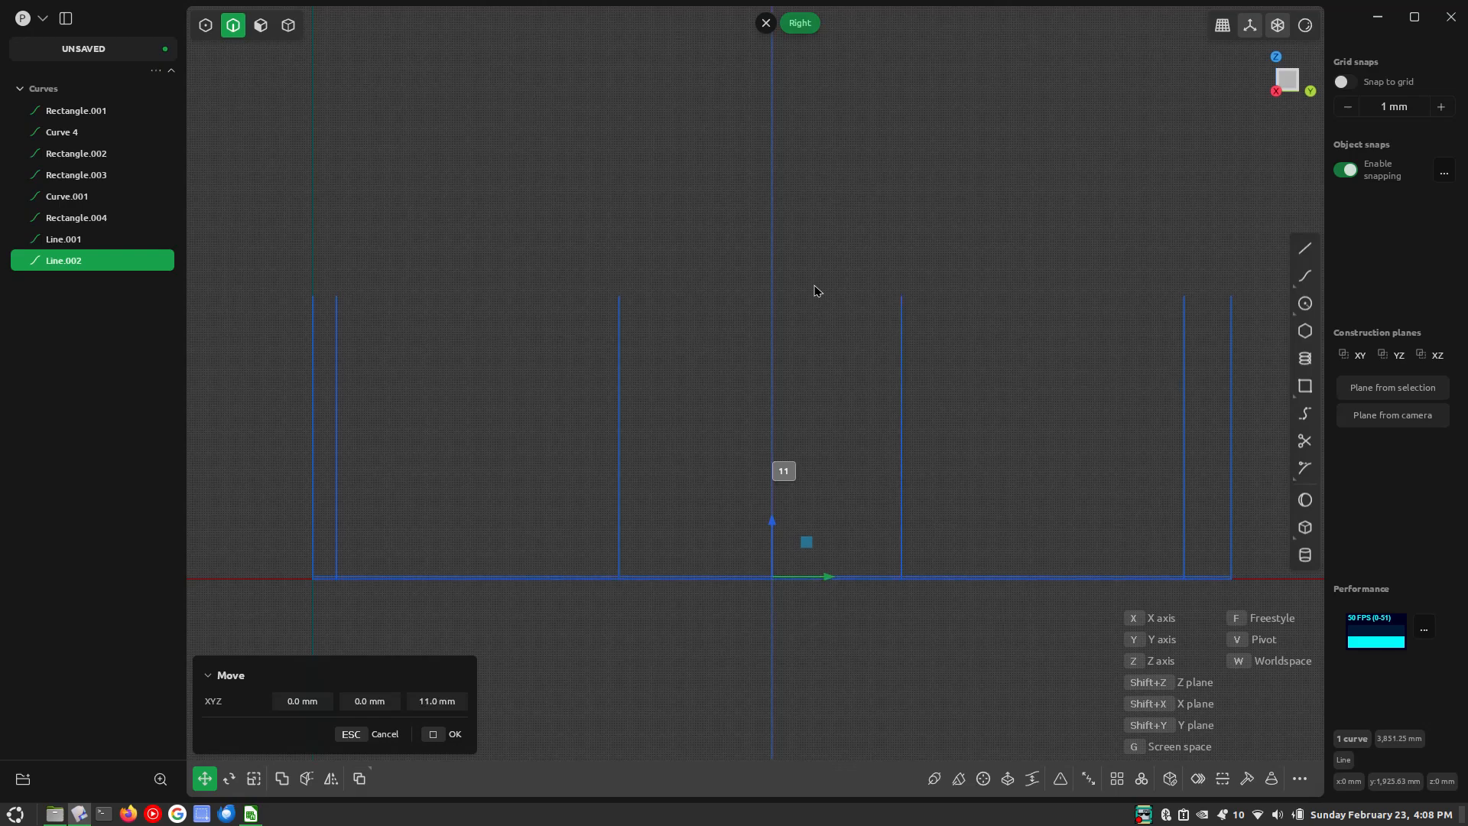
type("85/3")
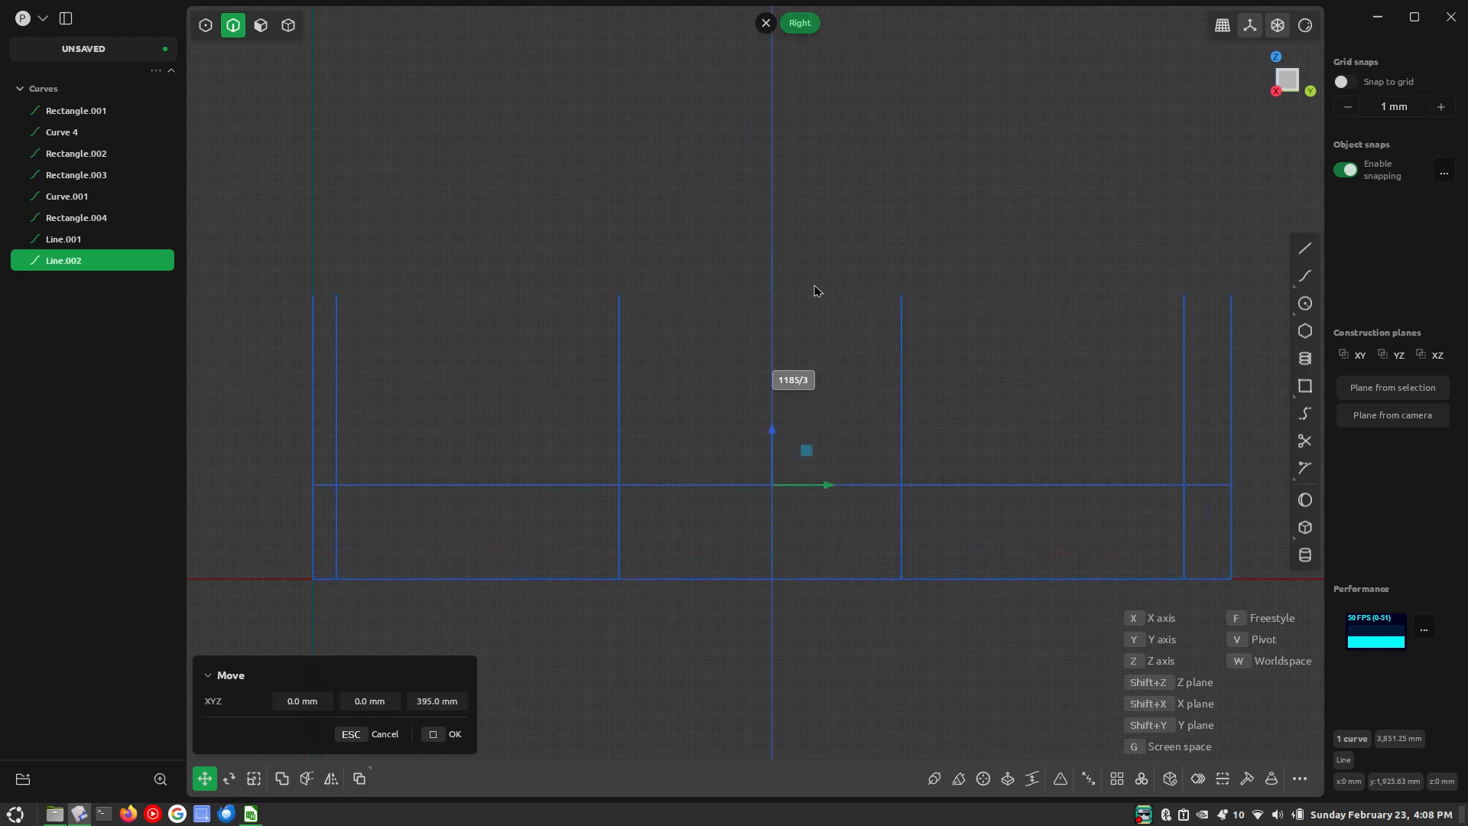
key("Return")
Duplicate the raised horizontal line and move the new copy up another 1185/3 mm along the Z axis
key("ctrl+d")
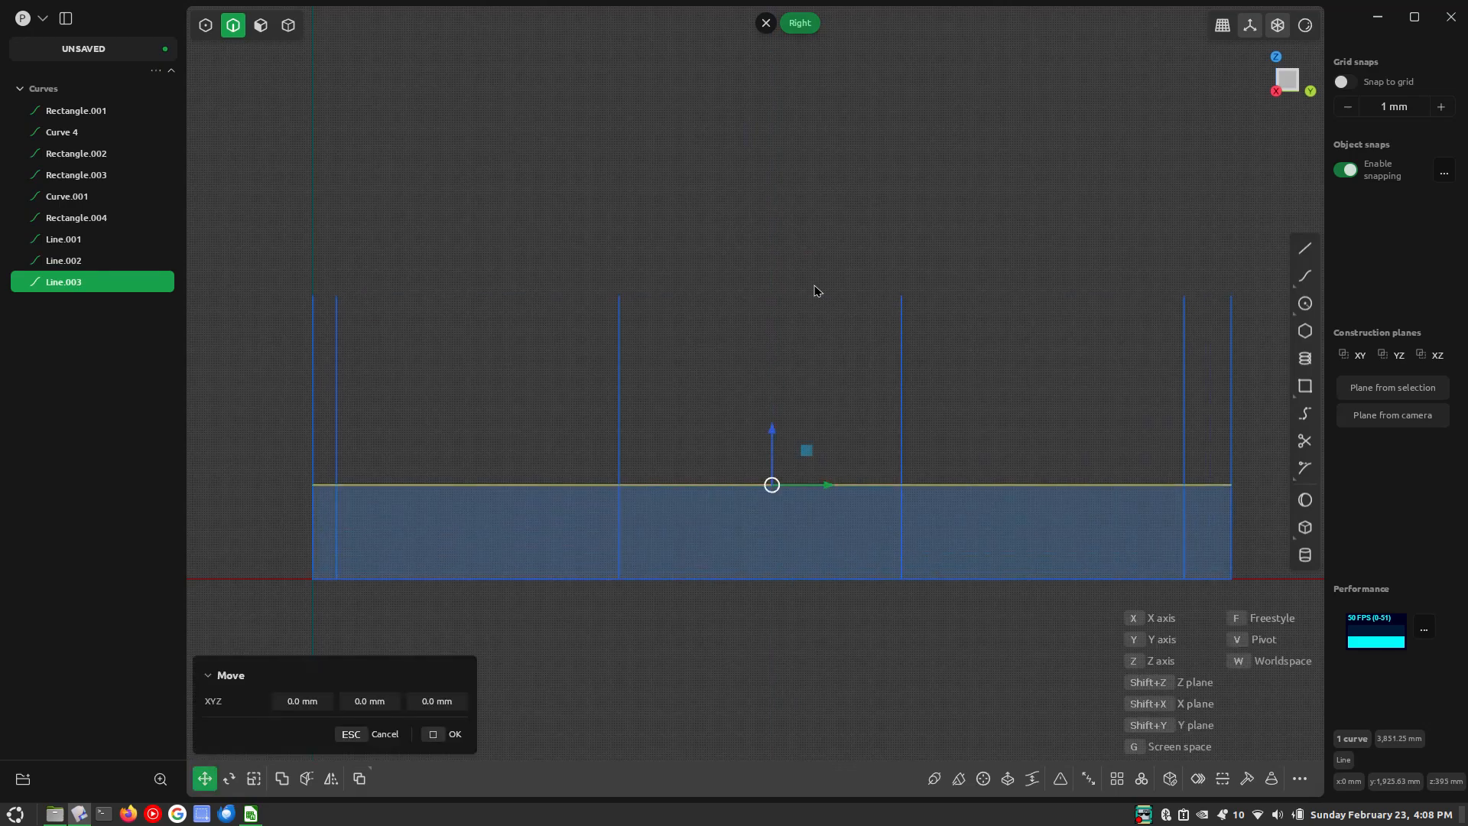
type("1185/")
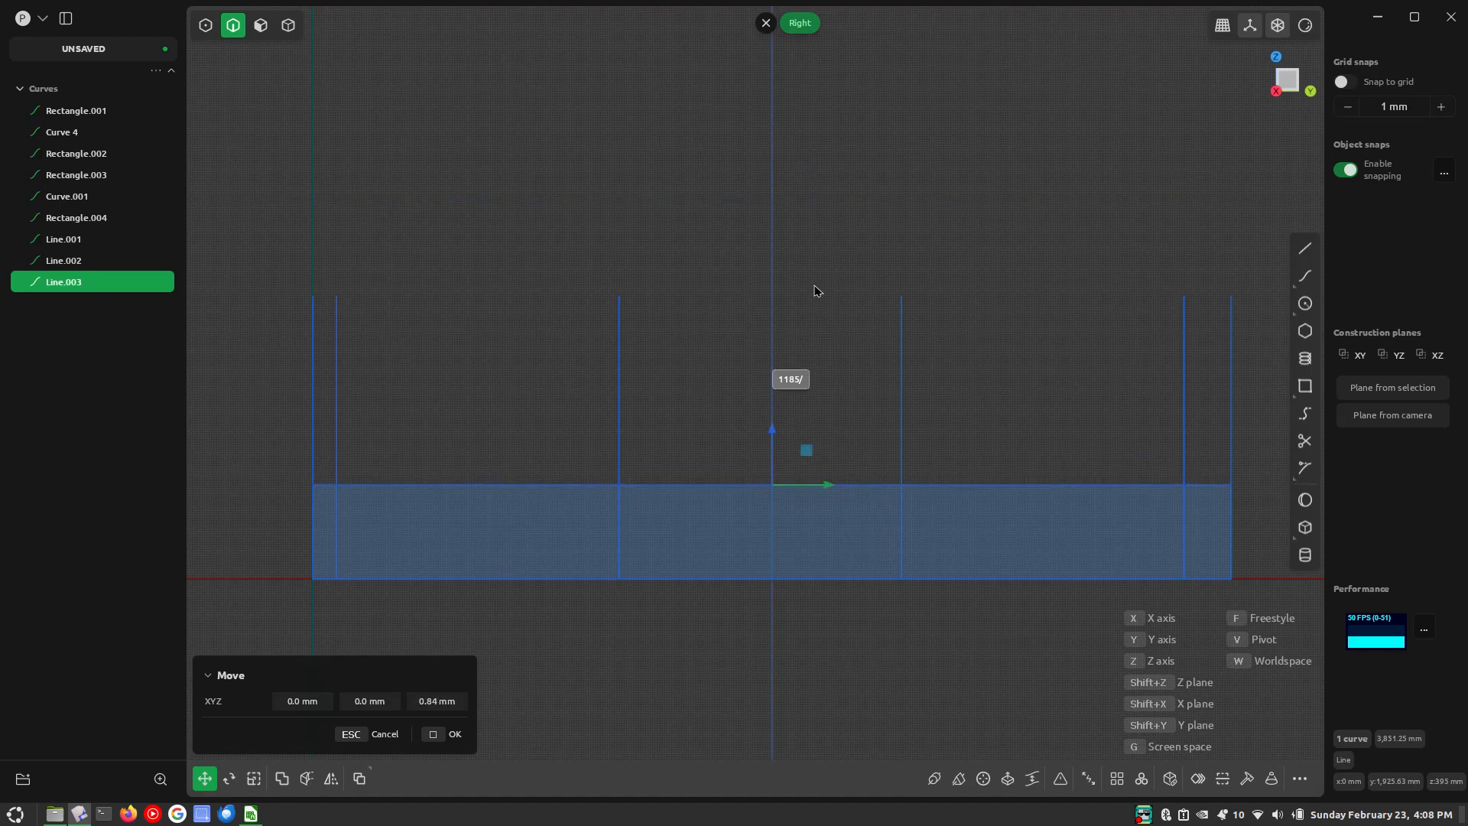
type("3")
key("Return")
Duplicate the upper horizontal line and move the copy up 1185/3 mm along Z to close the grid's top edge
key("ctrl+d")
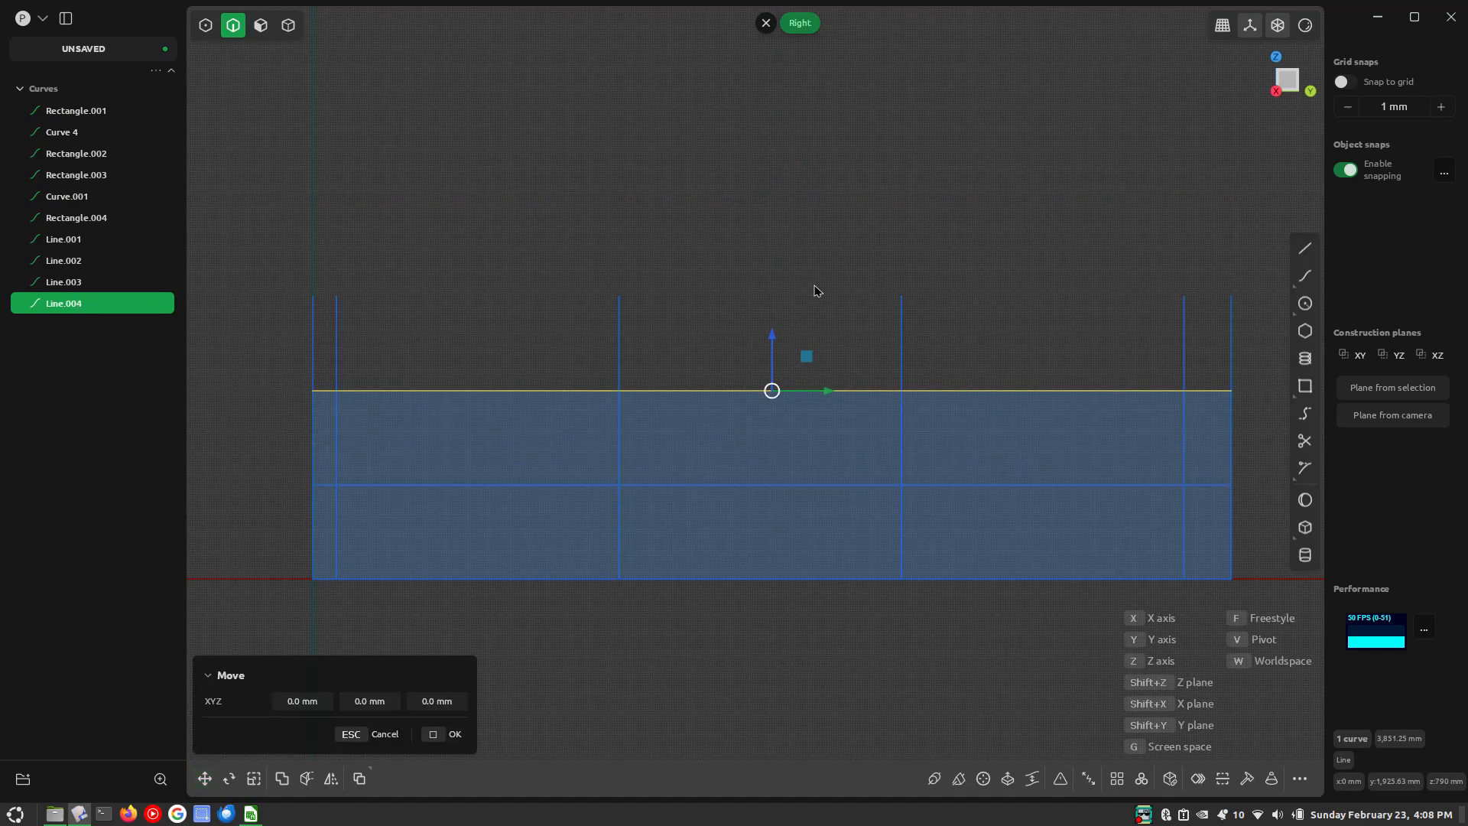
type("z1185/3")
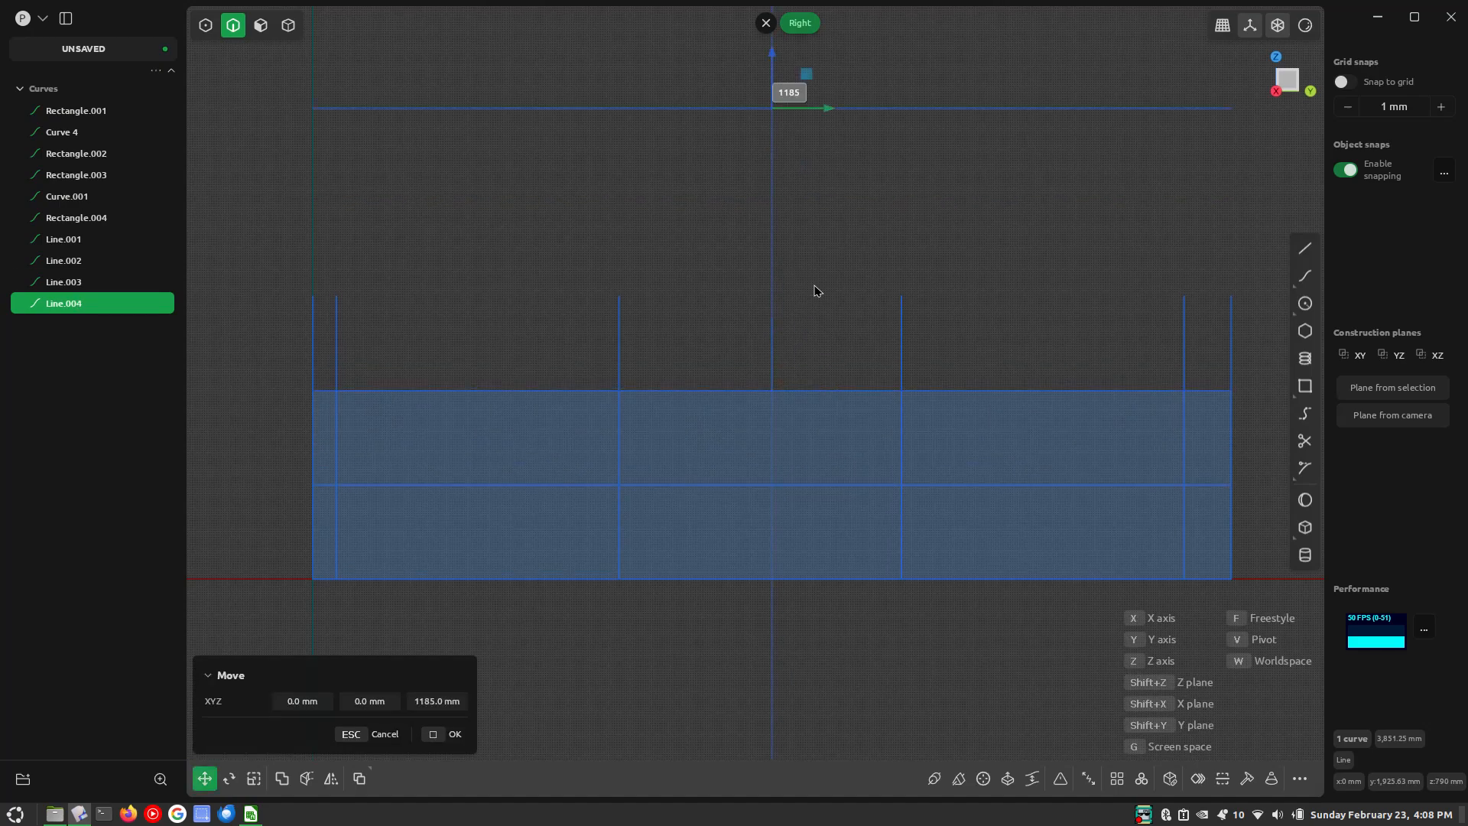
key("Return")
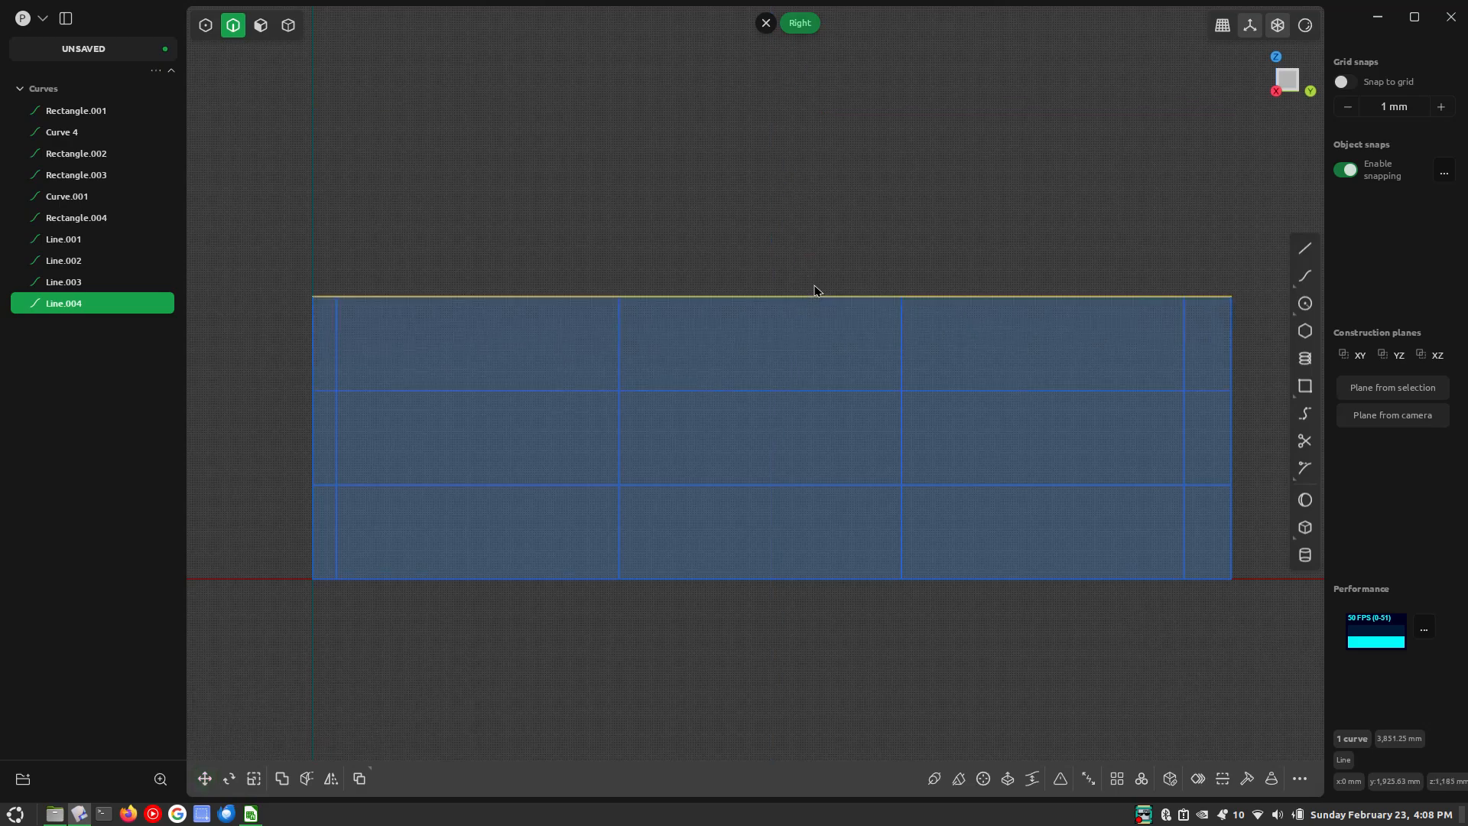
left_click(550, 279)
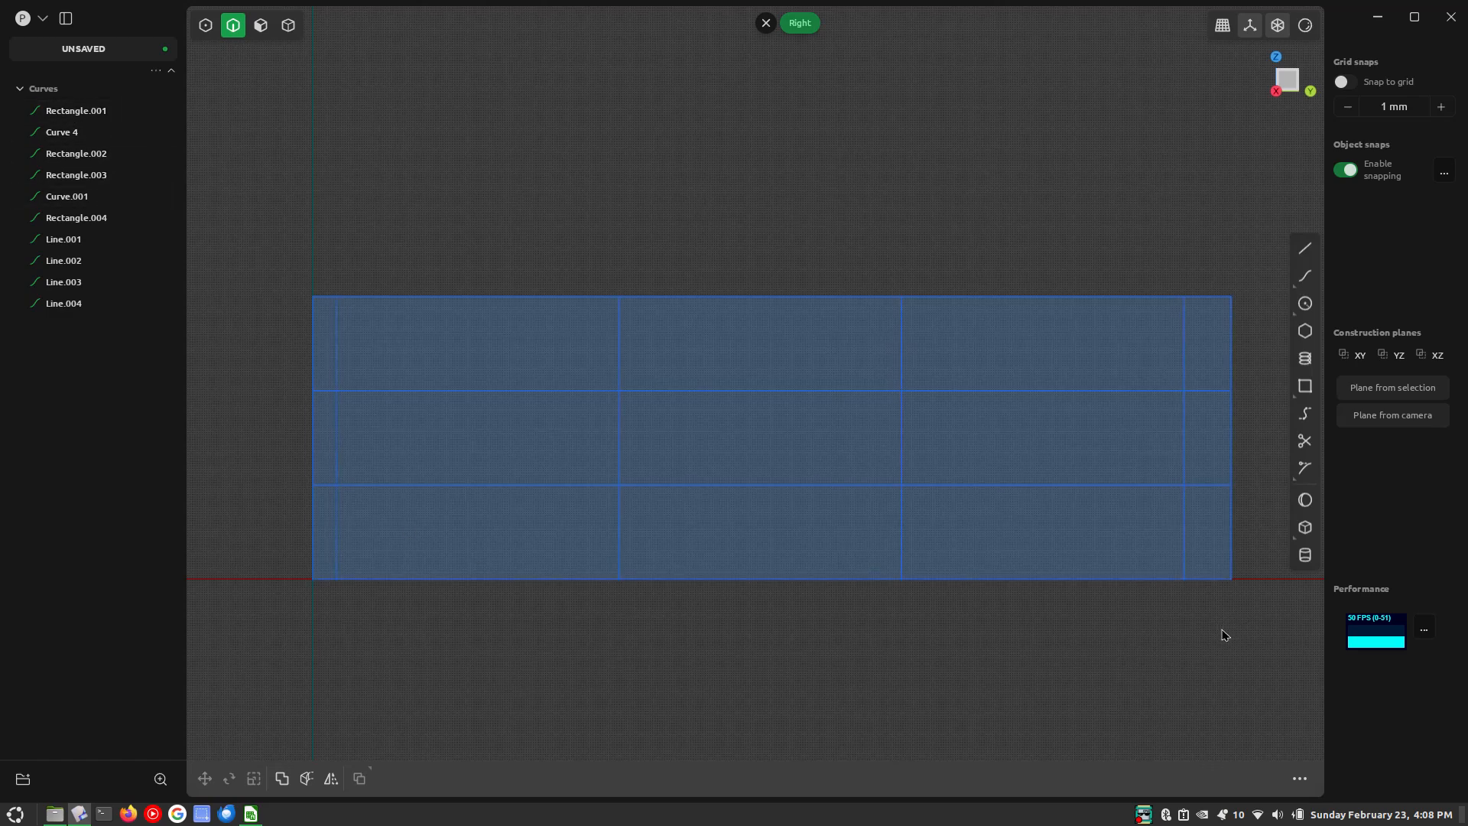
Group all the grid curves and name the group "Side Grid"
left_click_drag(1259, 642, 217, 143)
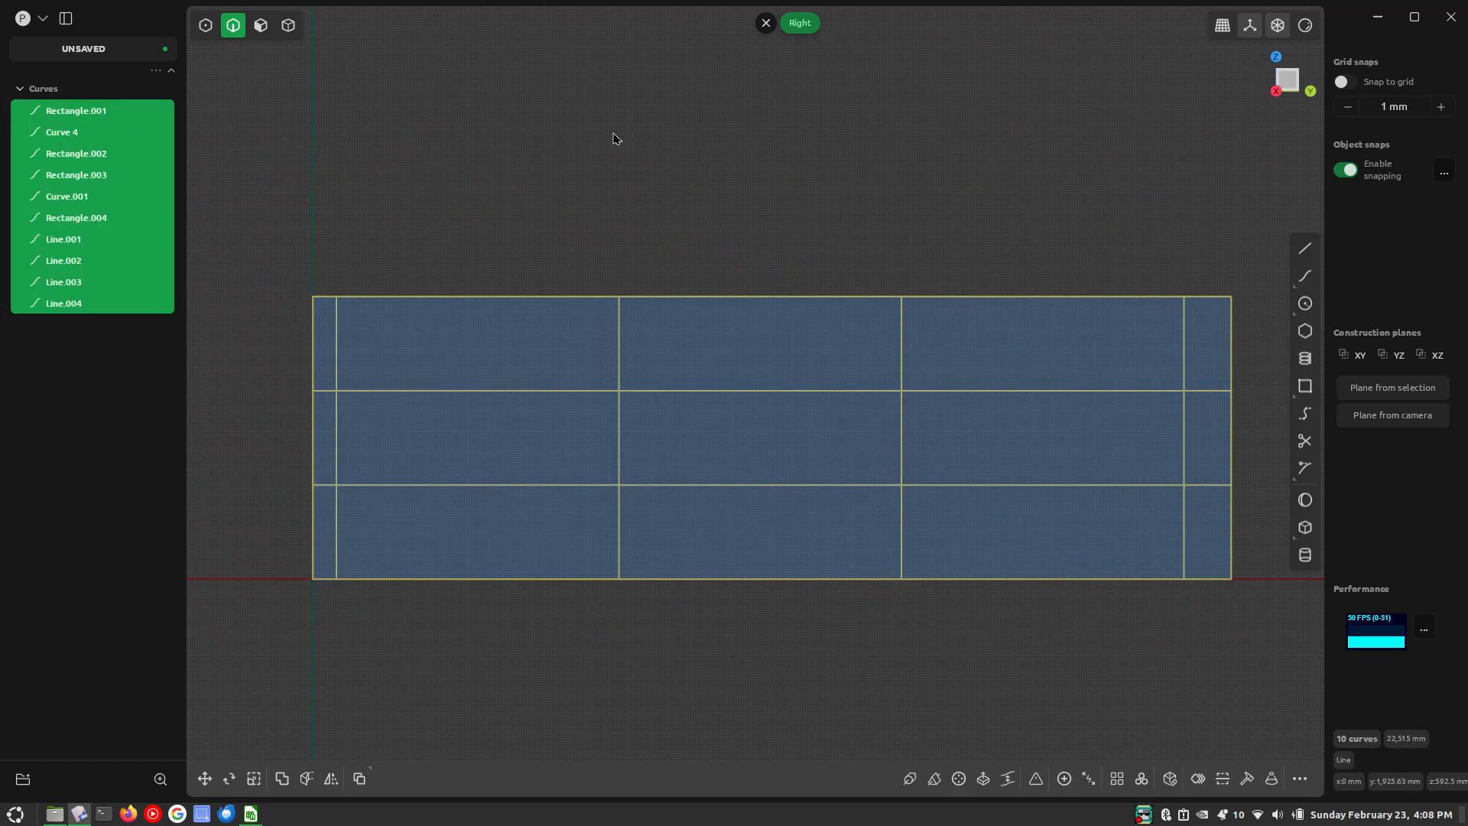
key("ctrl+g")
left_click(83, 93)
double_click(84, 93)
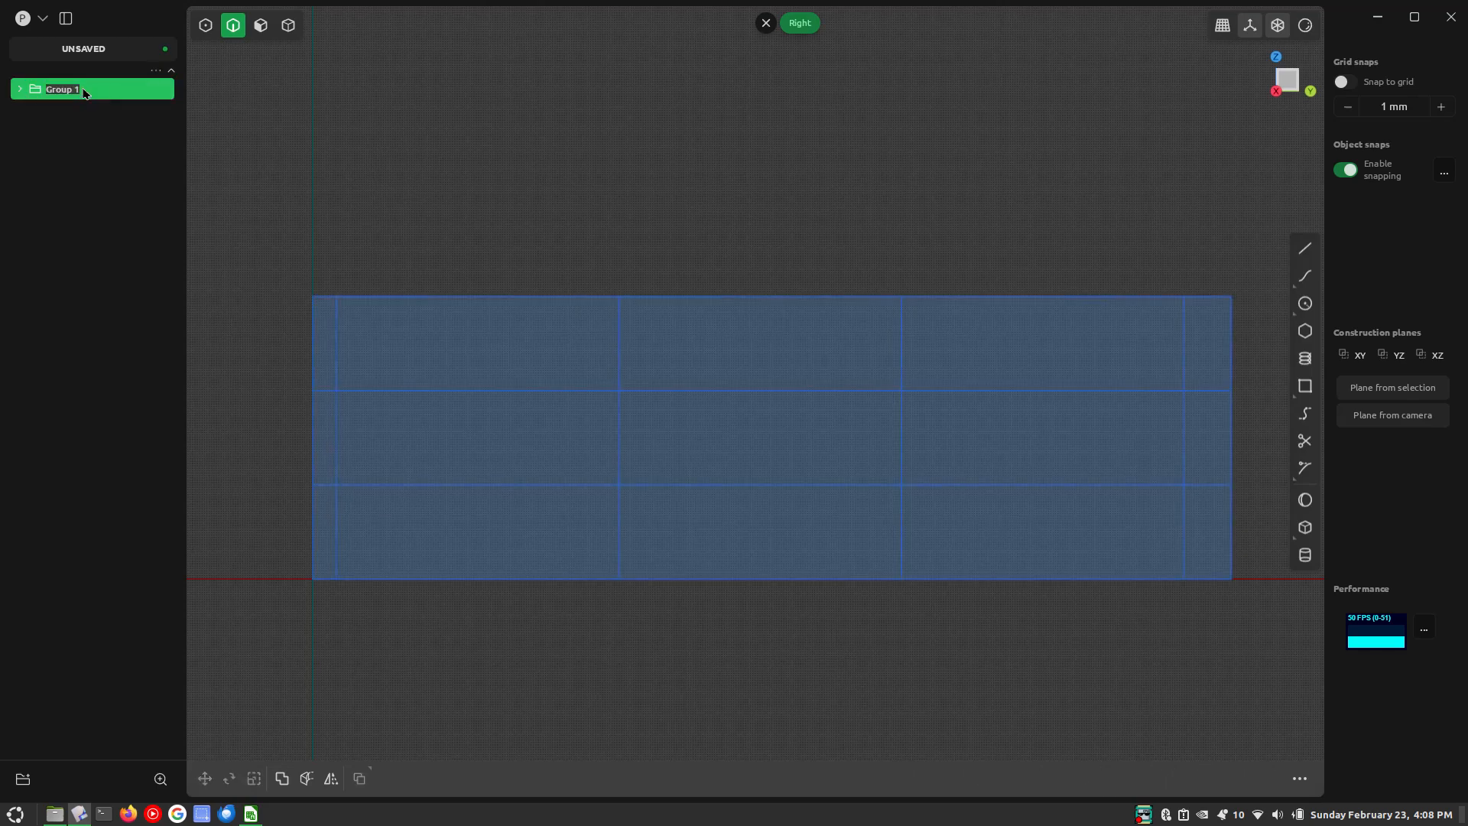
type("Side")
left_click(496, 645)
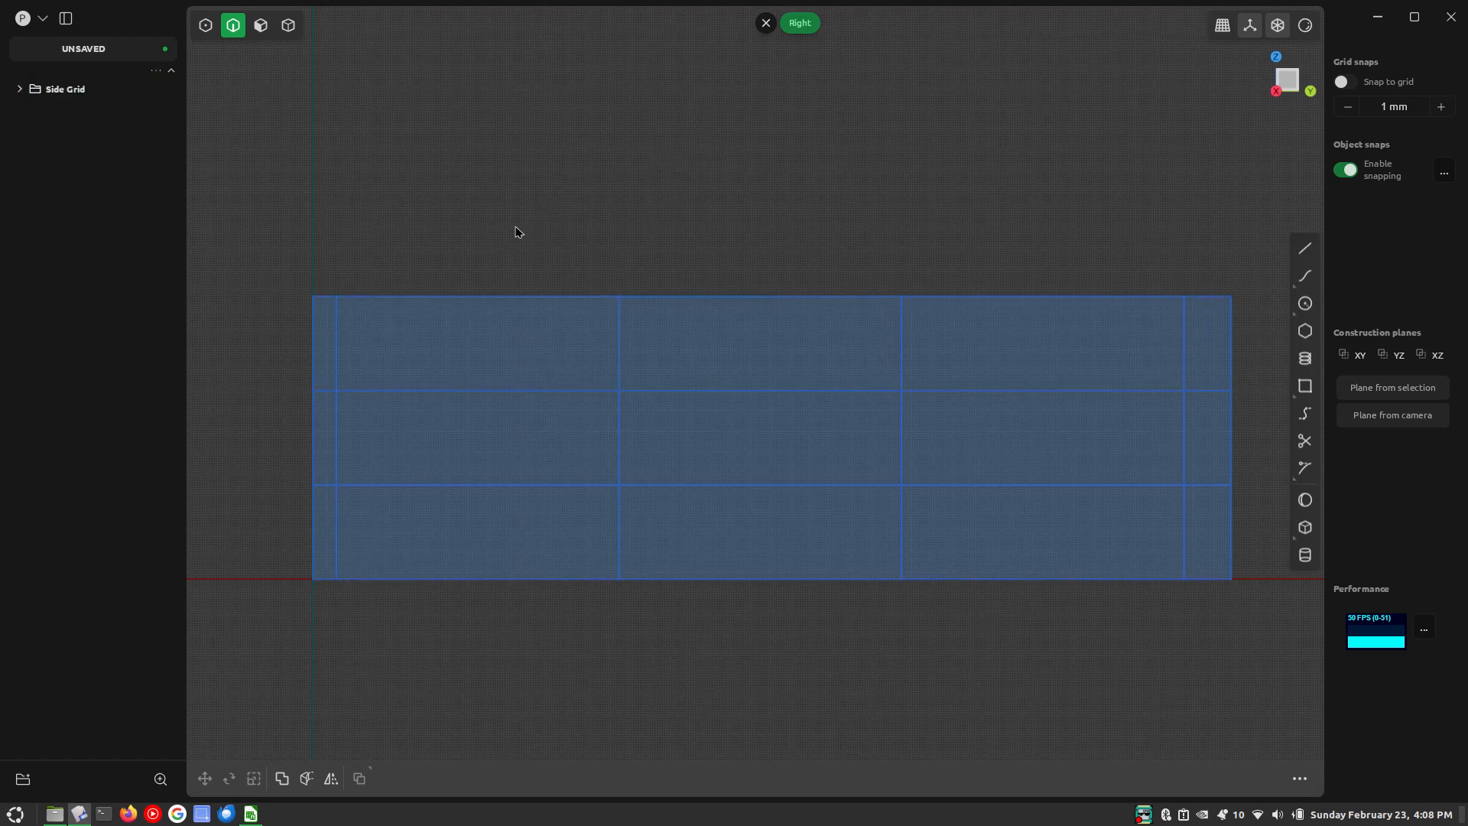
Draw a vertical line 577/2 mm long upward from the origin along the grid's first edge
key("l")
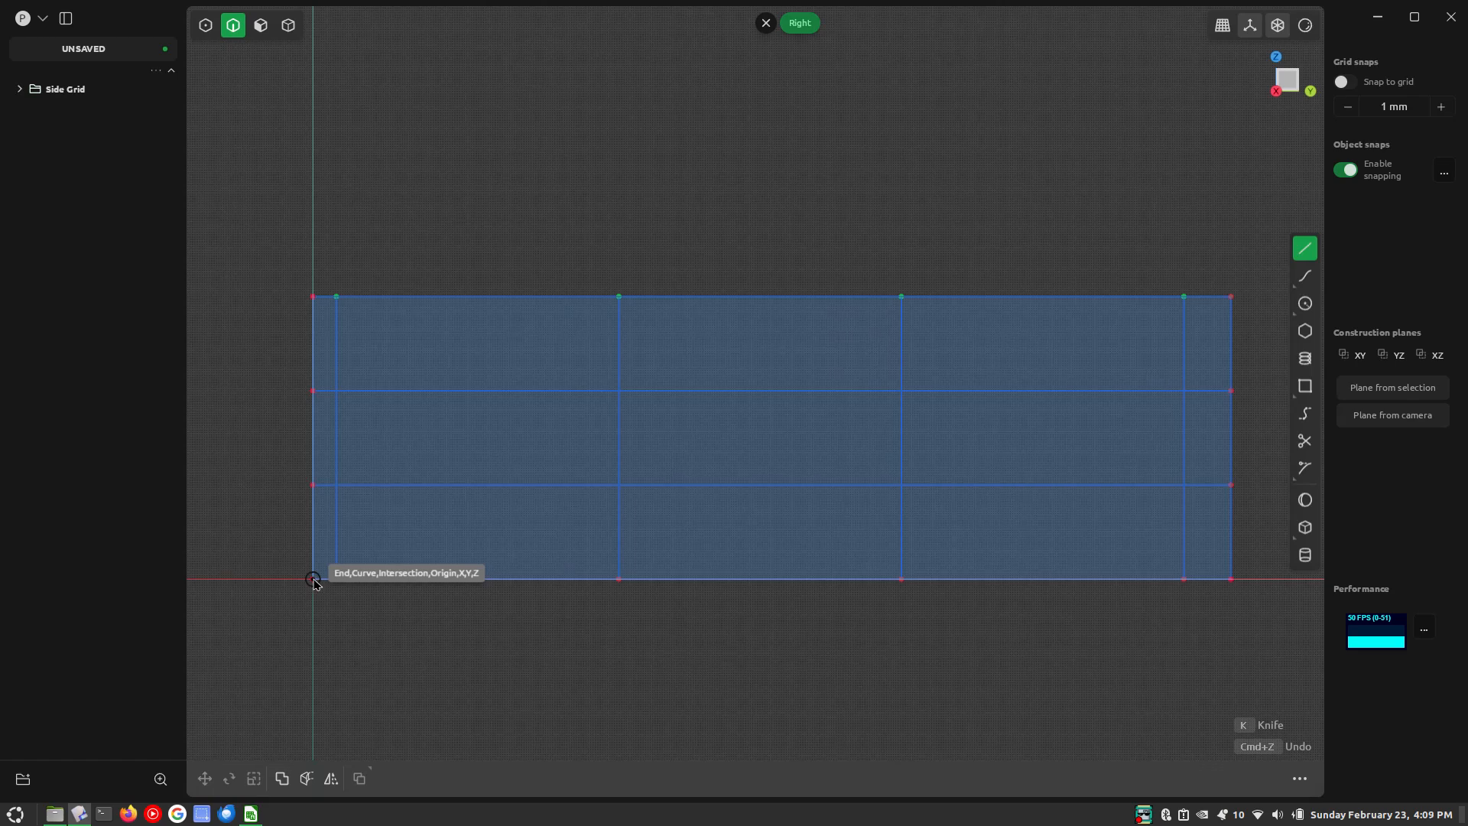
left_click(313, 578)
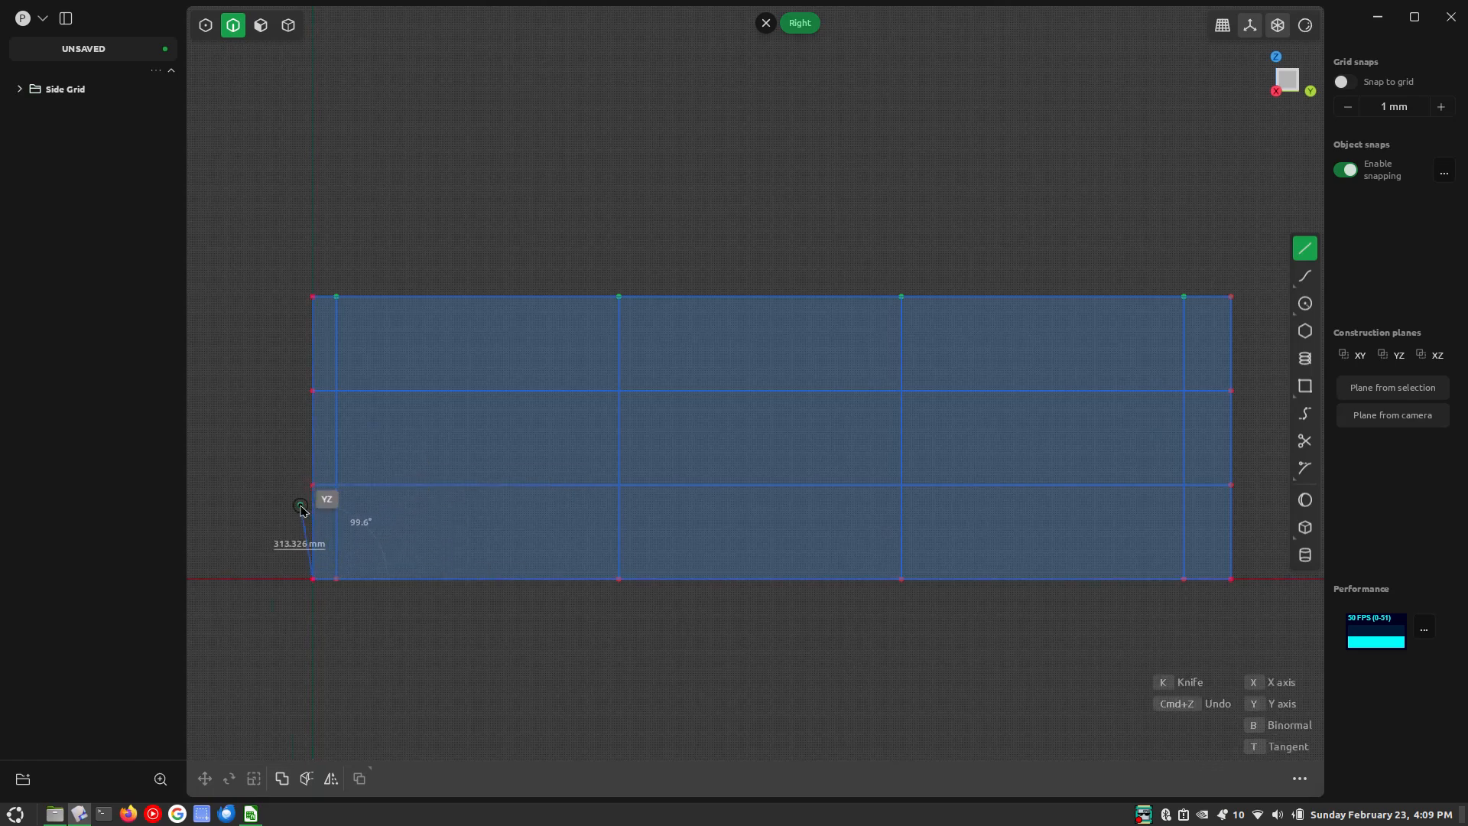
key("Tab")
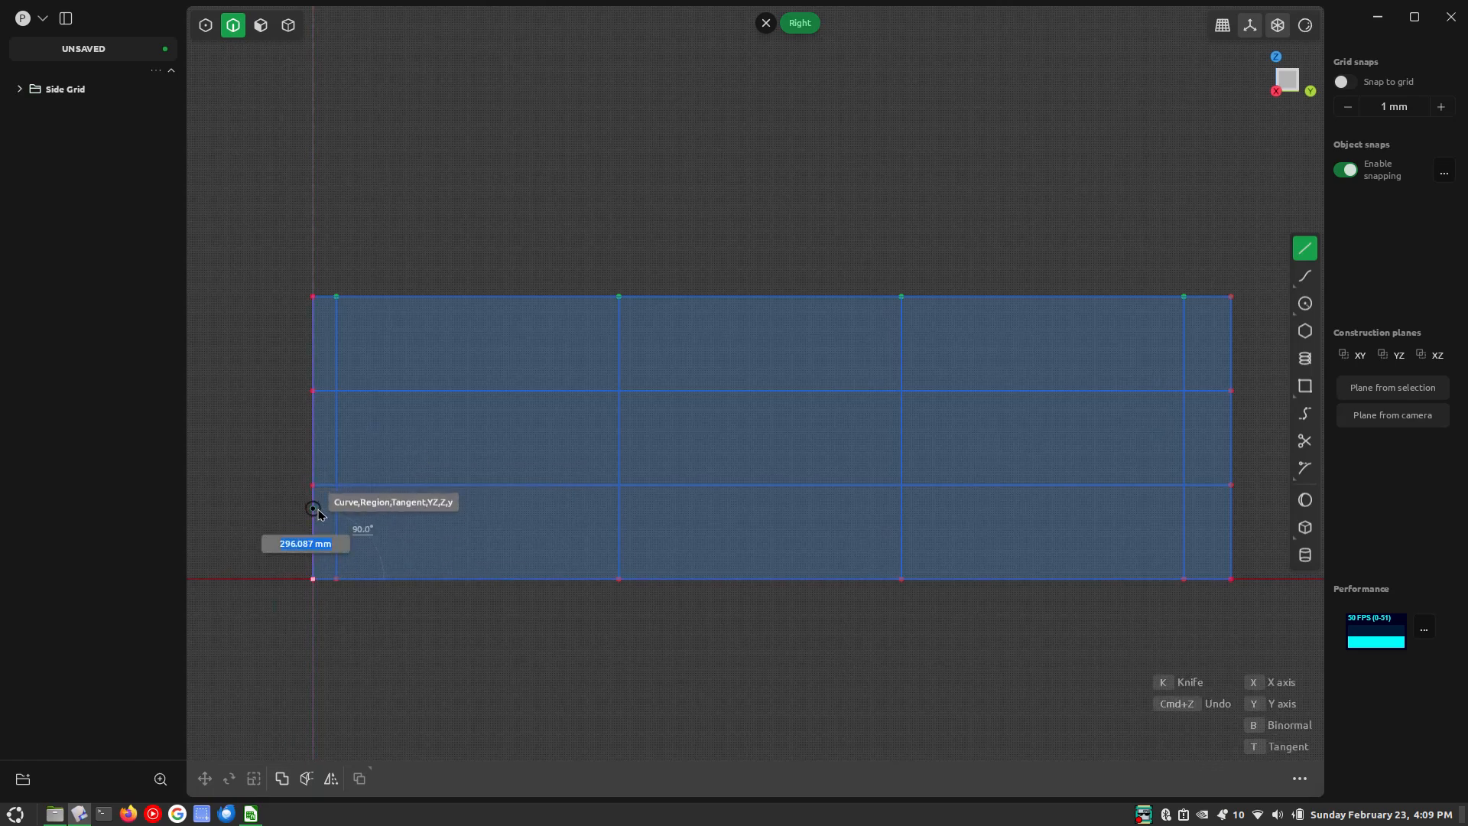
type("577")
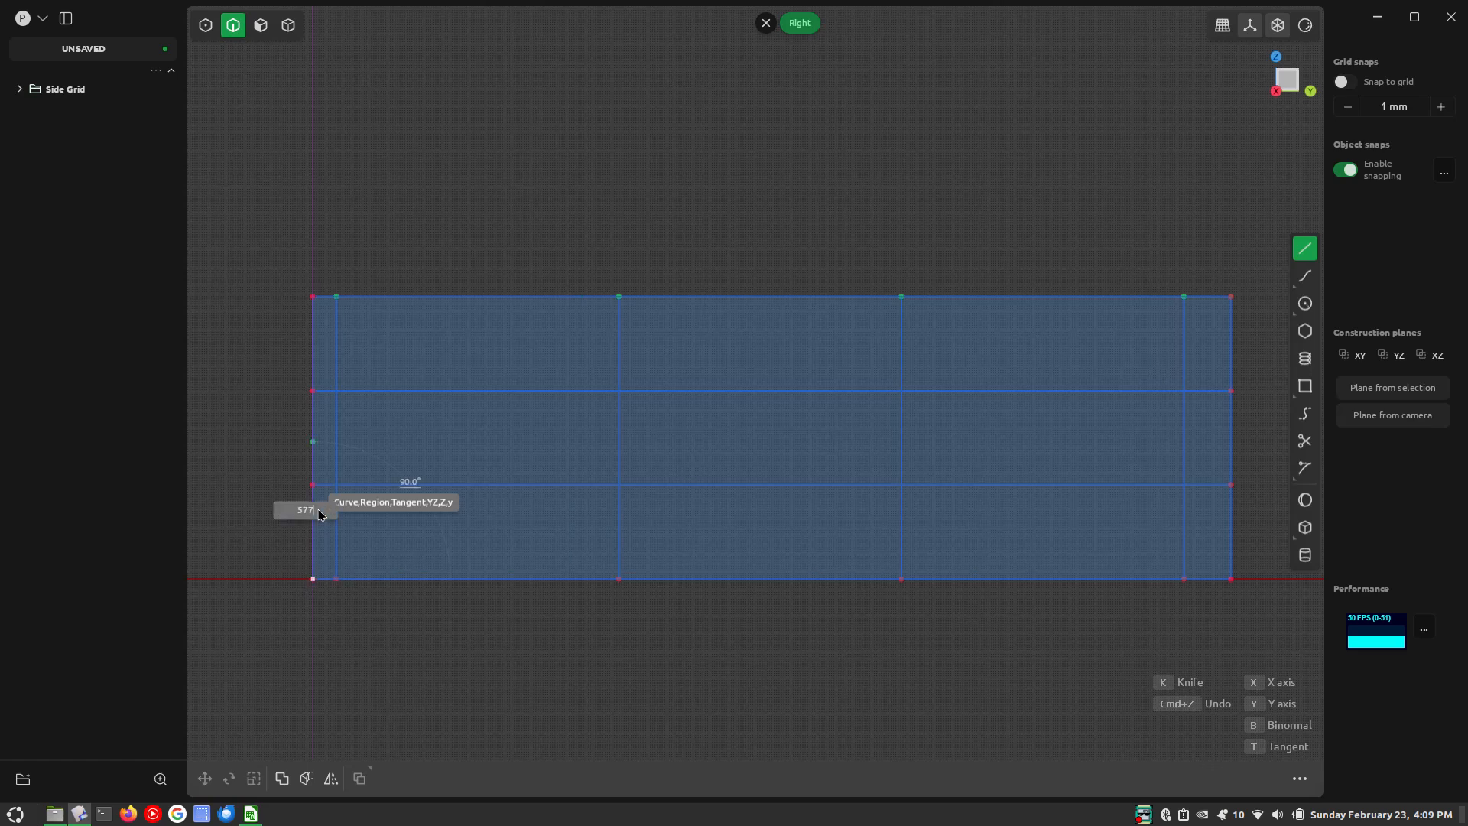
type("*0.5")
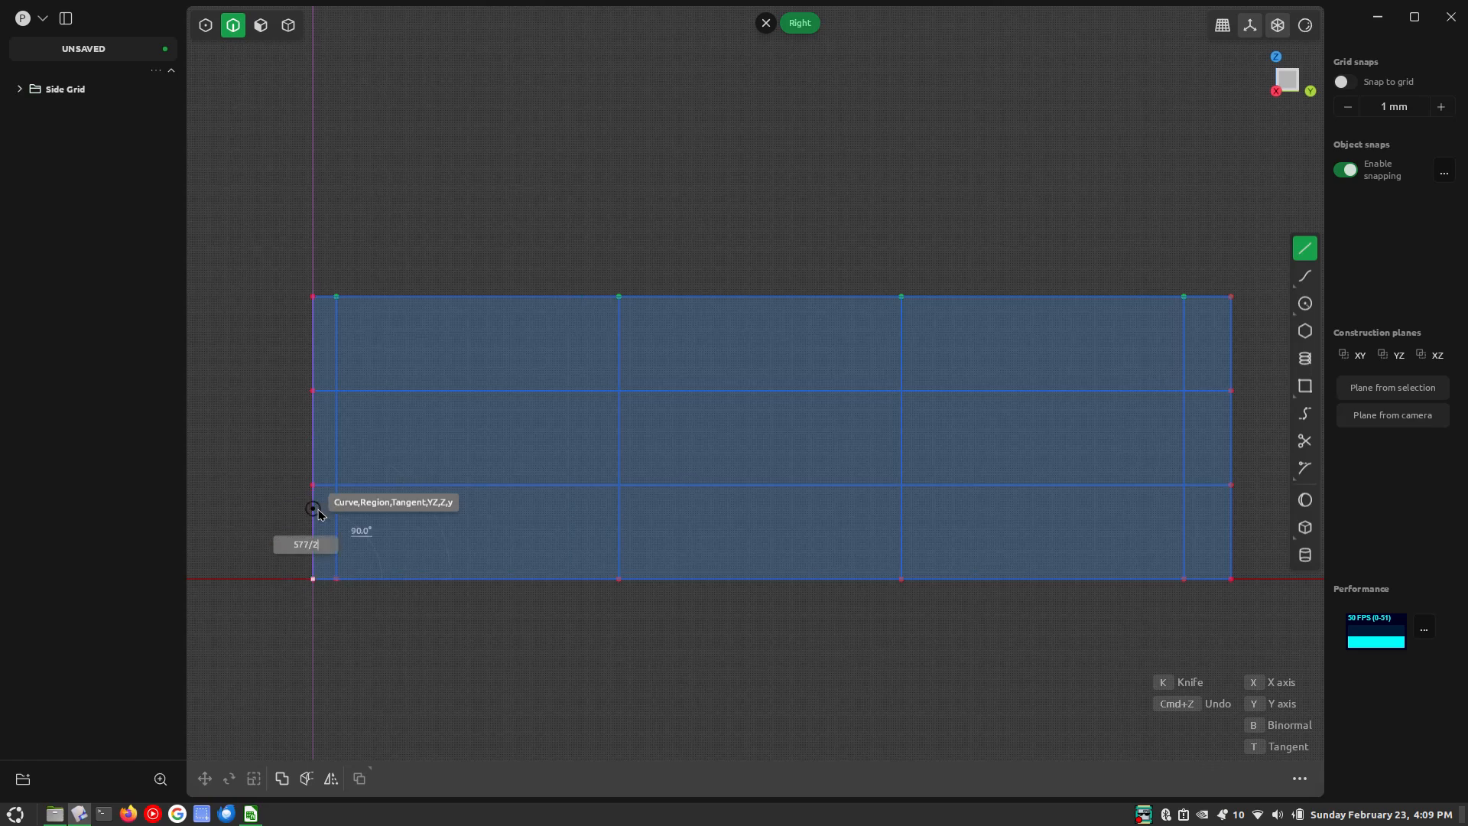
key("Return")
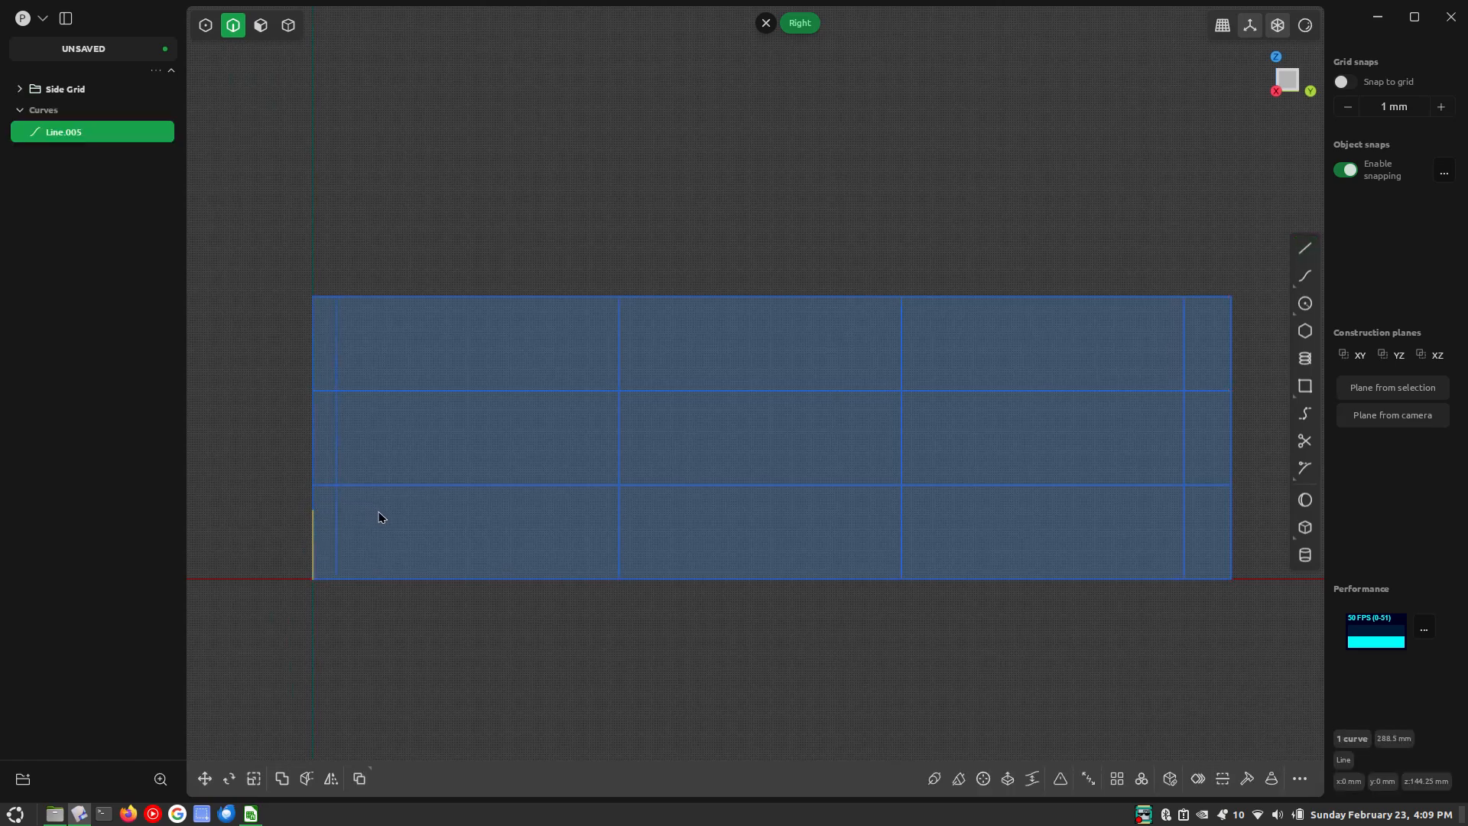
Move the short vertical line onto the first inner vertical grid line and a further 1185/2 mm along the Y axis
key("g")
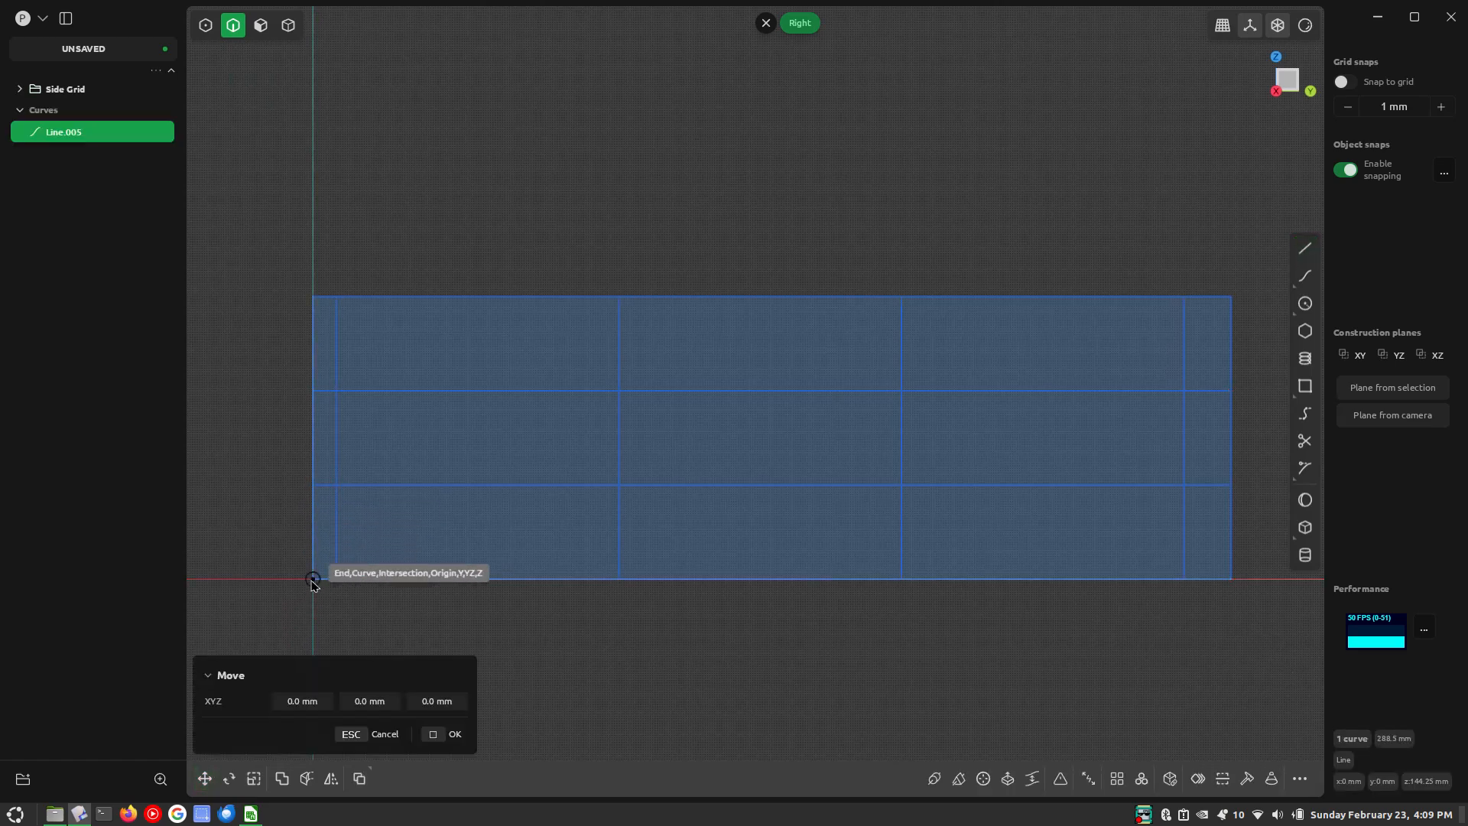
left_click(346, 589)
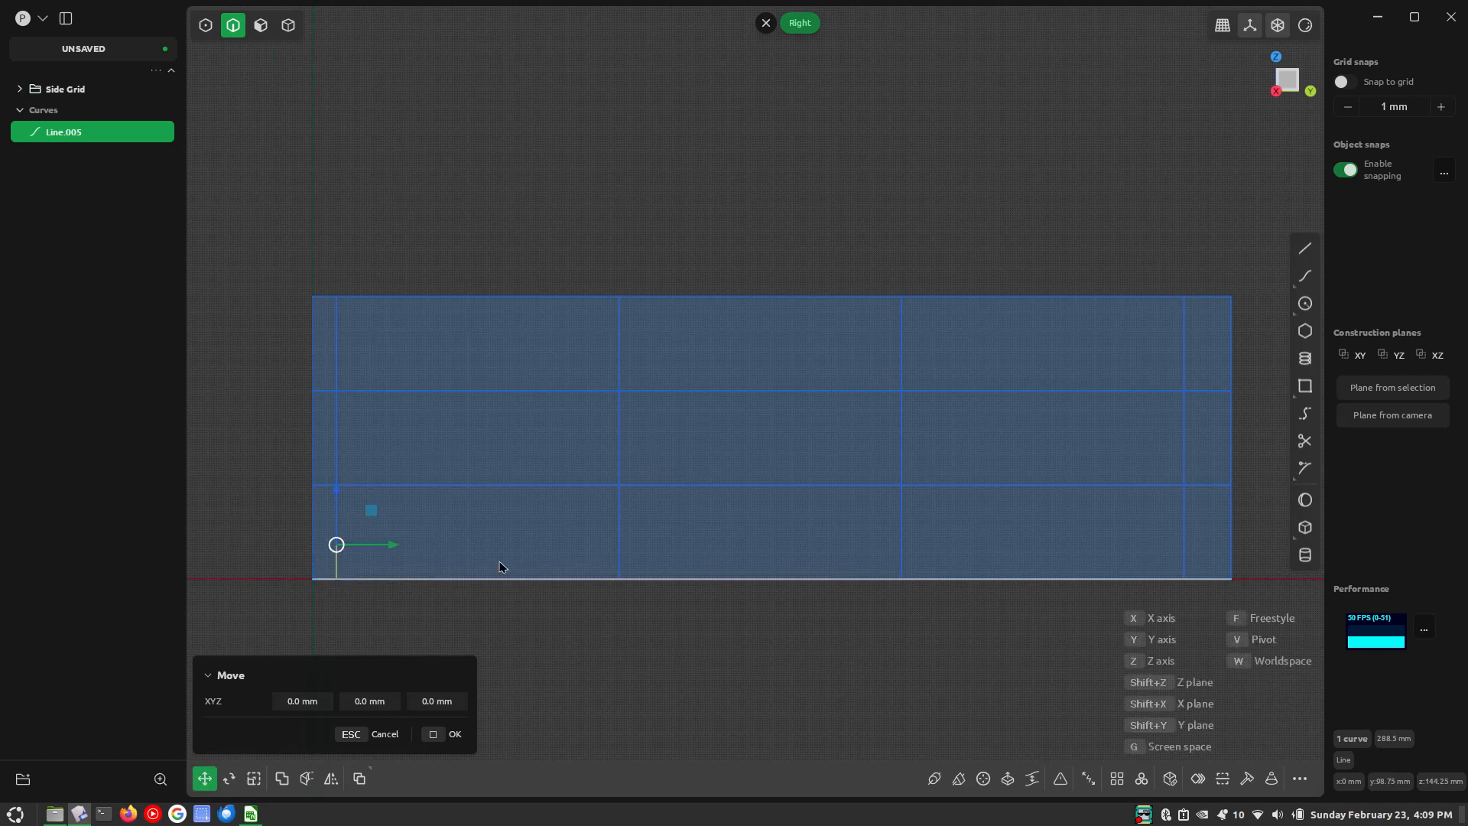
key("y")
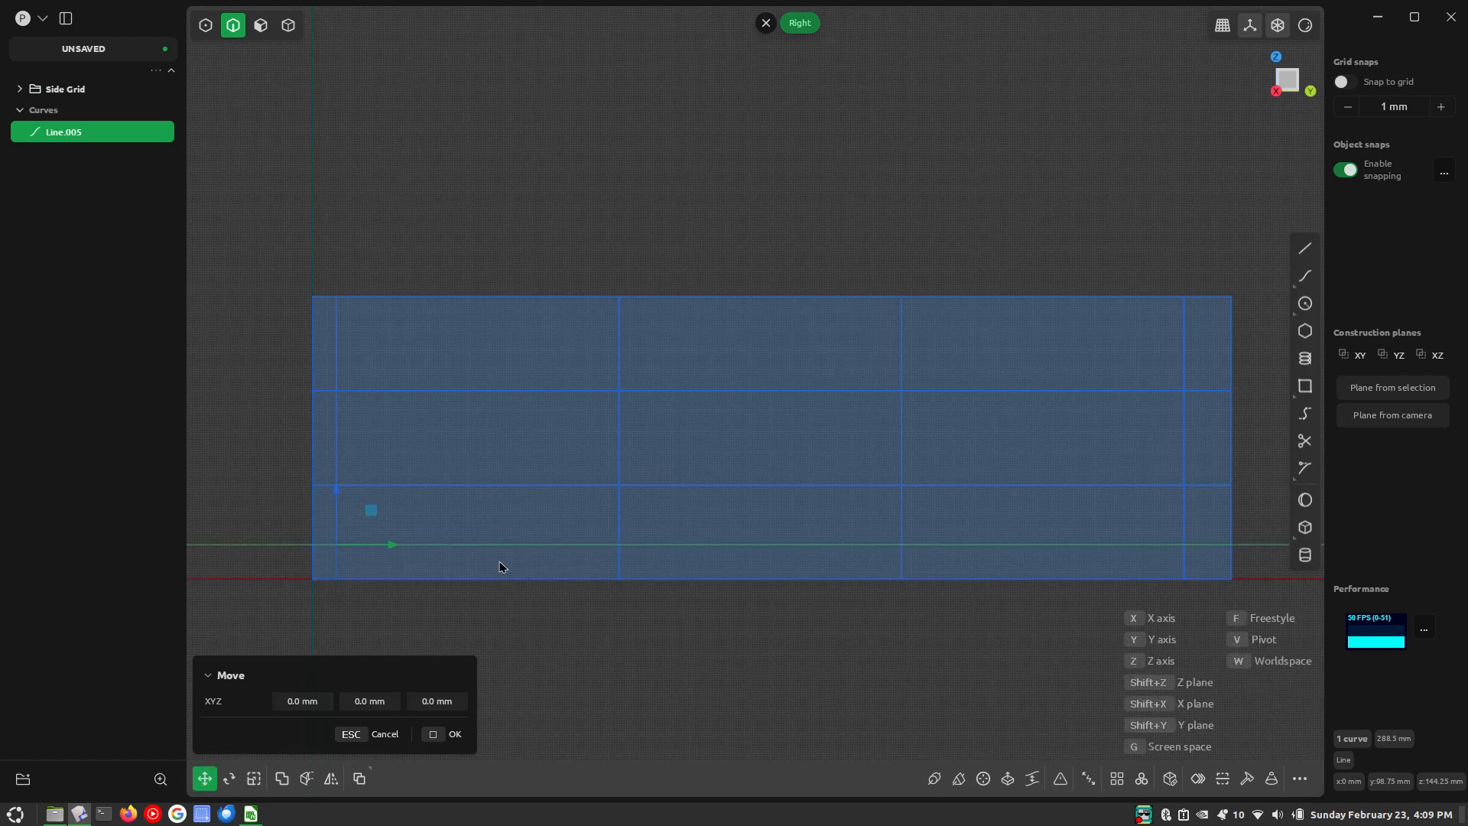
type("1185/2")
key("Return")
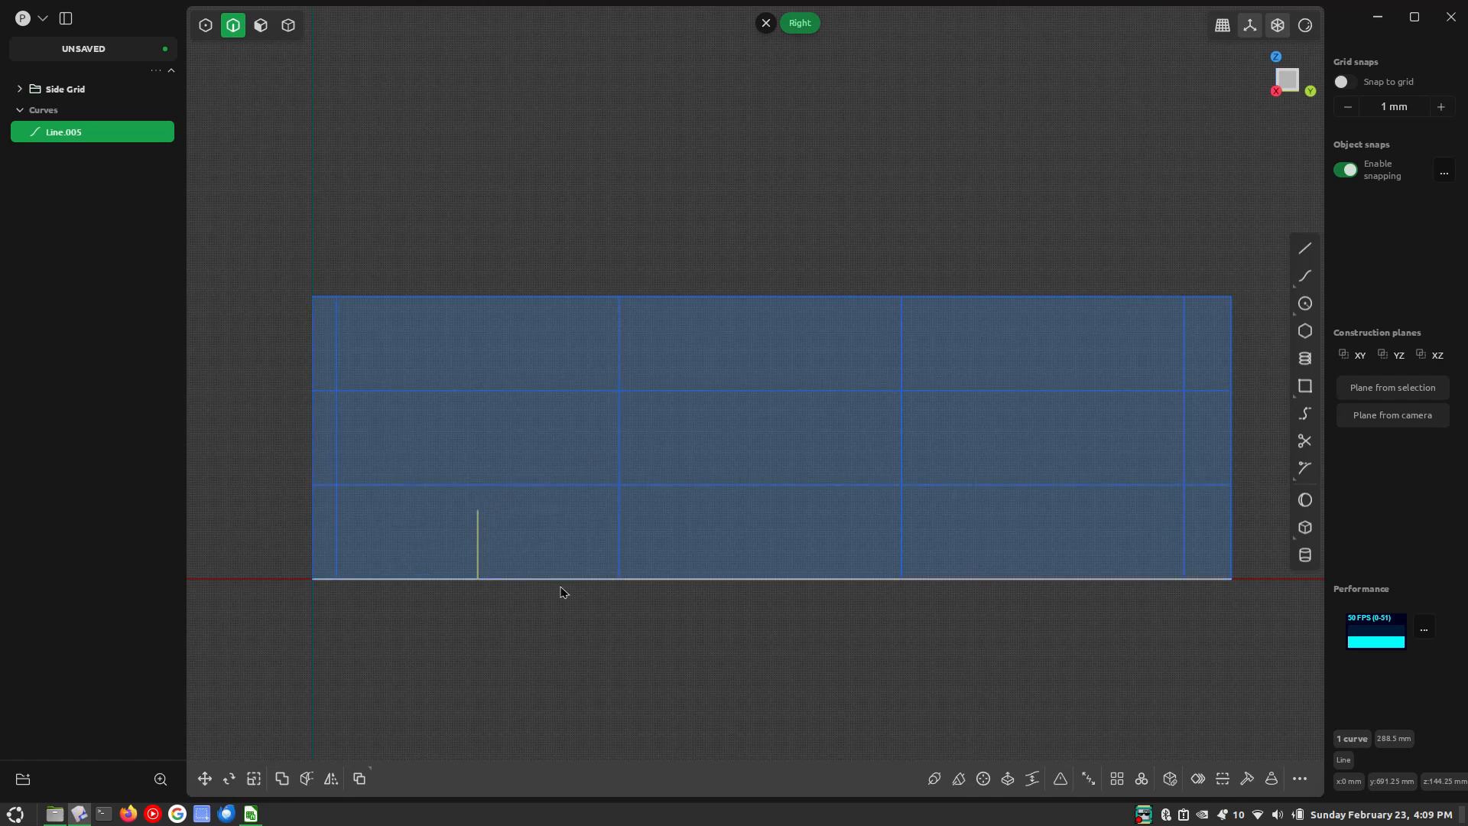
Draw a 577 mm diameter wheel circle centred on the short line's upper end and touching the baseline
key("c")
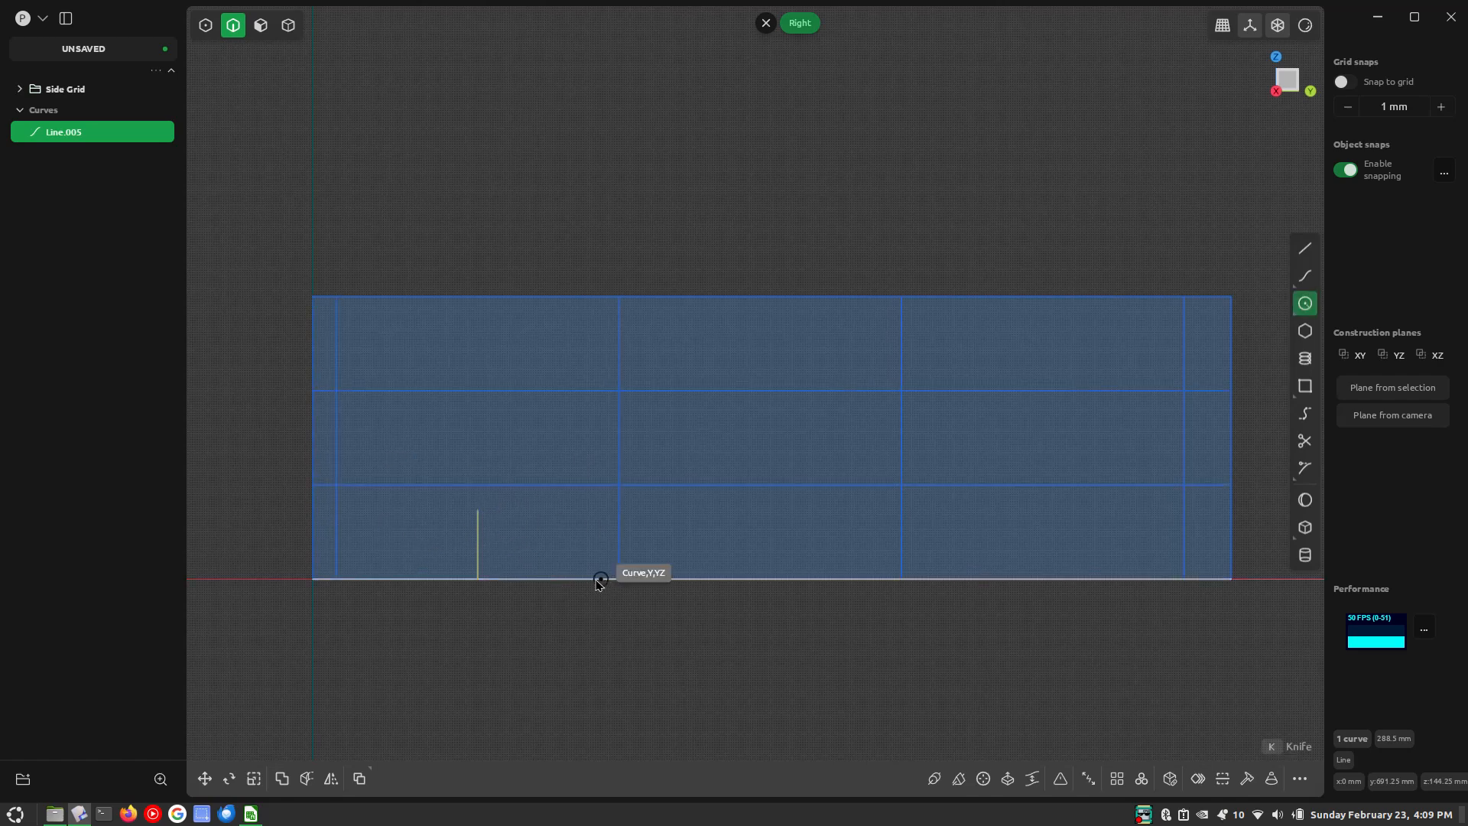
left_click(477, 509)
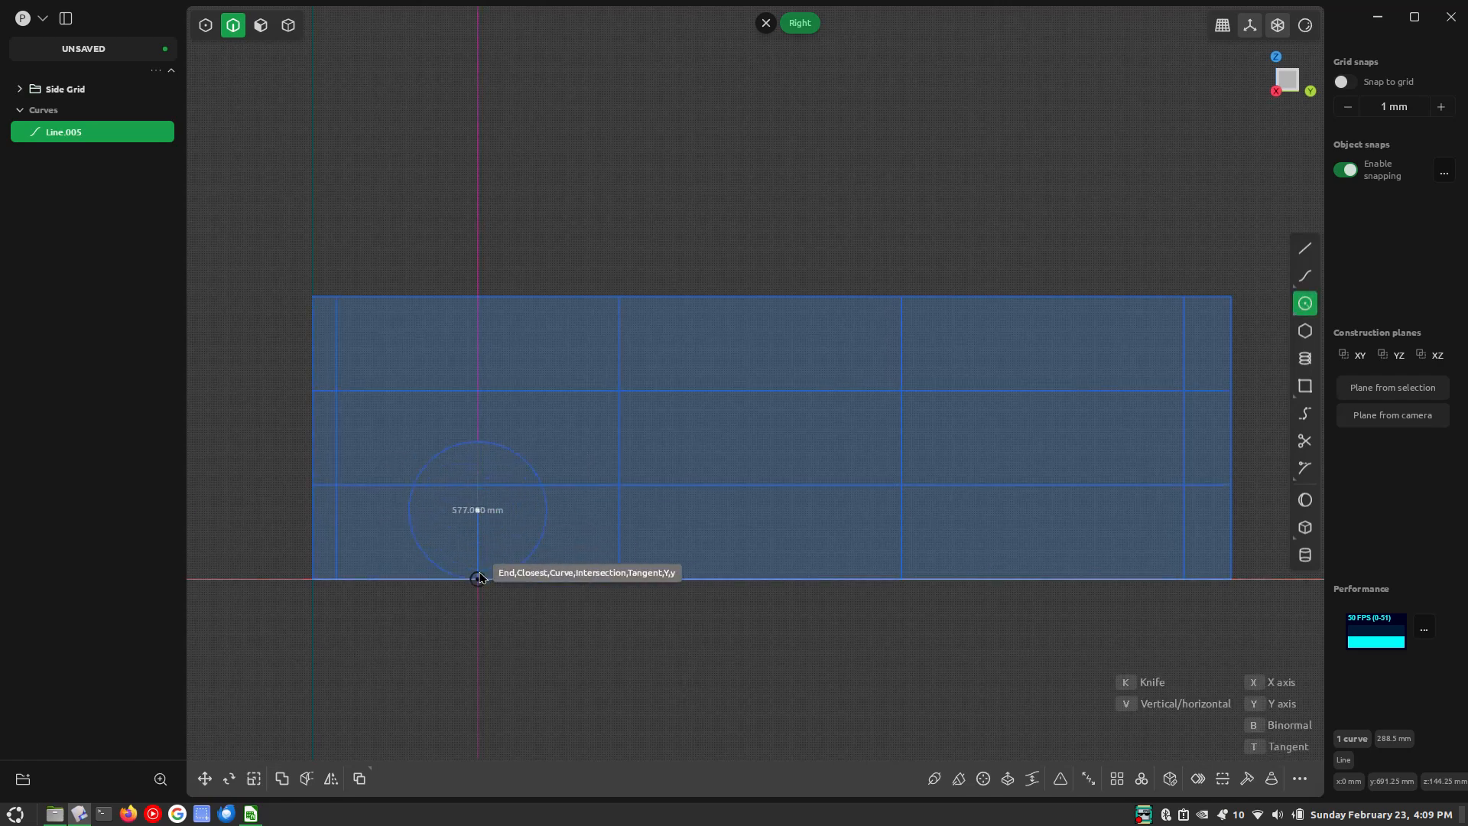
left_click(478, 578)
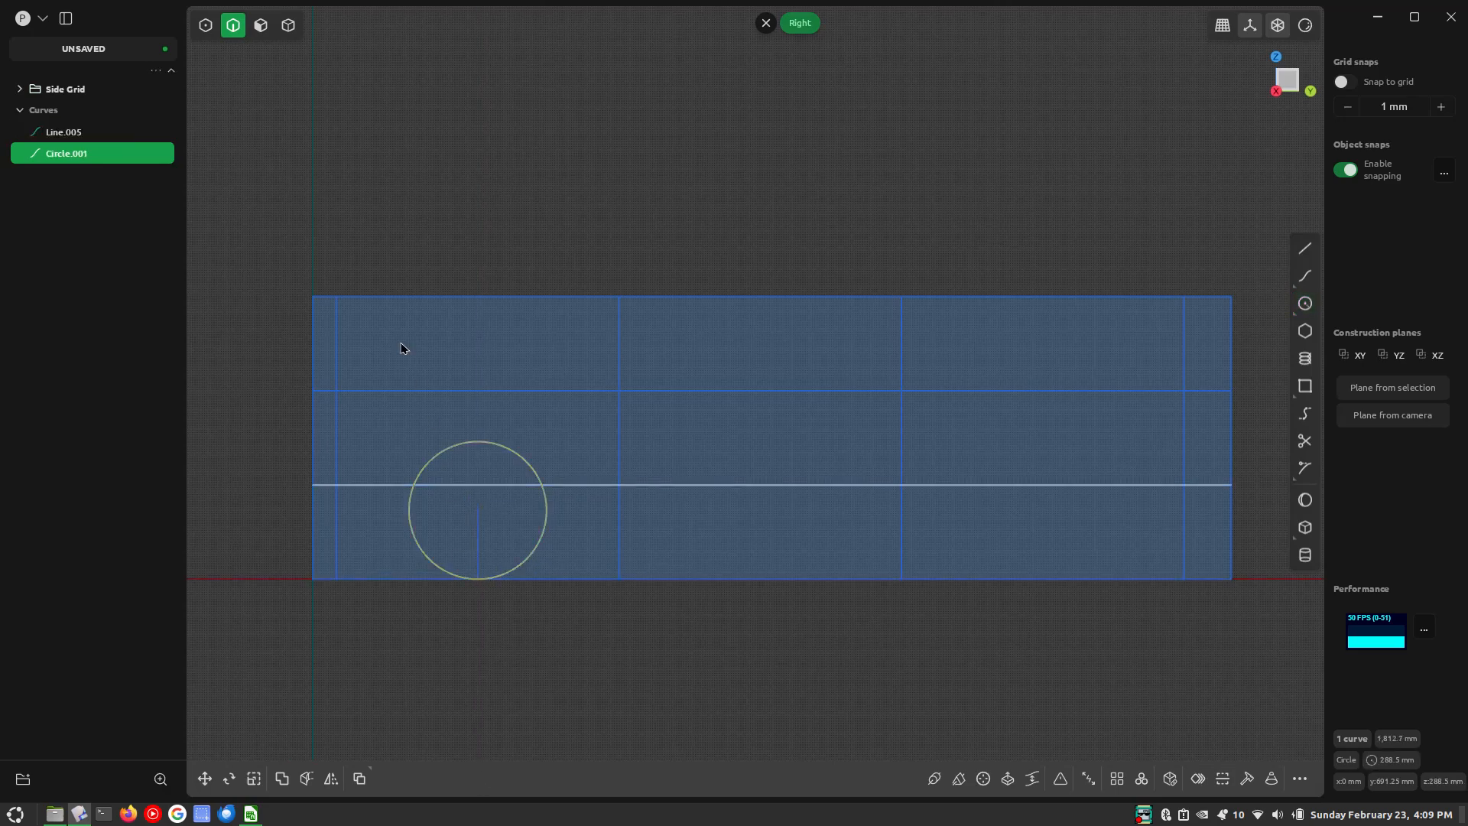
Draw a horizontal line above the wheel circle from the midpoint of the first inner vertical grid line to the next vertical grid line
scroll(391, 425, "up", 1)
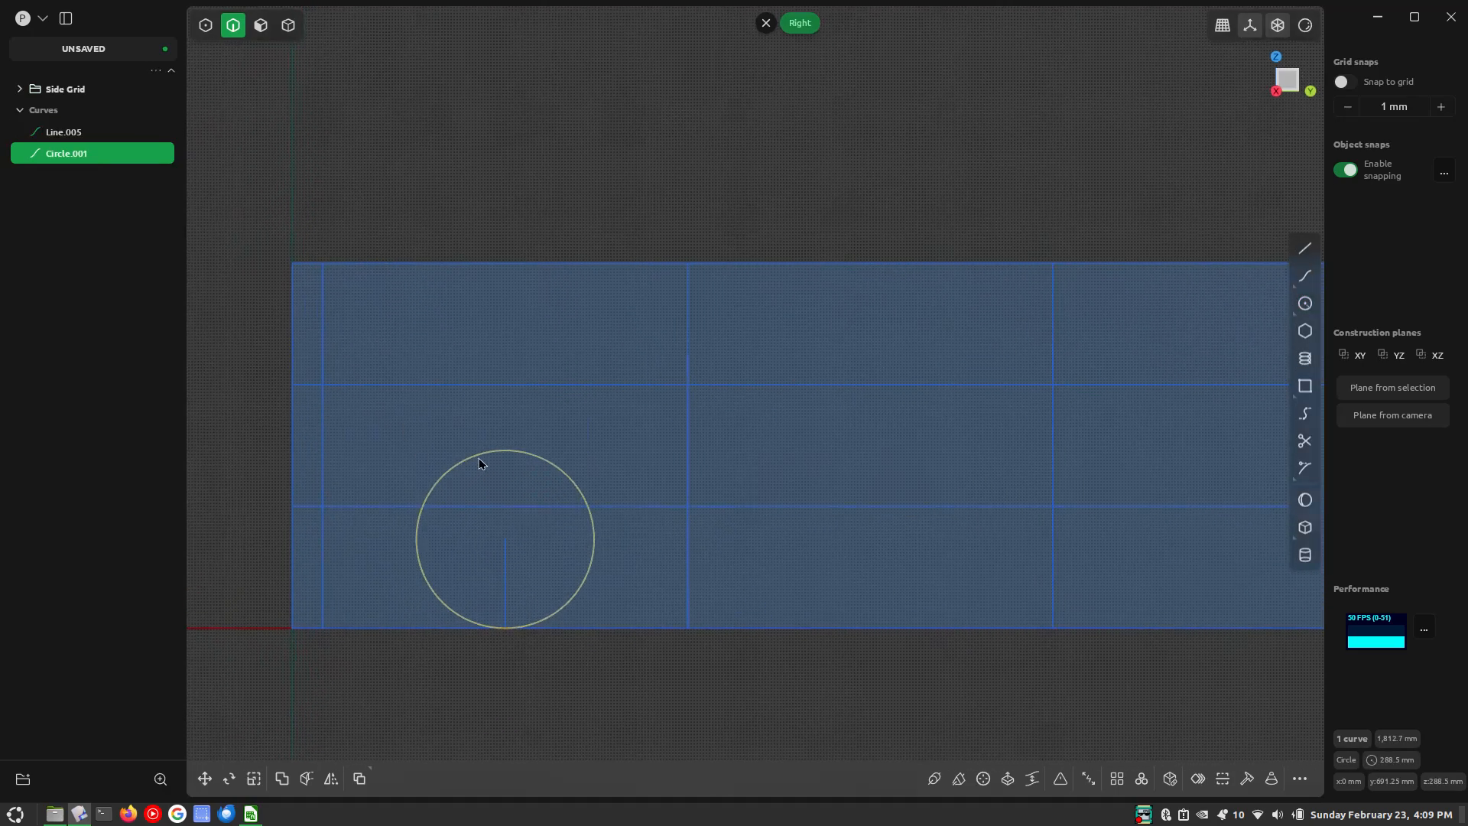
scroll(470, 461, "up", 2)
key("l")
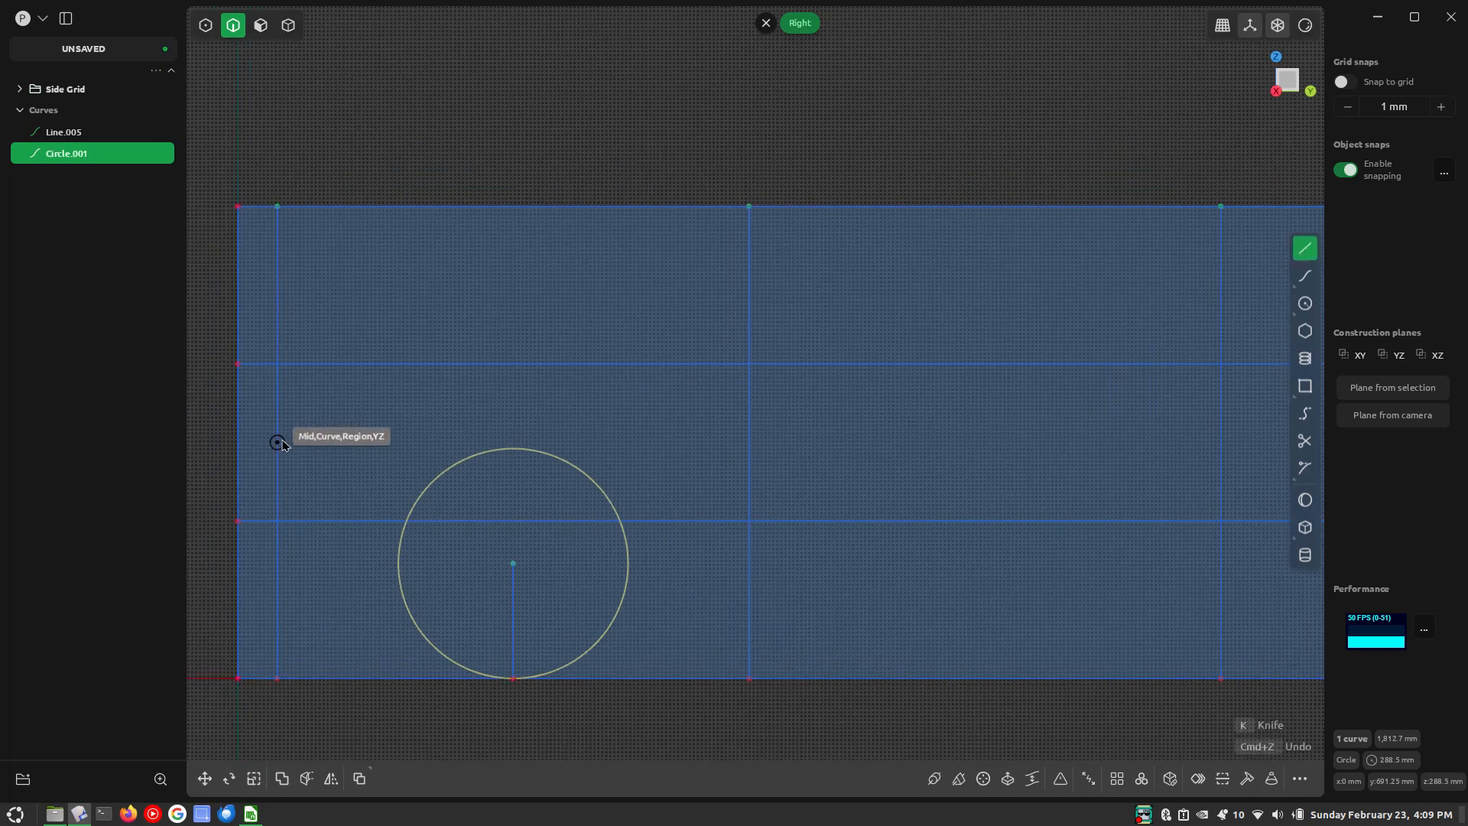
left_click(278, 441)
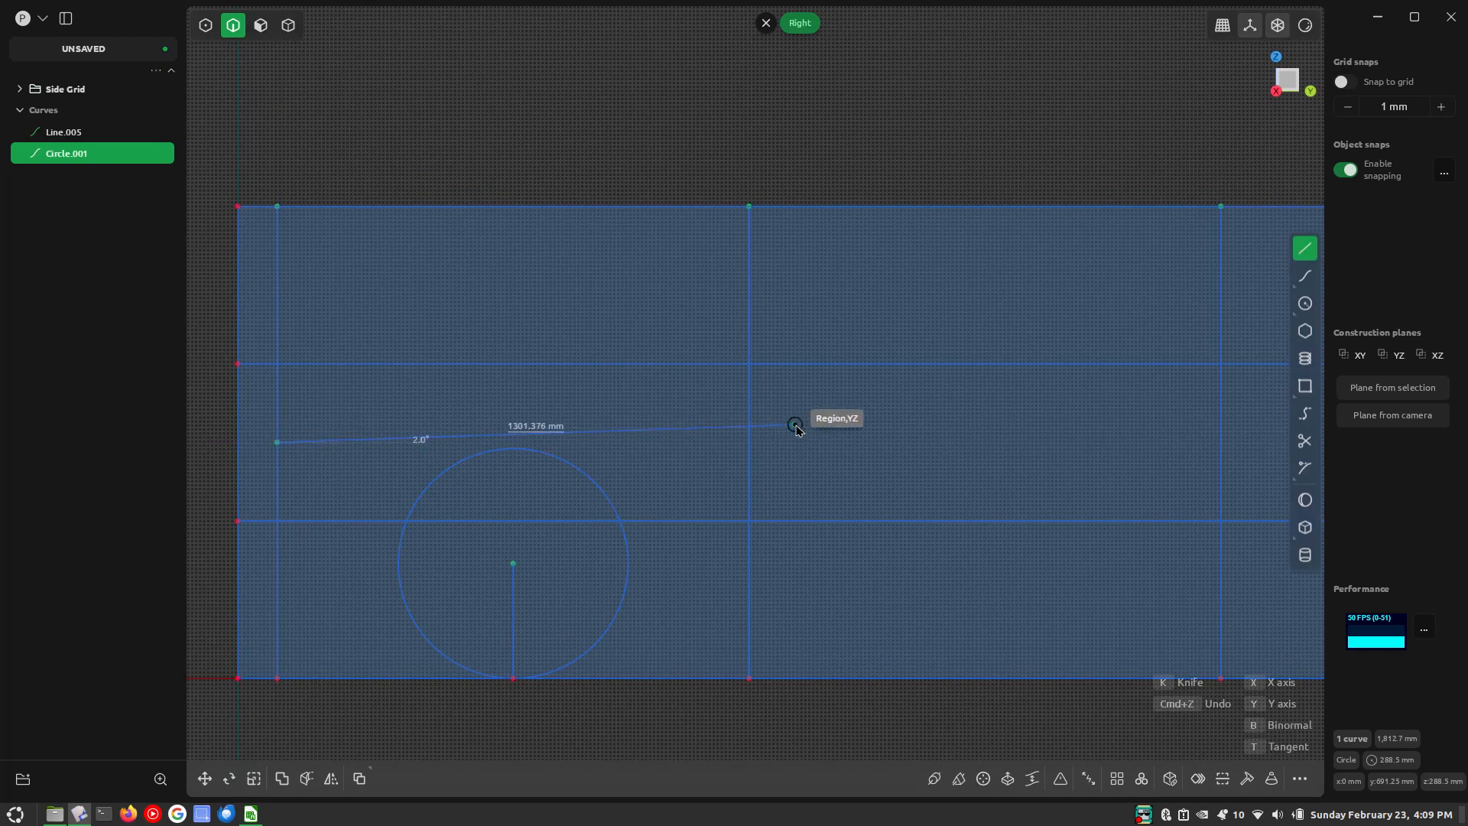
left_click(750, 453)
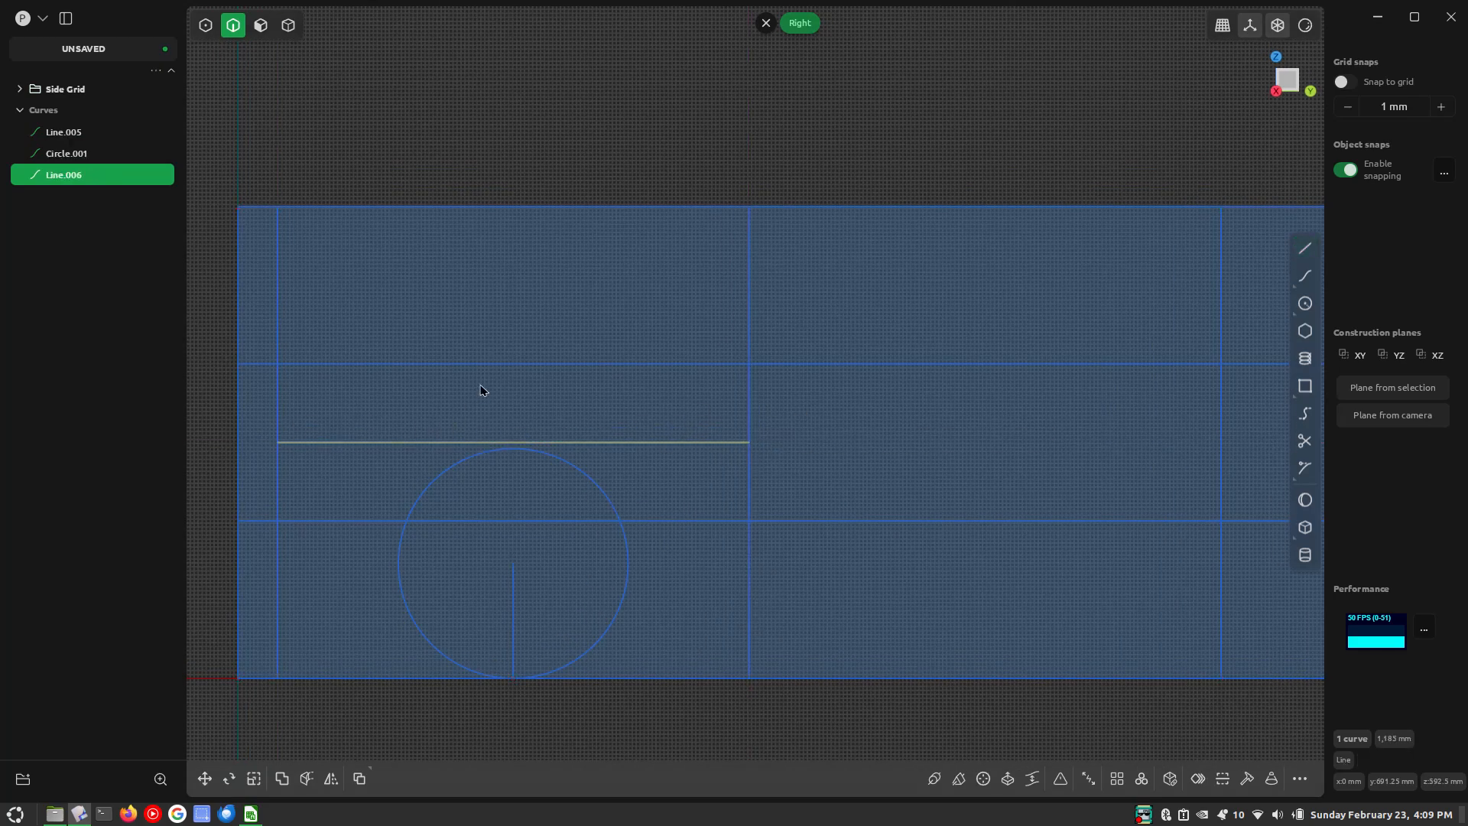
Move the horizontal line above the wheel circle up 1185/24 mm along the Z axis
key("g")
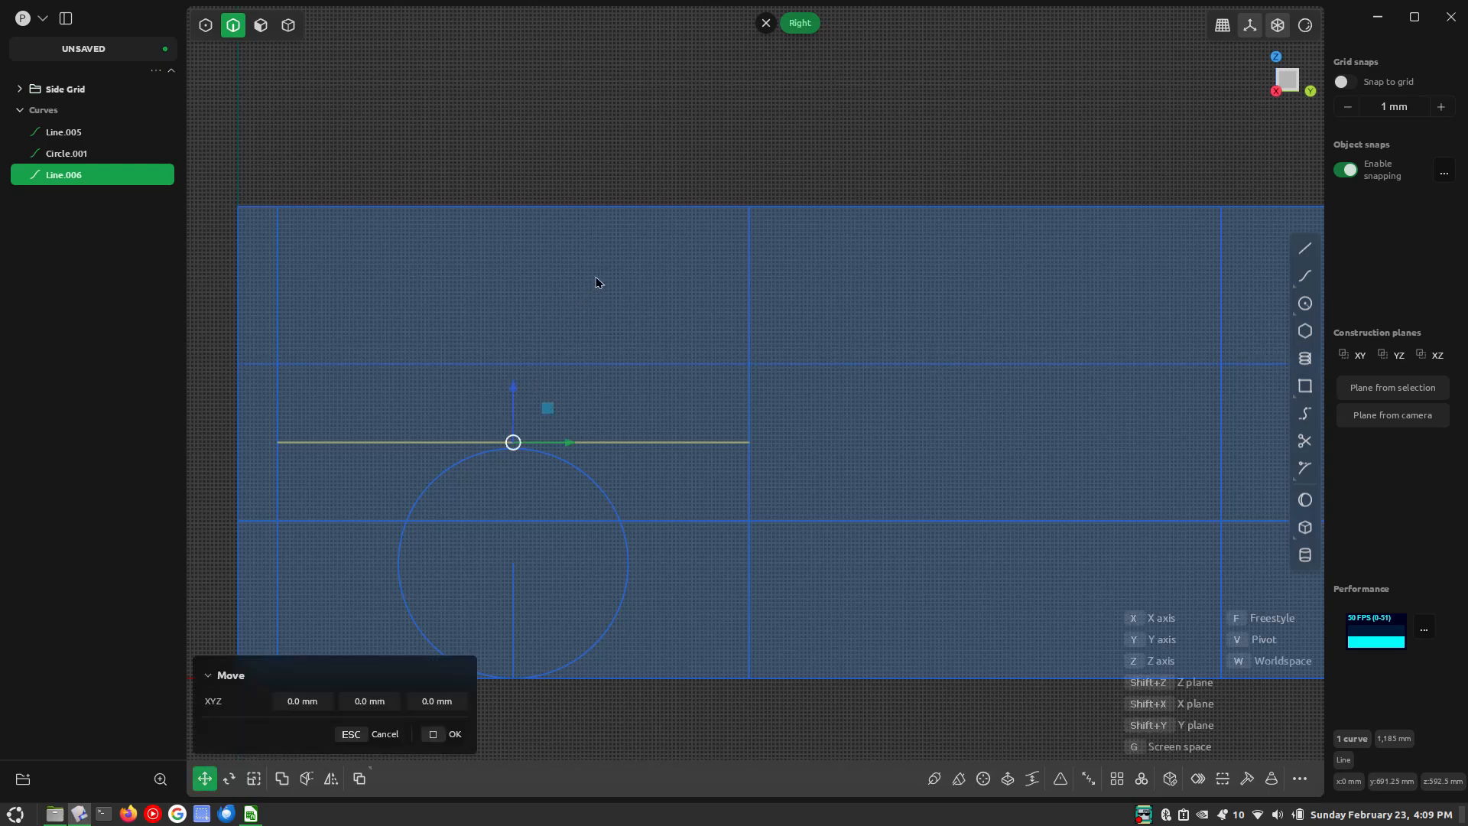
type("z1185/")
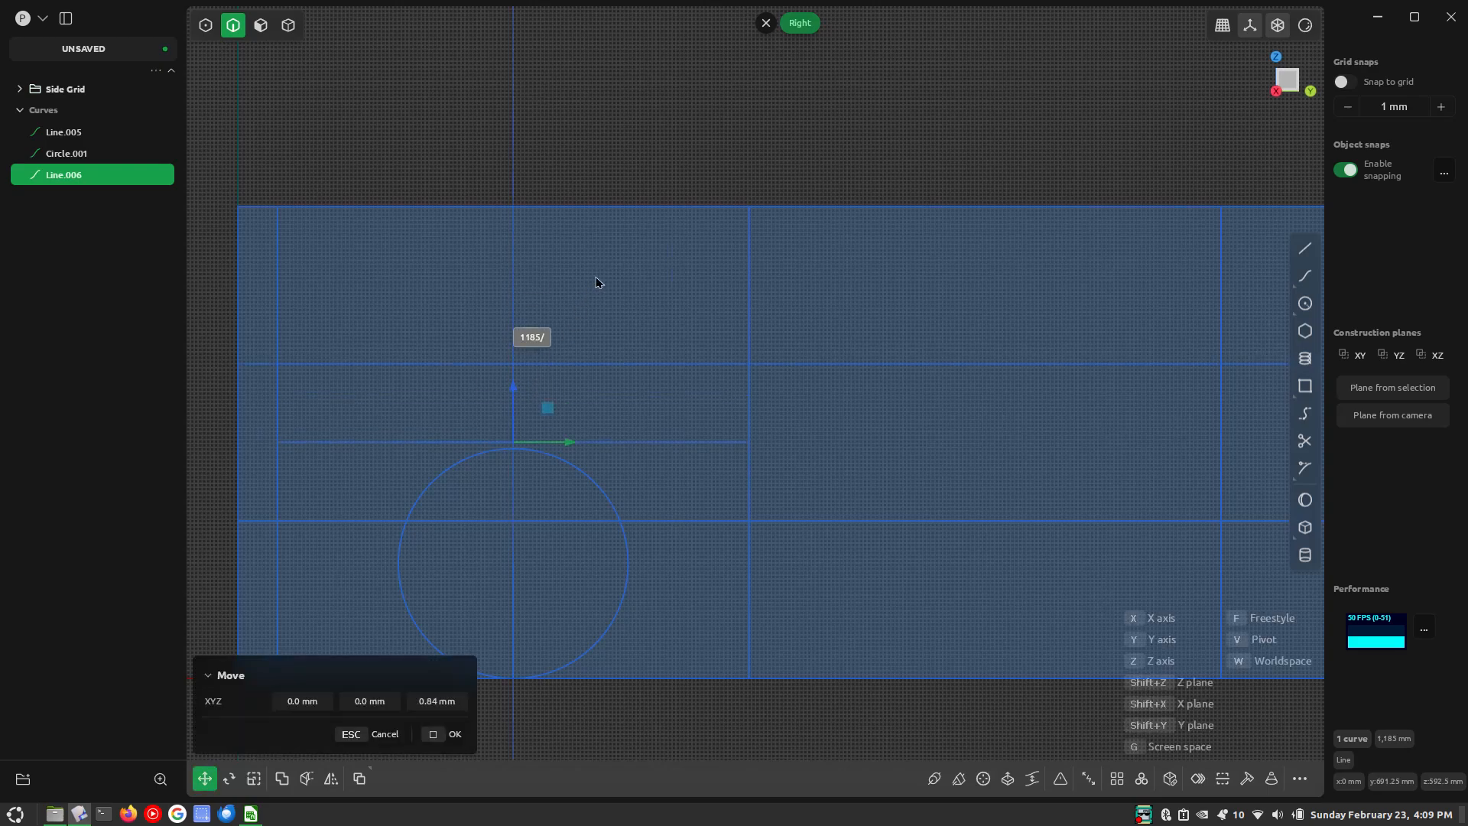
type("24")
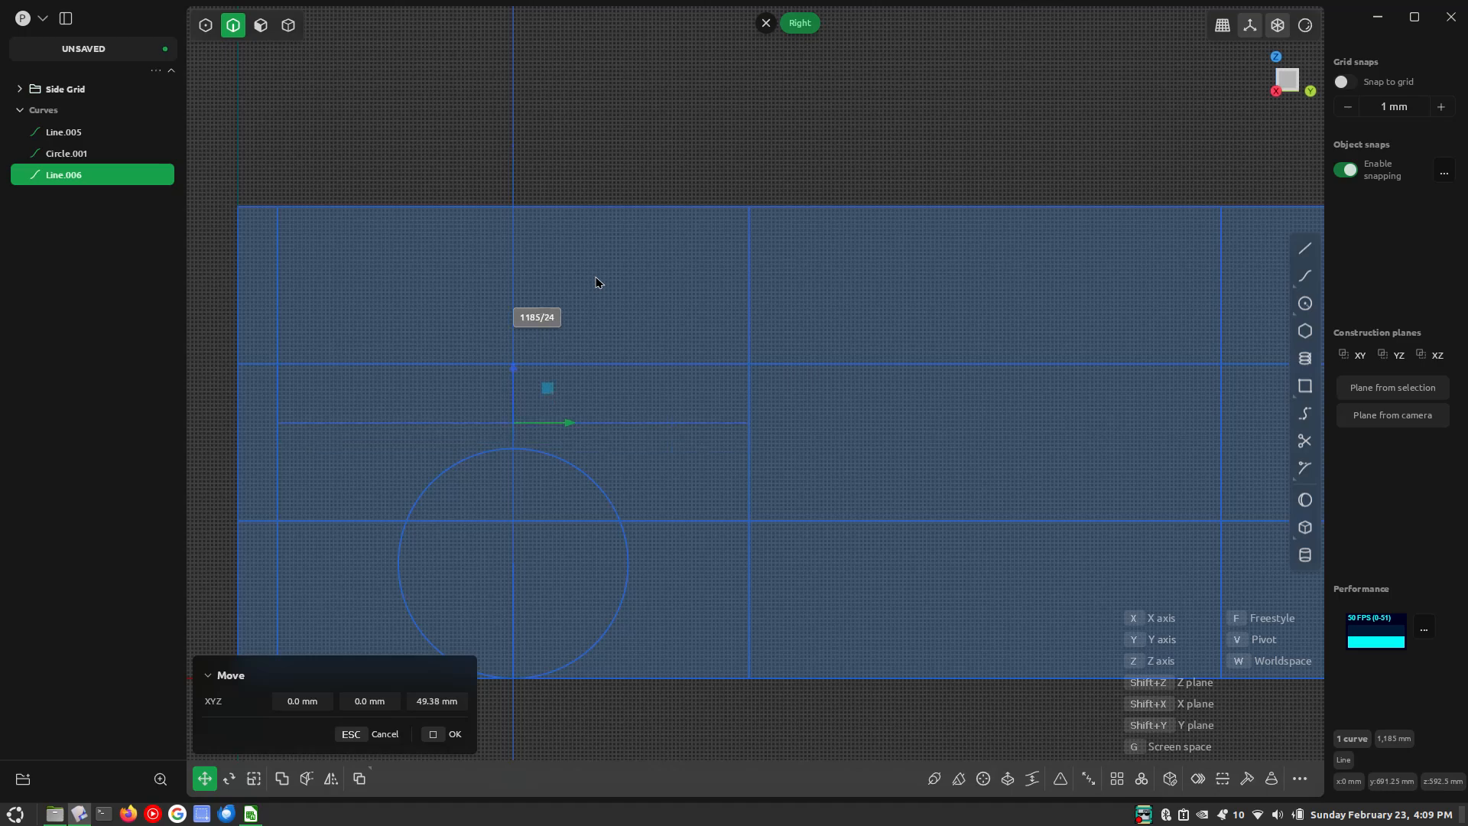
key("Return")
scroll(524, 449, "down", 2)
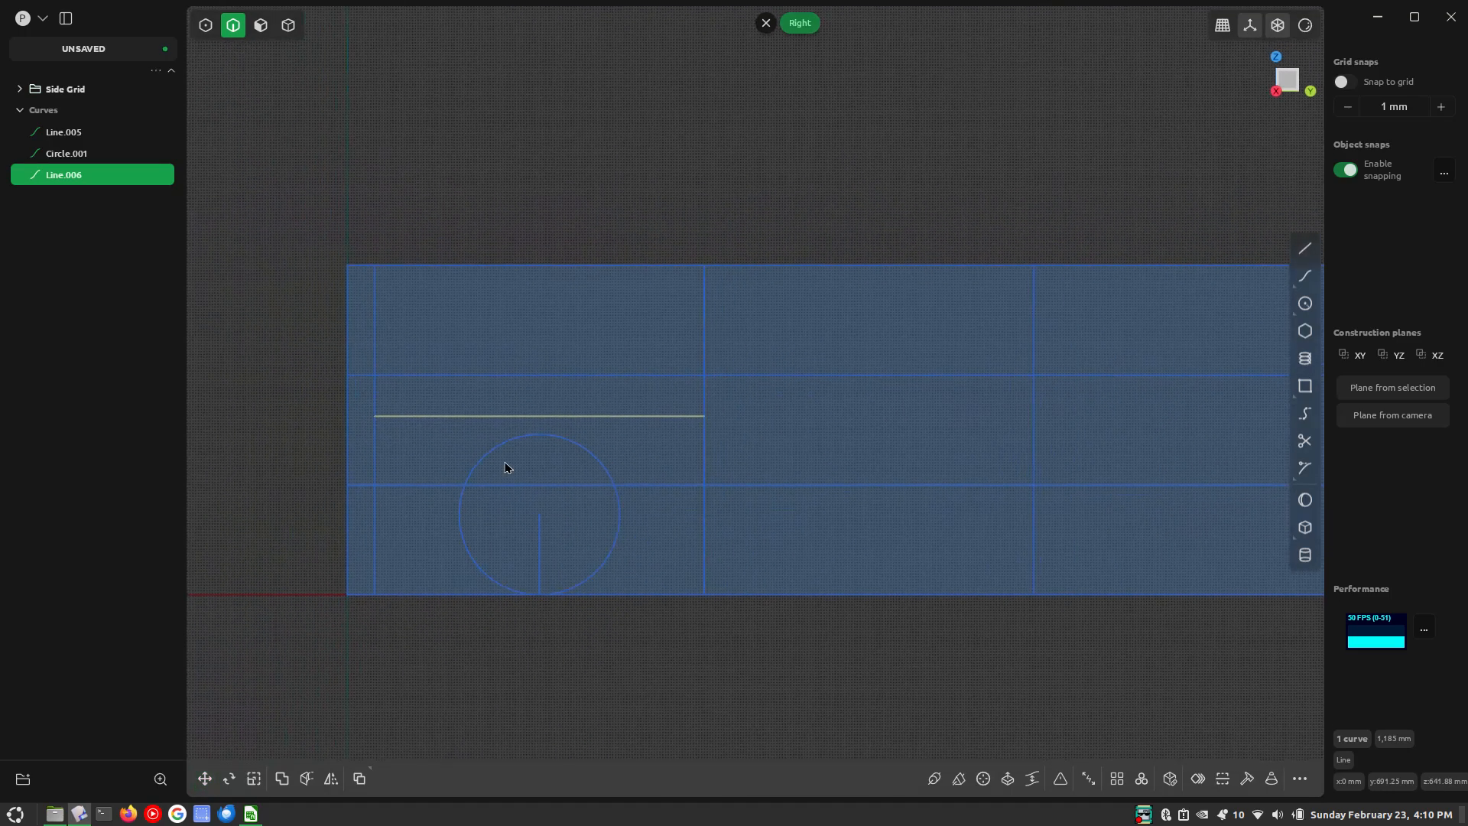
scroll(619, 492, "up", 5)
scroll(458, 382, "down", 2)
scroll(429, 370, "up", 3)
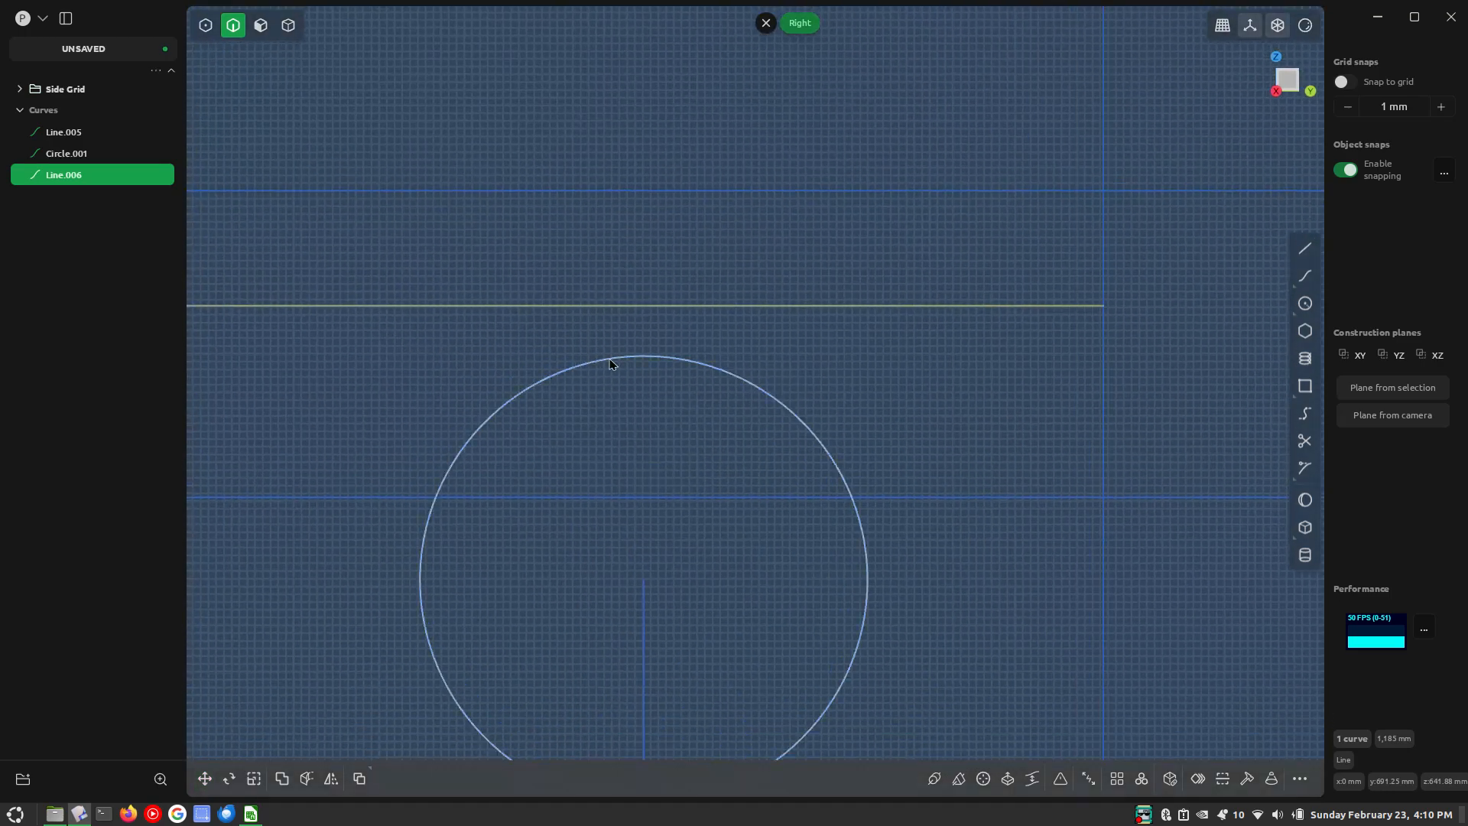
left_click(627, 356)
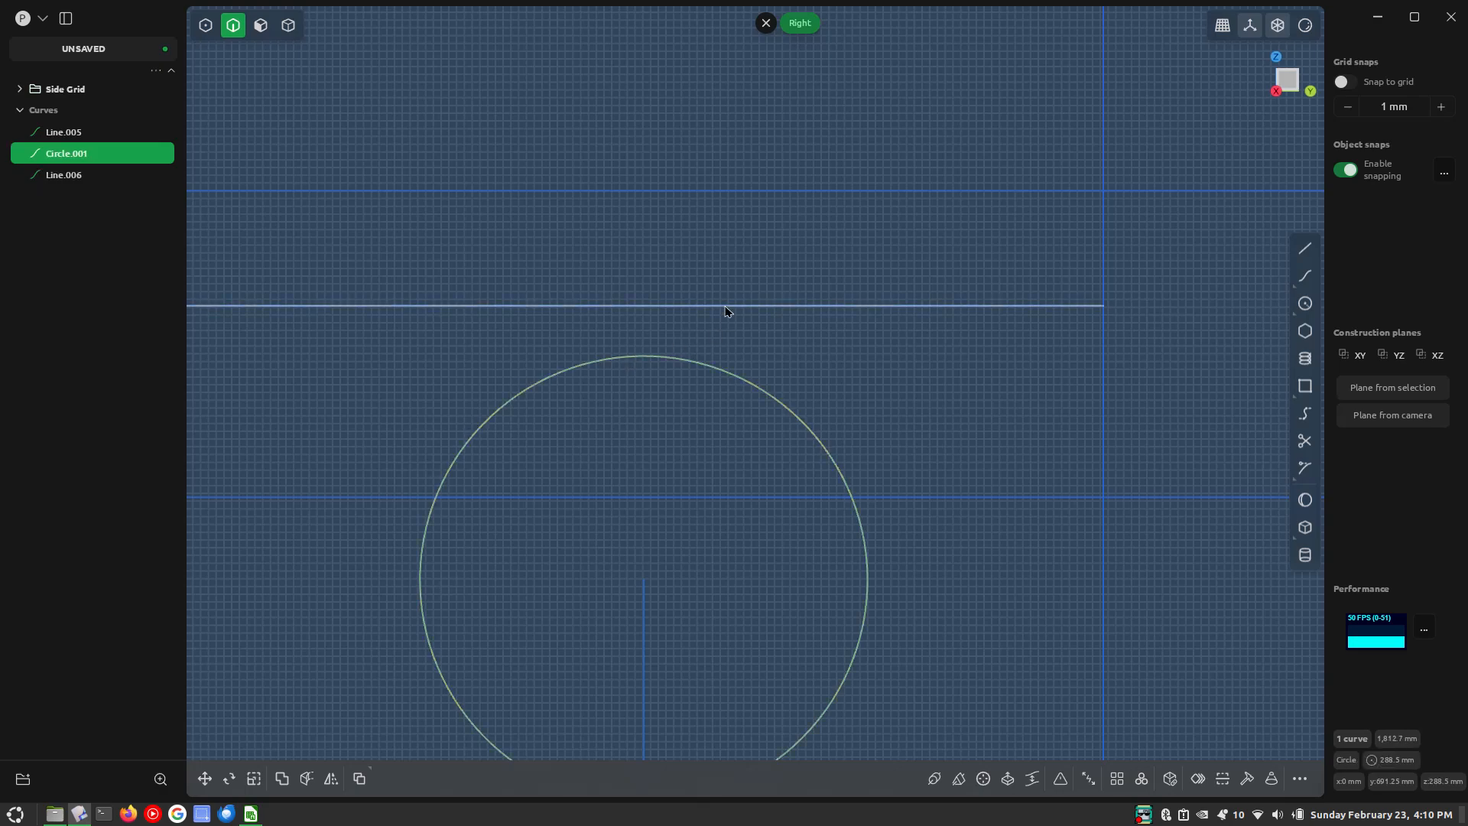
key("o")
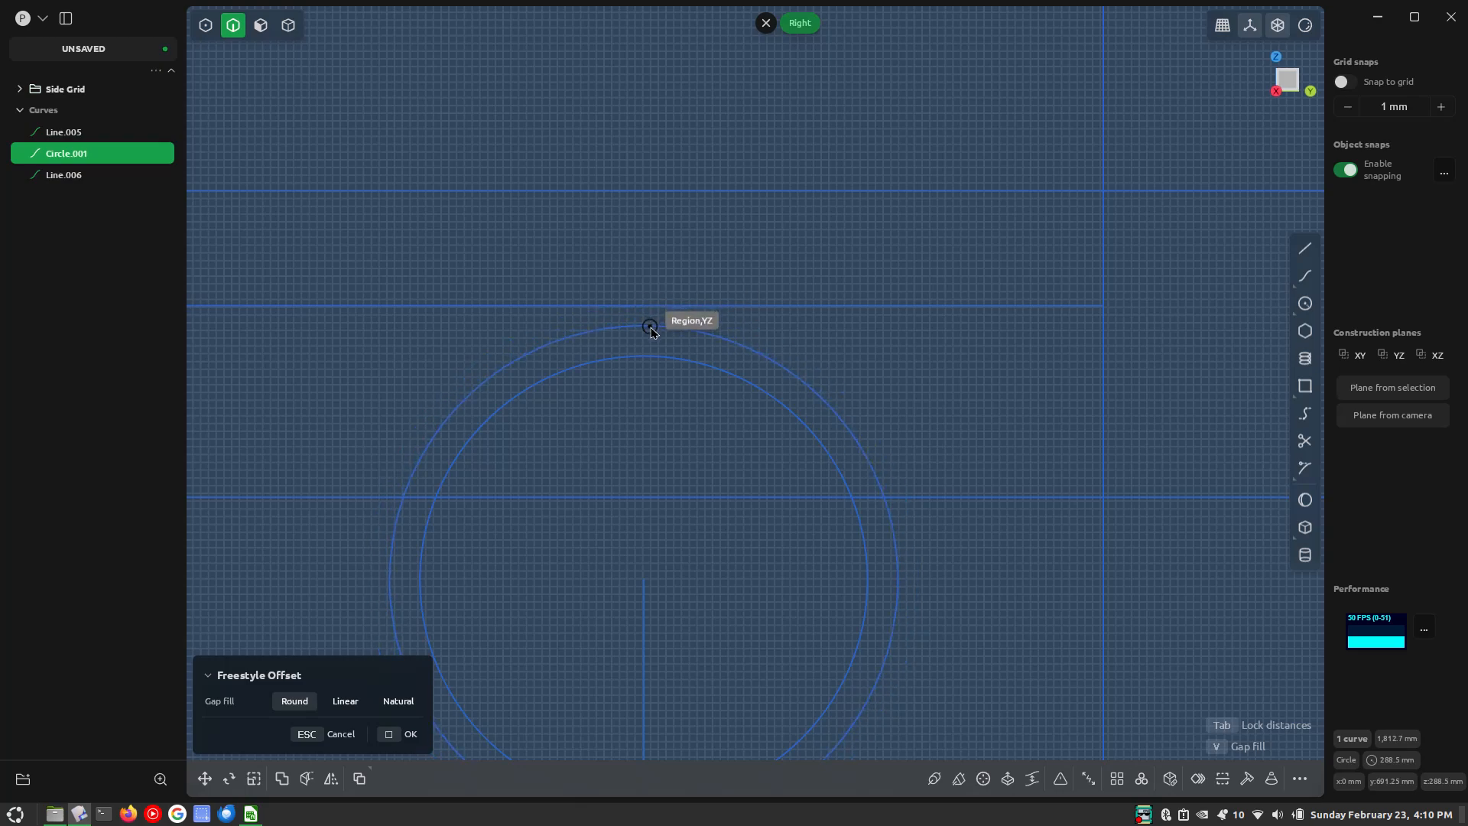
key("Escape")
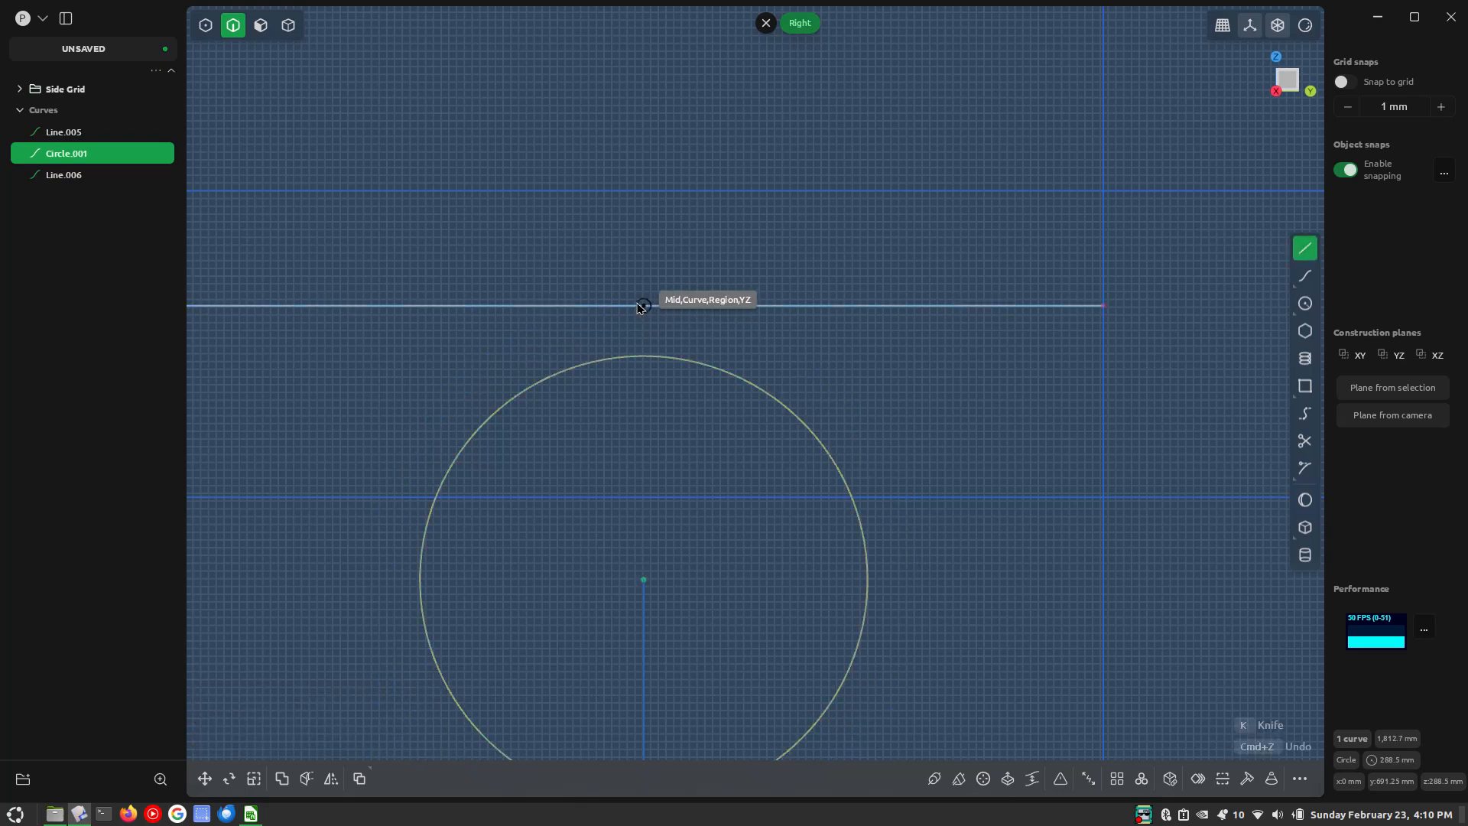
Draw a vertical line from the midpoint of the raised horizontal line down to the top of the wheel circle
left_click(642, 306)
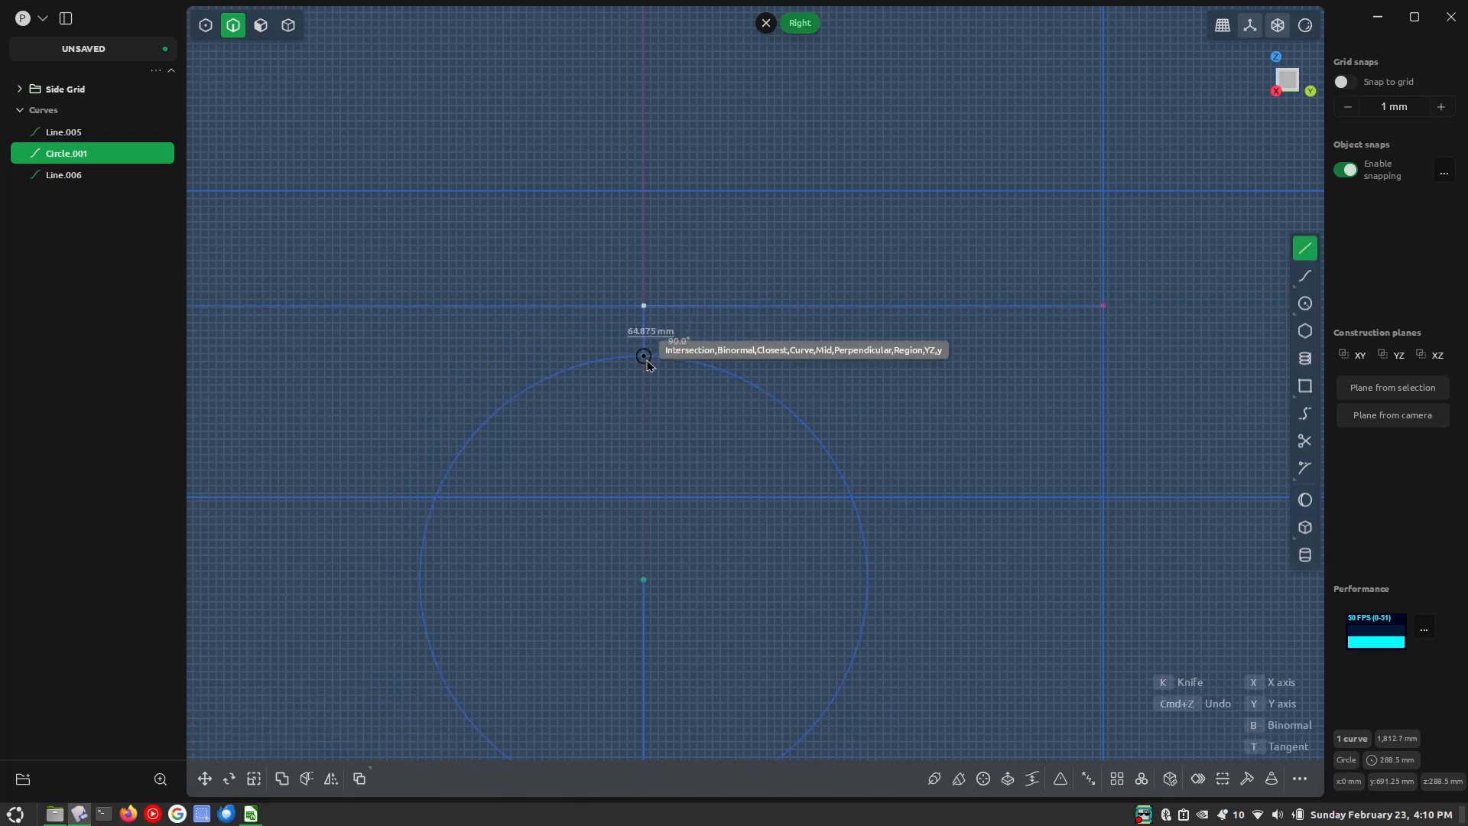
left_click(647, 363)
right_click(646, 363)
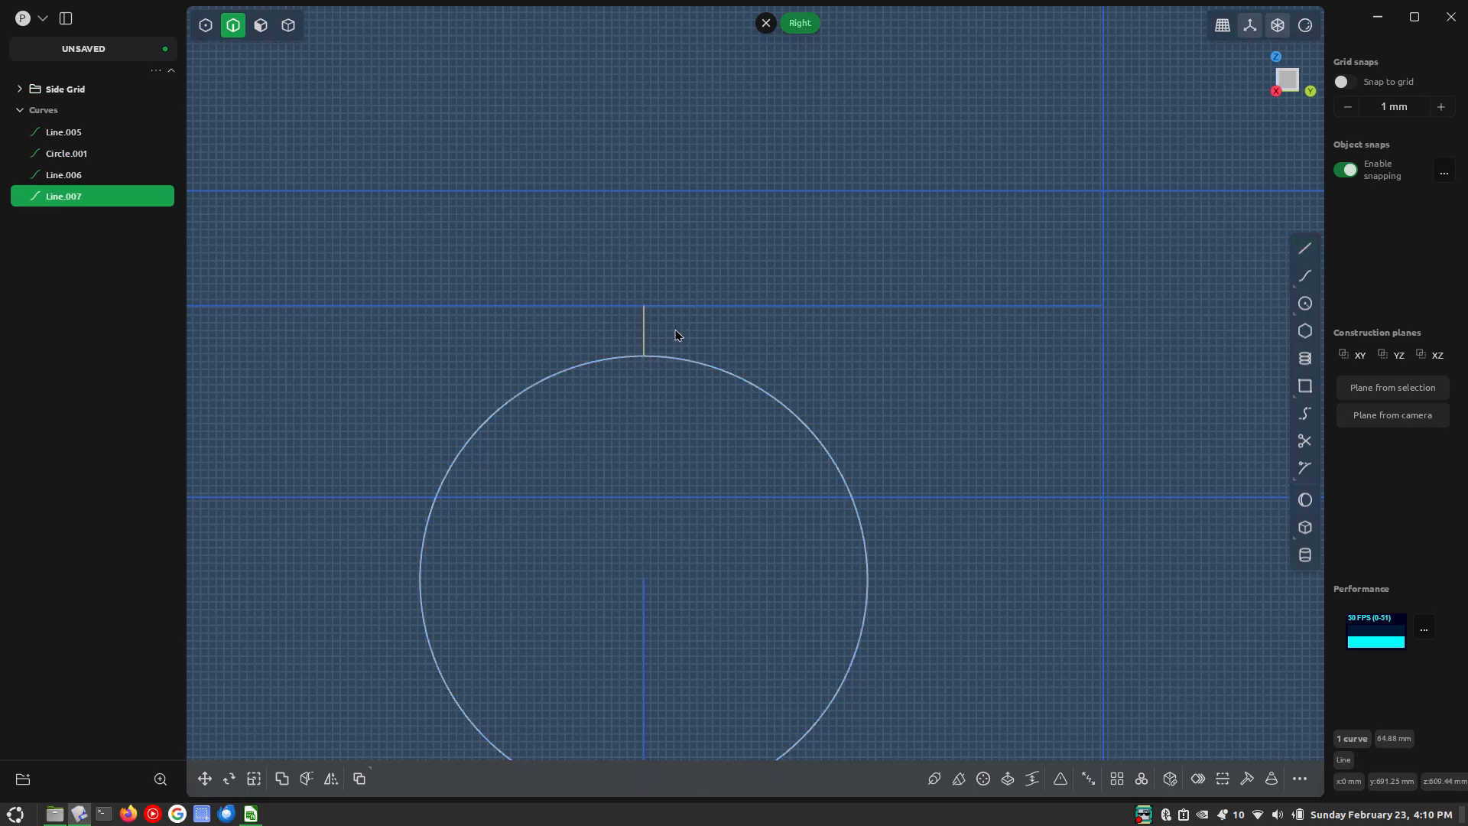
Draw a second vertical line from the raised horizontal line's midpoint to the midpoint of the gap line above the wheel
right_click(675, 331)
left_click(650, 333)
right_click(651, 331)
Delete the full-length gap line above the wheel, keeping the half-length line
scroll(674, 329, "up", 6)
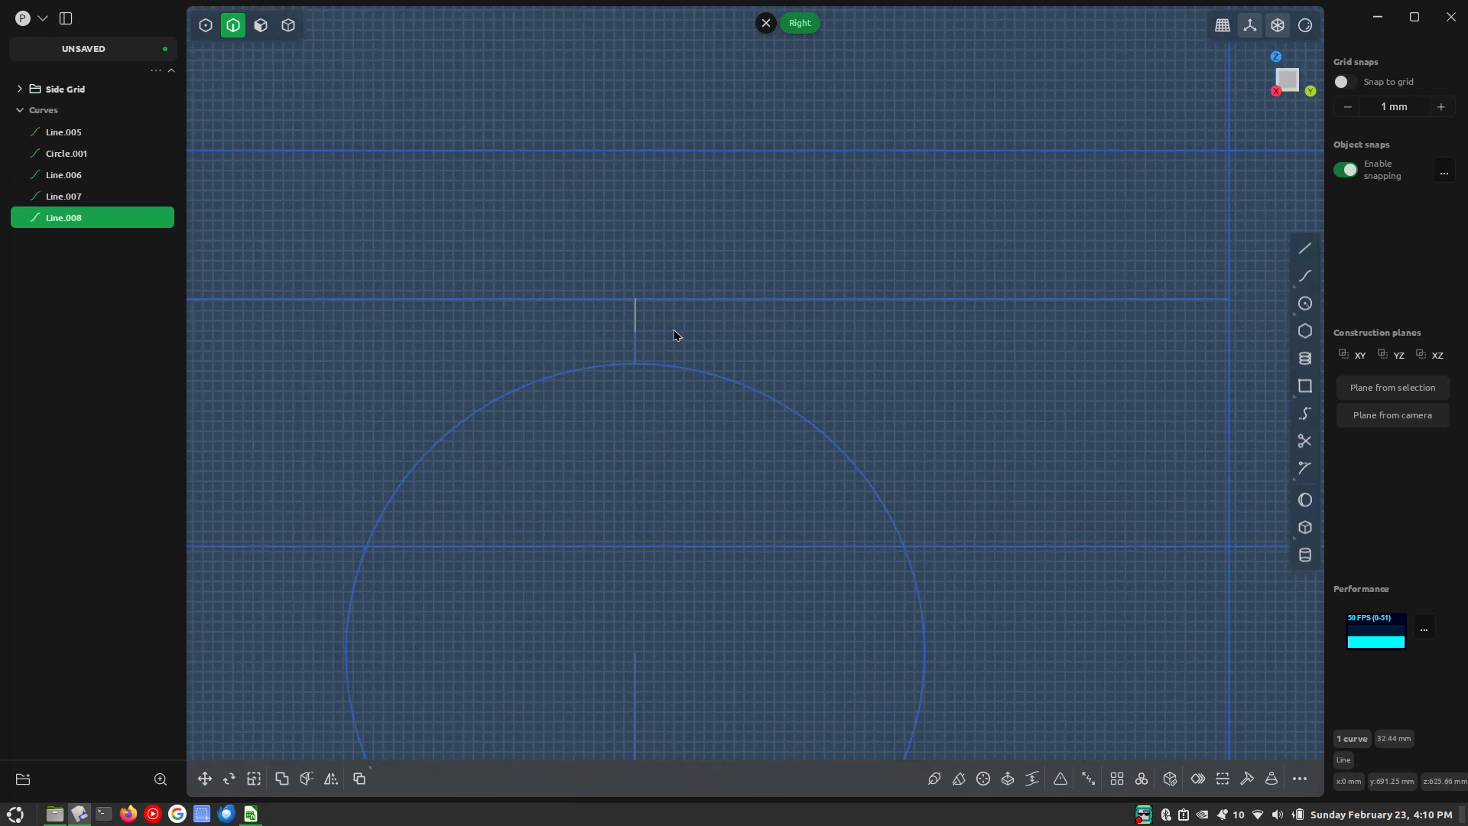
scroll(830, 322, "down", 6)
scroll(832, 327, "down", 1)
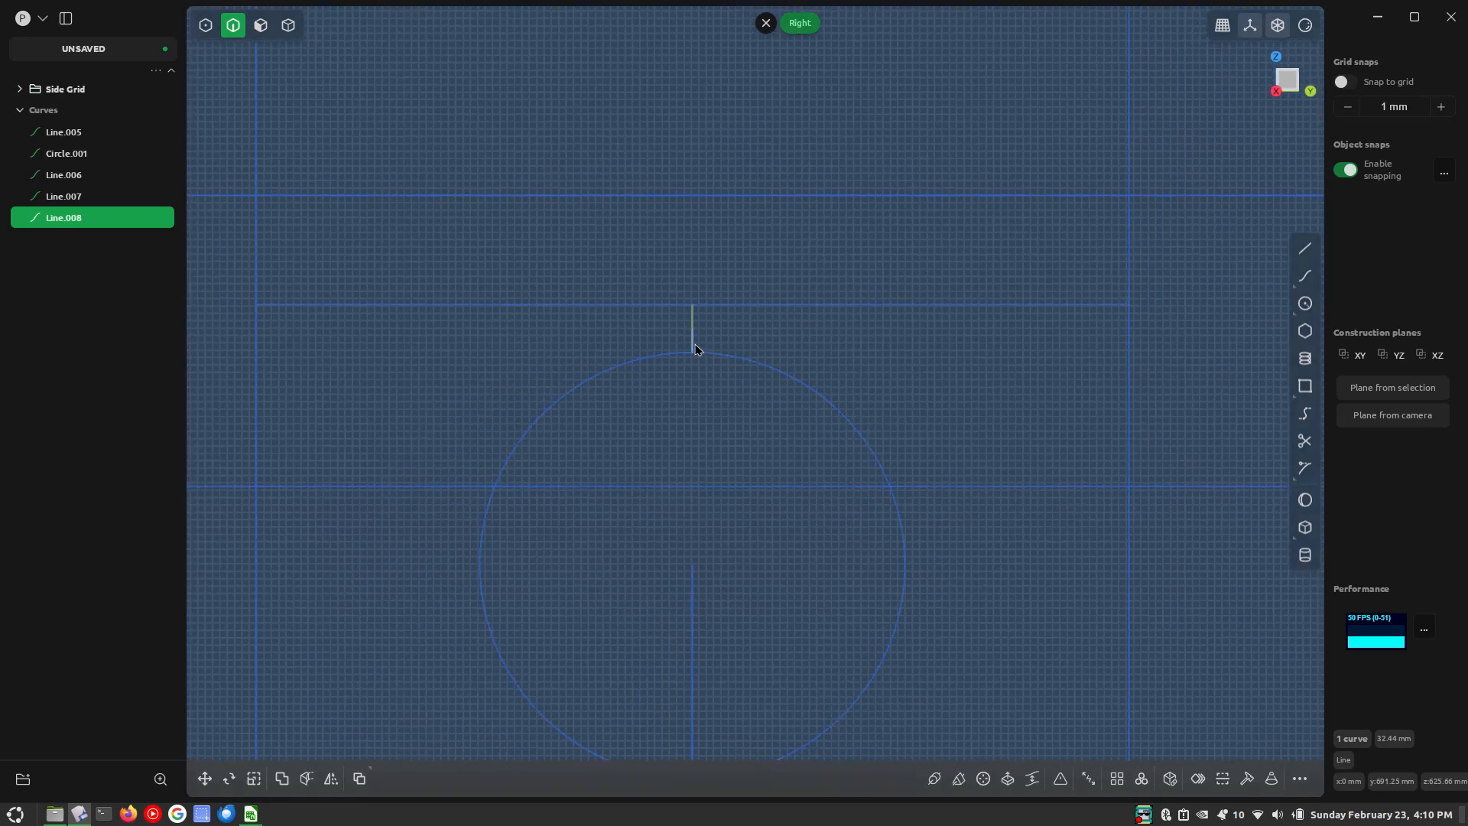
left_click(885, 343)
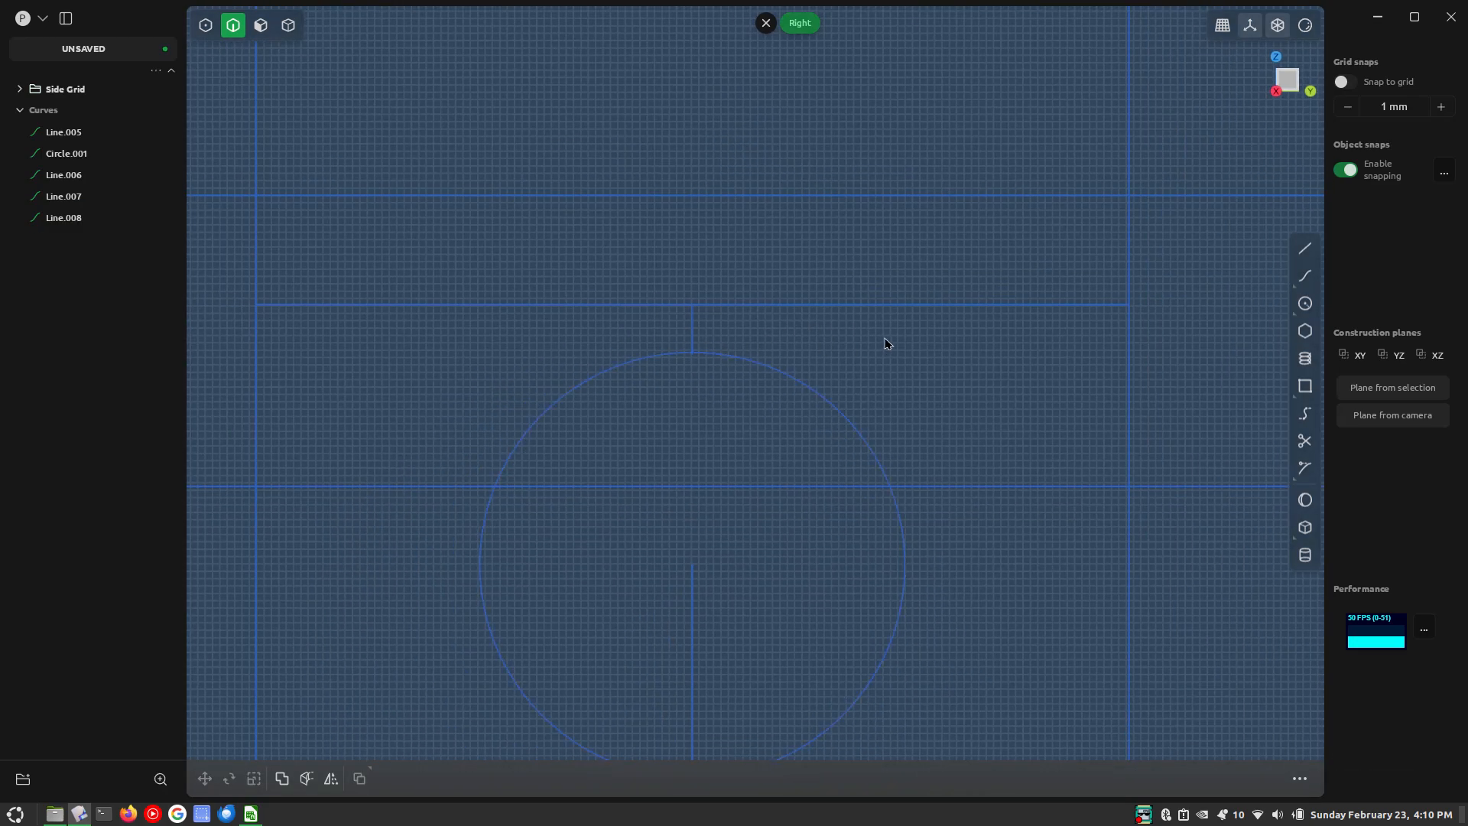
left_click(692, 327)
key("Delete")
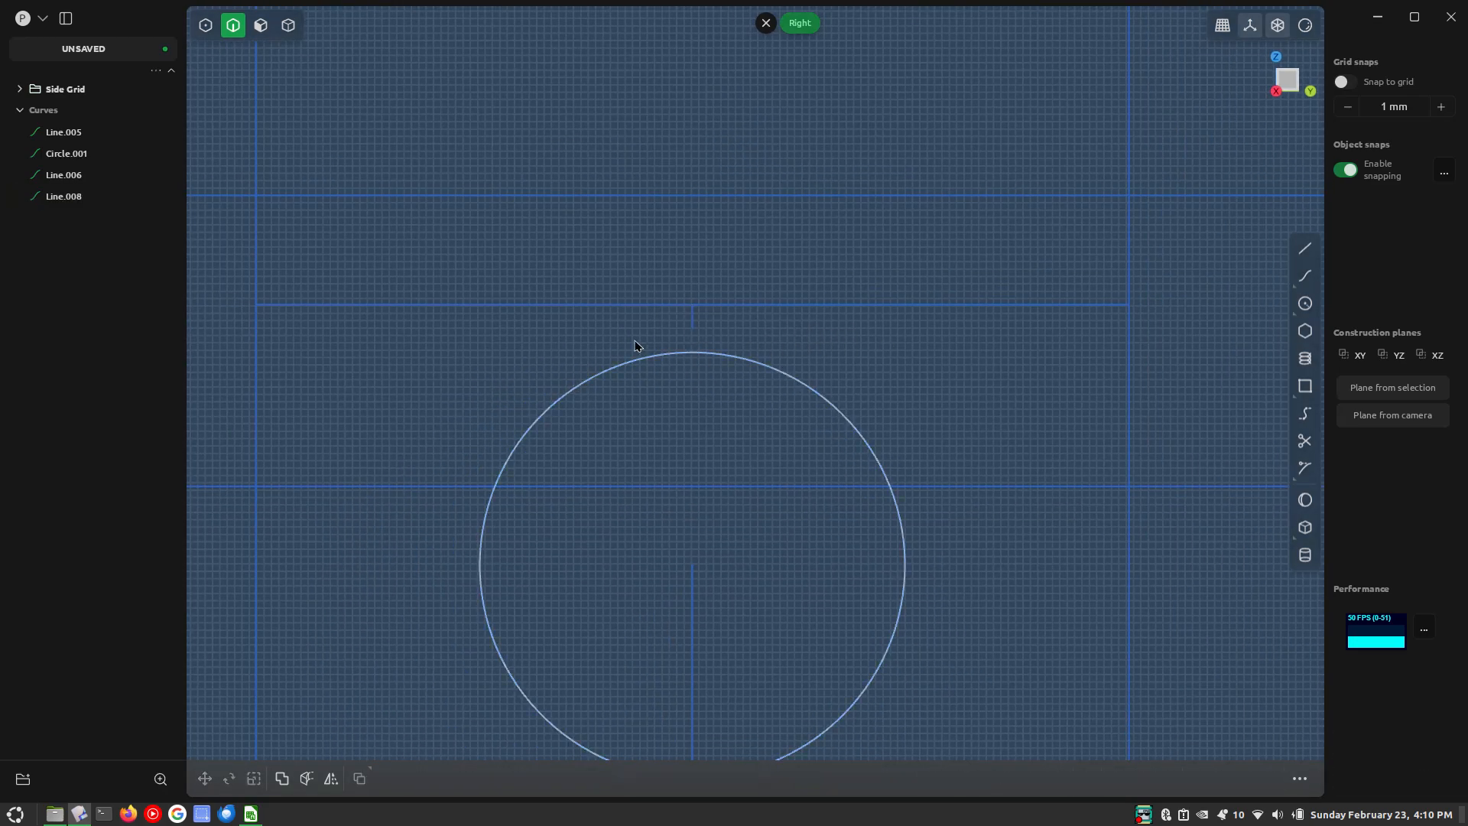
Offset the wheel circle outward with Freestyle Offset to the midpoint of the short vertical line, using Round gap fill
left_click(694, 320)
left_click(728, 353)
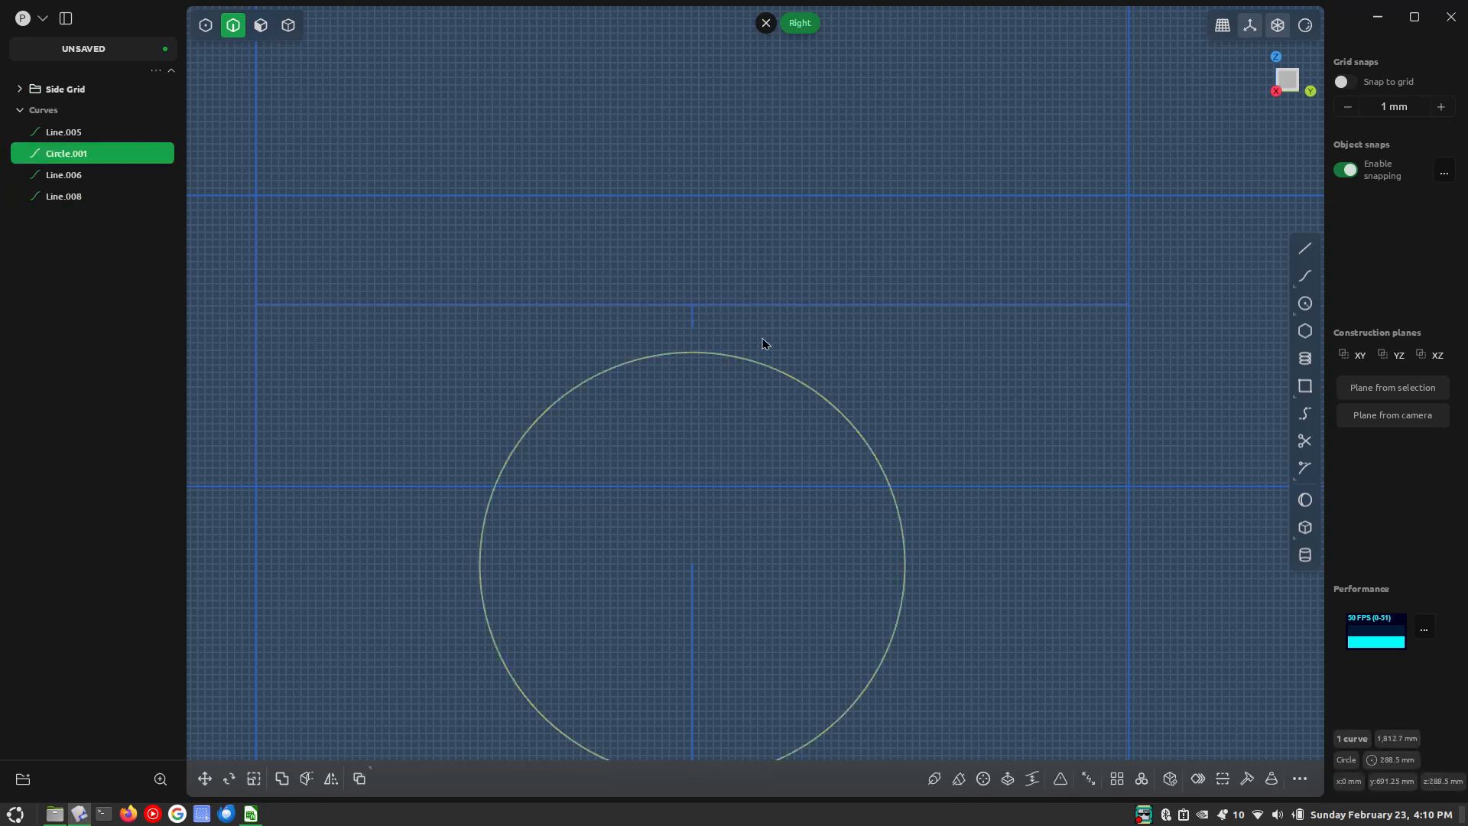
key("o")
key("f")
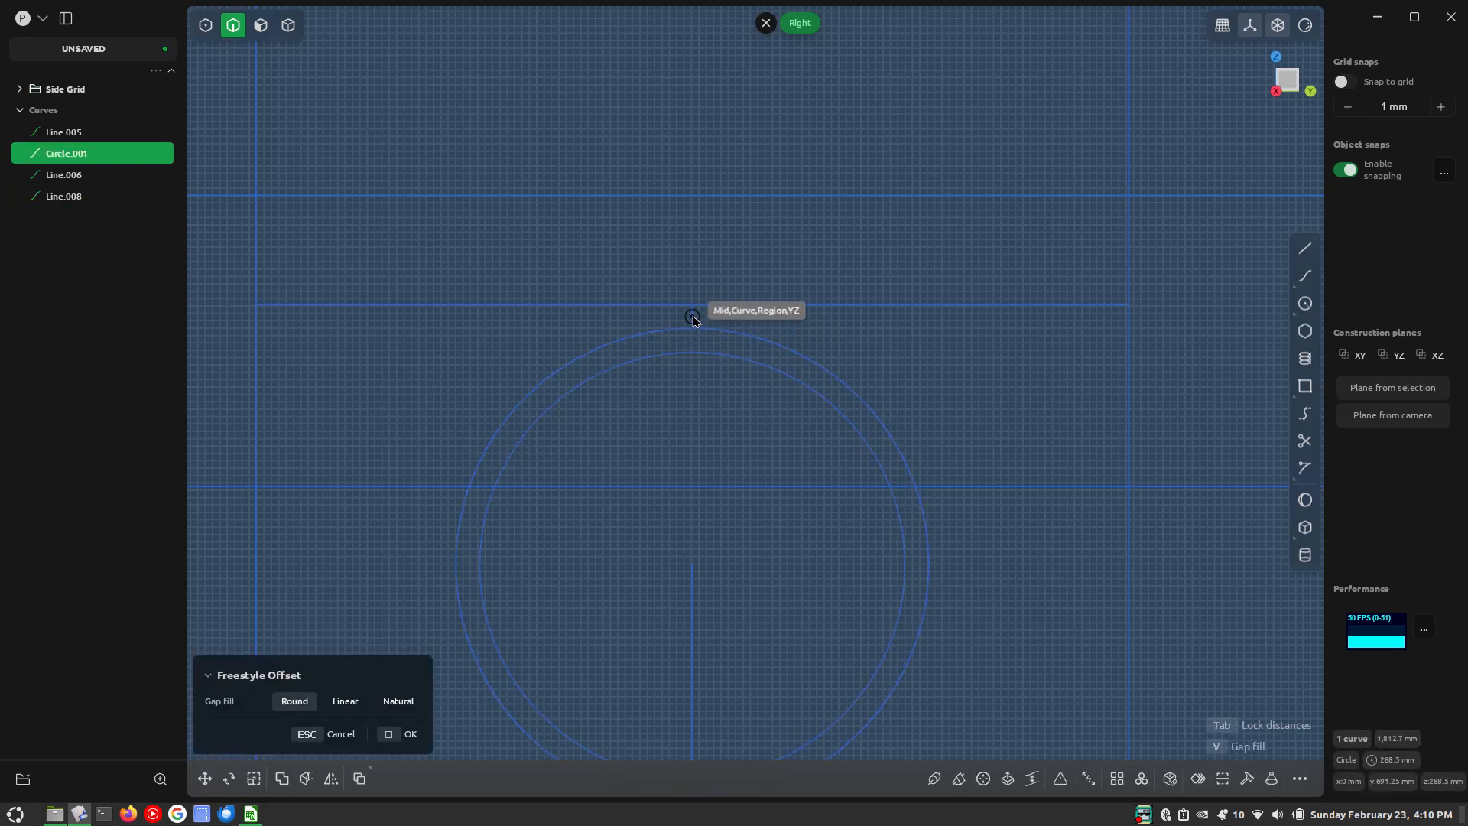
scroll(693, 324, "down", 1)
scroll(692, 324, "up", 3)
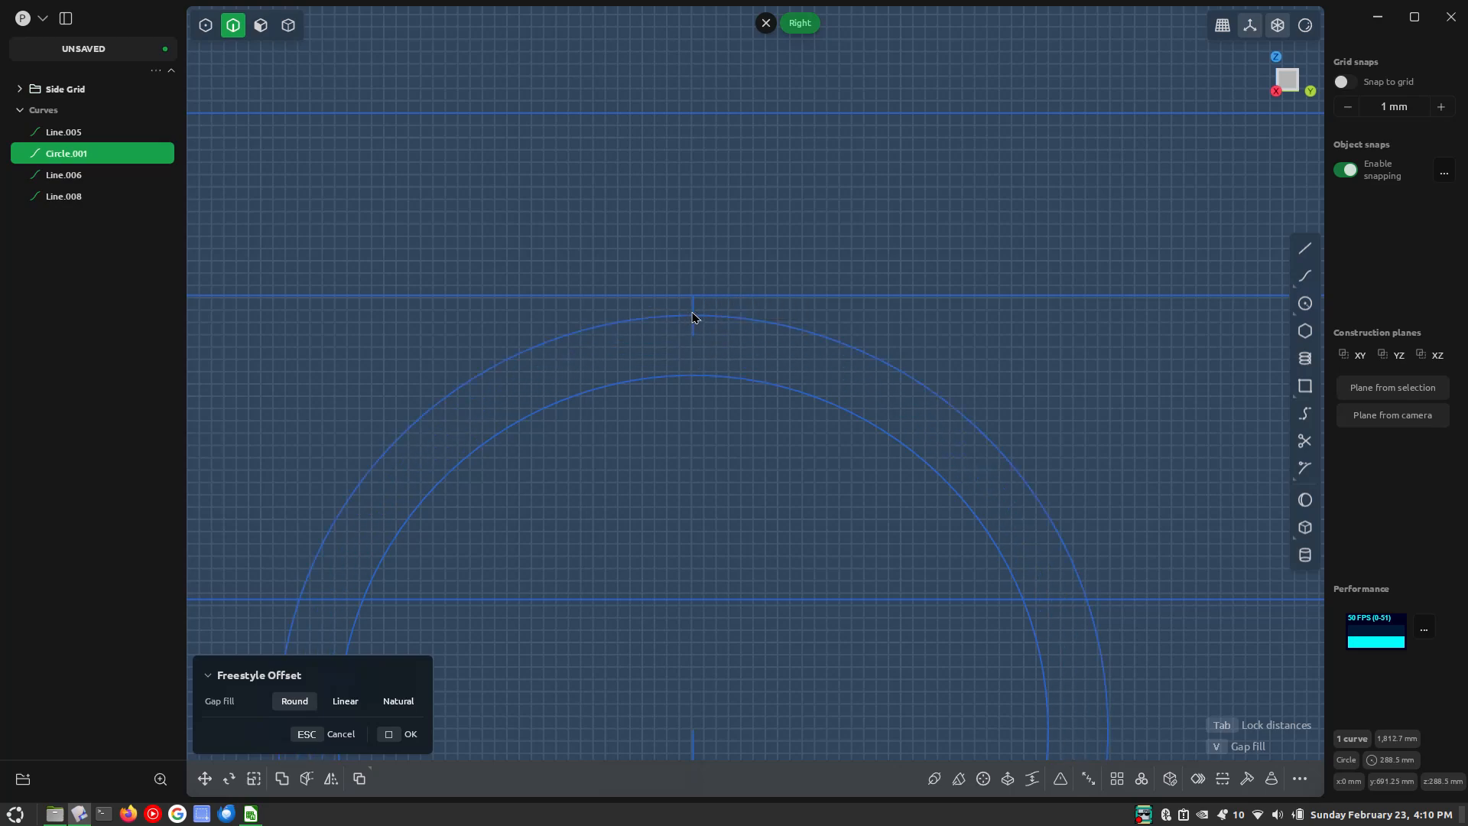
left_click(693, 318)
scroll(763, 319, "down", 5)
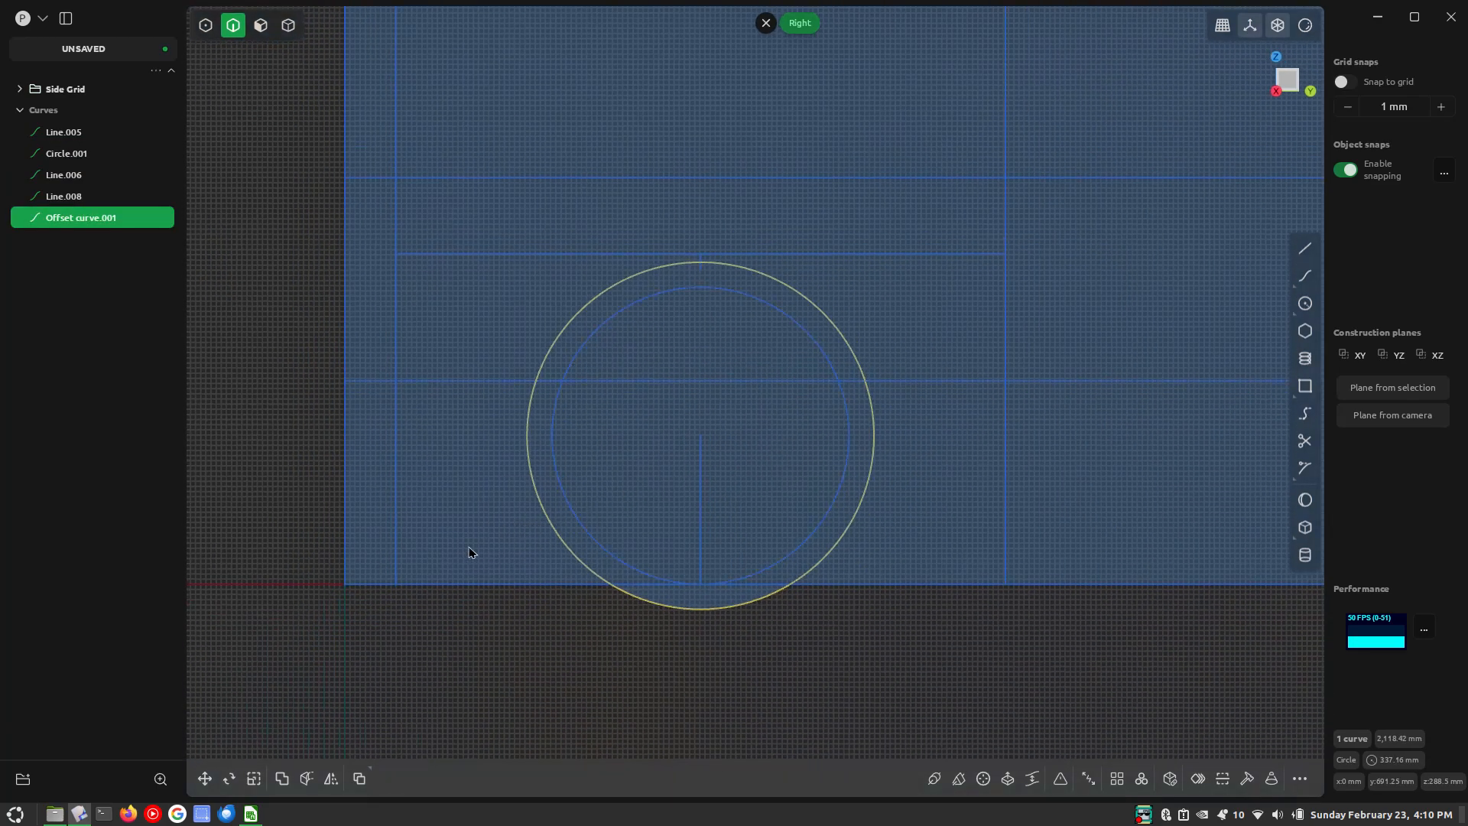
Duplicate the ground line and move the copy up by 1185/12 mm along the Z axis
left_click(443, 586)
scroll(342, 522, "down", 1)
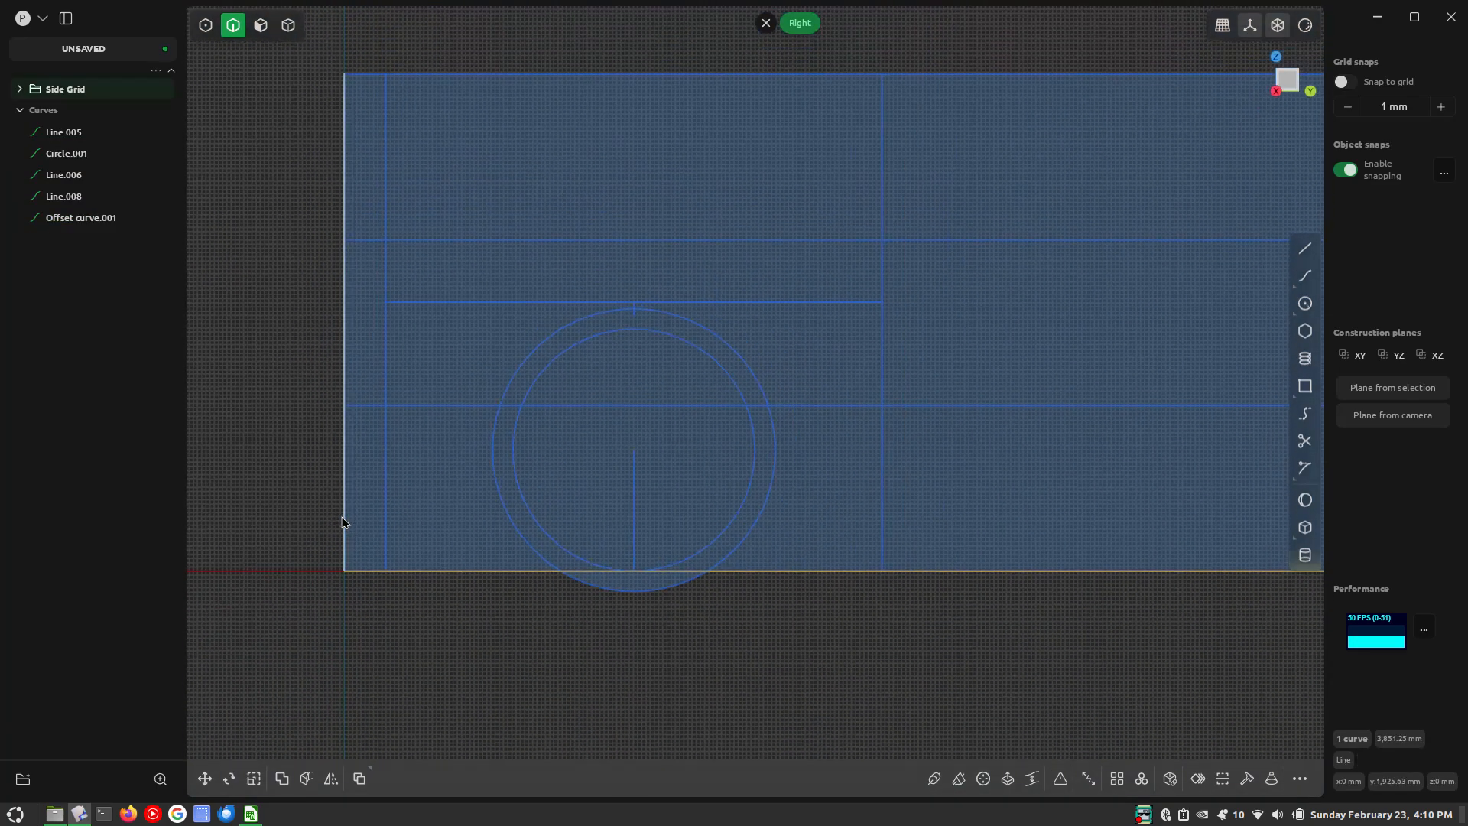
key("g")
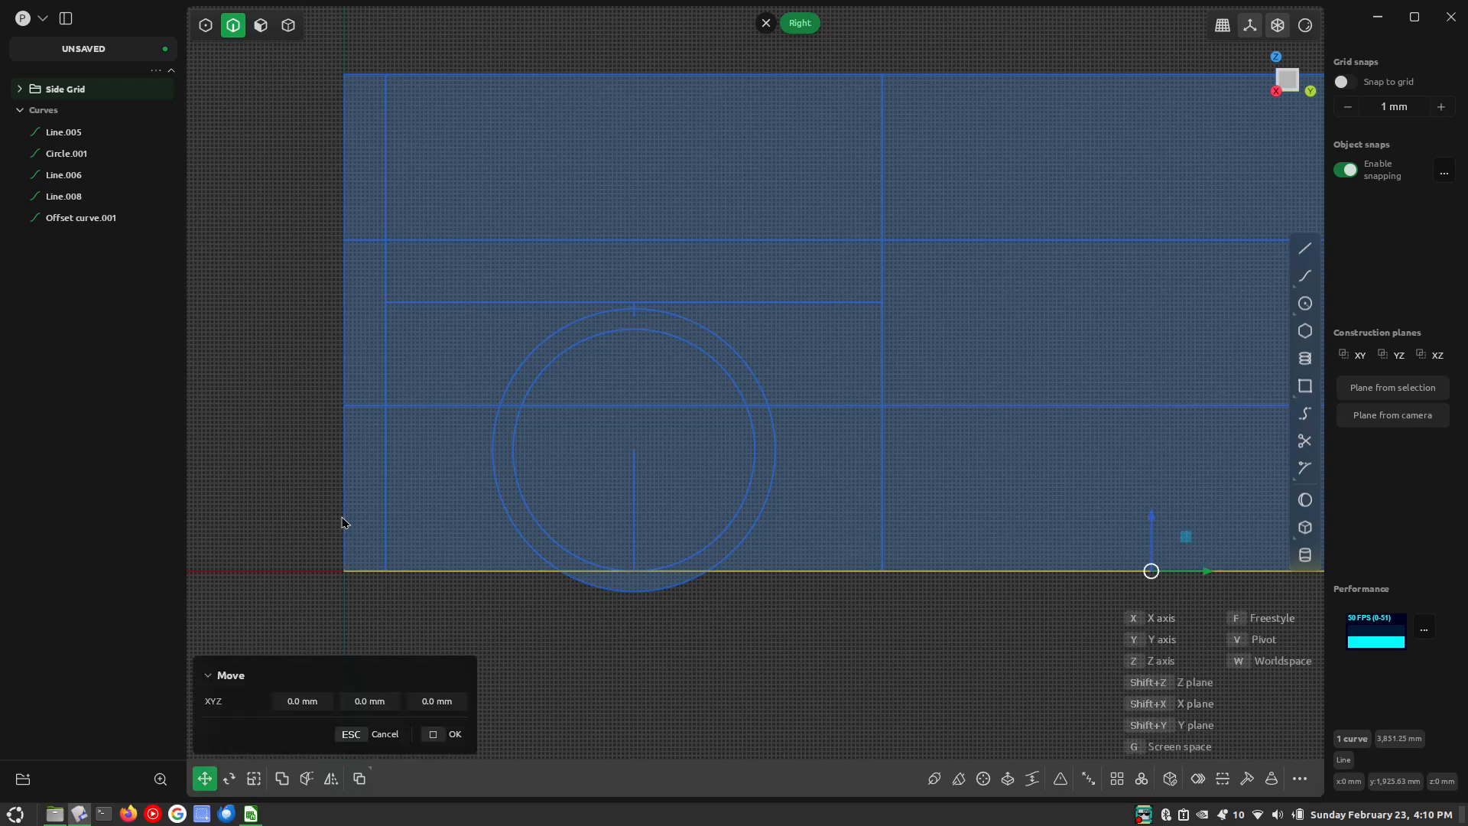
type("z")
type("1185/")
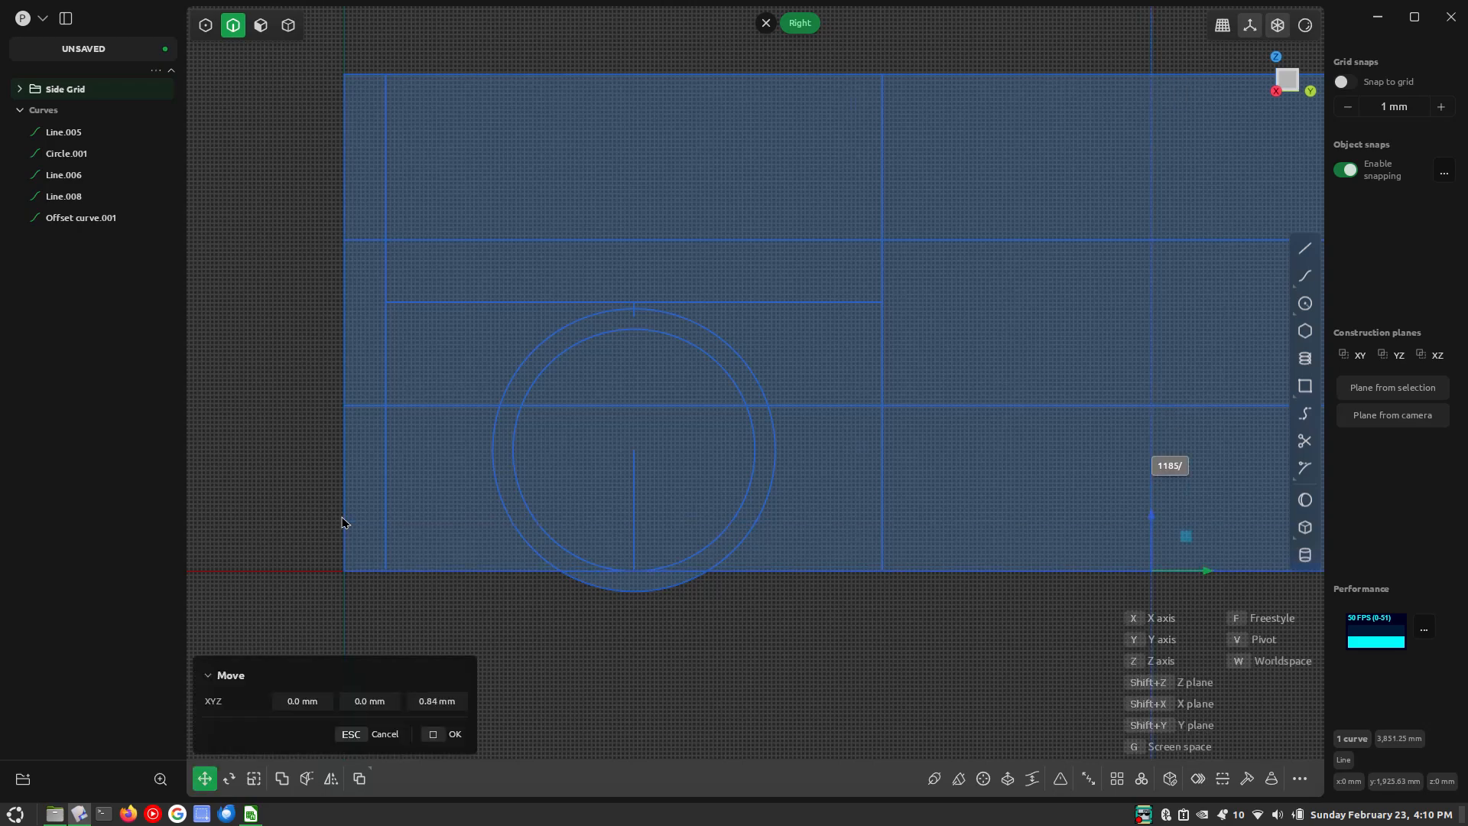
type("12")
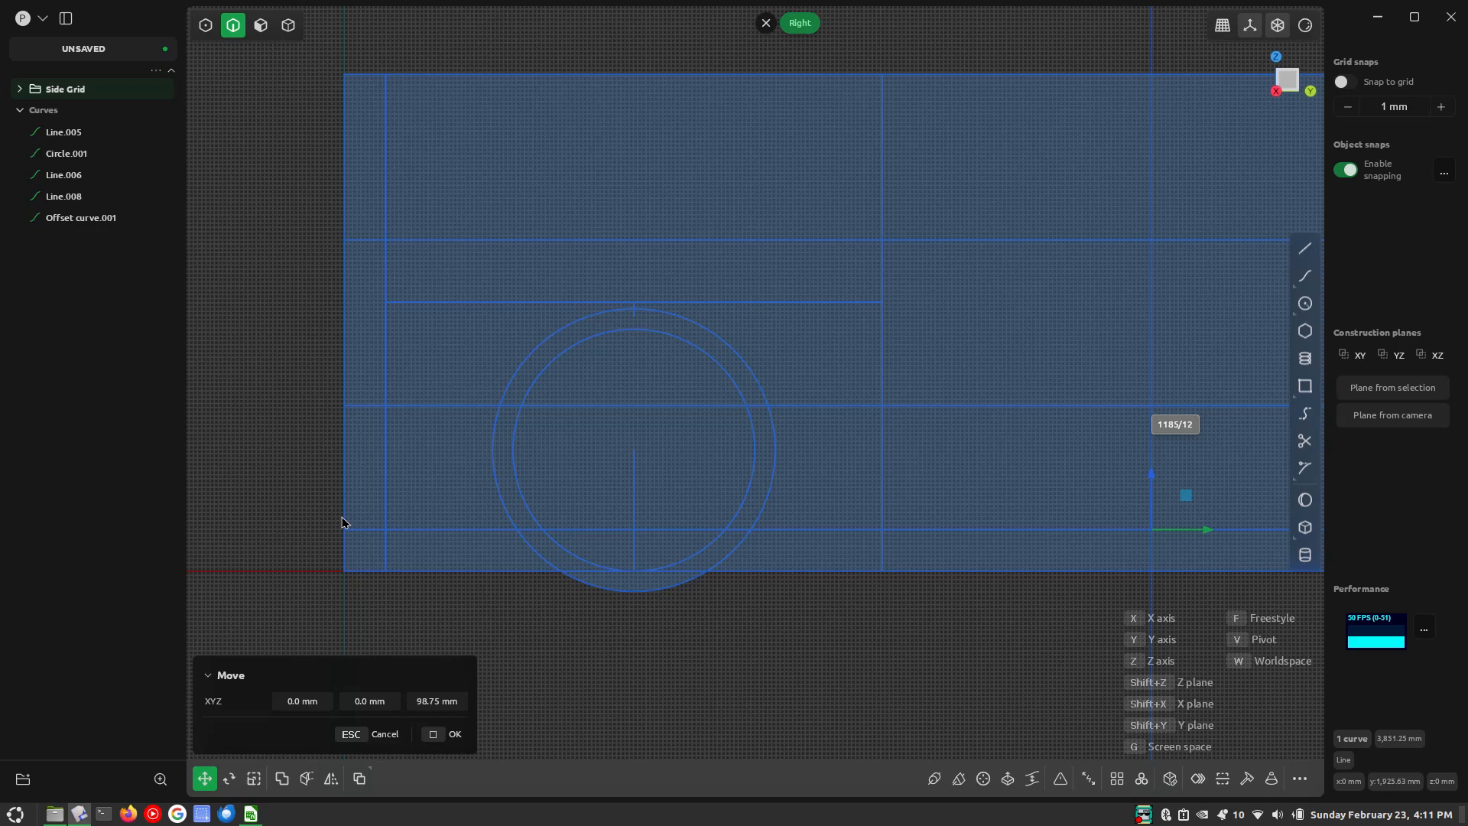
key("Return")
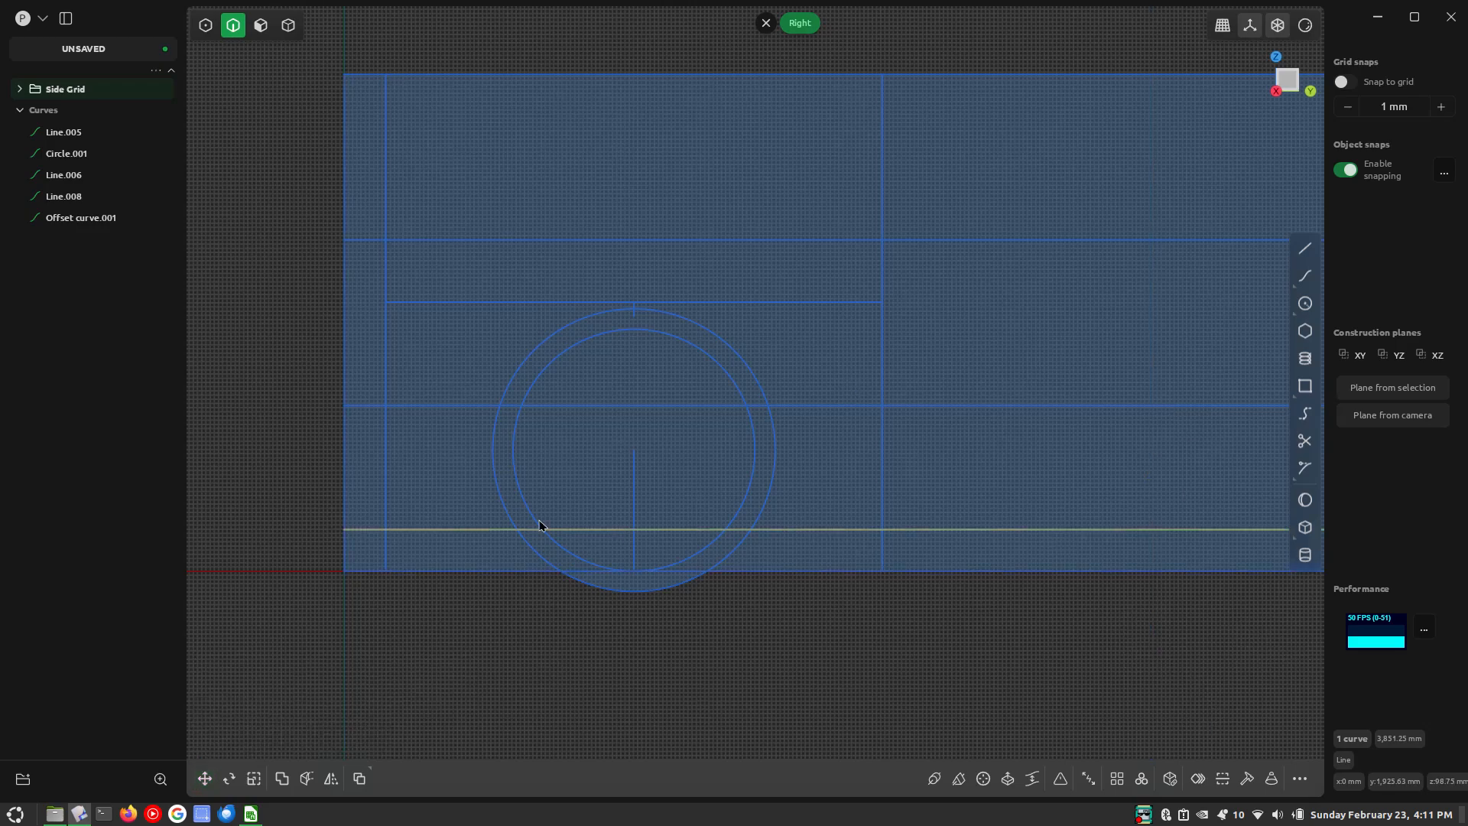
Draw a slanted line about 433 mm long at 102° beside the wheel, crossing the raised line and the ground line
scroll(659, 478, "up", 3)
scroll(680, 520, "down", 2)
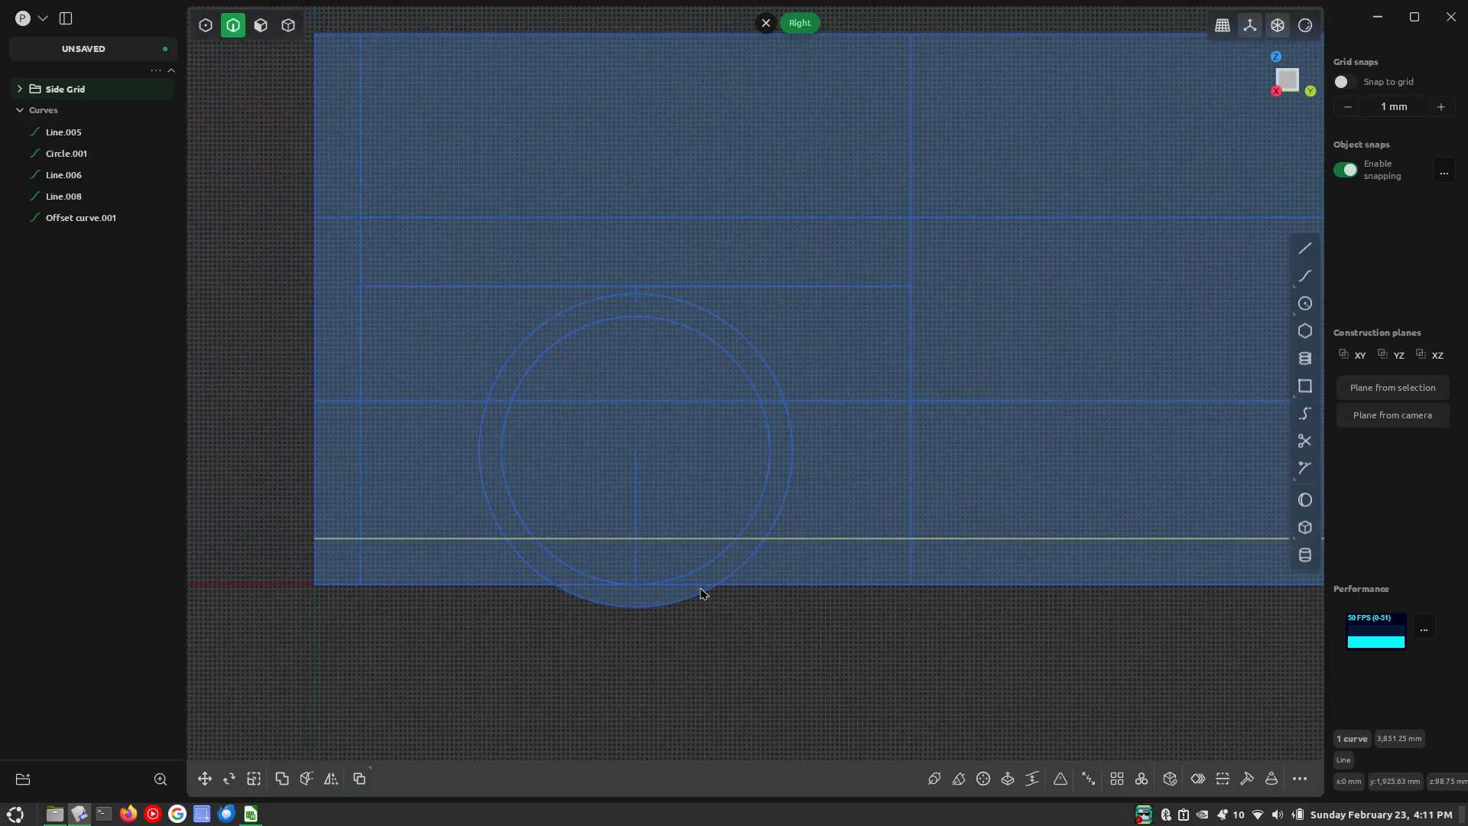
key("l")
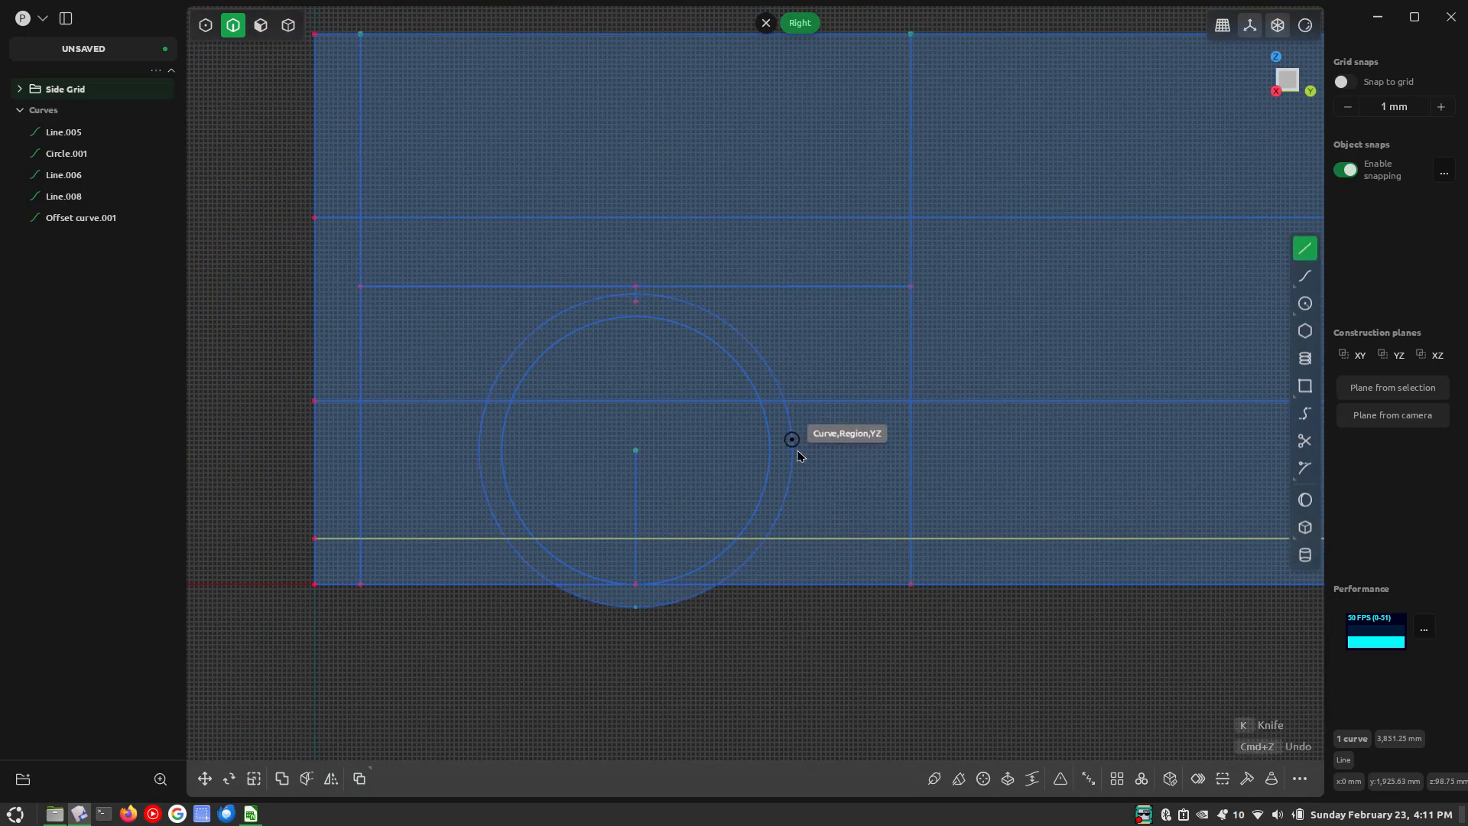
left_click(836, 468)
key("Tab")
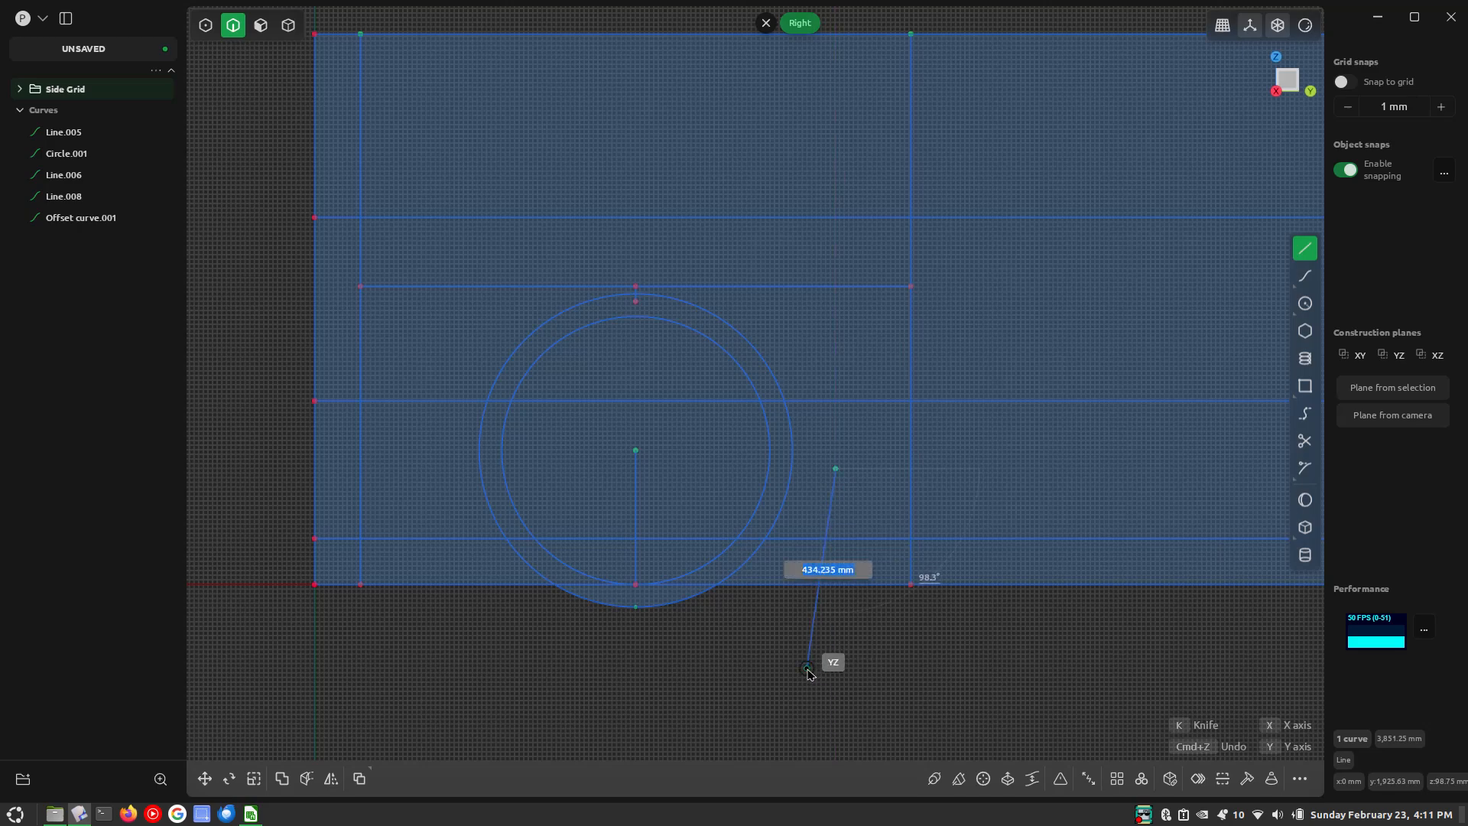
key("Tab")
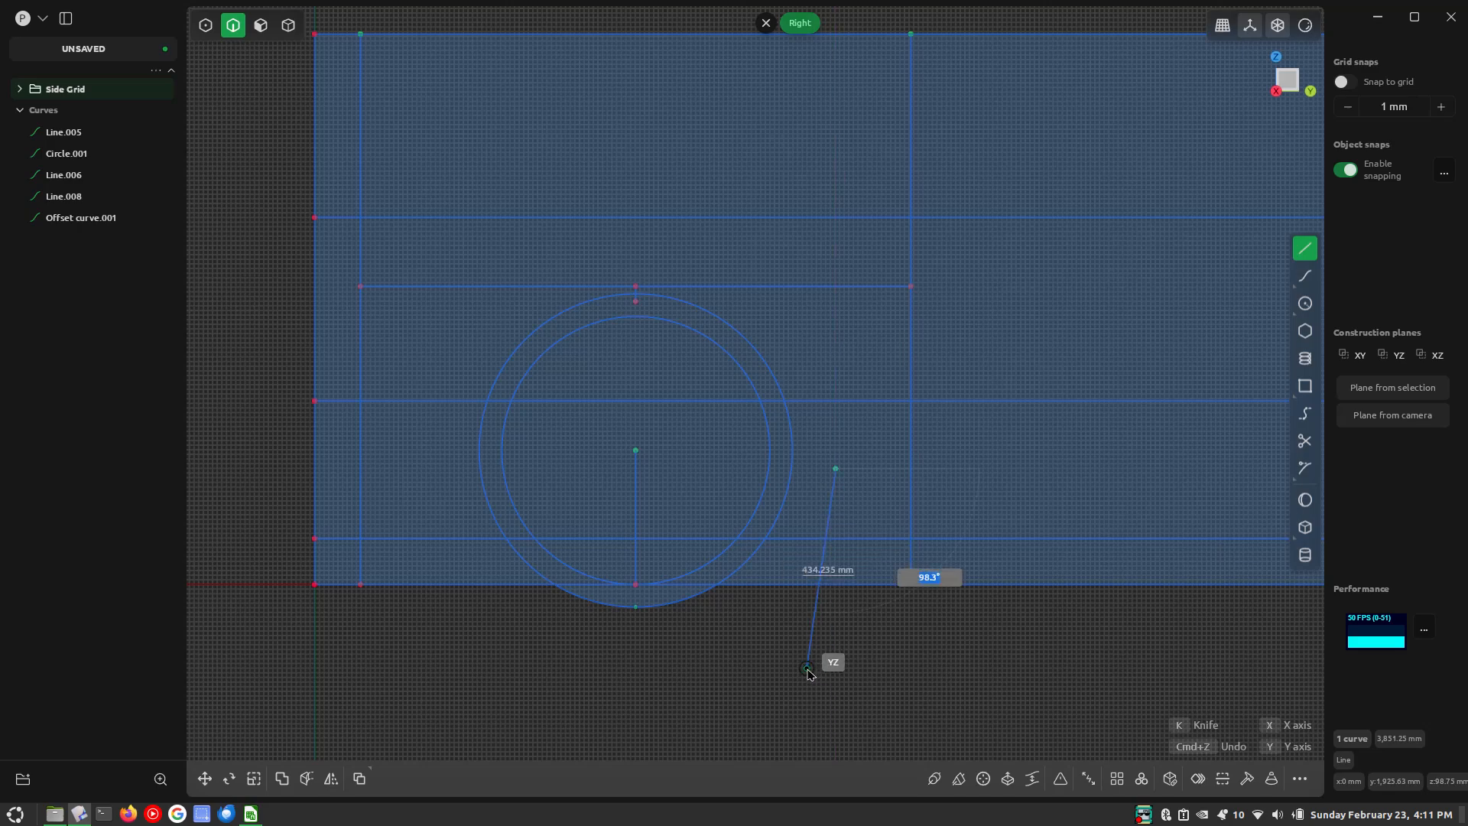
type("102")
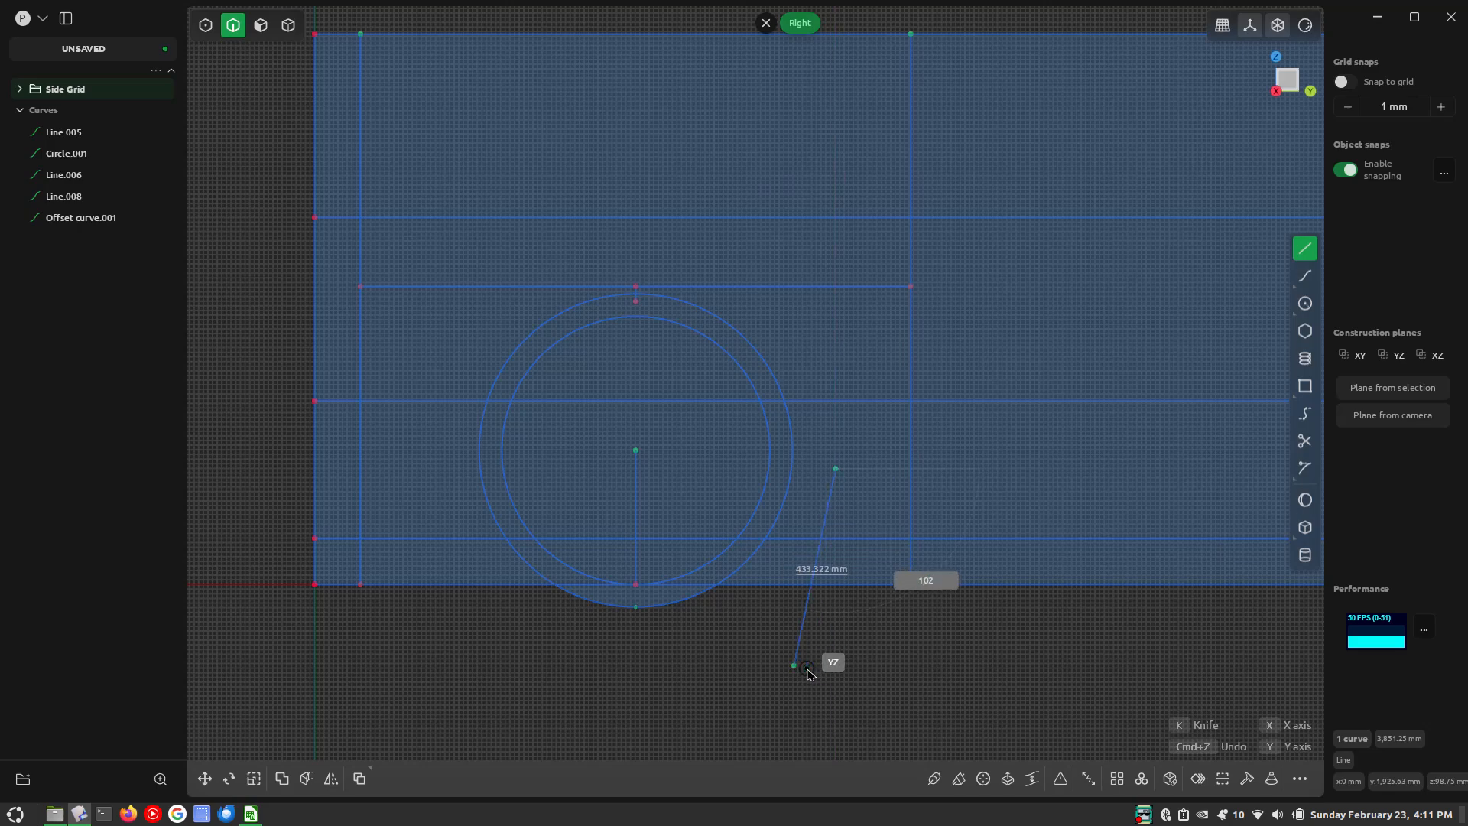
key("Return")
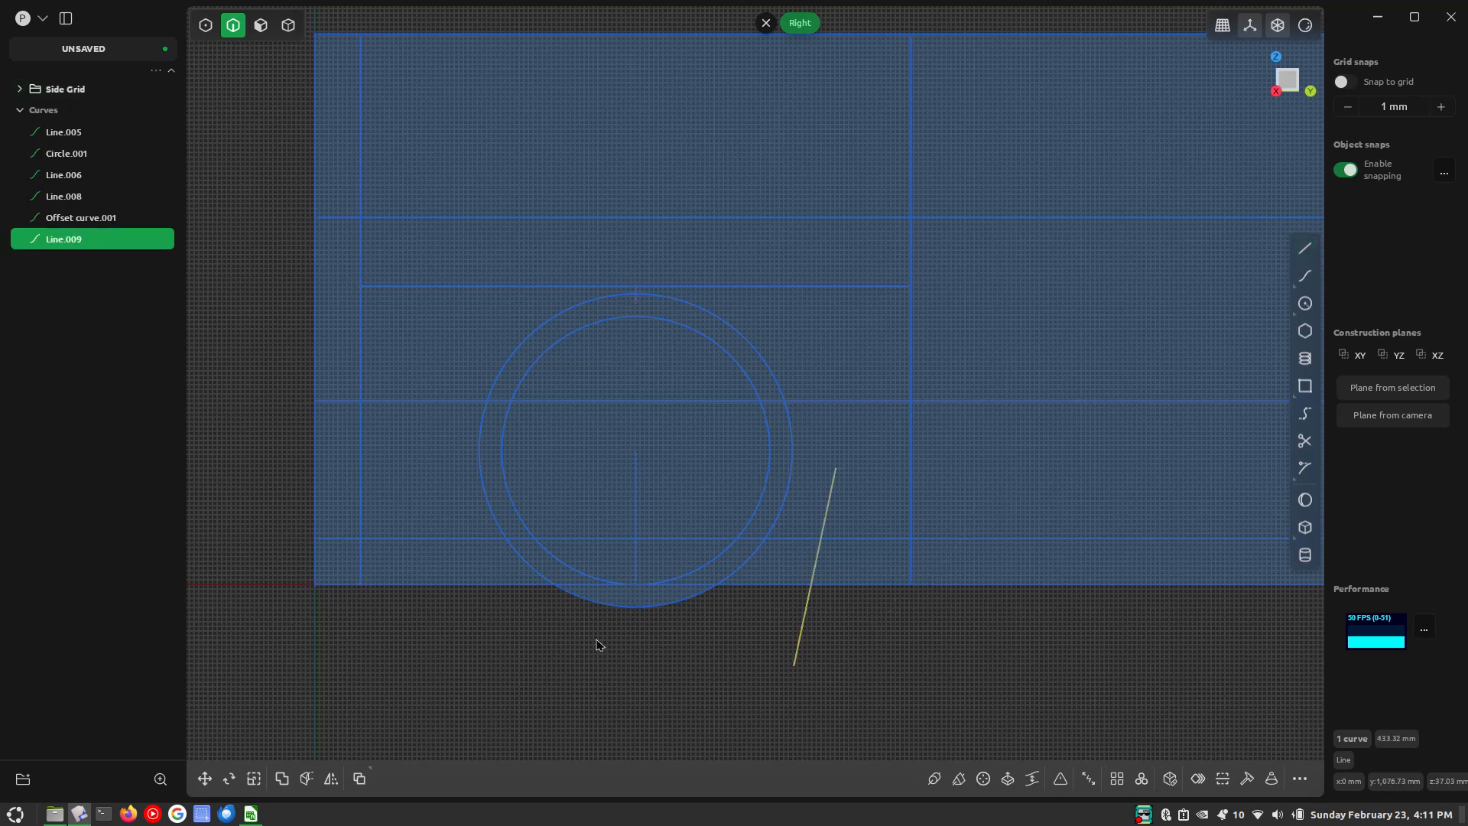
Draw an oppositely slanted line about 434 mm long on the other side of the wheel, starting below the ground line
key("l")
left_click(467, 647)
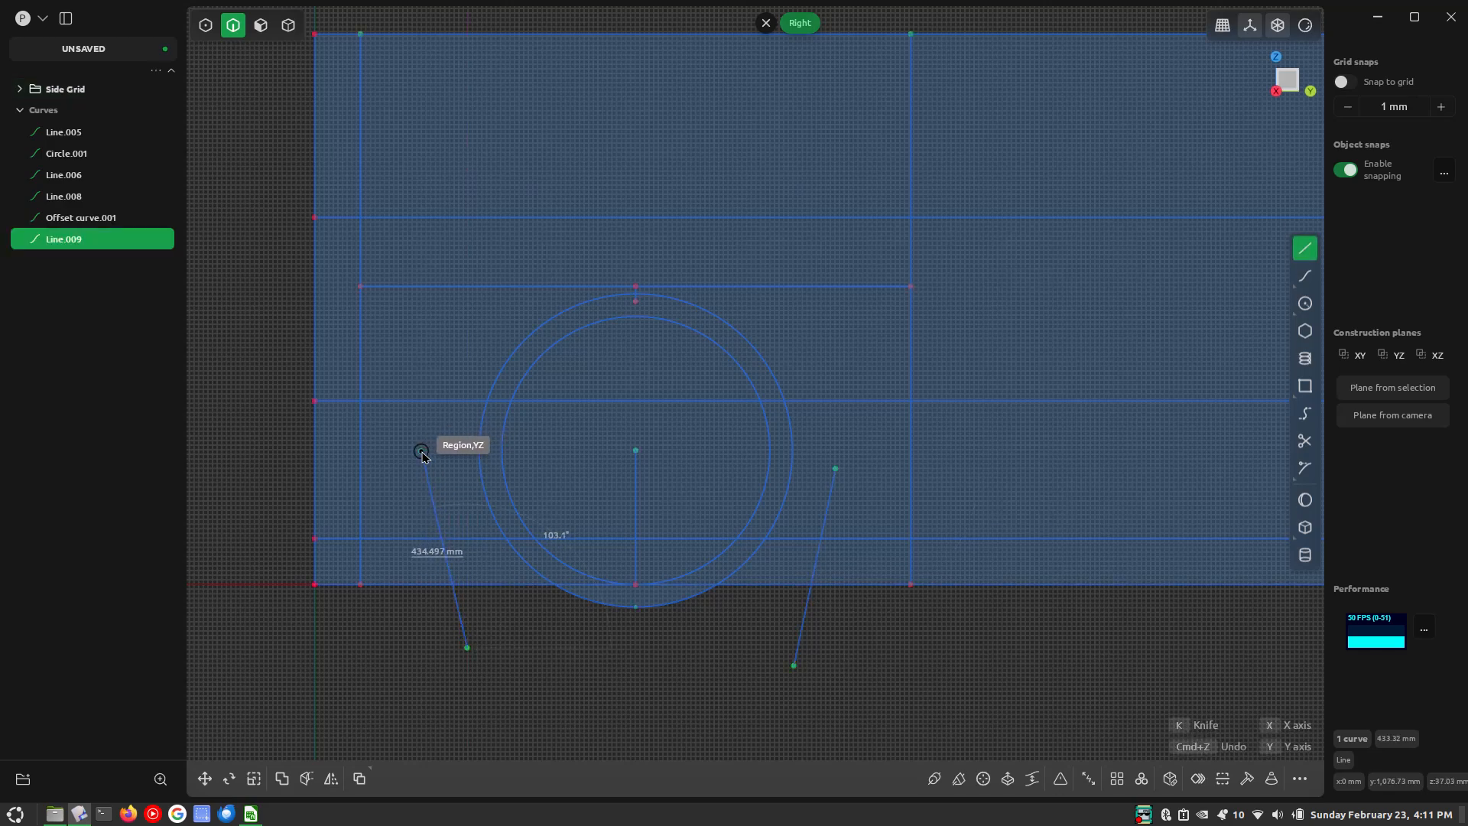
key("Tab")
key("Tab")
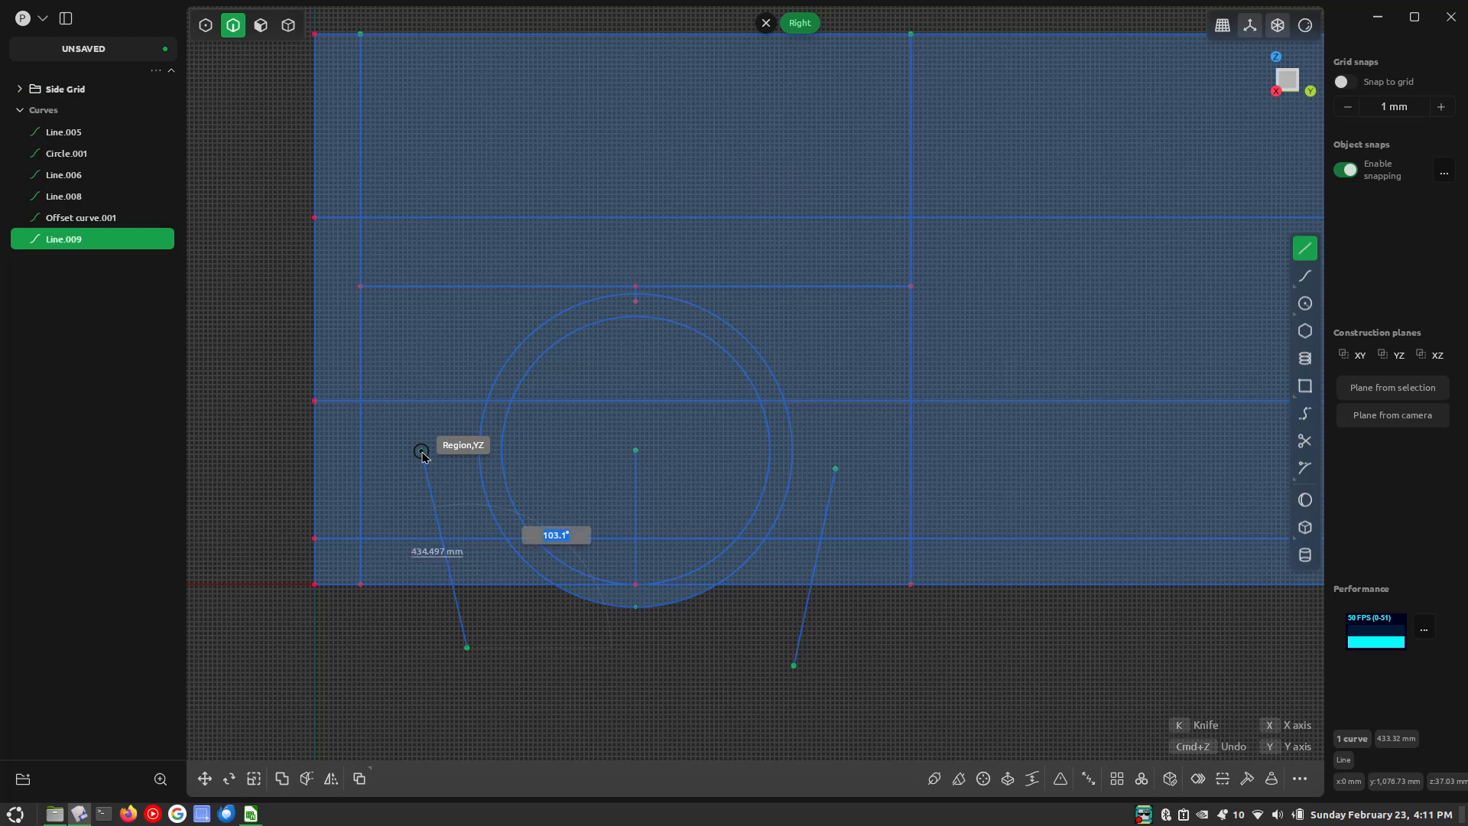
key("Return")
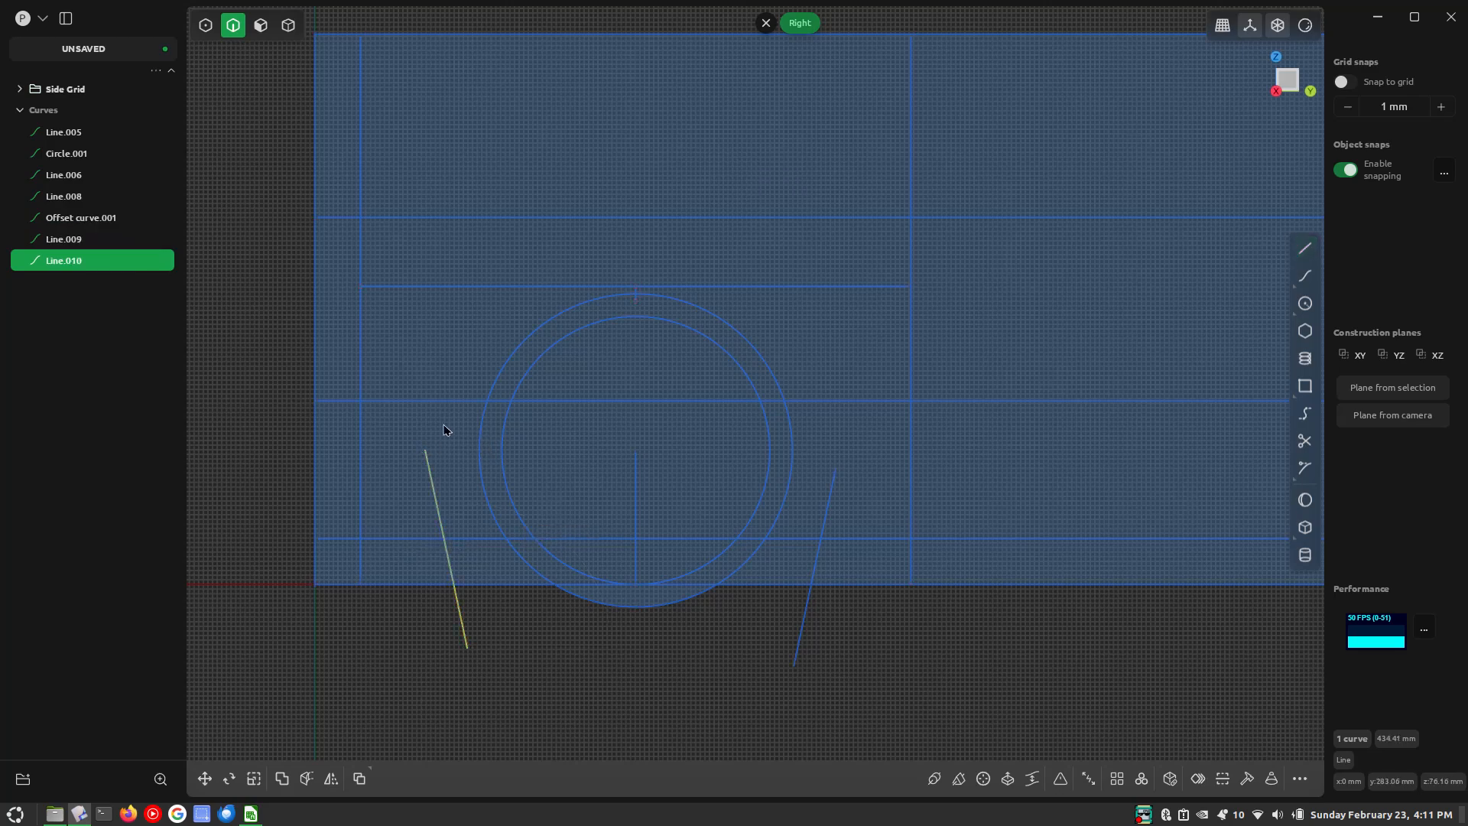
Move both slanted lines inward so they meet the outer wheel-arch circle, shifting the inboard one -94.46 mm along Y
key("g")
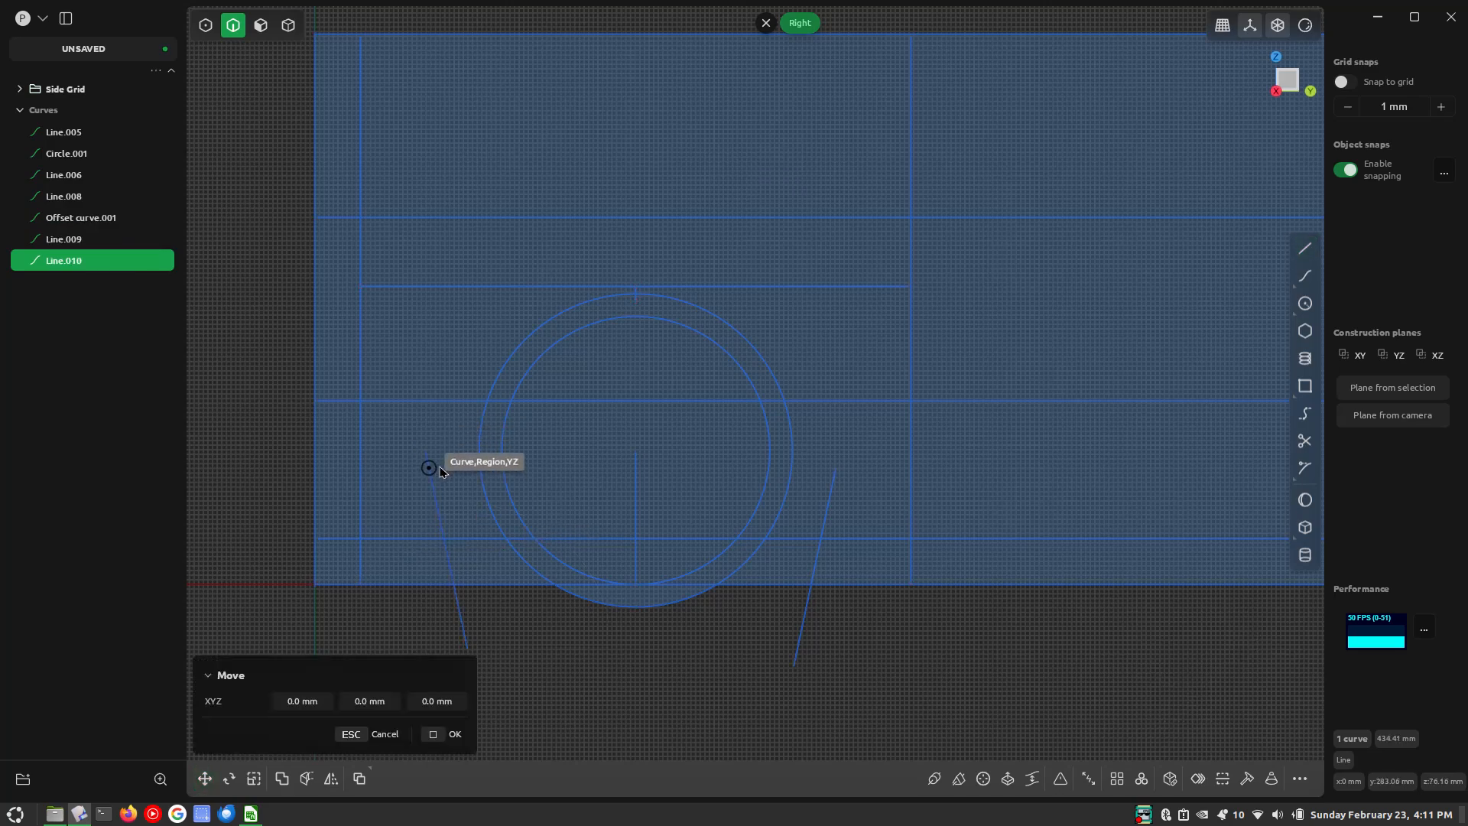
left_click(486, 487)
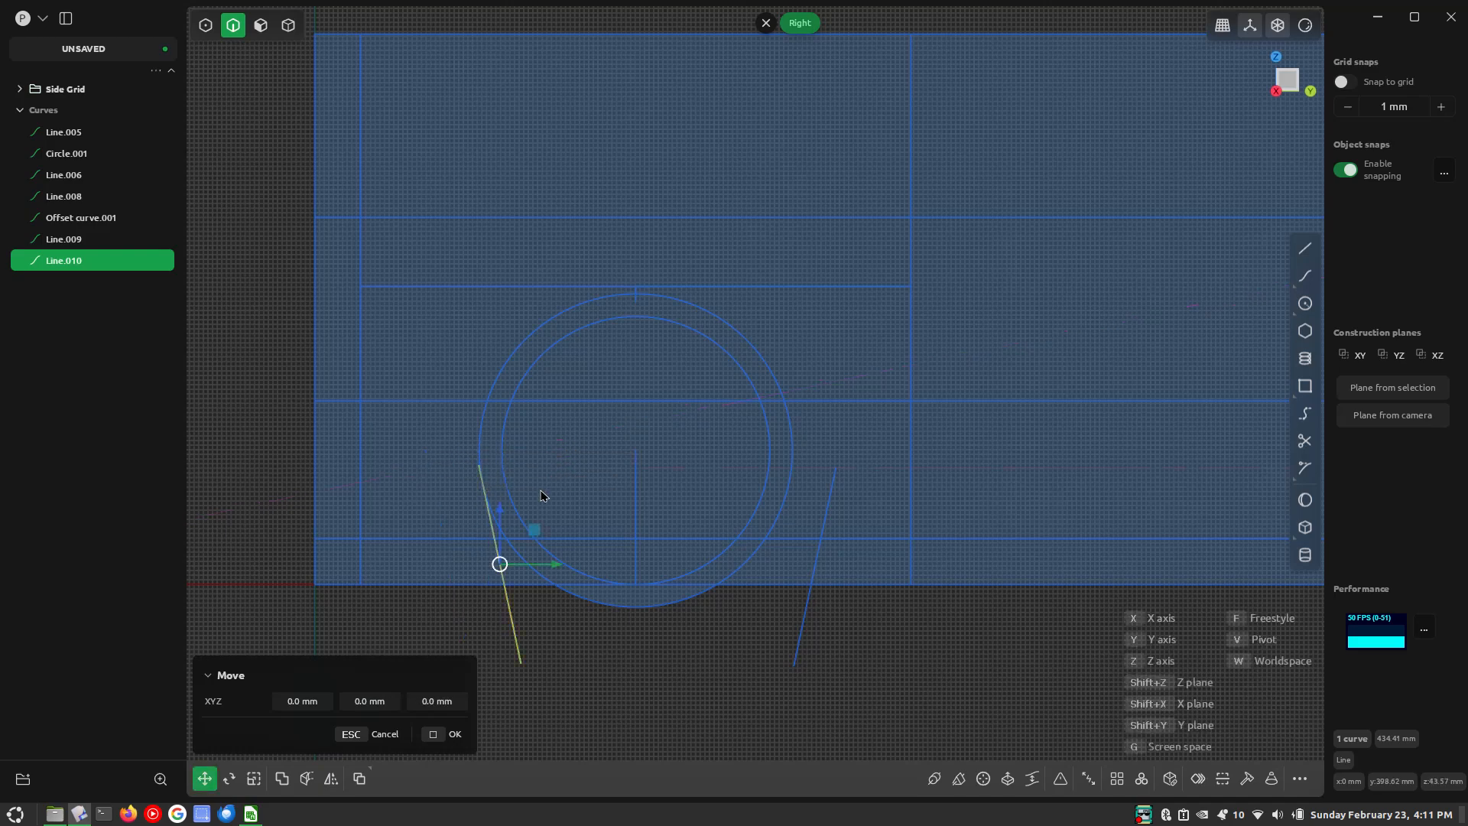
left_click(831, 485)
key("g")
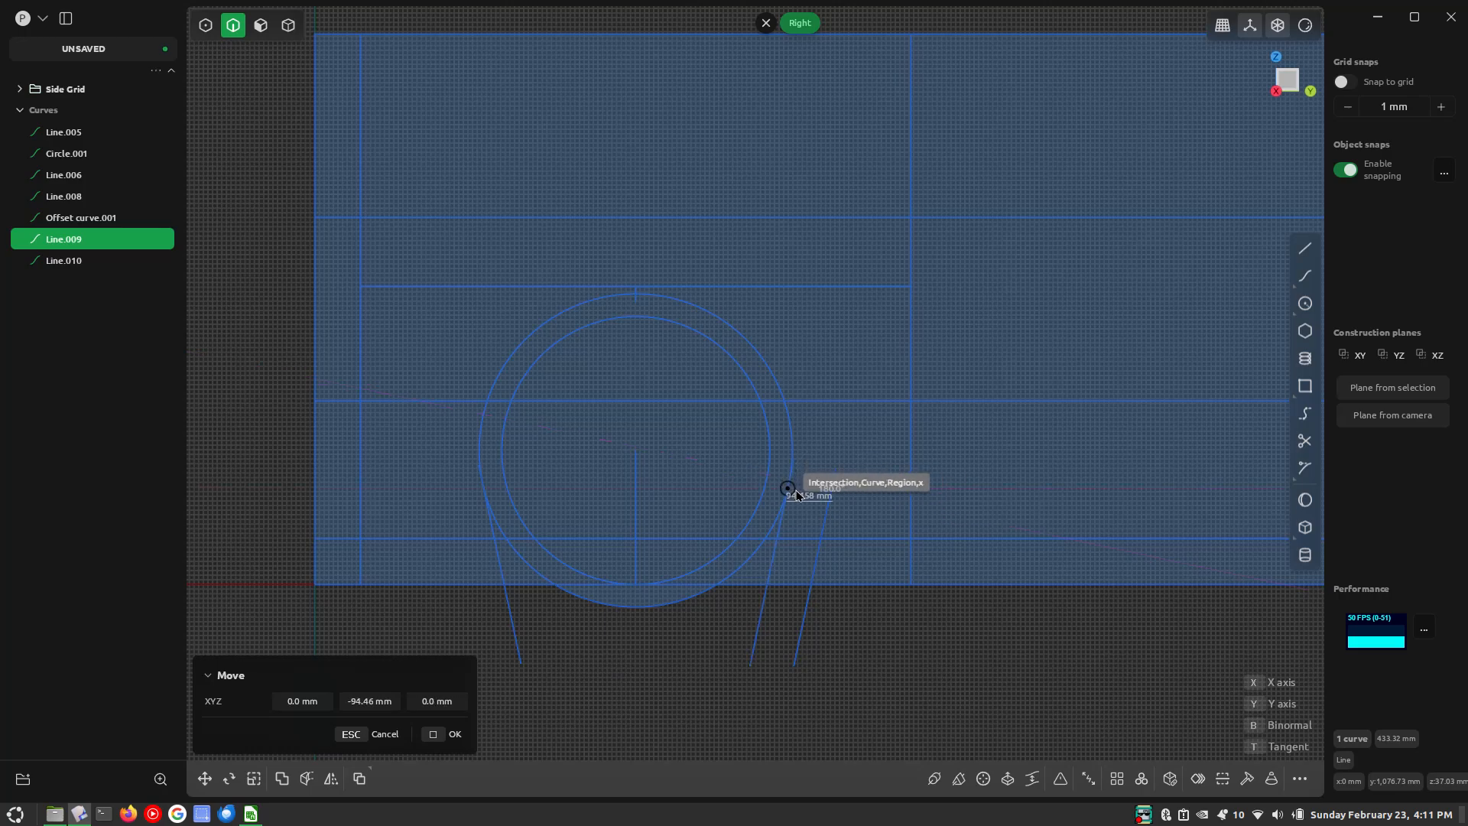
scroll(797, 493, "up", 4)
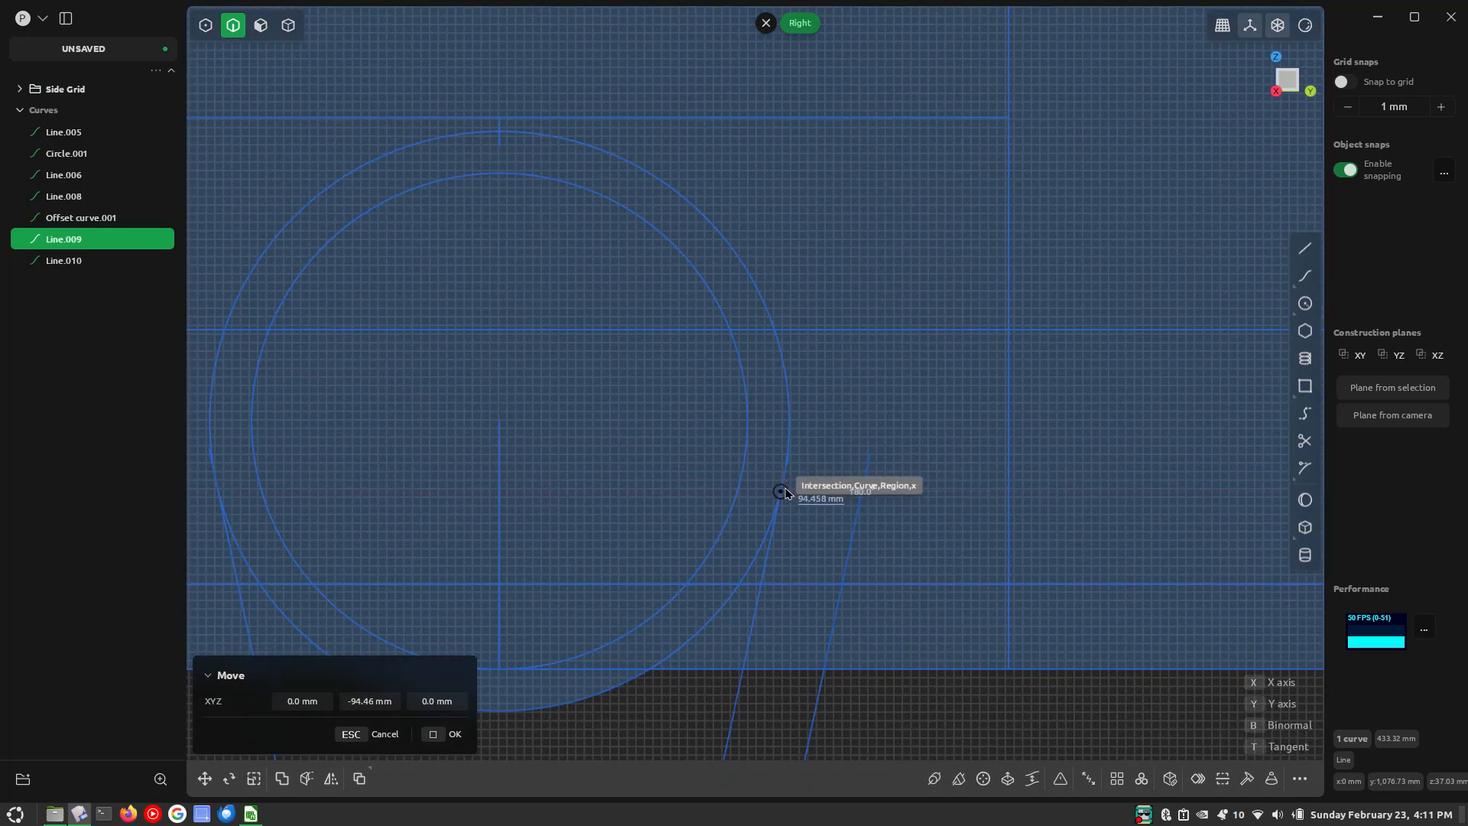
scroll(787, 489, "up", 1)
left_click(780, 491)
Trim both slanted lines down to the short segments between the ground line and the raised line just above it
scroll(780, 491, "up", 1)
scroll(927, 387, "down", 5)
key("t")
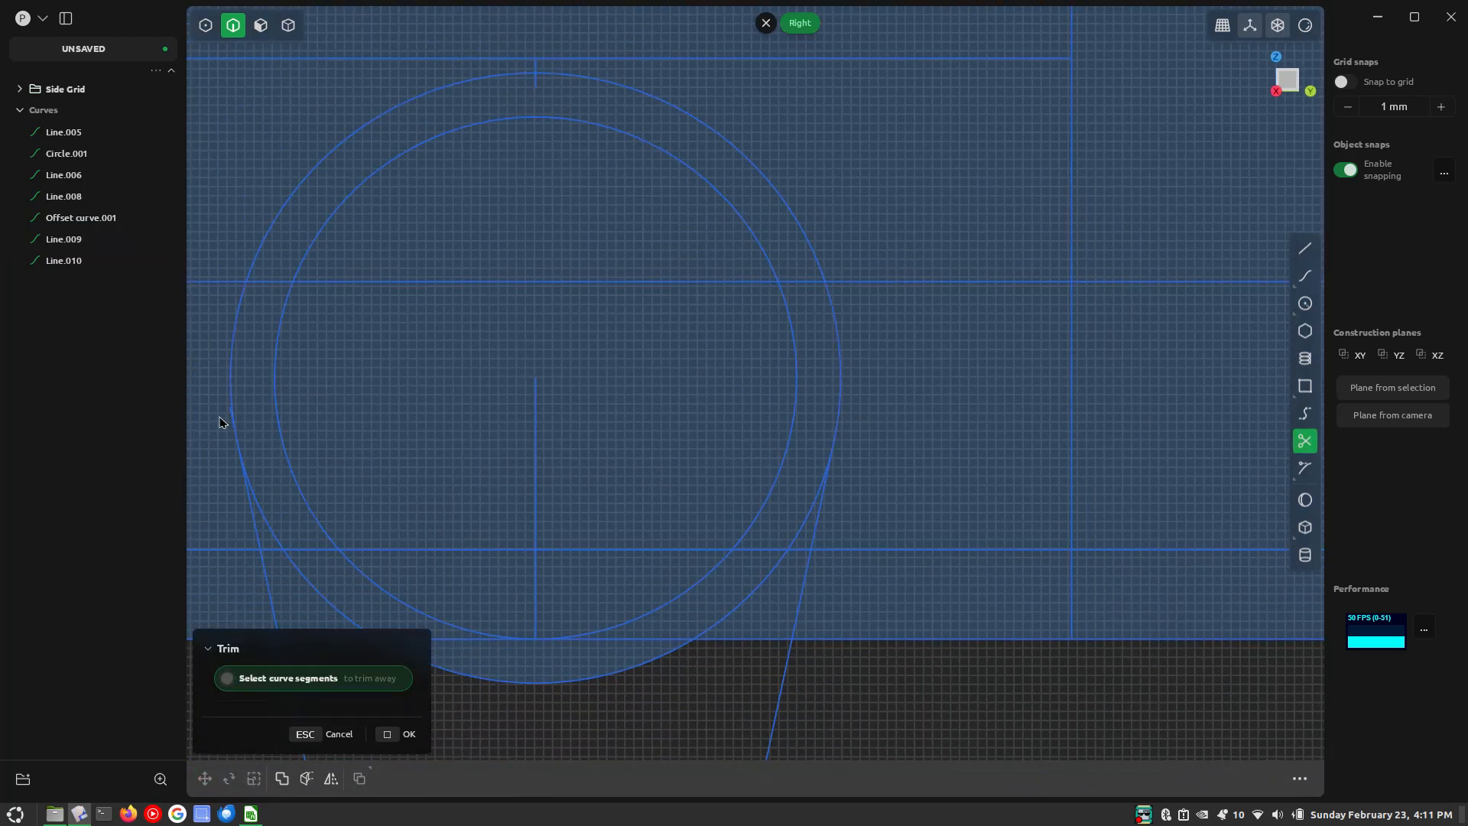
scroll(911, 352, "down", 2)
left_click(804, 635)
left_click(429, 628)
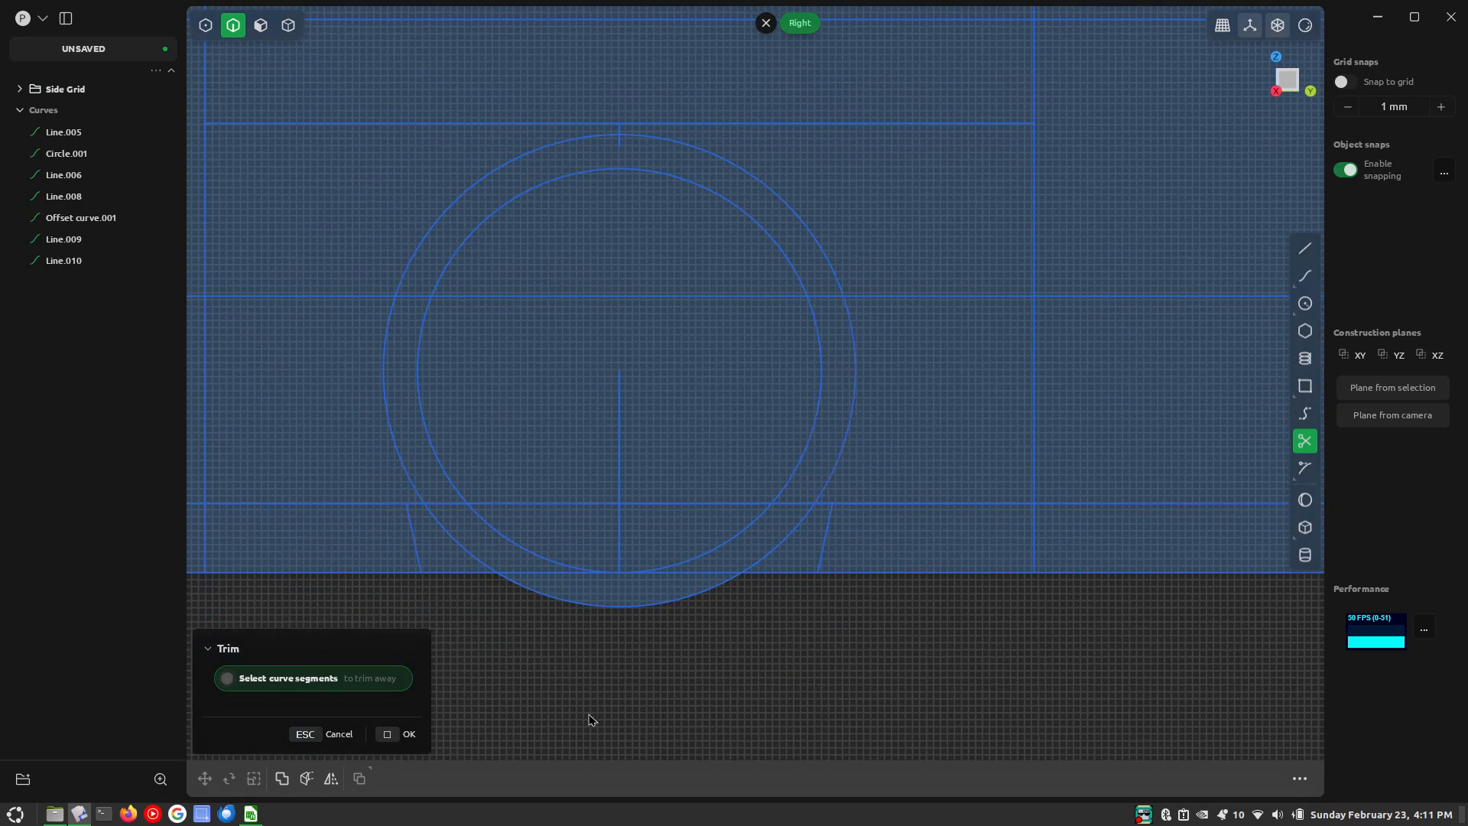
left_click(395, 734)
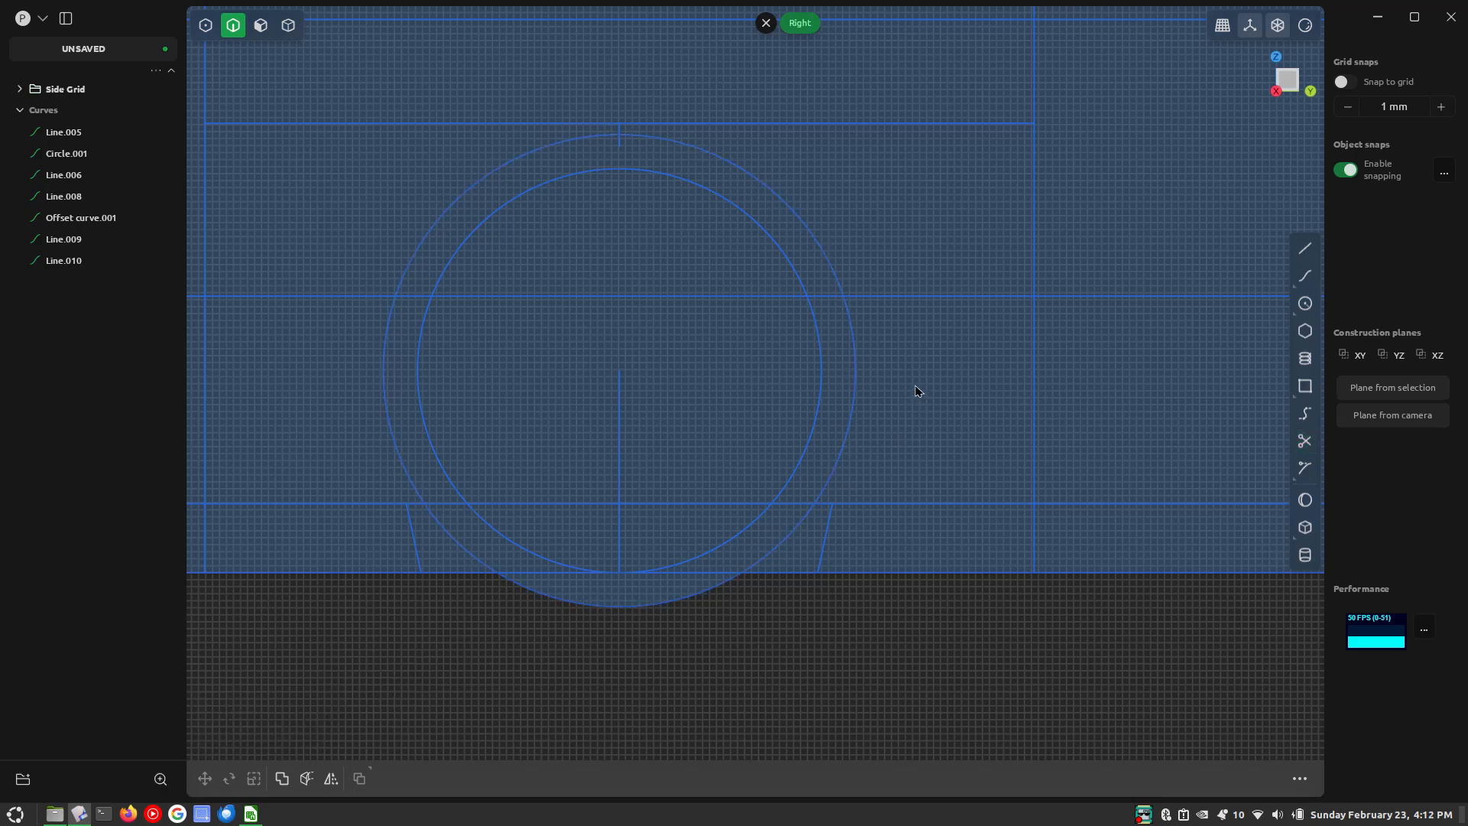
Bridge the outer circle's quarter point to the upper end of the inboard slanted segment with G2 curvature and trimming off
key("shift+b")
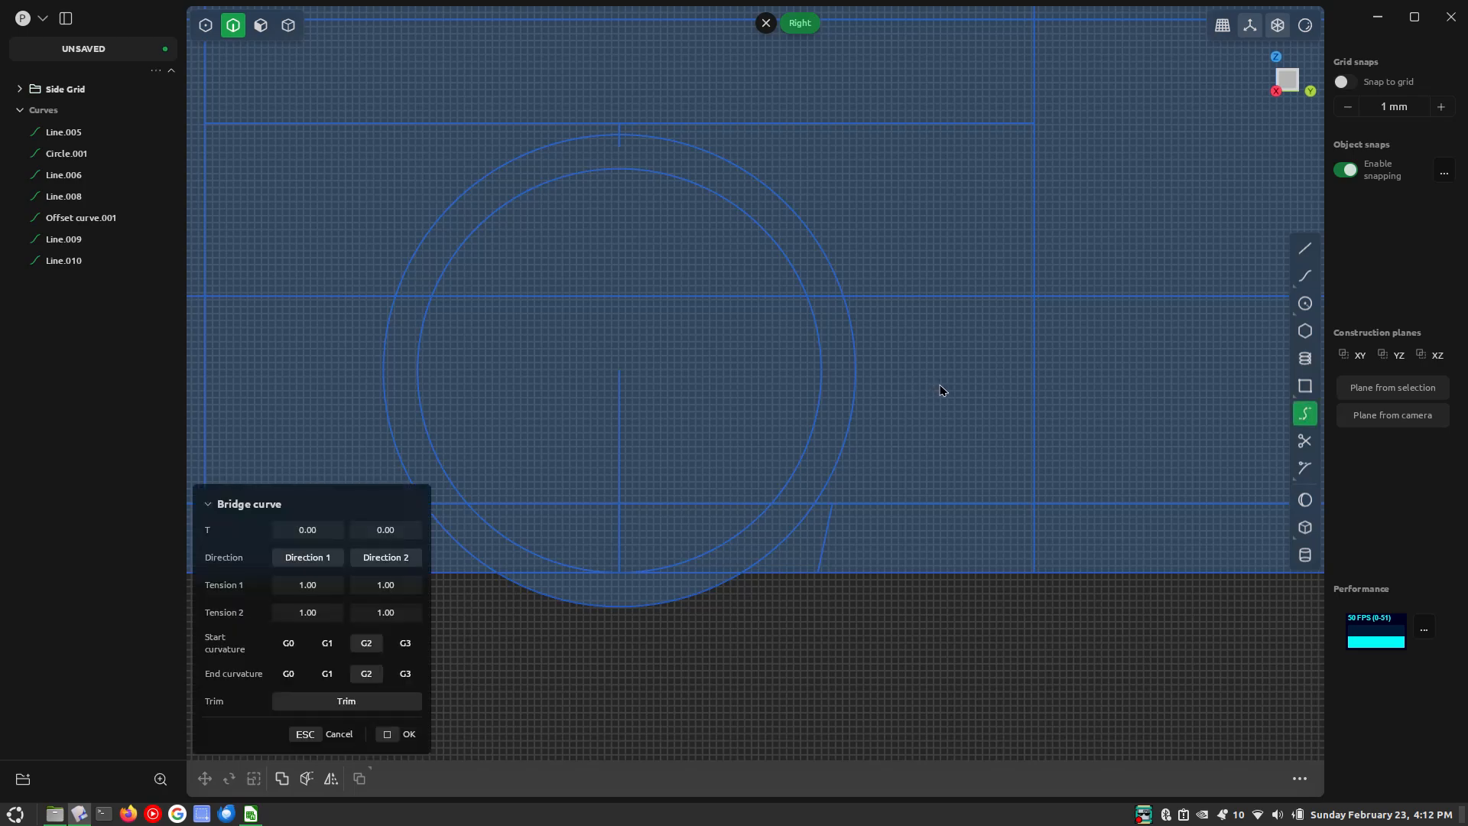
scroll(1042, 394, "down", 5)
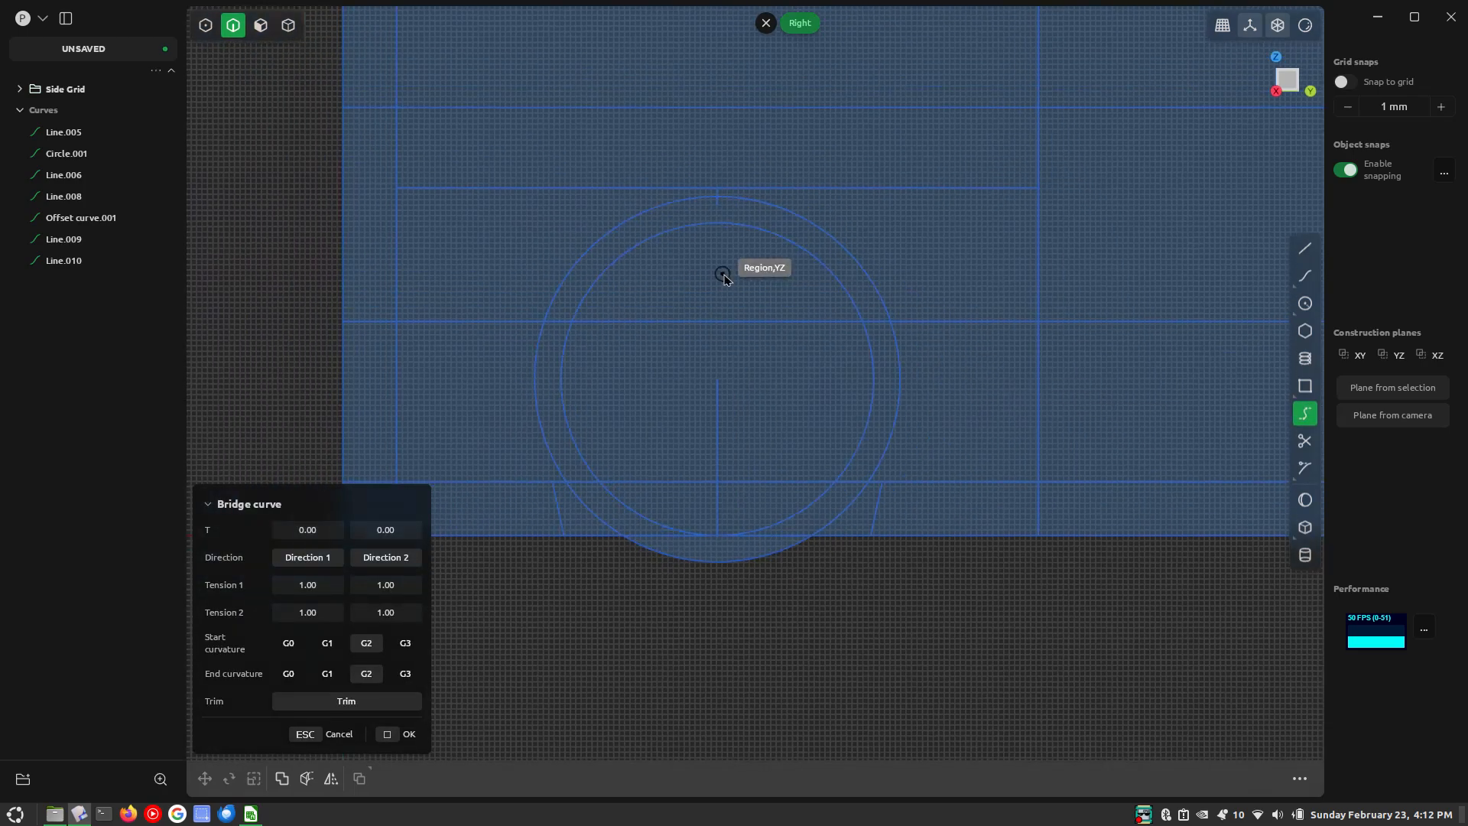
scroll(756, 288, "up", 6)
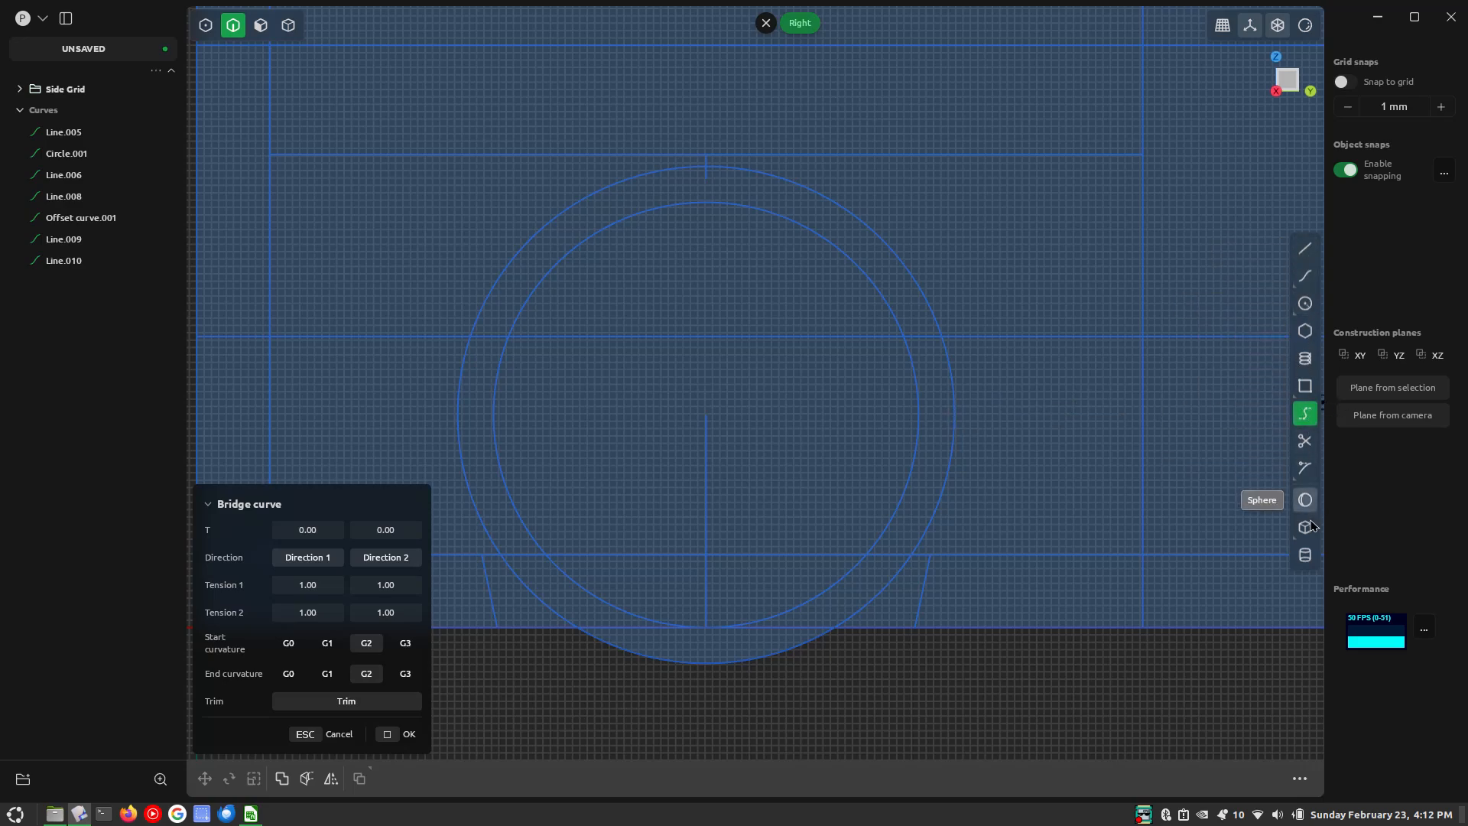
left_click(954, 416)
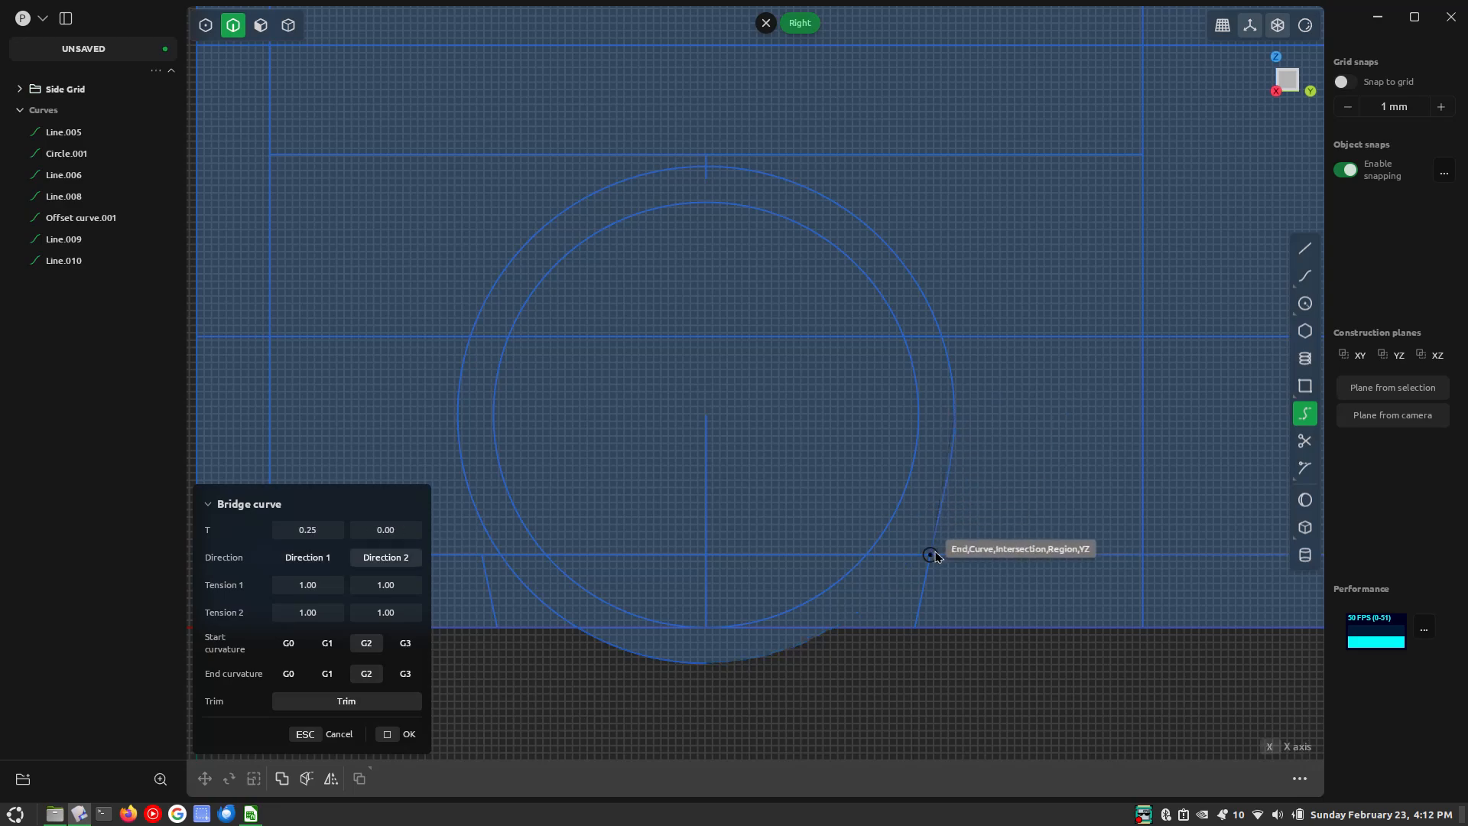
left_click(934, 557)
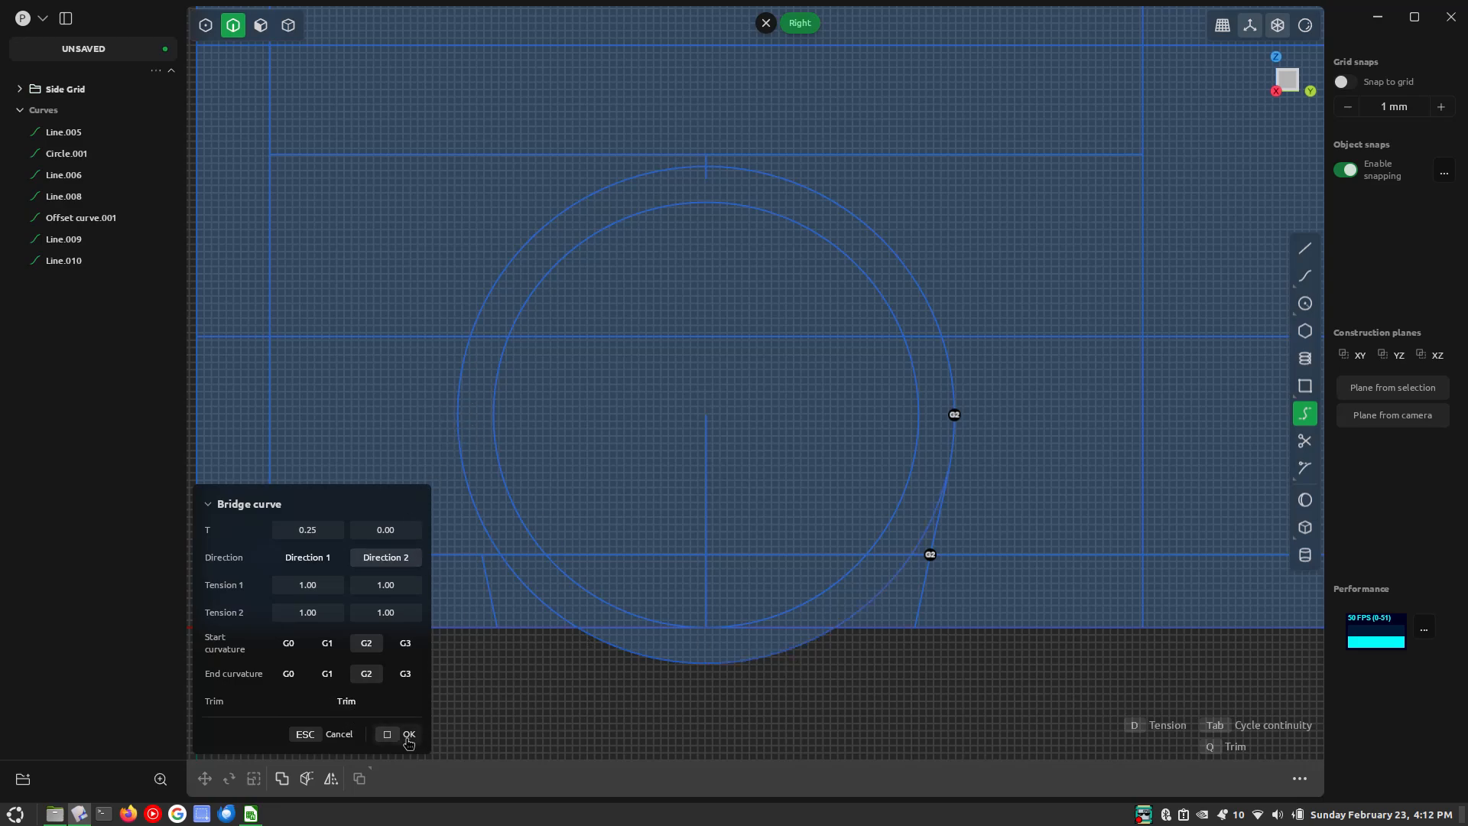
left_click(409, 736)
Bridge the outer circle's three-quarter point to the other slanted line at the raised line, with G2 curvature and trimming on
key("shift+r")
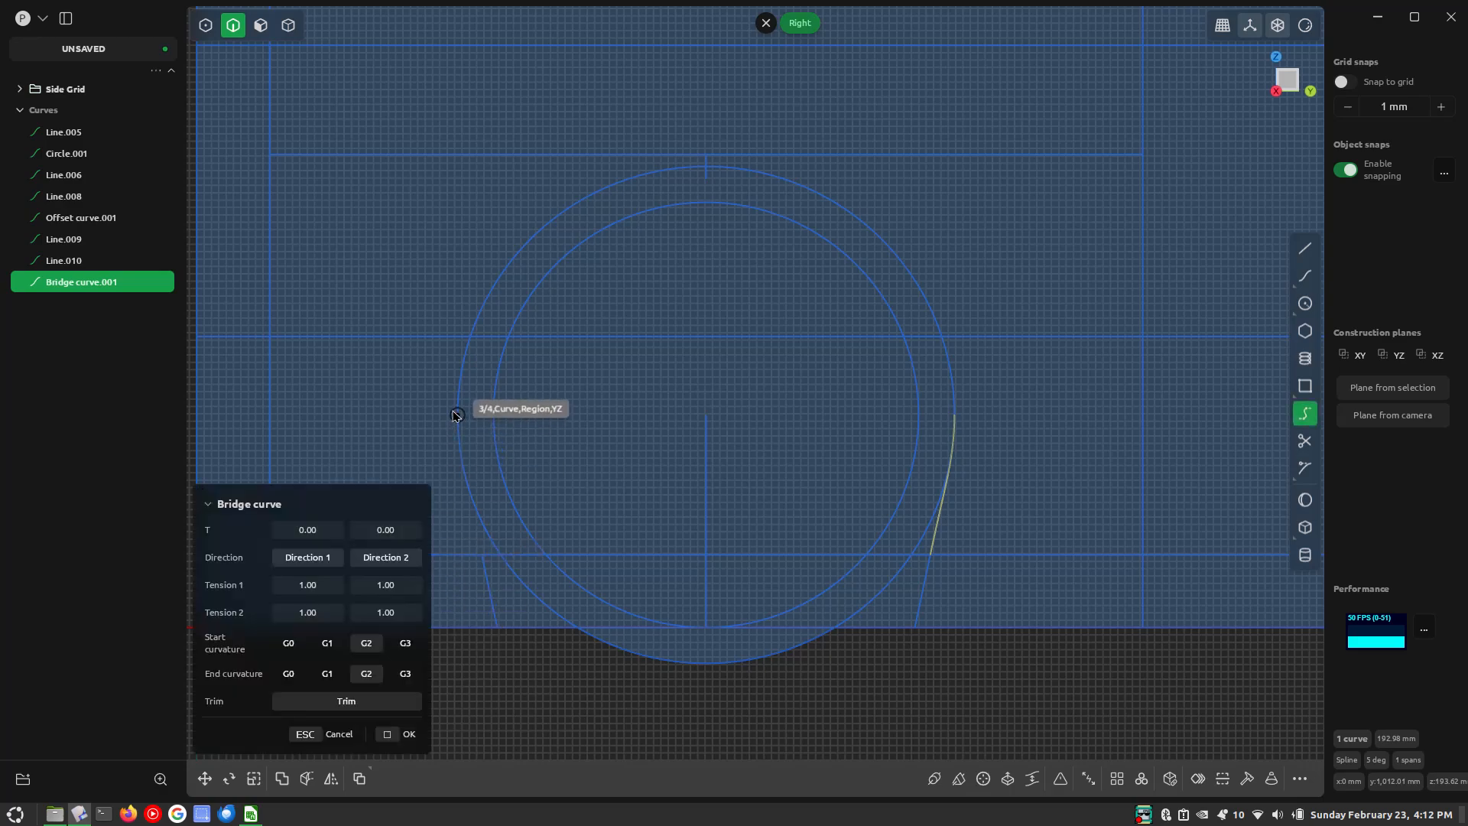
left_click(456, 415)
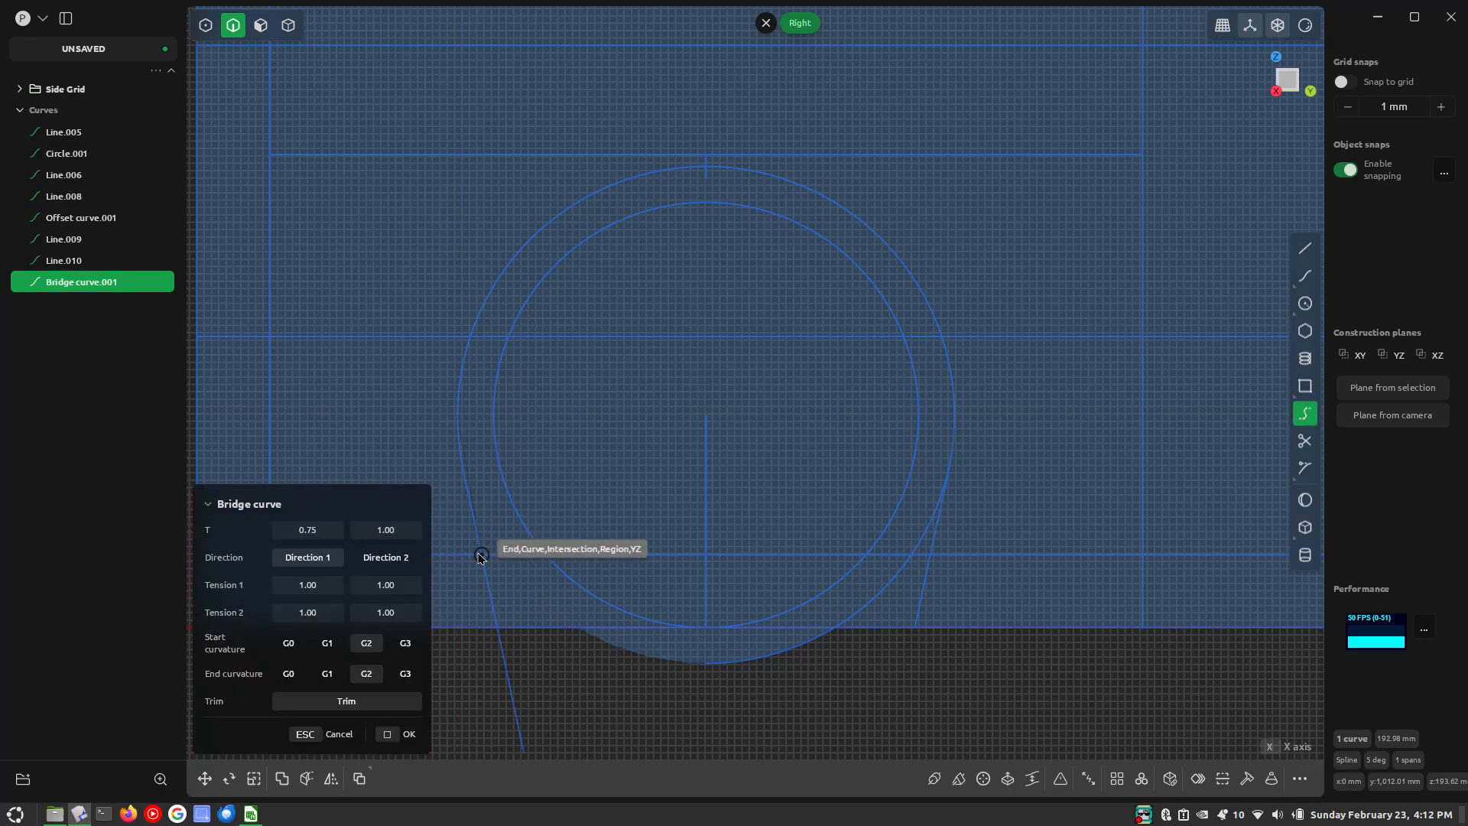
left_click(480, 557)
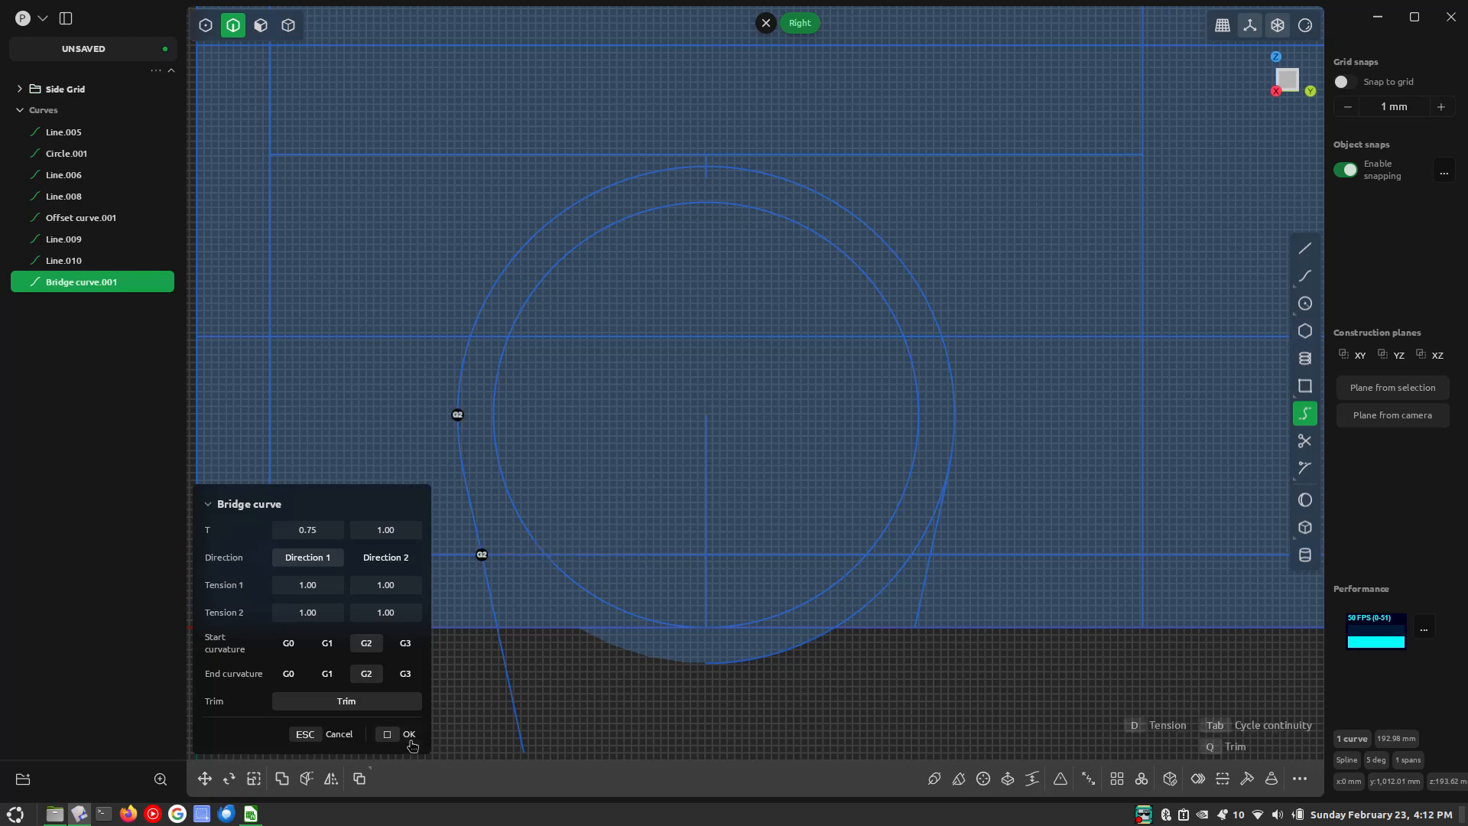
left_click(406, 734)
Trim away the leftover slanted segments and the remaining lower arc of the outer circle beneath the bridge curves
key("t")
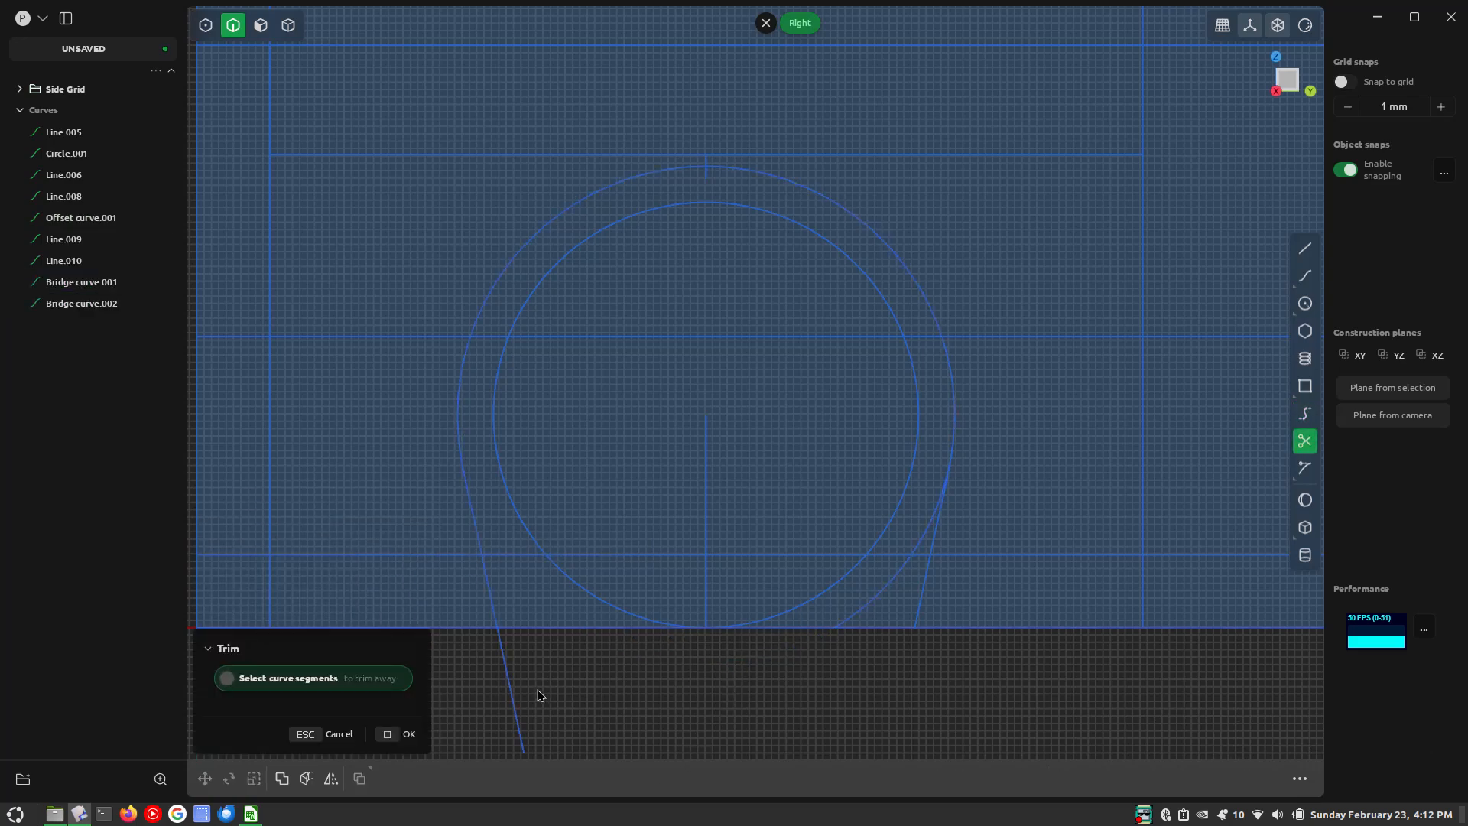
left_click(485, 598)
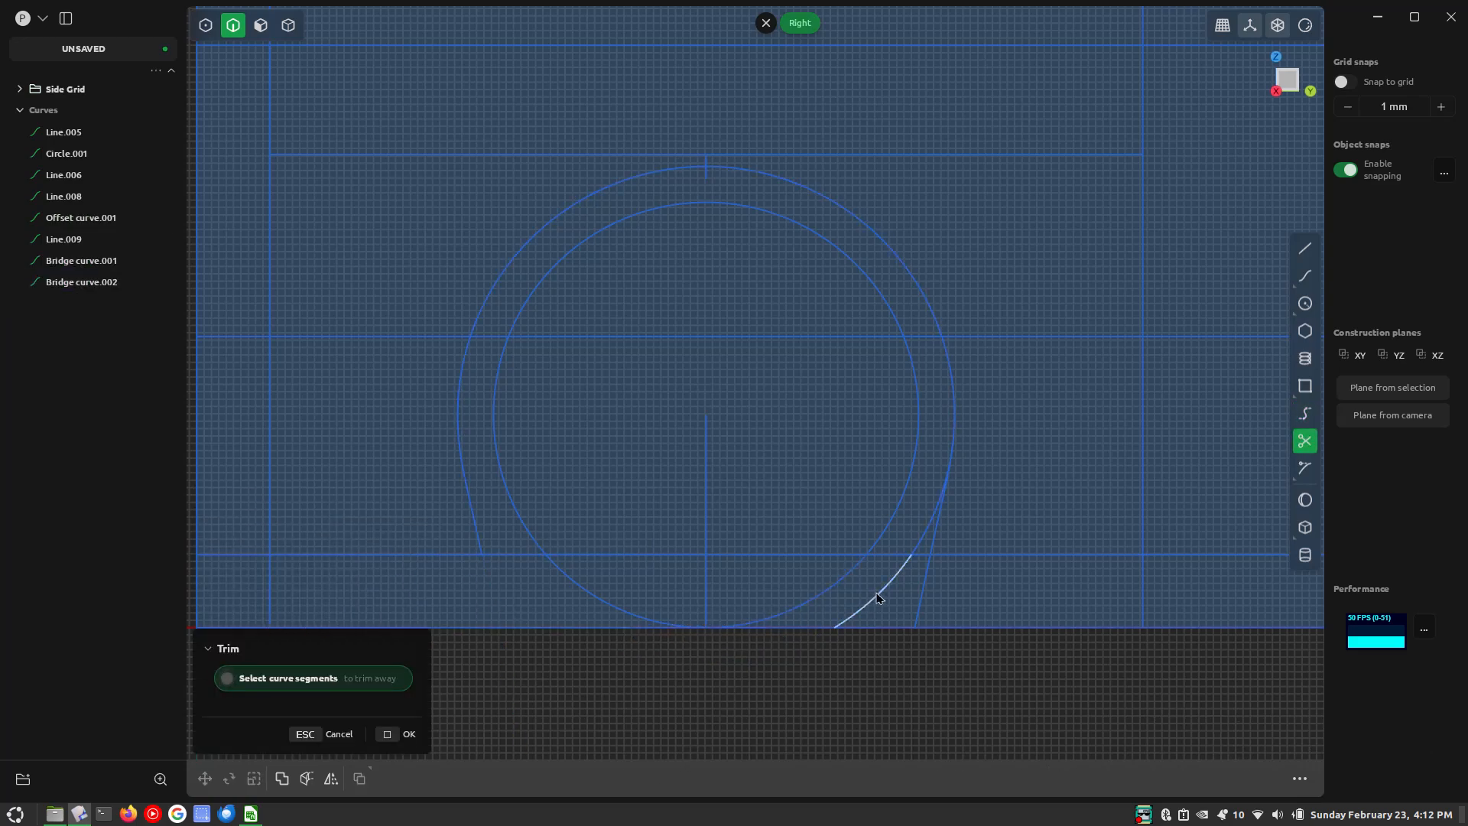
left_click(923, 584)
left_click(396, 733)
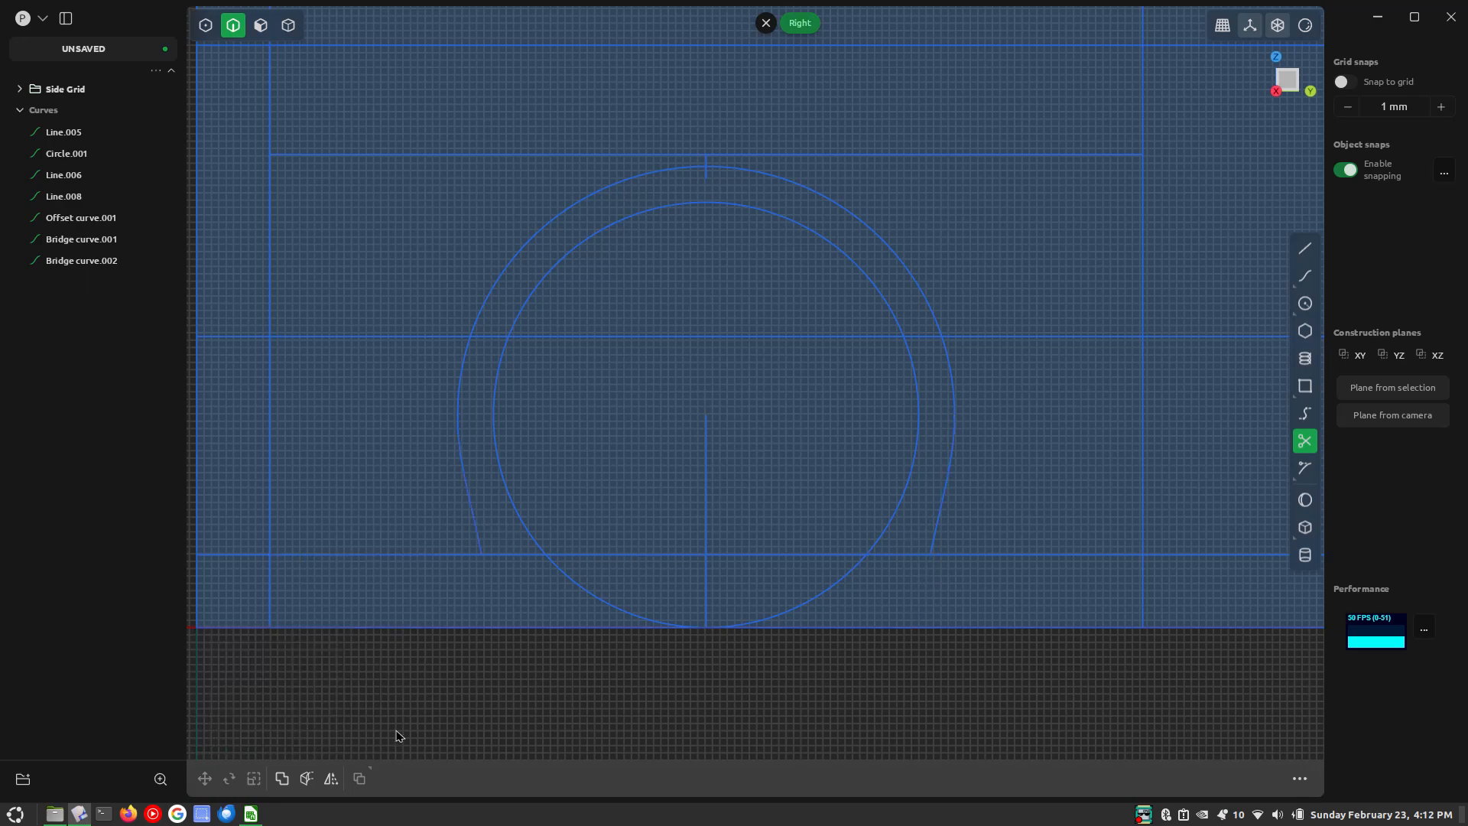
Join the outer arc and both bridge curves into a single wheel-arch curve
left_click(455, 470)
left_click(459, 387)
left_click(945, 440)
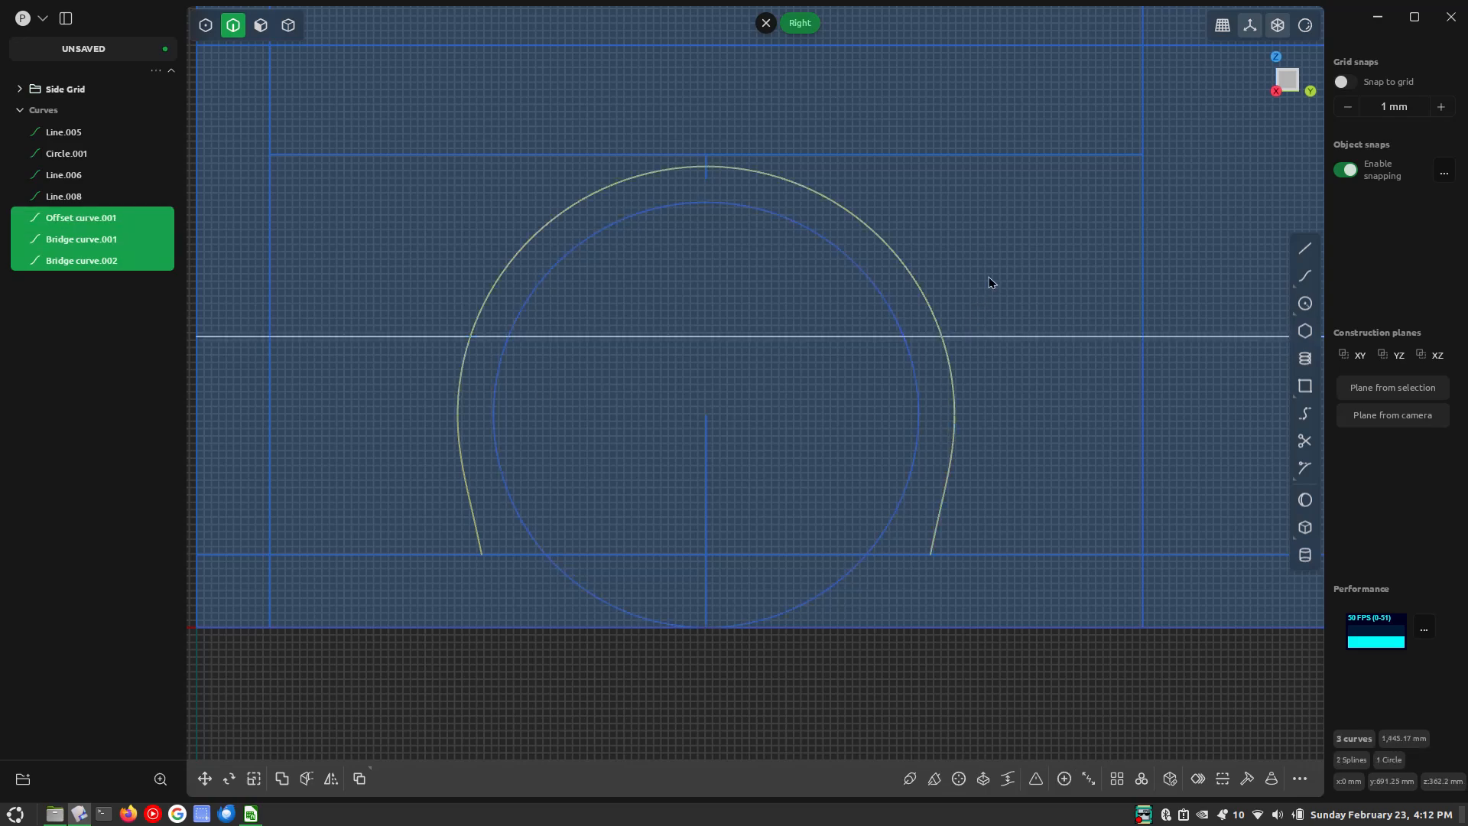
key("j")
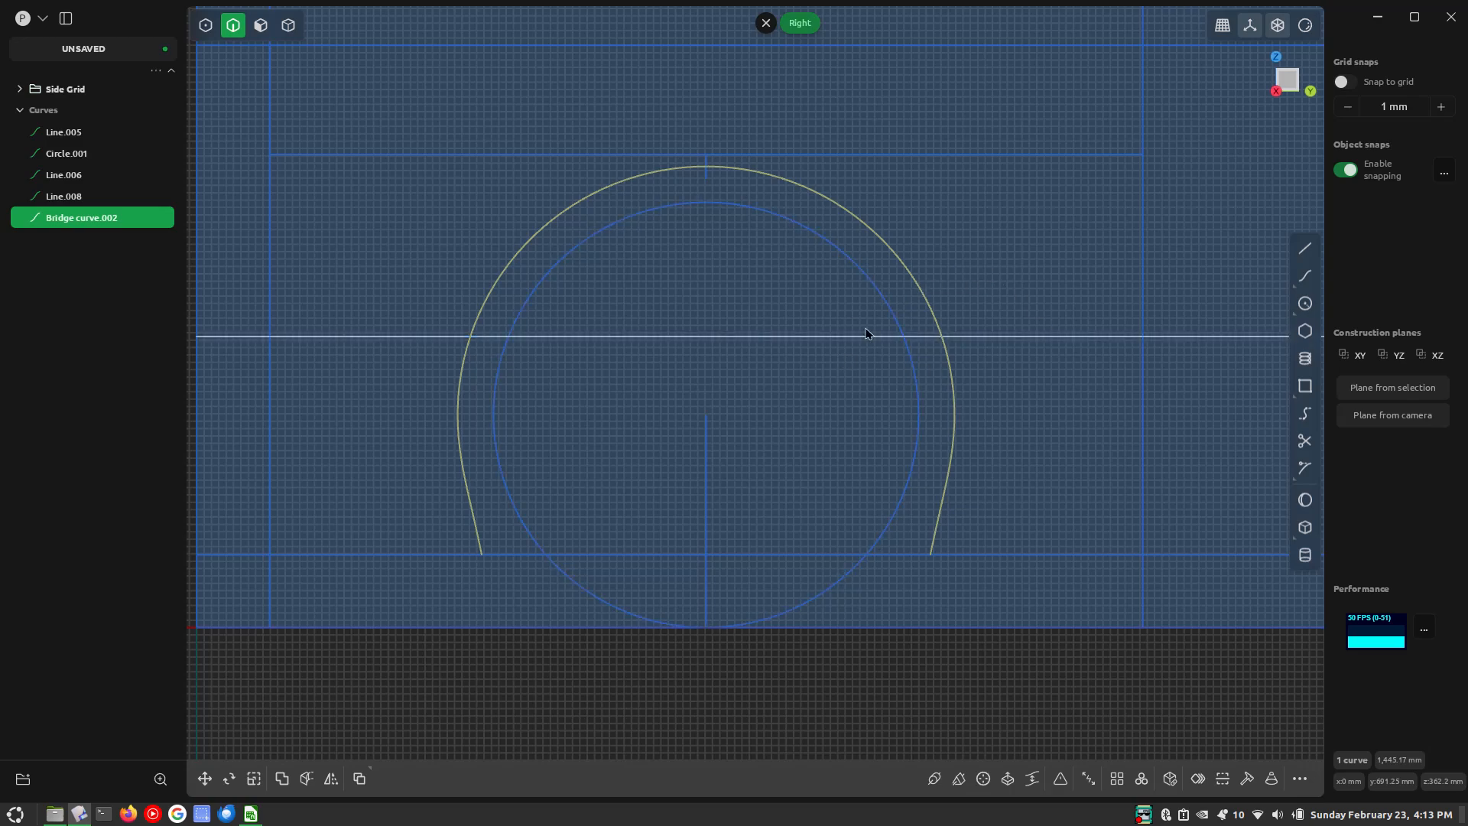
Start rebuilding the joined wheel-arch curve using the point-count method
key("u")
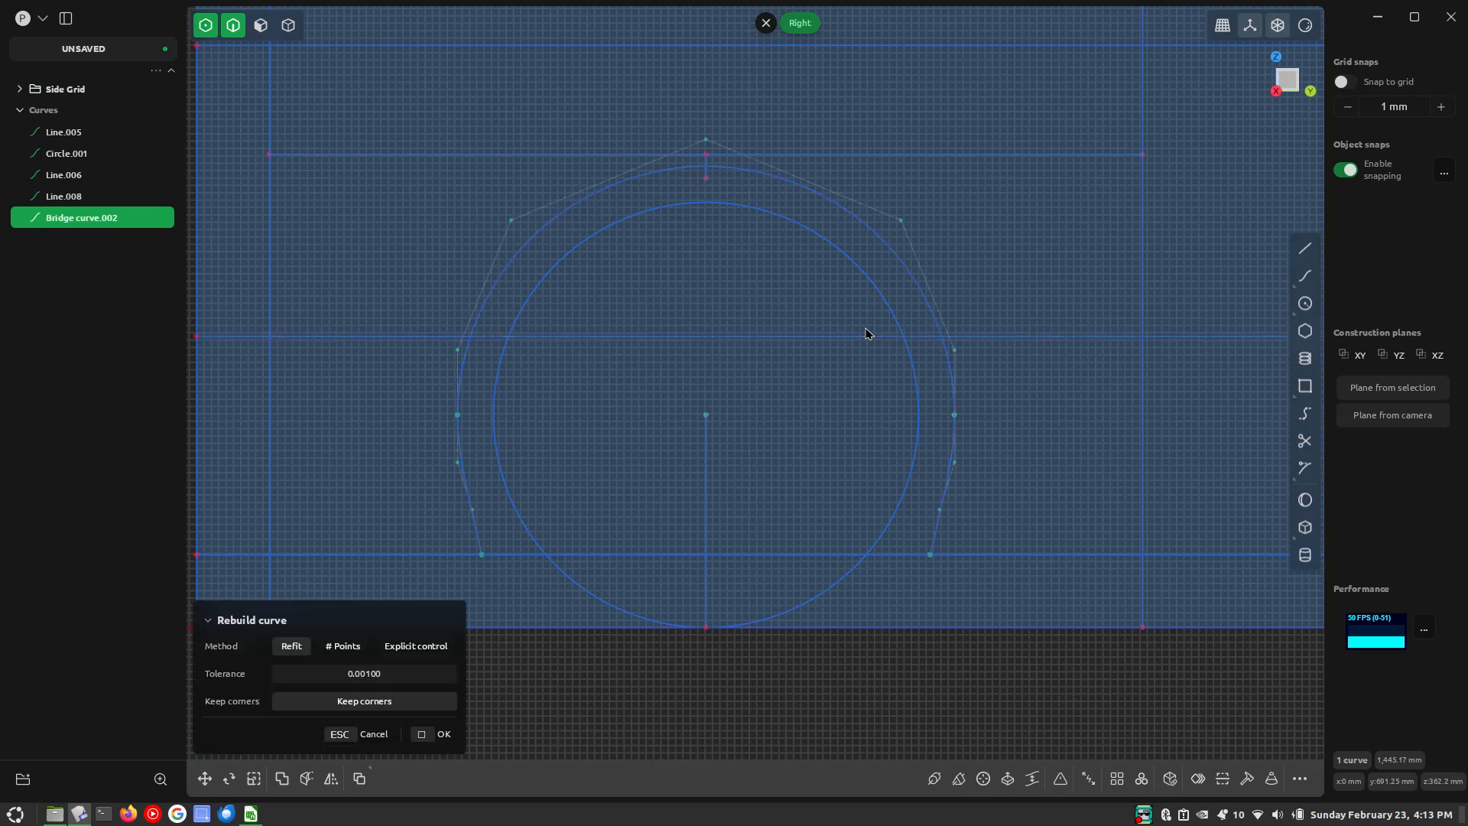
left_click(331, 650)
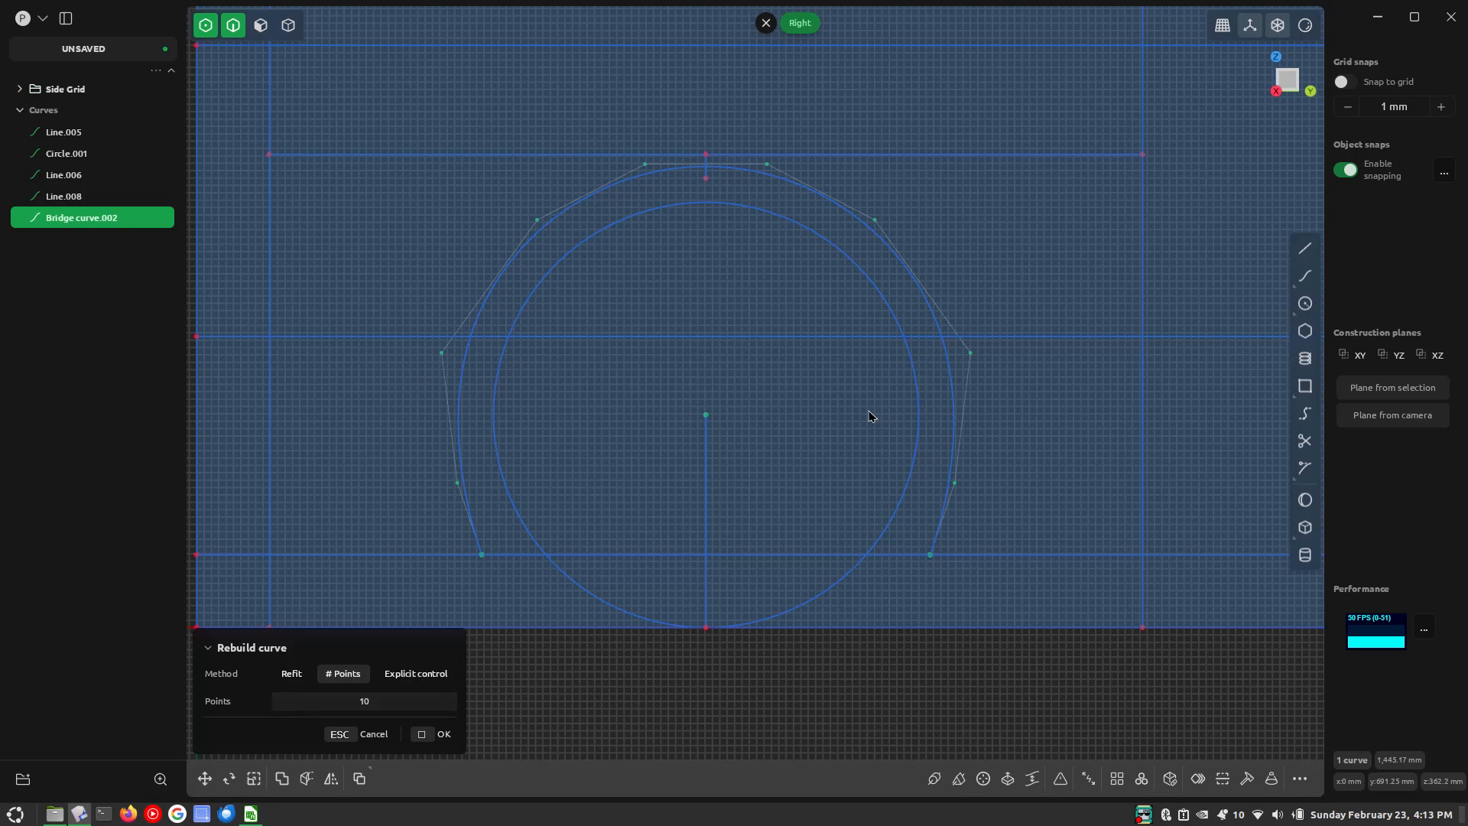
scroll(936, 583, "up", 2)
scroll(479, 535, "down", 1)
scroll(514, 517, "up", 2)
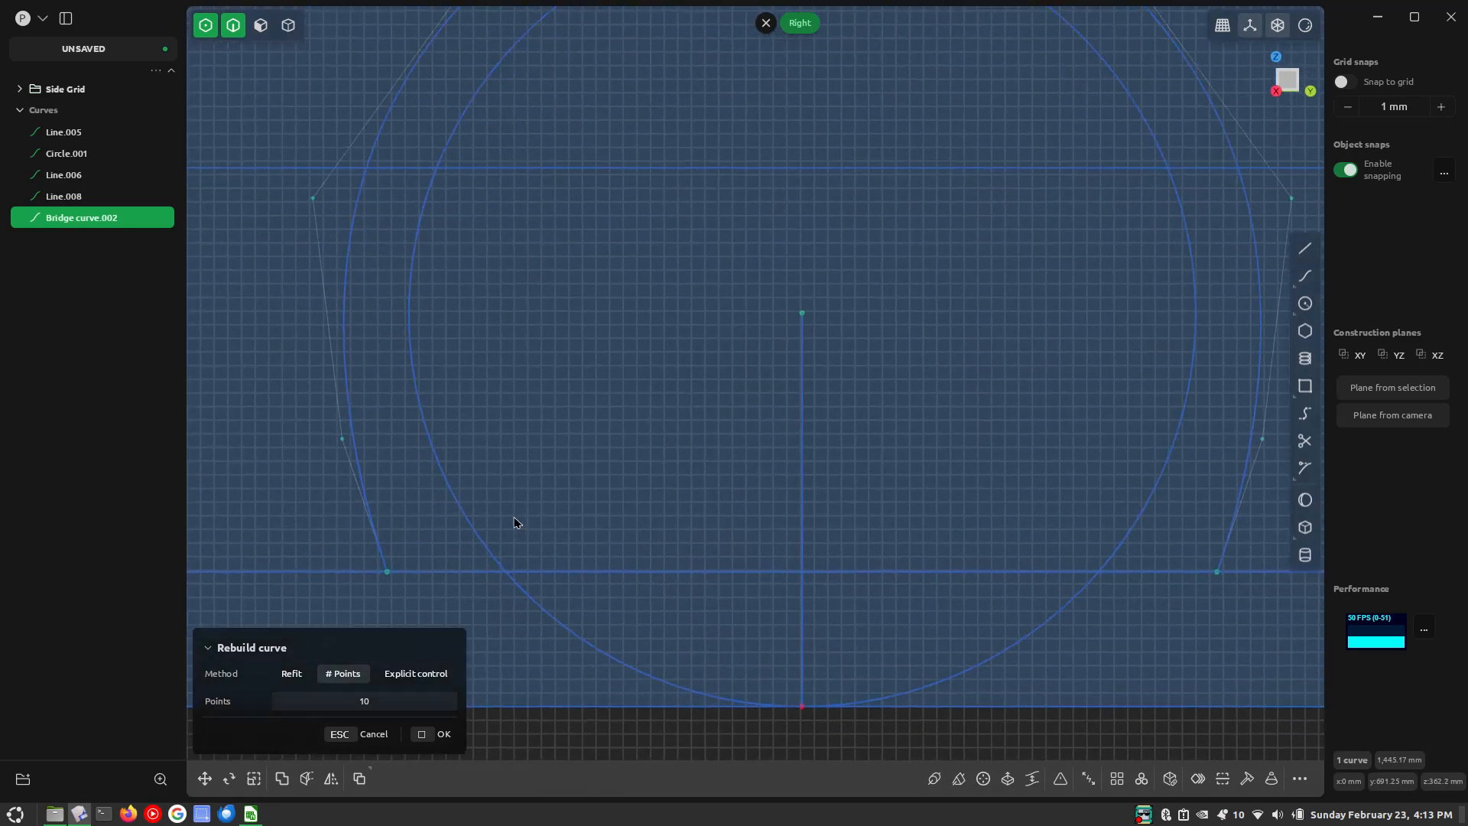
scroll(613, 563, "down", 3)
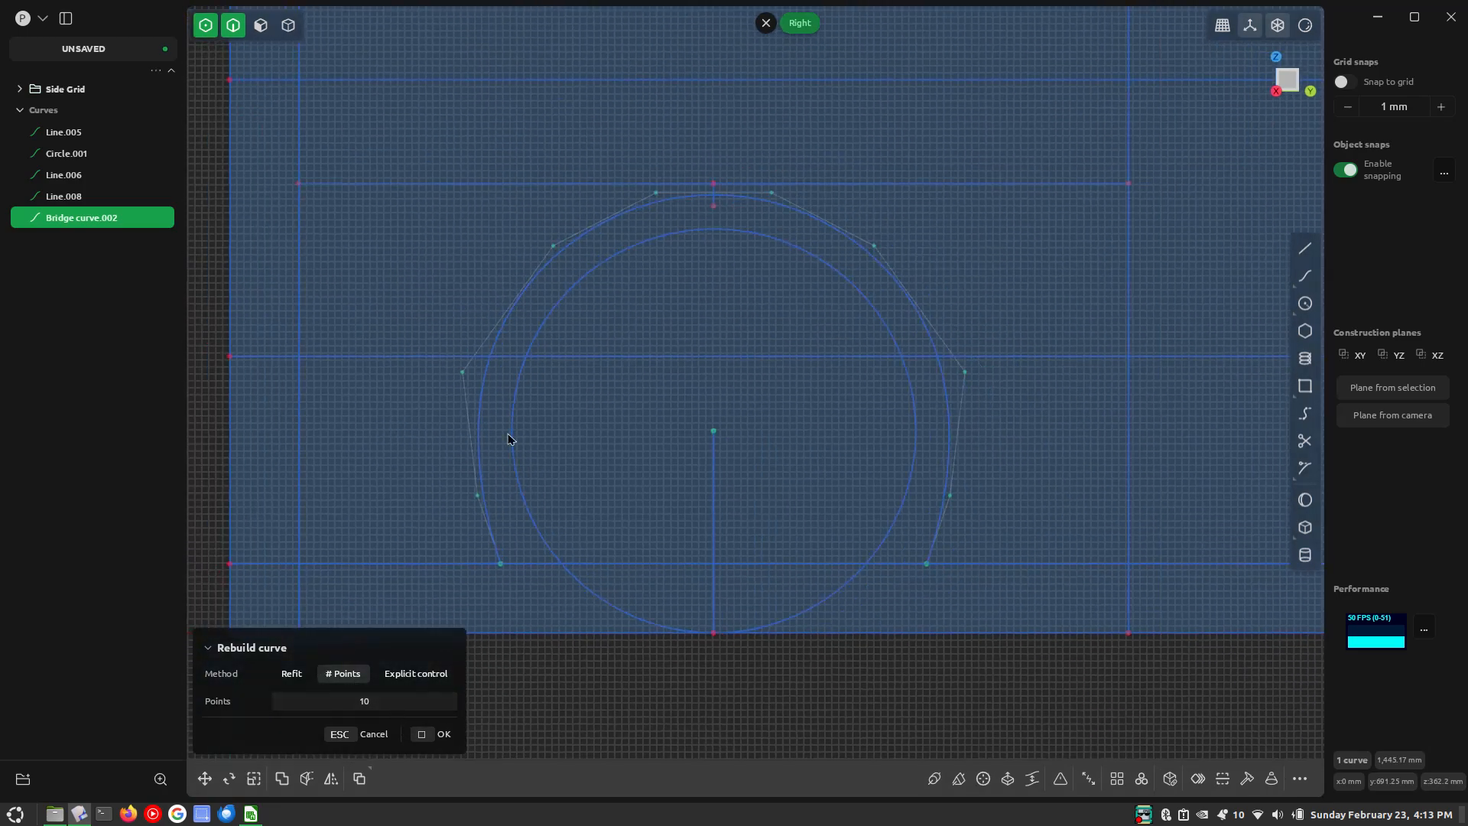
Try 8 points for the wheel-arch rebuild, and complete the rebuild with 10 points
left_click(399, 703)
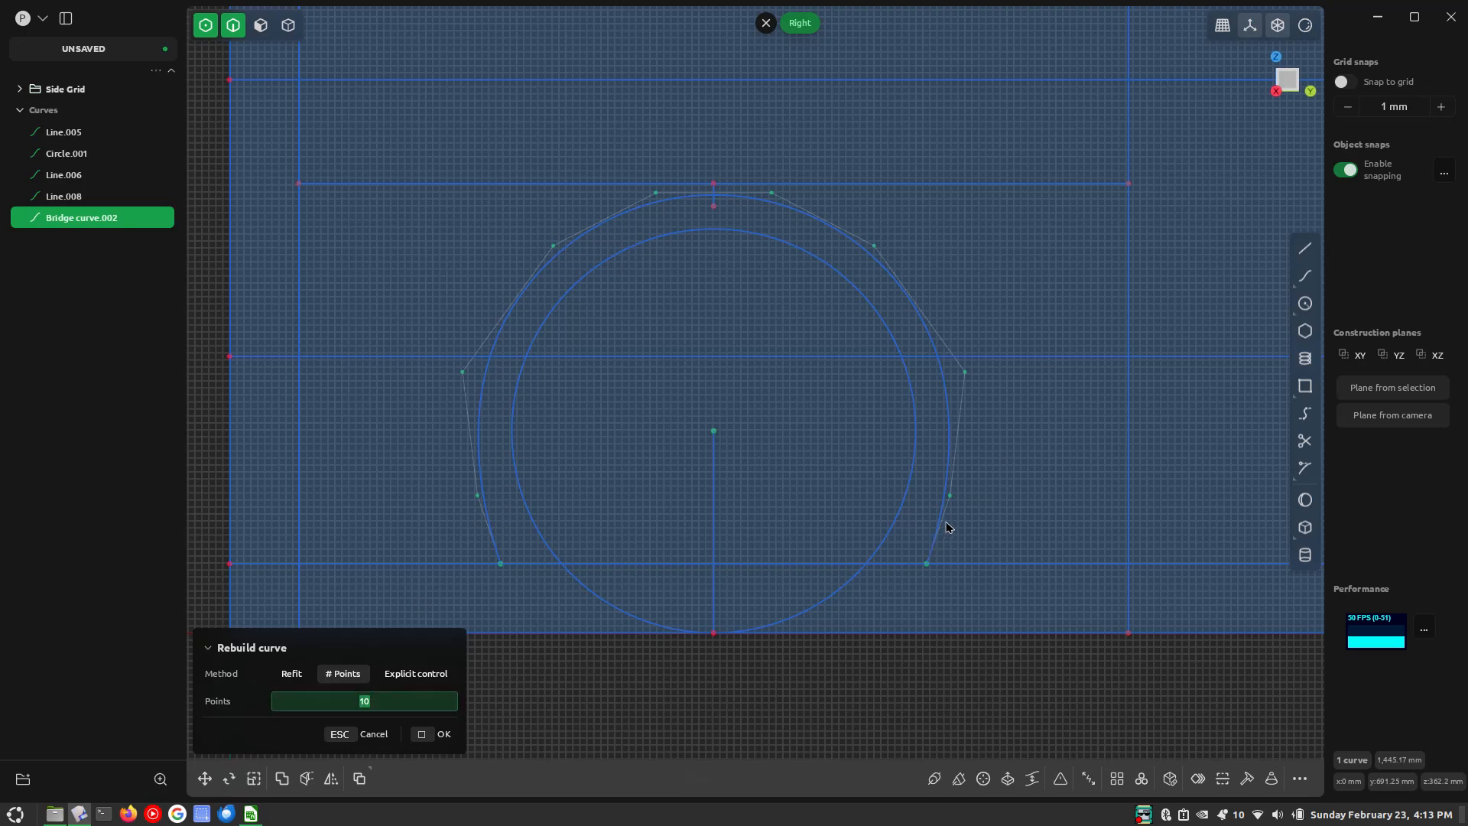
scroll(945, 480, "up", 5)
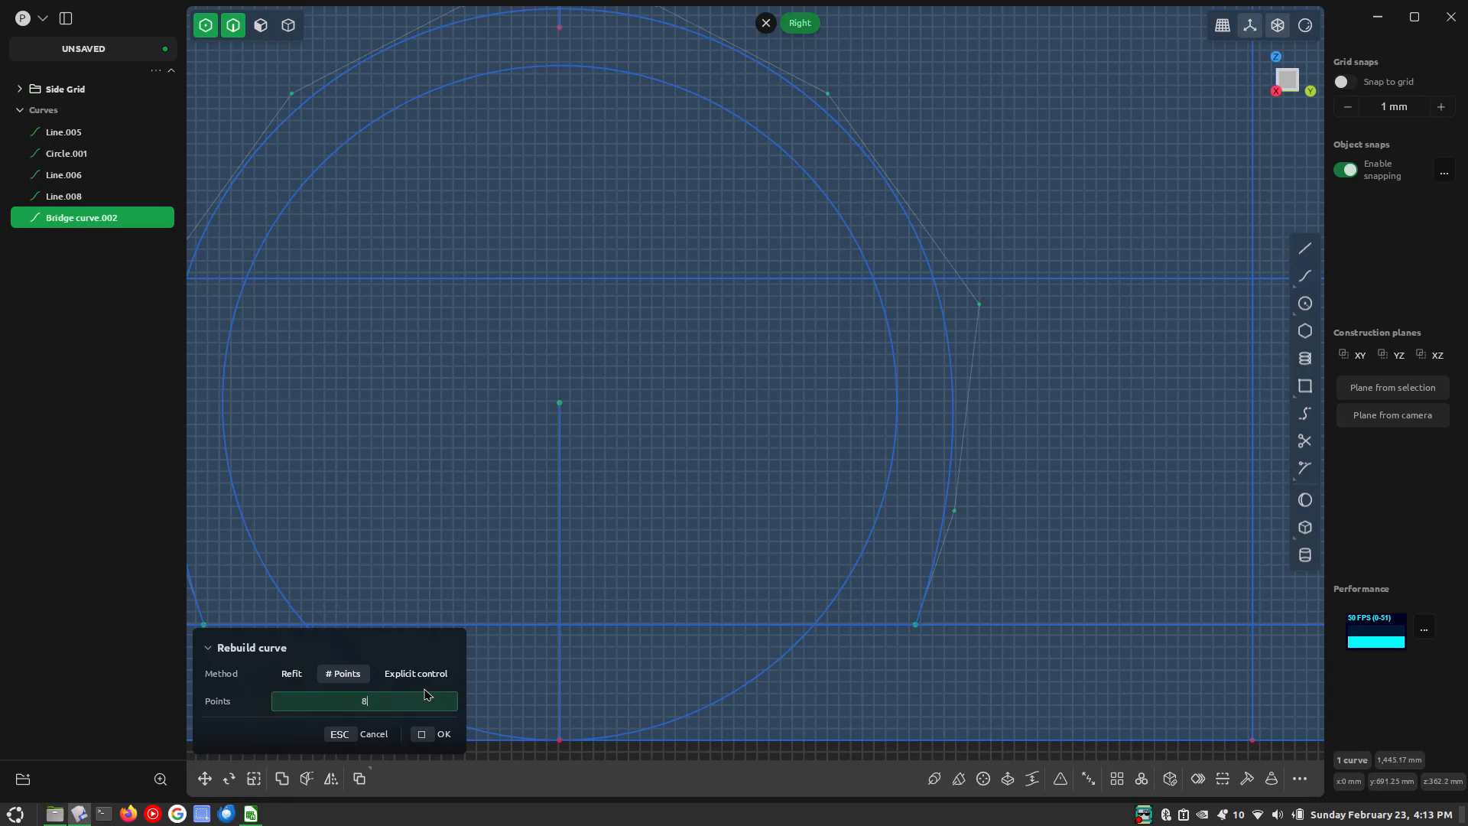
key("Return")
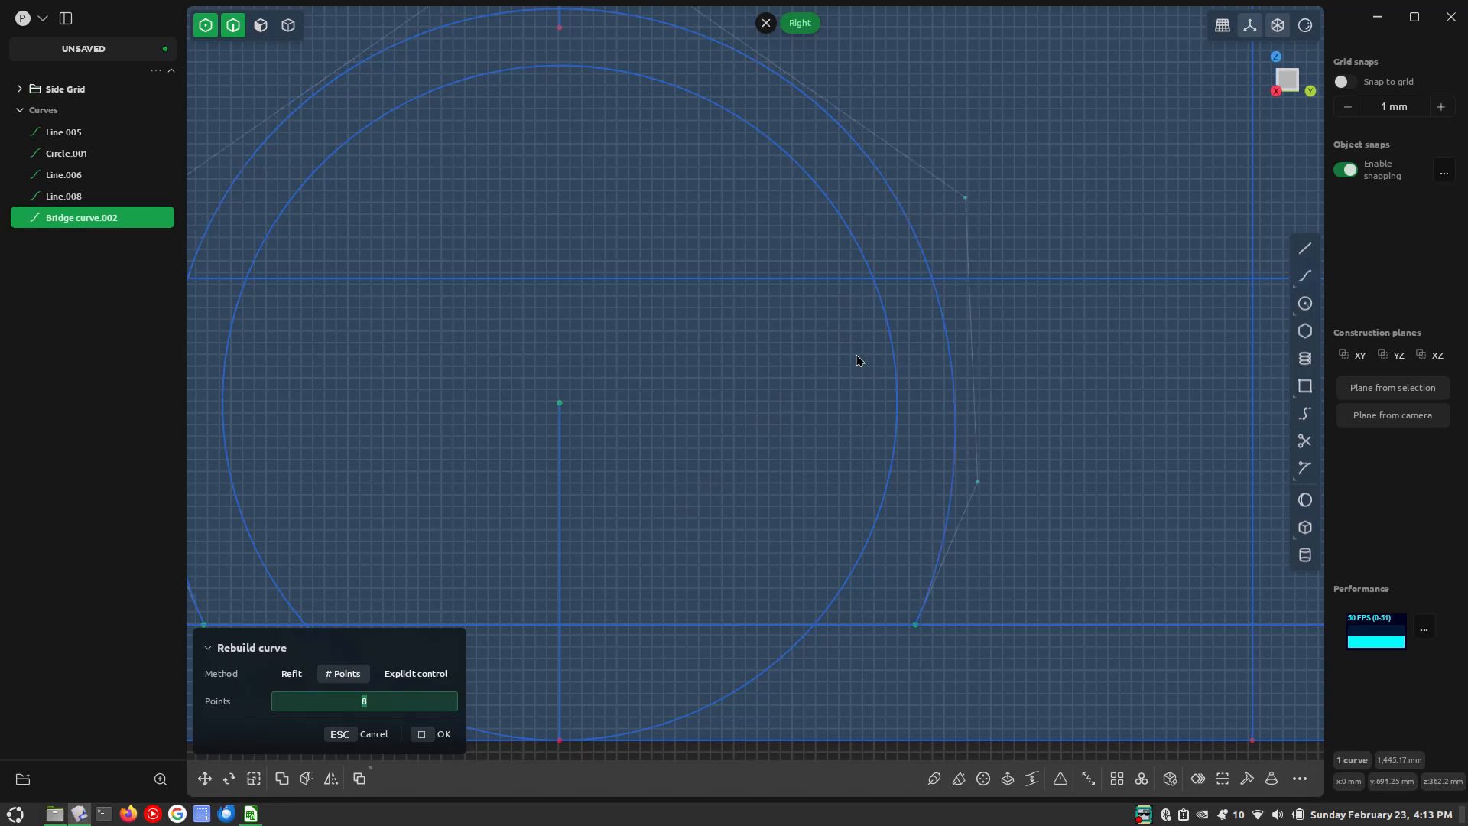
scroll(944, 500, "down", 2)
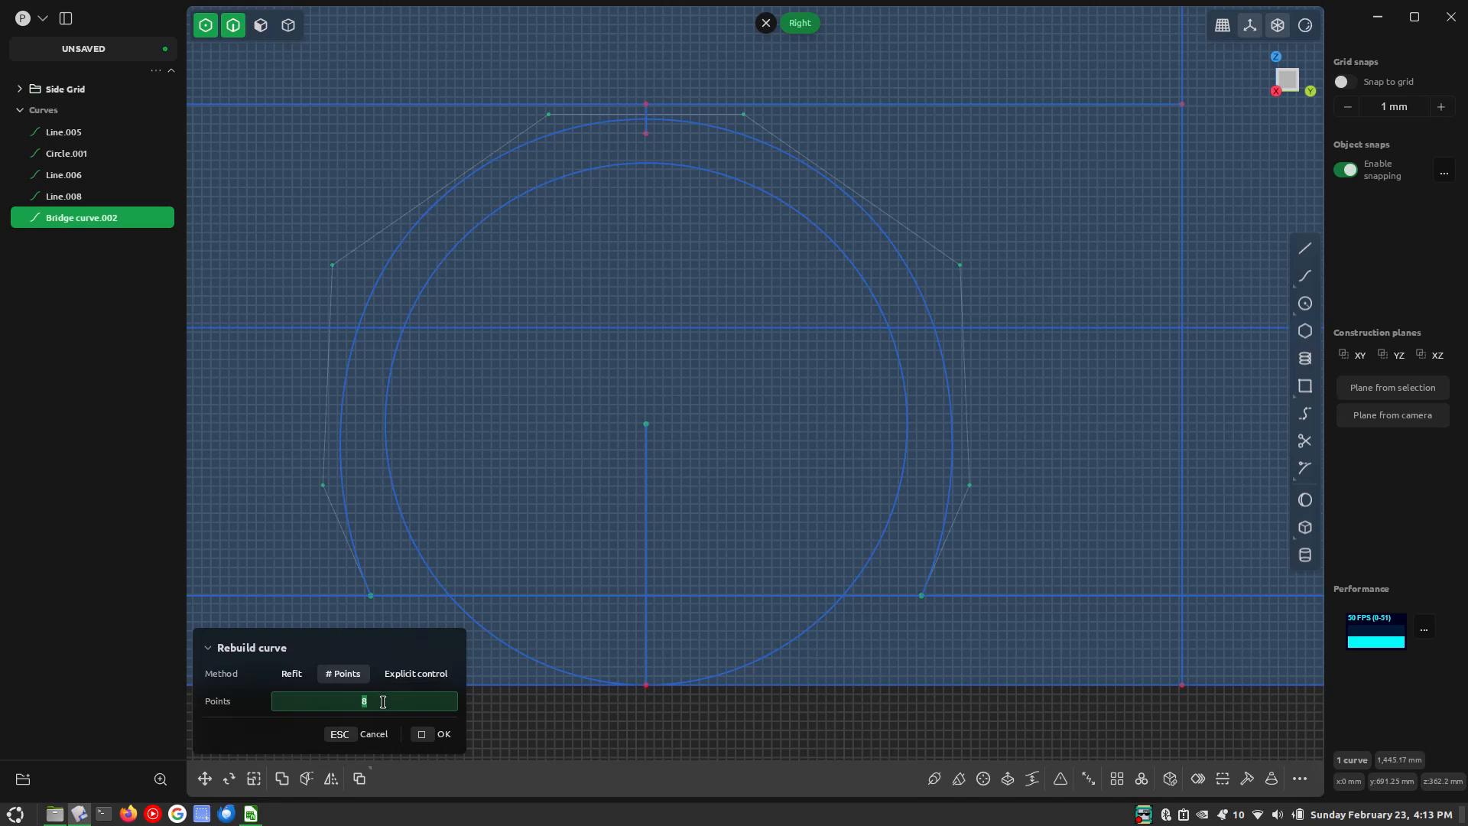
key("Return")
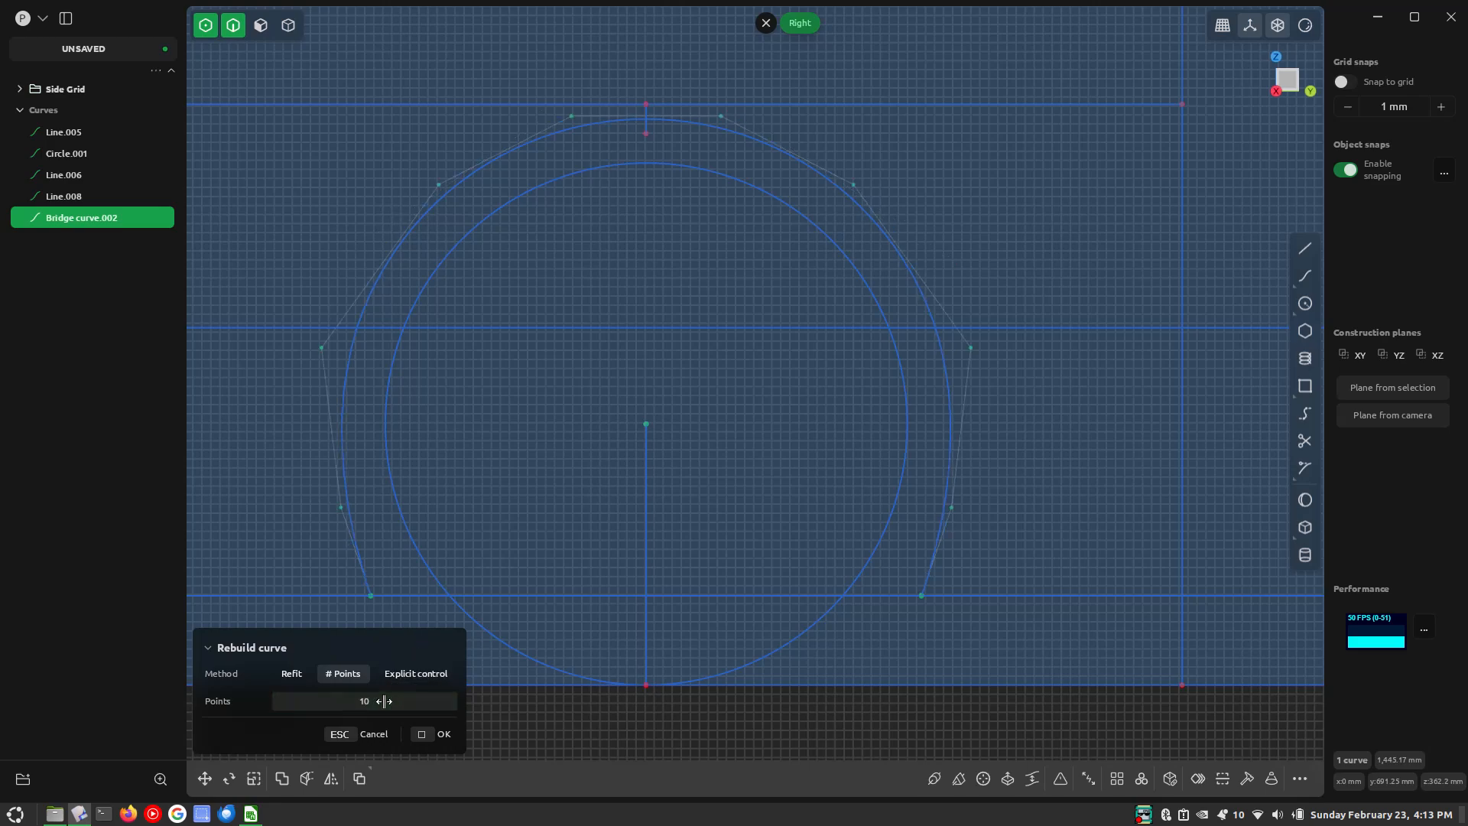
key("Return")
Offset the rebuilt wheel-arch curve outward by about 16 mm, up to the upper end of the short vertical line
scroll(640, 223, "up", 5)
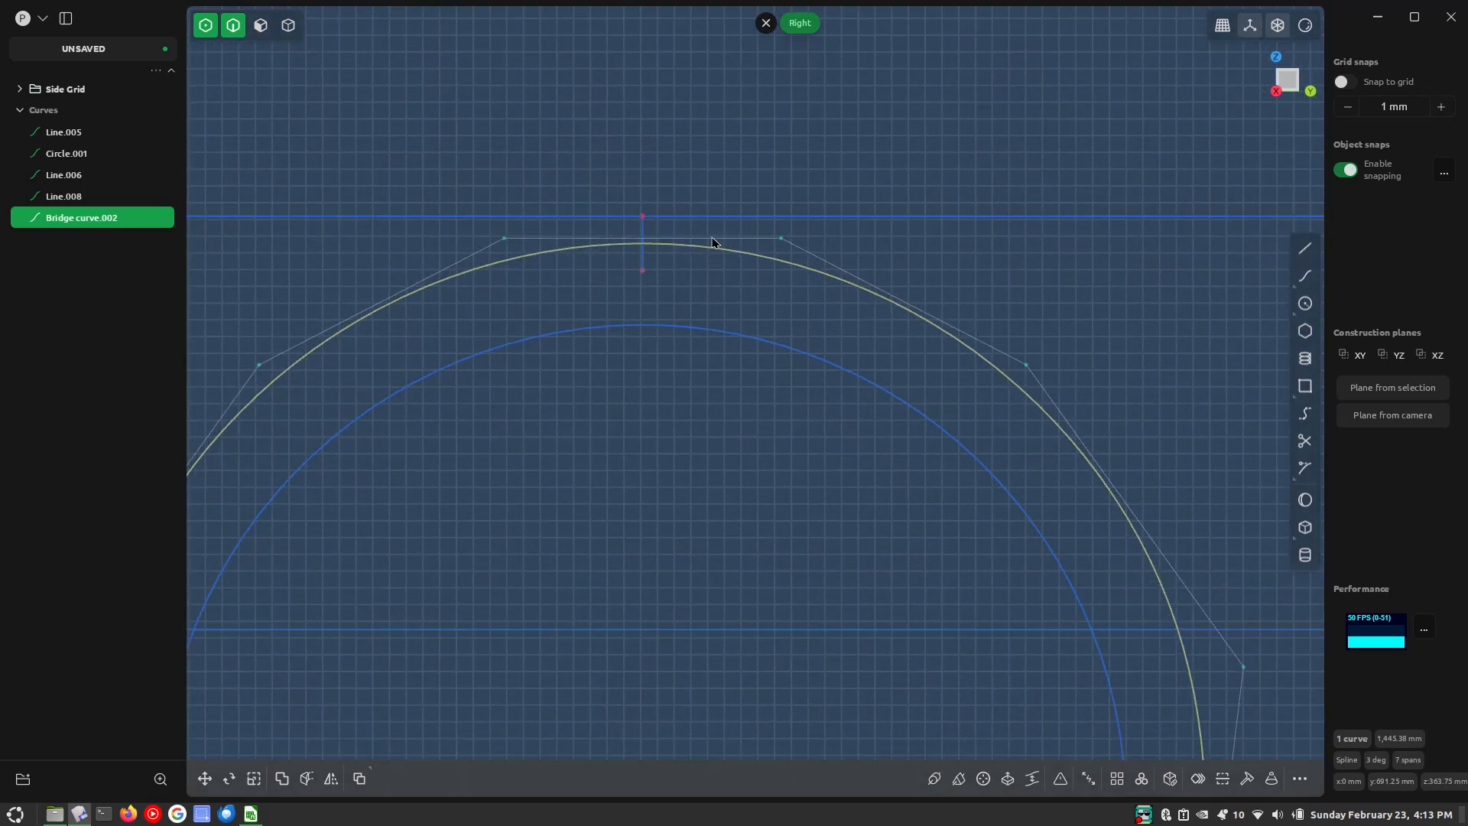
key("o")
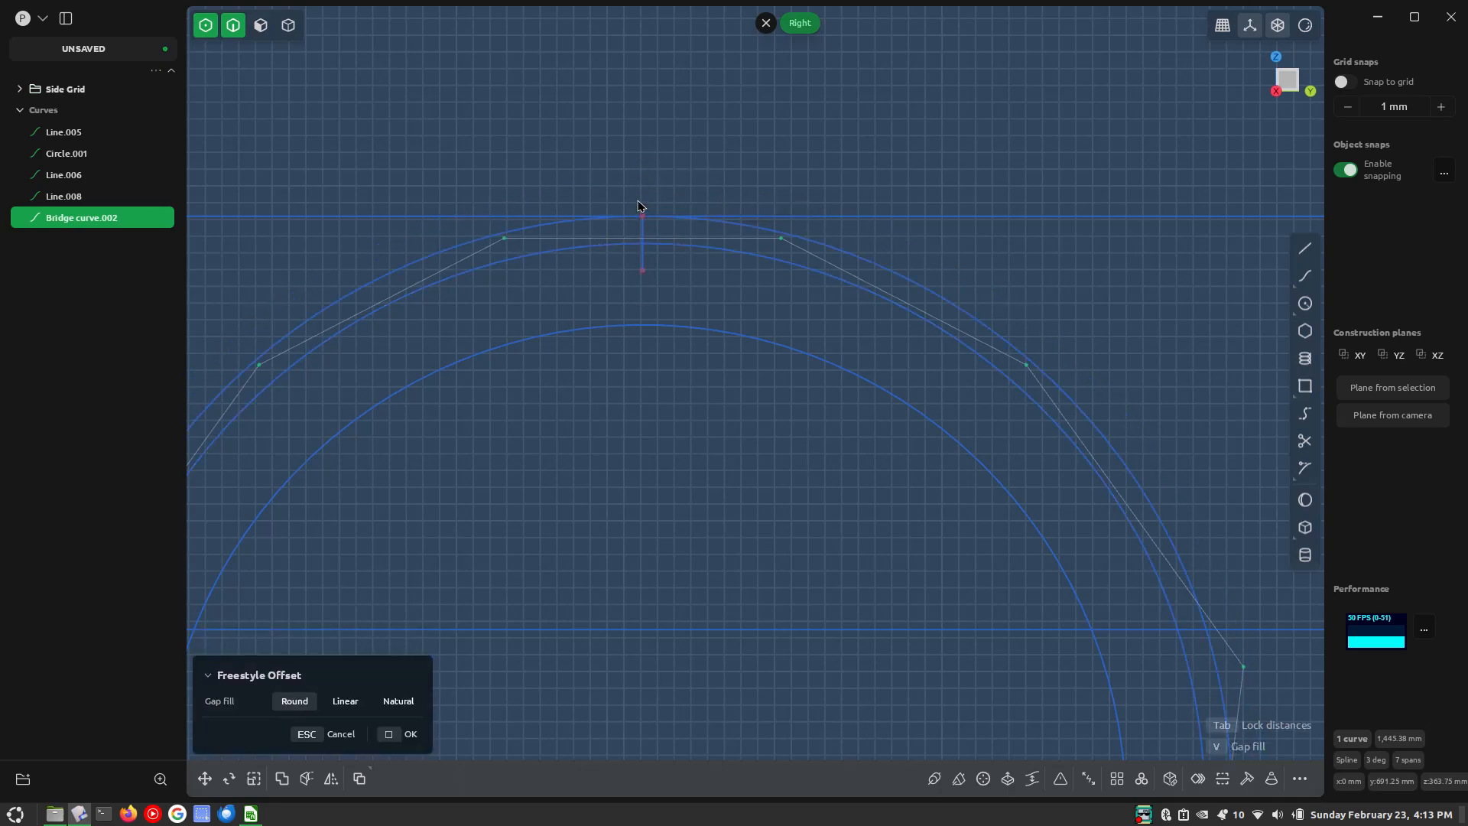
left_click(606, 200)
scroll(646, 207, "down", 4)
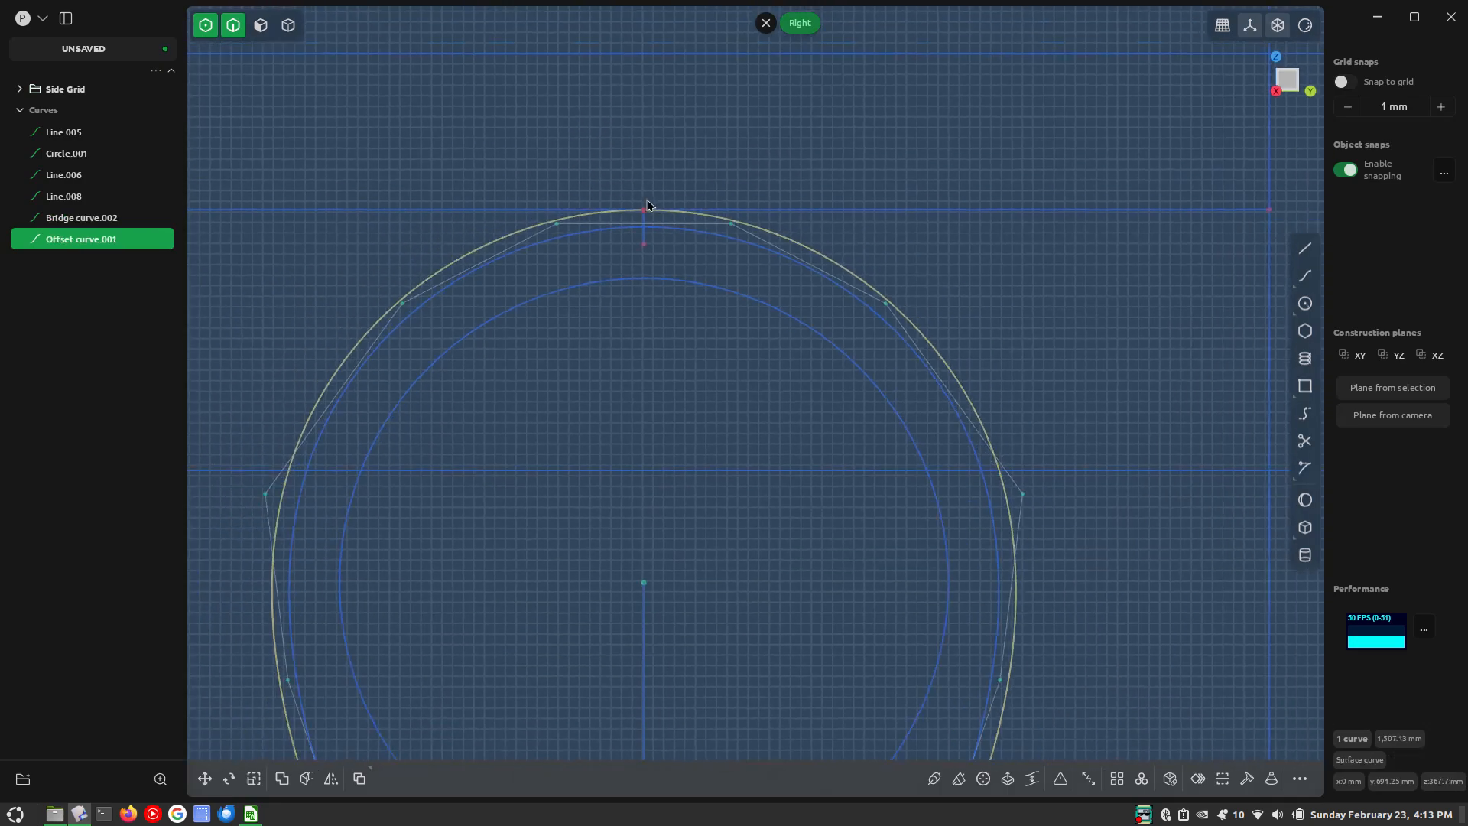
Measure the gaps at the arch's crown from the inner arch curve to the wheel circle and to the offset curve
scroll(657, 218, "up", 5)
key("l")
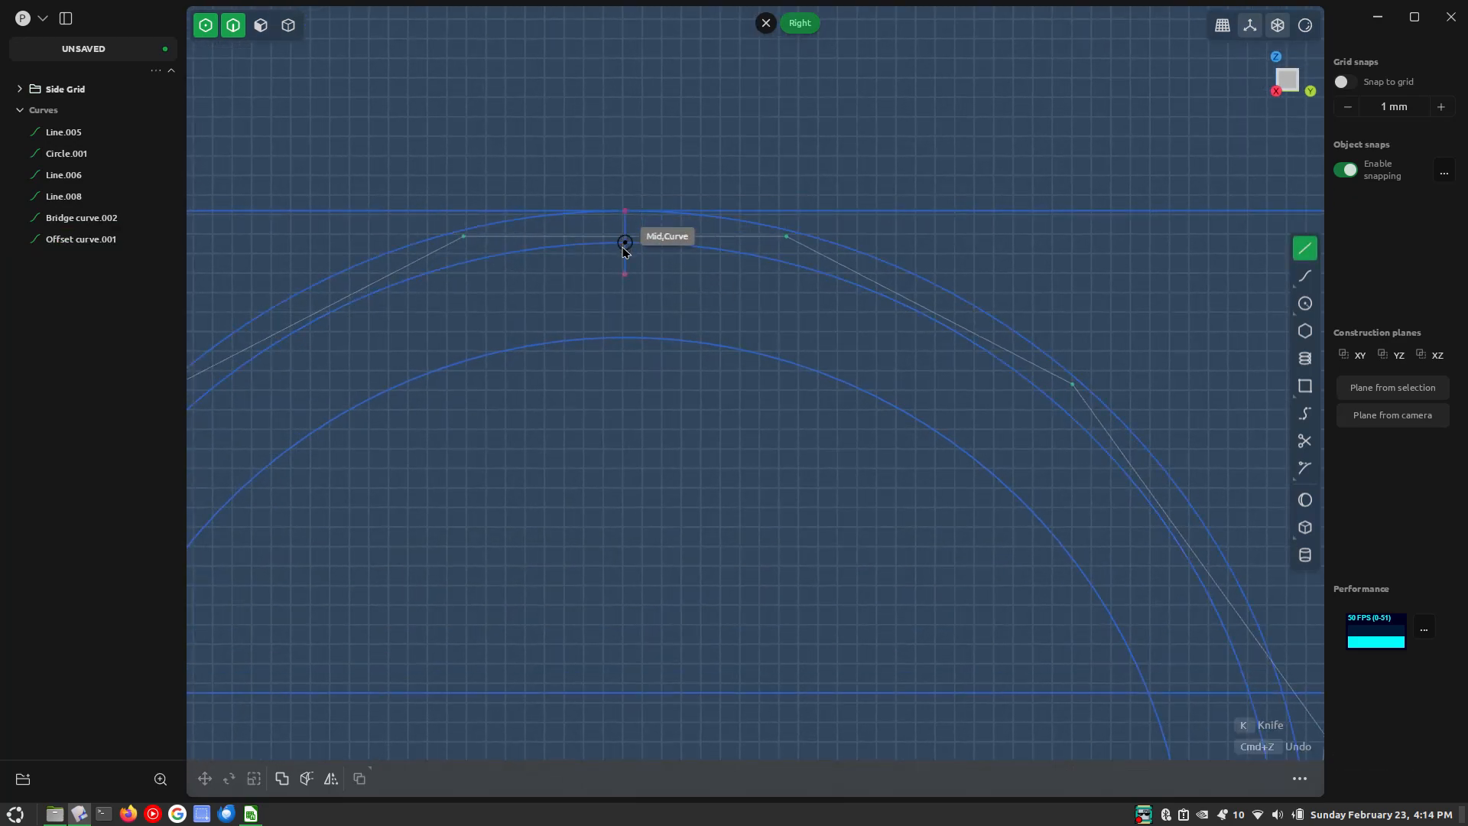
left_click(625, 243)
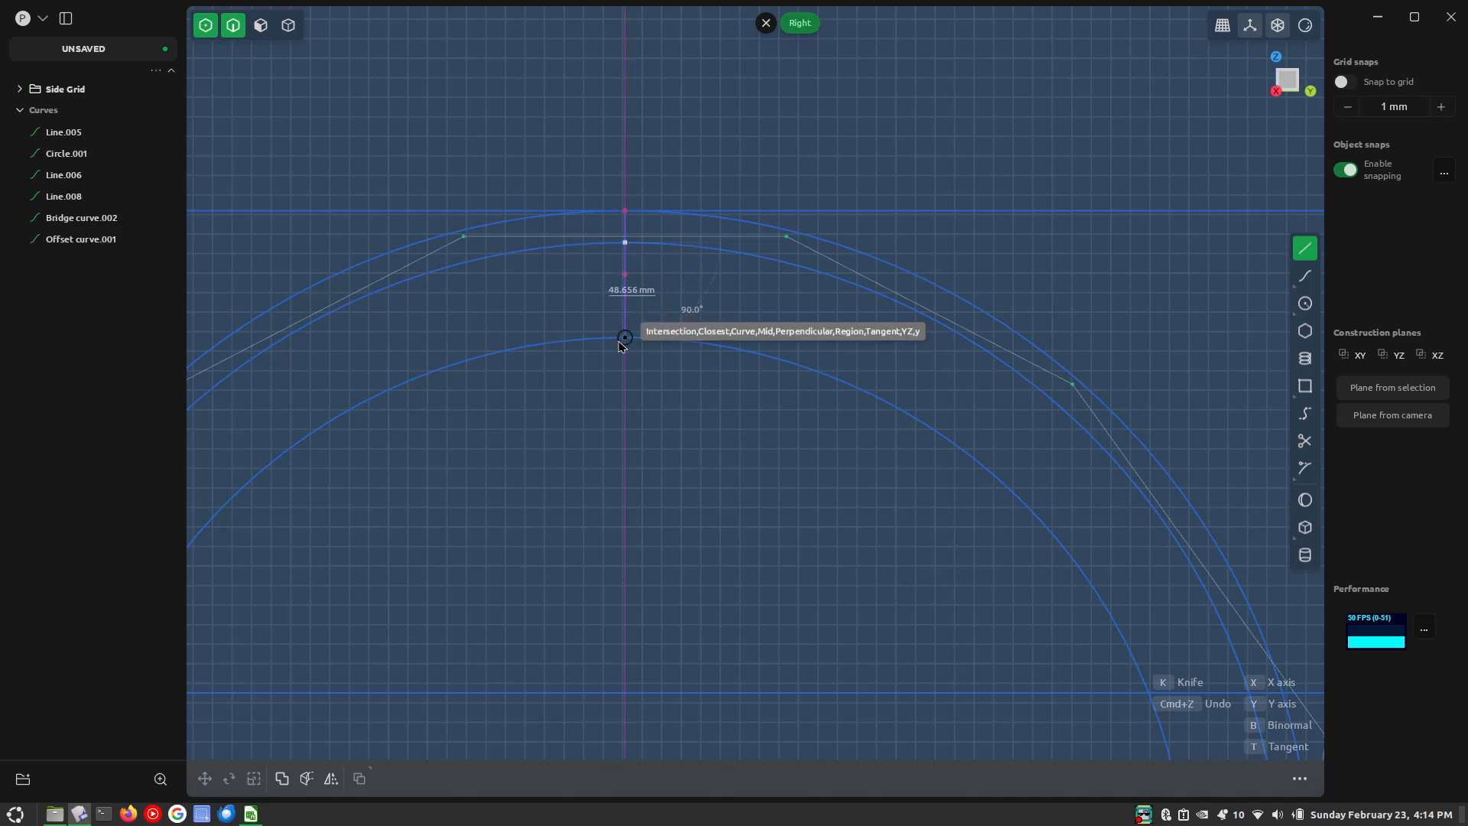
key("Escape")
key("shift+r")
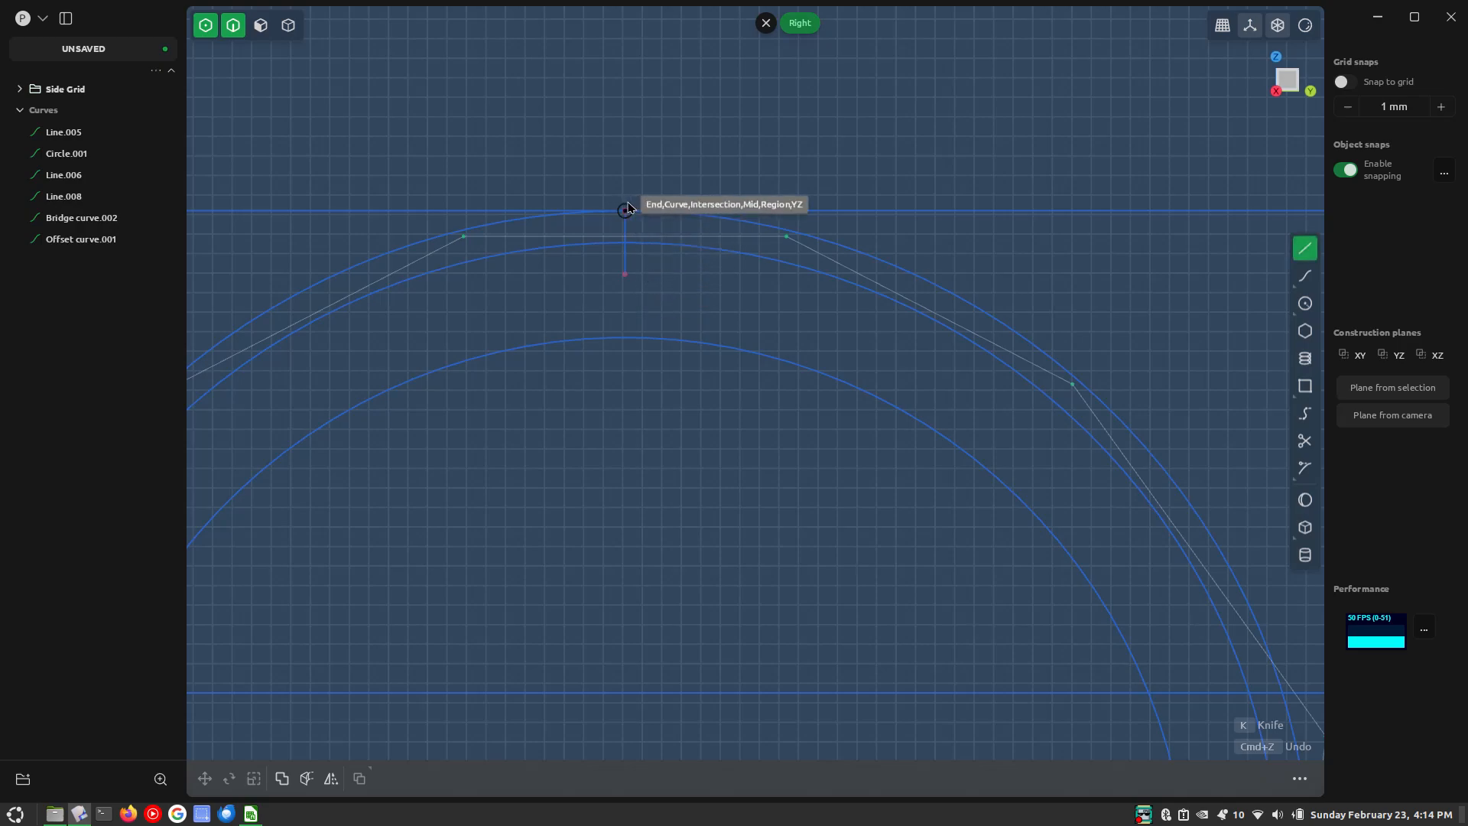
left_click(625, 210)
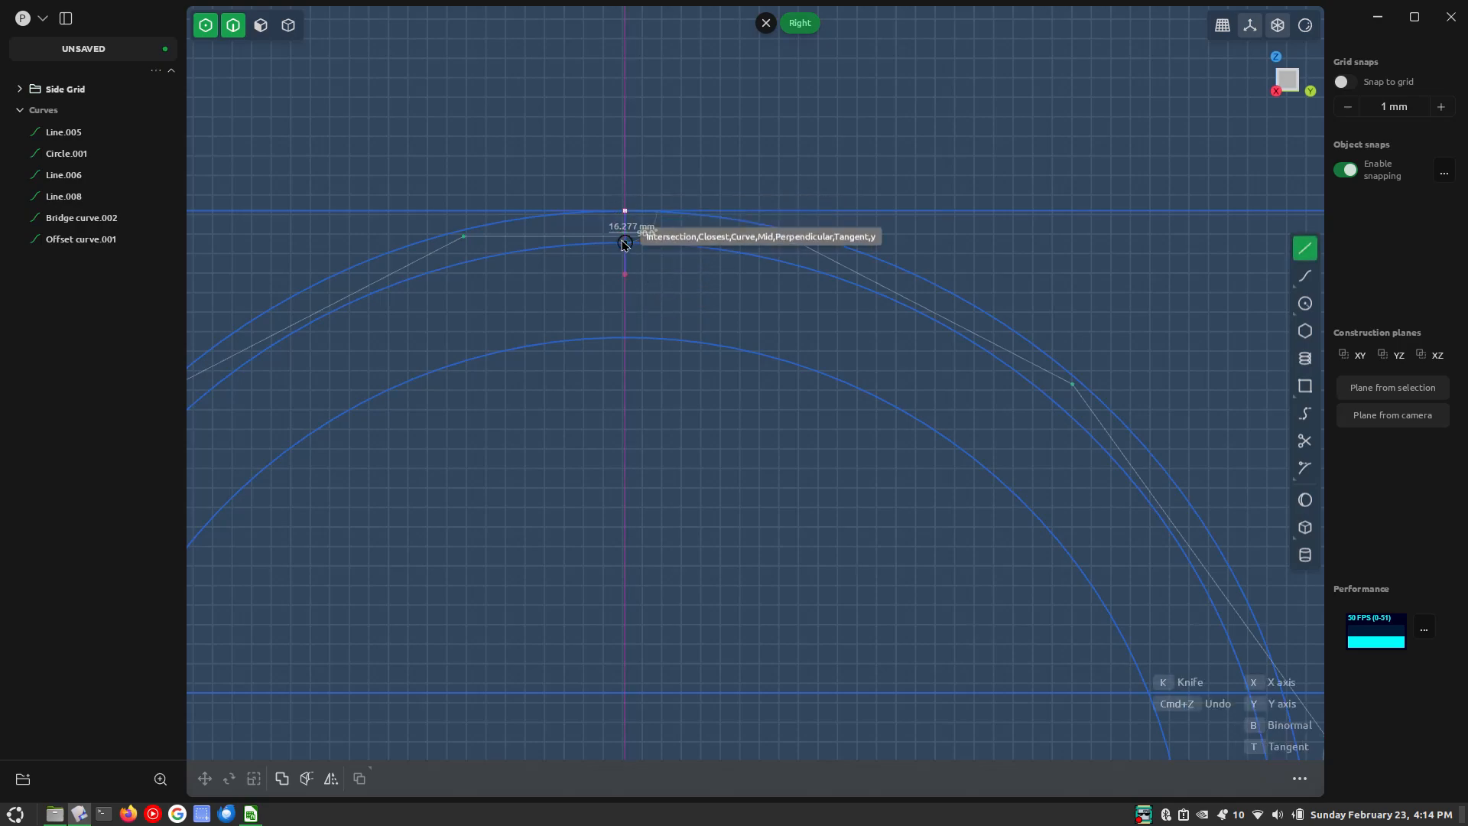
key("Escape")
scroll(622, 243, "down", 3)
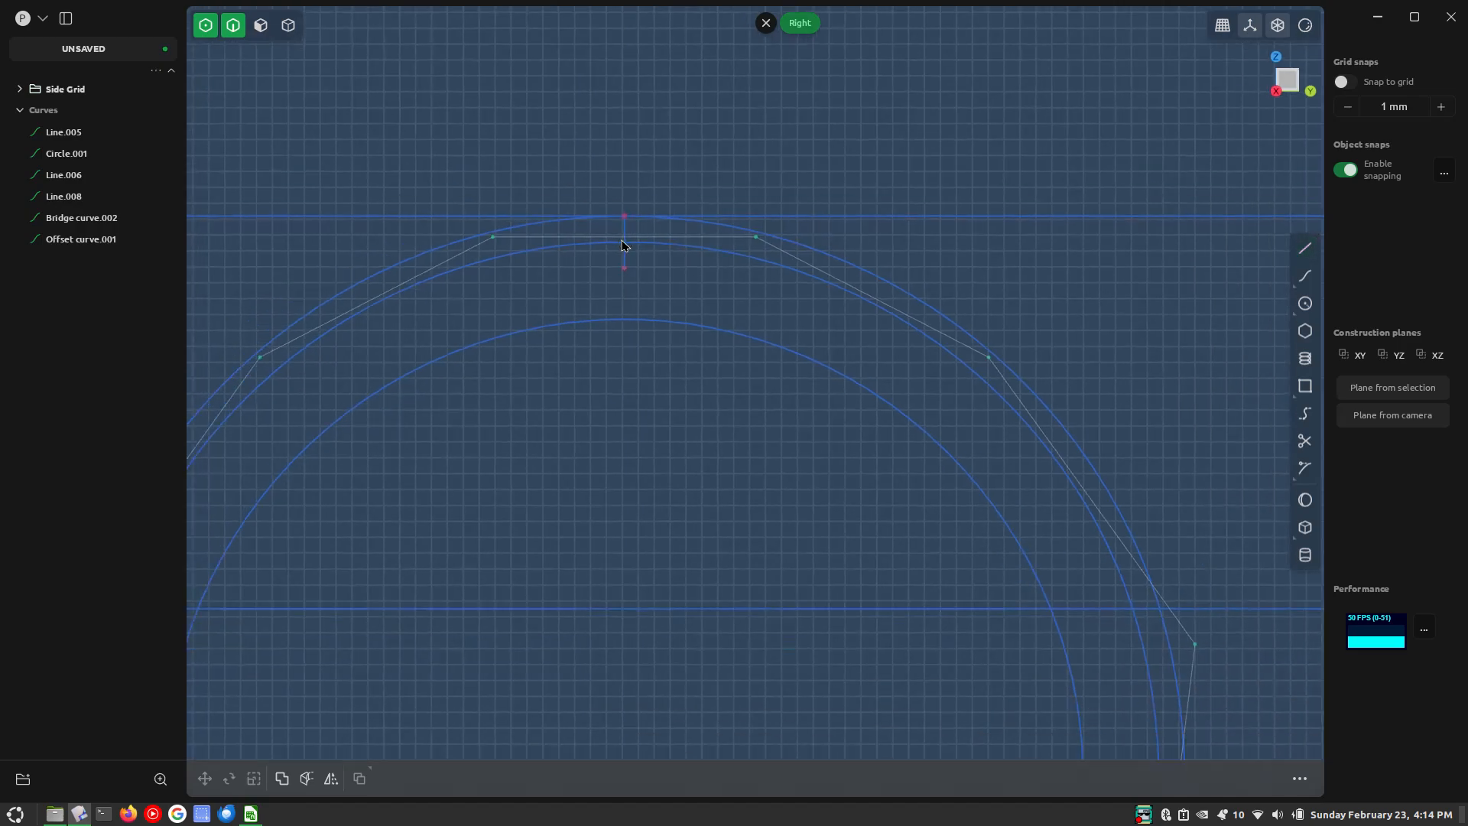
Delete the short vertical reference line at the crown of the wheel arch
key("ctrl+z")
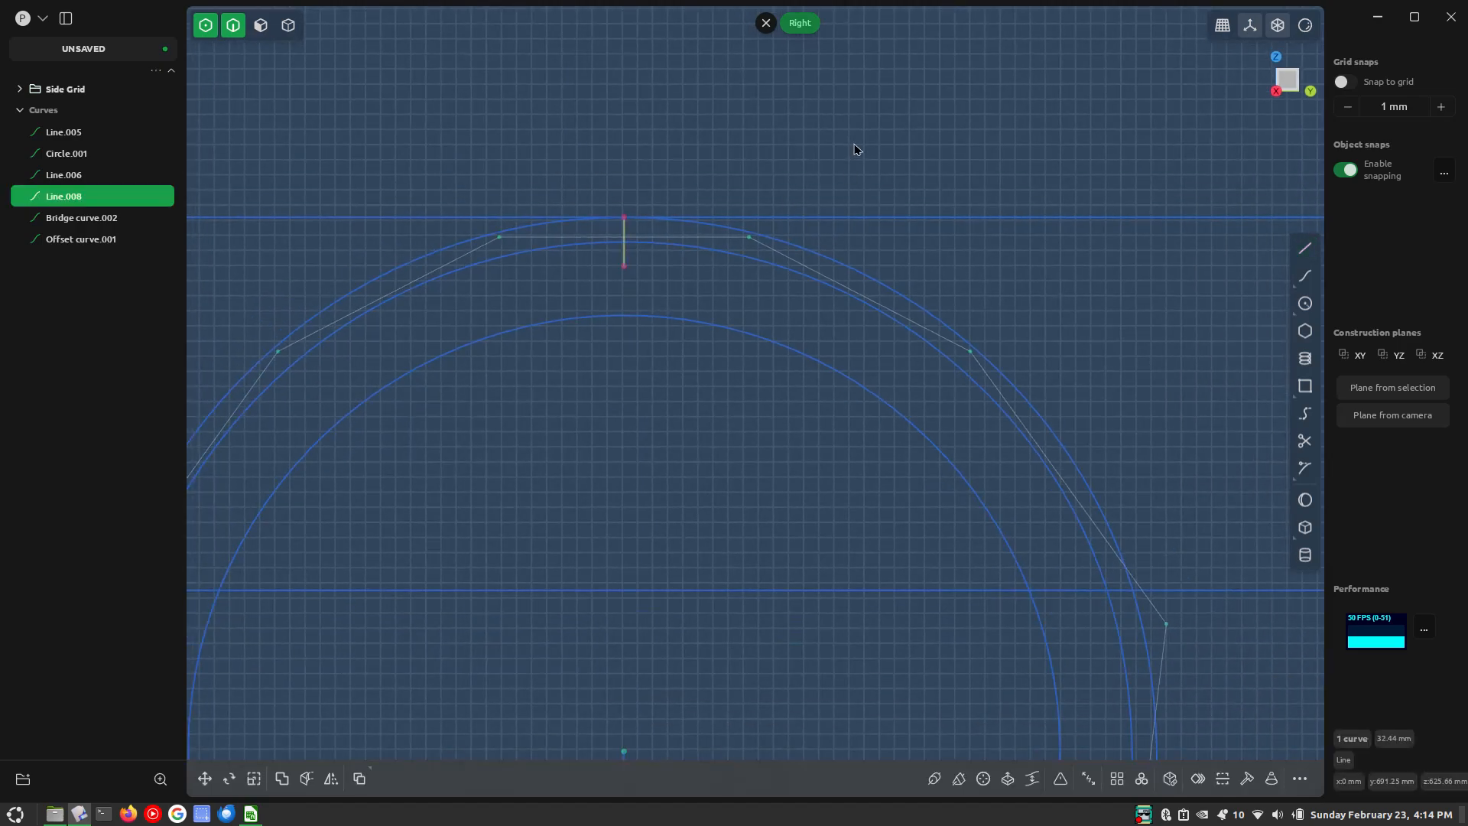
key("Delete")
Trim away both ends of the offset arch curve that extend below the raised horizontal line
scroll(758, 236, "down", 5)
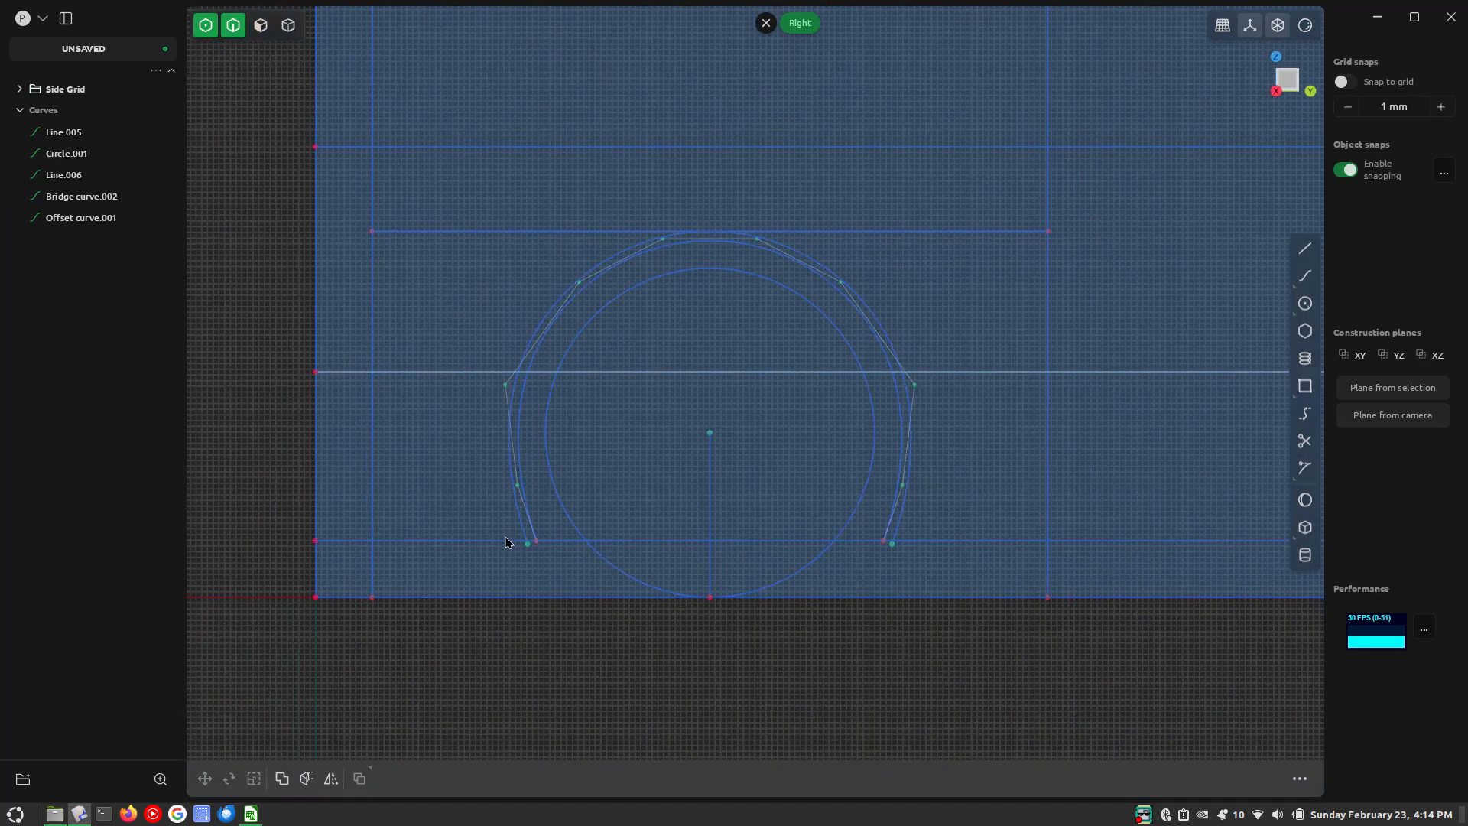
scroll(510, 543, "up", 5)
scroll(538, 565, "up", 2)
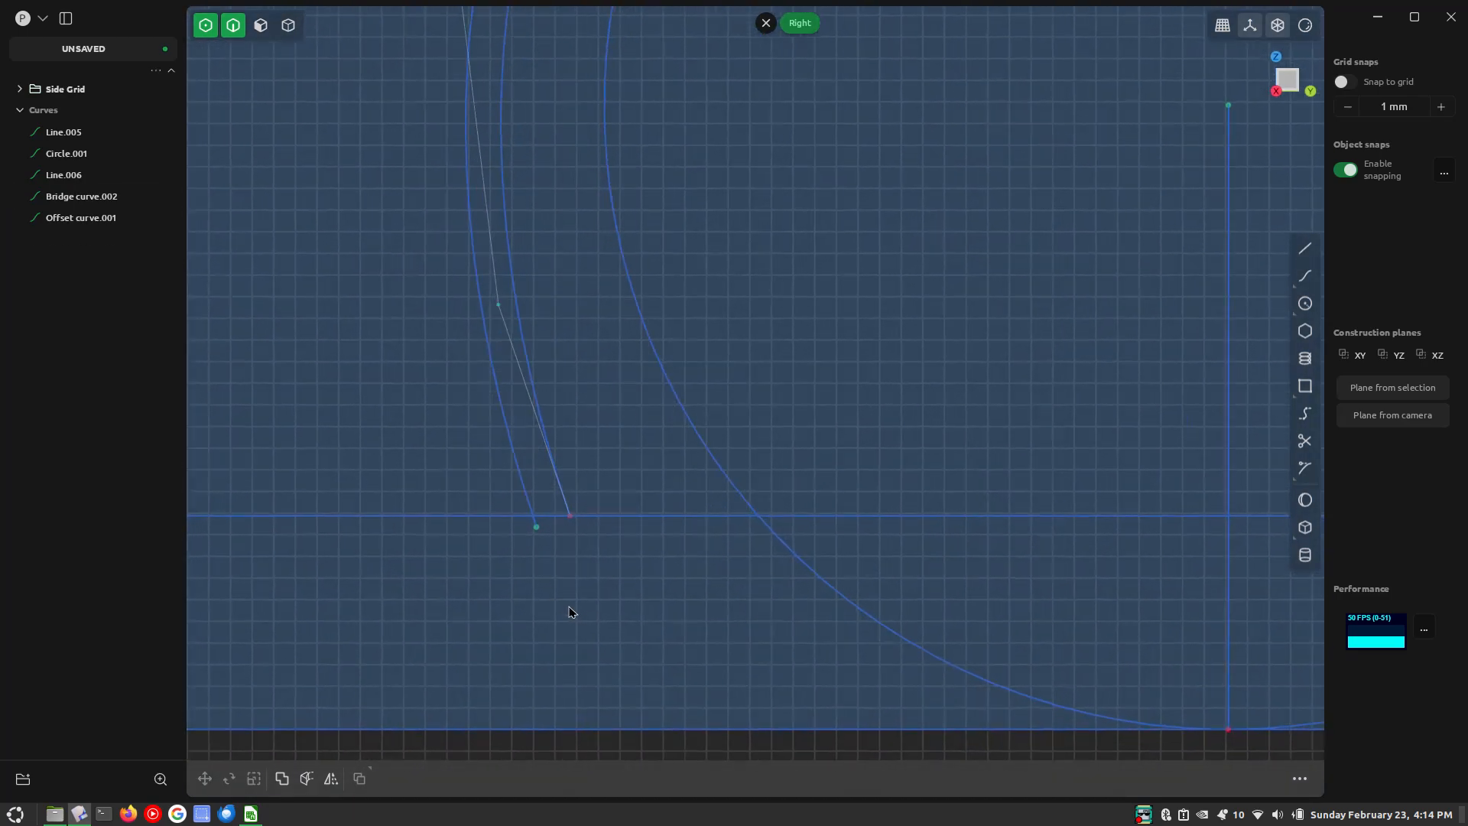
key("t")
scroll(330, 445, "down", 4)
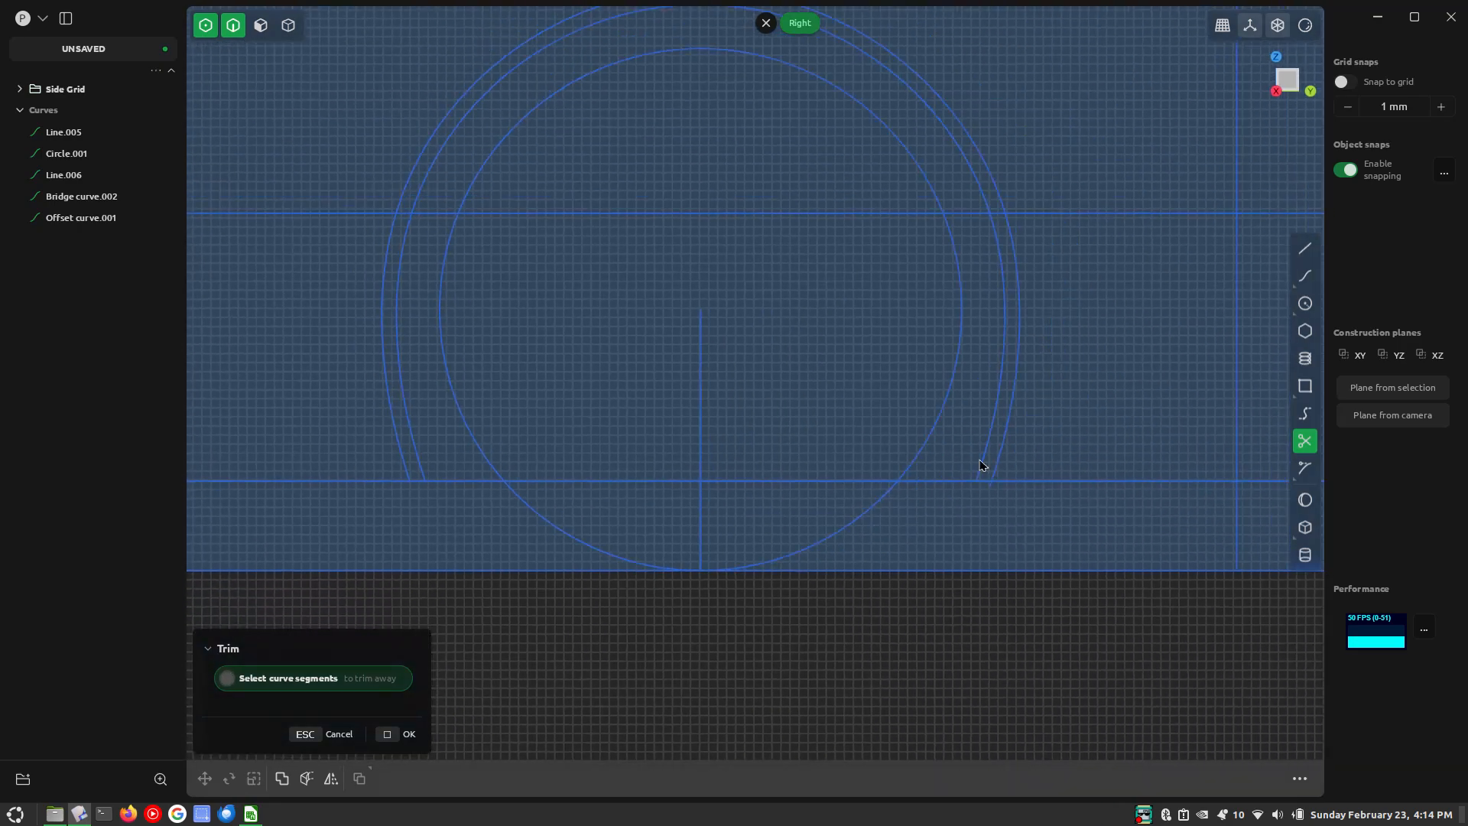
scroll(1057, 461, "up", 4)
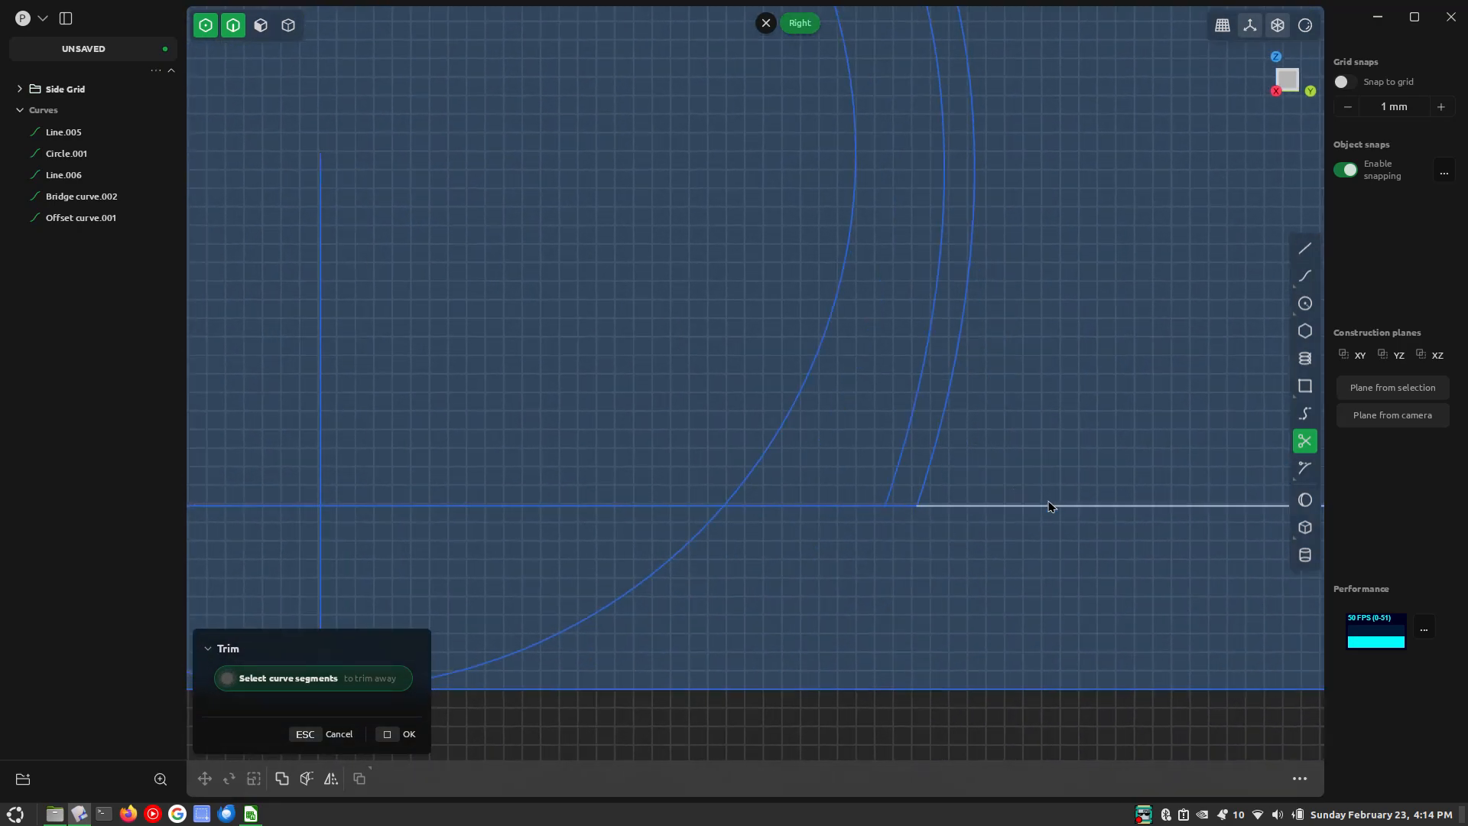
scroll(1142, 583, "down", 4)
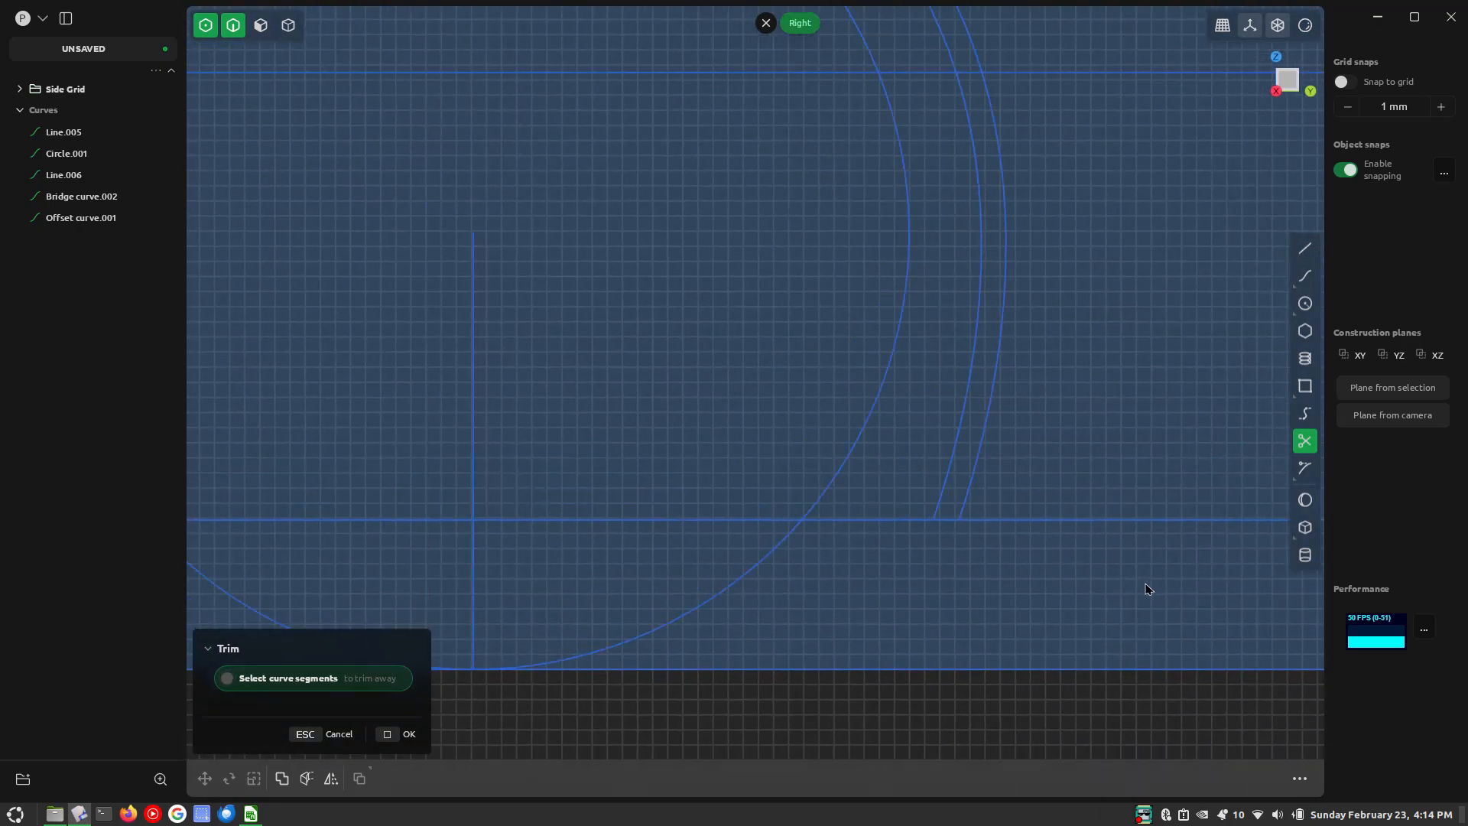
left_click(386, 734)
scroll(811, 501, "down", 2)
scroll(811, 501, "down", 3)
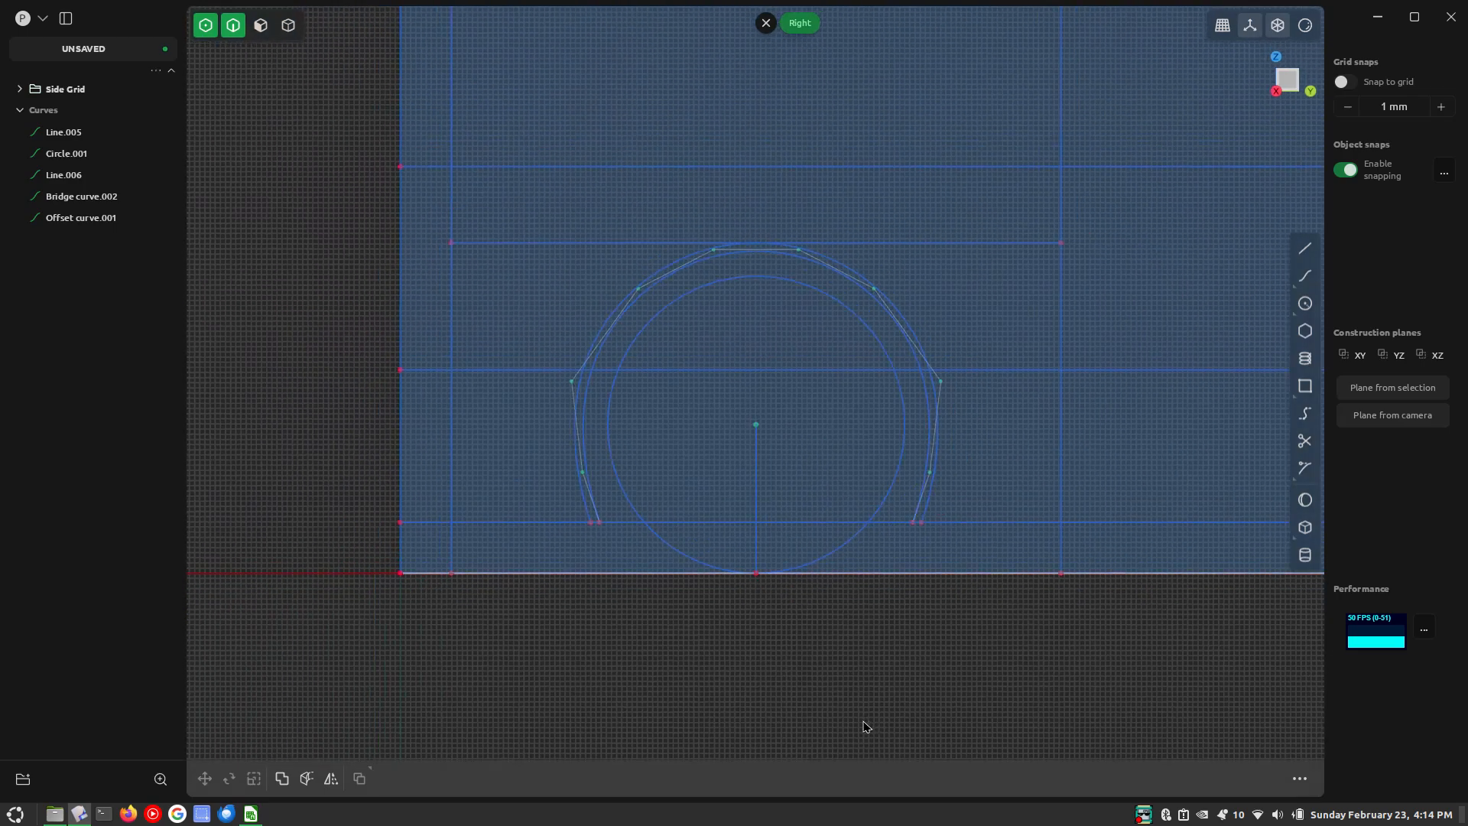
Draw a vertical centre line about 543 mm long from the midpoint of the horizontal line above the arch to the raised line near the ground
left_click(618, 303)
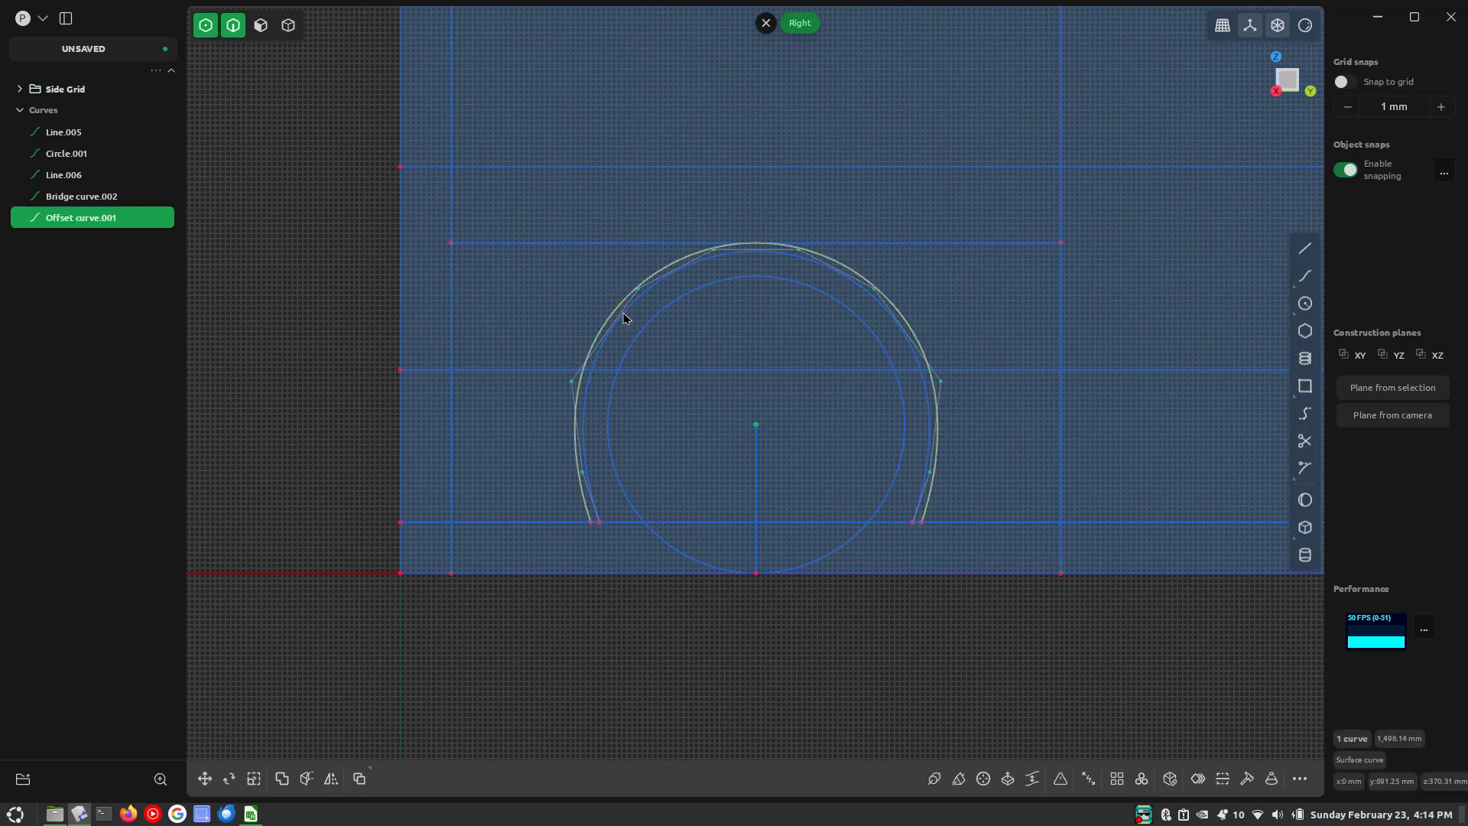
scroll(751, 271, "up", 2)
scroll(752, 271, "up", 1)
key("l")
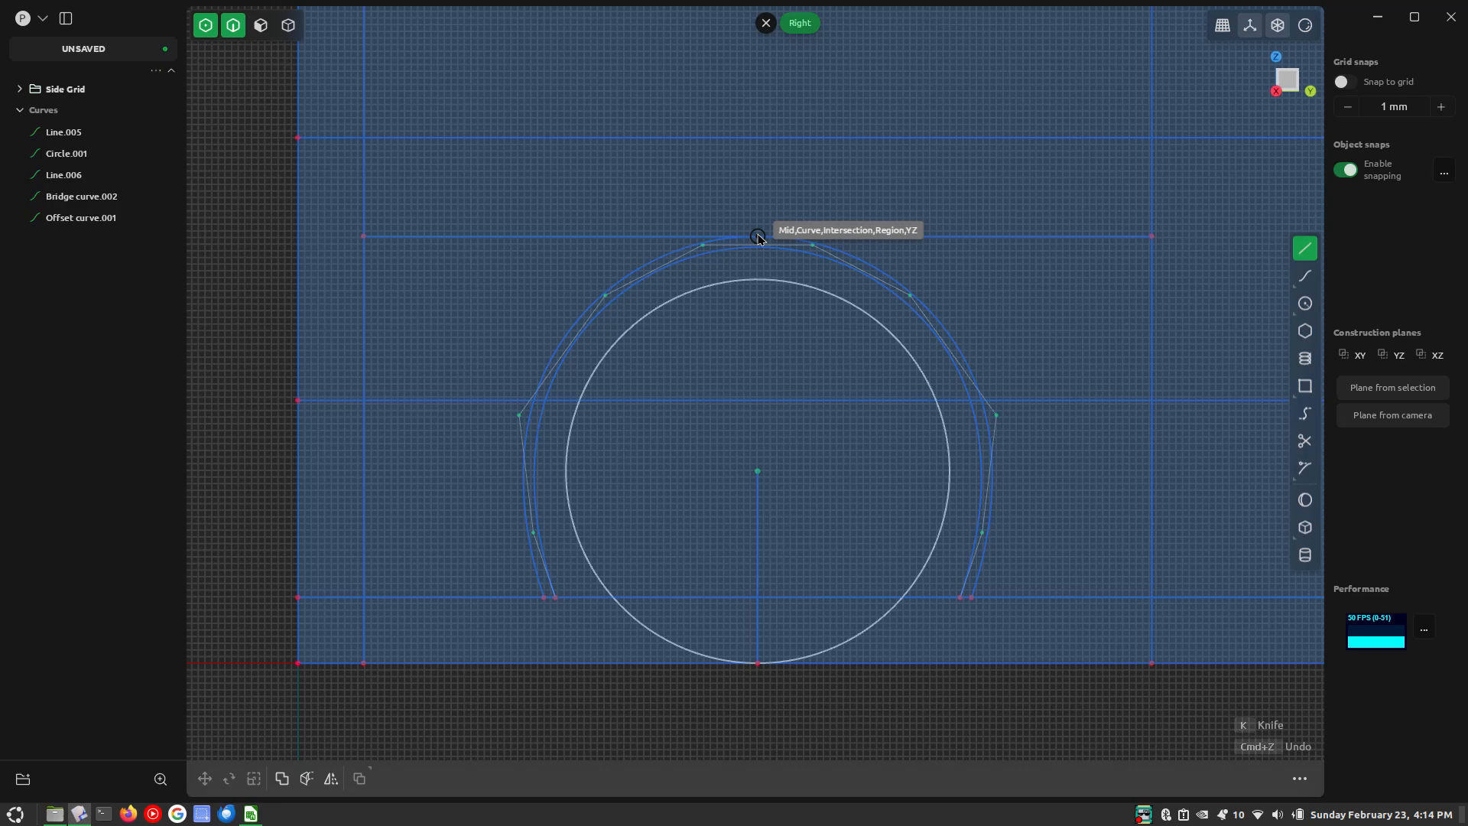
left_click(758, 237)
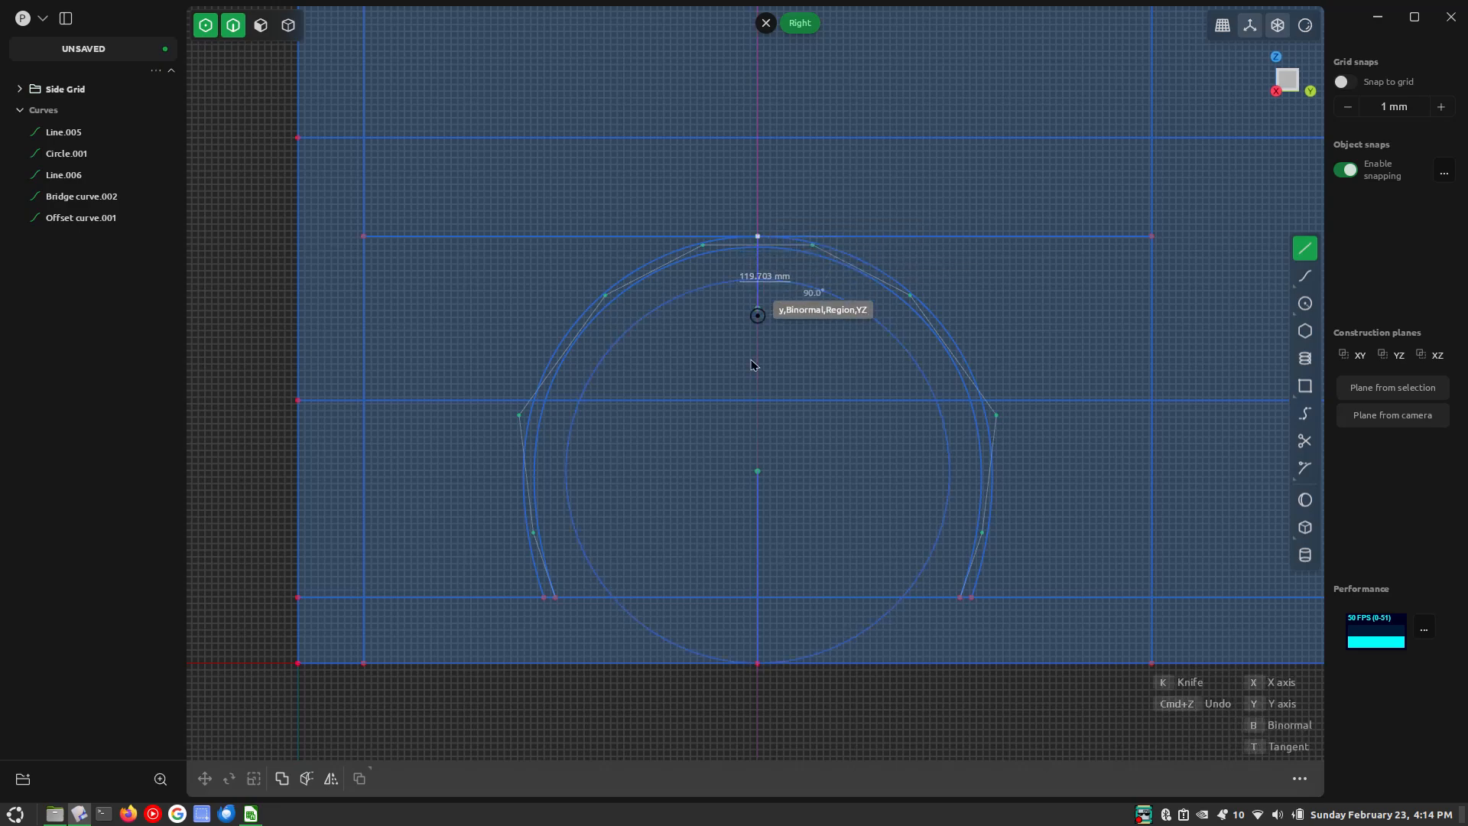
left_click(763, 603)
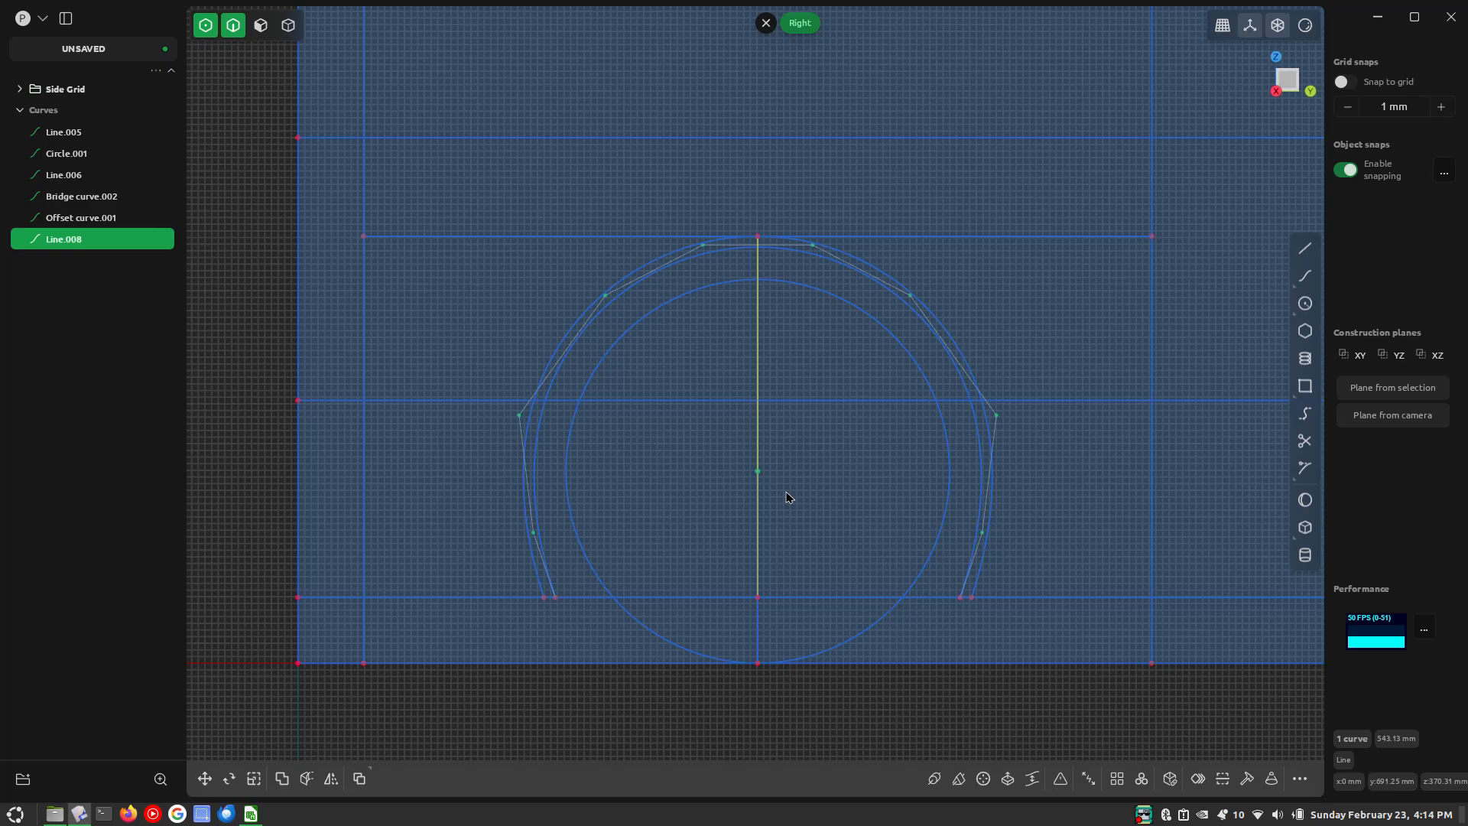
scroll(782, 474, "down", 2)
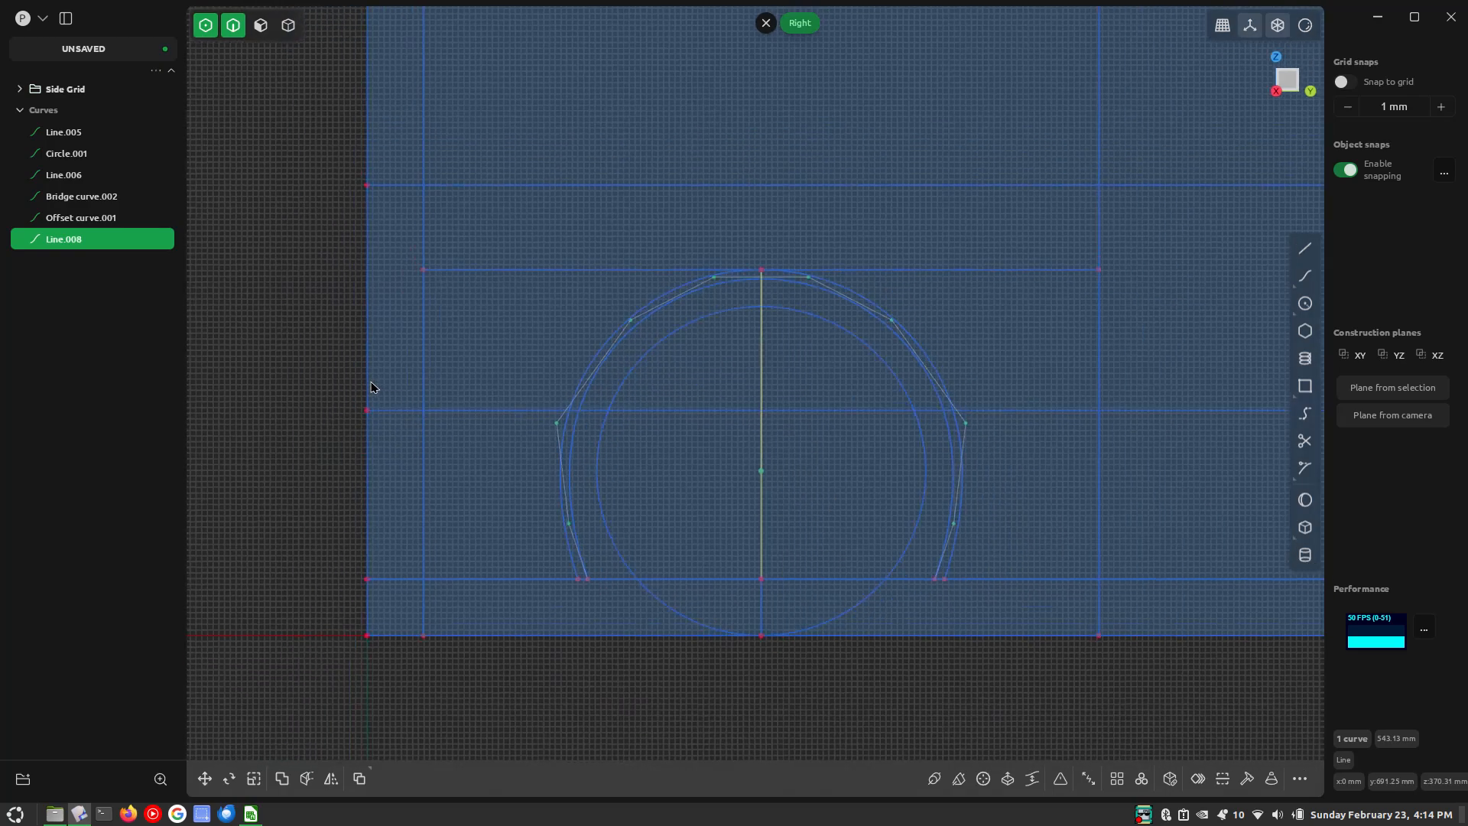
Duplicate the wheel circle and move the copy 1410/2 mm (705 mm) along the X axis in the front view
left_click(314, 393)
key("2")
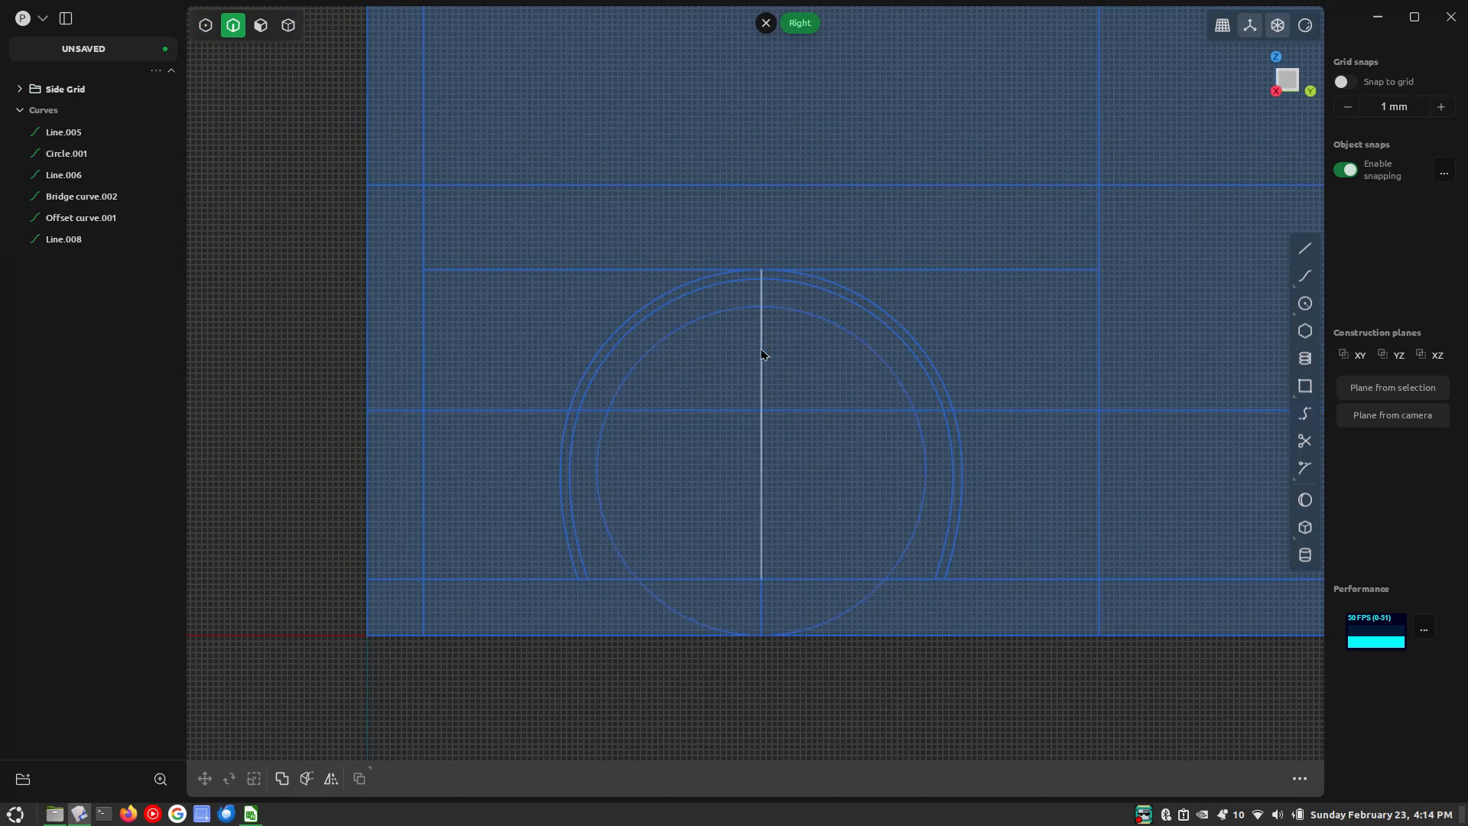
left_click(815, 320)
scroll(230, 406, "down", 2)
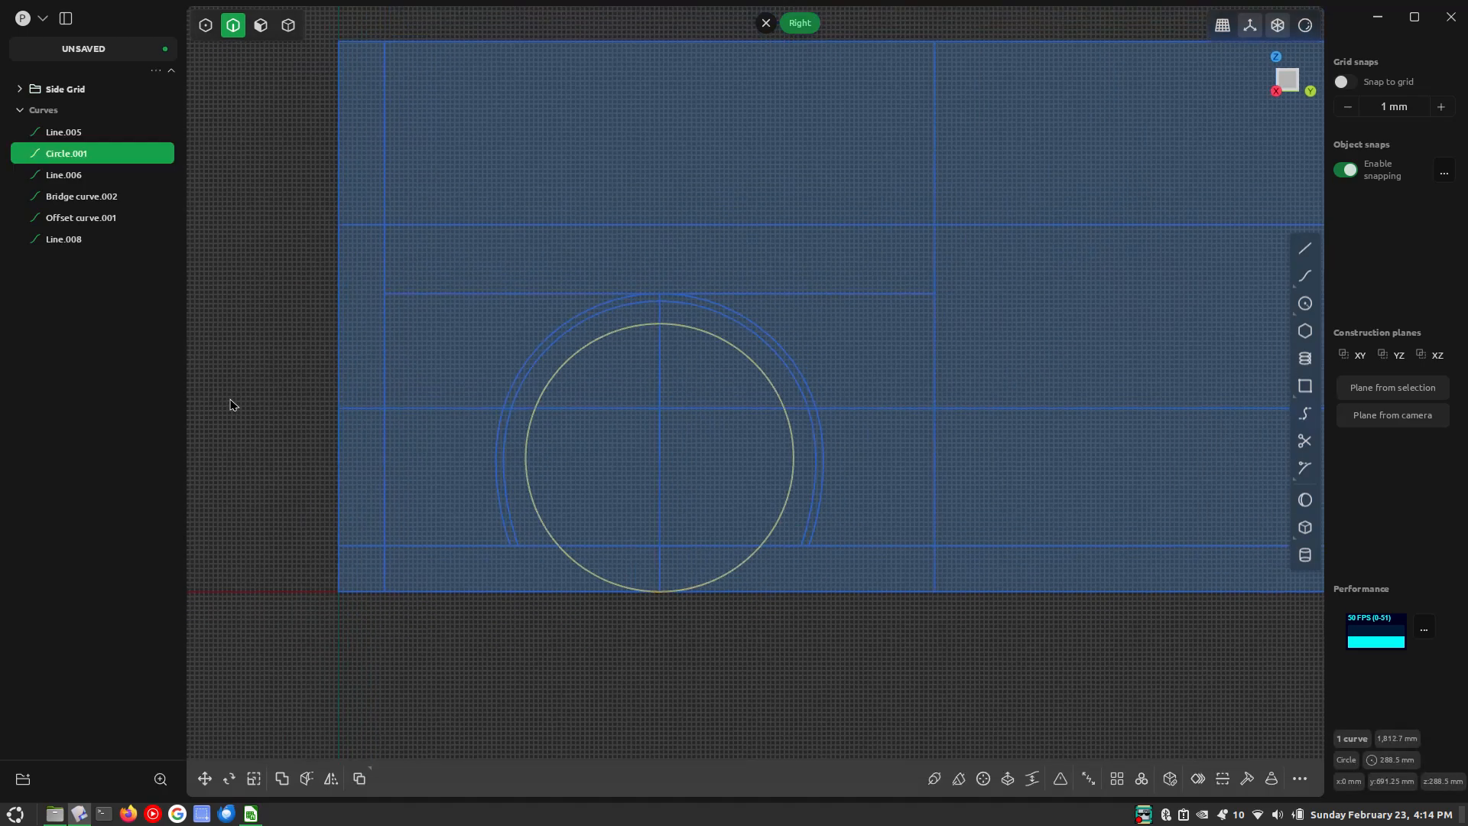
scroll(1073, 468, "down", 1)
scroll(606, 472, "up", 3)
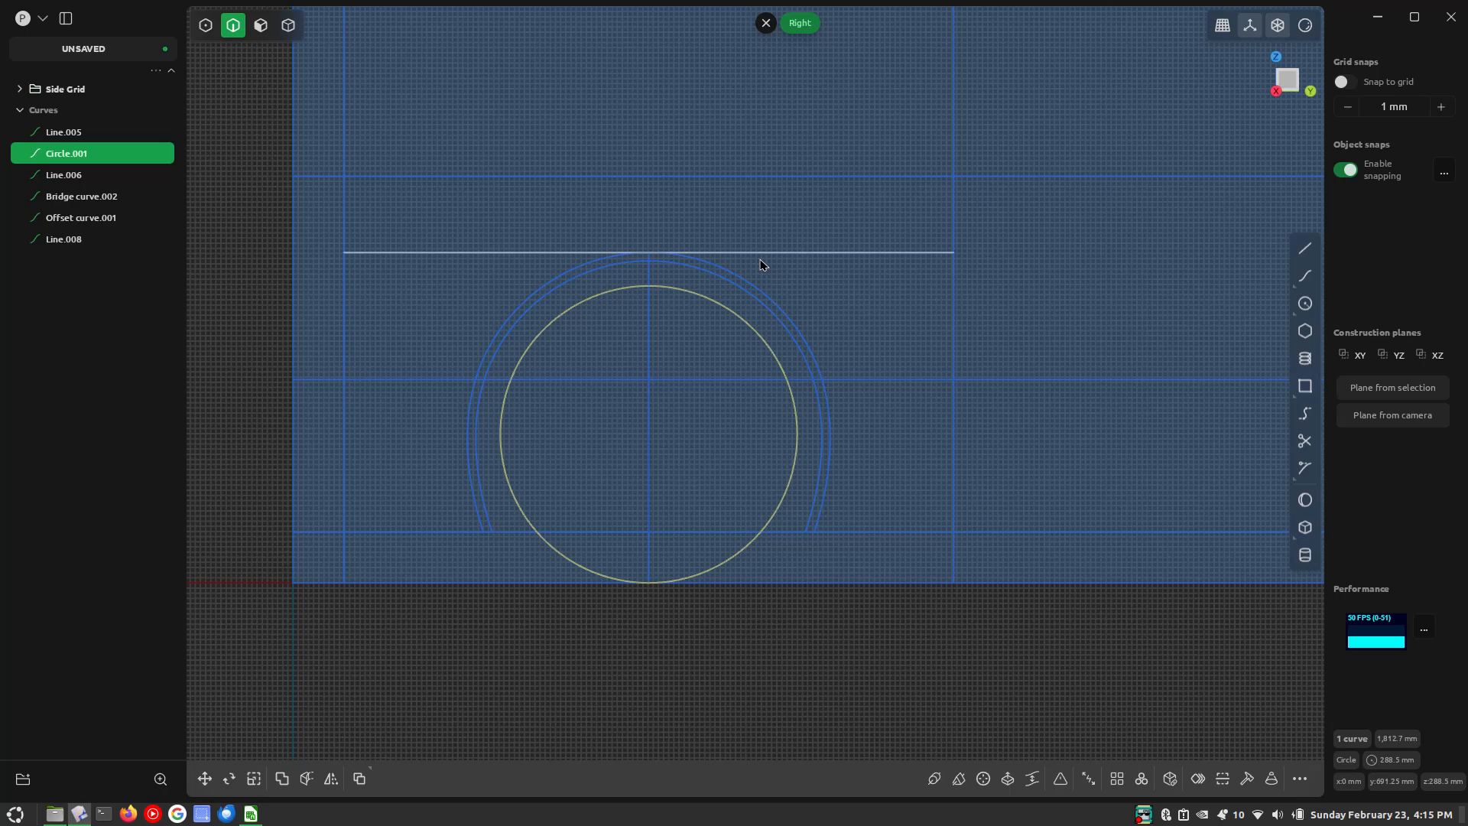
key("1")
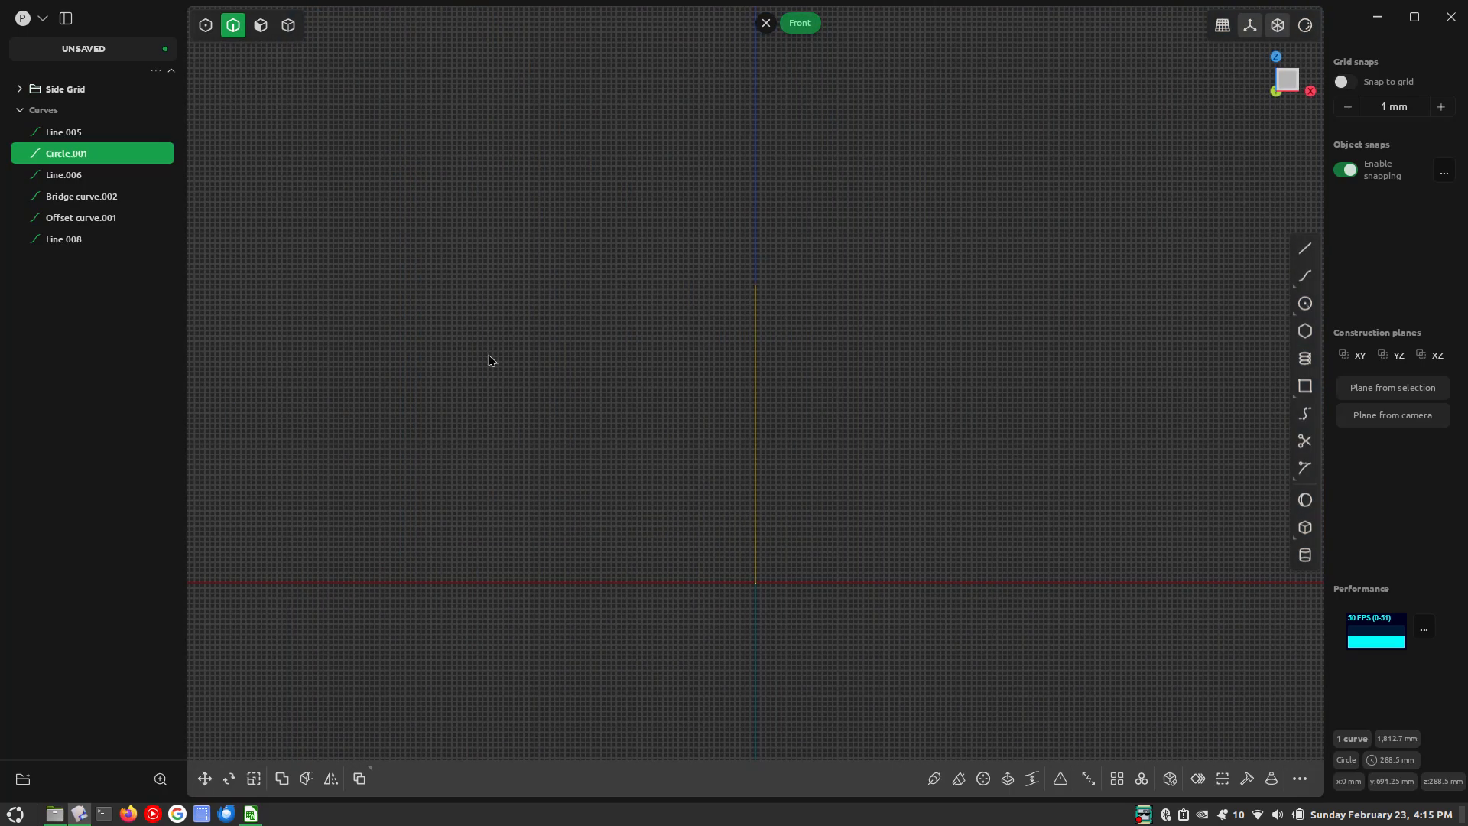
scroll(364, 456, "down", 2)
scroll(365, 456, "down", 1)
scroll(354, 456, "down", 1)
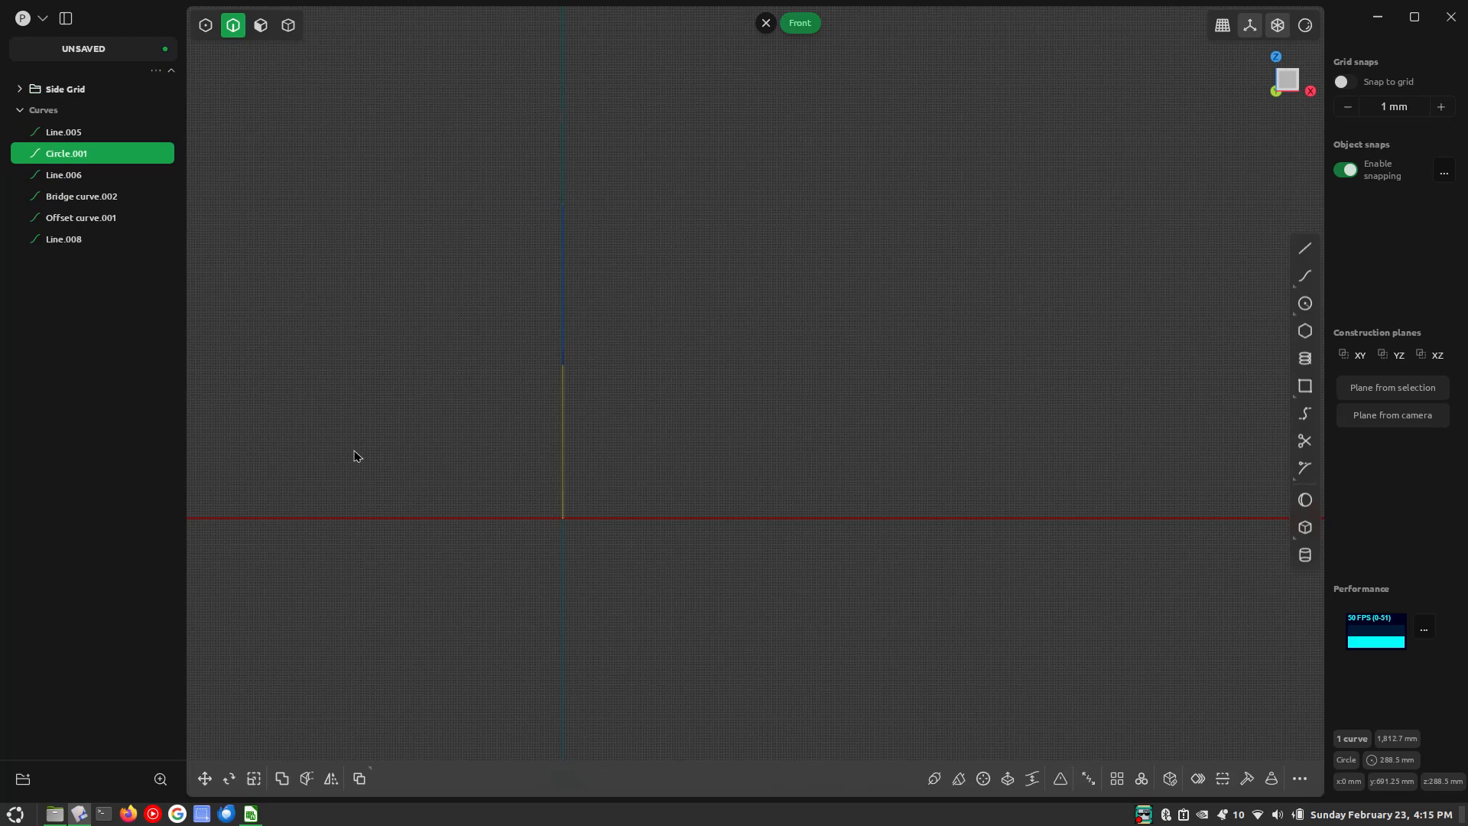
key("ctrl+d")
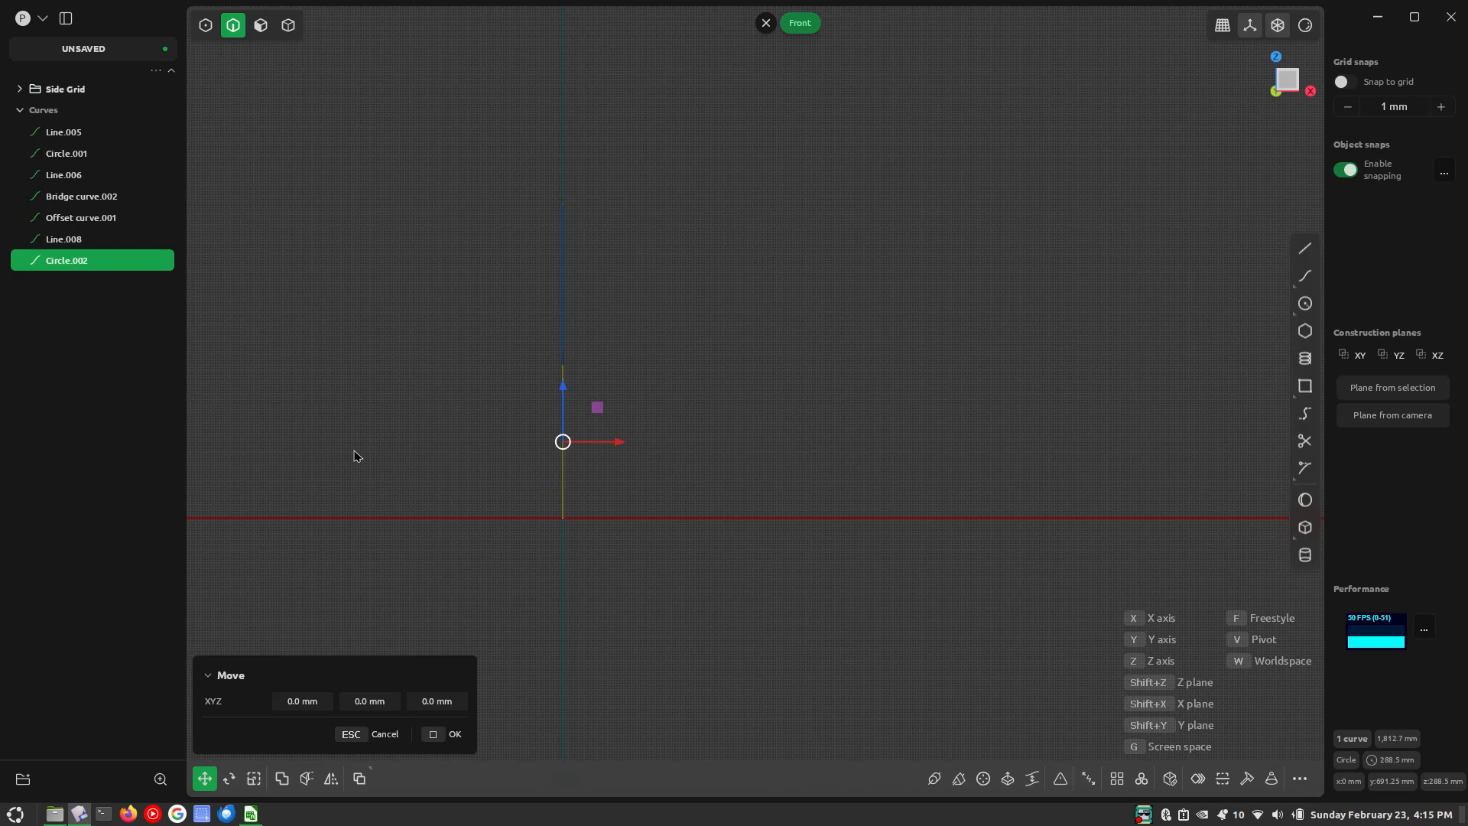
key("x")
type("705")
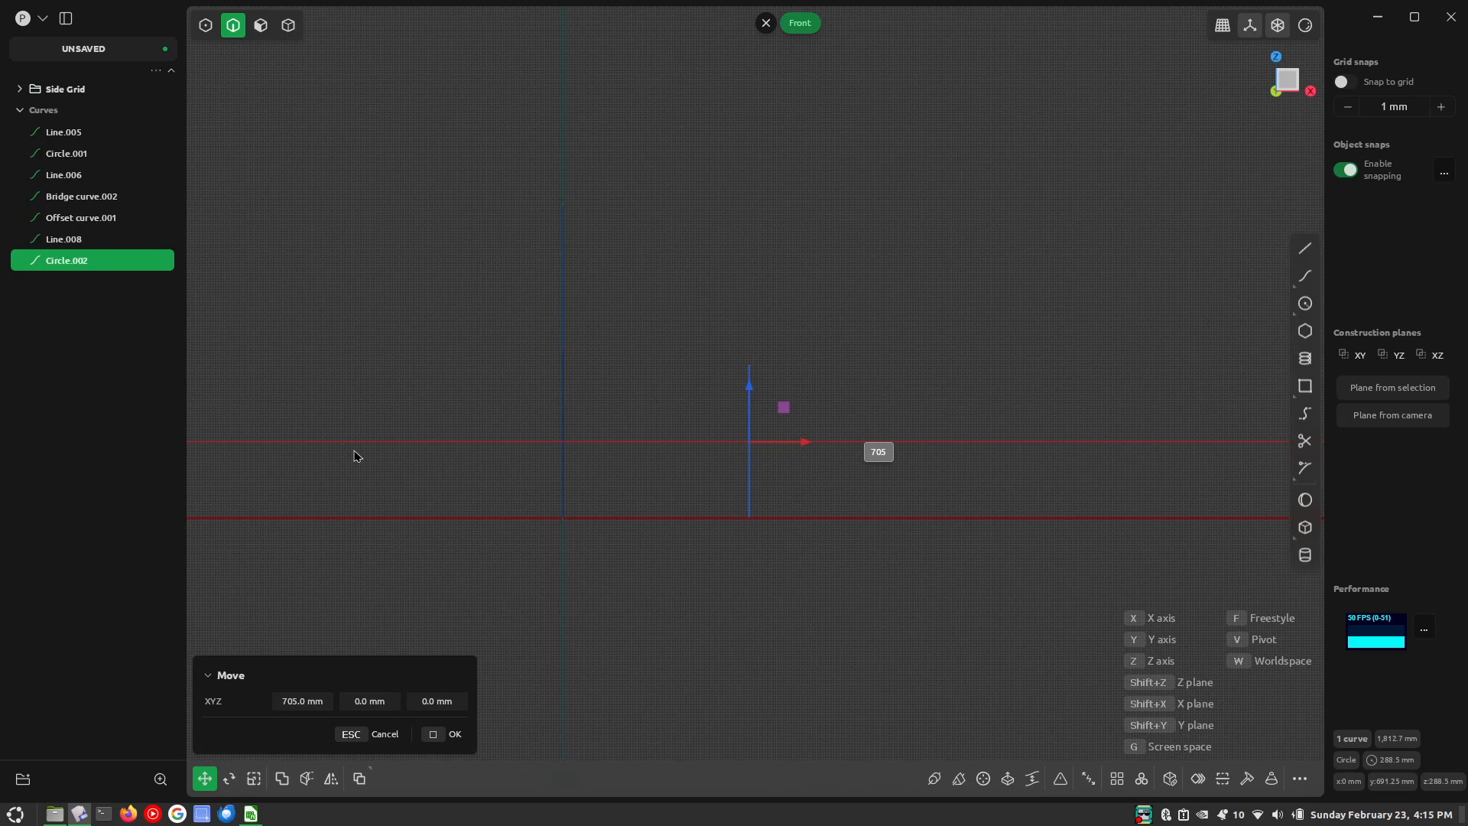
key("BackSpace")
key("BackSpace")
key("BackSpace")
type("140/")
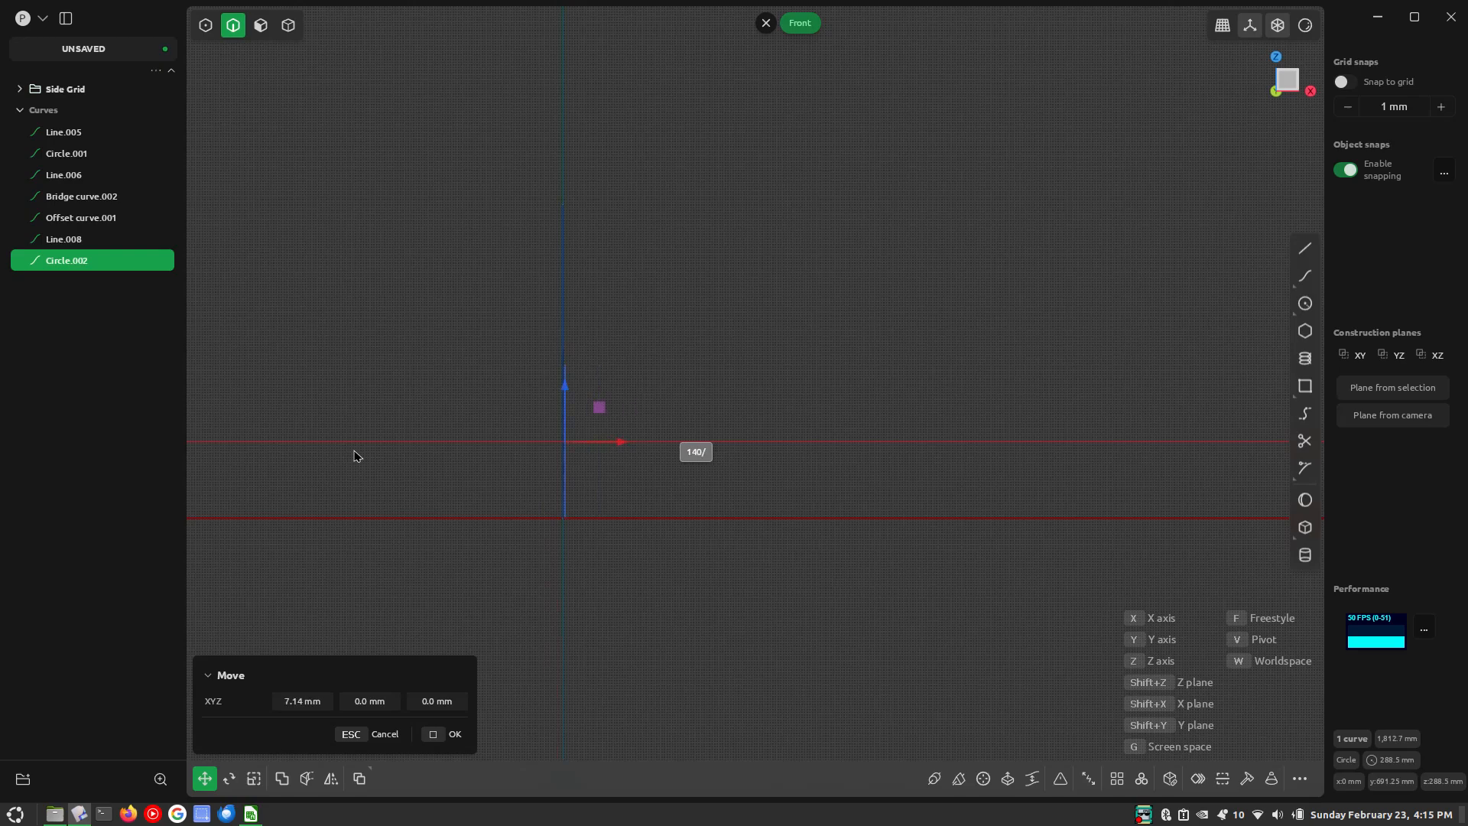
type("2")
key("BackSpace")
key("BackSpace")
key("BackSpace")
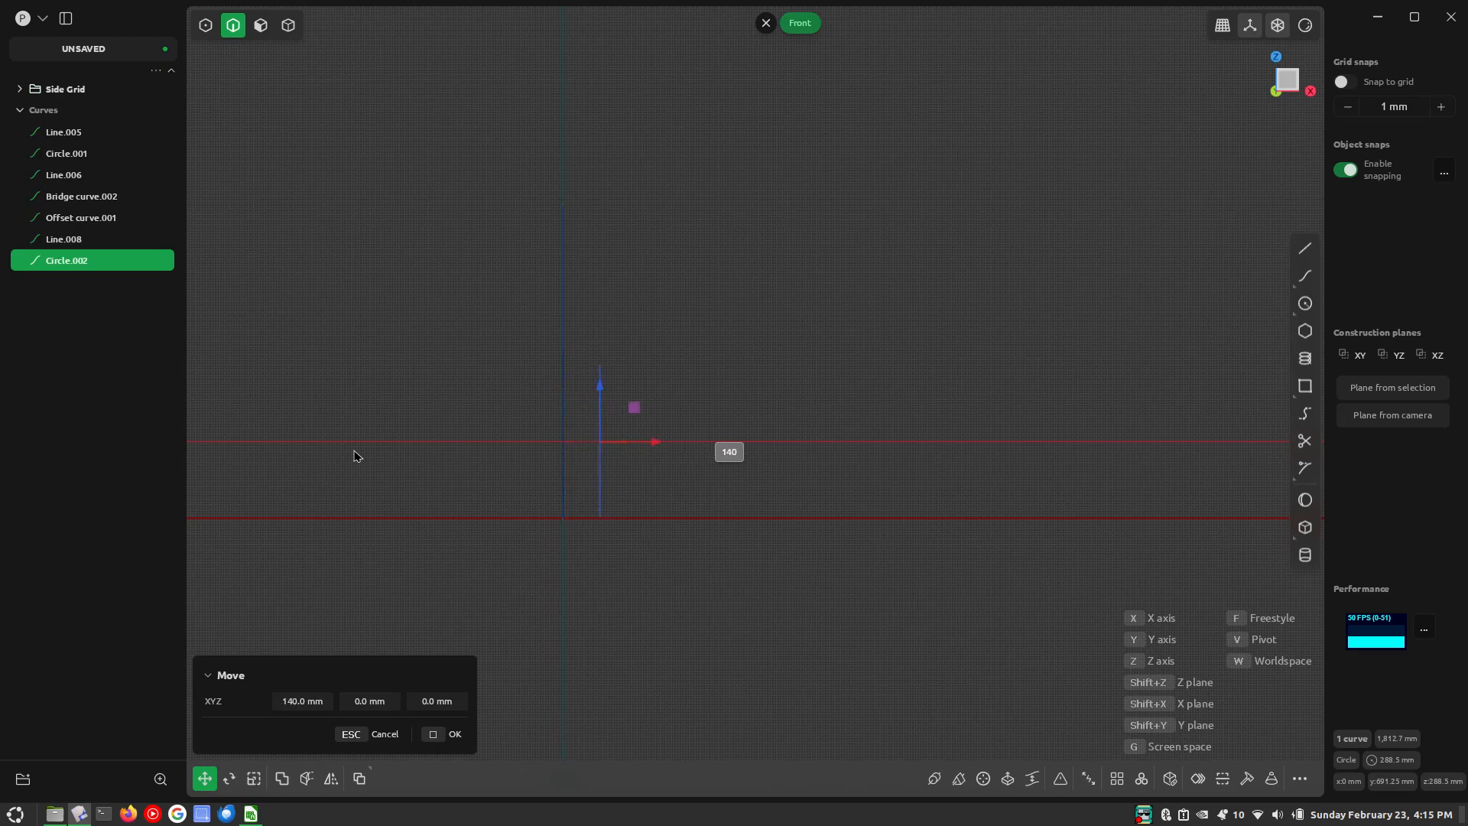
type("10")
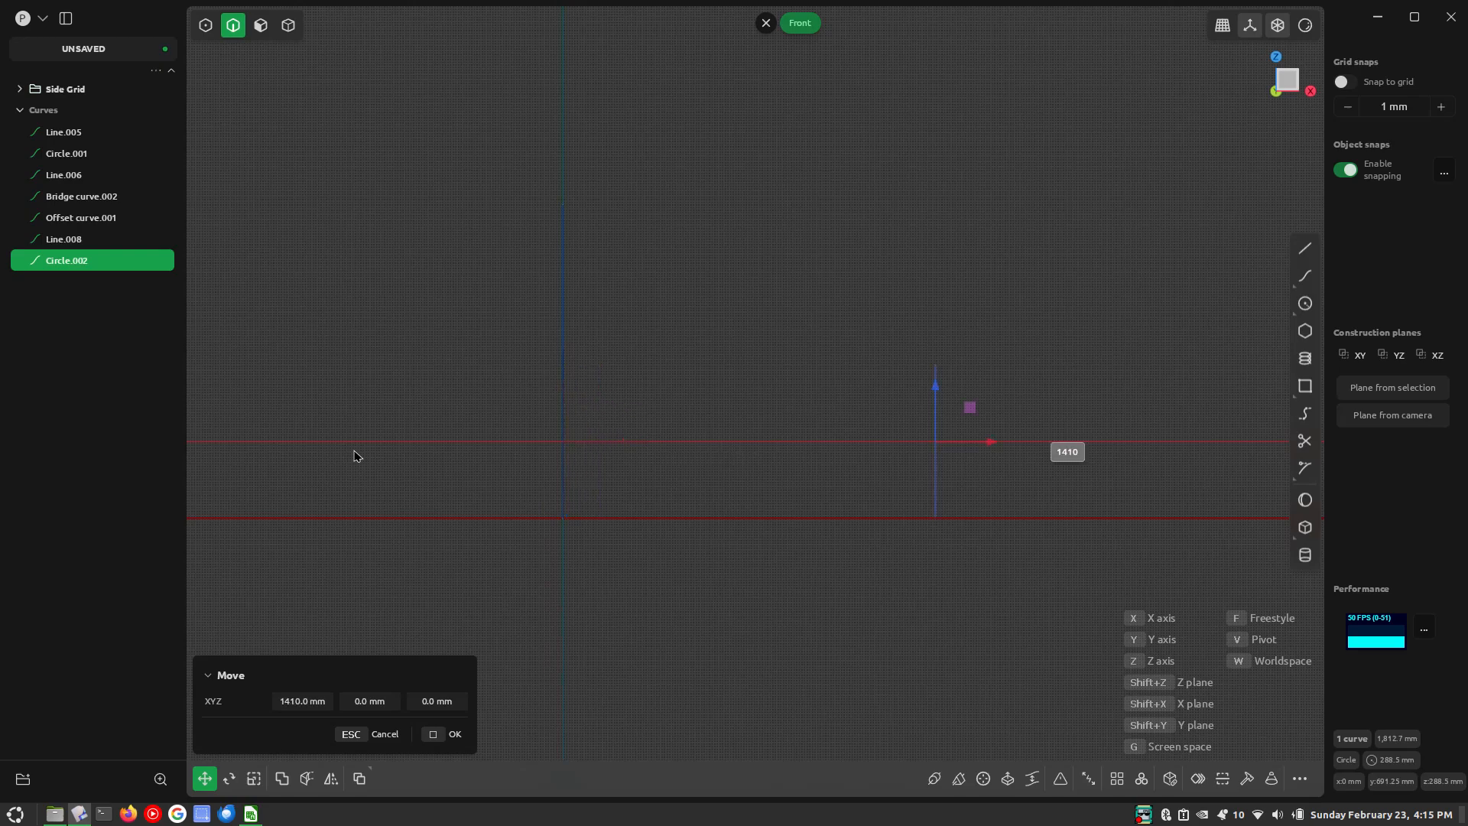
type("/2")
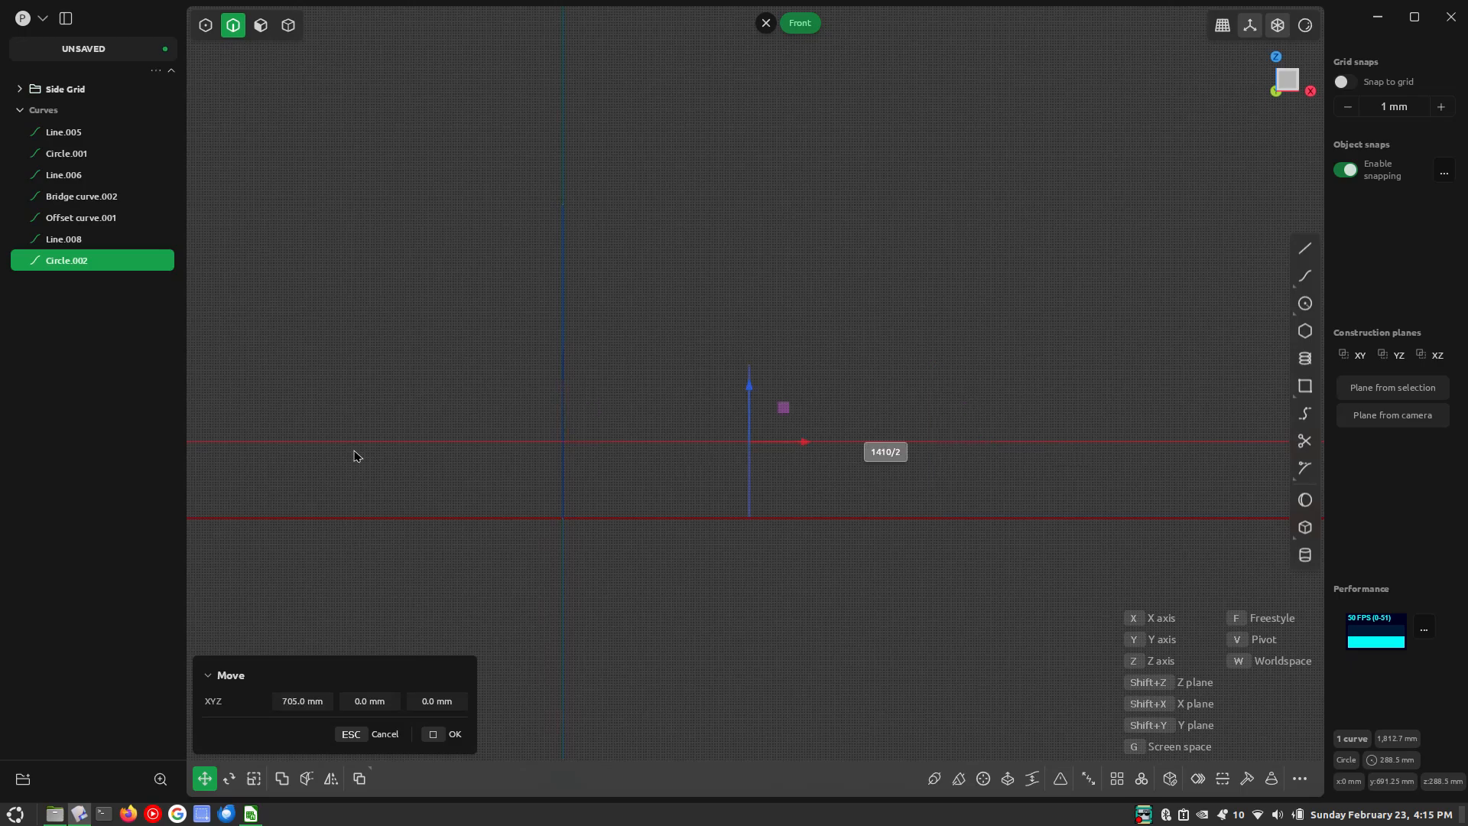
key("Return")
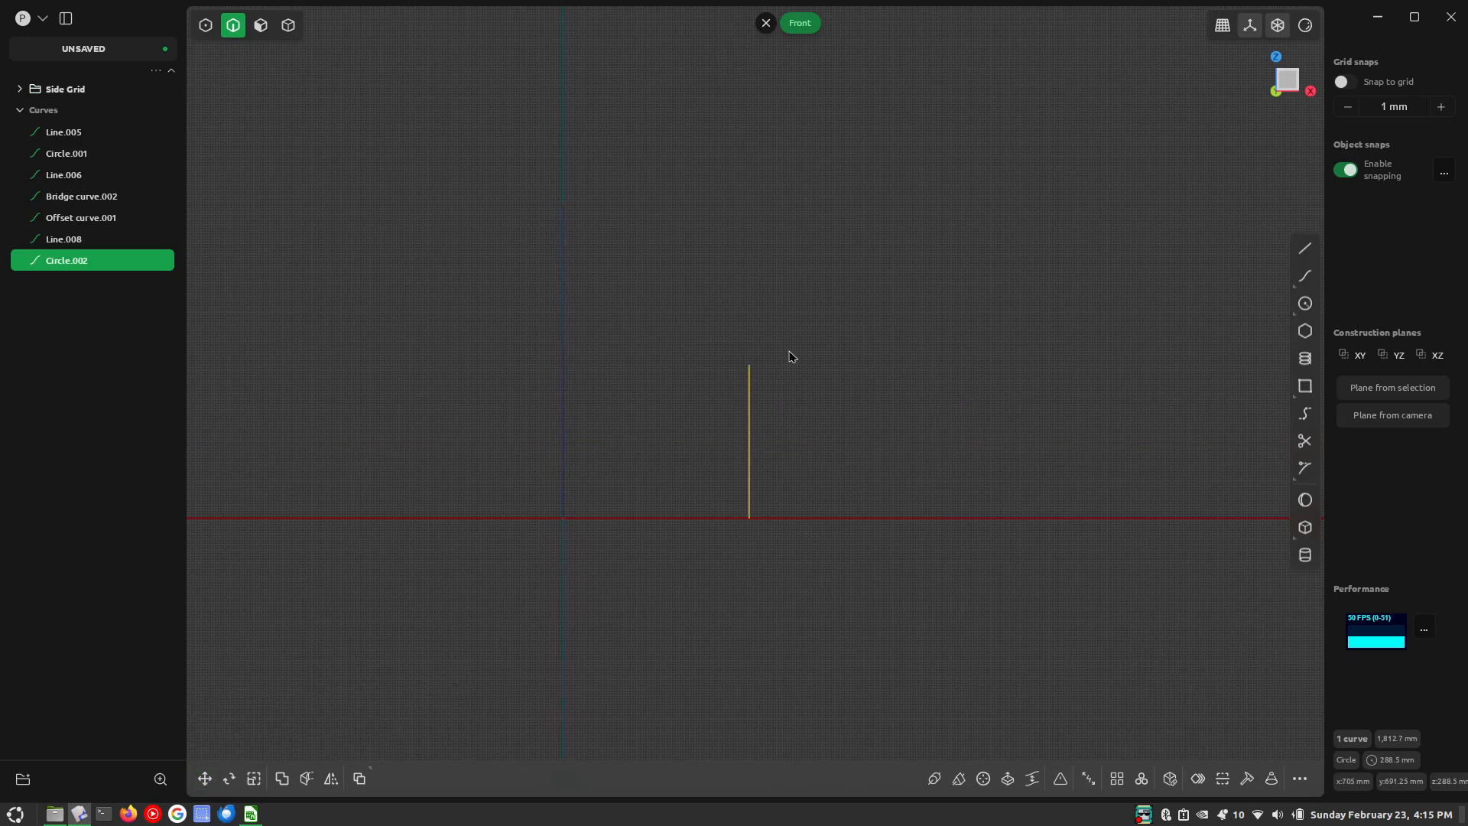
left_click(791, 353)
Extrude the duplicated wheel circle's region to both sides into a cylinder, with distances of -245/2 mm and 245/2 mm
scroll(819, 364, "up", 5)
scroll(807, 381, "down", 1)
middle_click_drag(787, 390, 623, 403)
key("3")
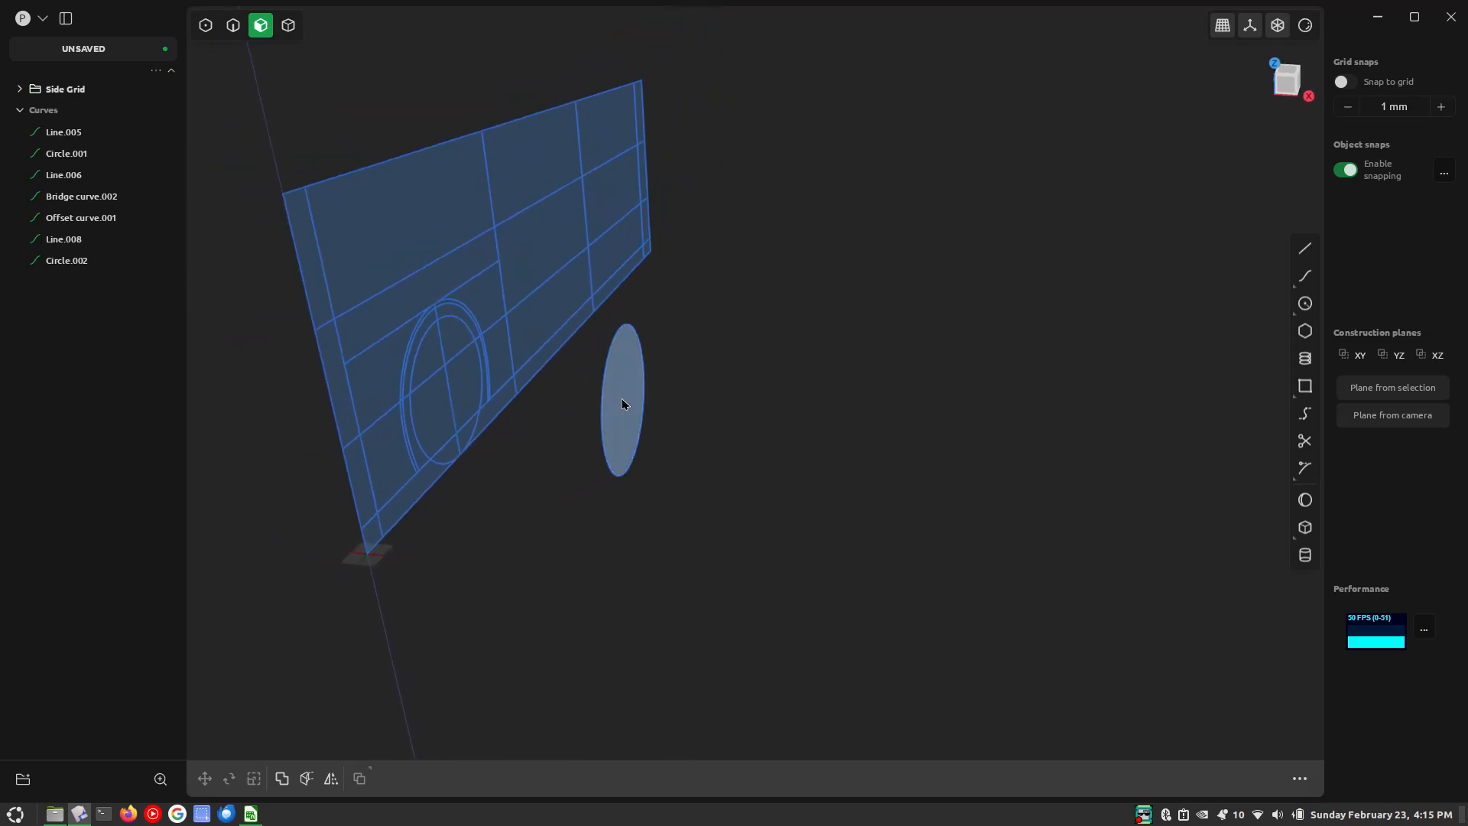
left_click(632, 395)
key("e")
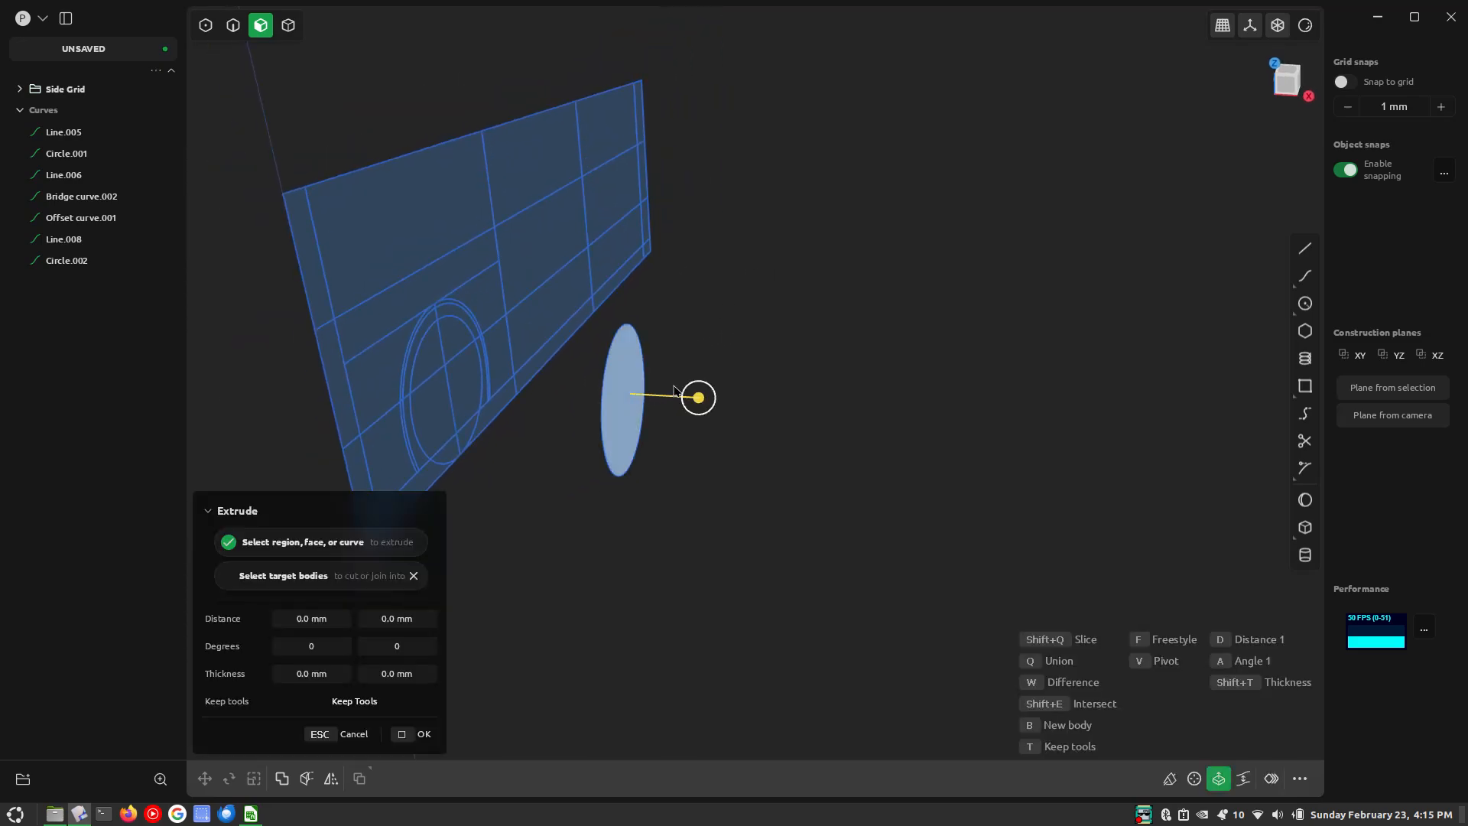
left_click(311, 617)
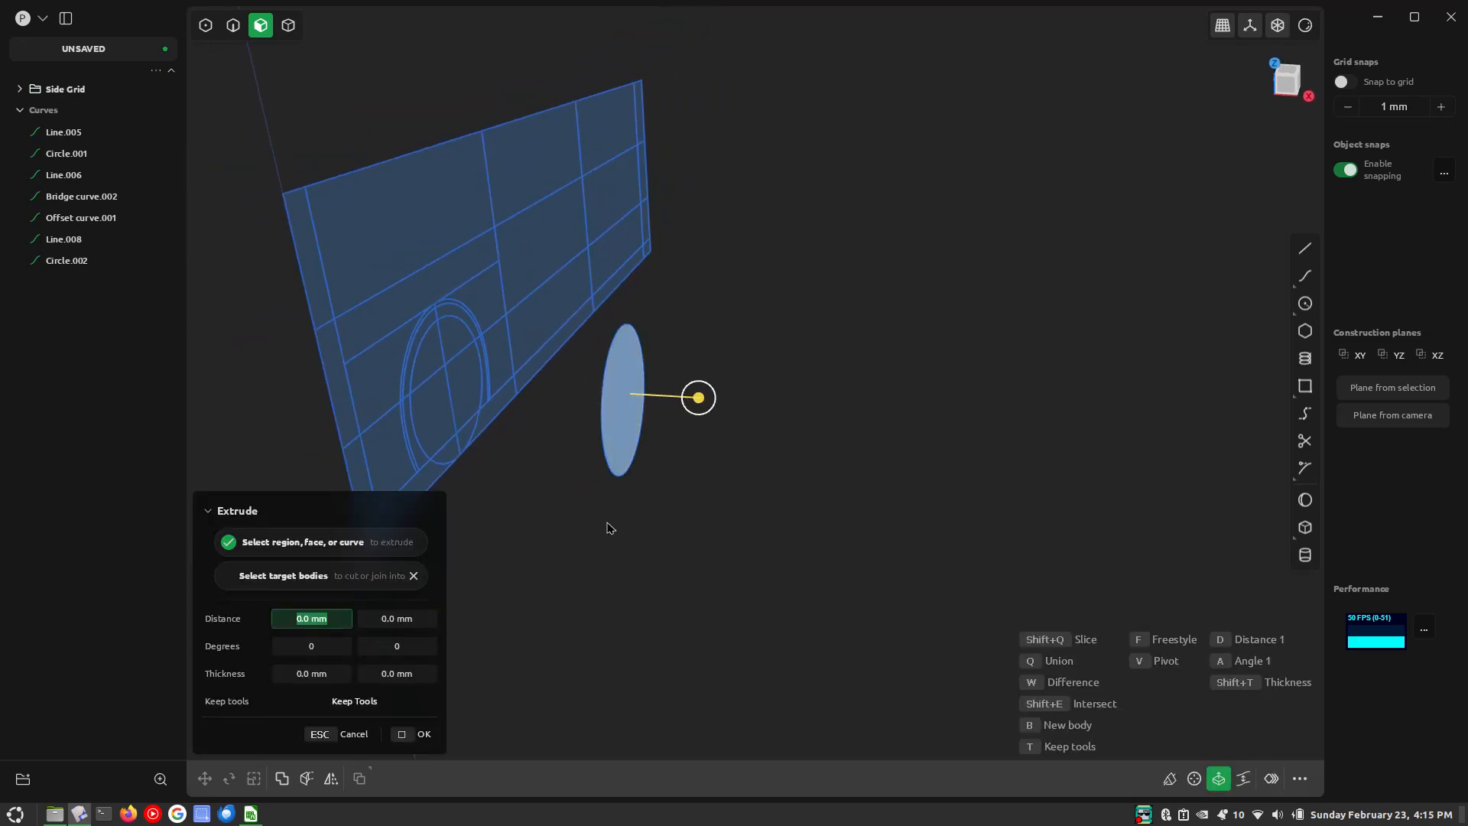
type("-245/")
key("Tab")
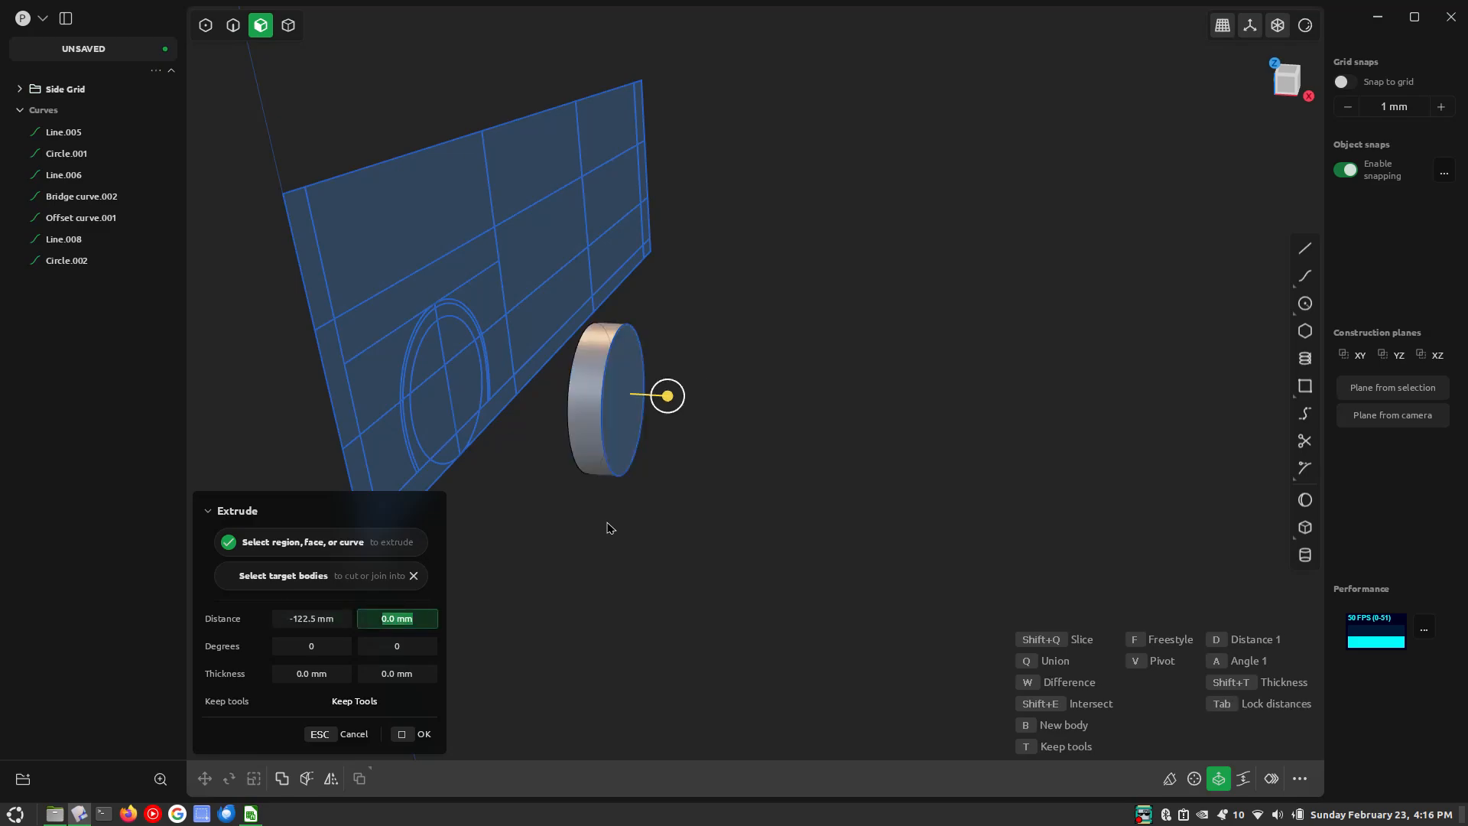
type("245/2")
key("Return")
key("Return")
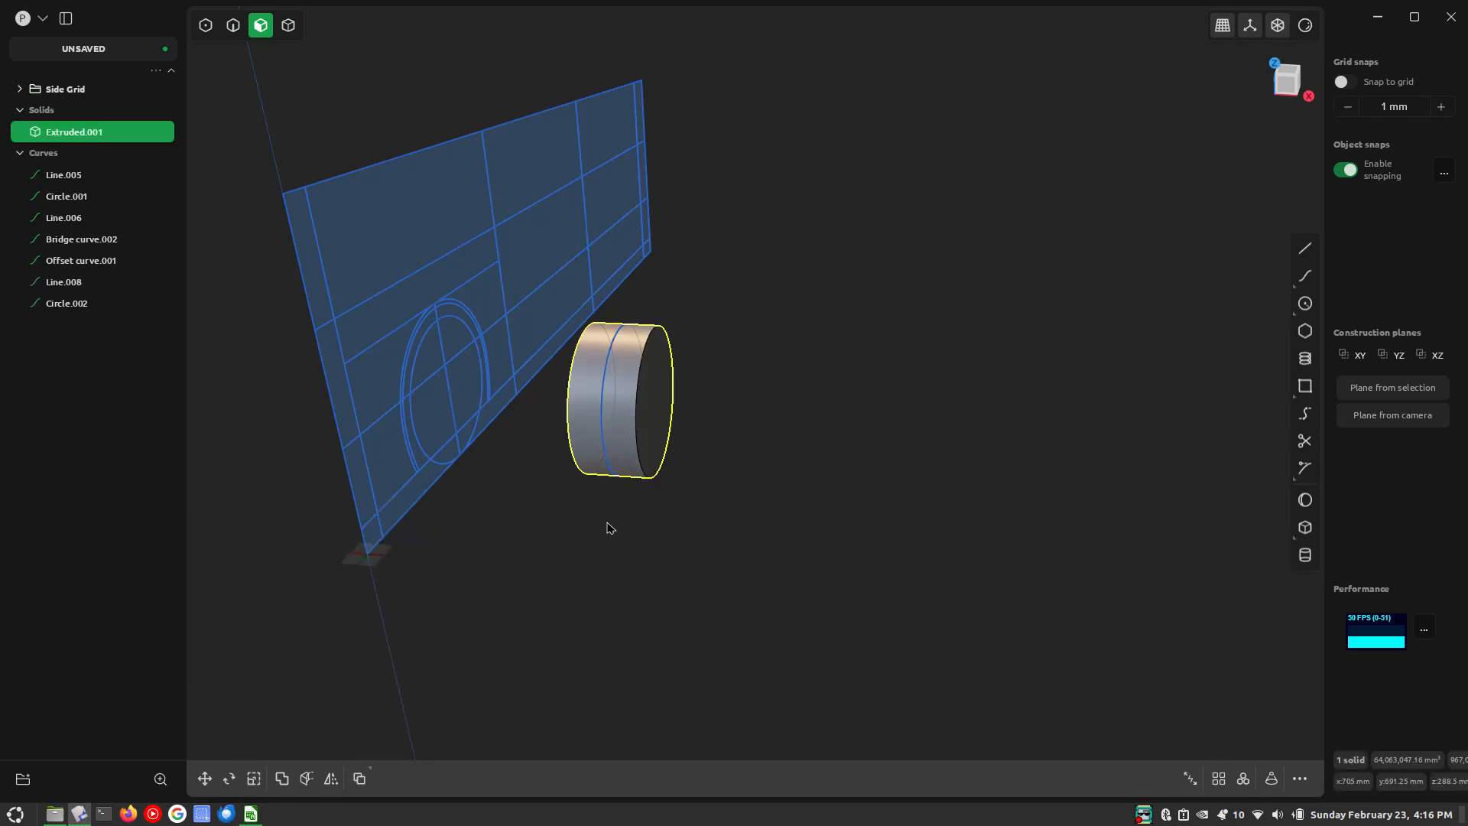
Delete the duplicated circle curve around the middle of the extruded wheel, keeping the solid
middle_click_drag(598, 533, 607, 357)
scroll(608, 357, "up", 5)
key("2")
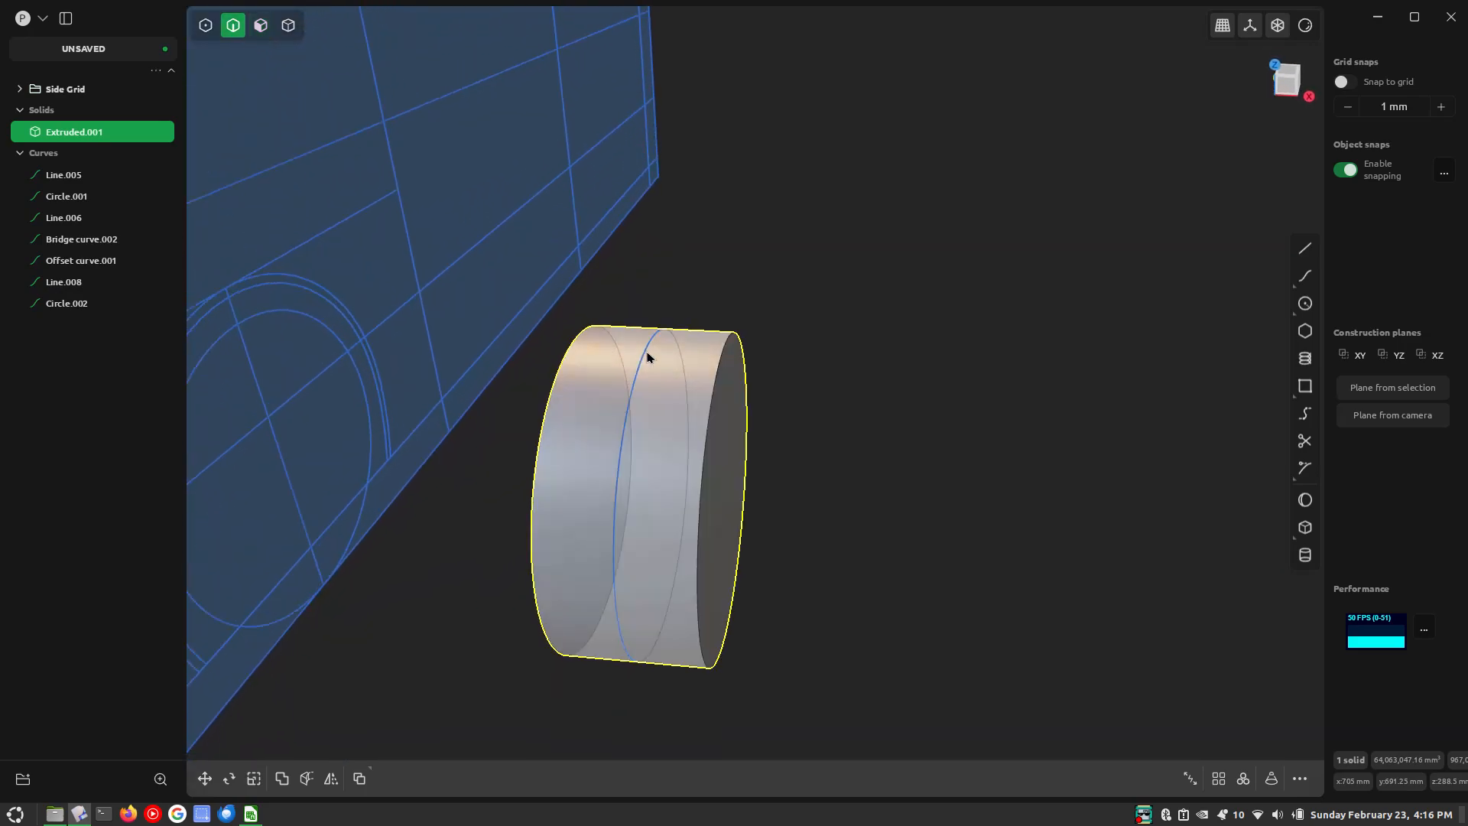
left_click(642, 357)
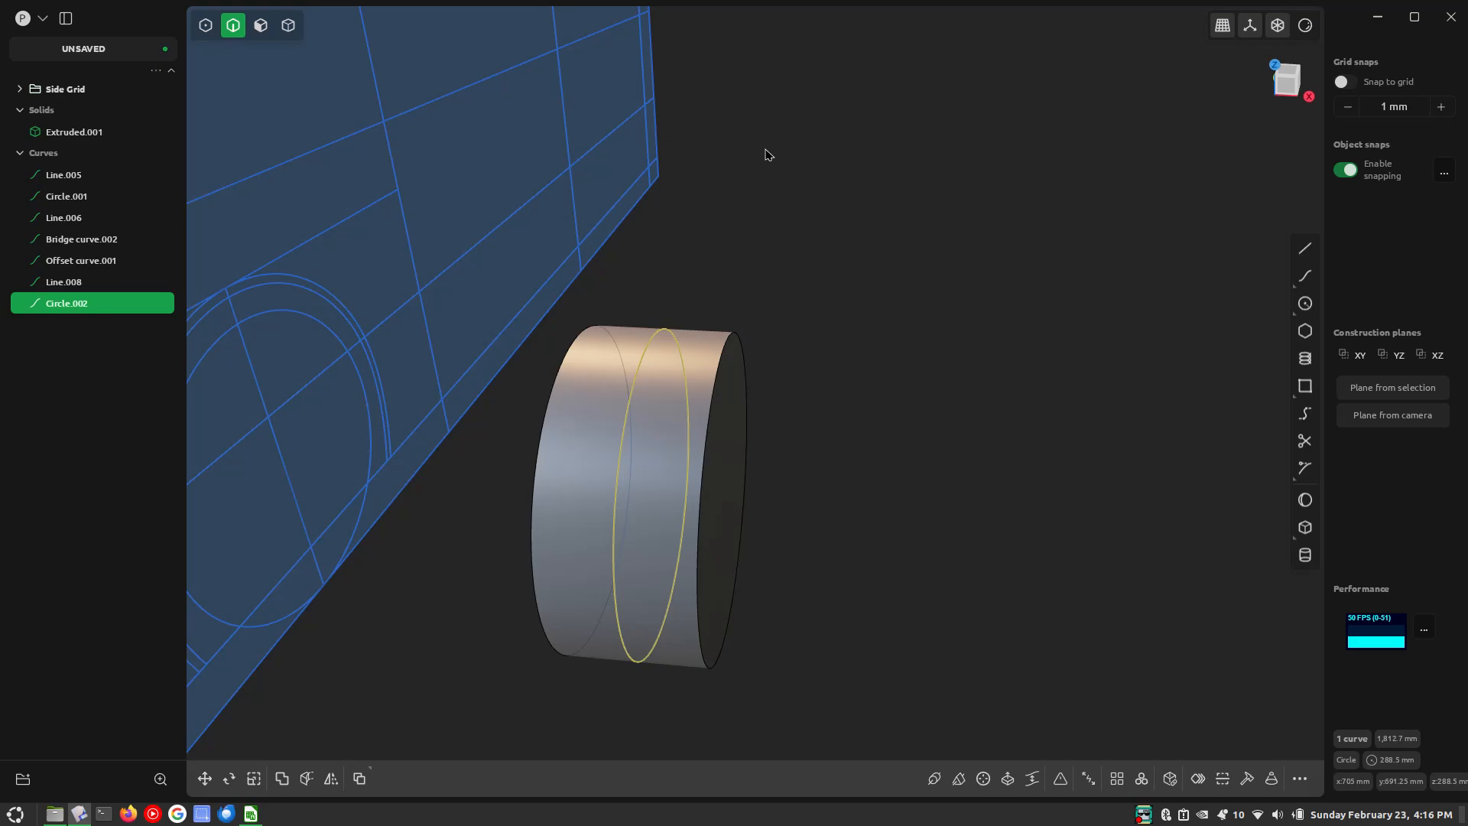
scroll(765, 150, "down", 5)
mouse_move(641, 330)
middle_mouse_down()
mouse_move(680, 310)
mouse_move(638, 336)
middle_mouse_up()
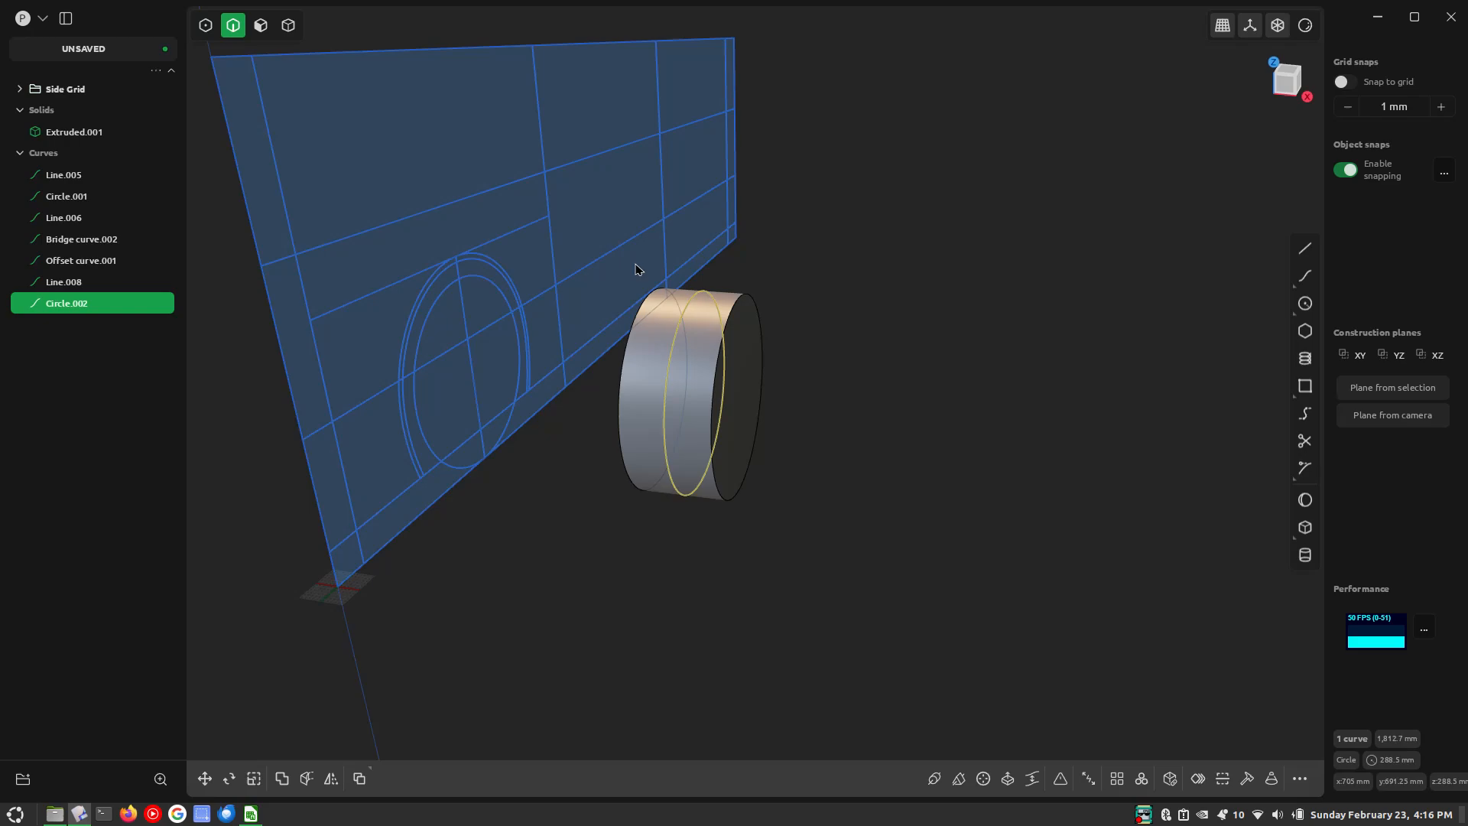
key("Delete")
middle_click_drag(635, 269, 522, 497)
middle_click_drag(617, 505, 787, 419)
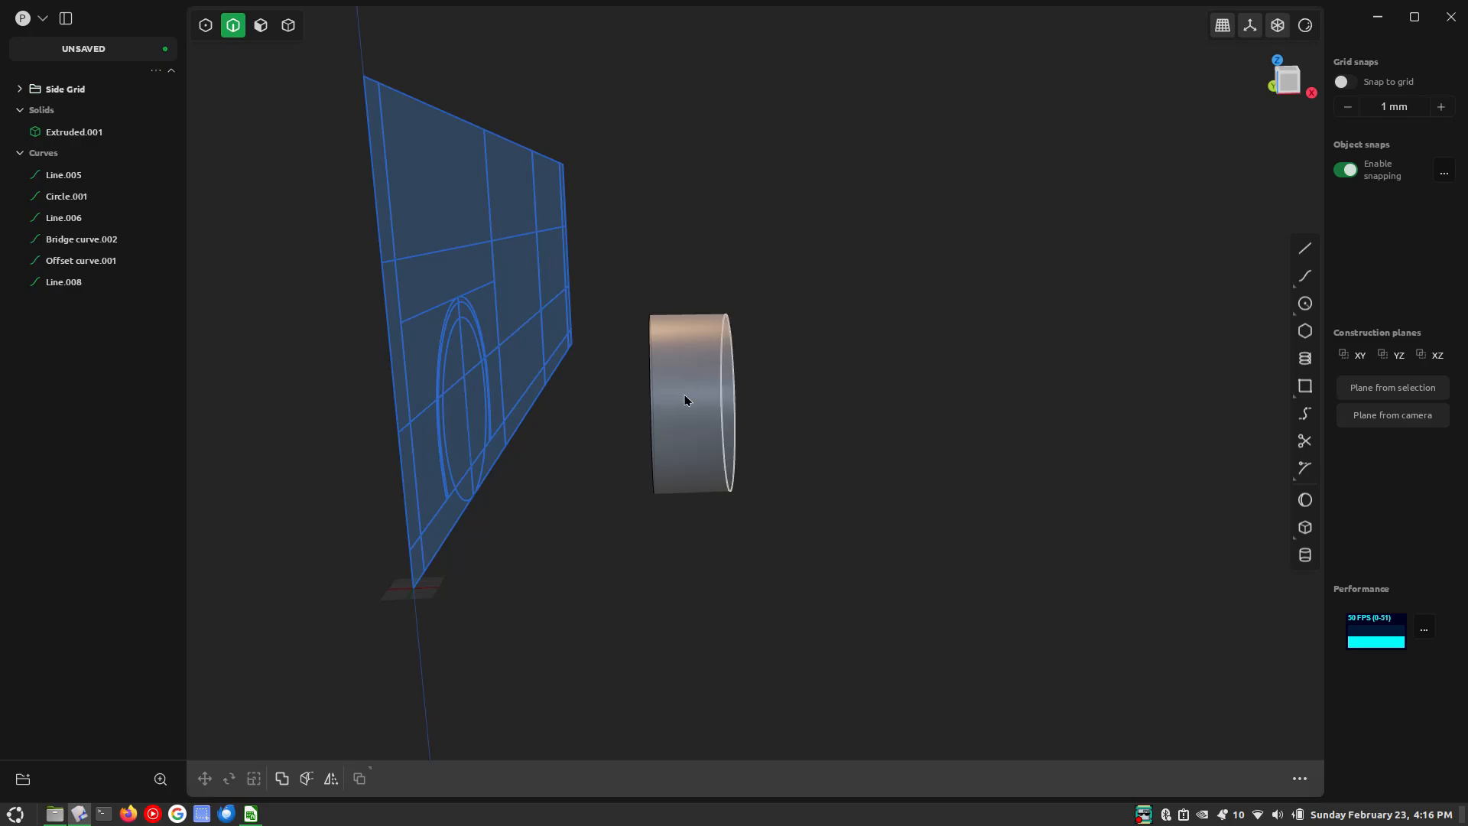
scroll(684, 377, "up", 5)
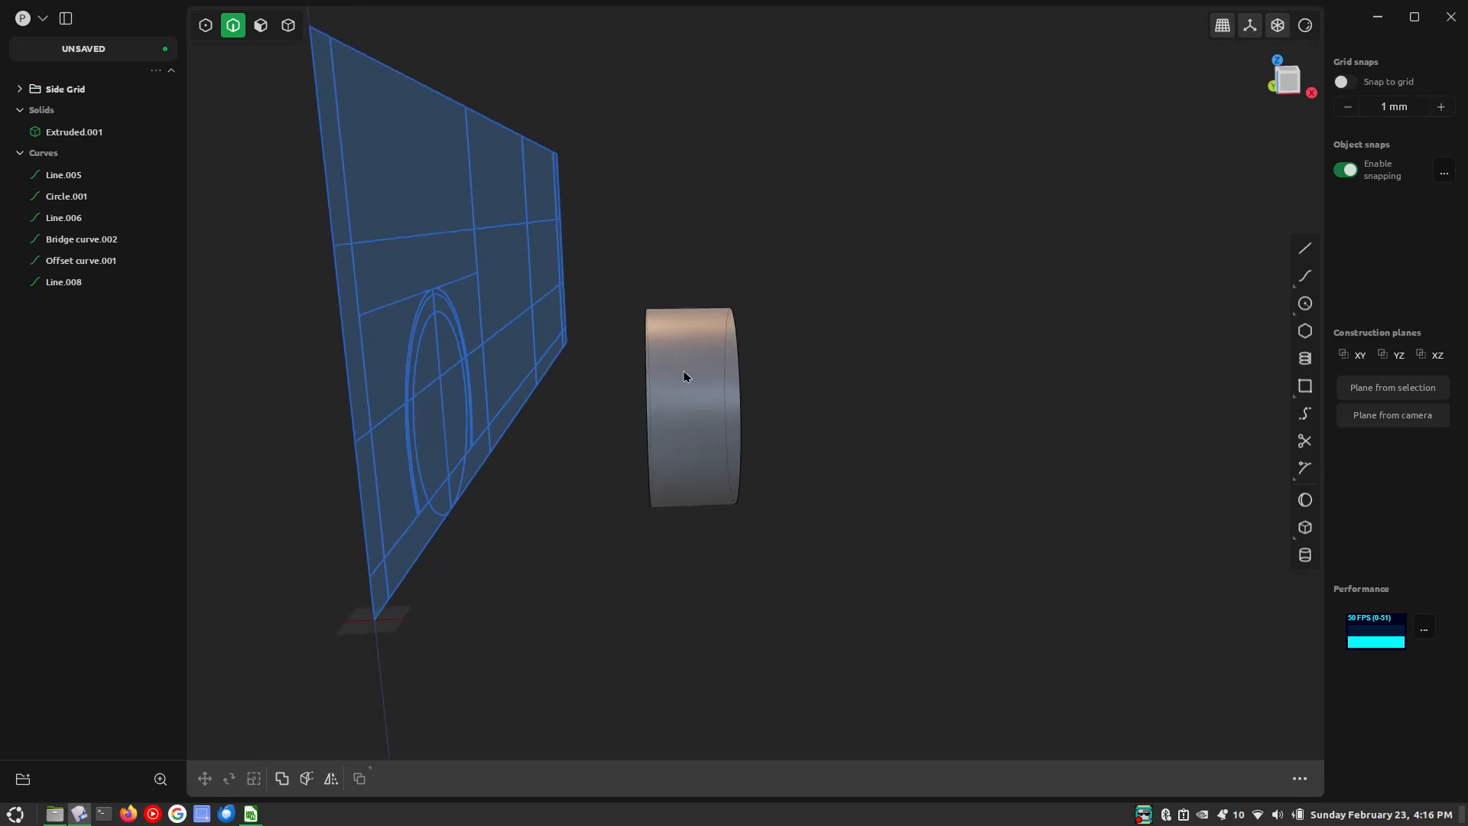
scroll(684, 380, "down", 2)
middle_click_drag(681, 388, 629, 367)
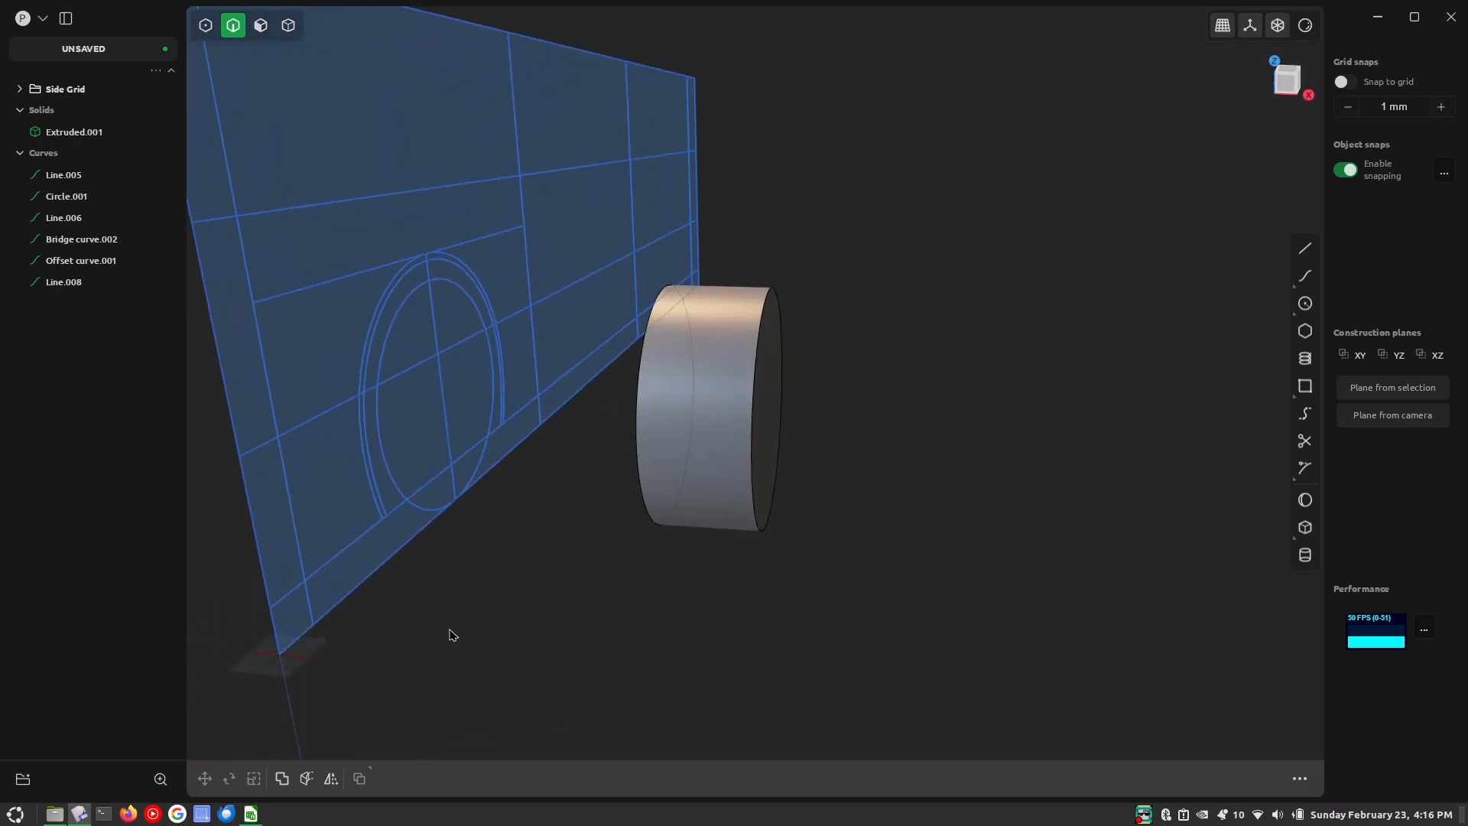
Switch to the LibreOffice Calc Miata dimensions sheet and examine the offsets and differences for the 15x9, 15x9.5 and 15x10 wheels
left_click(252, 814)
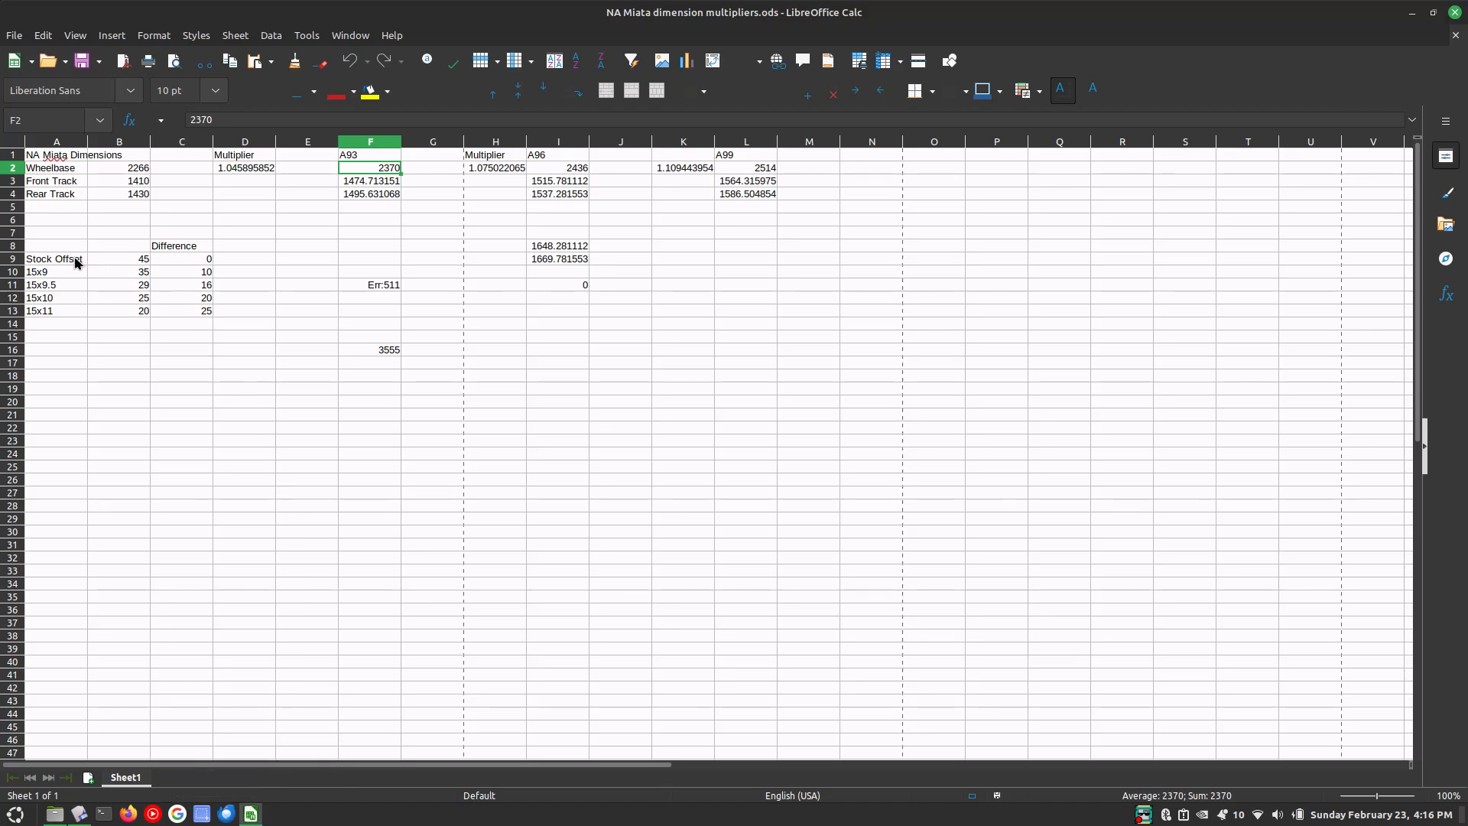
left_click(44, 272)
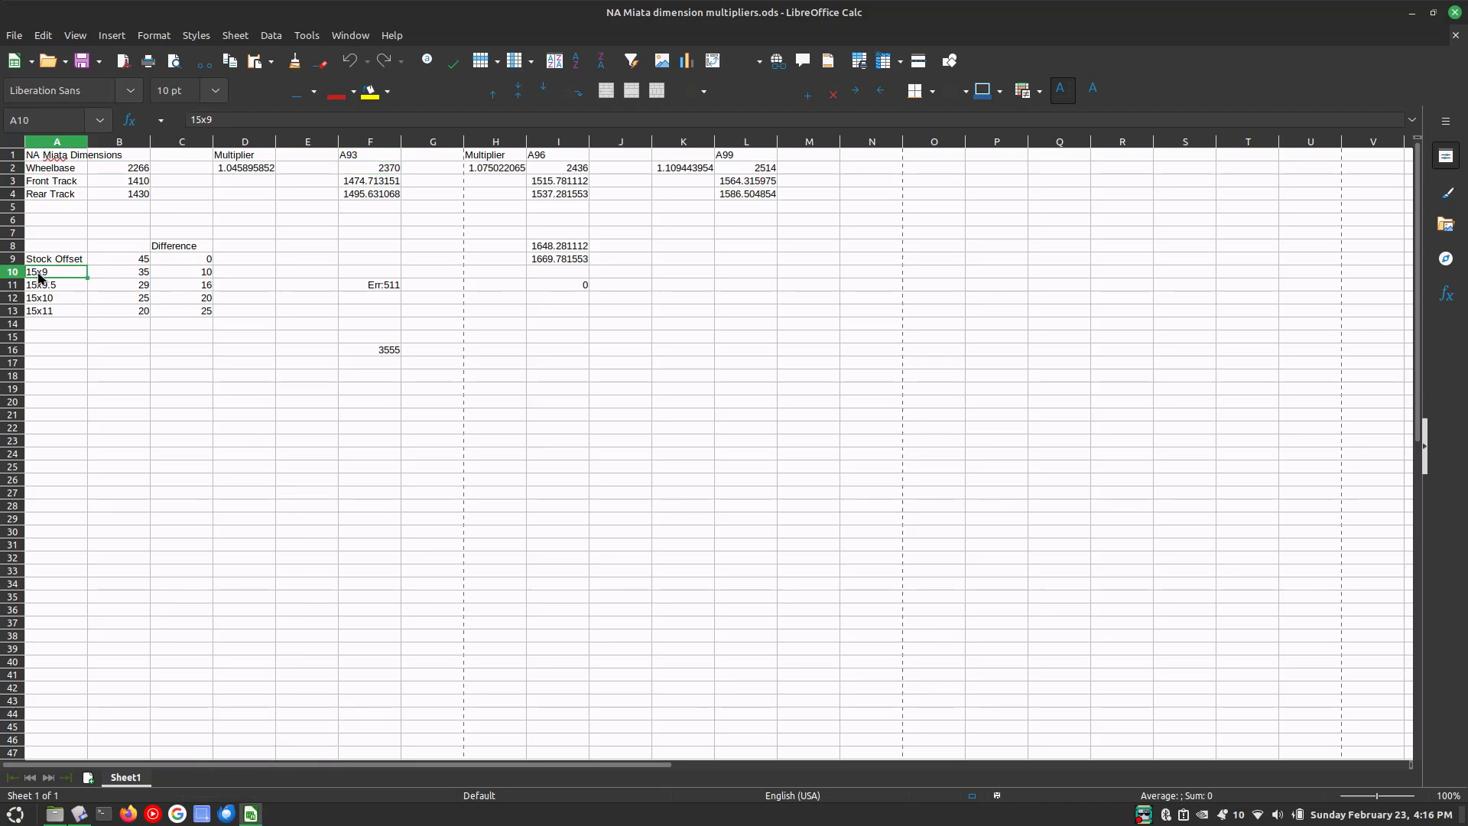
left_click(203, 278)
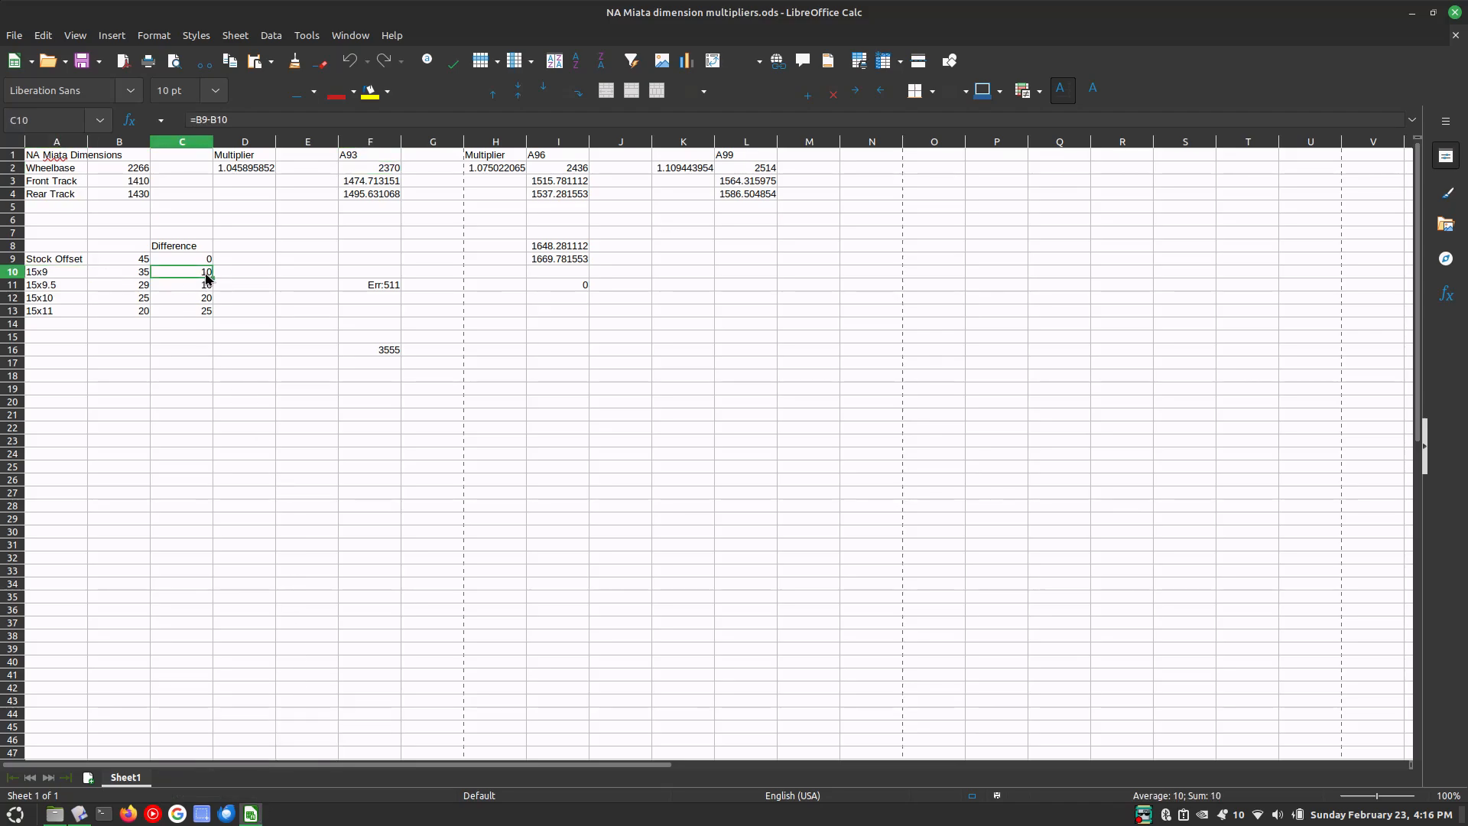
left_click(69, 288)
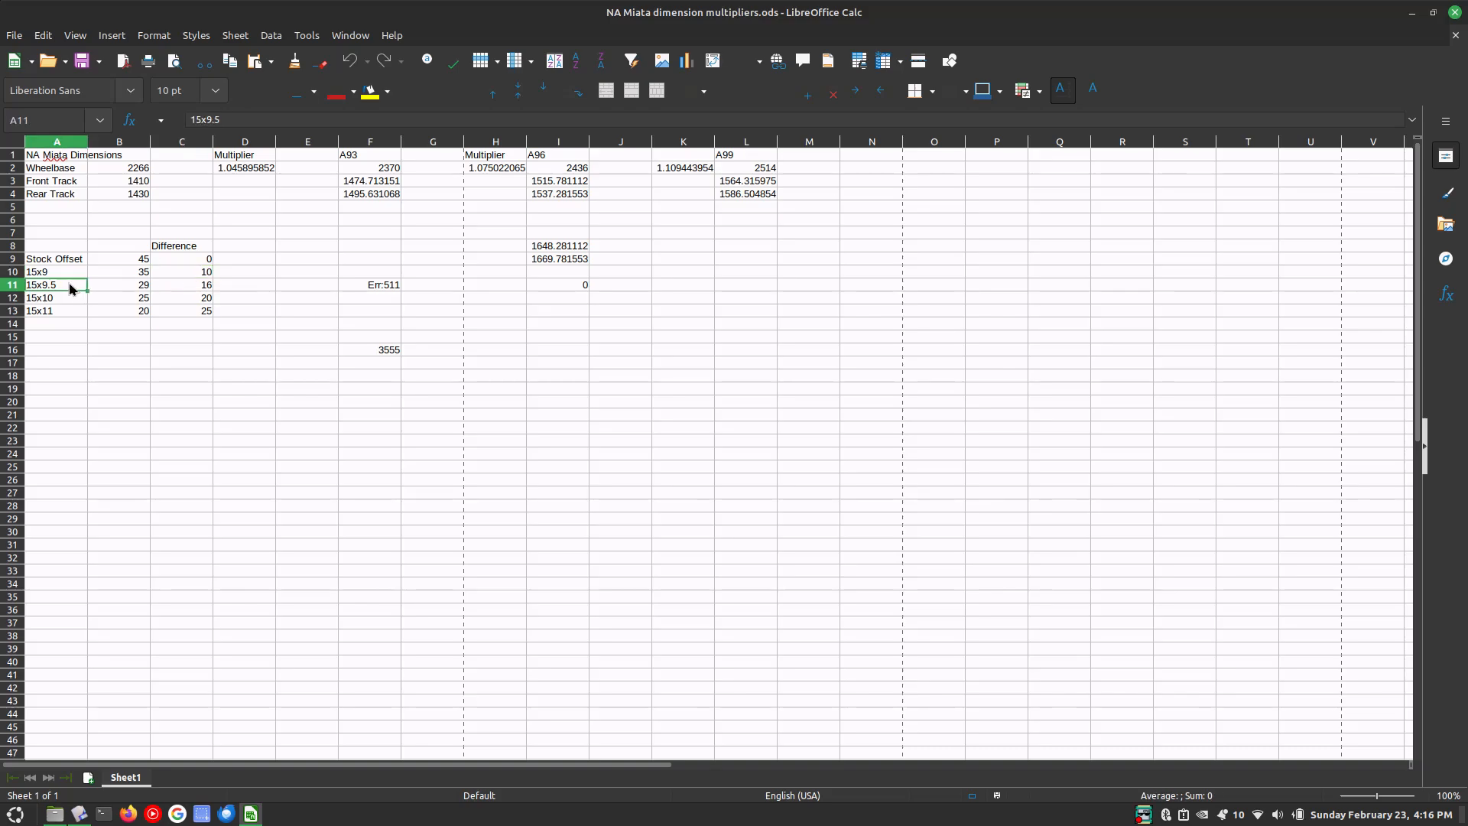
left_click(147, 291)
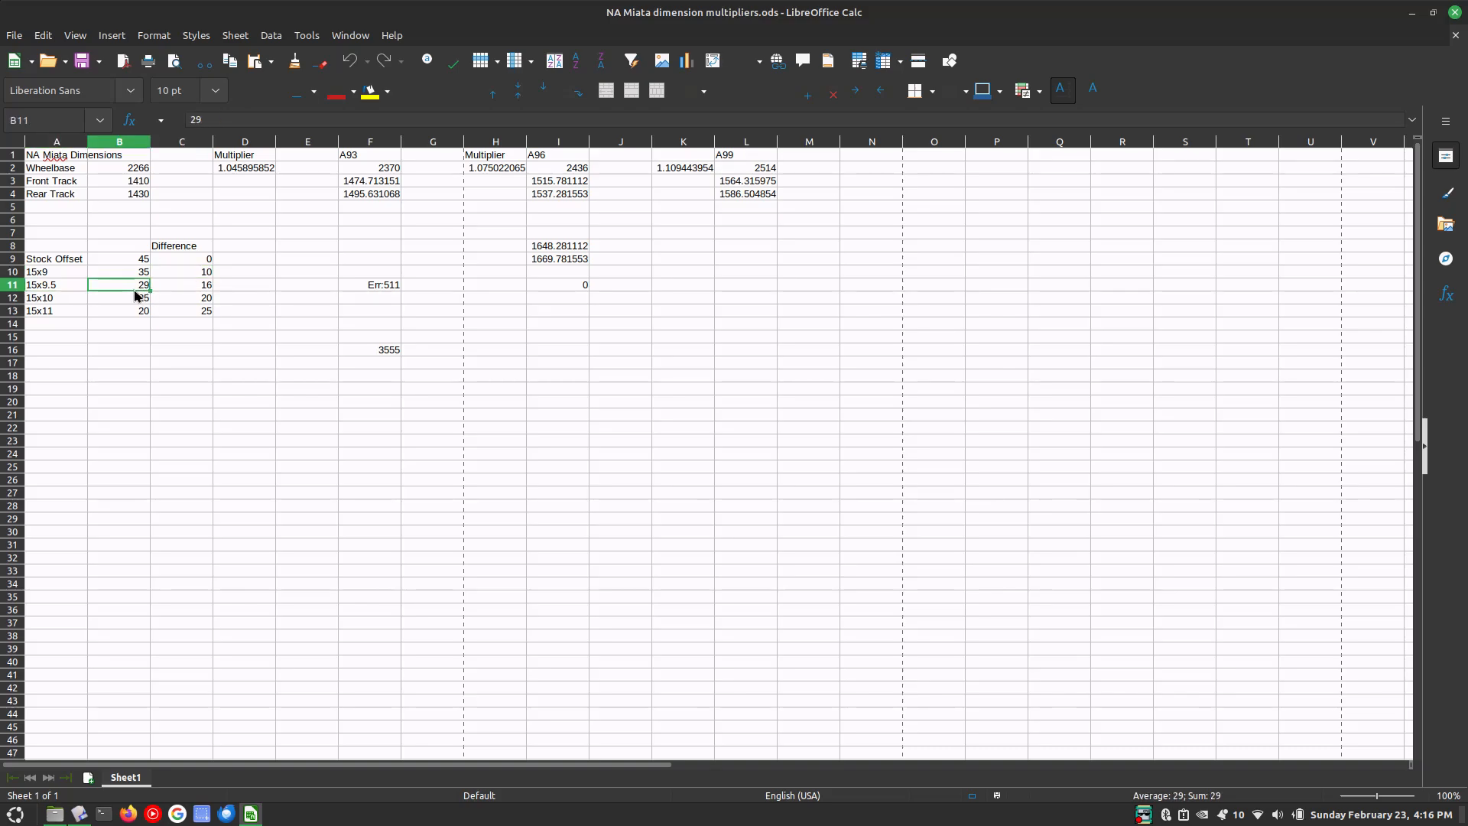
left_click(200, 287)
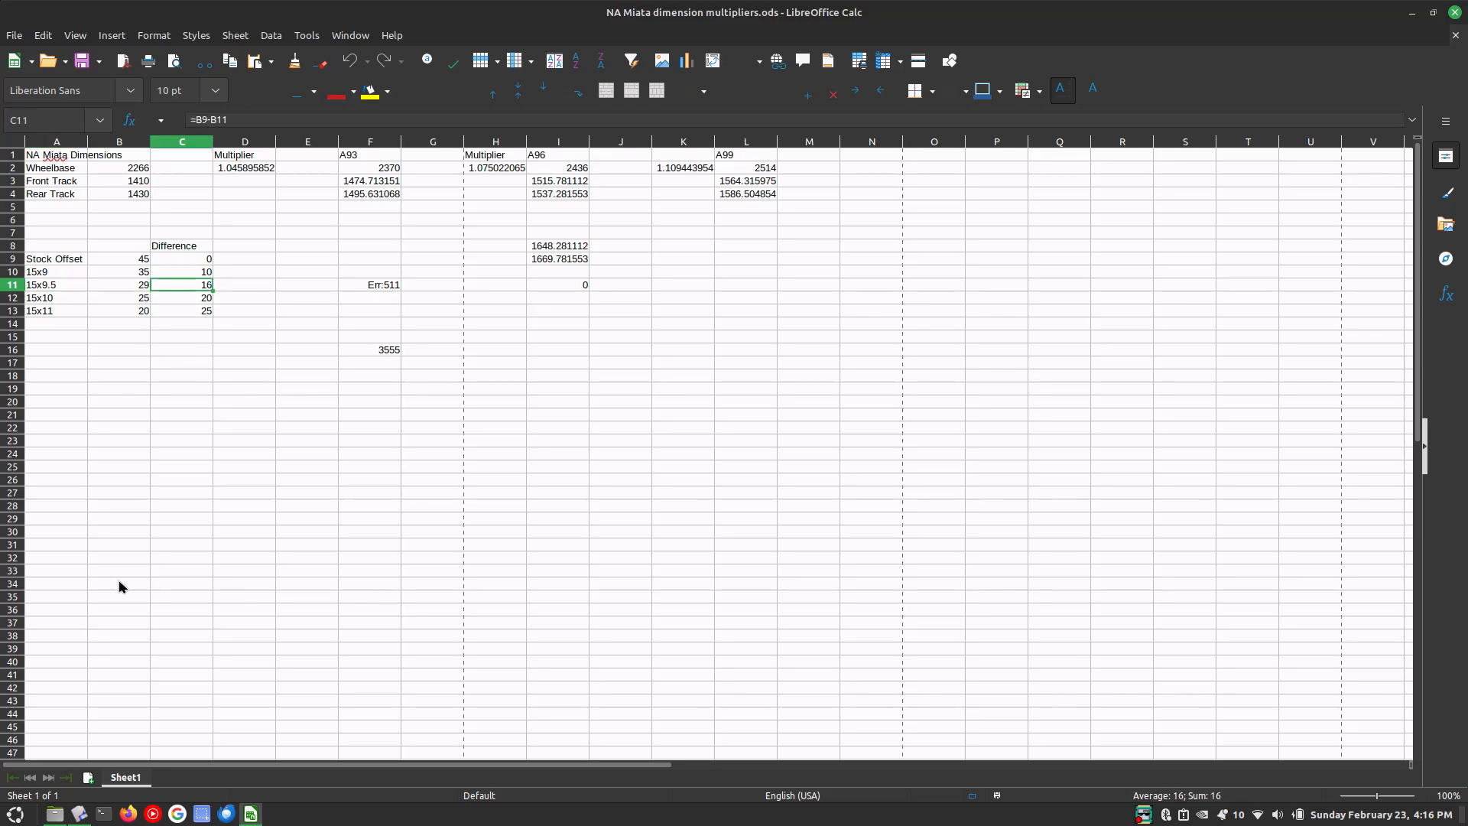
left_click(77, 301)
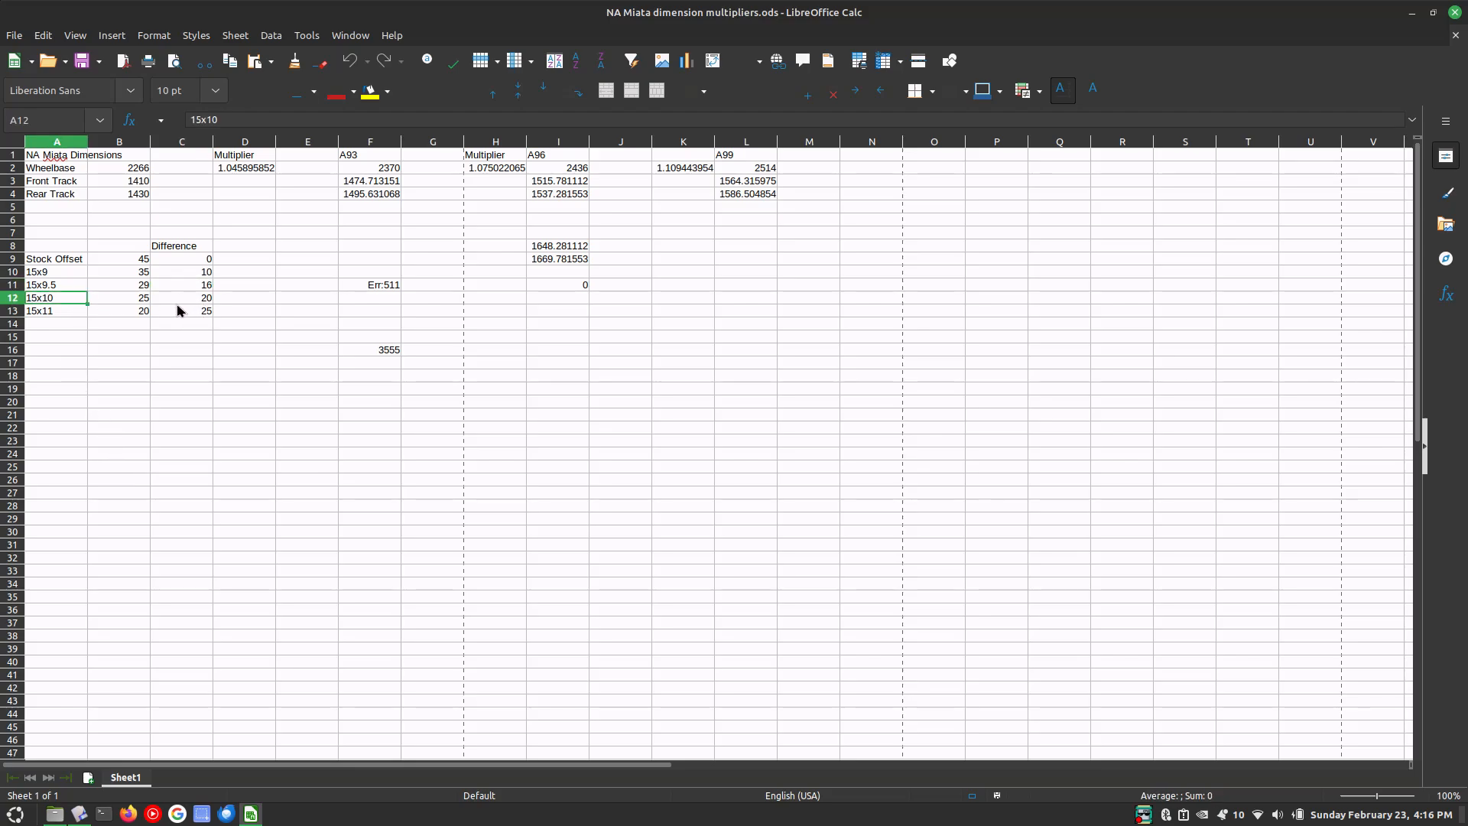
Compare the 15x9 wheel's row with the 15x9.5, 15x10 and 15x11 rows in the offset table
left_click(66, 275)
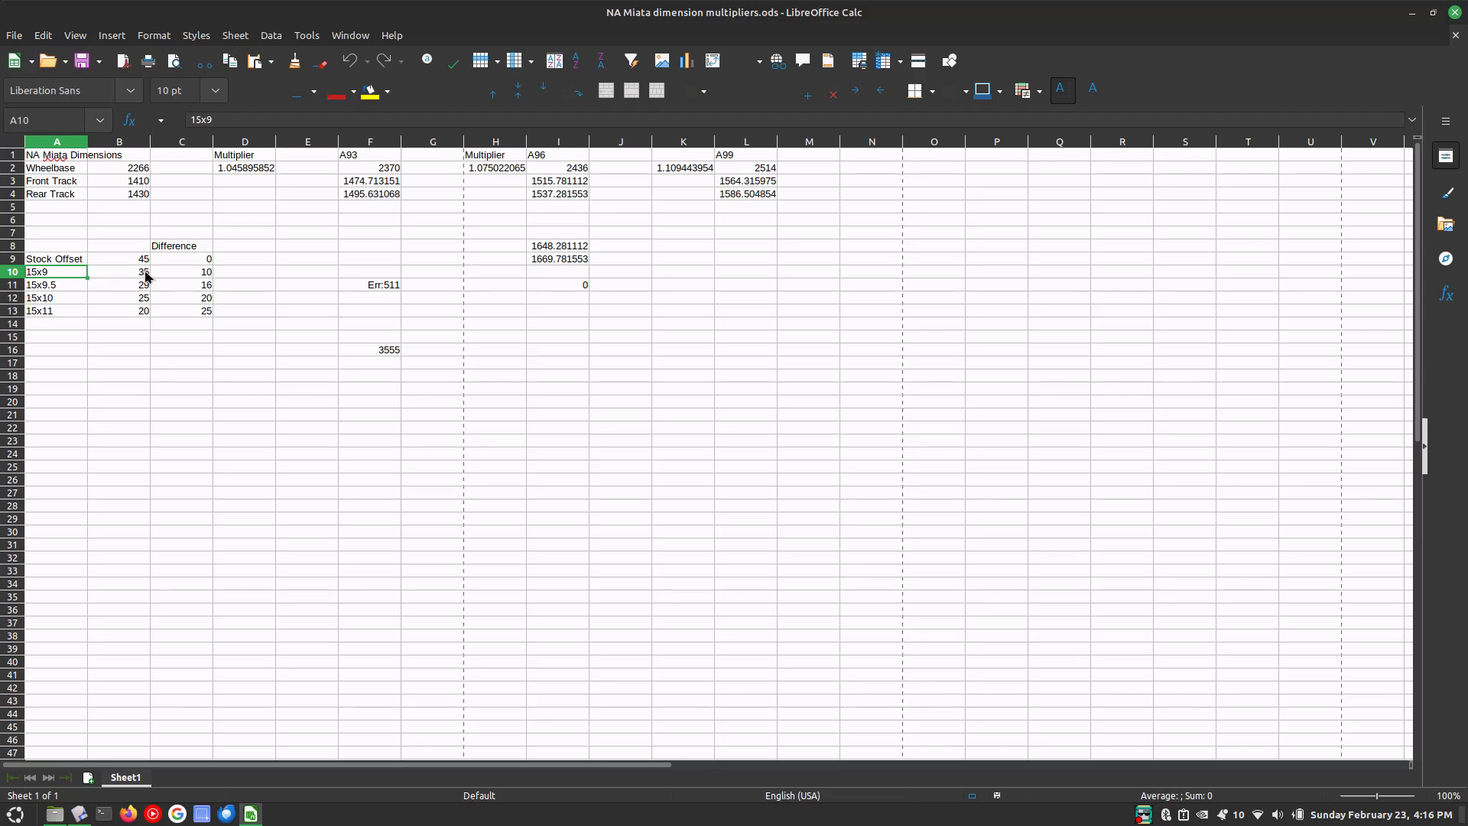
left_click(191, 277)
left_click(63, 288)
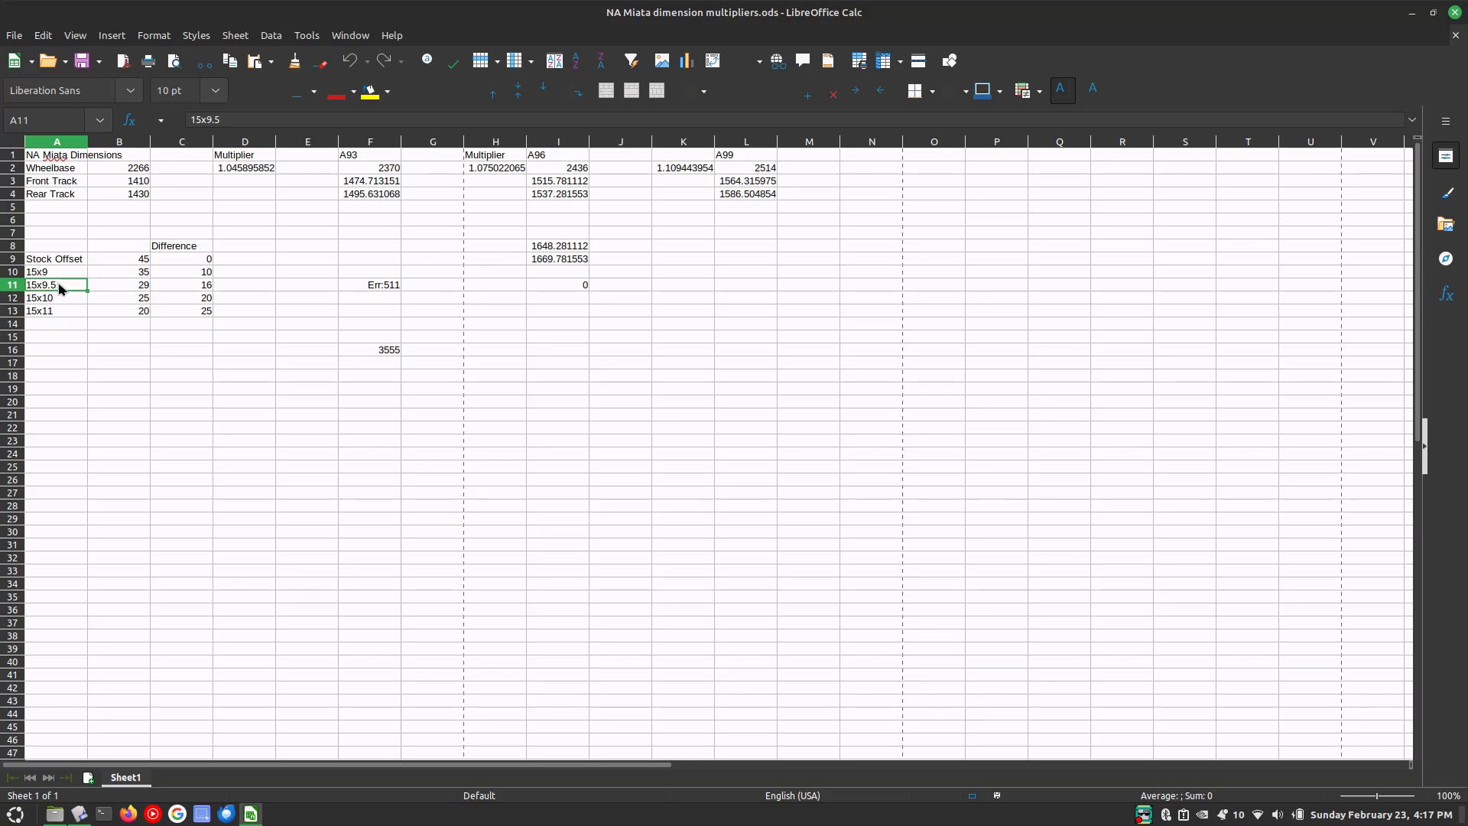
left_click(45, 297)
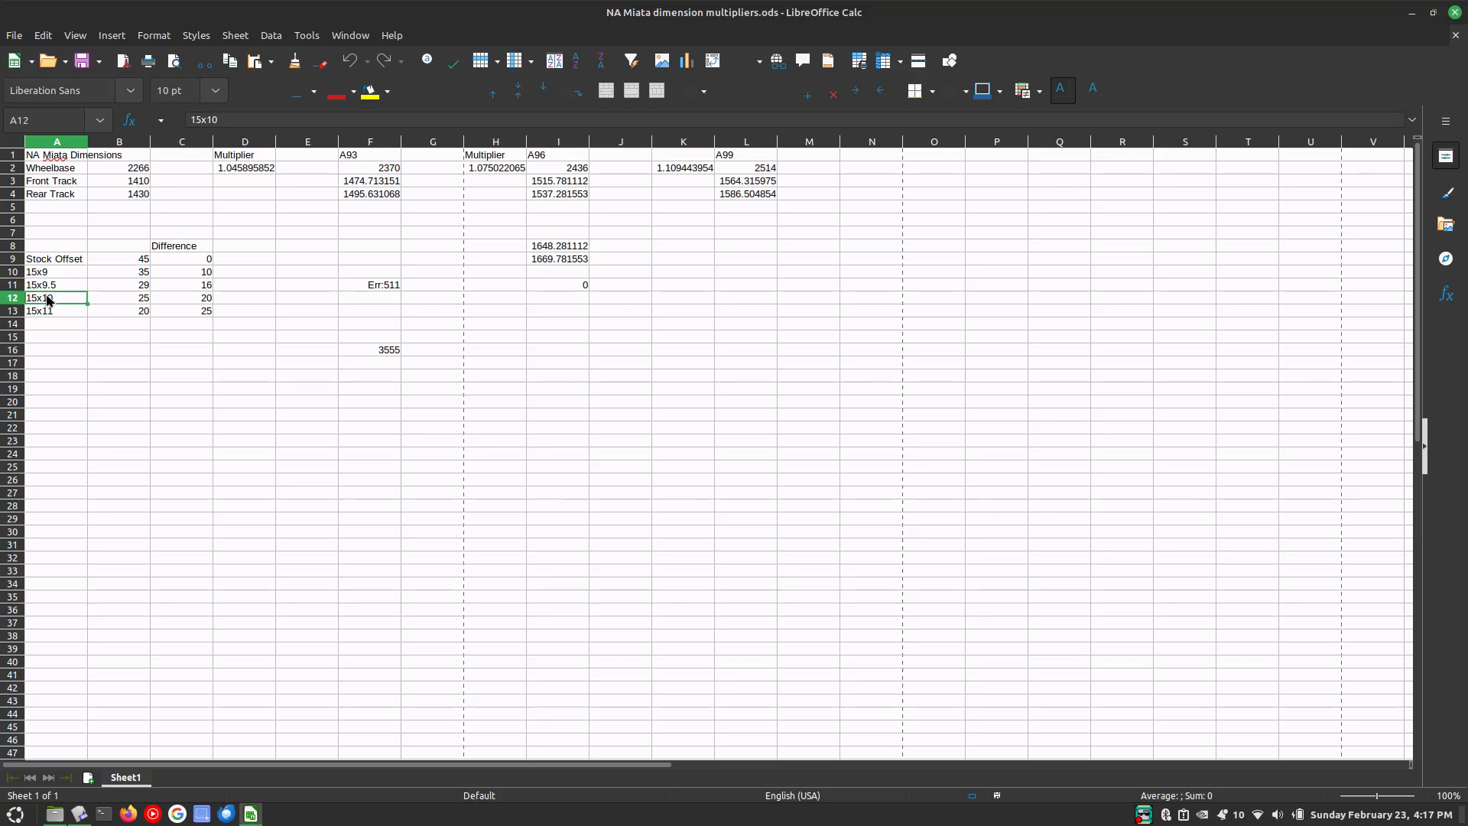
left_click(49, 308)
left_click(54, 299)
left_click(58, 307)
left_click(60, 299)
left_click(54, 312)
left_click(58, 299)
left_click(58, 308)
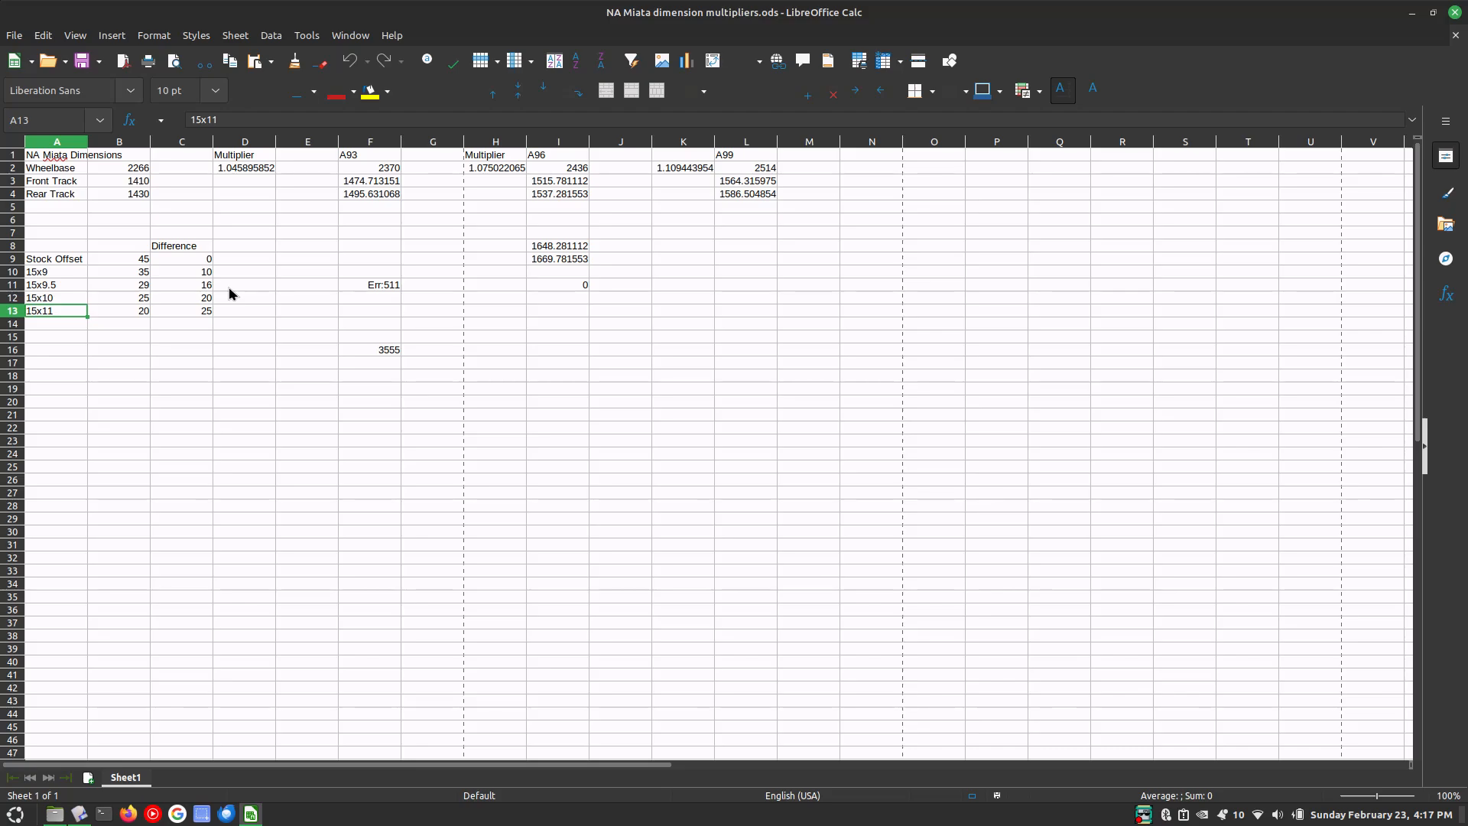
left_click(71, 301)
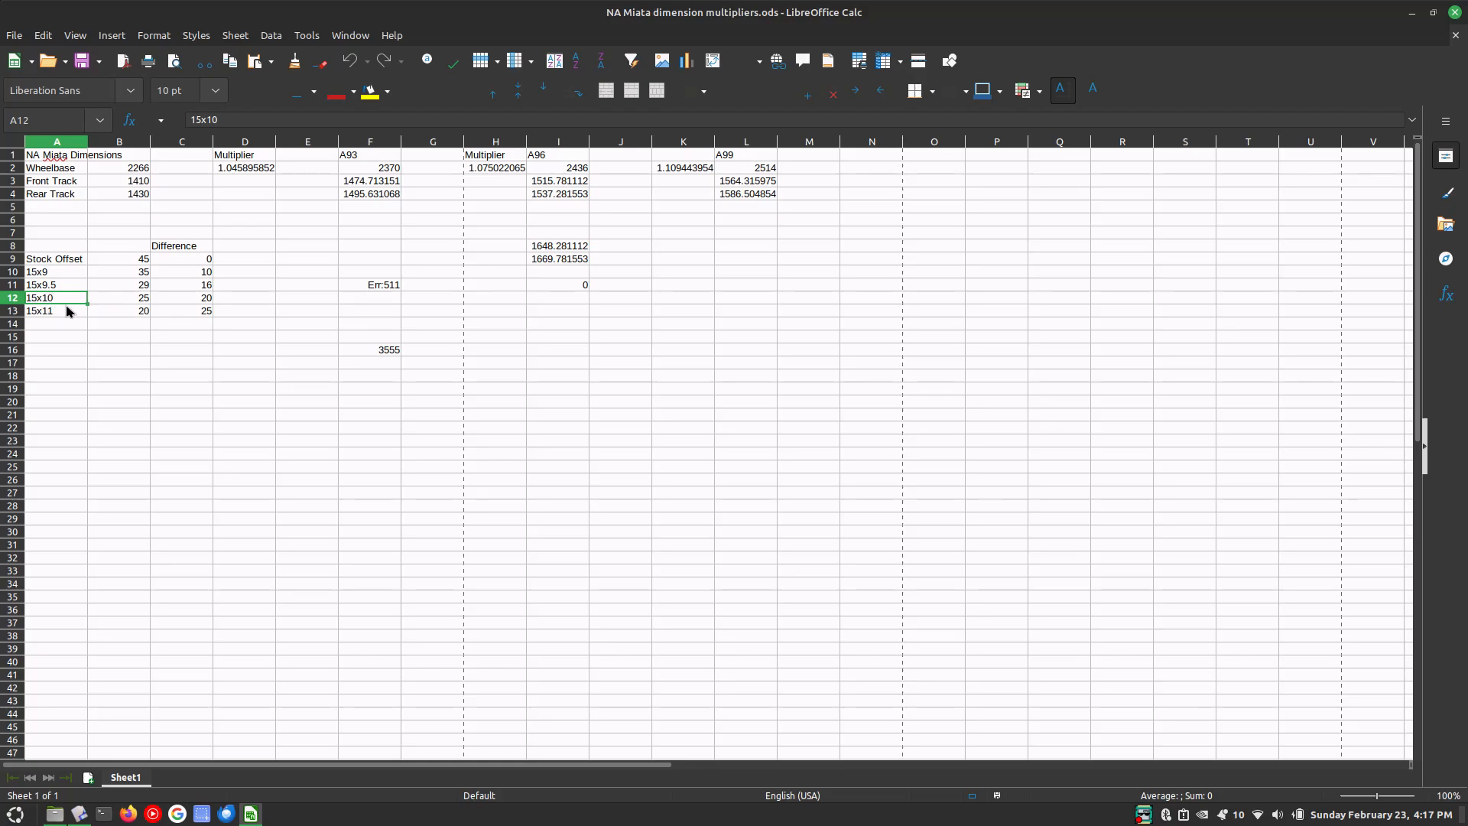
Examine the offset differences from stock to 15x11, then the 15x10 and 15x9.5 wheels' rows
left_click_drag(187, 260, 186, 318)
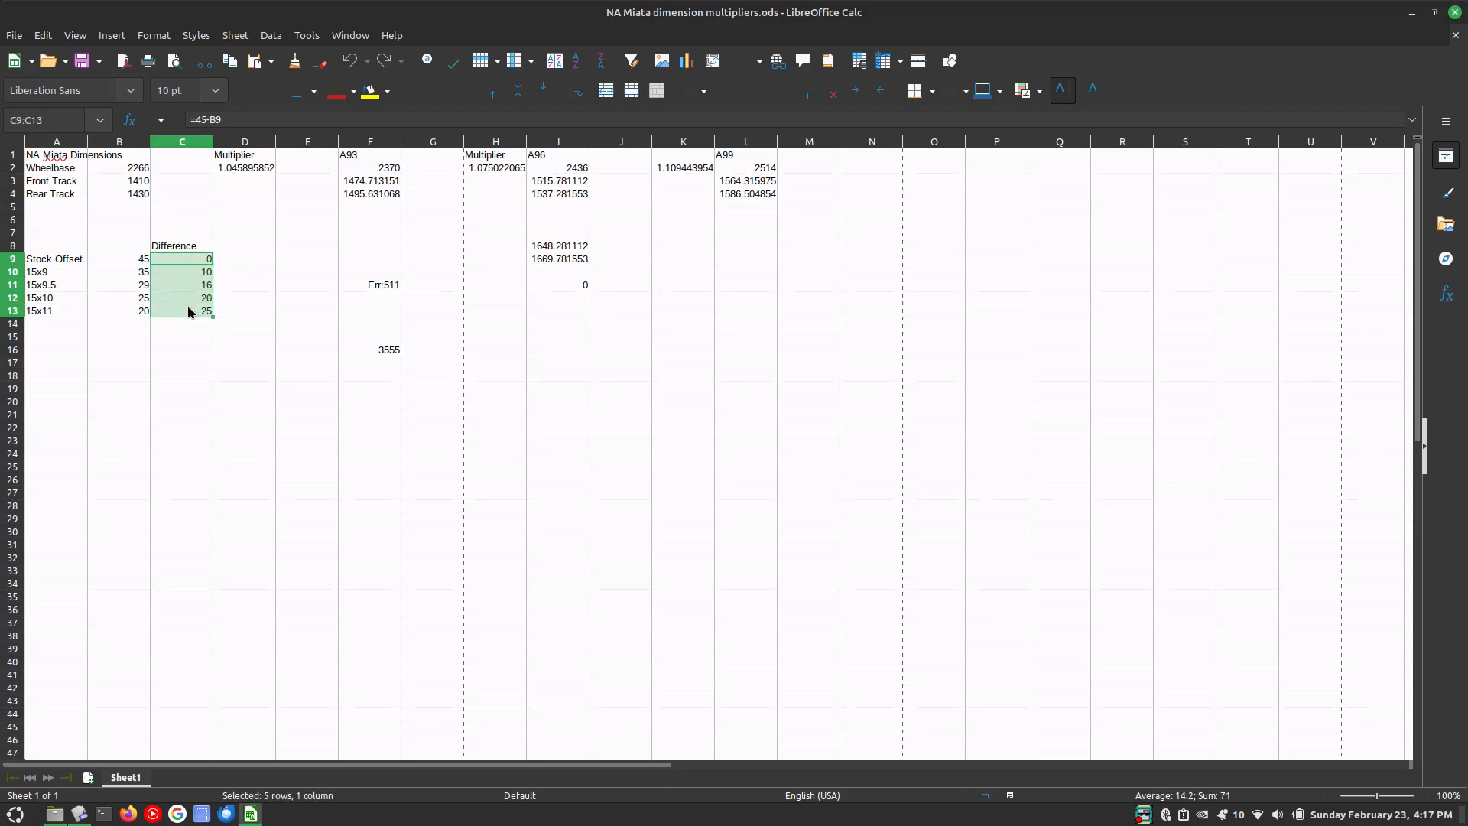
left_click(77, 299)
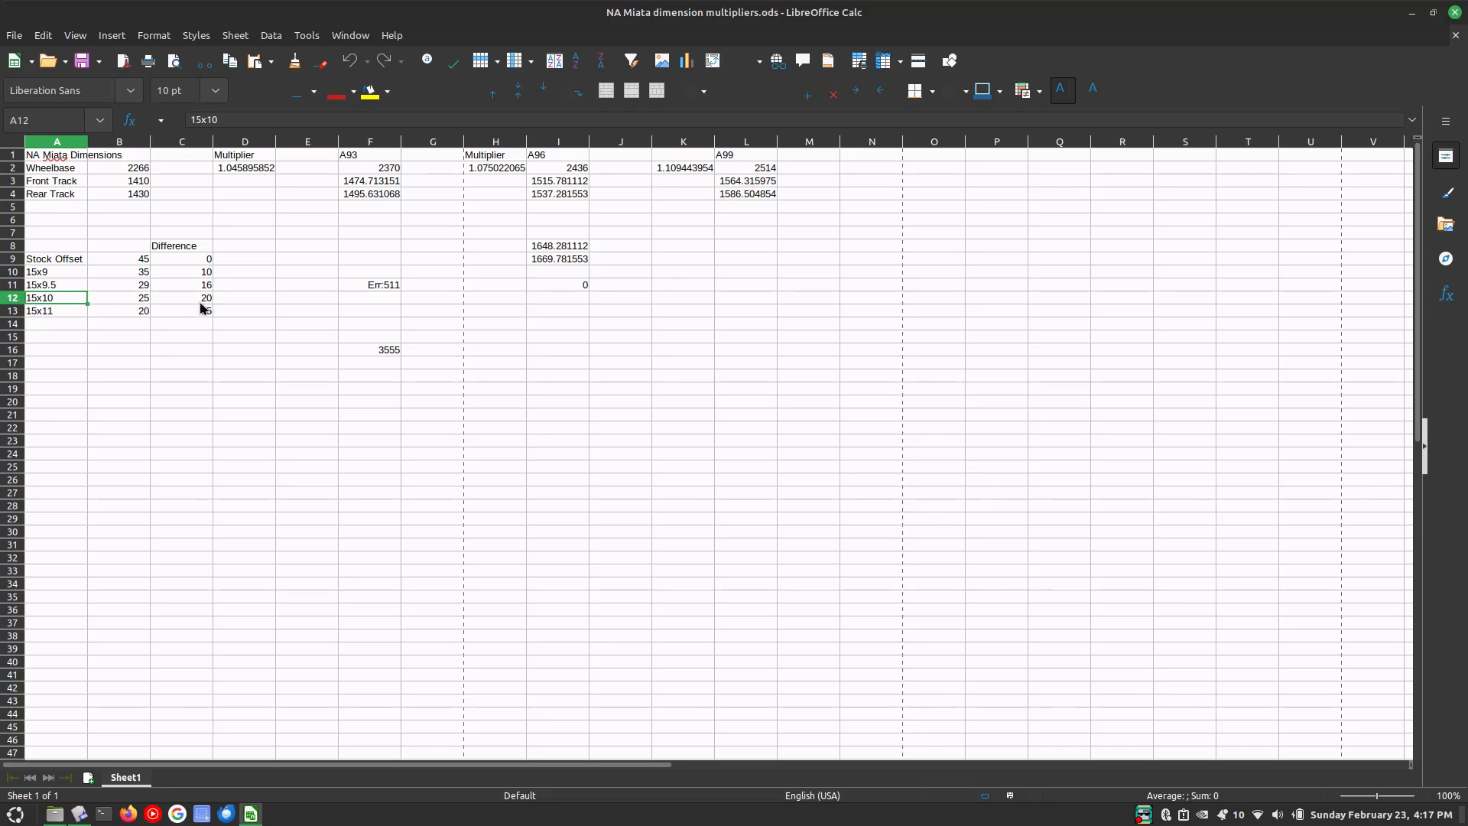
left_click(79, 288)
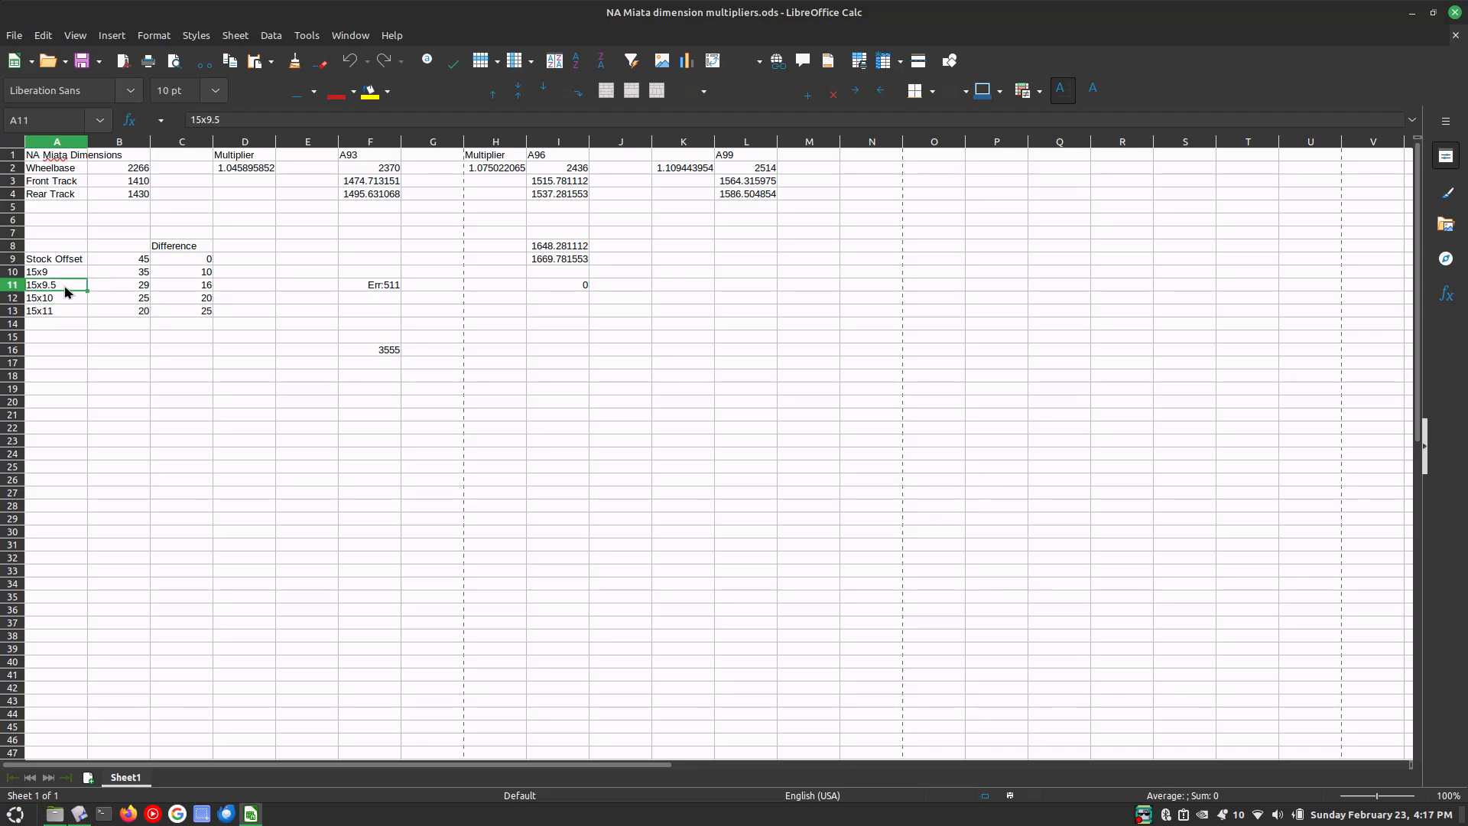
left_click(185, 294)
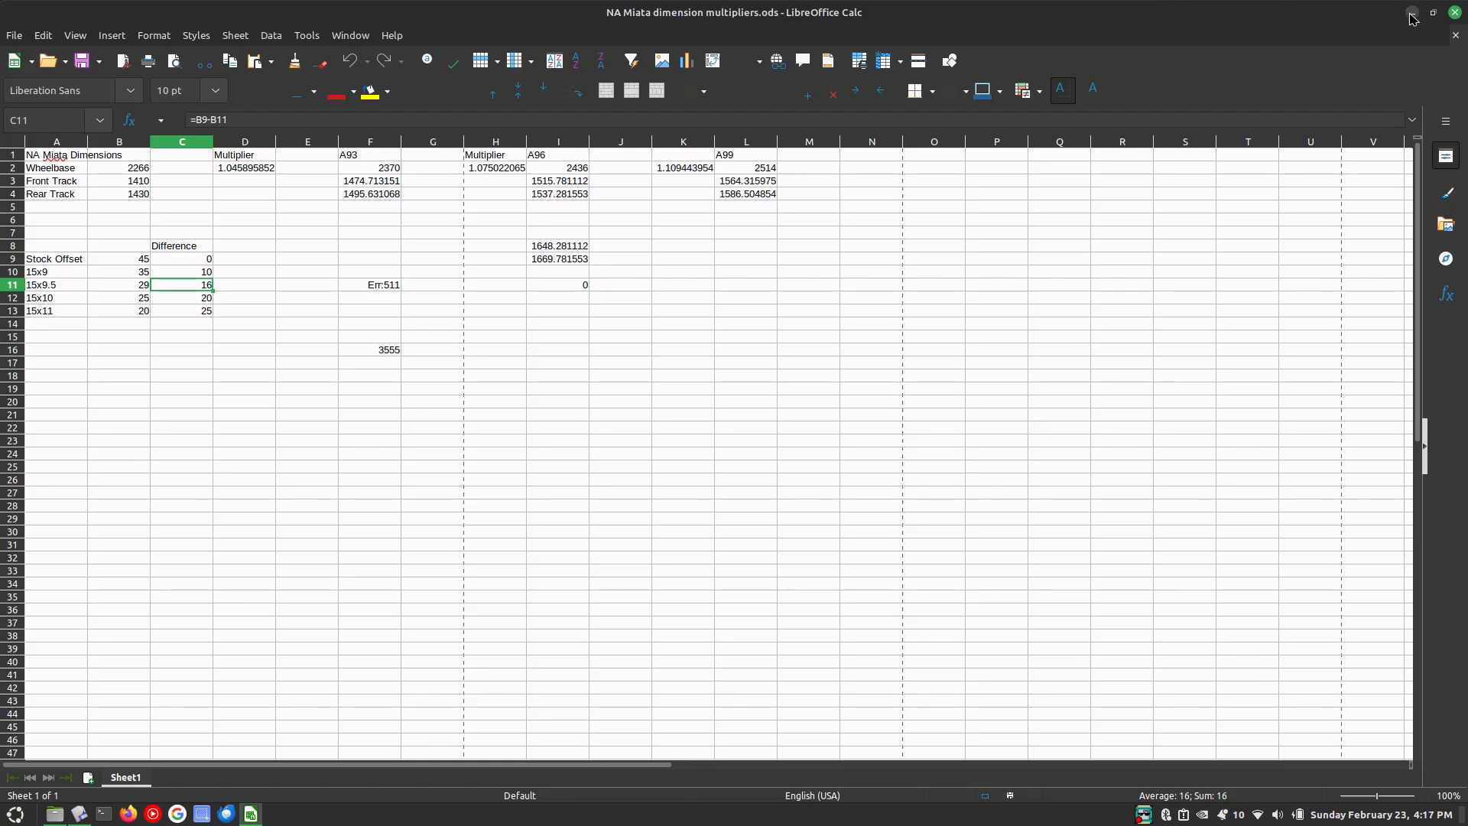
Switch to Plasticity to select the extruded wheel solid, and recheck the 15x9.5 wheel's offset difference in the LibreOffice Calc sheet
left_click(1411, 14)
key("4")
left_click(704, 342)
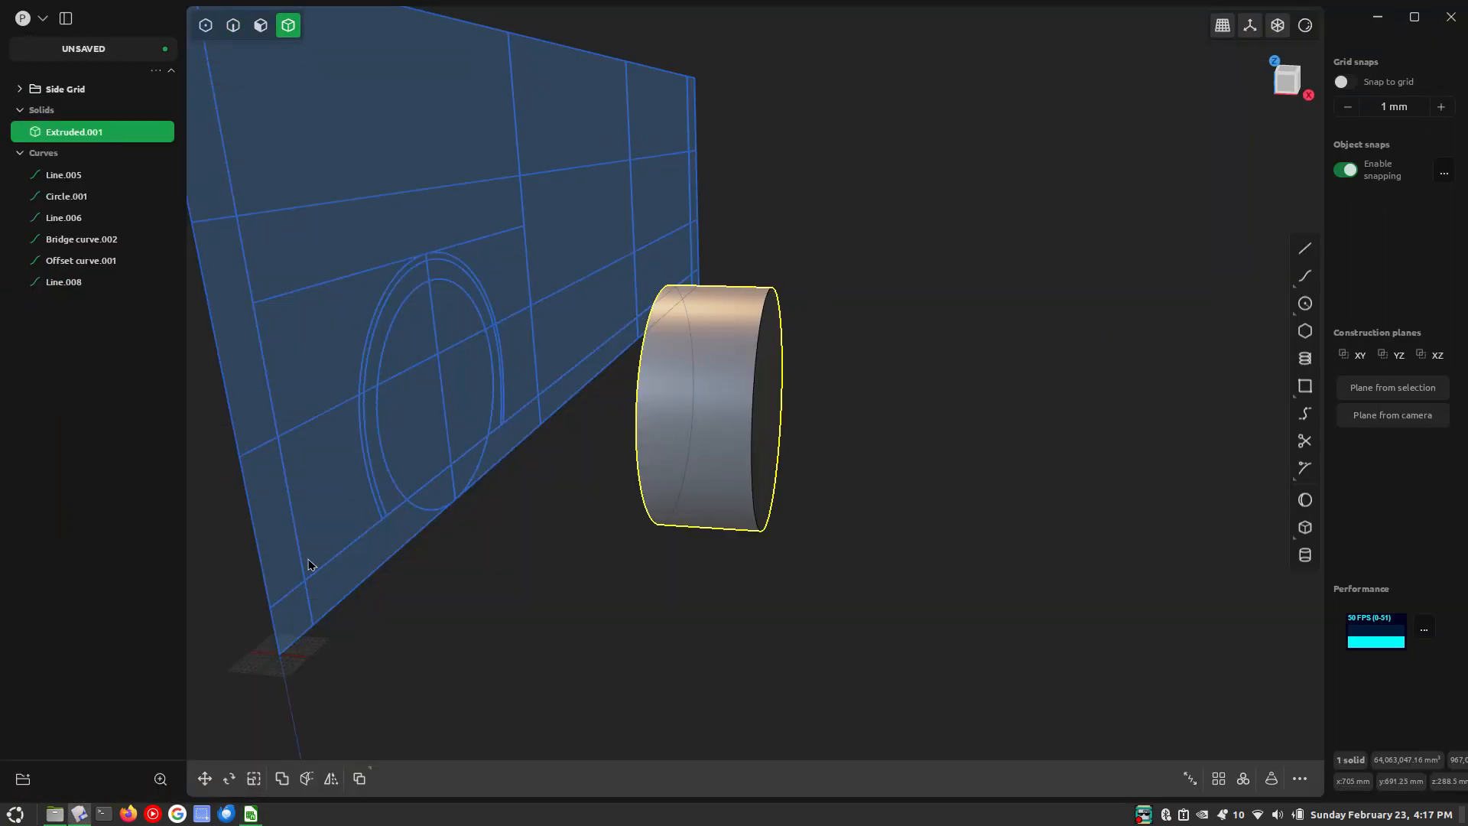
left_click(251, 813)
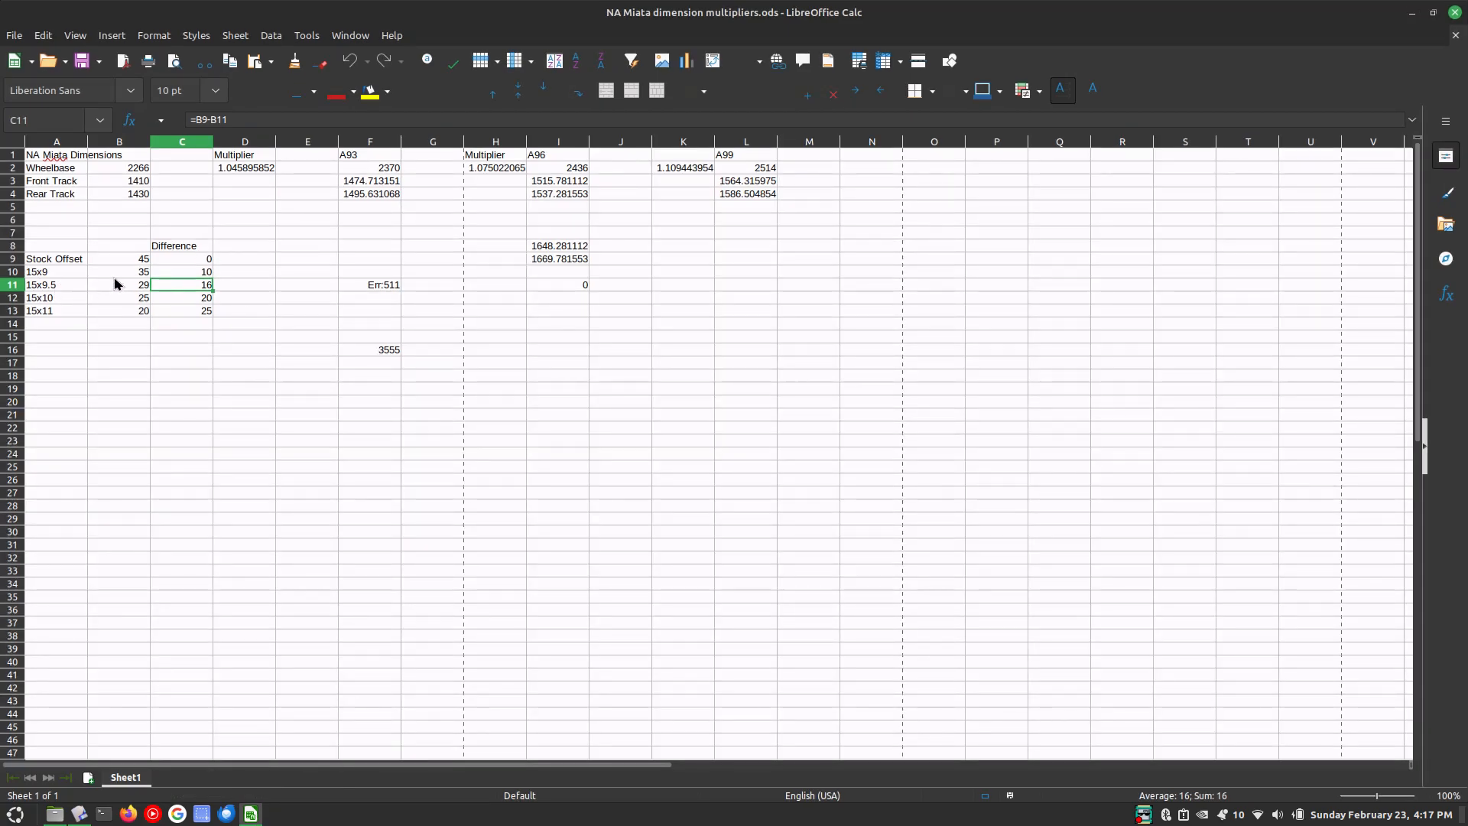
left_click(58, 286)
left_click(168, 285)
left_click(1412, 13)
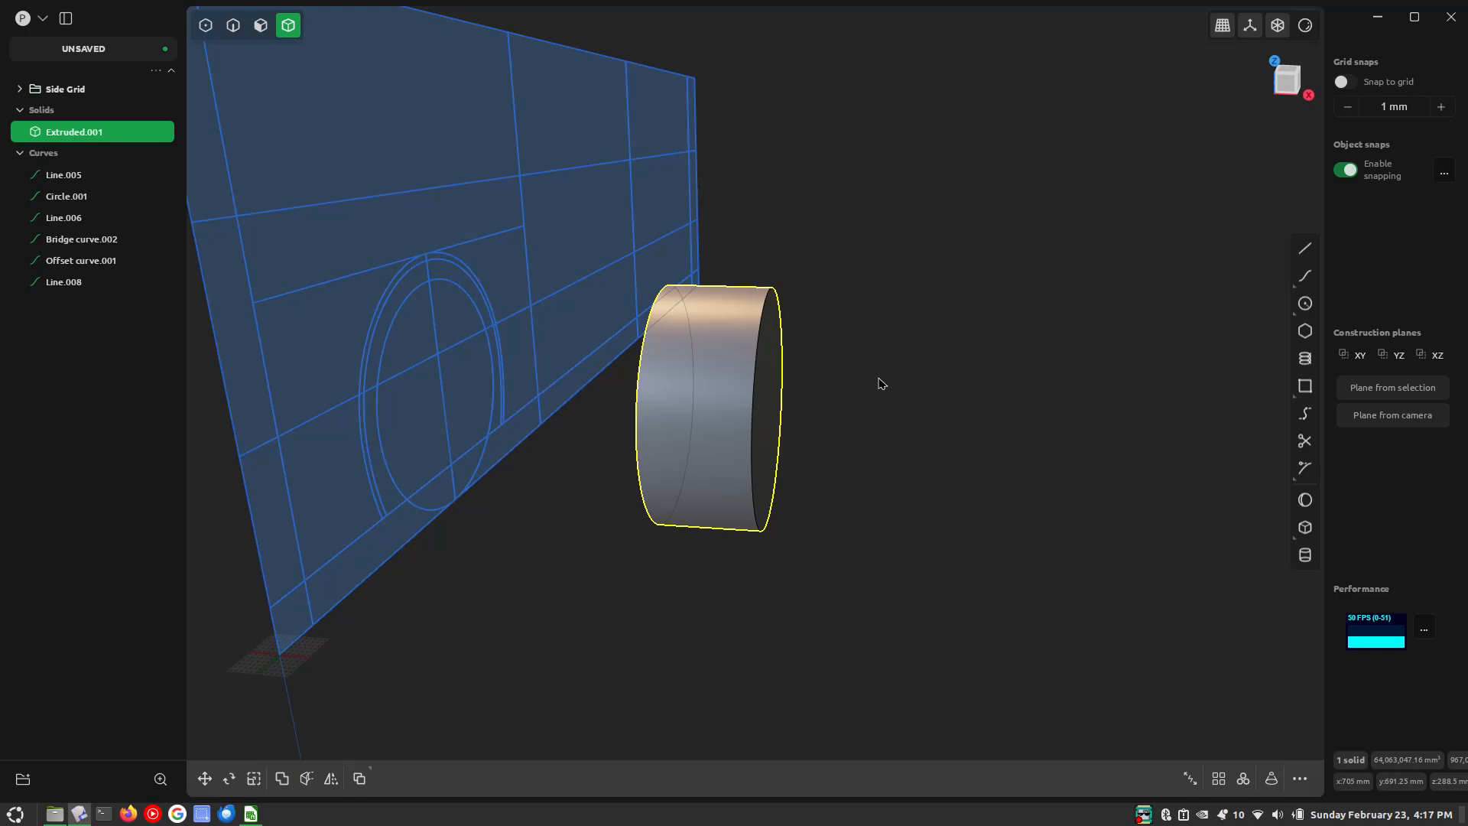
Move the selected wheel solid 16 mm outward along the X axis in Plasticity
key("KP_3")
key("g")
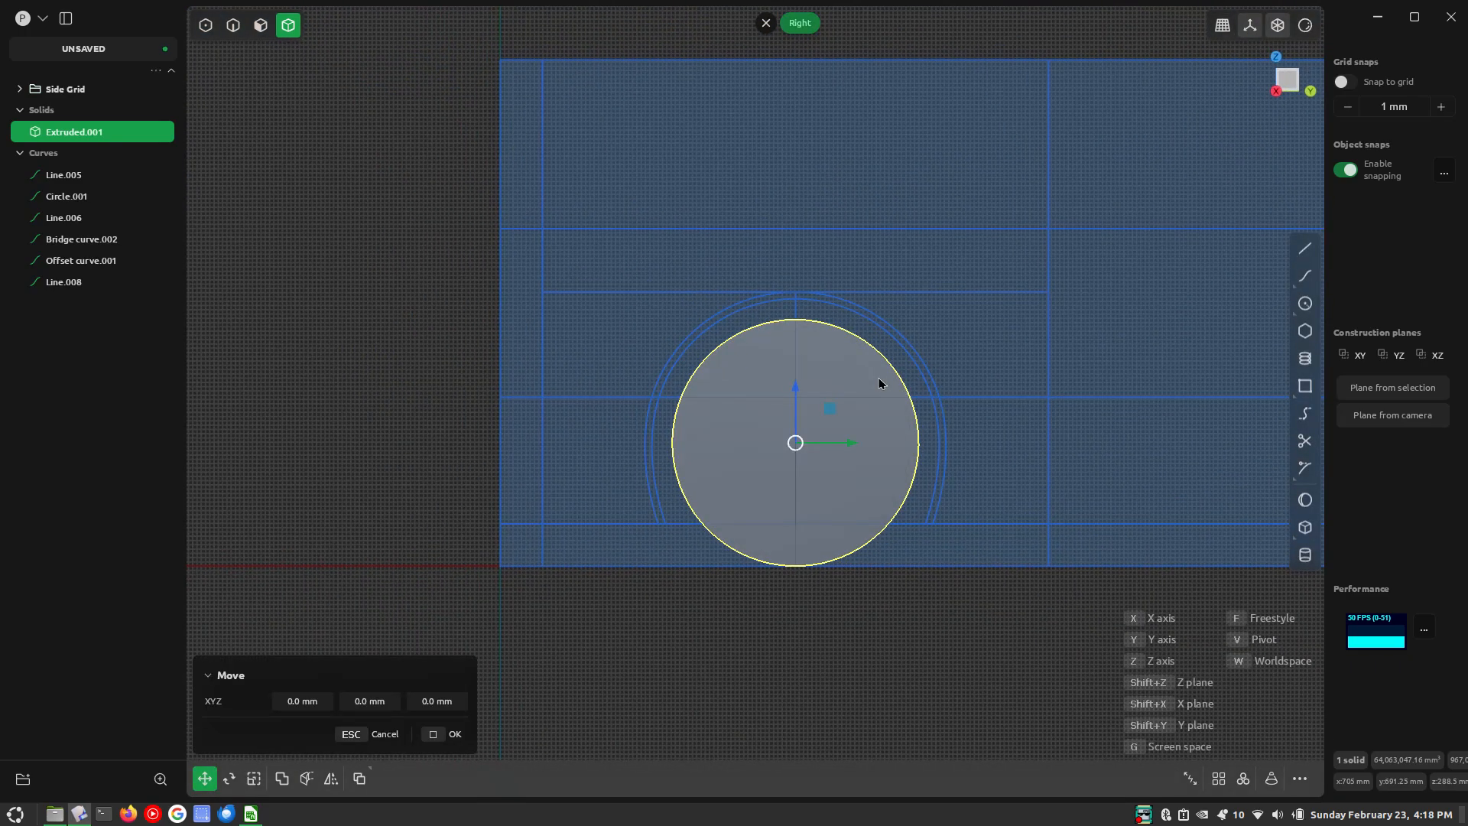
key("KP_1")
key("x")
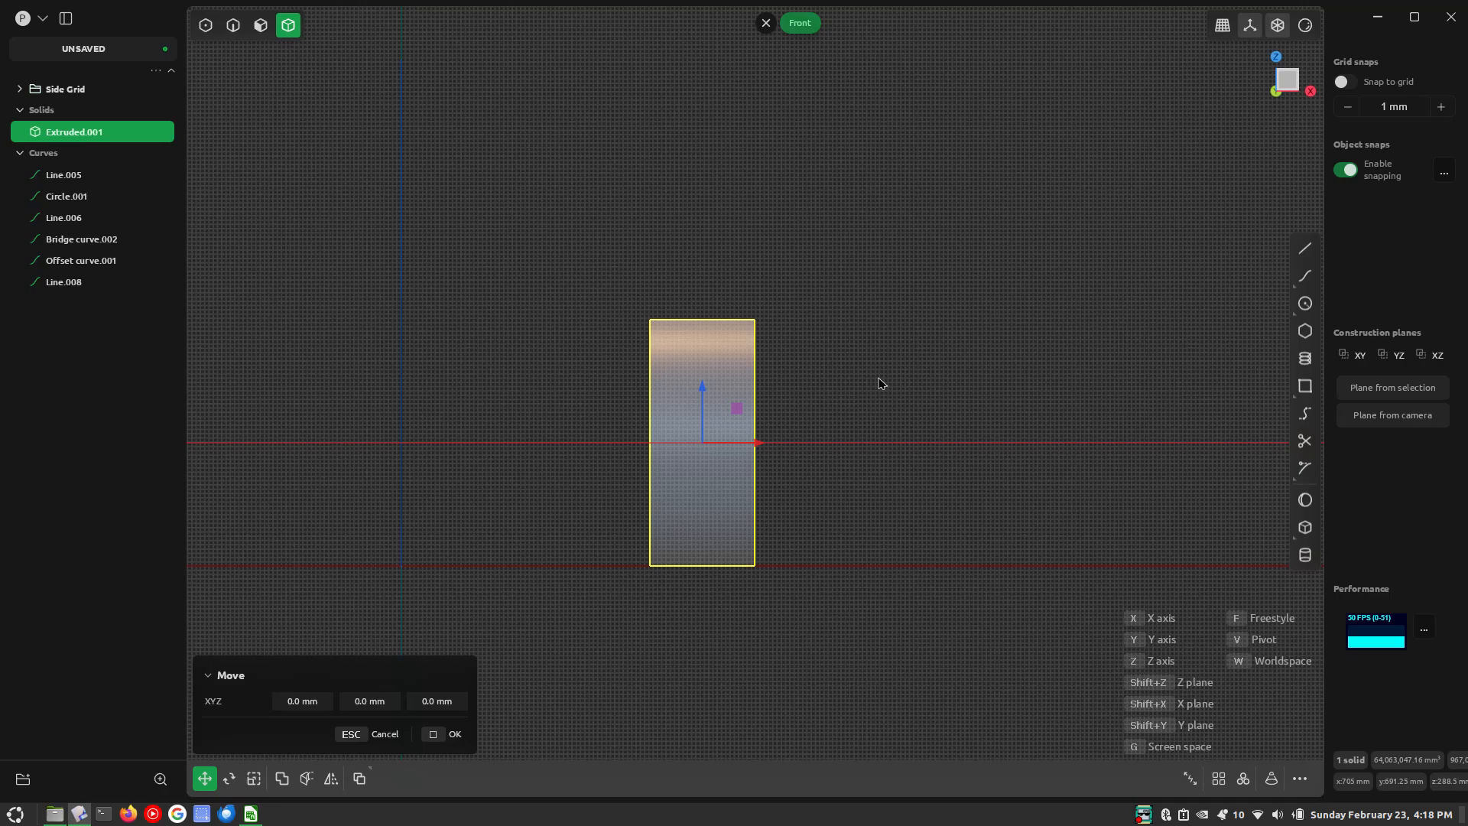
type("16")
key("Return")
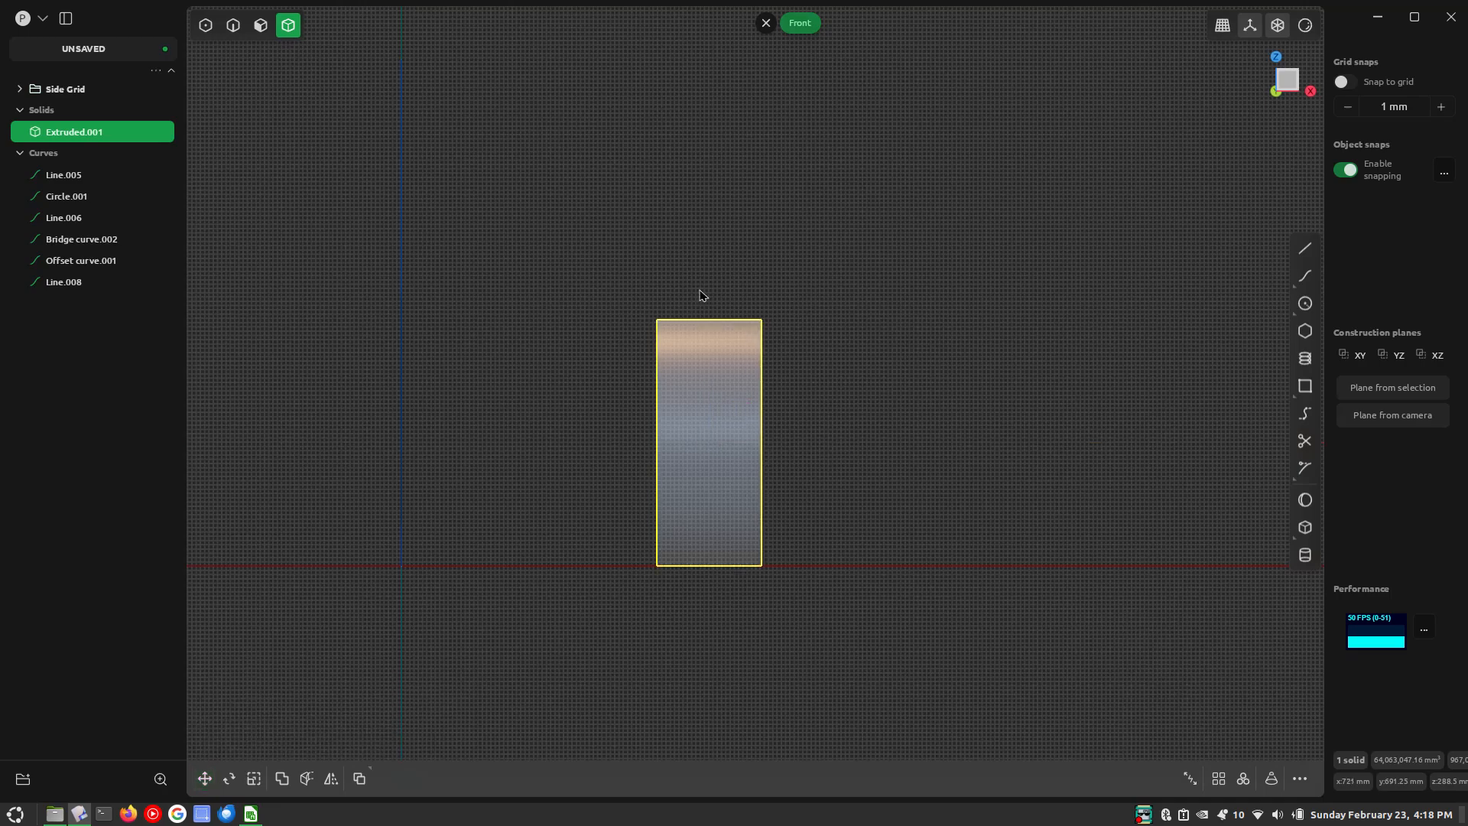
Duplicate the wheel solid in place and rename the original solid as "245 on 15x9.5"
scroll(757, 409, "up", 3)
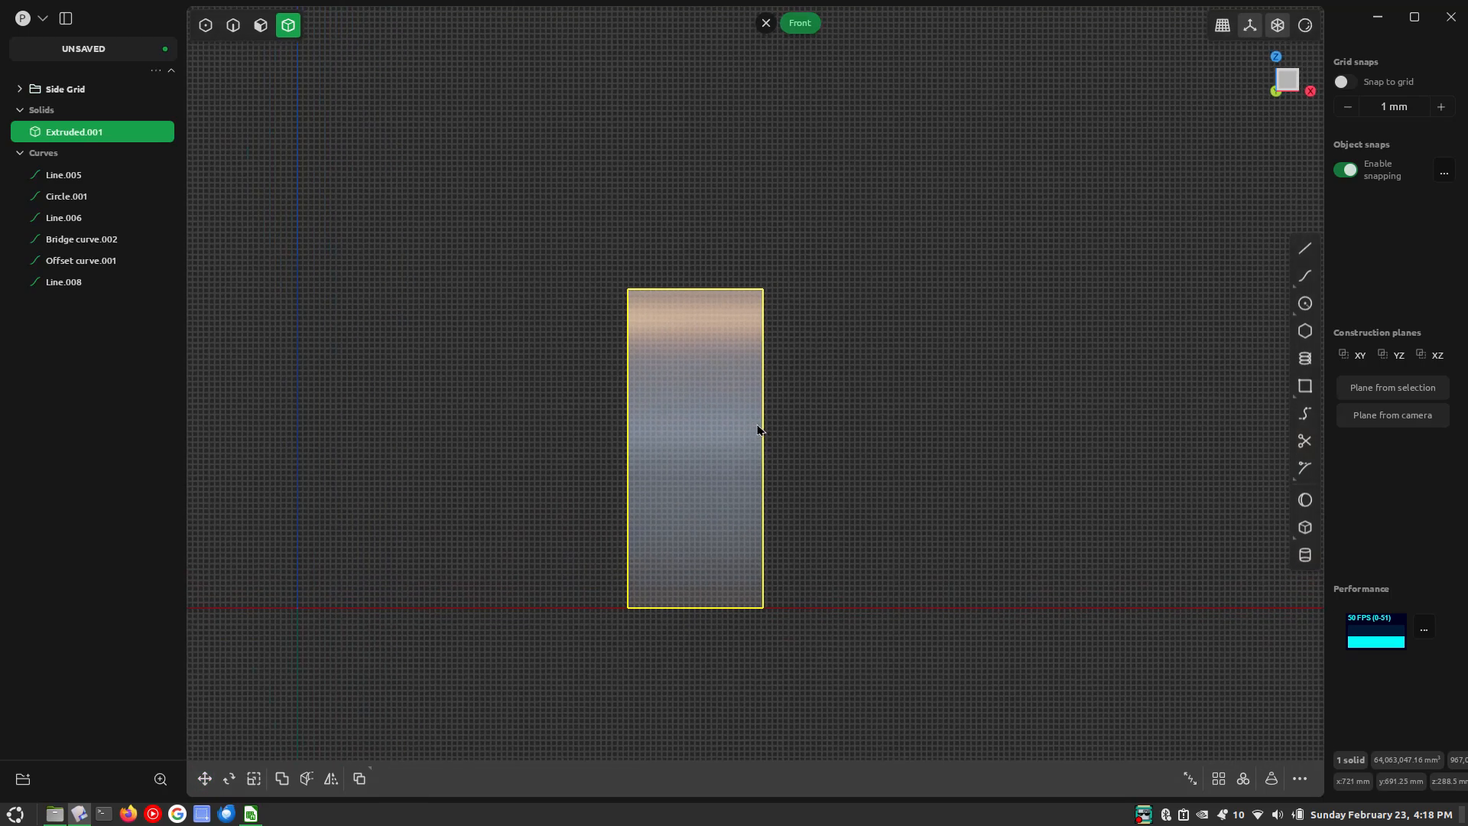
scroll(813, 334, "down", 2)
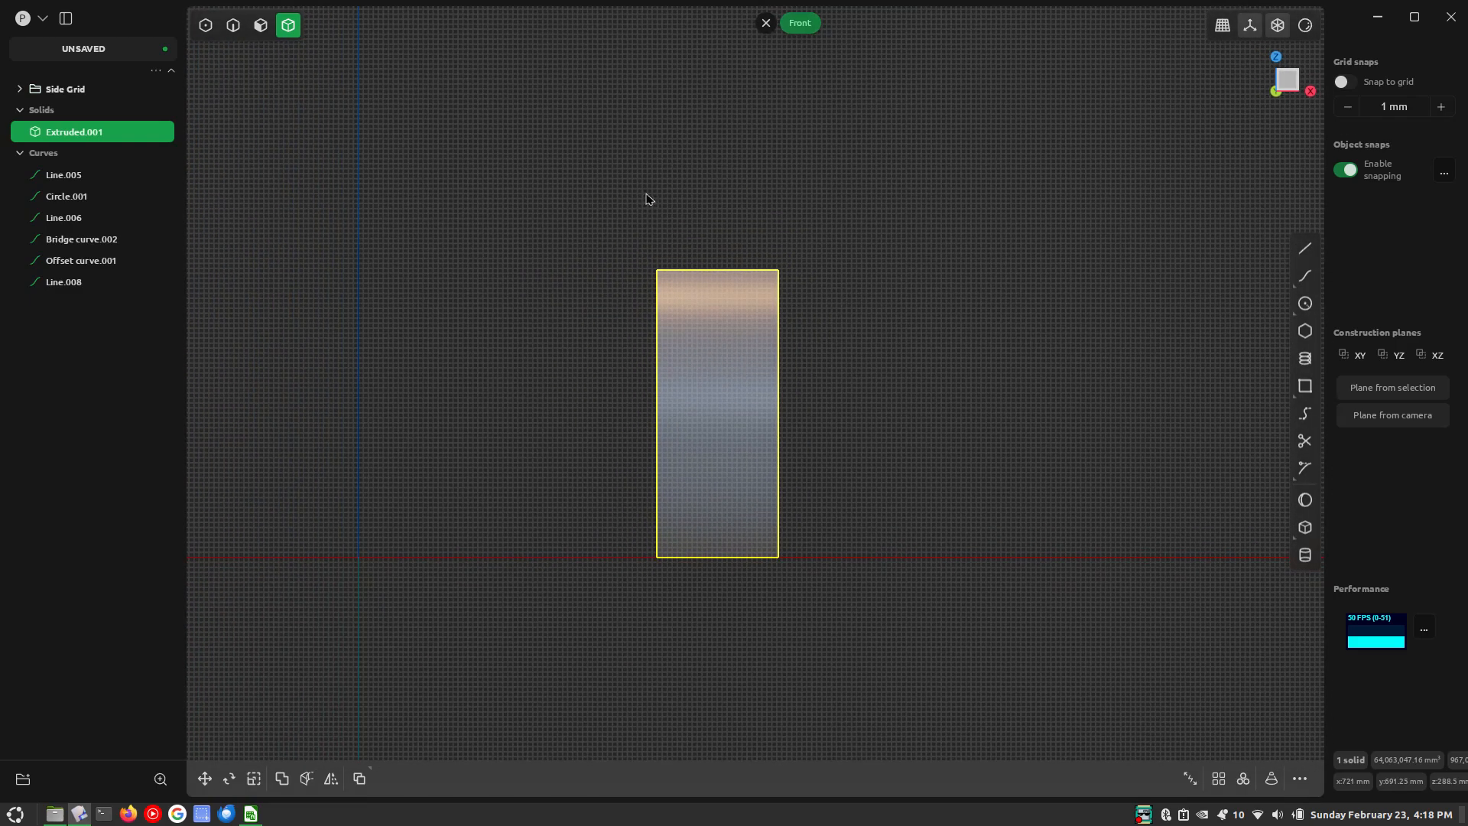
key("ctrl+d")
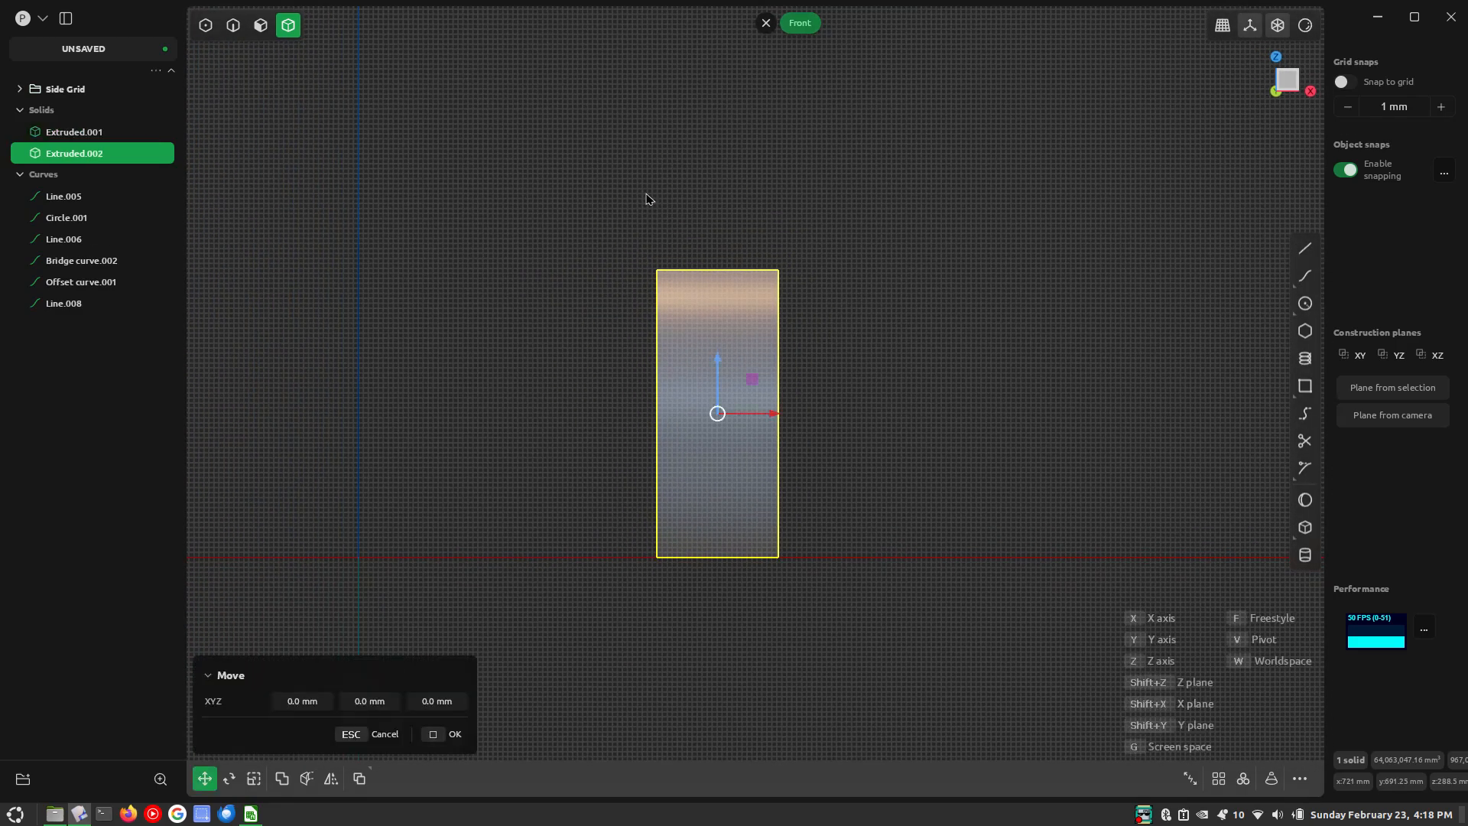
mouse_move(107, 133)
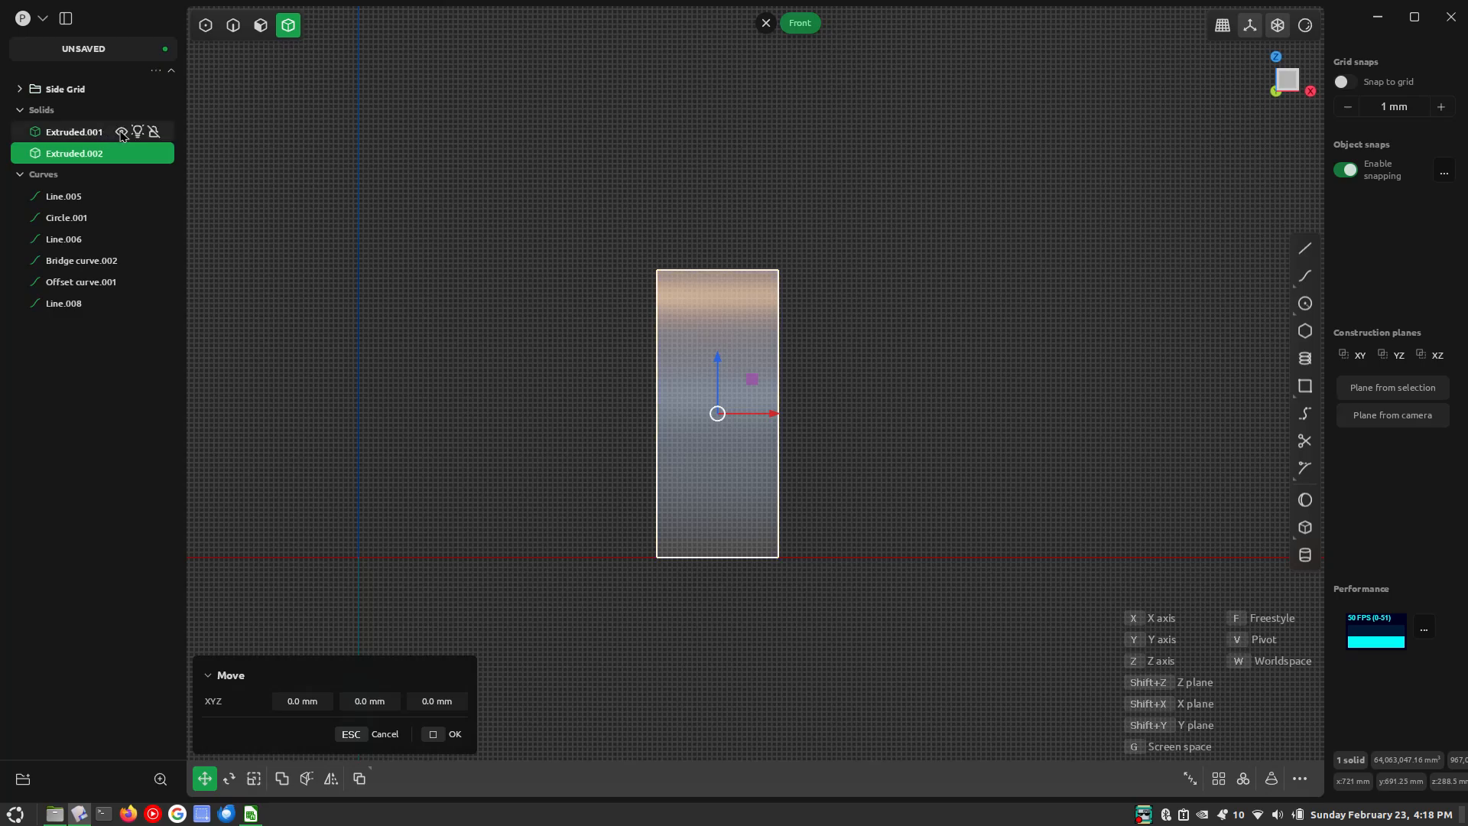
double_click(94, 137)
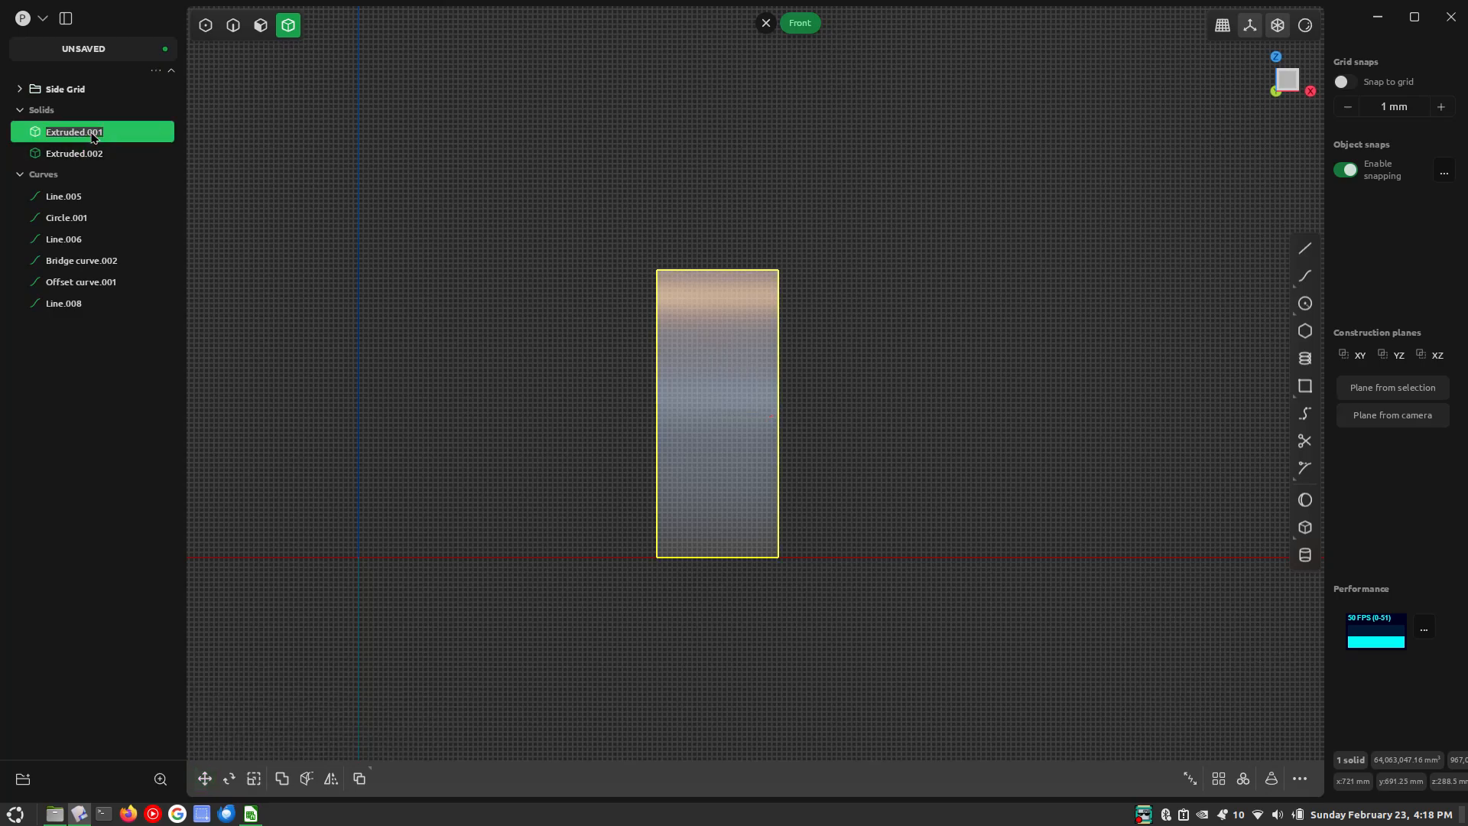
type("15x9.5")
key("Return")
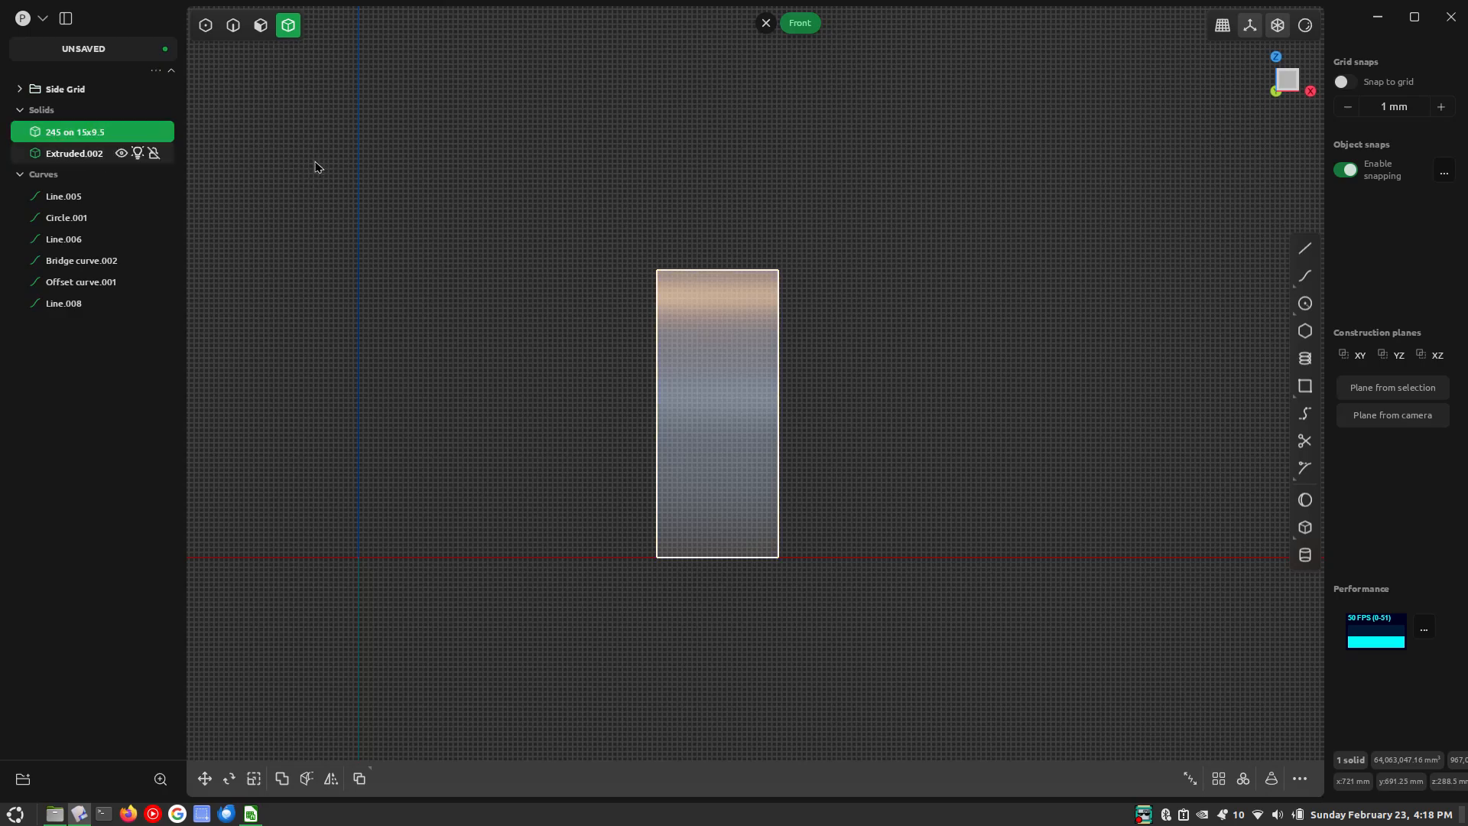
Hide the "245 on 15x9.5" solid so only the duplicated wheel is shown
left_click(90, 156)
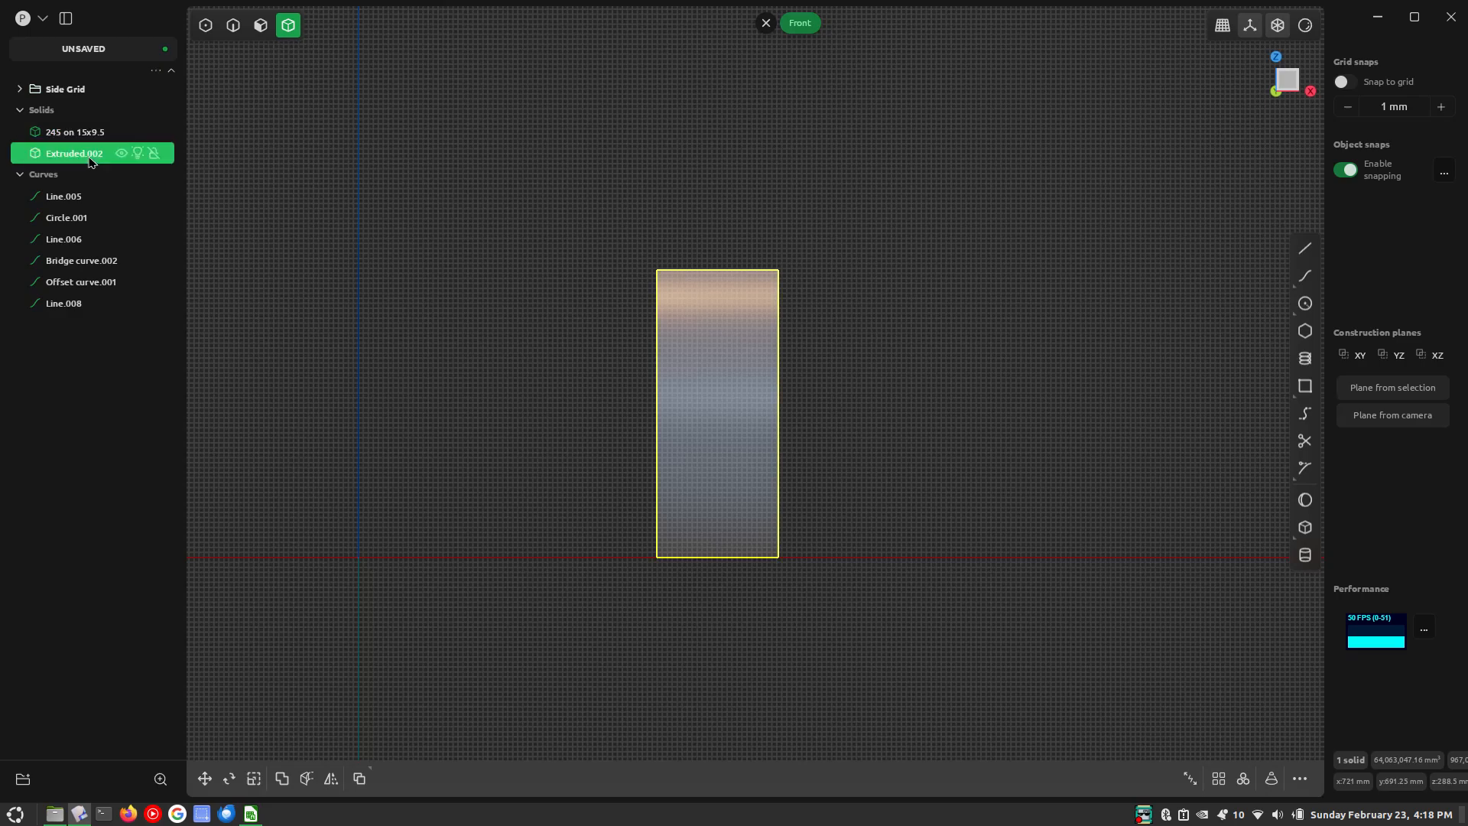
left_click(122, 131)
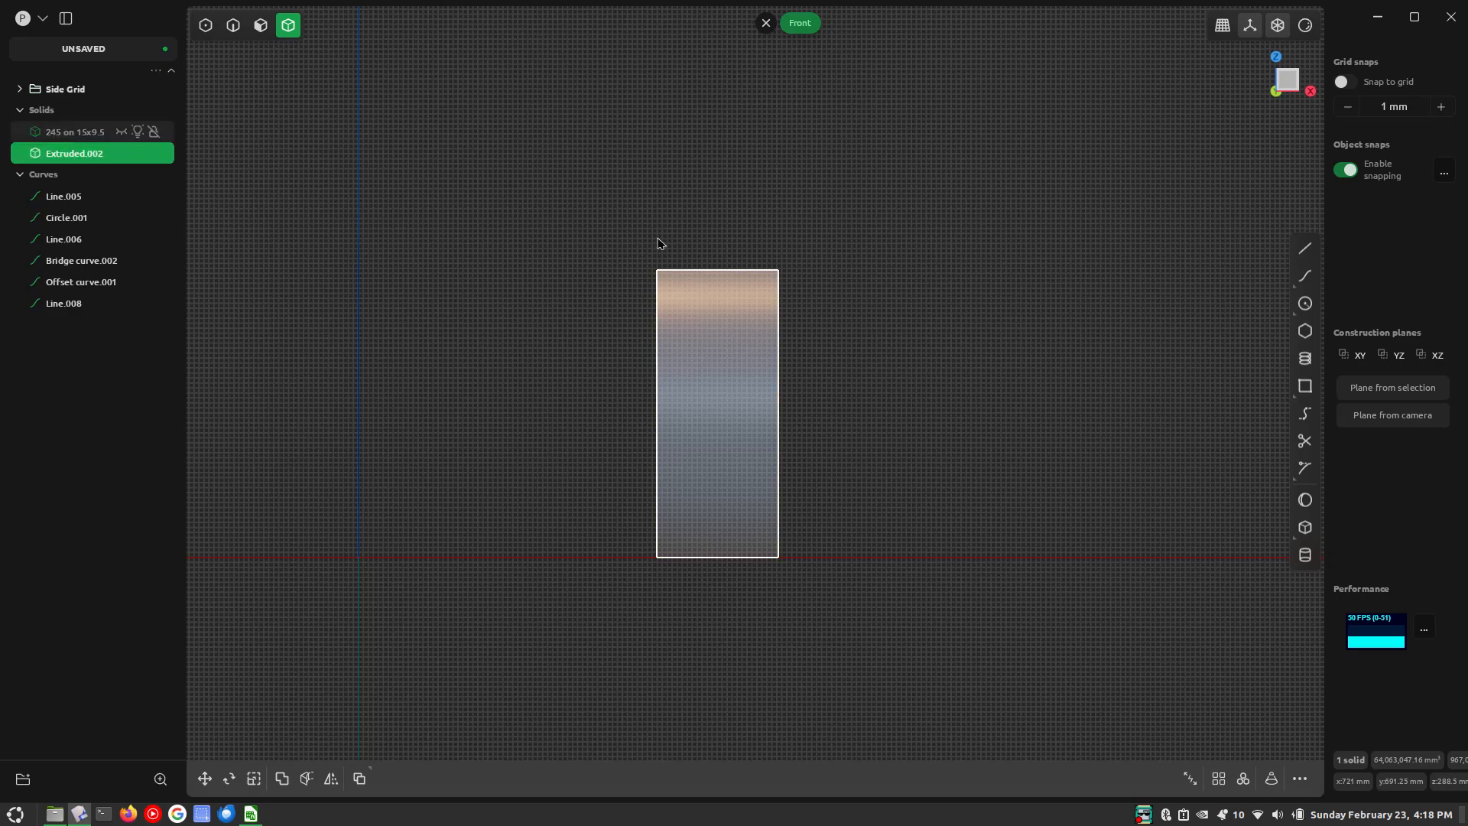
left_click(561, 249)
Offset both flat side faces of the duplicated wheel outward by 15 mm each
middle_click_drag(560, 249, 526, 368)
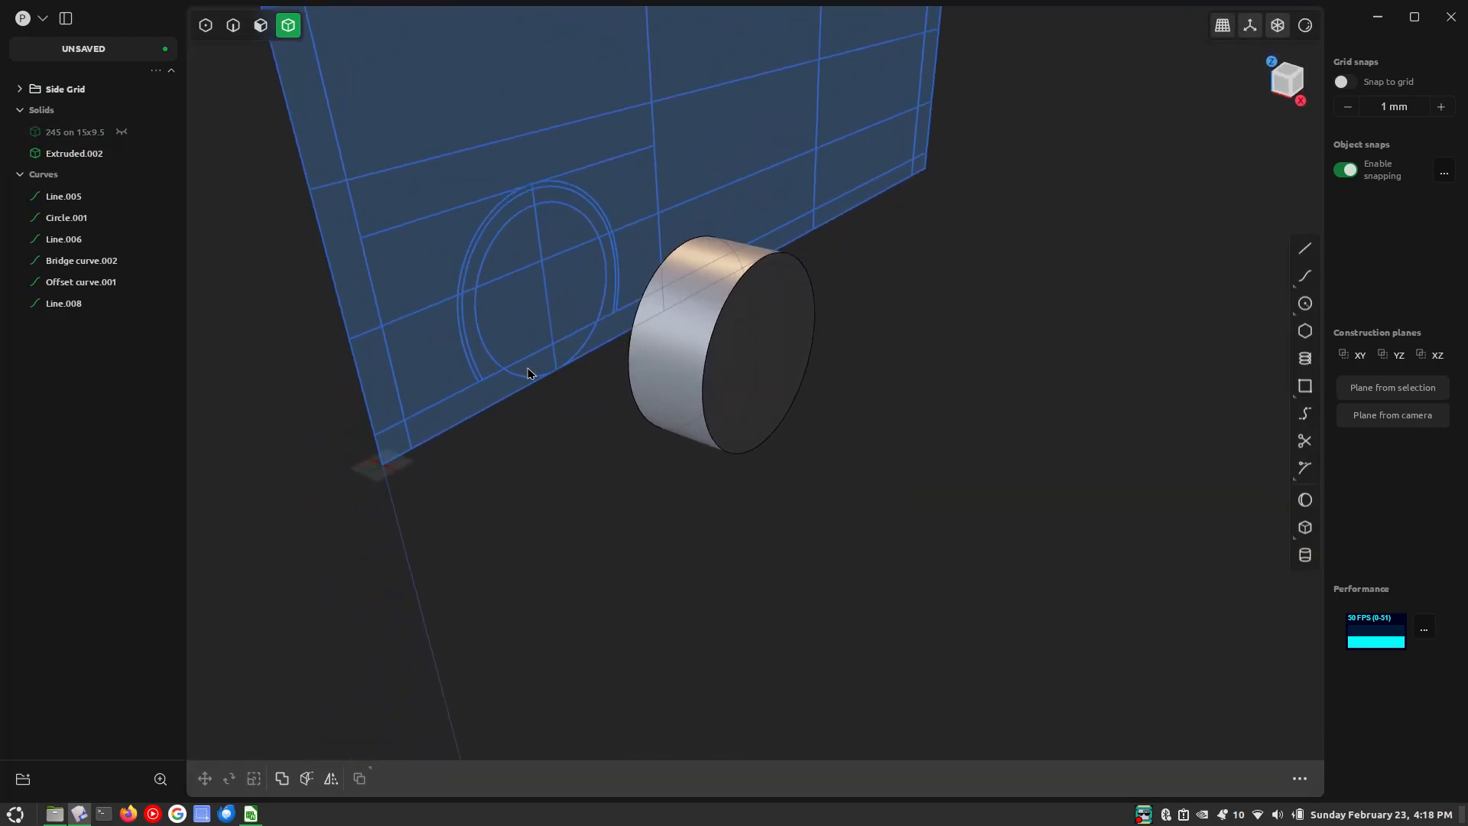
key("3")
left_click(776, 351)
middle_click_drag(689, 313, 802, 295)
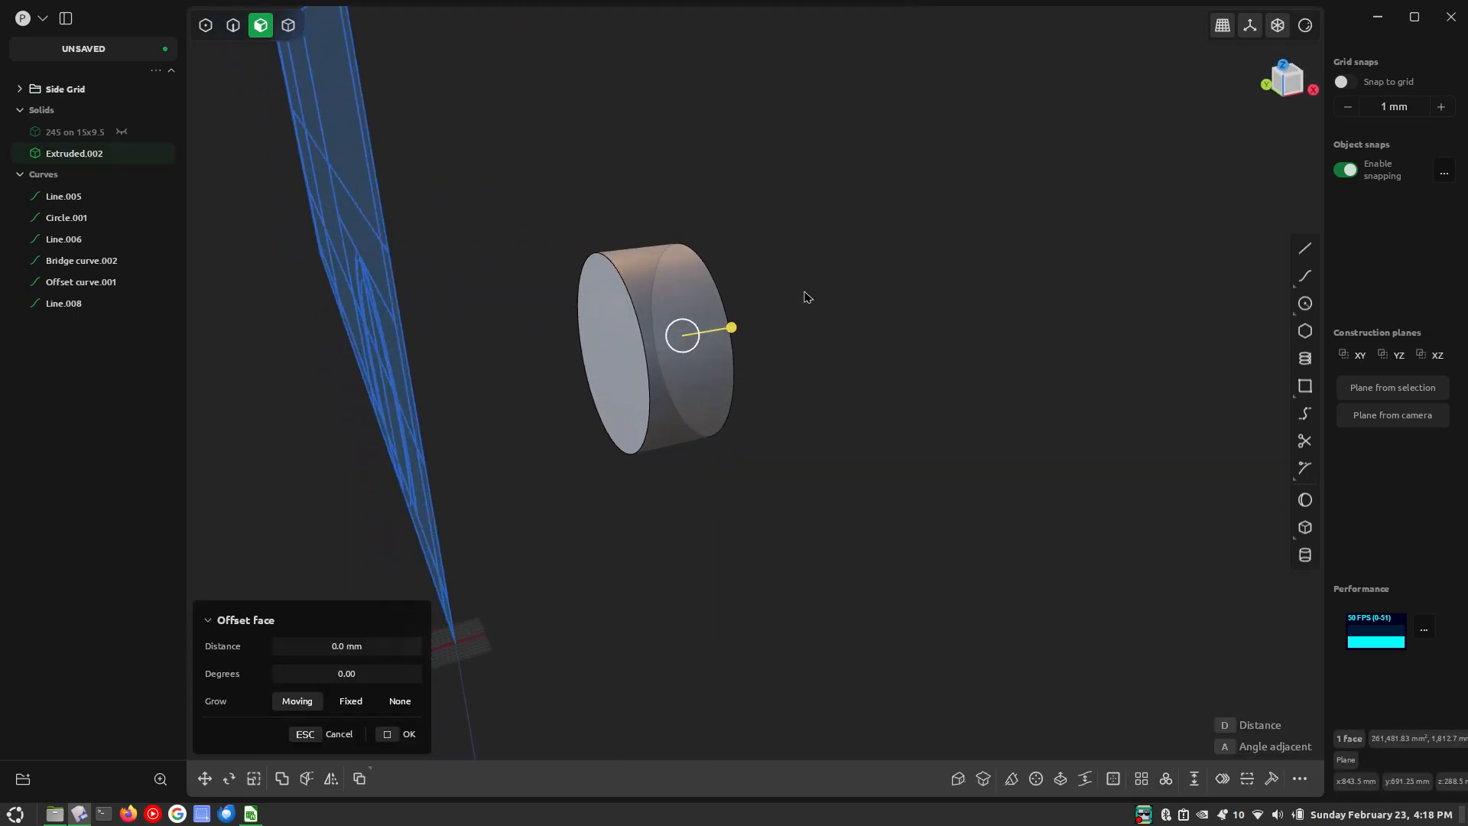
left_click(617, 384)
middle_click_drag(769, 356, 624, 372)
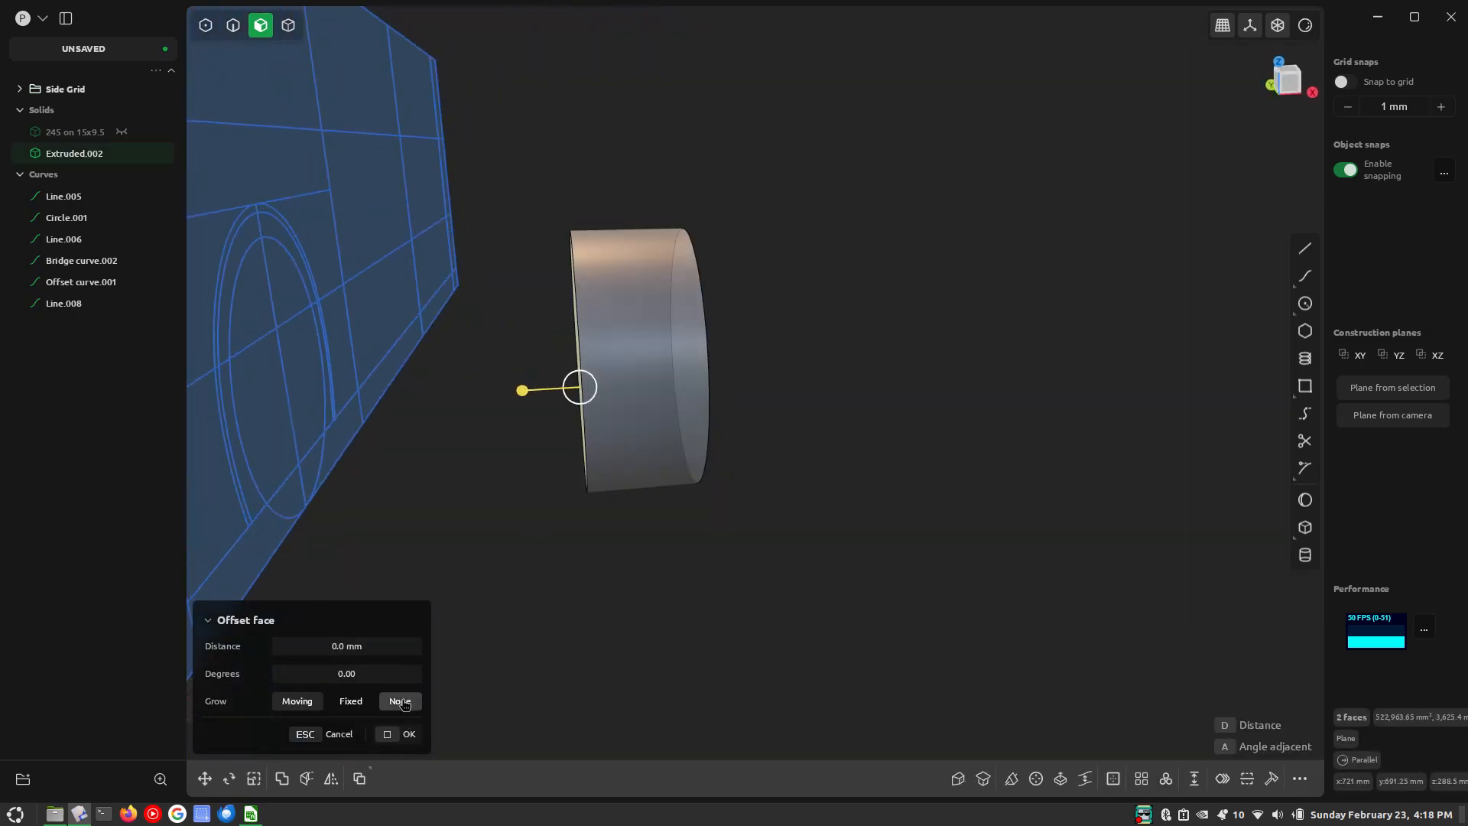
left_click(405, 648)
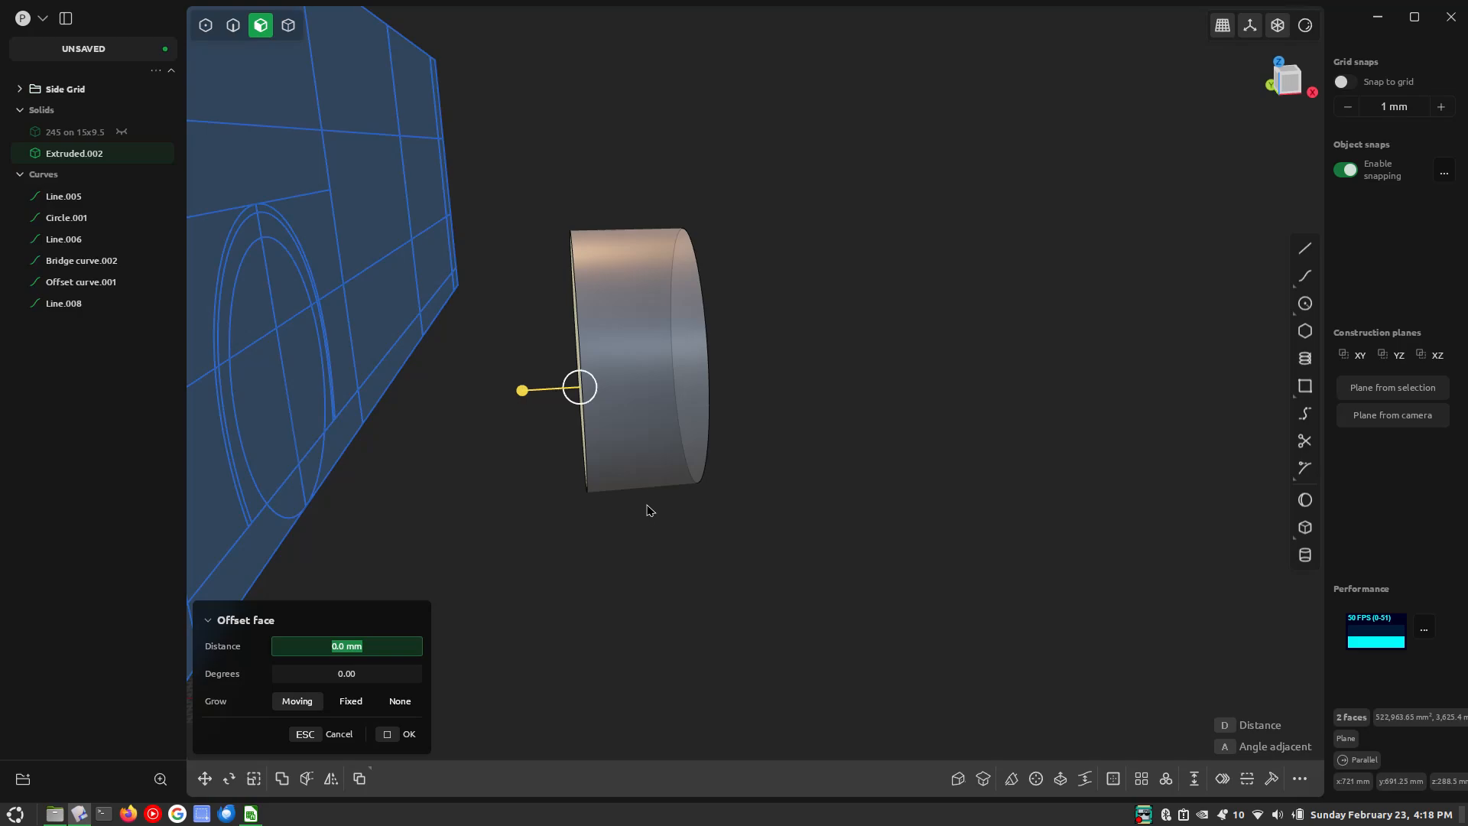
type("15")
key("Return")
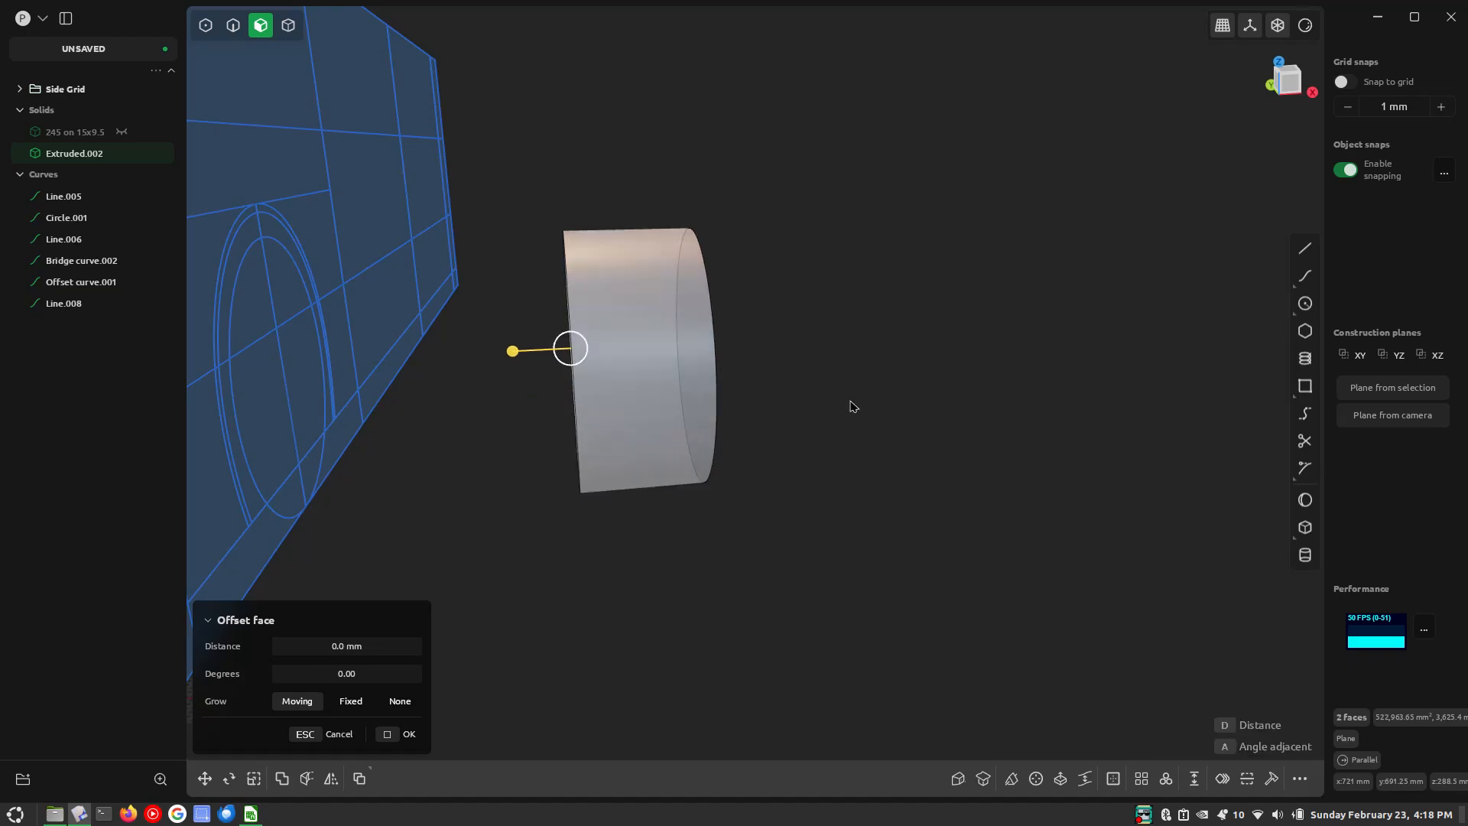
left_click(940, 355)
Switch to the LibreOffice Calc sheet and check the 15x10 wheel's offset difference
mouse_move(253, 818)
left_click(260, 749)
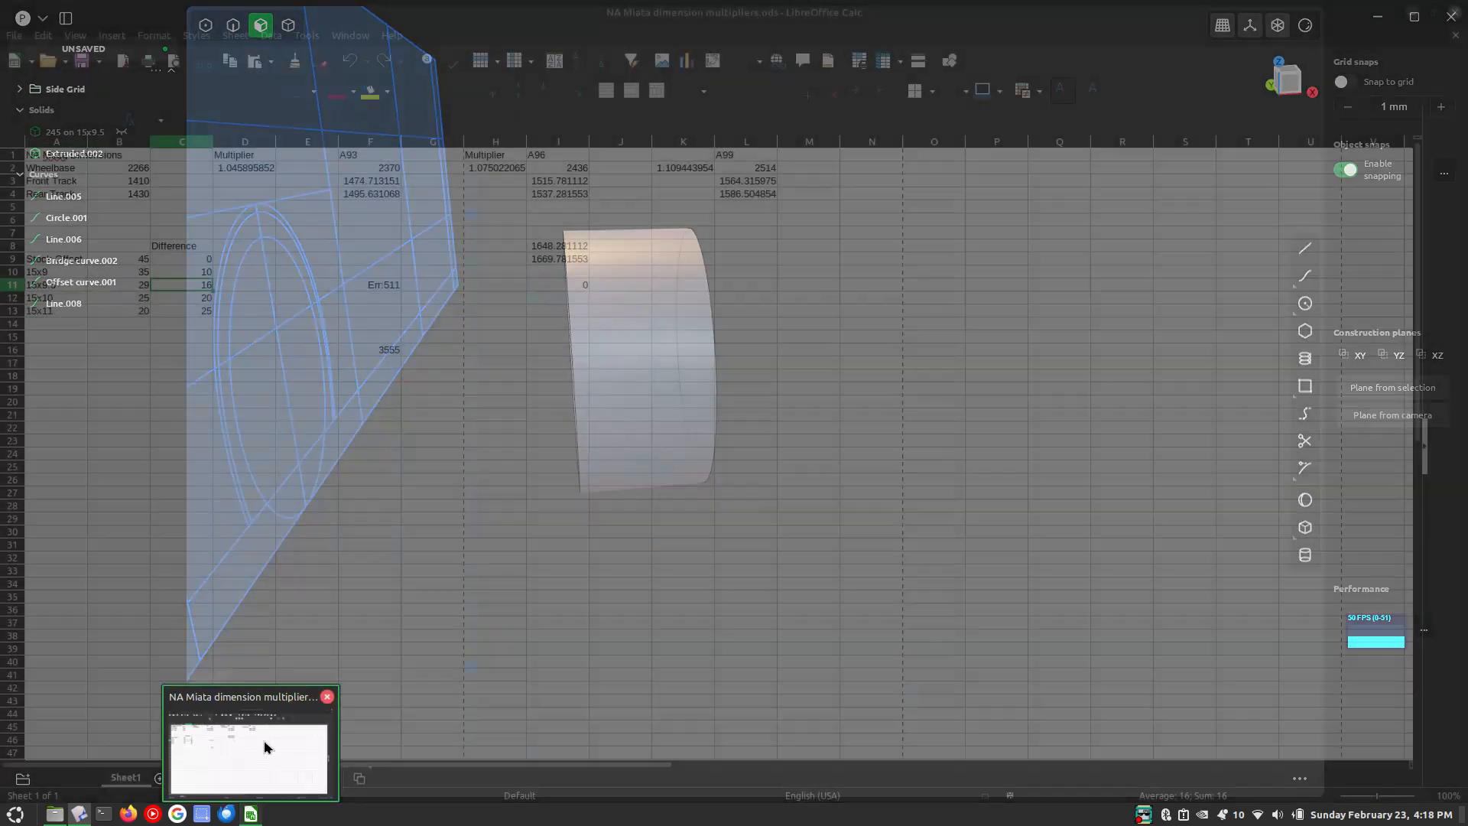
left_click(42, 300)
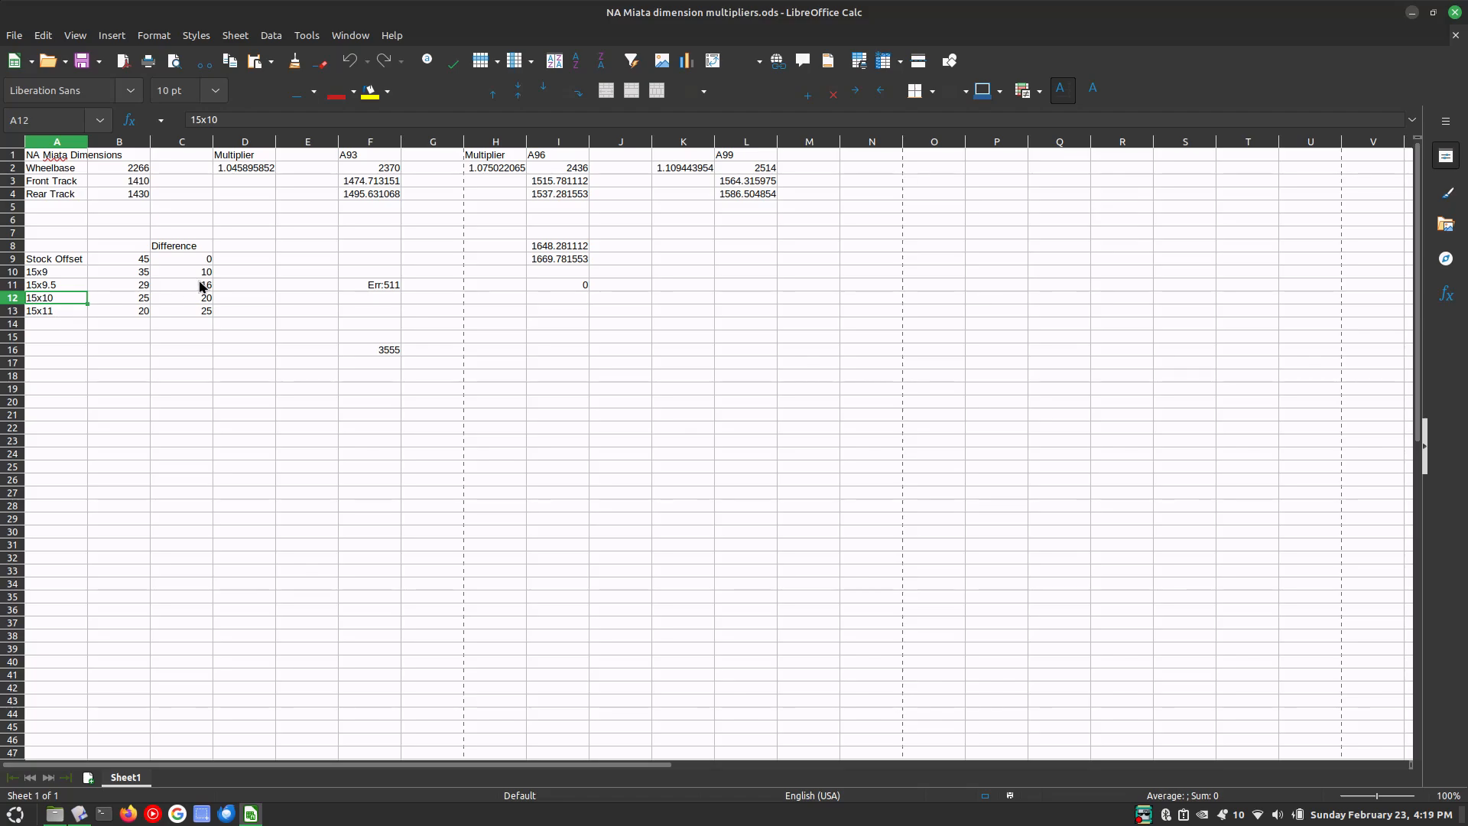
left_click(205, 298)
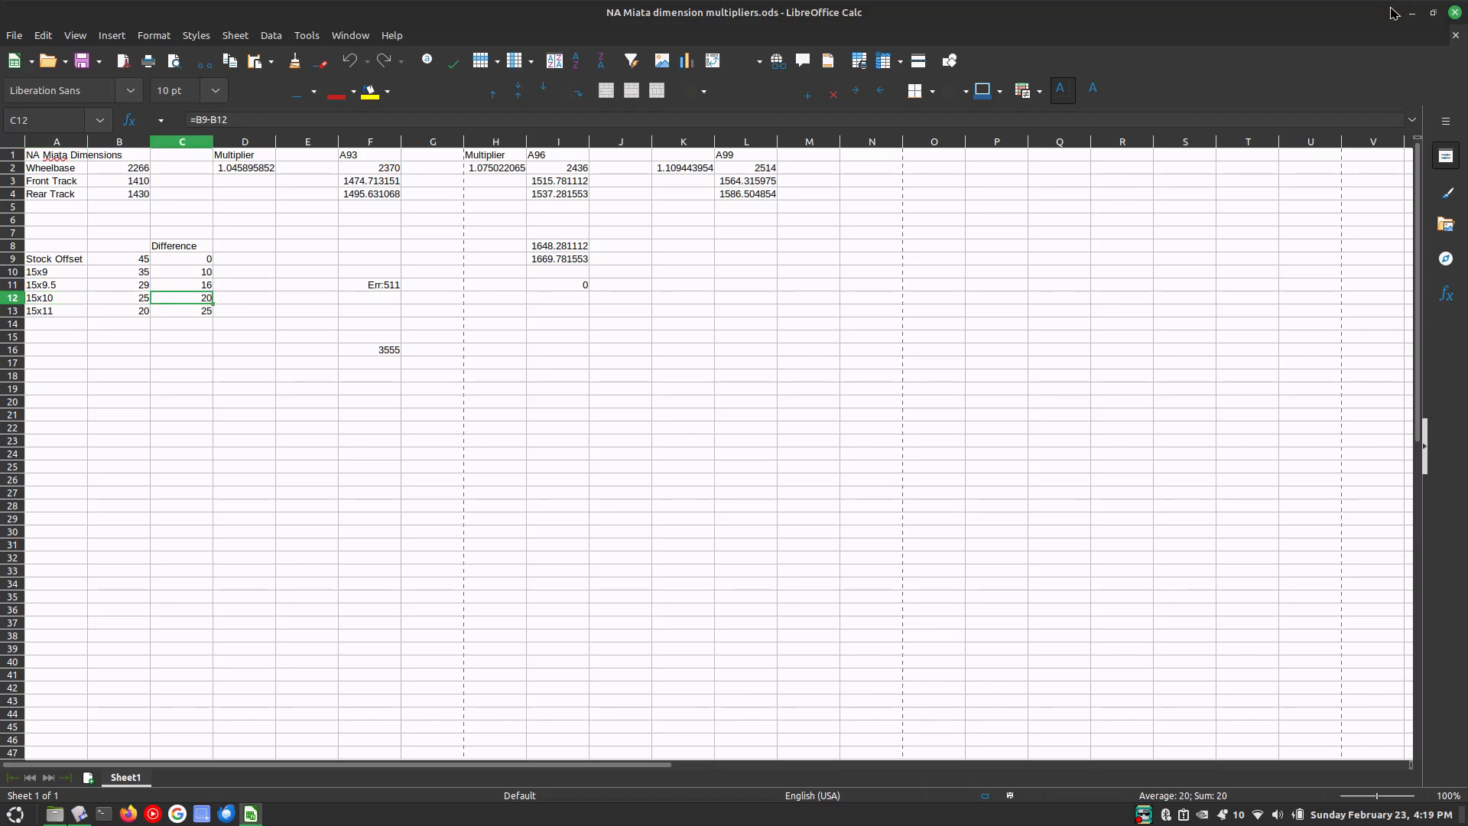
Return to Plasticity and move the widened wheel solid 4 mm along the X axis
left_click(1412, 12)
scroll(656, 353, "down", 2)
mouse_move(656, 356)
middle_mouse_down()
mouse_move(607, 367)
mouse_move(639, 379)
middle_mouse_up()
key("4")
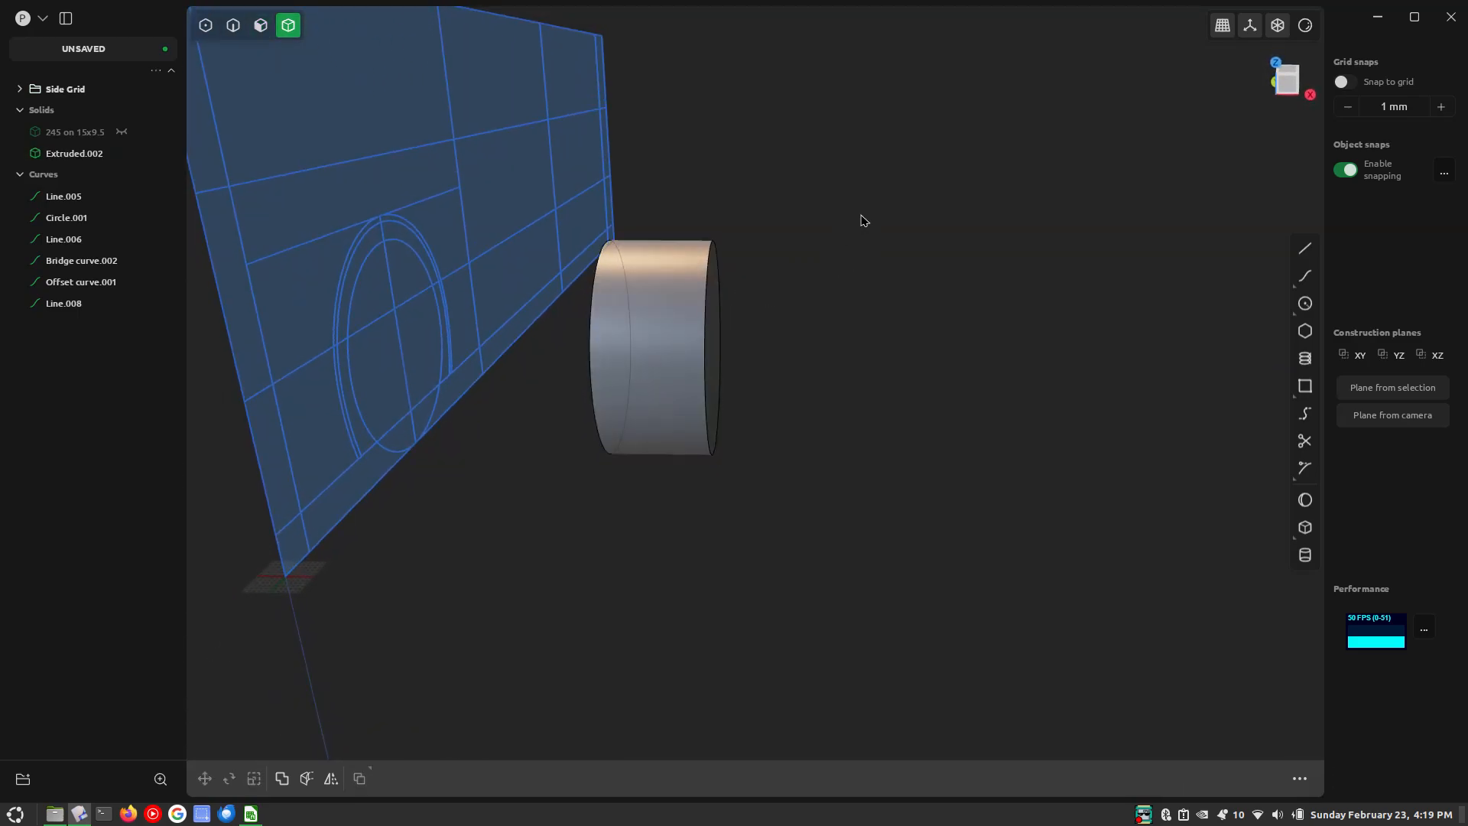
left_click(671, 344)
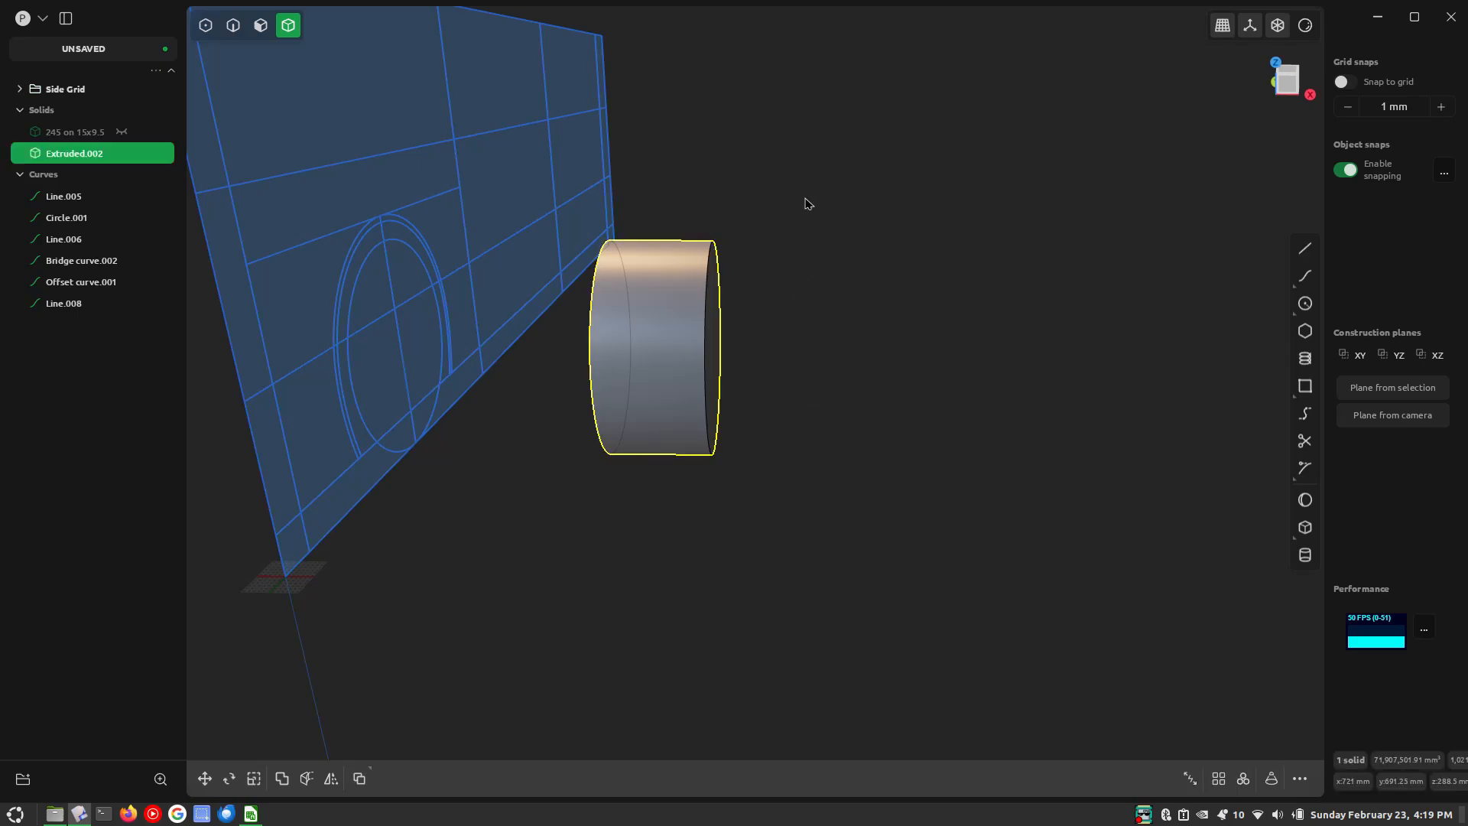
key("g")
type("x4")
key("Return")
key("Return")
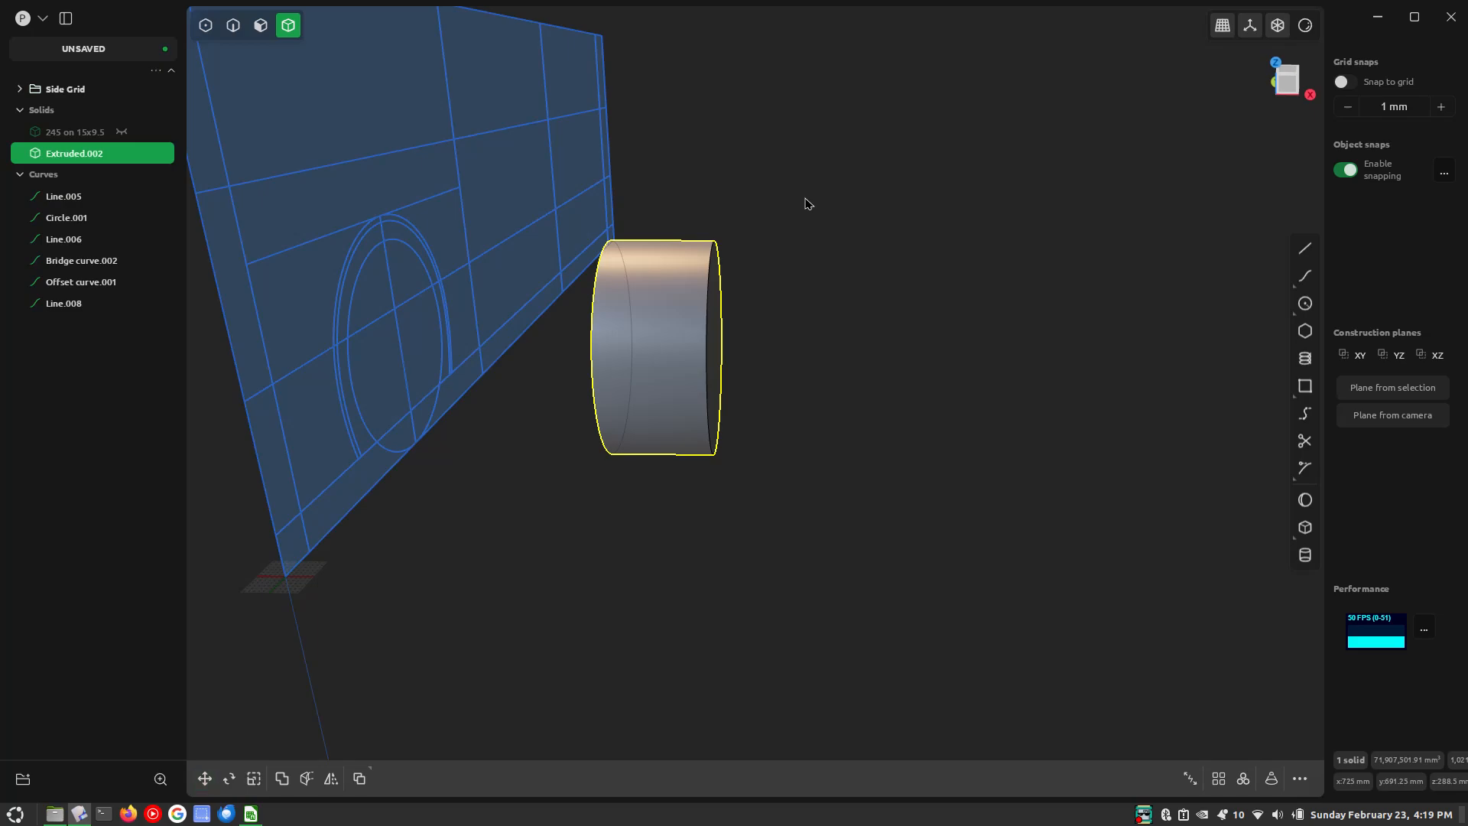
Rename the widened wheel solid as "275 on15x10"
key("KP_1")
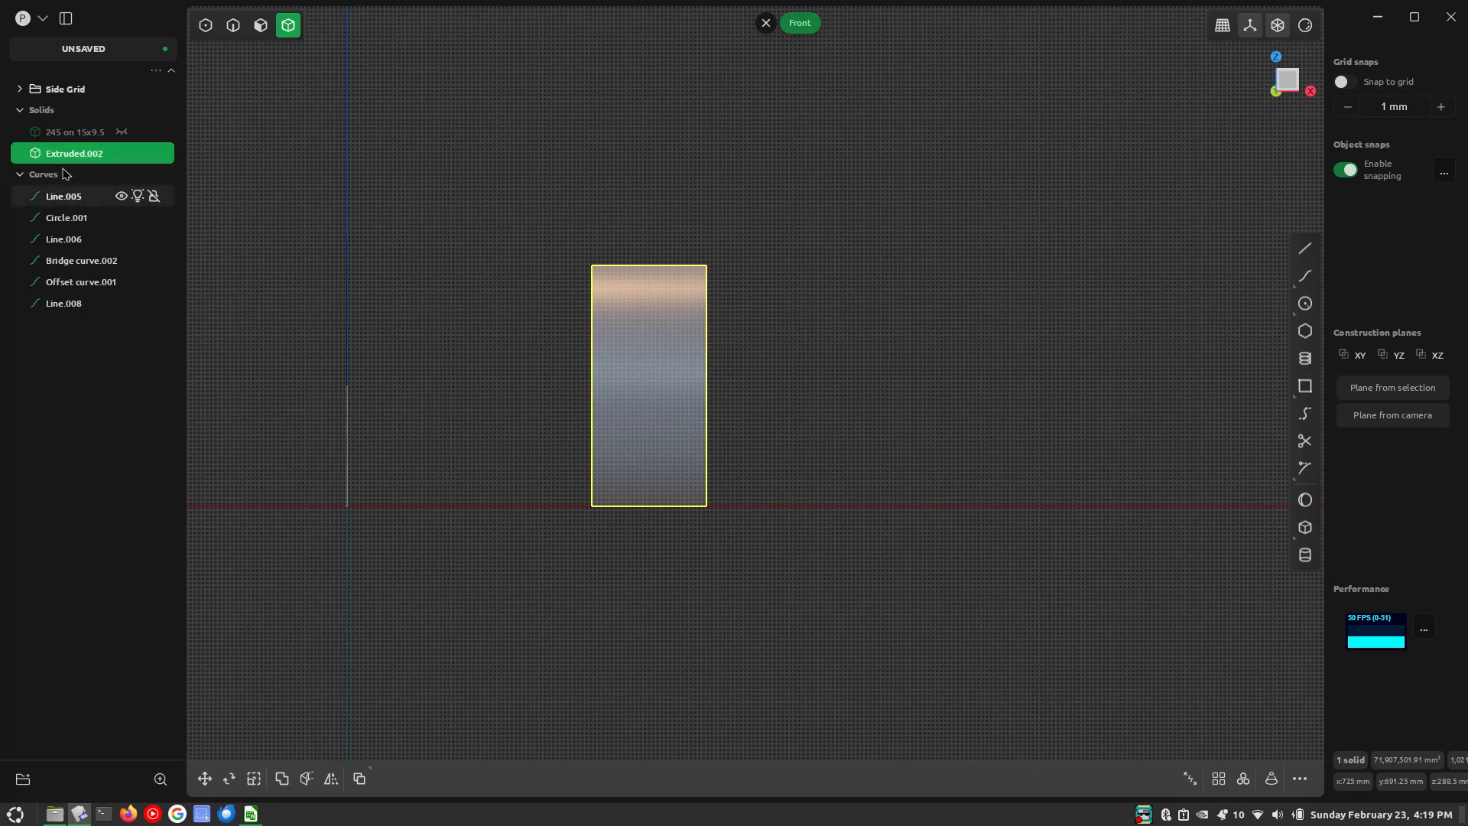
double_click(89, 156)
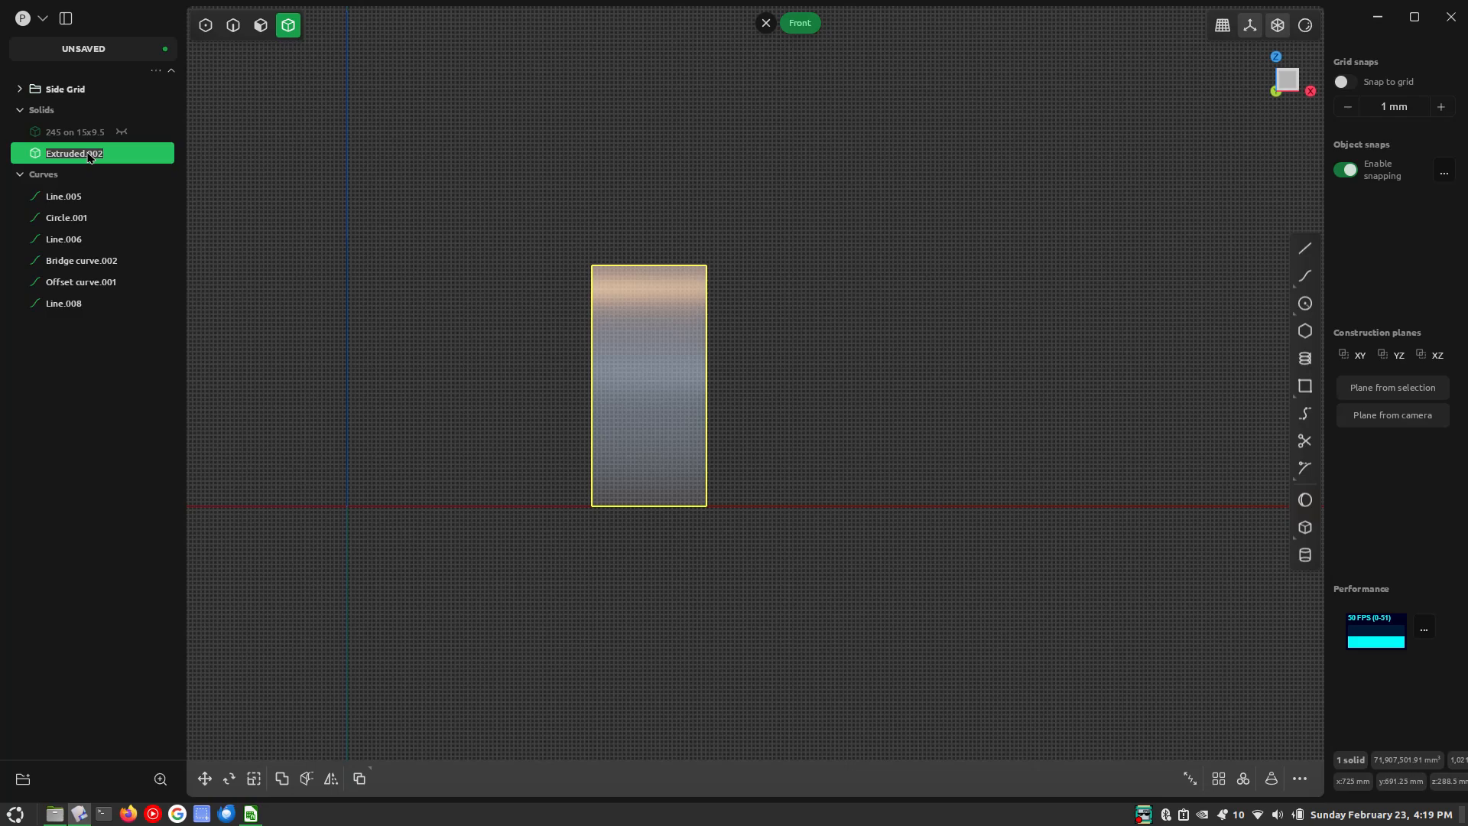
type("275 on15x10")
key("Return")
Unhide the "245 on 15x9.5" wheel solid alongside the 275 wheel
middle_click_drag(524, 199, 594, 318)
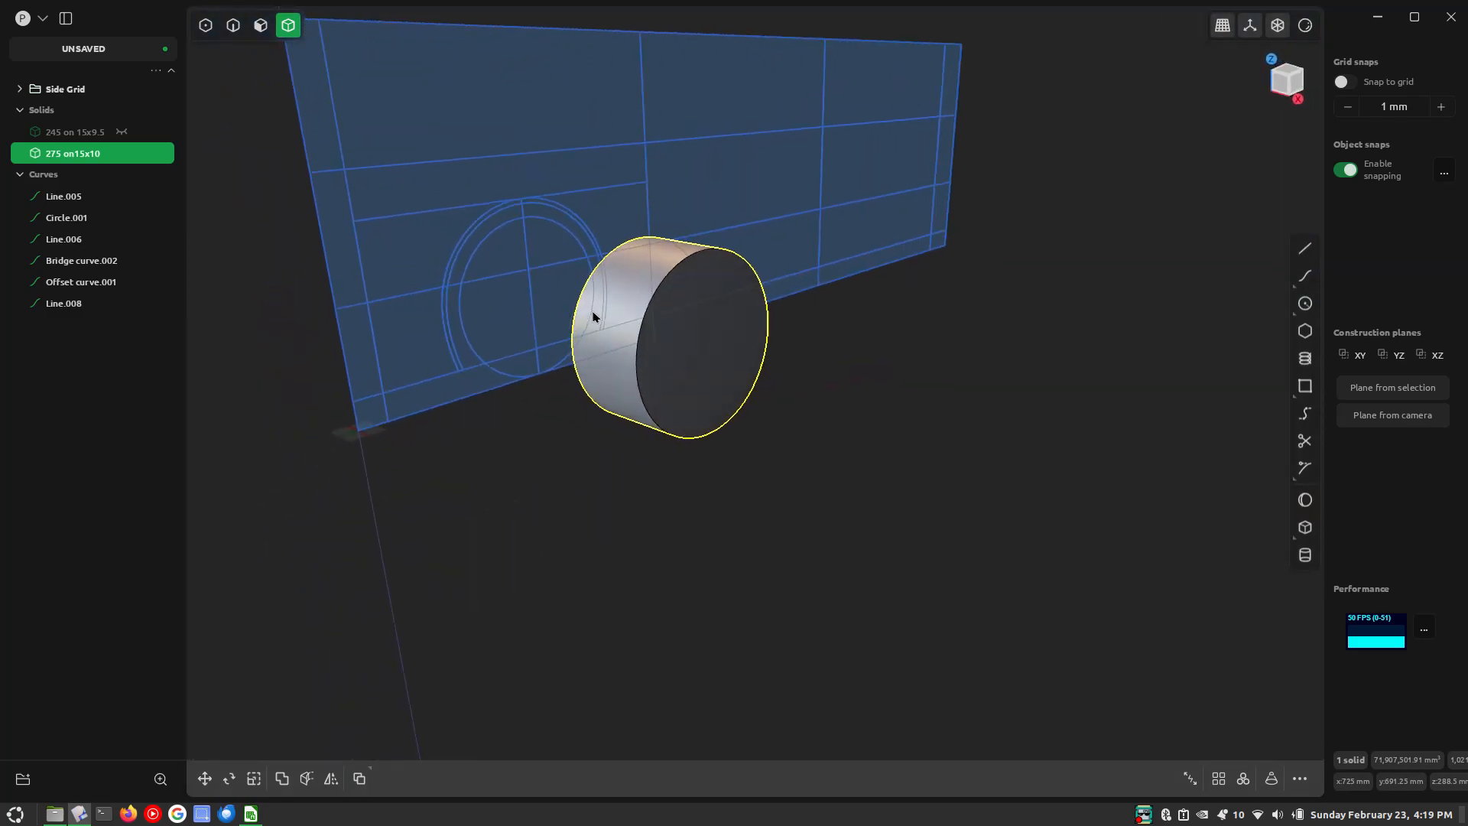
scroll(398, 577, "down", 2)
scroll(647, 391, "up", 4)
middle_click_drag(647, 391, 715, 375)
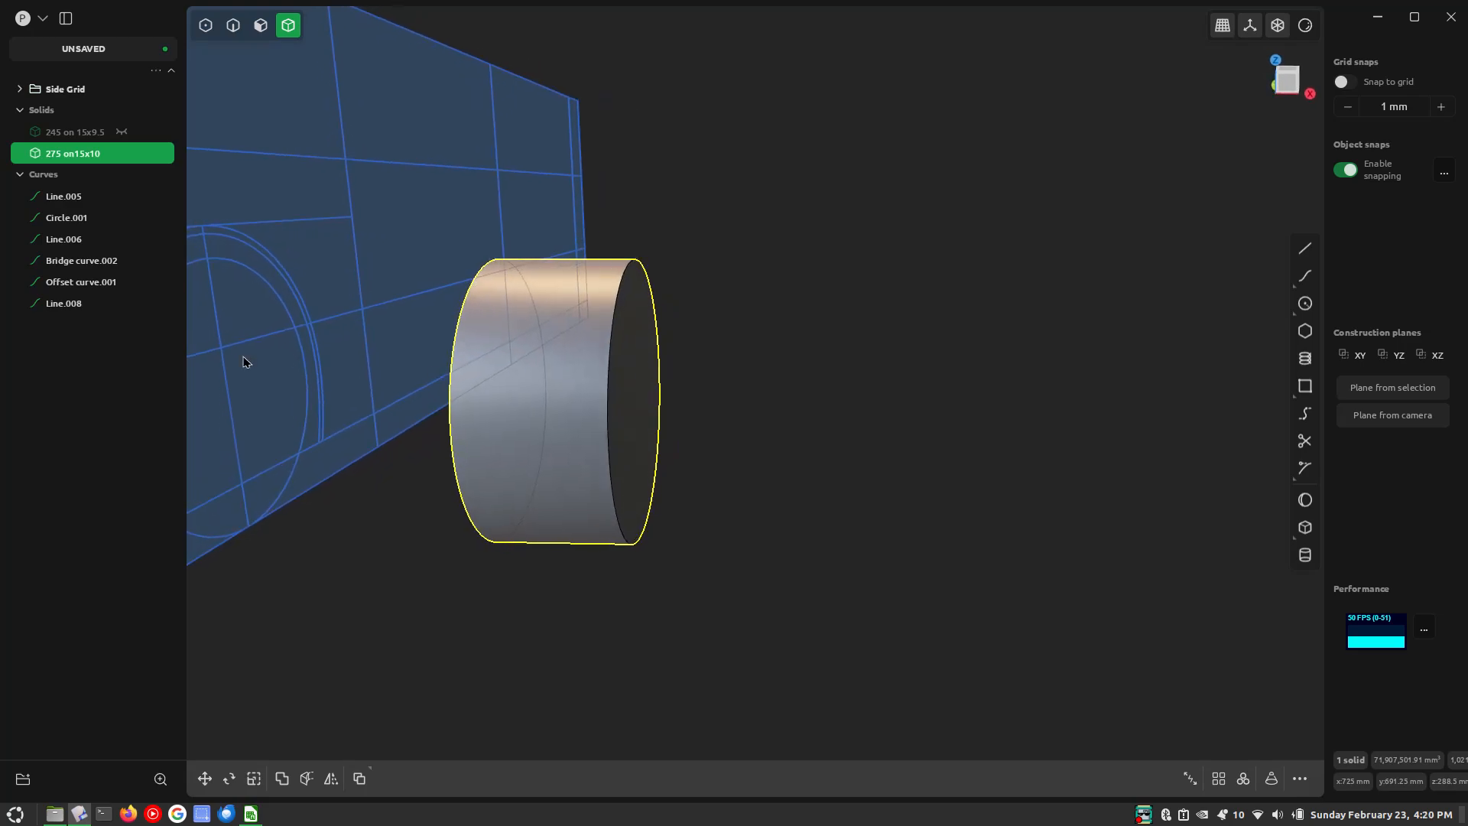
left_click(121, 132)
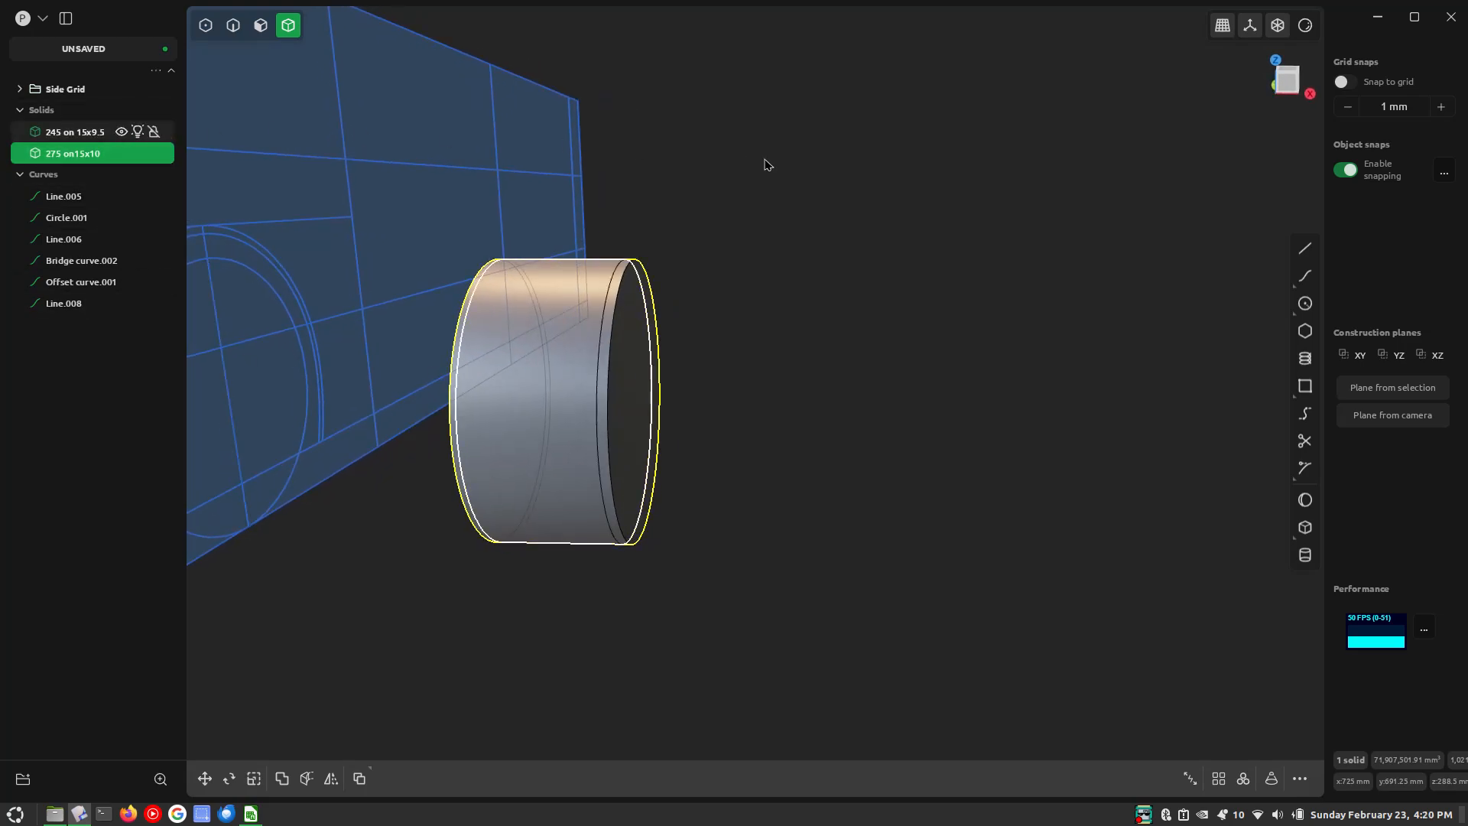
Duplicate both wheel solids and move the copies 2370 mm along the Y axis and 10 mm along the X axis
left_click(91, 133)
left_click(84, 154, "shift")
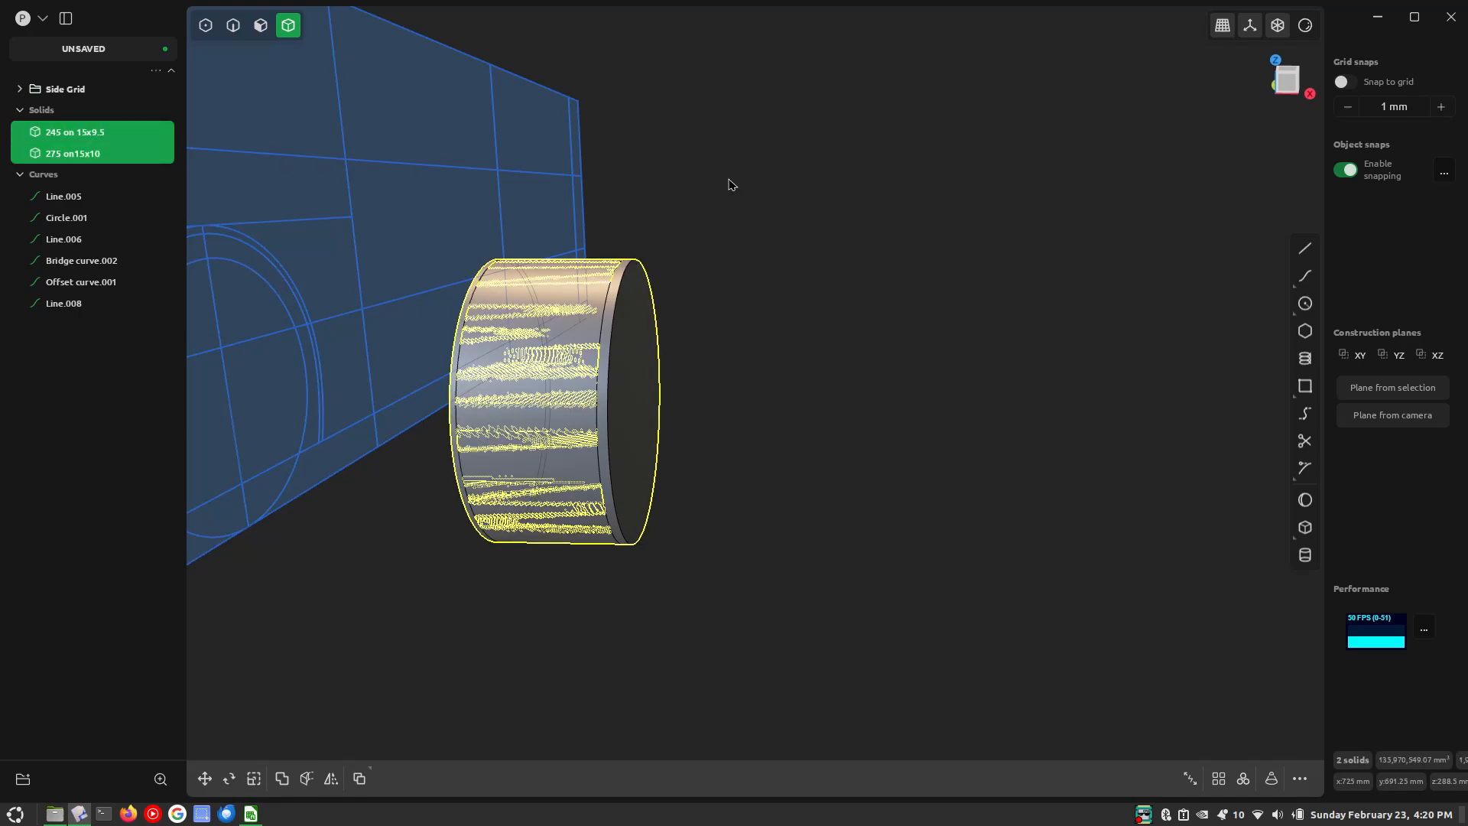
key("ctrl+d")
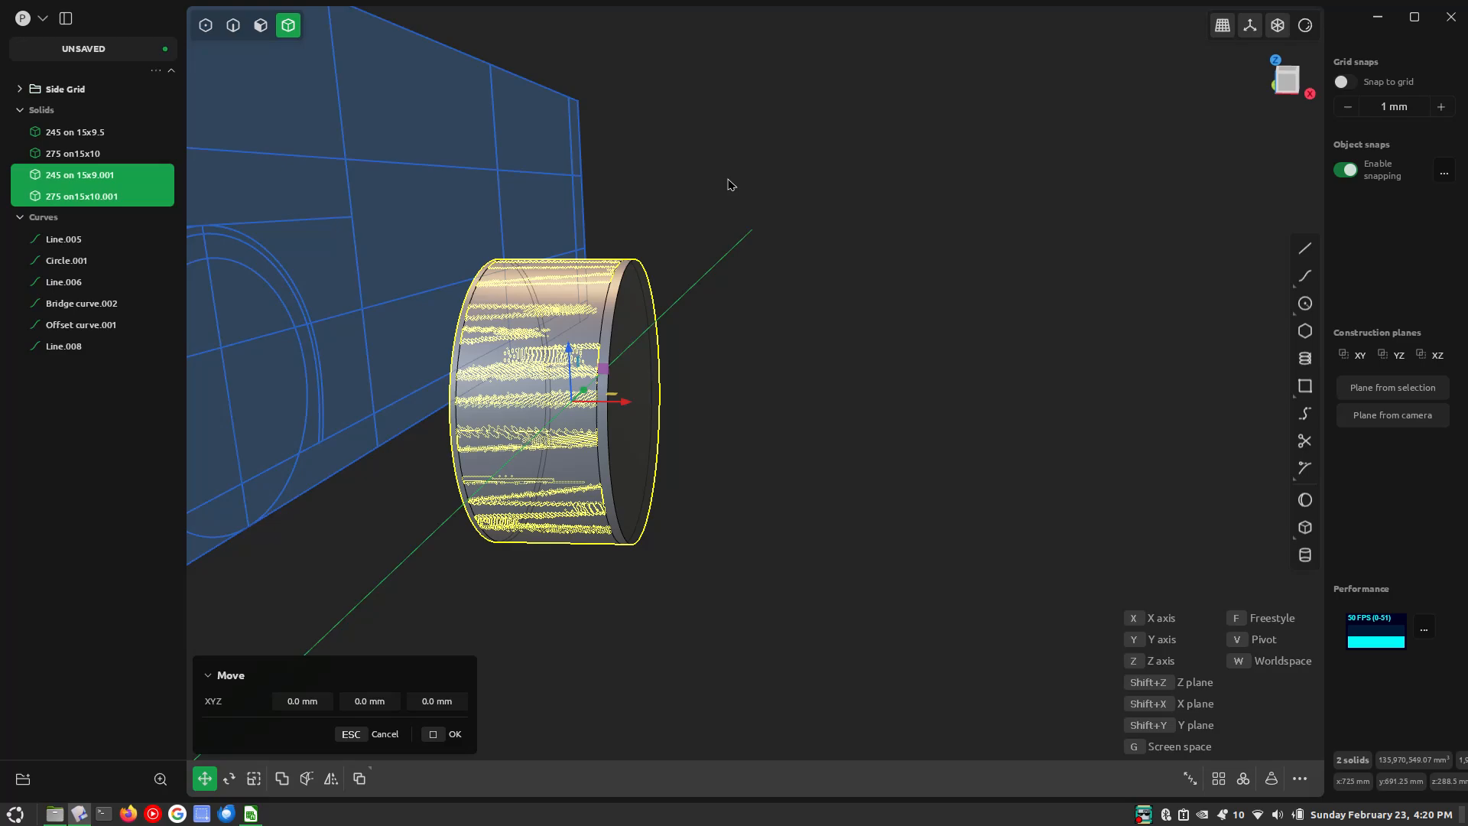
type("2370")
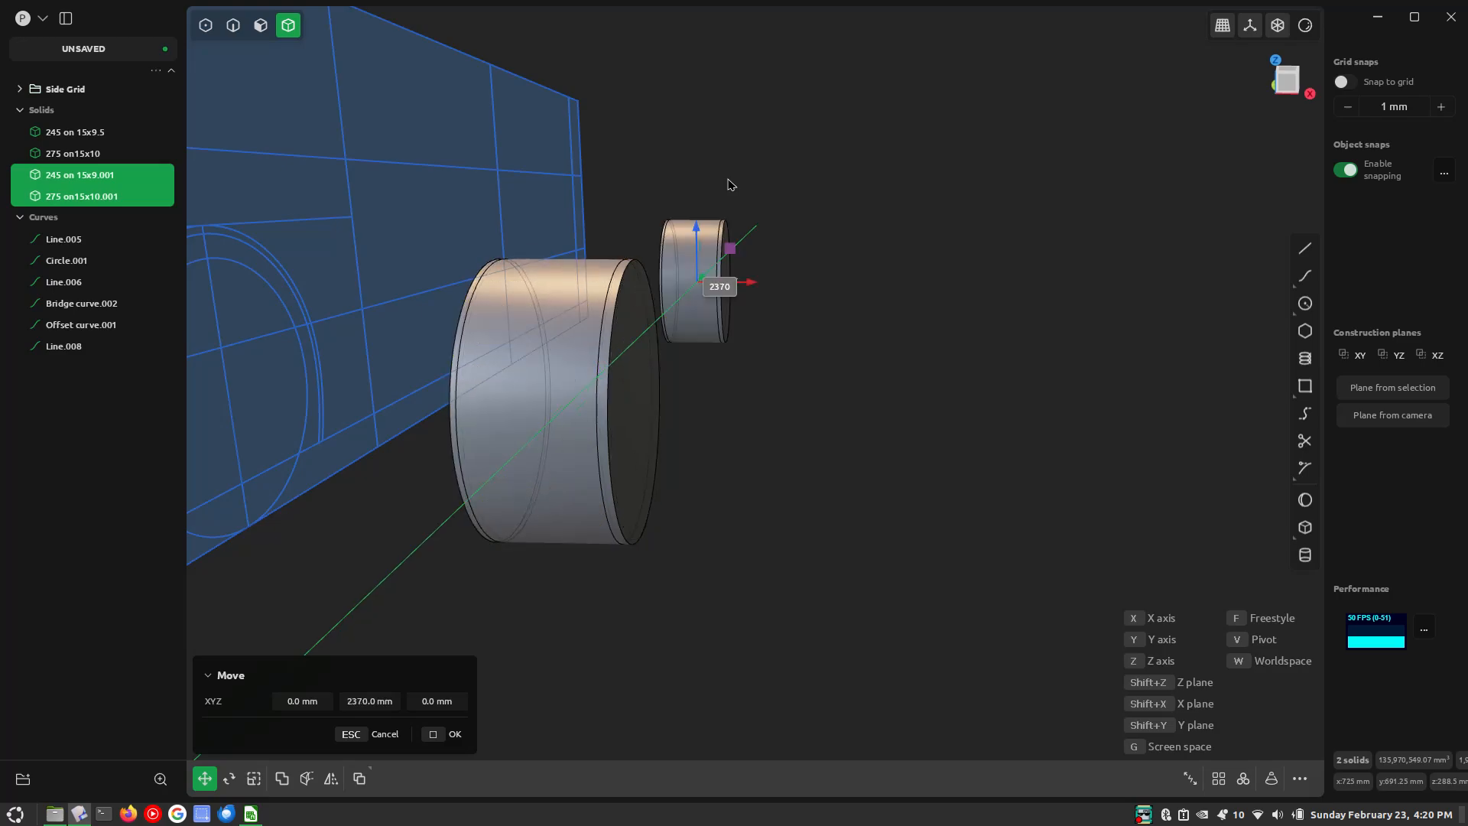
key("Return")
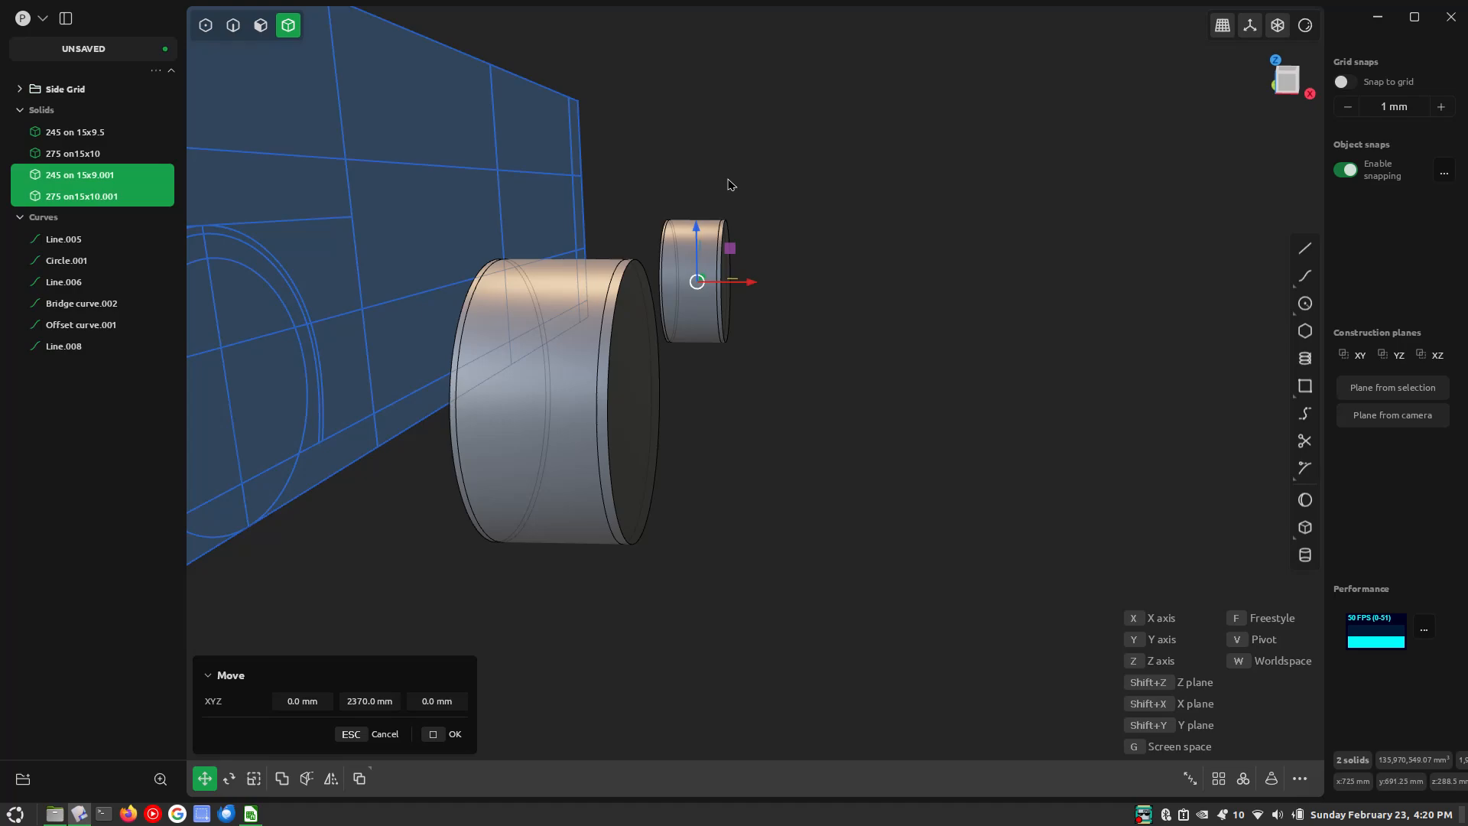
type("x")
type("10")
key("Return")
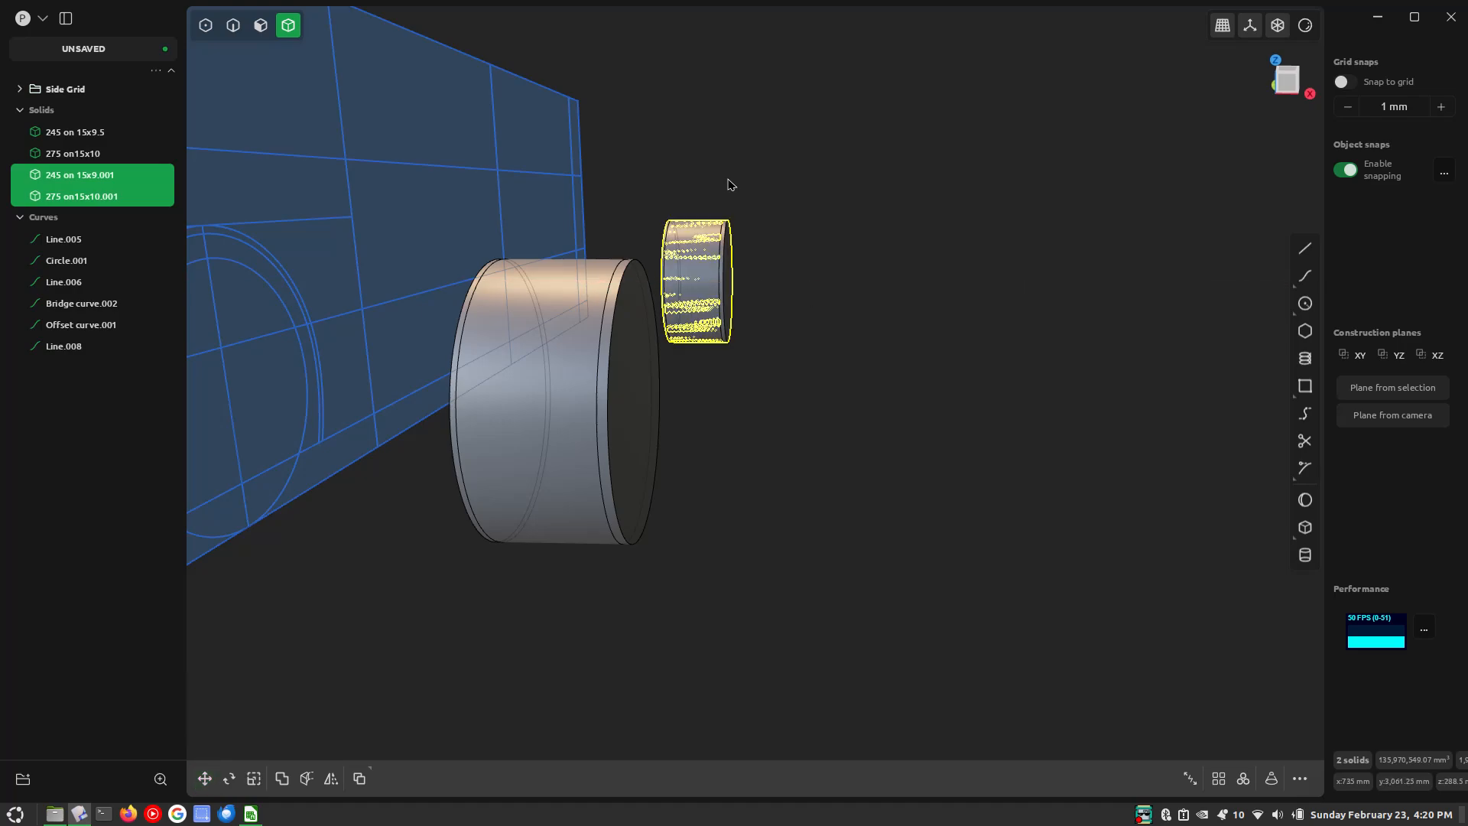
left_click(726, 175)
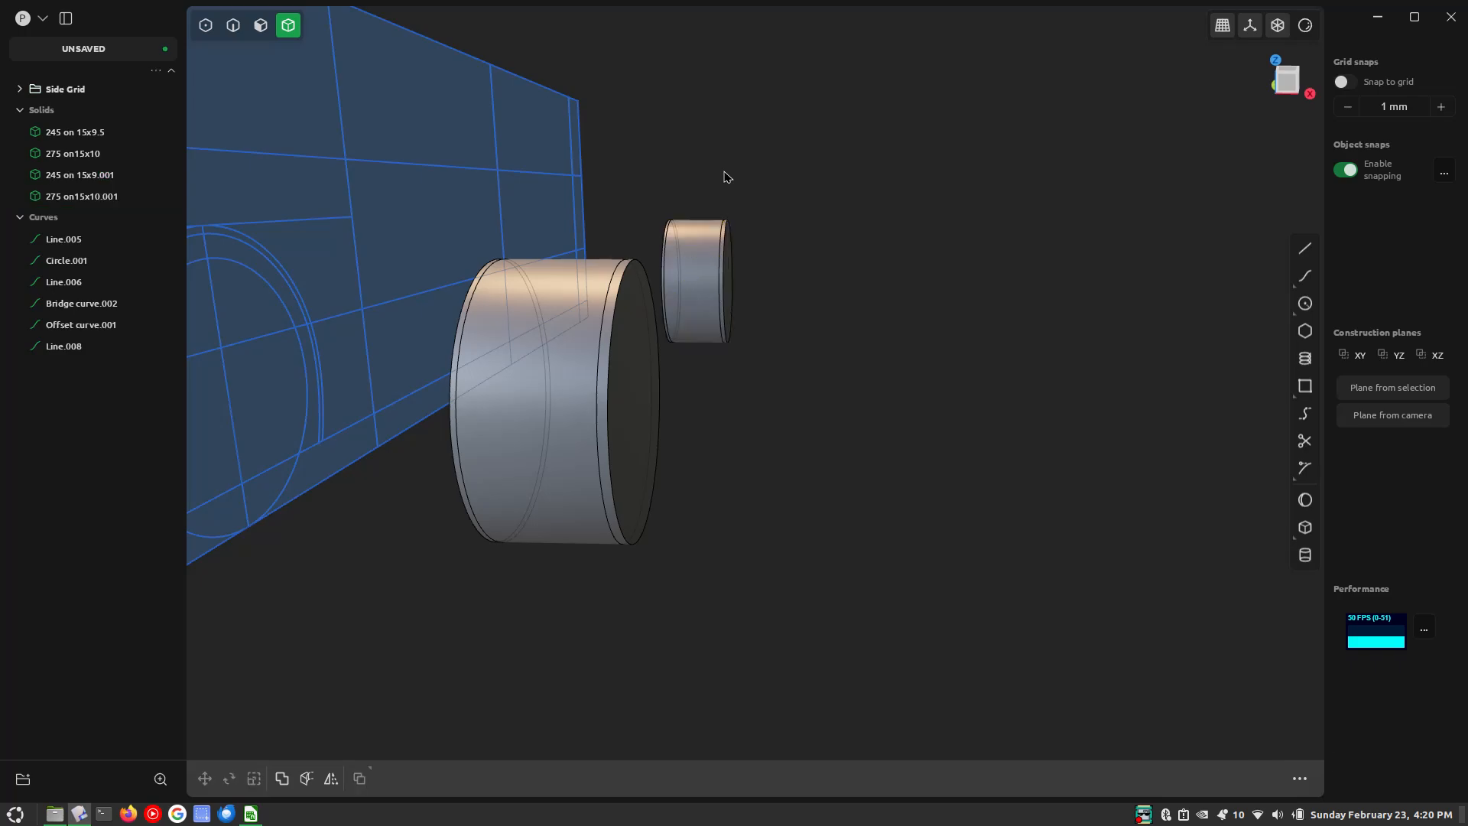
Examine the front and rear wheel positions against the side grid and their lateral offset in the side and front views
key("KP_3")
scroll(378, 501, "down", 5)
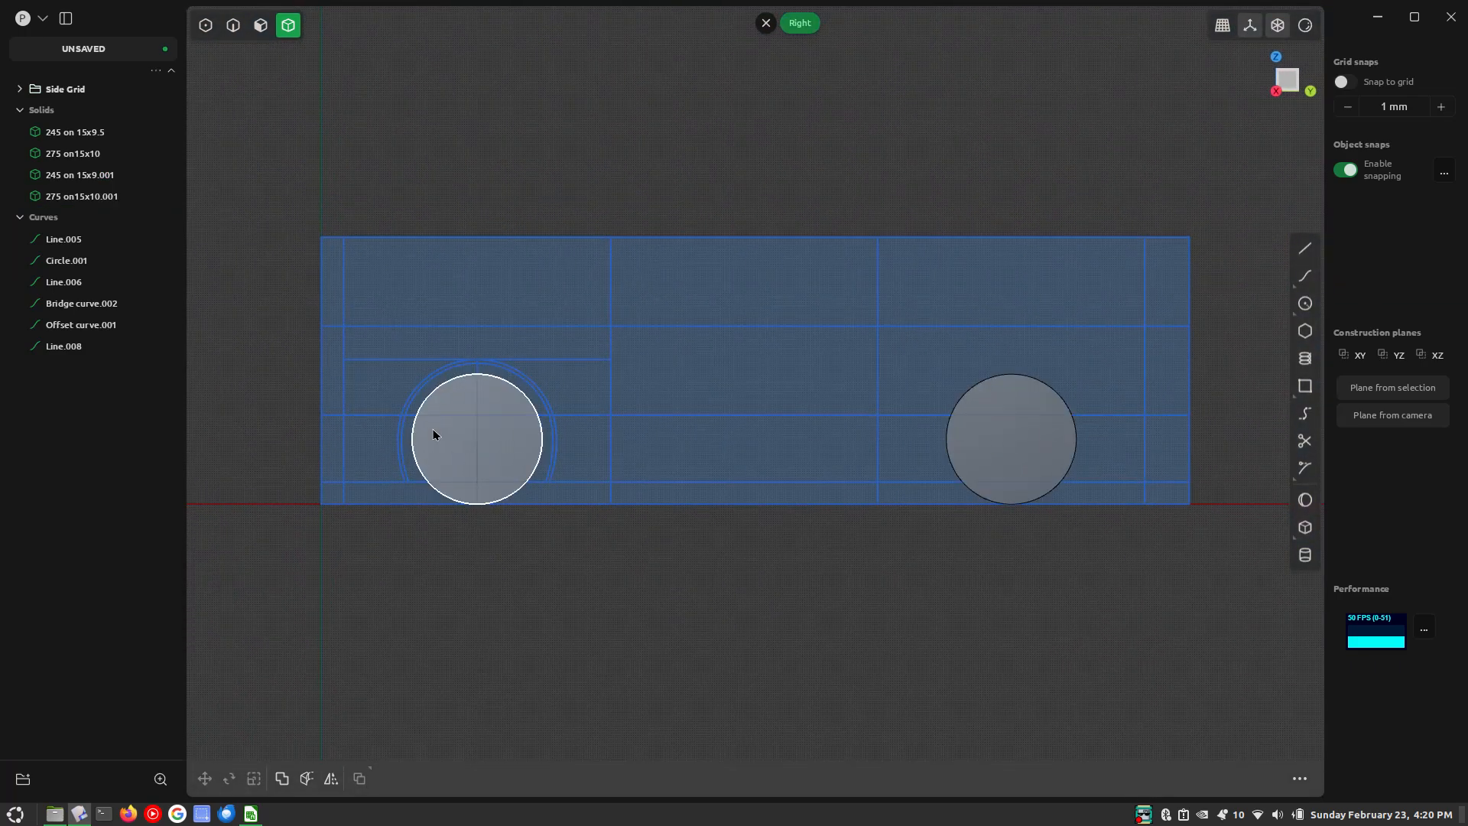
scroll(504, 422, "up", 2)
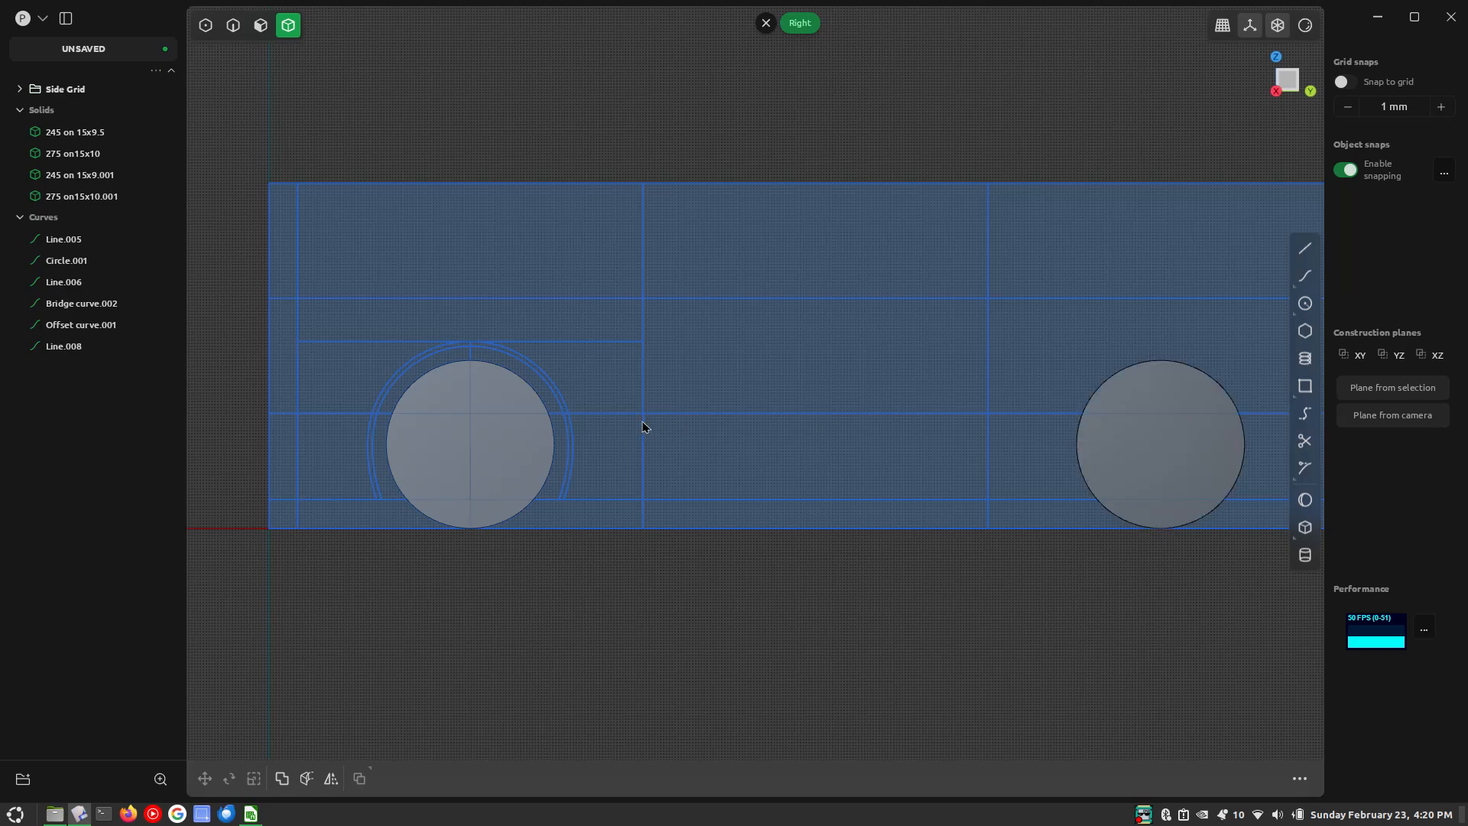
key("KP_1")
scroll(655, 386, "up", 3)
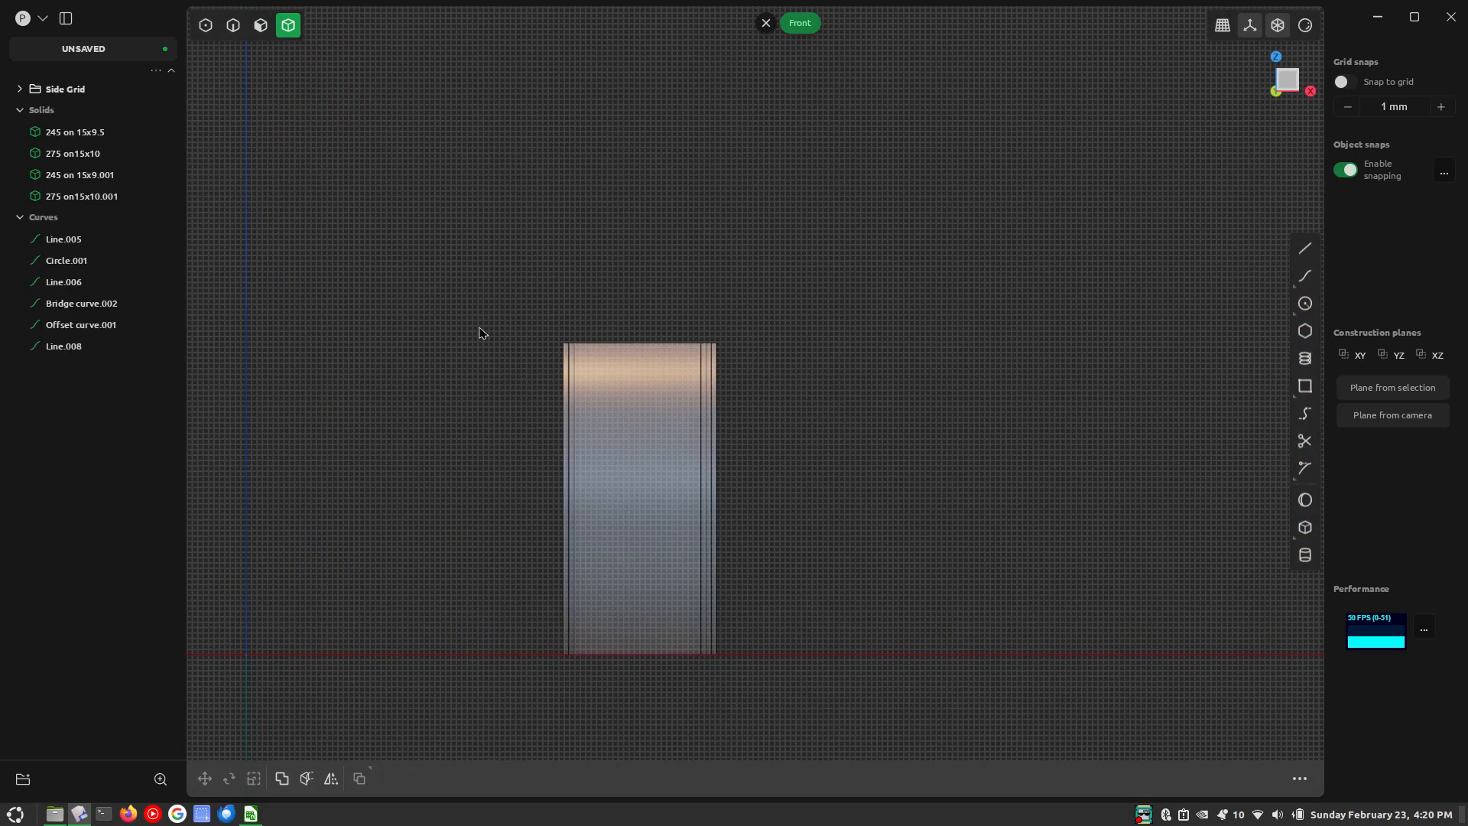
scroll(756, 257, "down", 2)
key("KP_3")
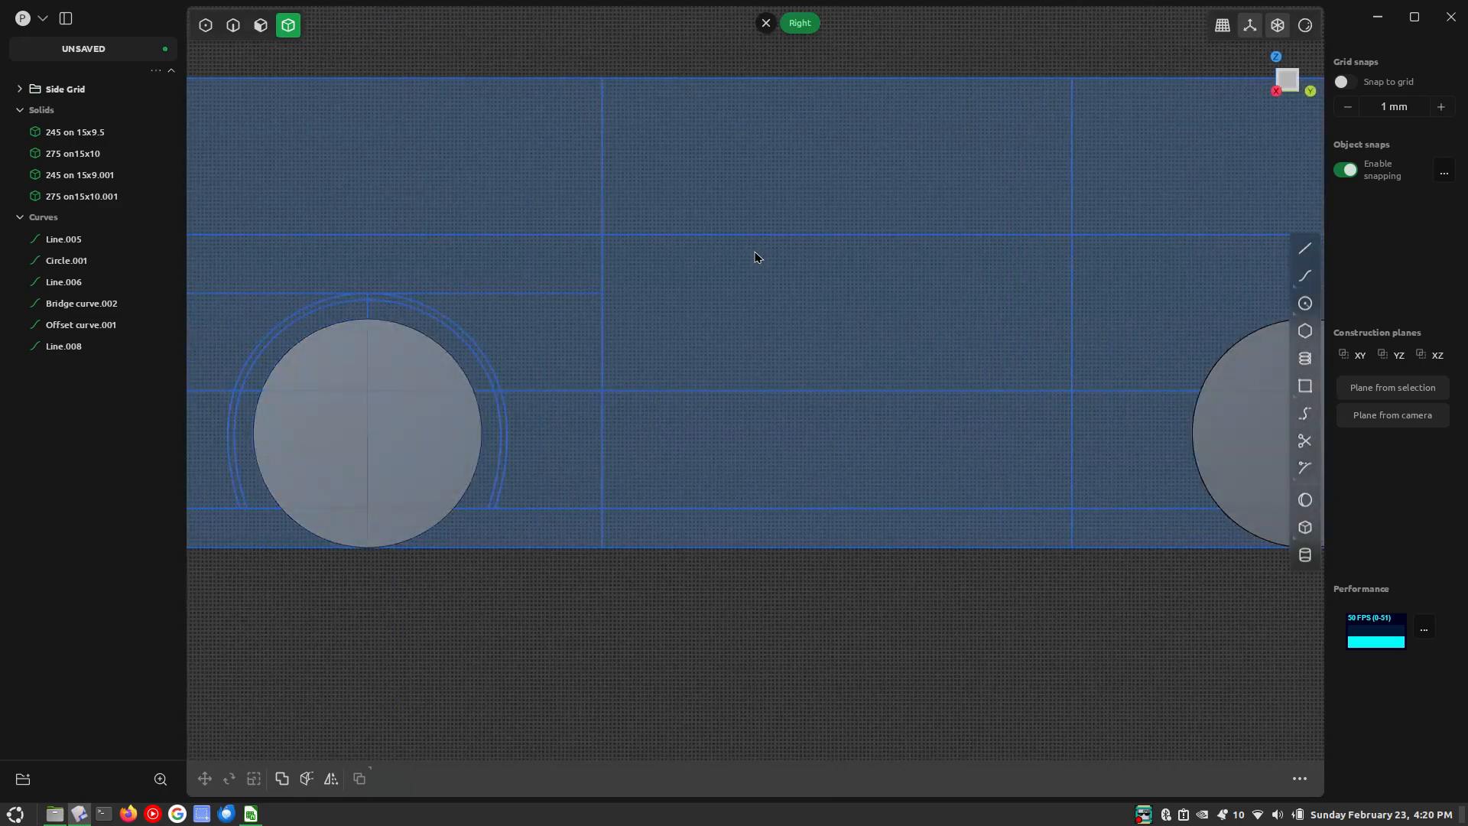
key("KP_1")
scroll(677, 310, "up", 3)
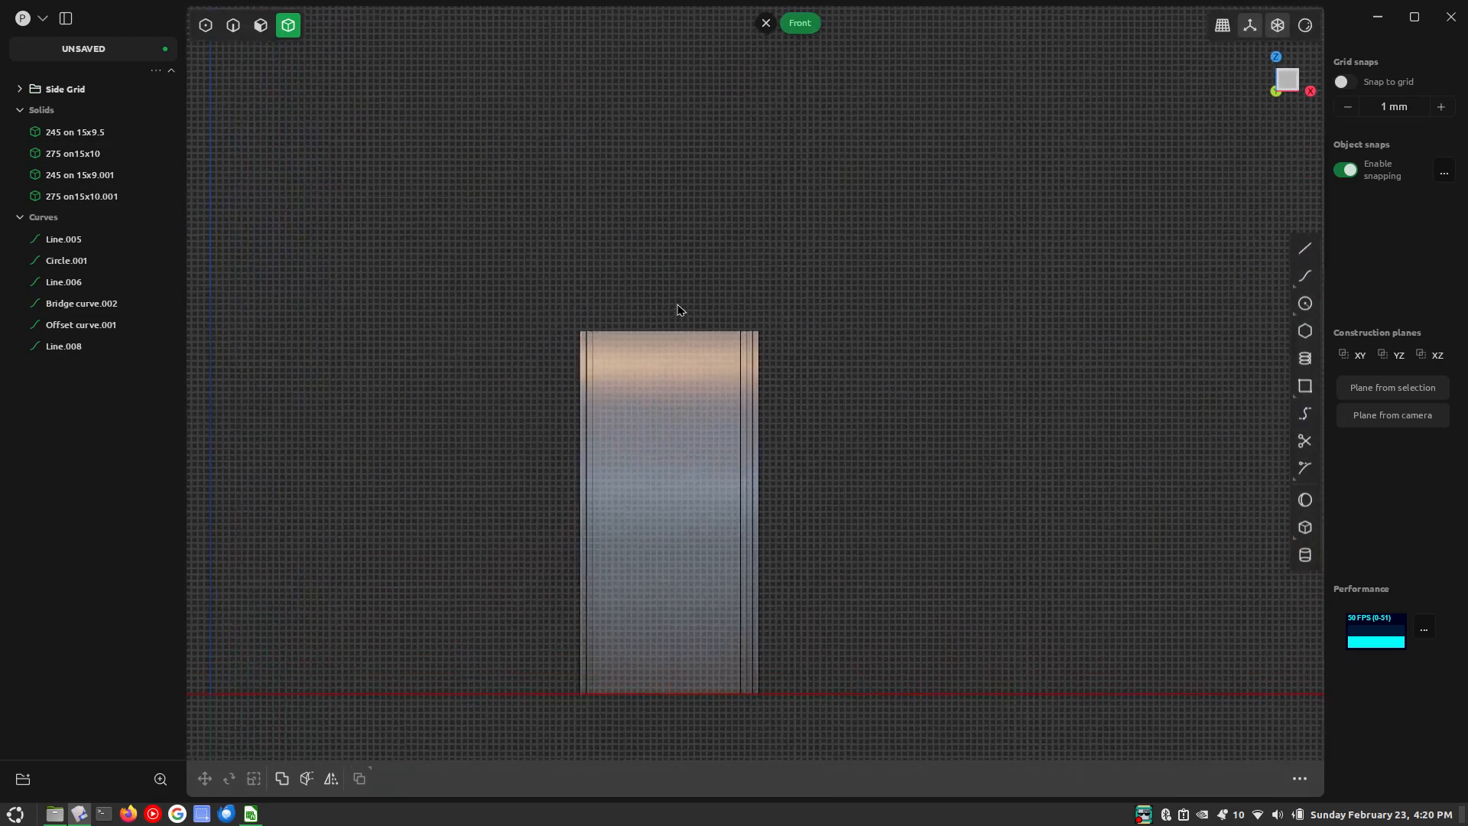
Hide both 245 wheel solids, leaving the front and rear 275 wheels visible
left_click(82, 196)
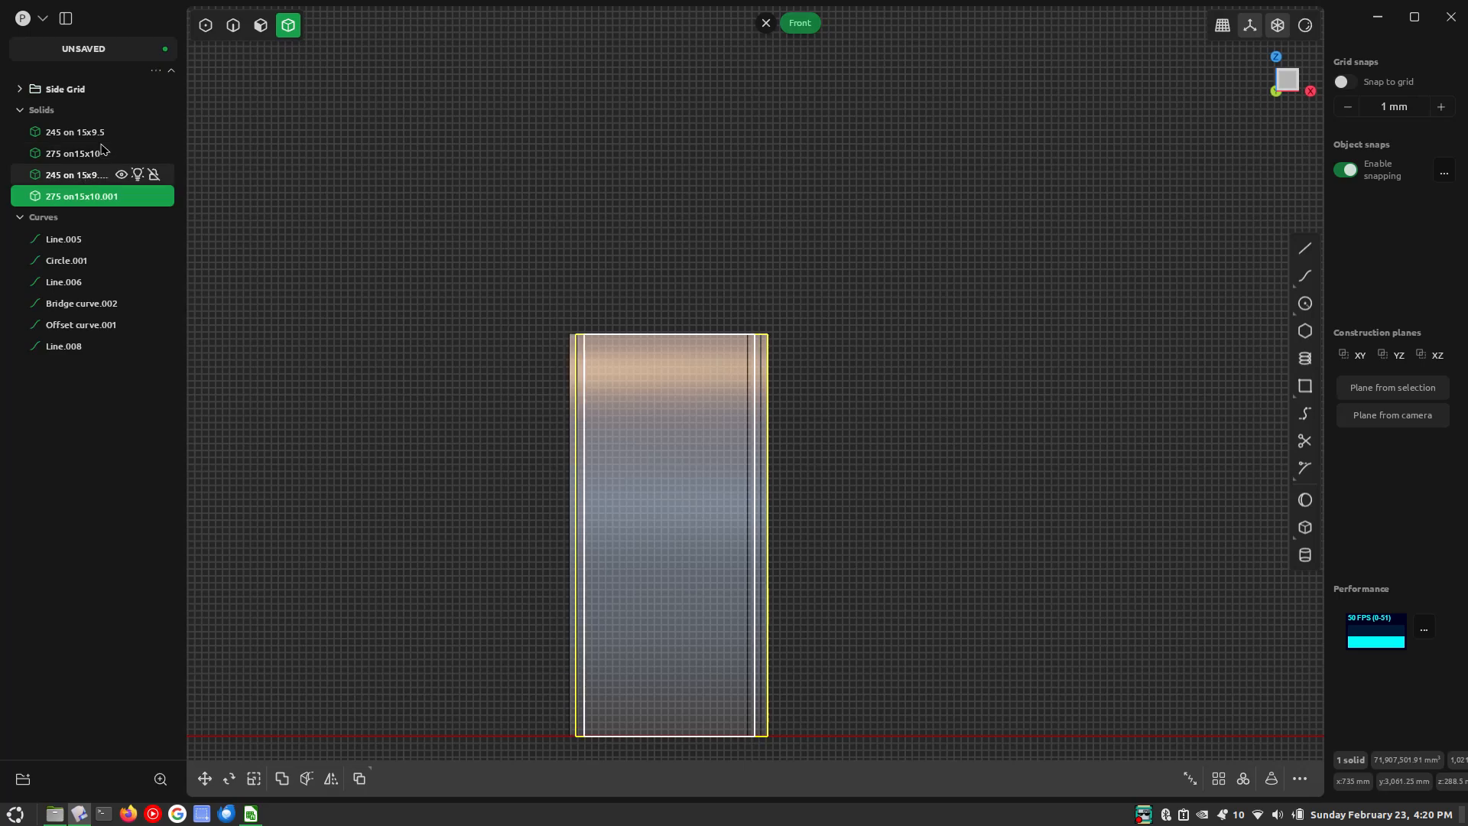
left_click(121, 133)
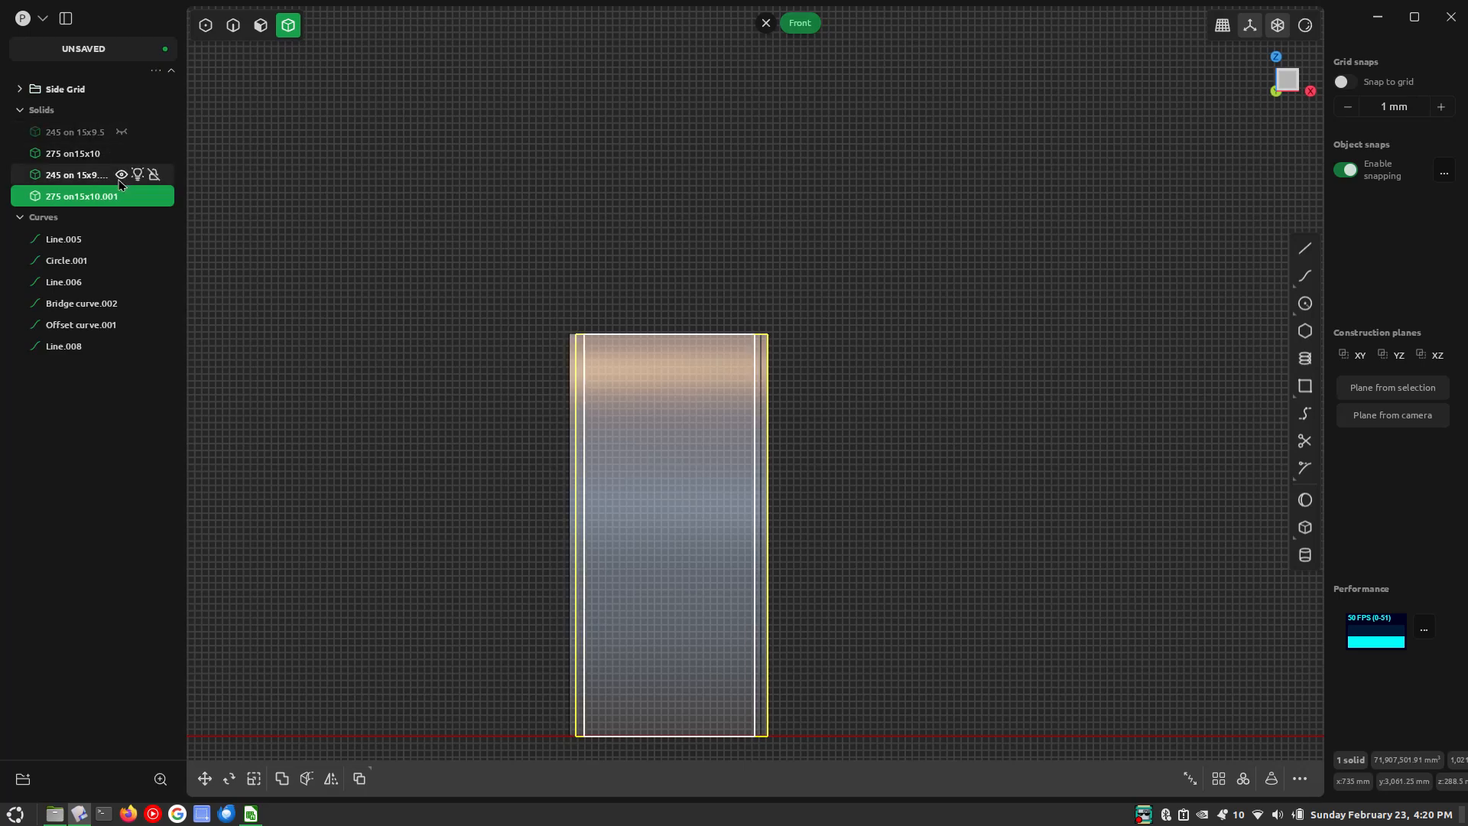
left_click(122, 175)
left_click(755, 192)
scroll(755, 193, "down", 3)
scroll(759, 192, "down", 7)
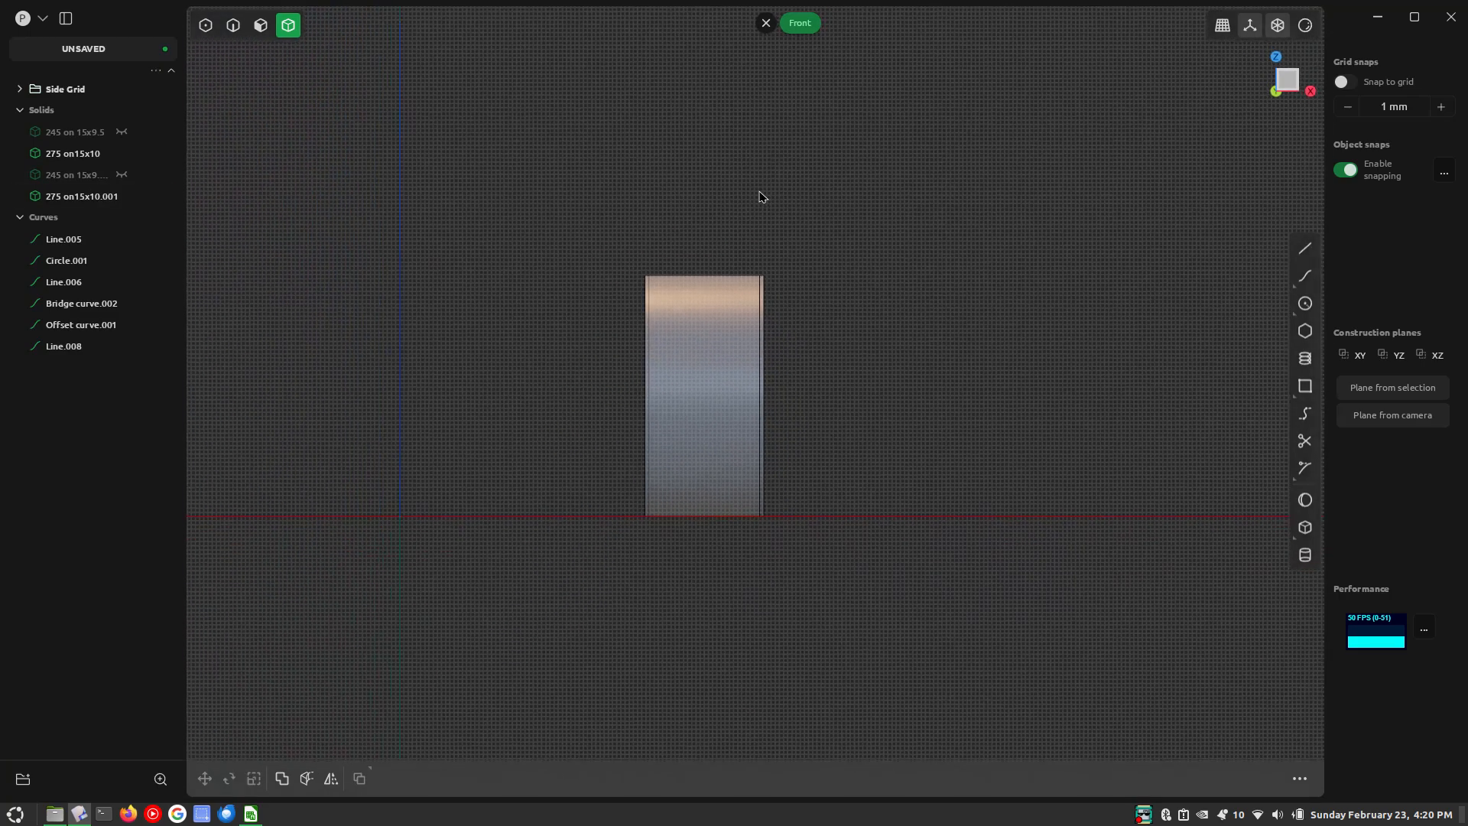
scroll(756, 203, "up", 4)
scroll(756, 204, "down", 4)
middle_click_drag(802, 224, 557, 311)
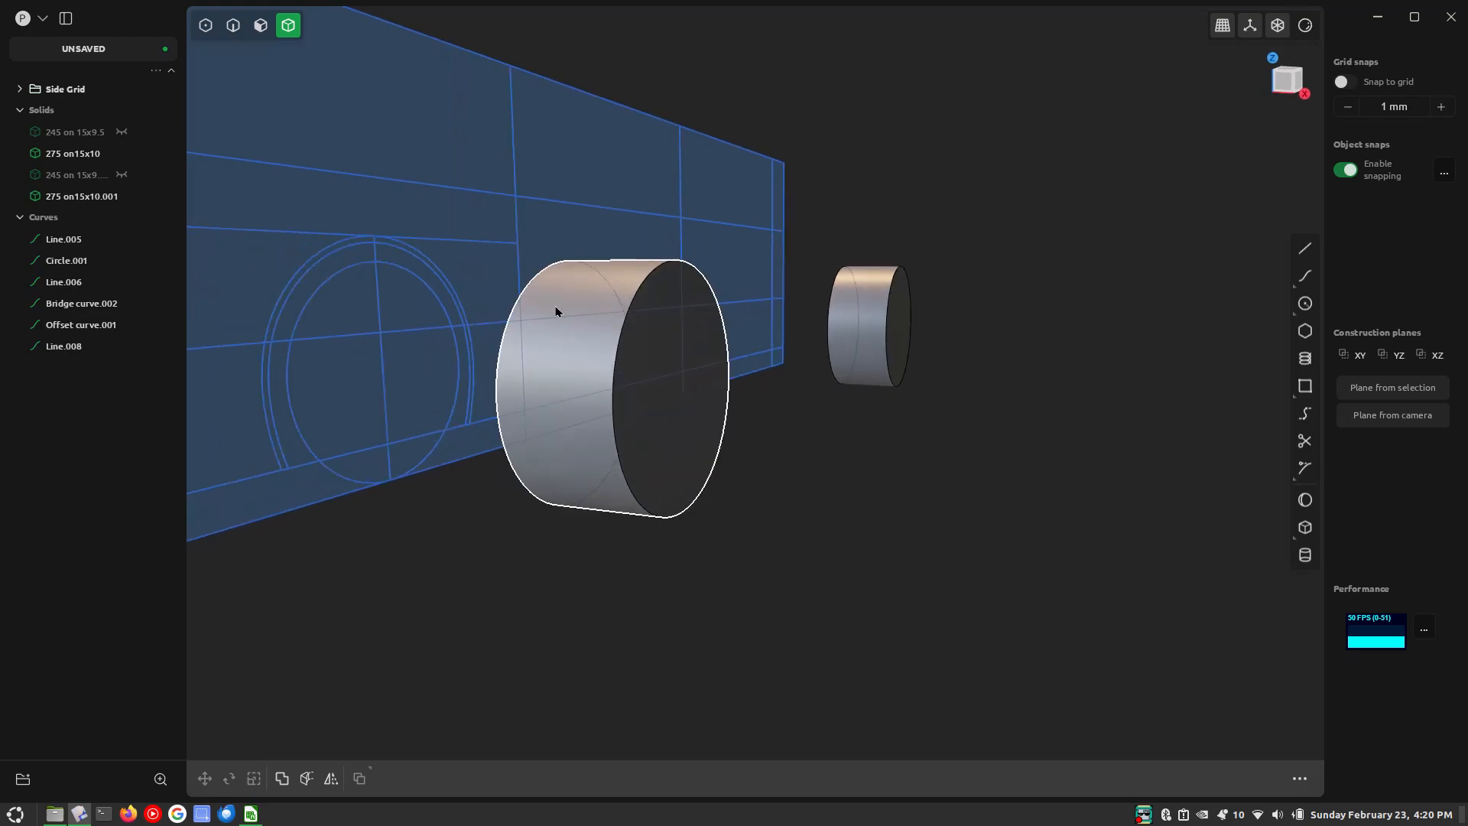
Move the vertical centre line of the wheel arch 3555/4 mm along the X axis
key("2")
left_click(376, 302)
key("KP_1")
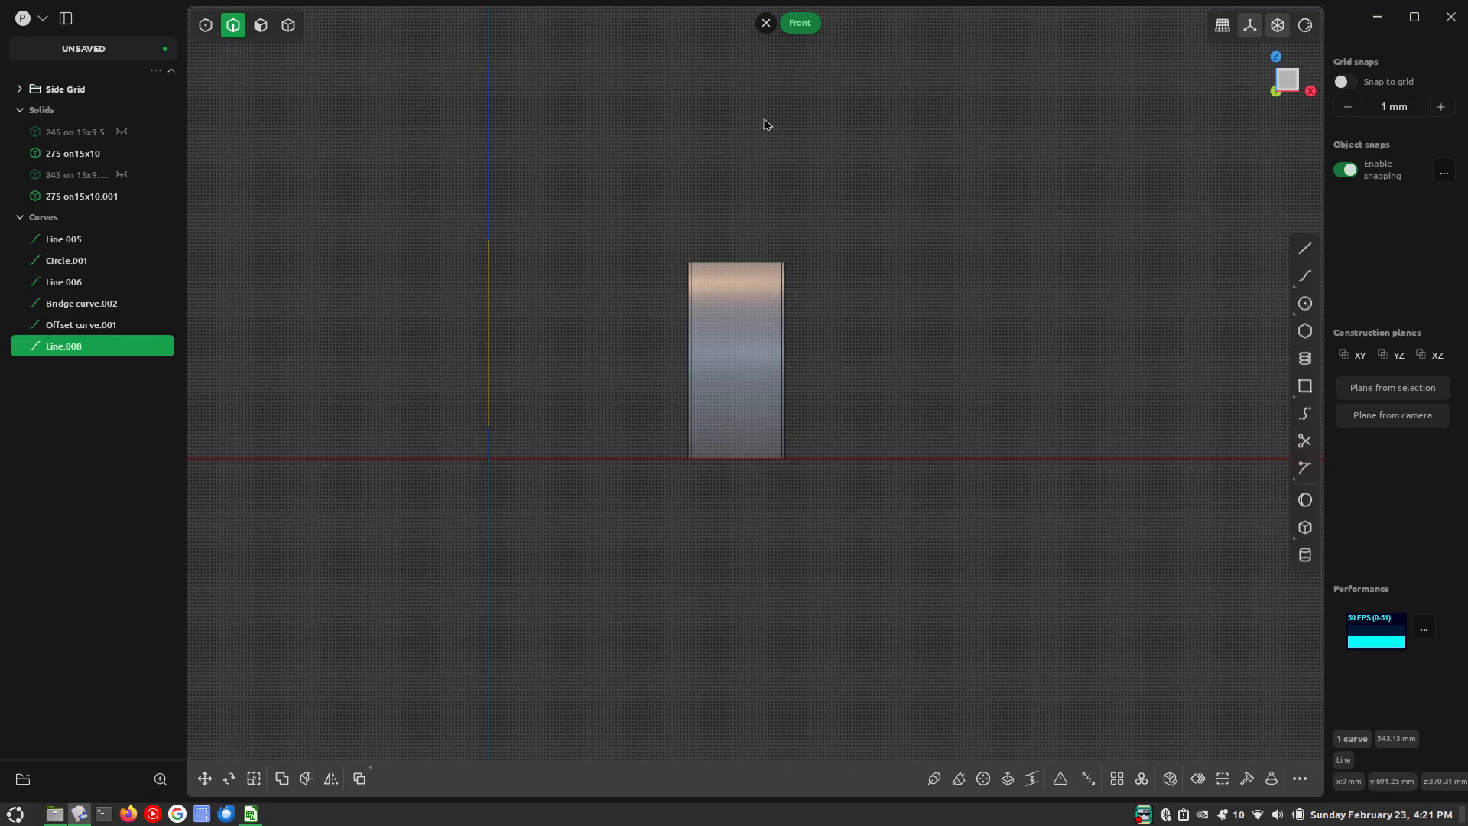
key("g")
type("x")
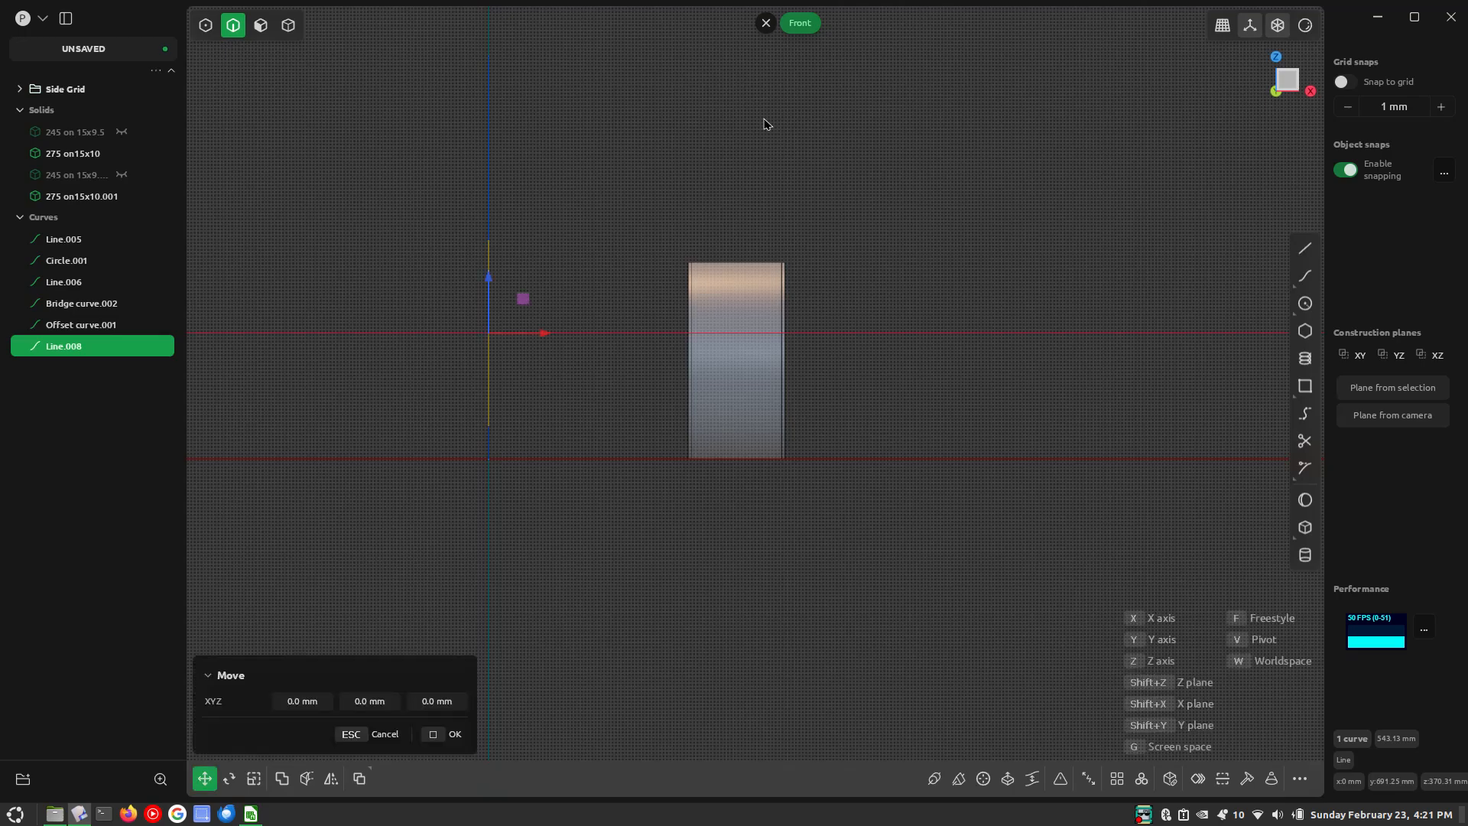
type("3555")
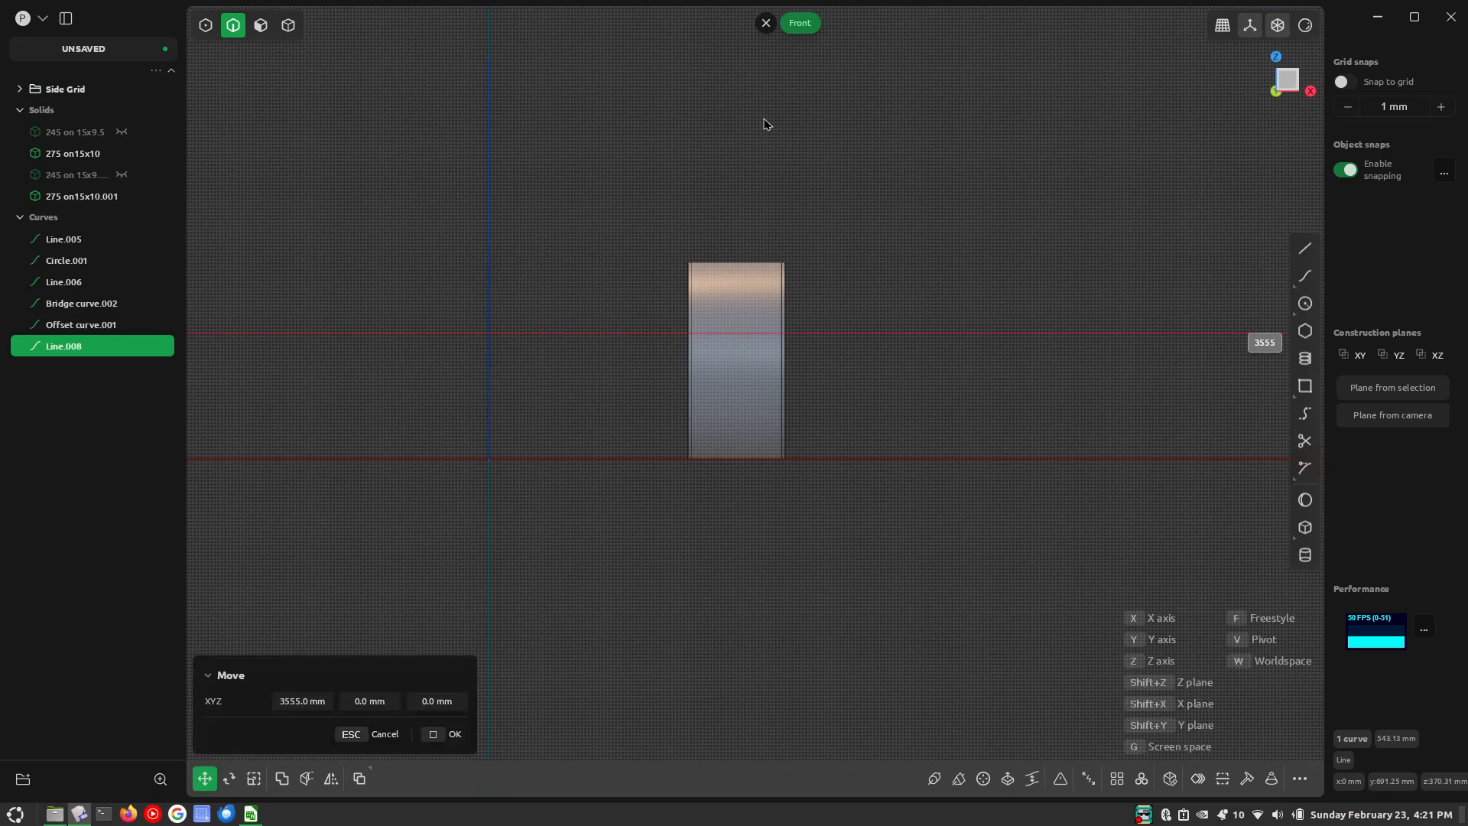
type("/")
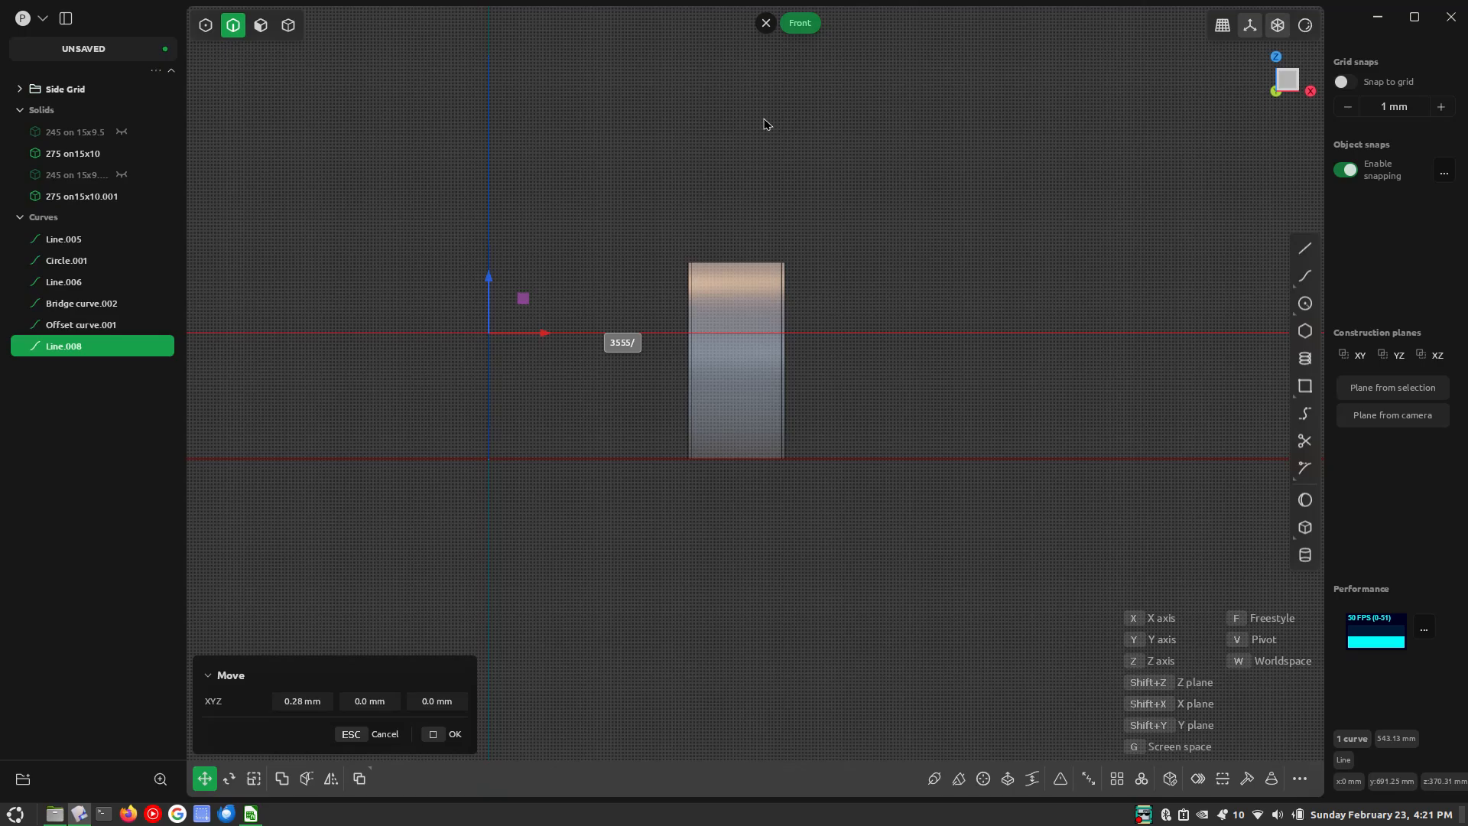
type("4")
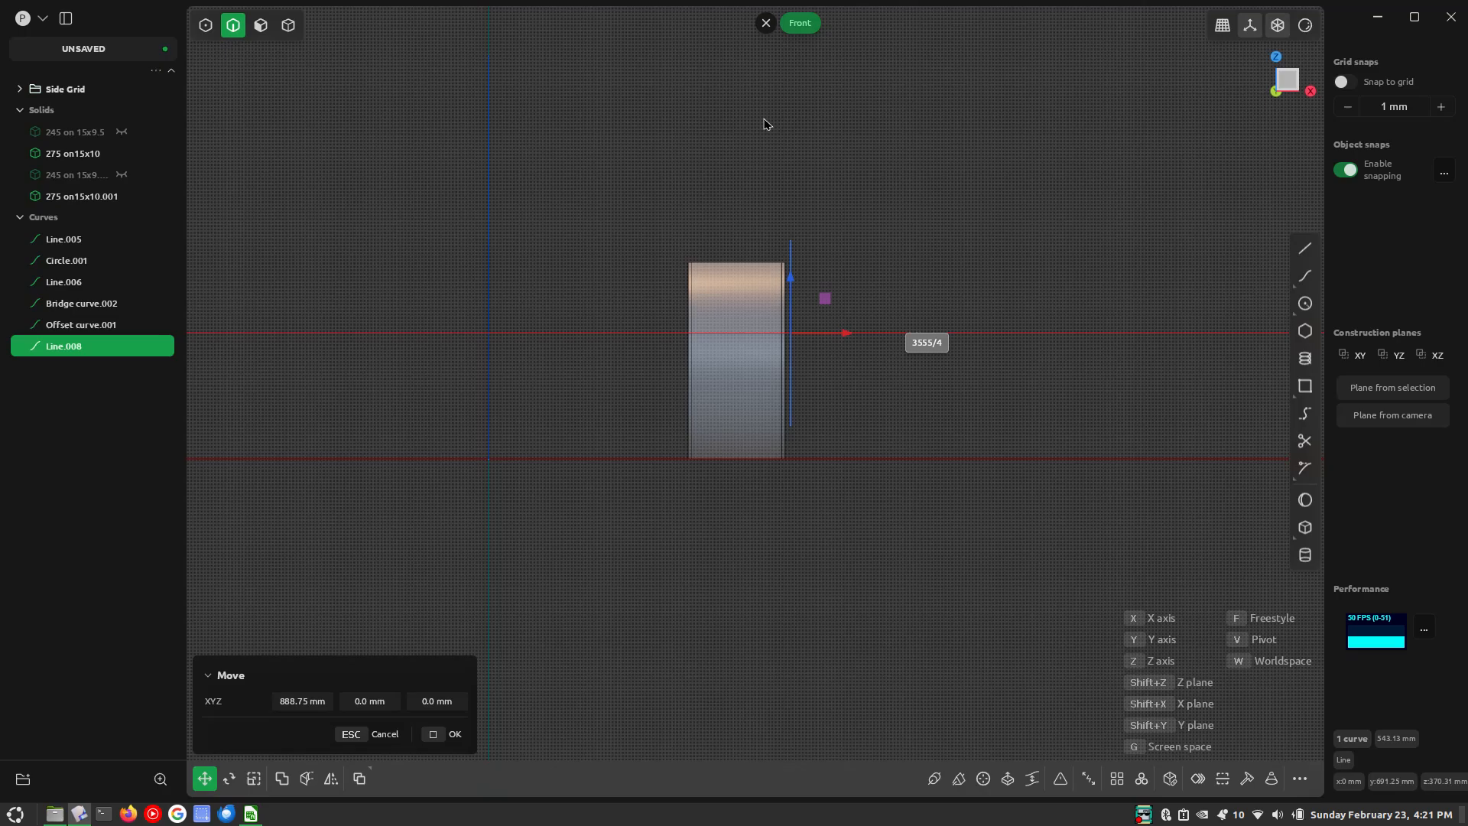
key("Return")
scroll(859, 318, "up", 3)
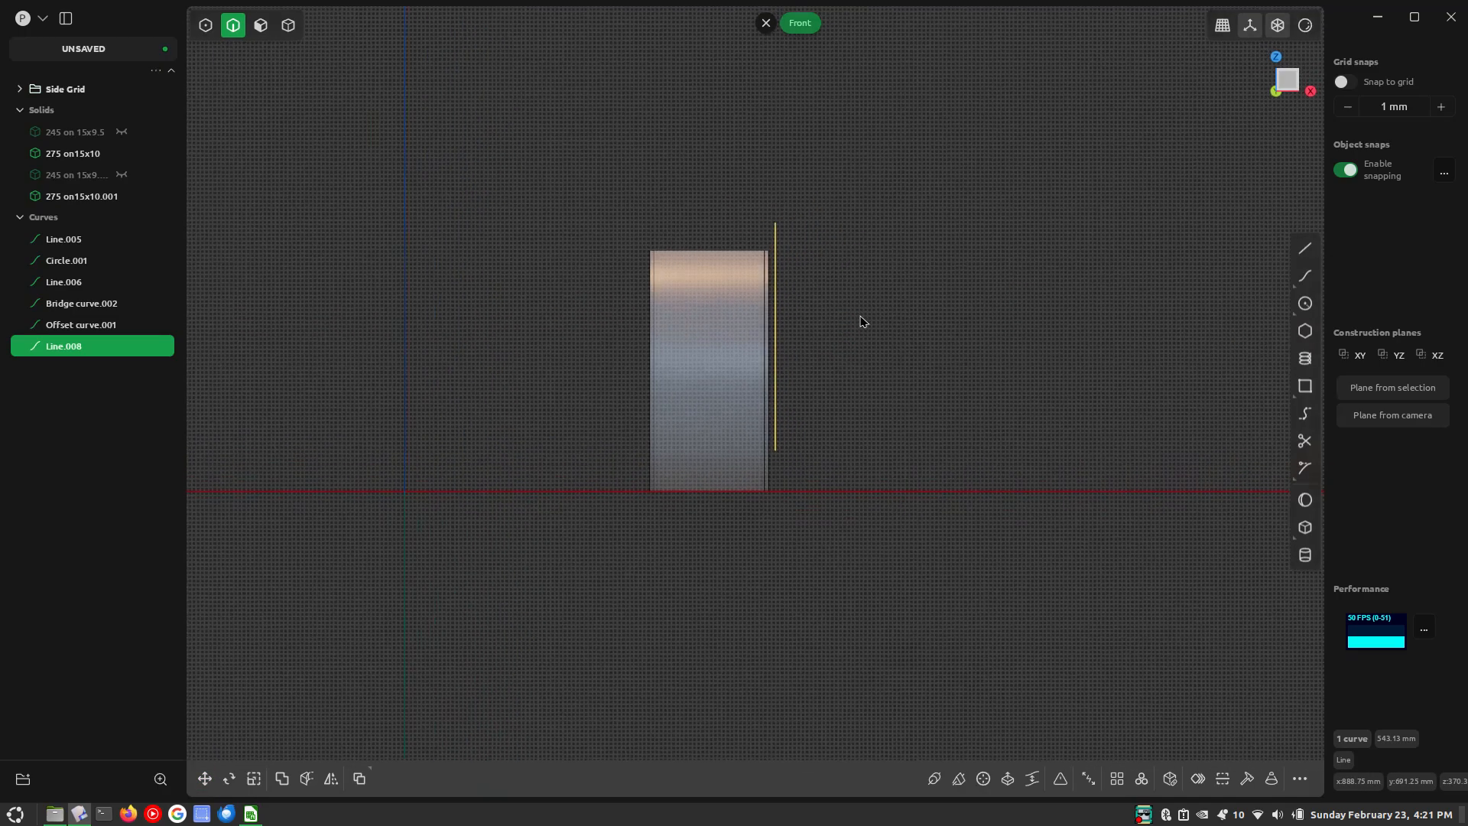
scroll(787, 234, "up", 3)
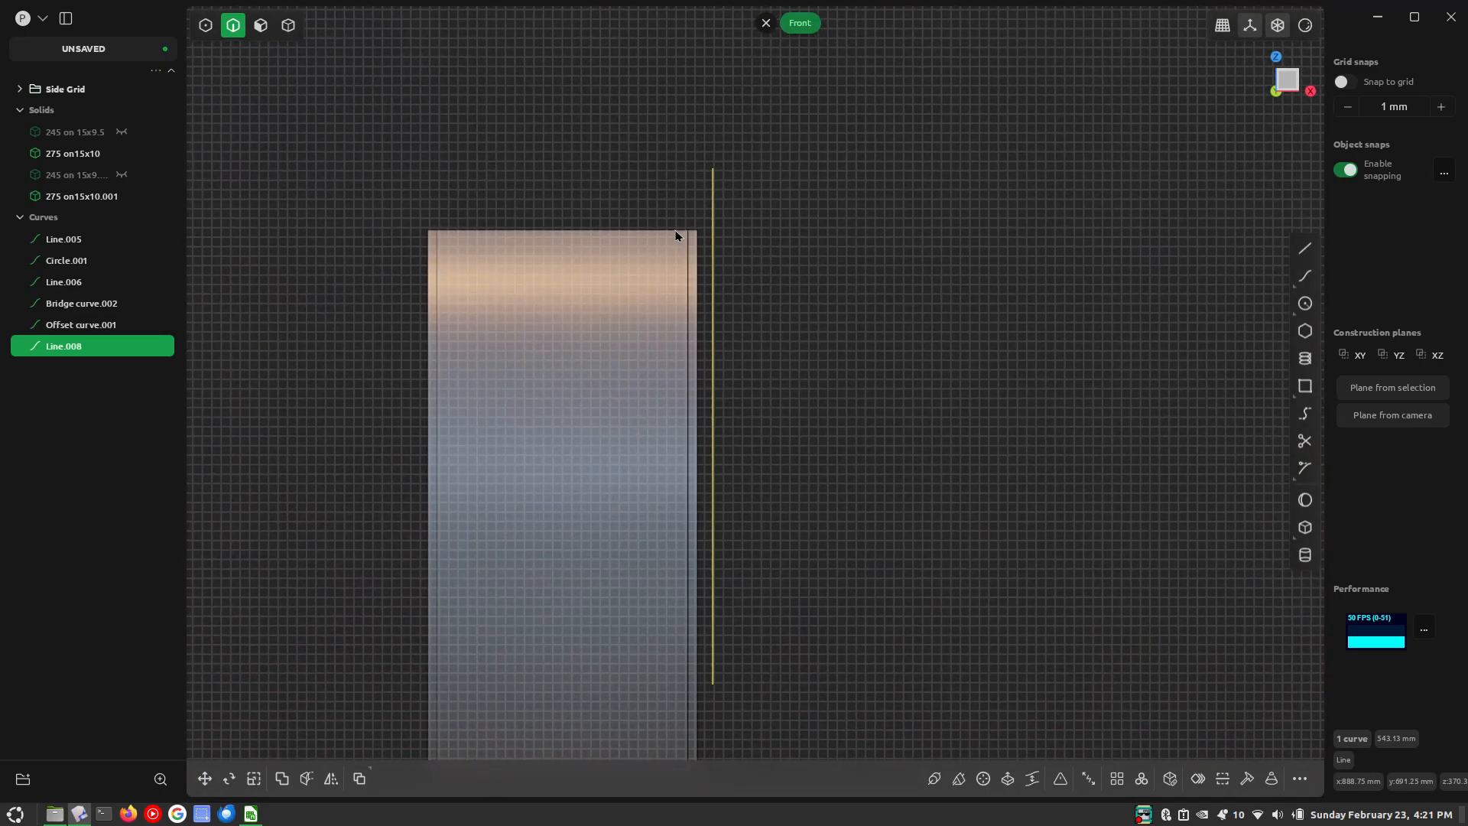
scroll(695, 235, "up", 3)
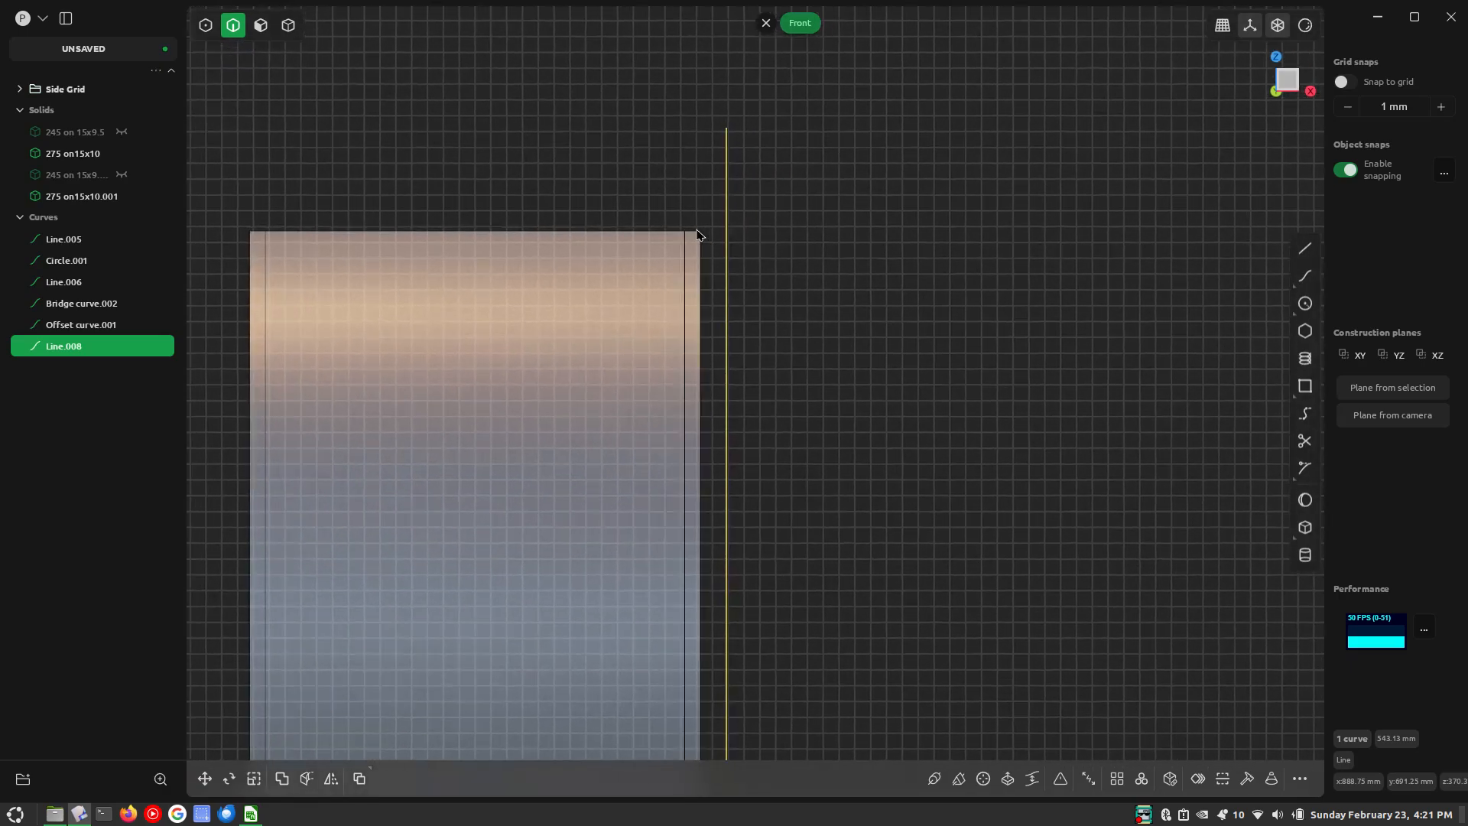
left_click(704, 244)
key("f")
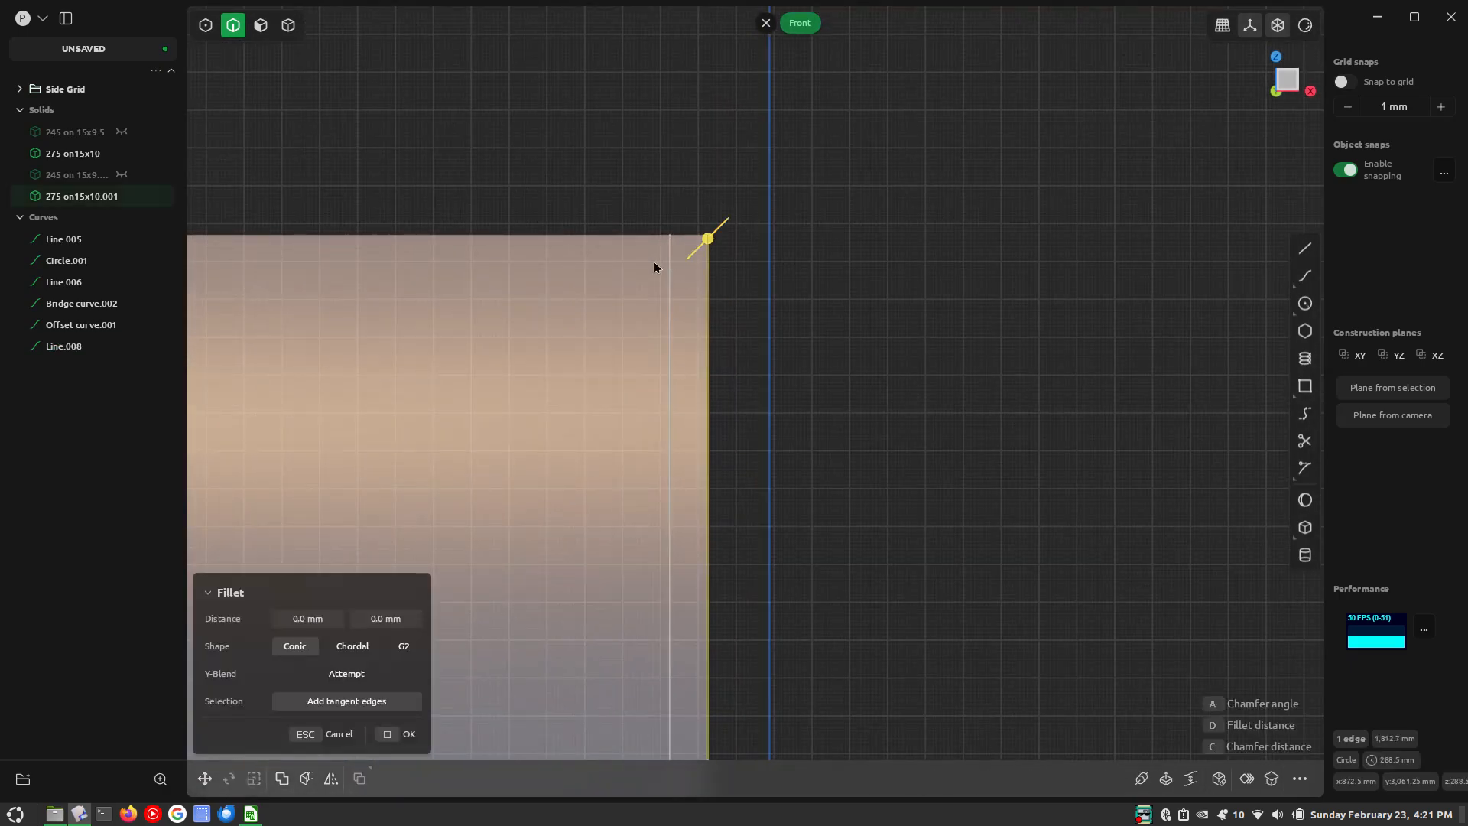
scroll(760, 272, "down", 4)
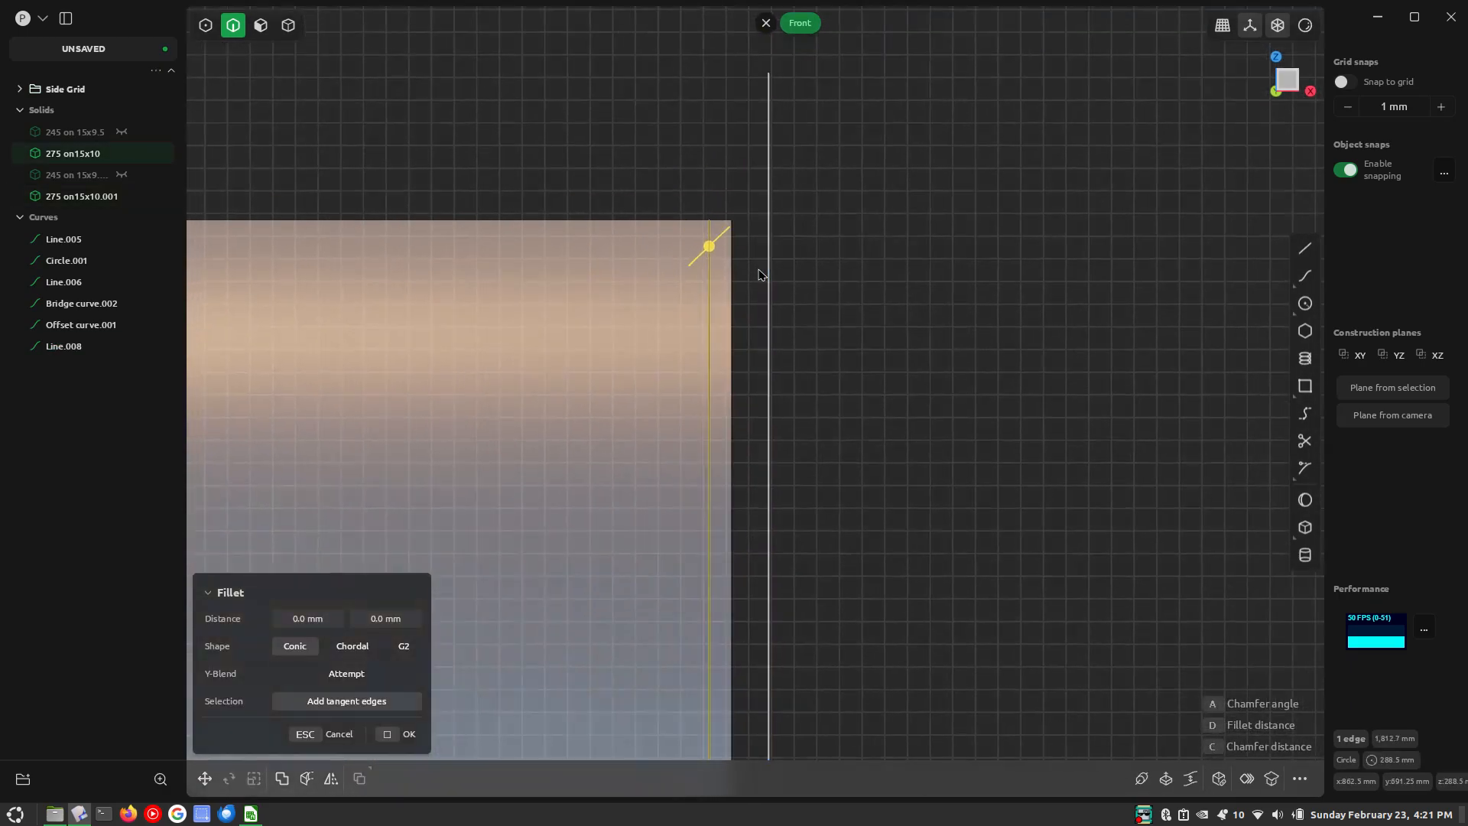
scroll(758, 274, "down", 1)
scroll(759, 270, "down", 3)
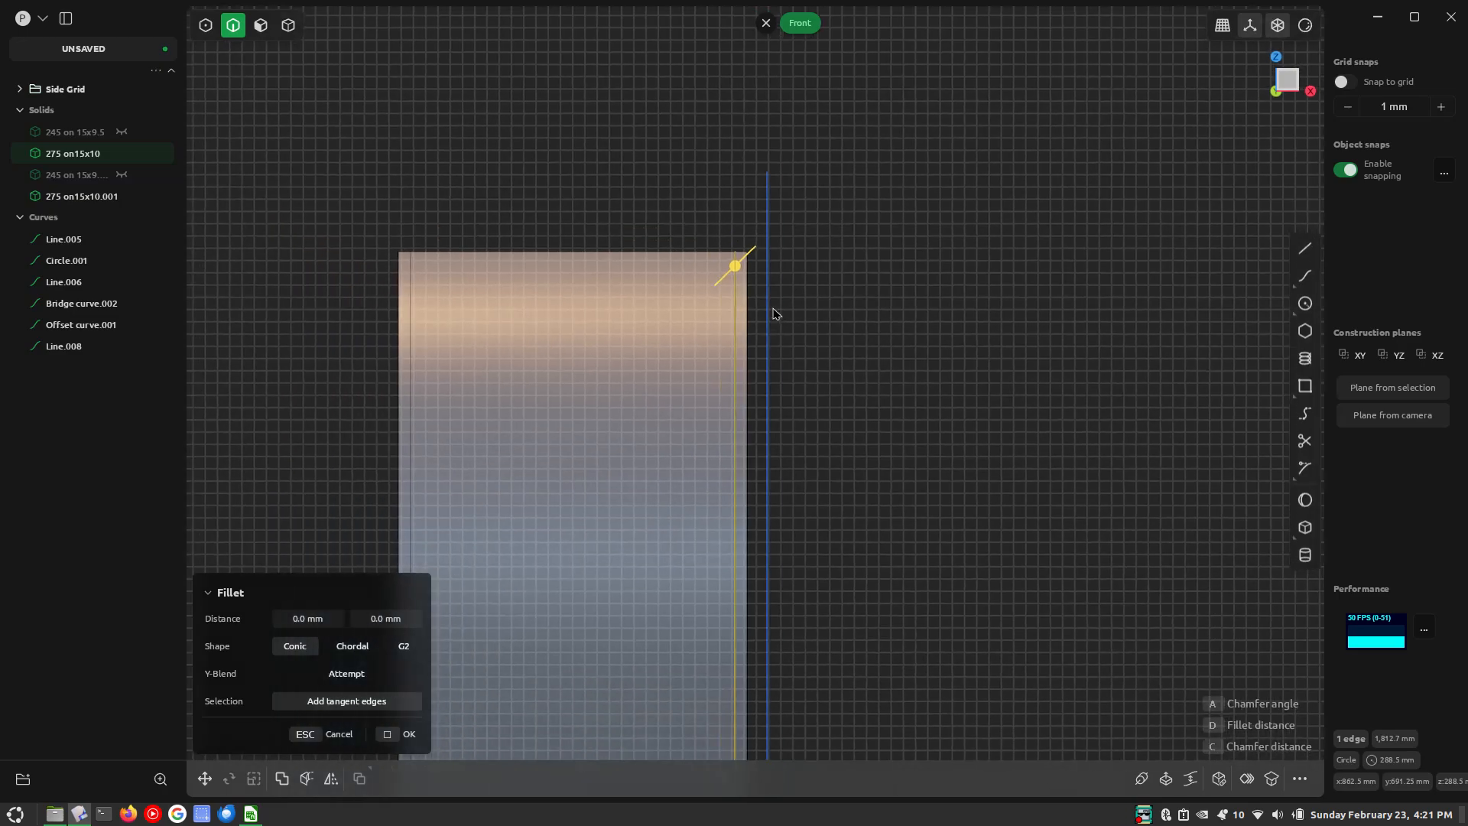
scroll(758, 267, "down", 3)
key("Escape")
Move the lower endpoint of the wheel-arch centre line -1185/48 mm along the X axis
key("1")
scroll(812, 570, "up", 4)
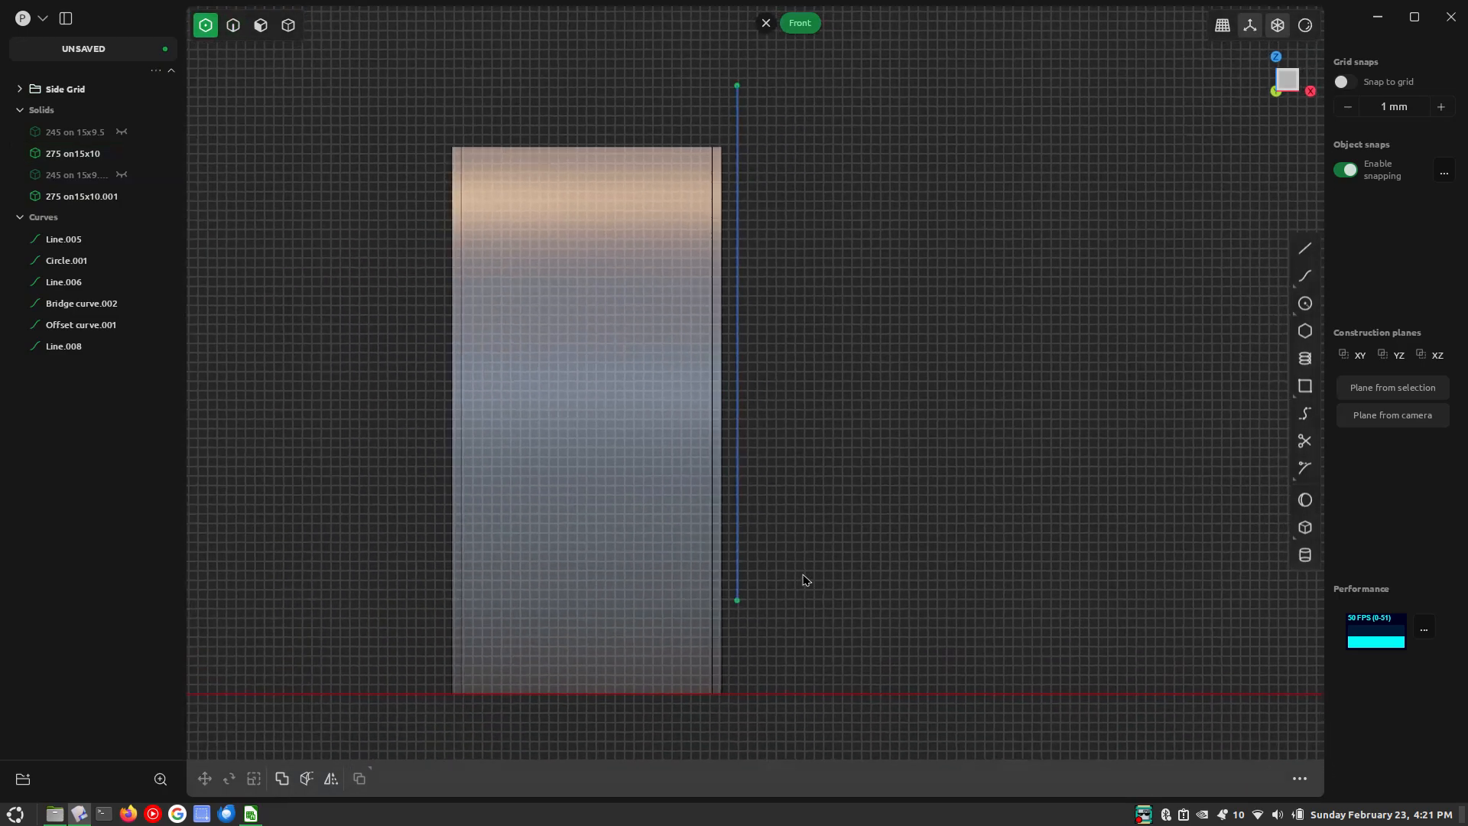
left_click(733, 598)
scroll(970, 498, "down", 2)
scroll(944, 327, "down", 1)
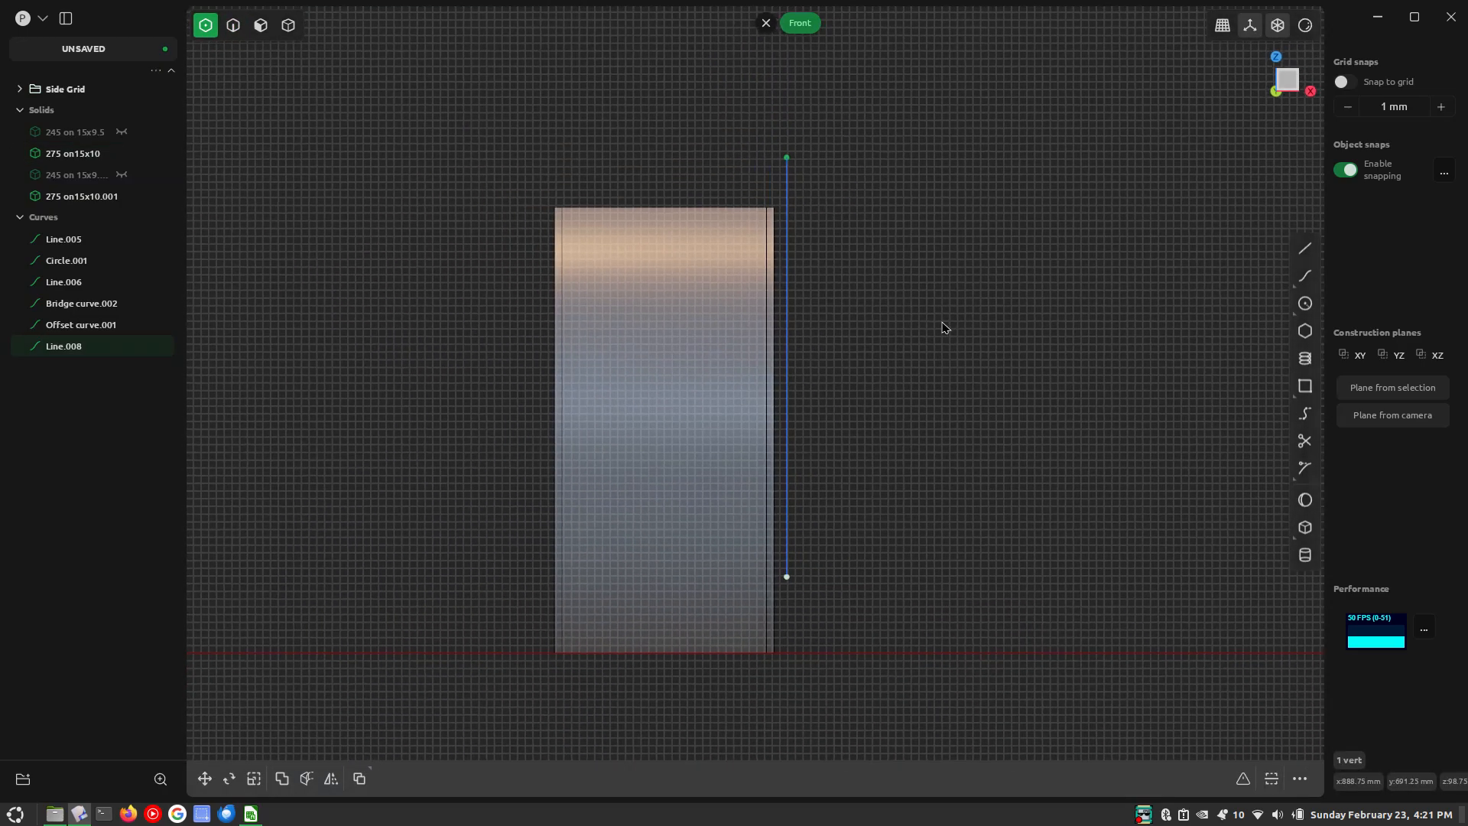
key("g")
scroll(944, 327, "down", 1)
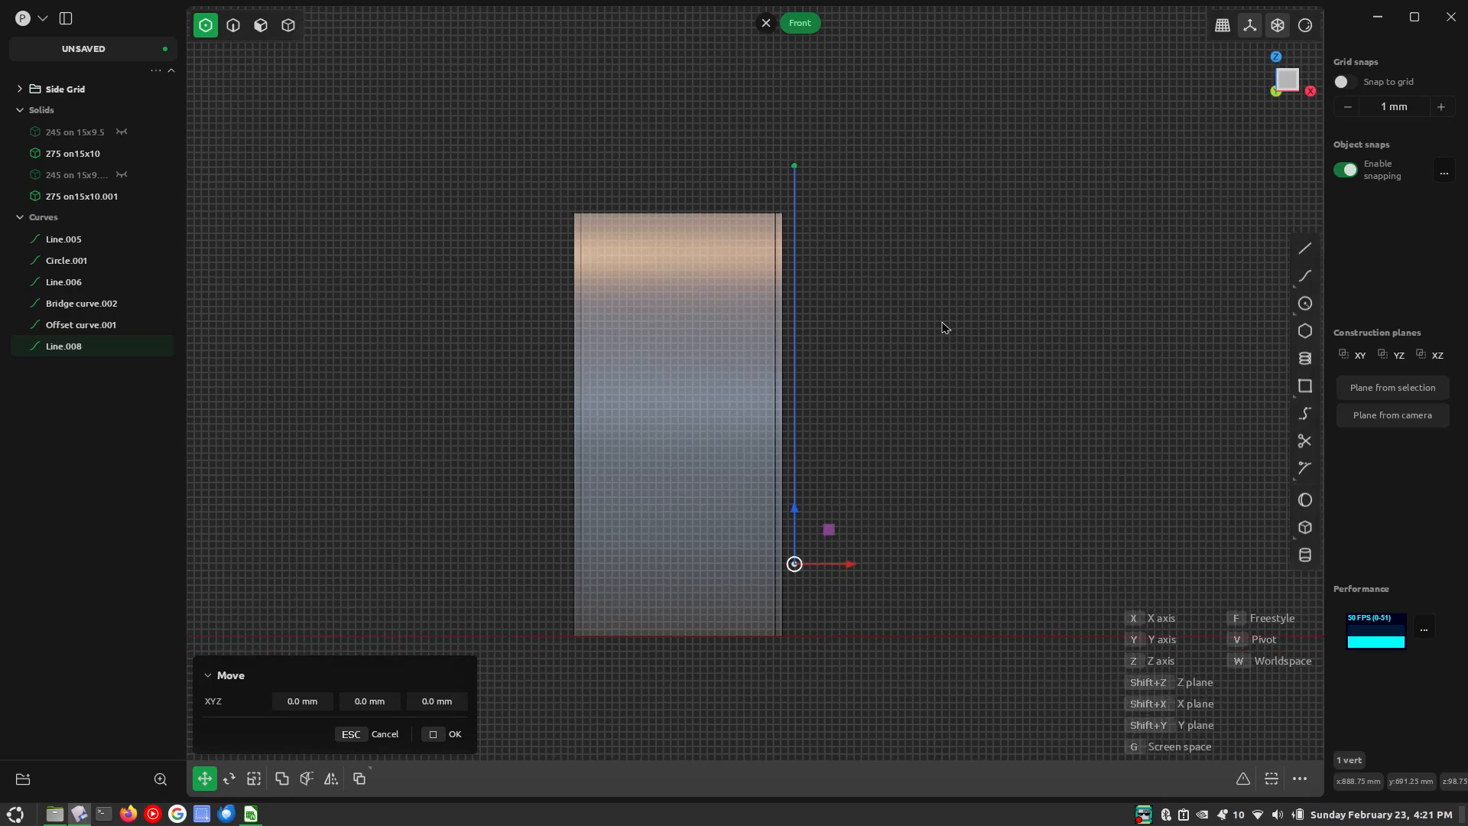
key("x")
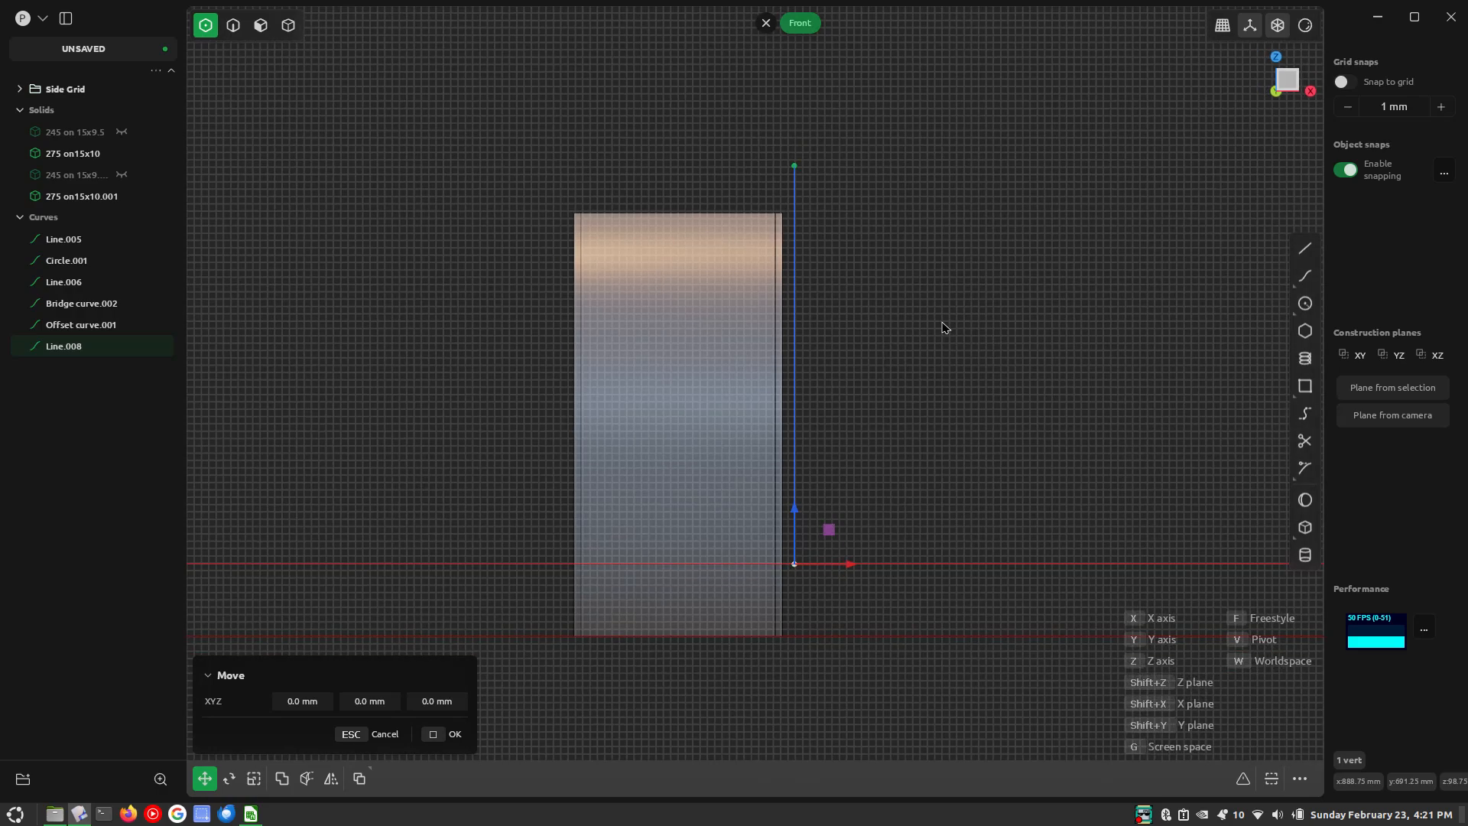
type("-1185/")
type("48")
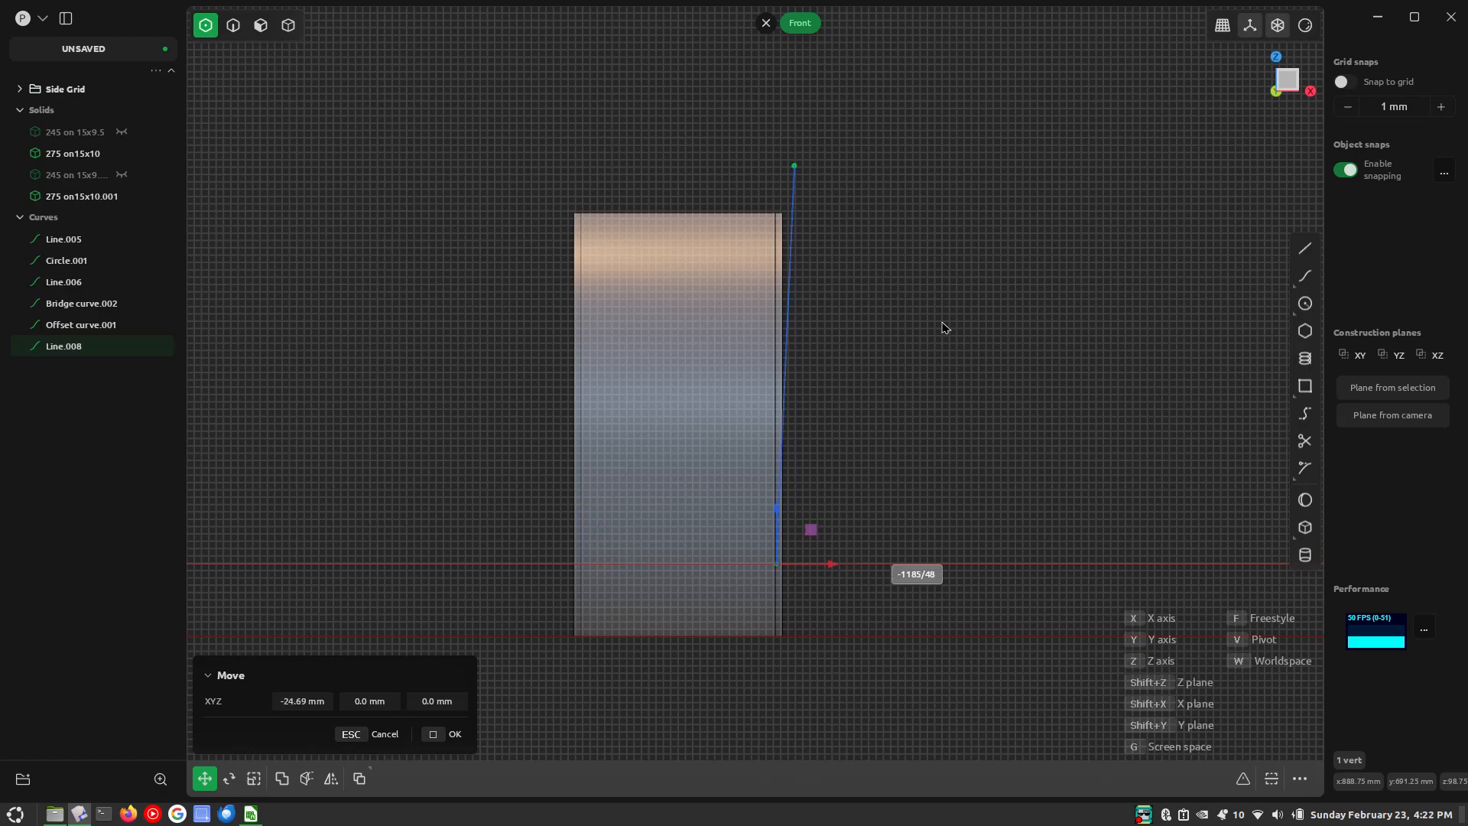
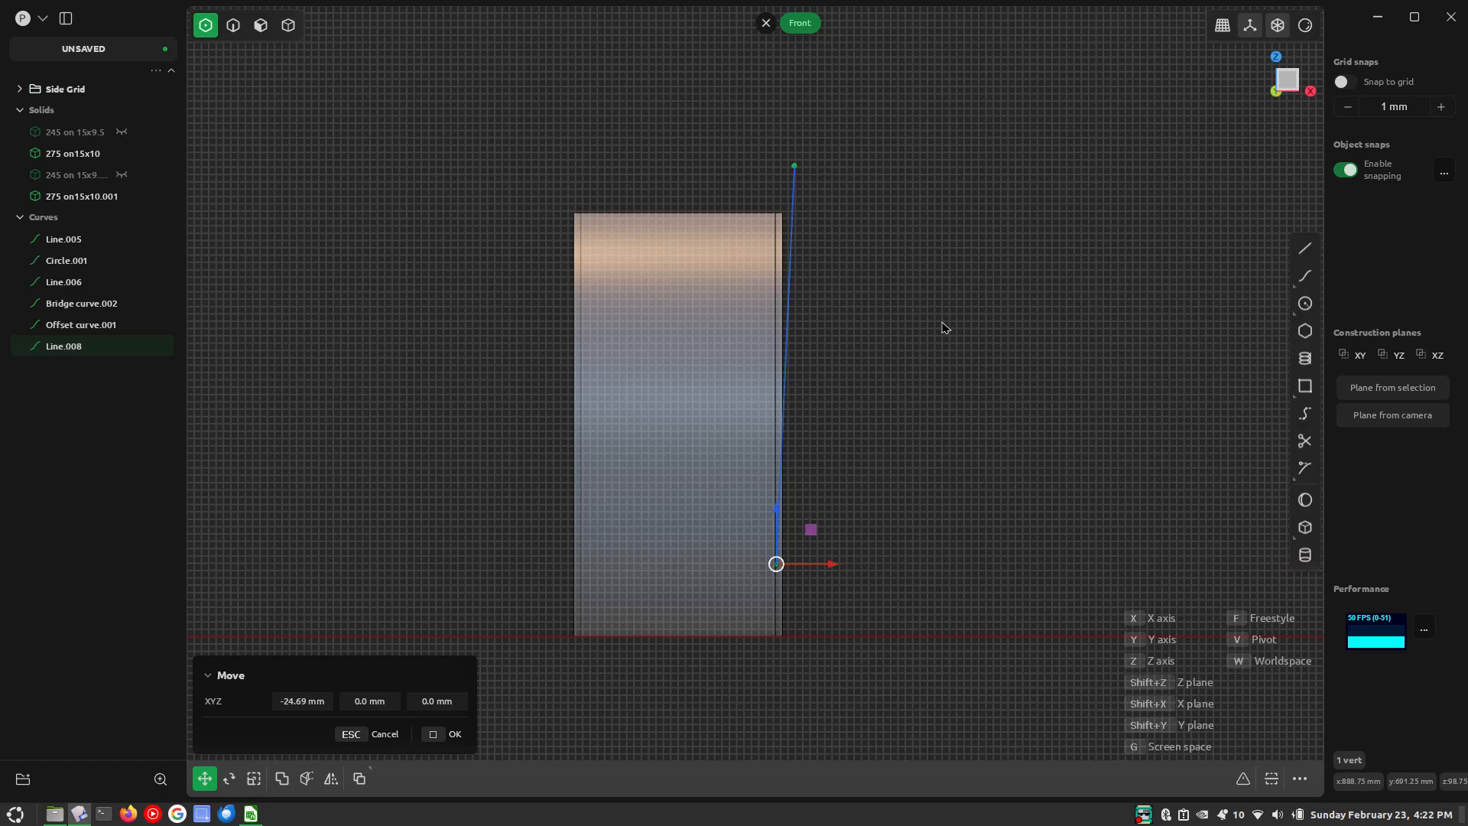
left_click(942, 327)
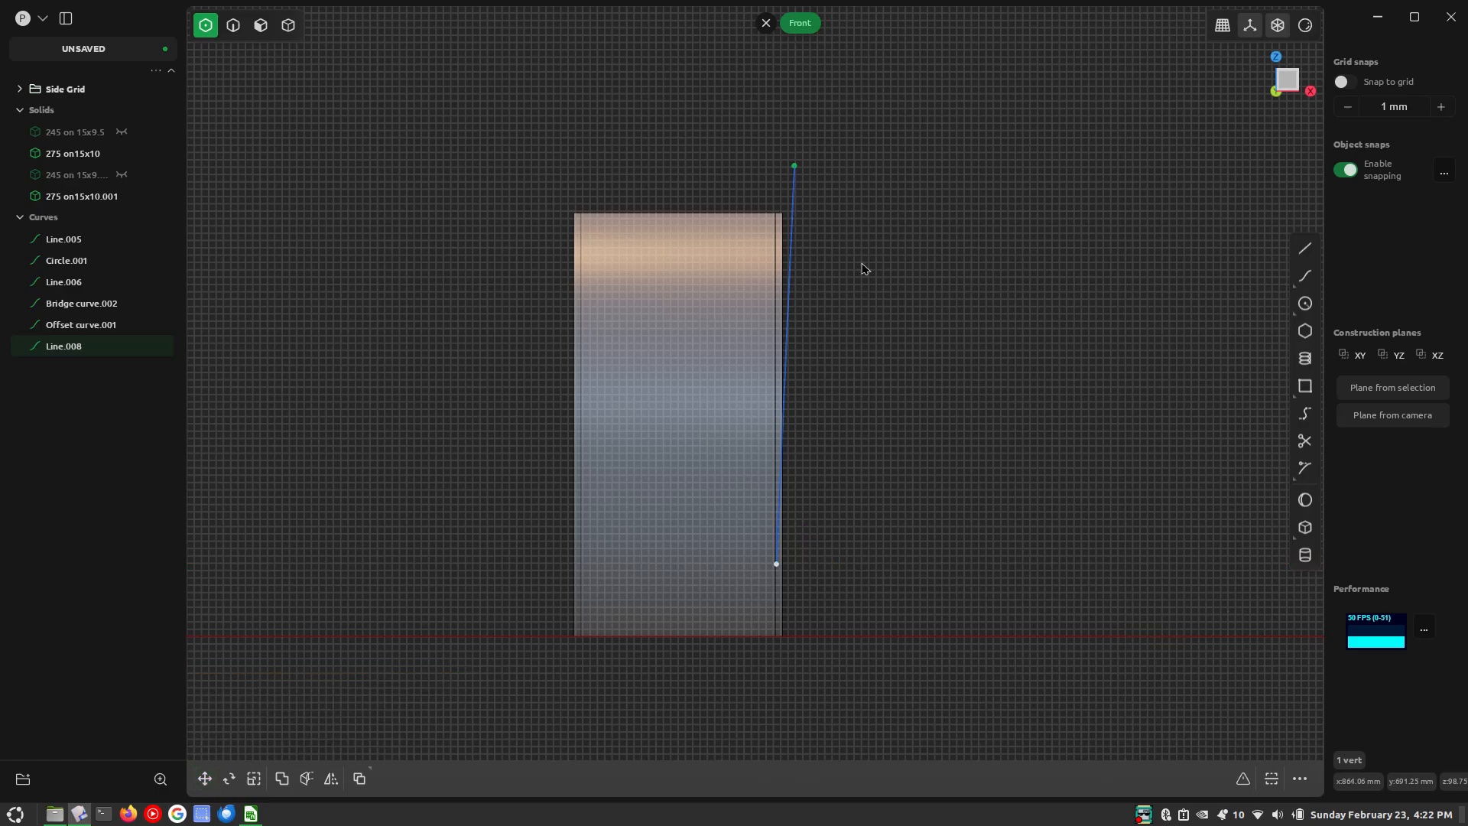
key("Escape")
Raise the tilted centre line to a degree 2 curve with a middle control point
key("2")
left_click(812, 185)
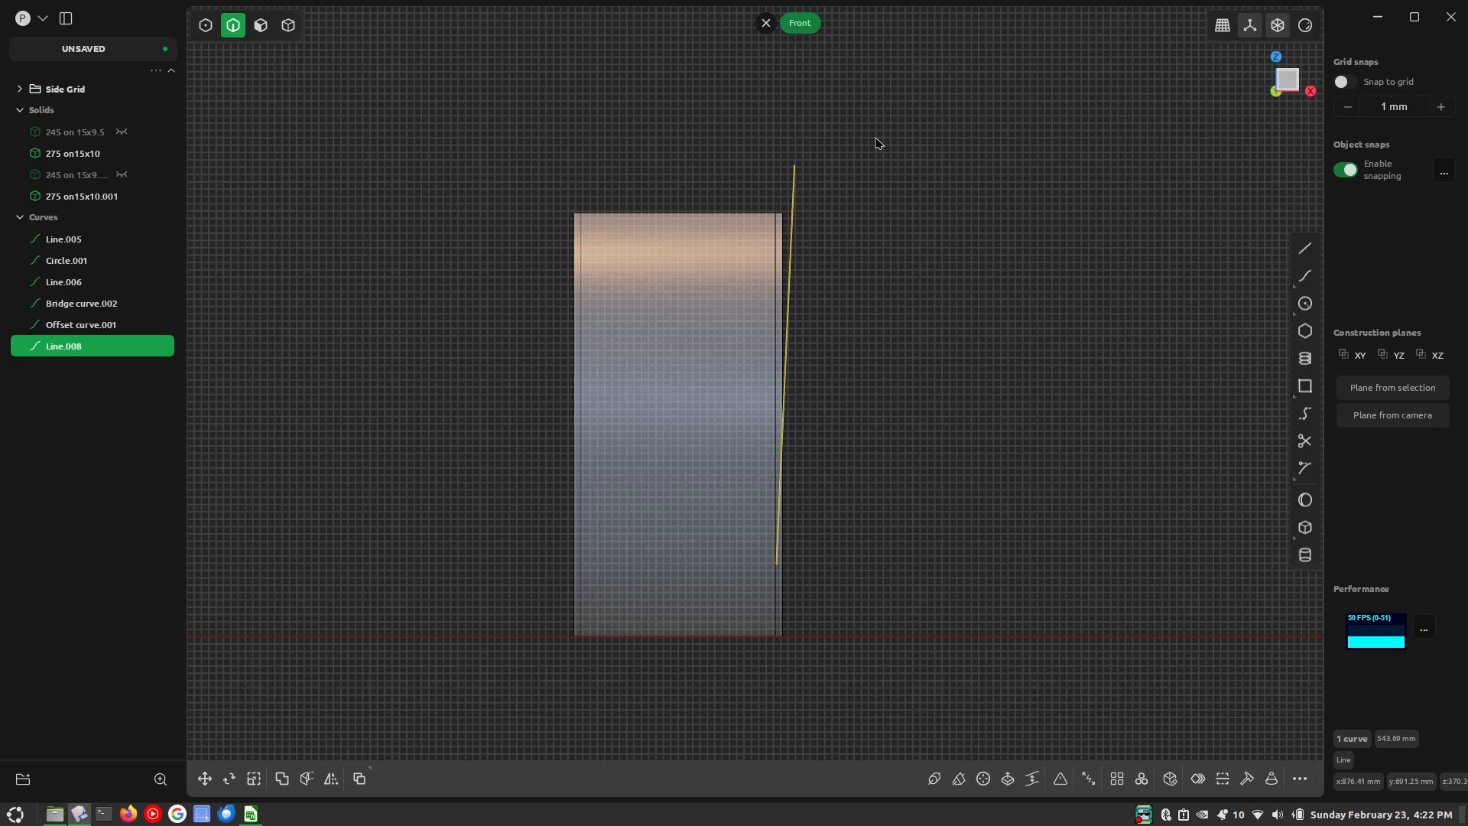
key("1")
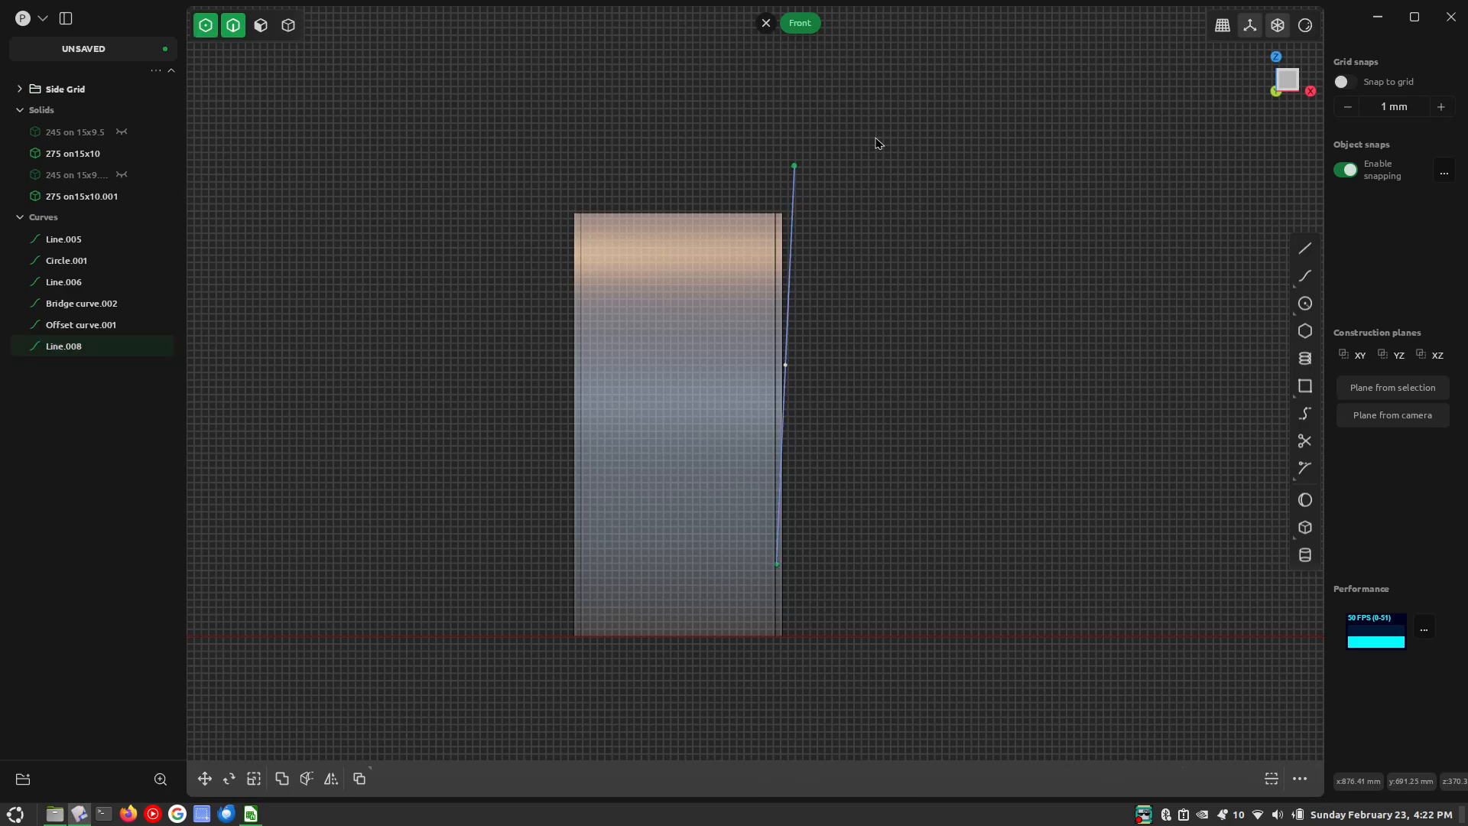
Move the centre line's middle control point 1185/48/4 mm along the X axis to bow the line outward
key("g")
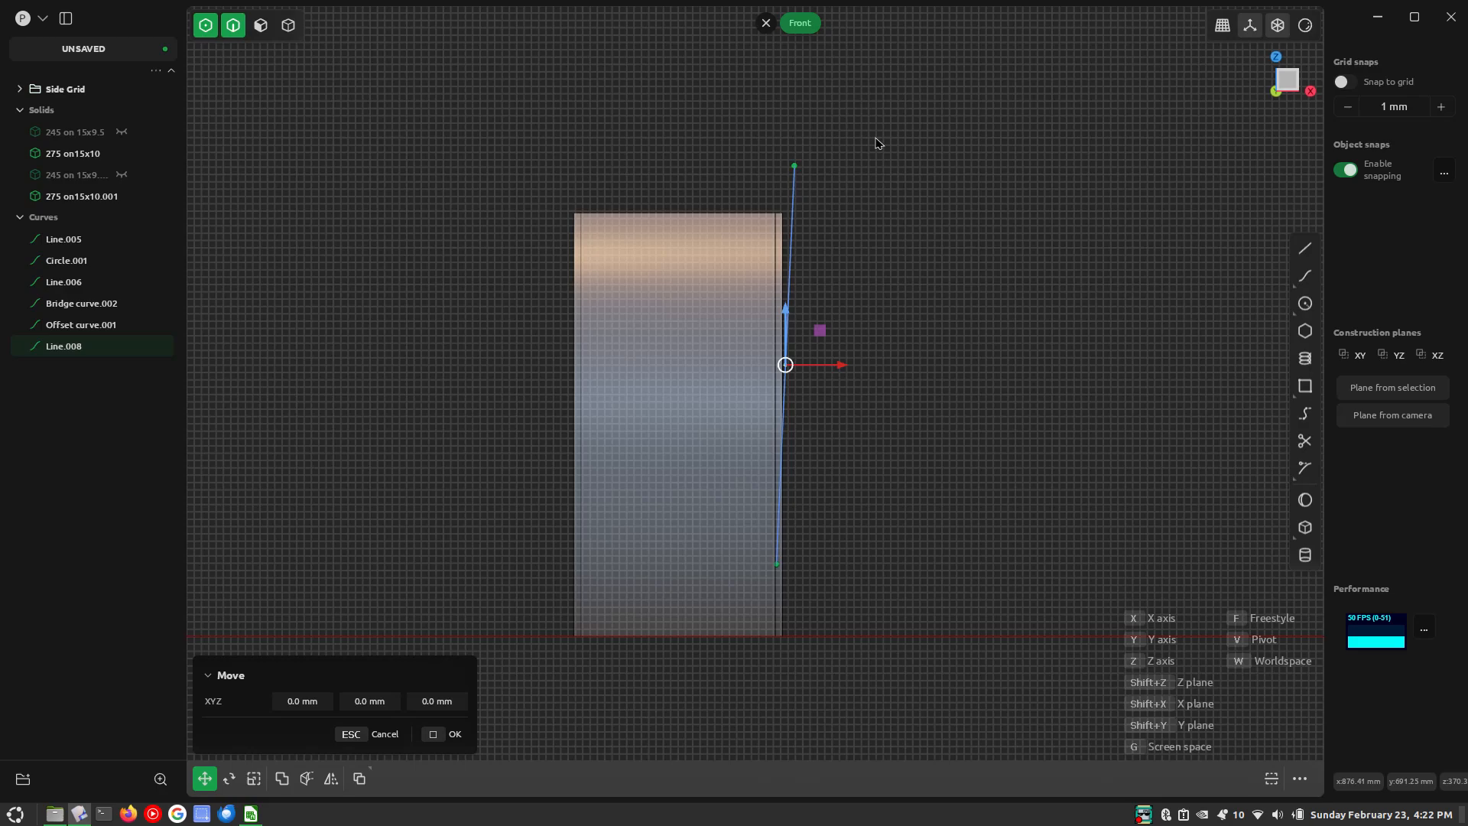
key("x")
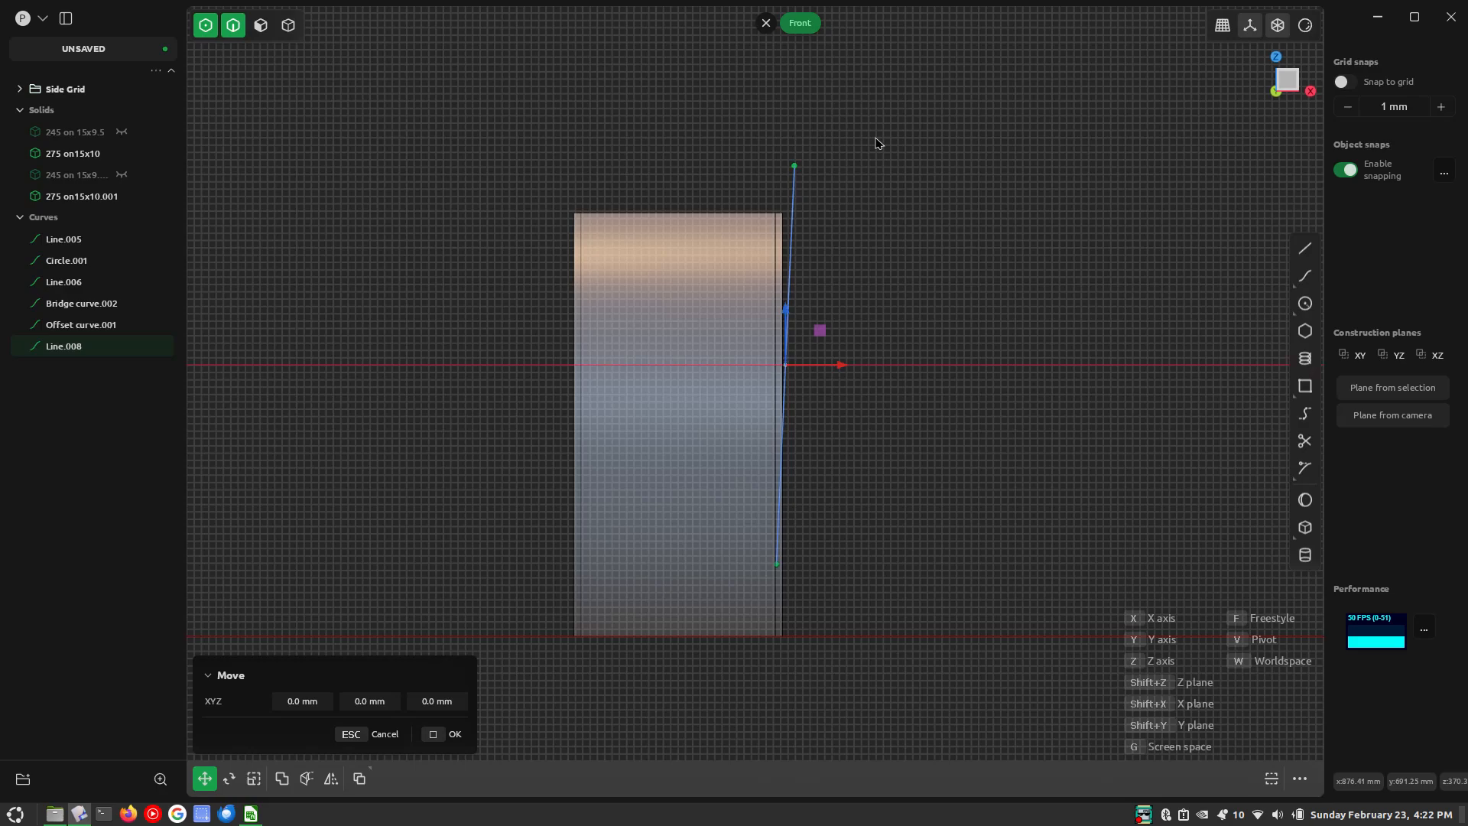
type("1185/")
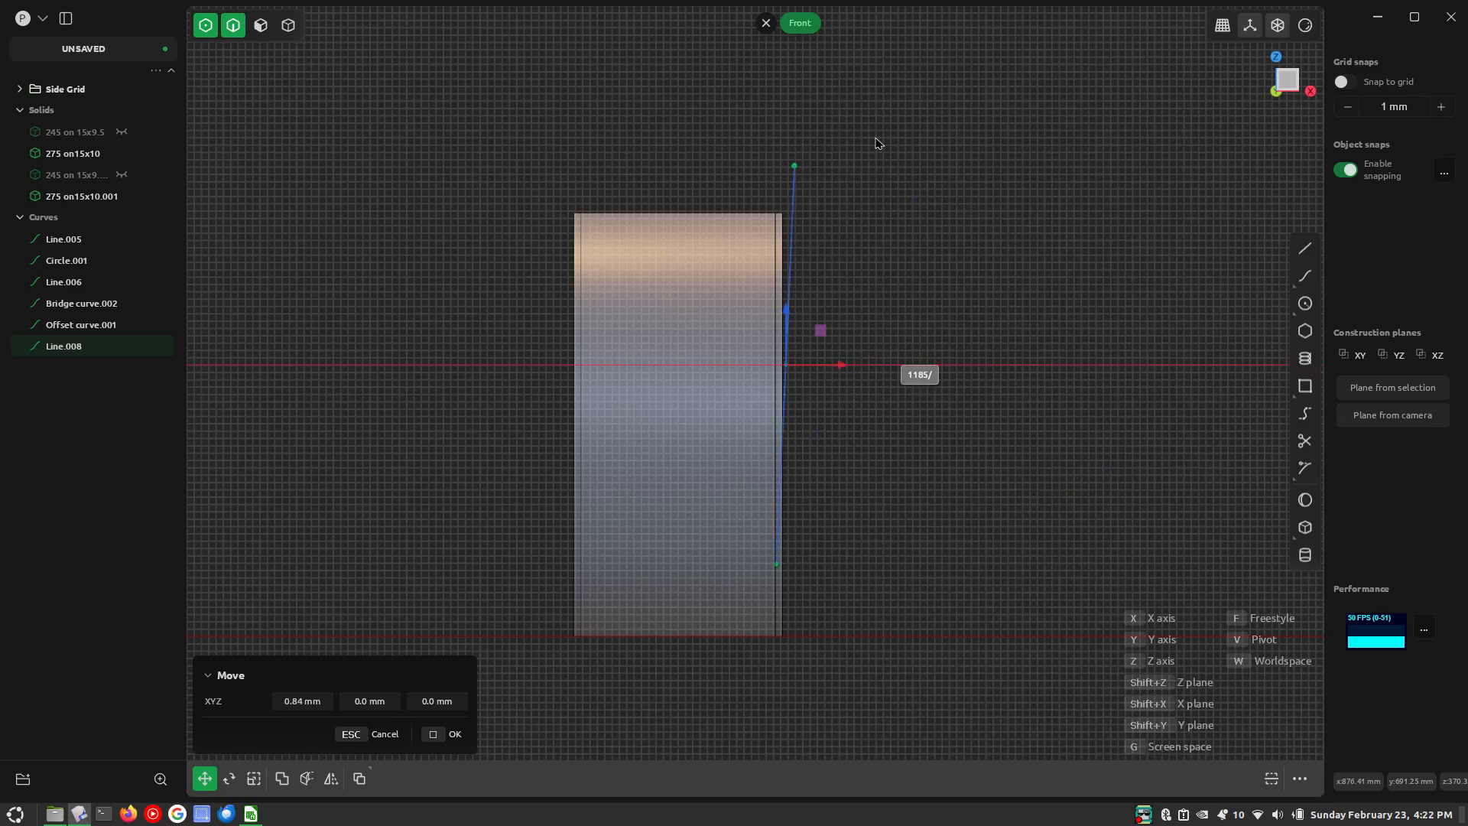
type("48")
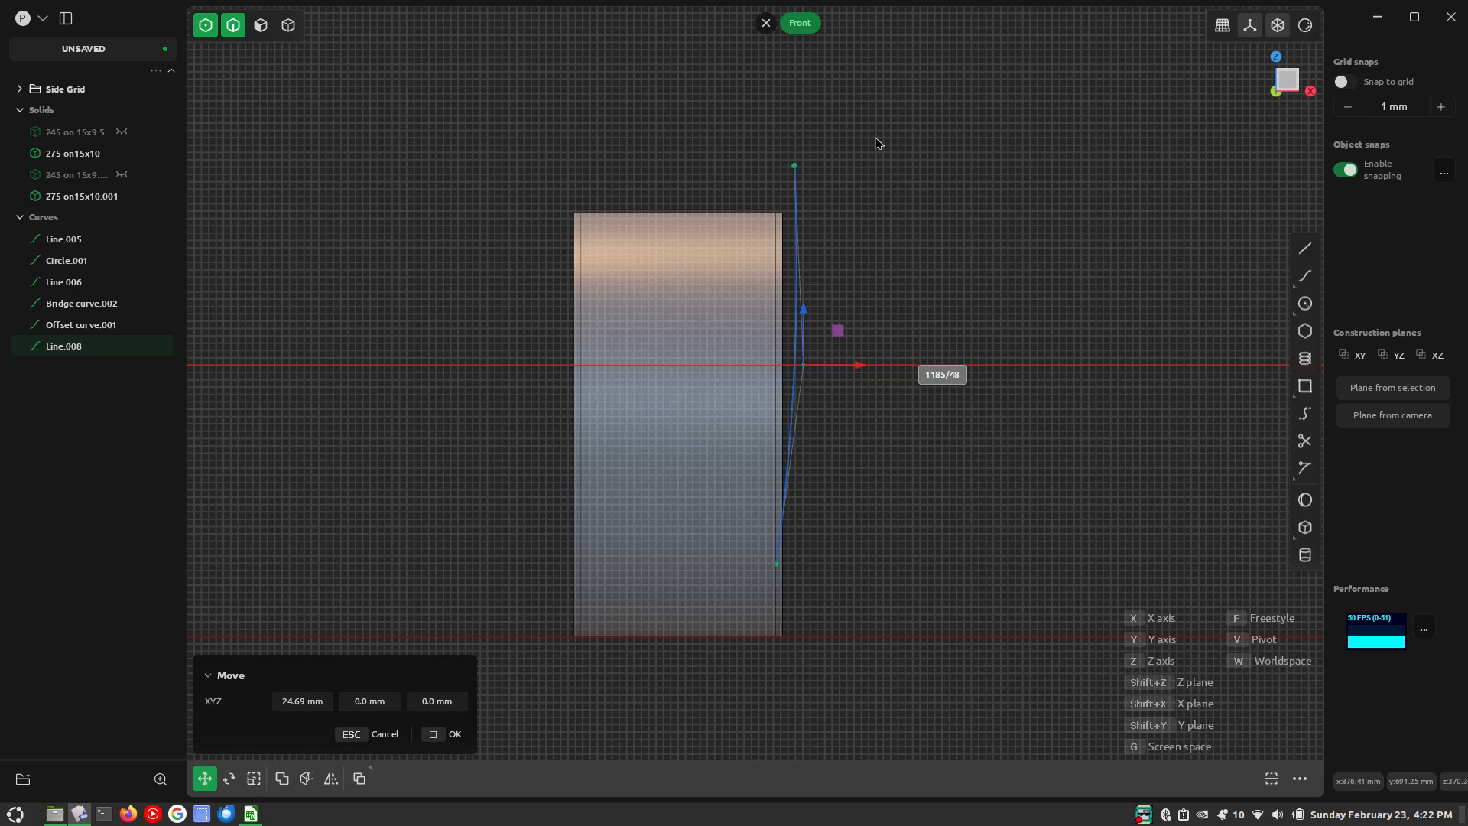
key("BackSpace")
key("BackSpace")
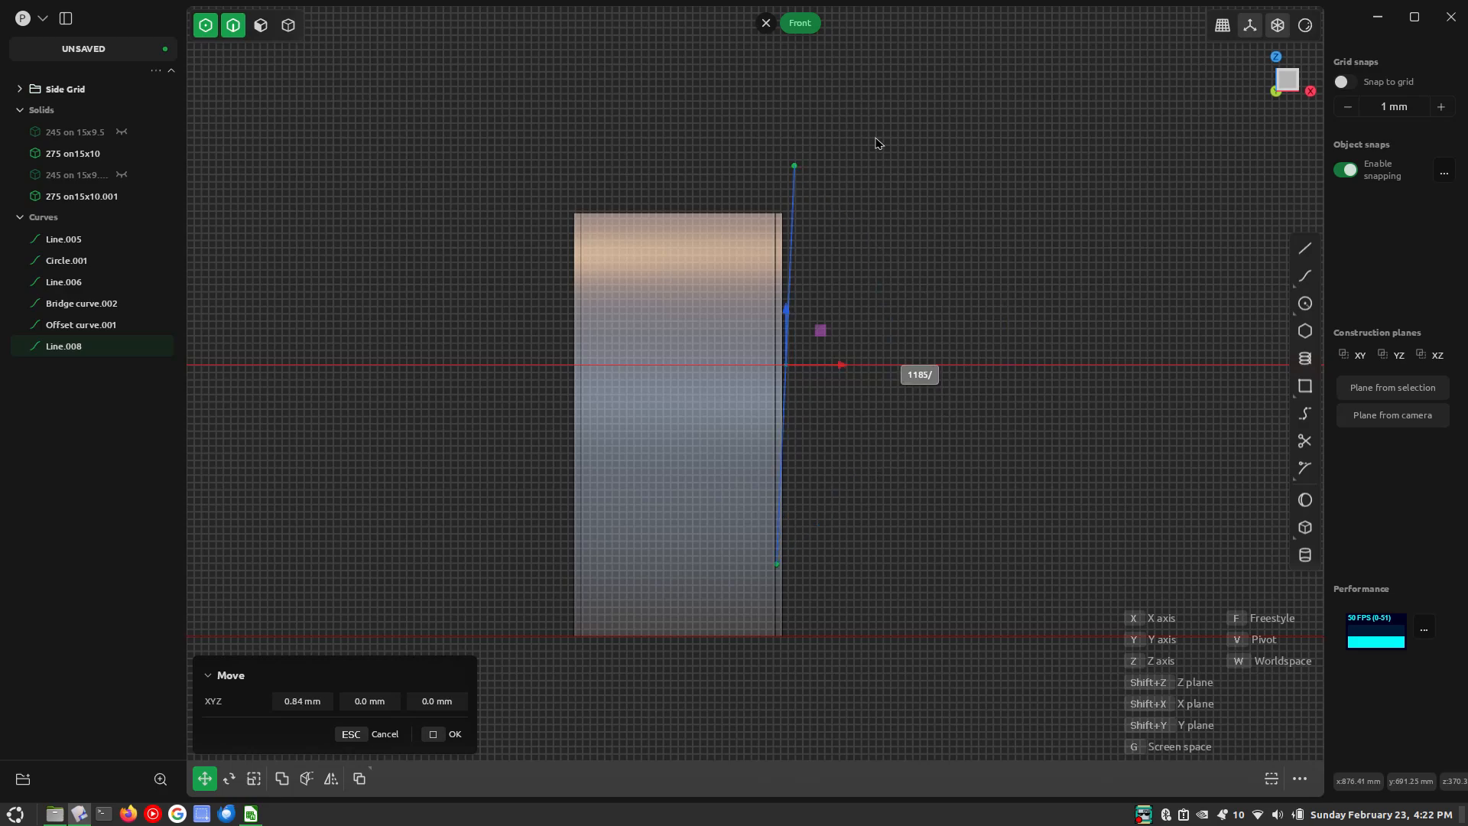
type("96")
key("Return")
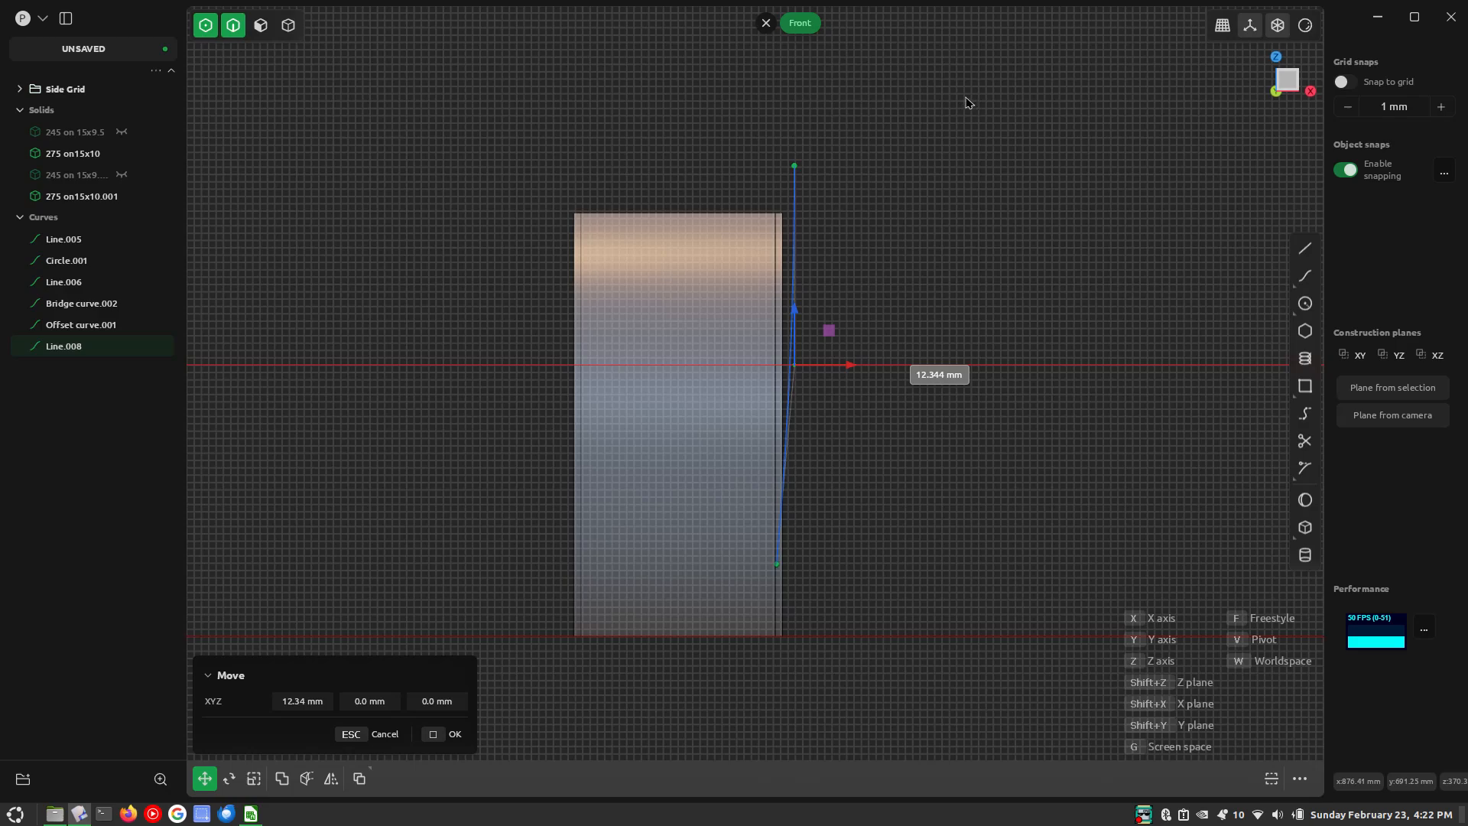
key("BackSpace")
key("BackSpace")
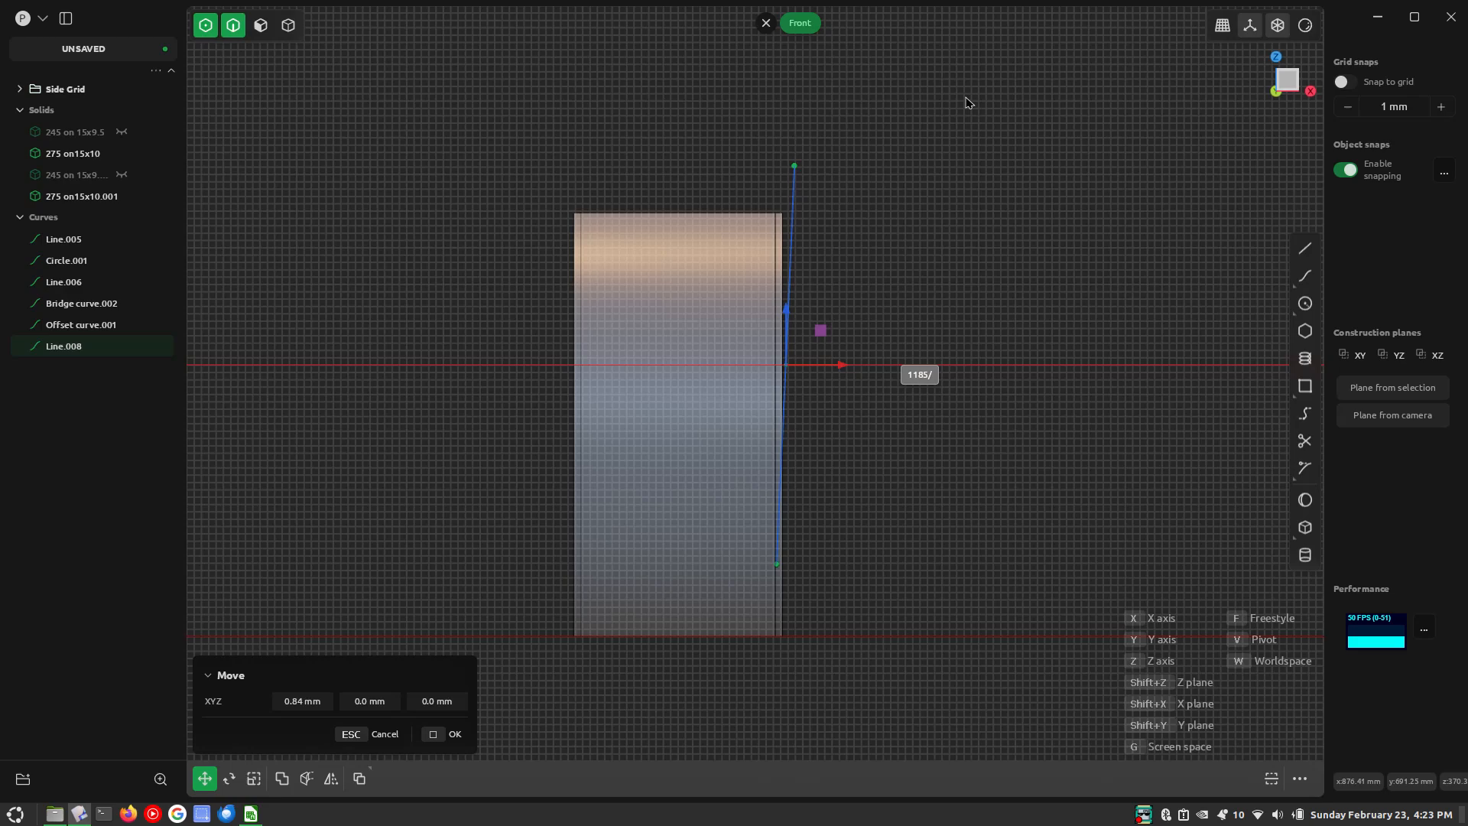
type("48/4")
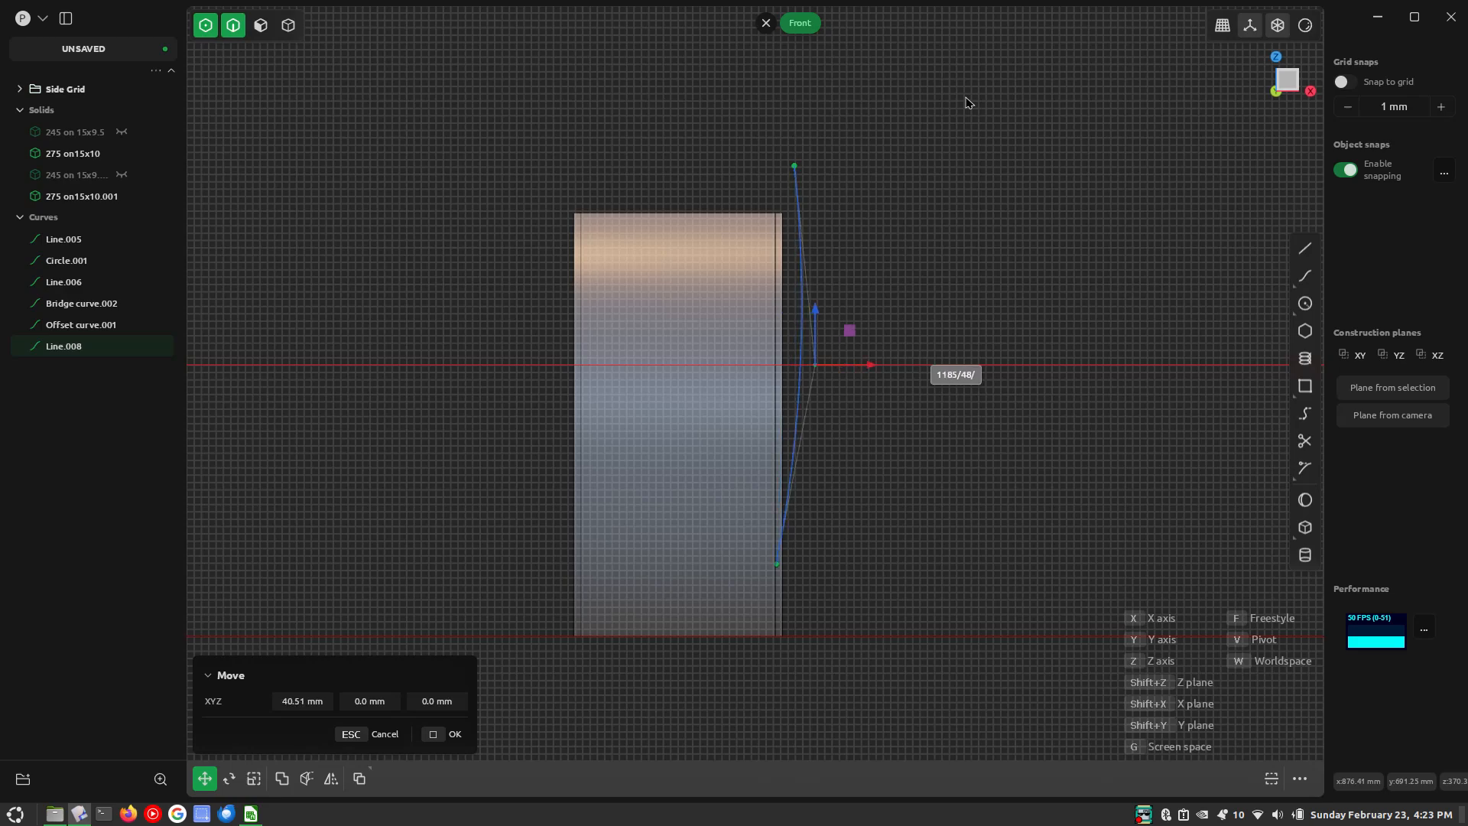
key("Return")
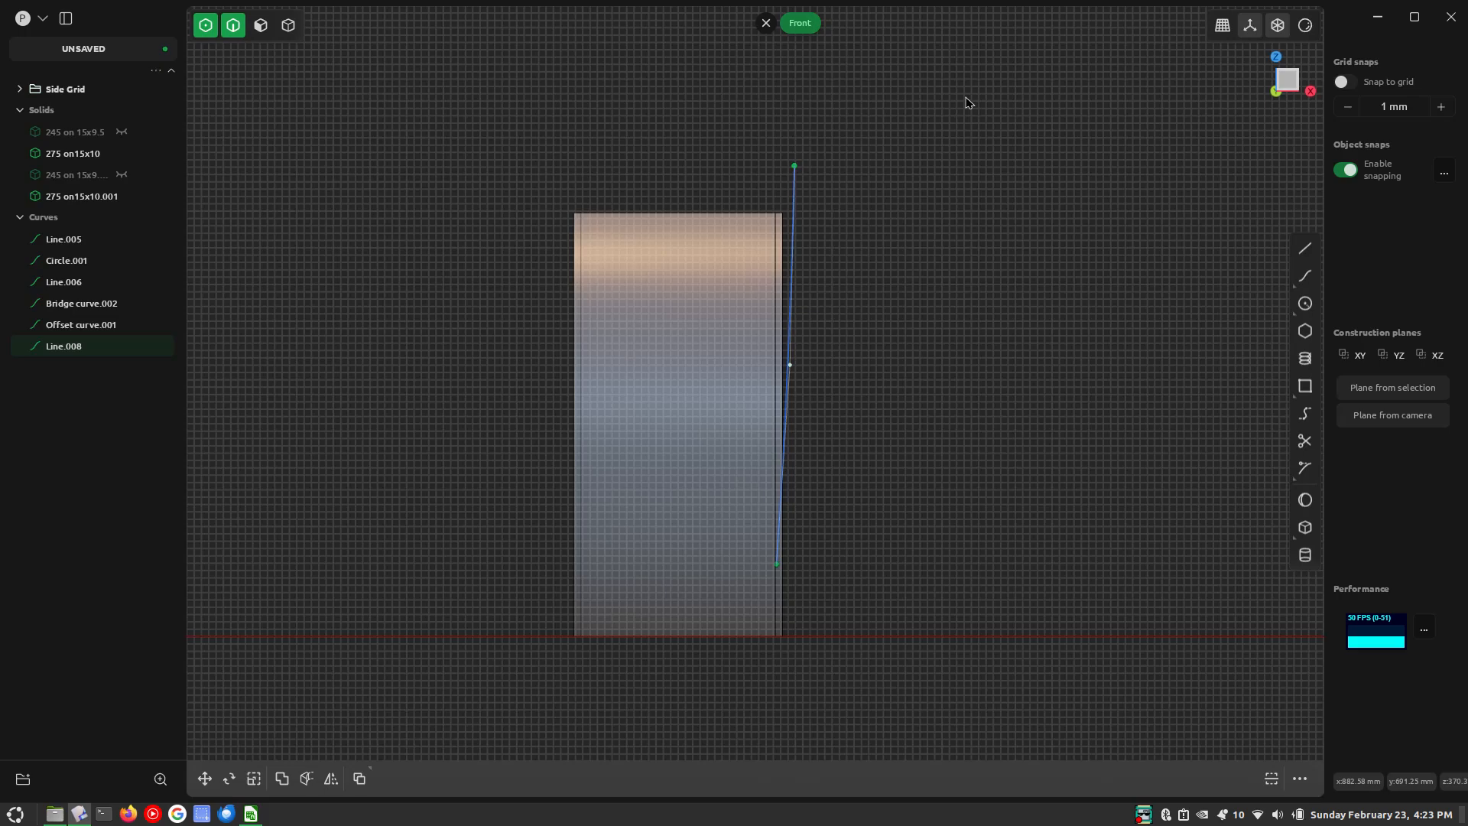
Examine the bowed centre line's height and position against the wheel and the arch curves on the side grid
scroll(799, 272, "up", 4)
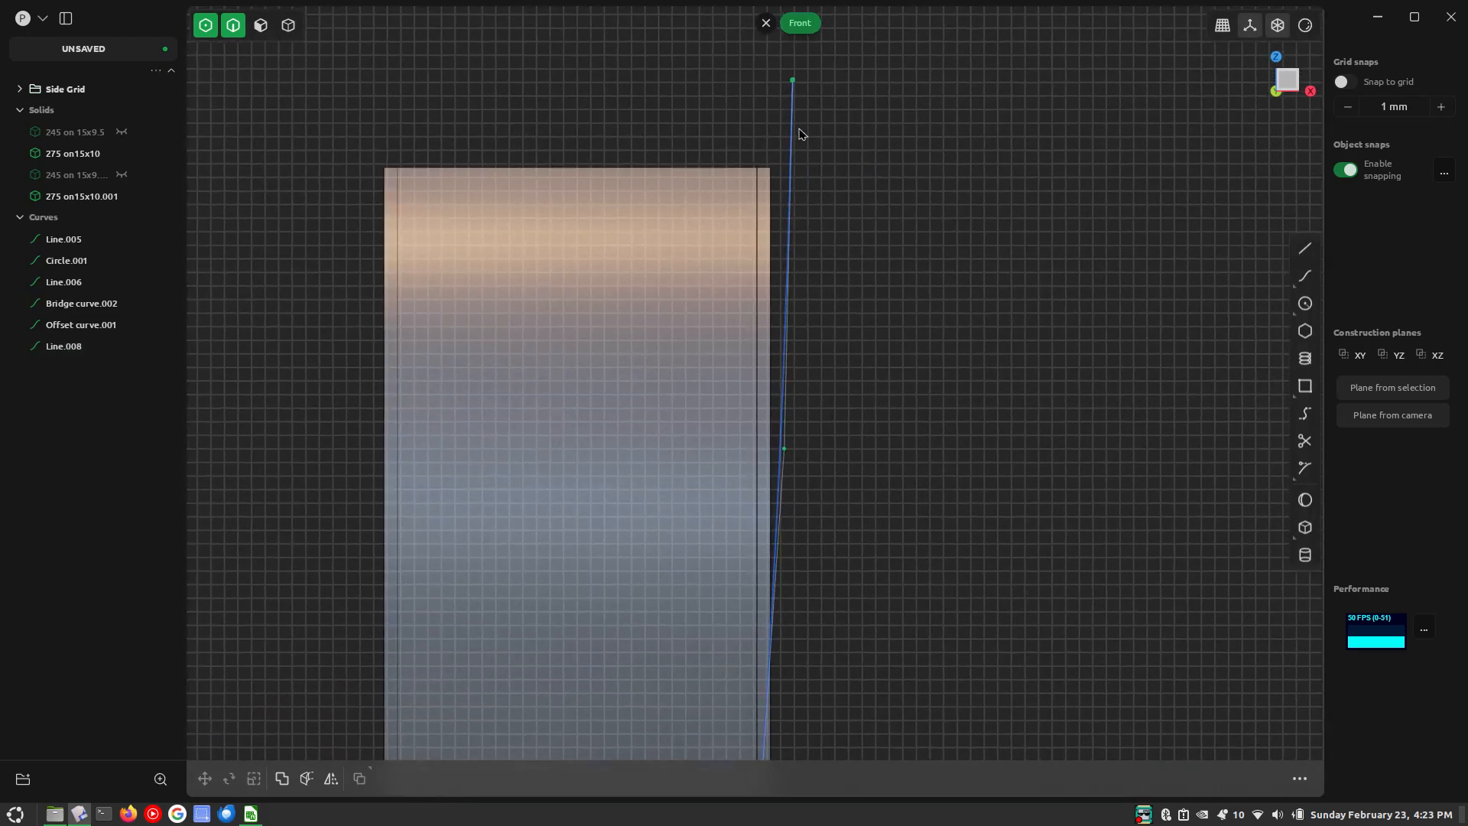
scroll(814, 193, "down", 9)
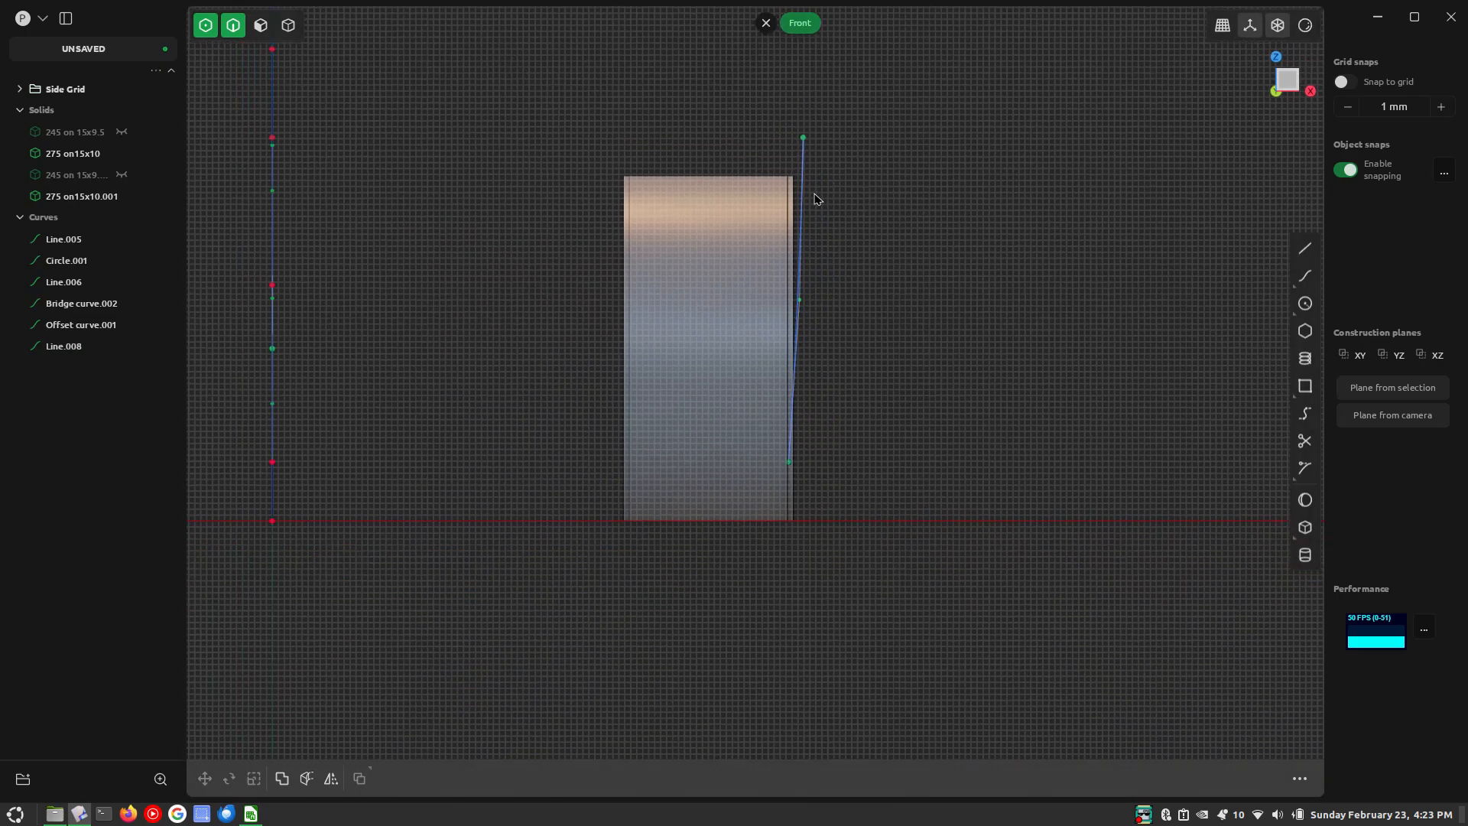
middle_click_drag(816, 196, 668, 223)
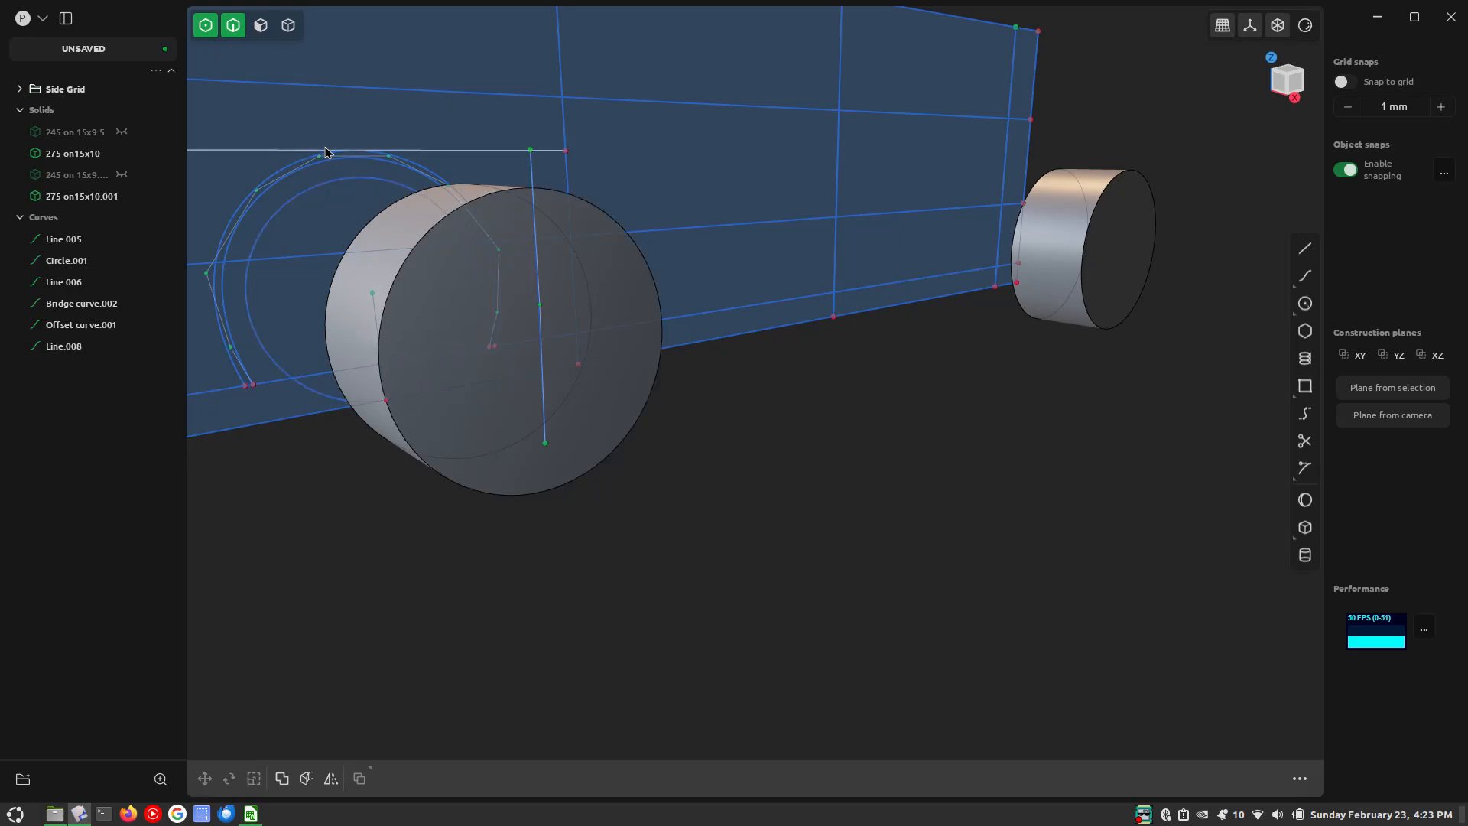
scroll(340, 173, "up", 2)
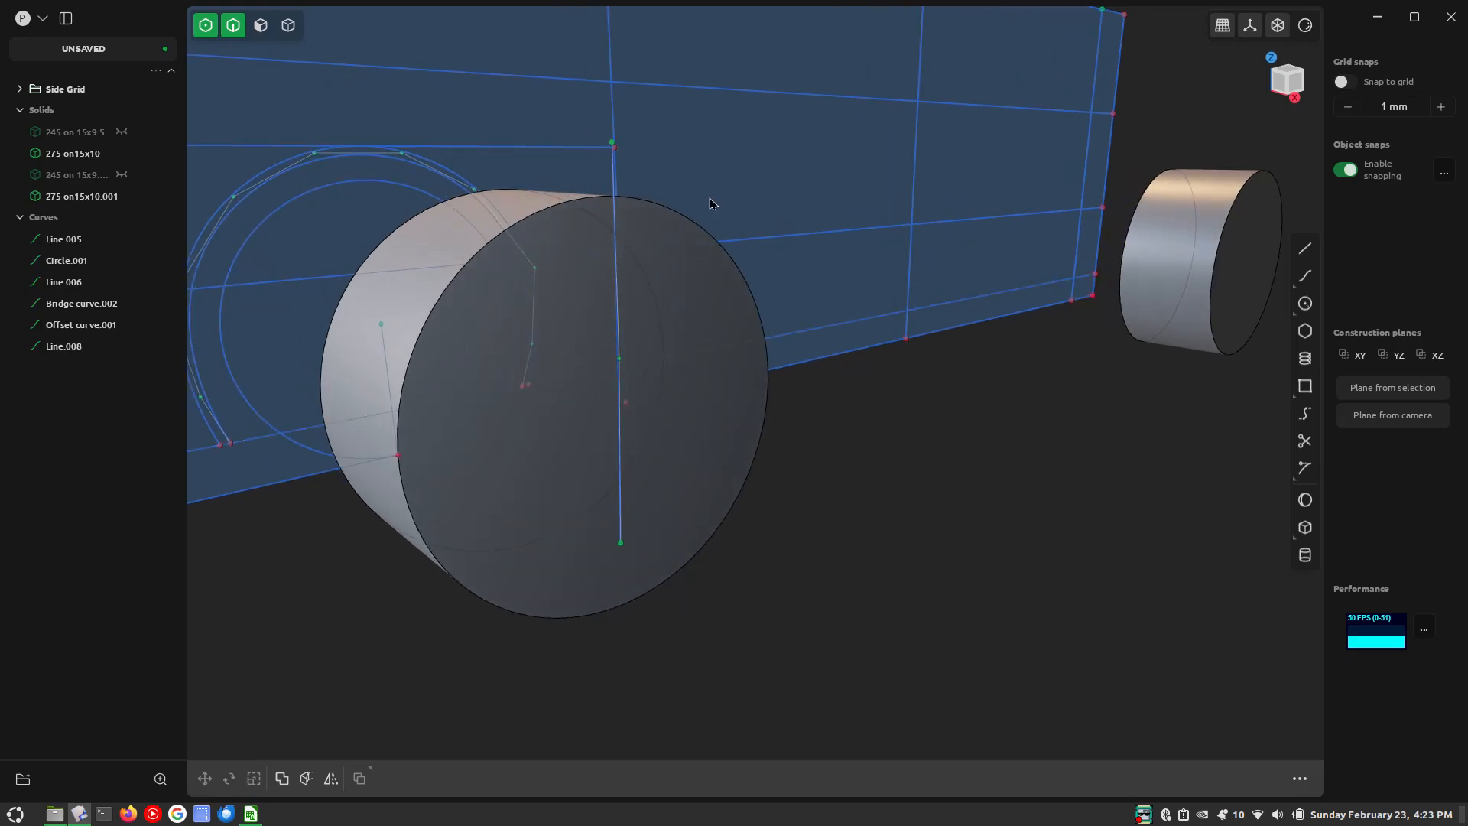
left_click(612, 144)
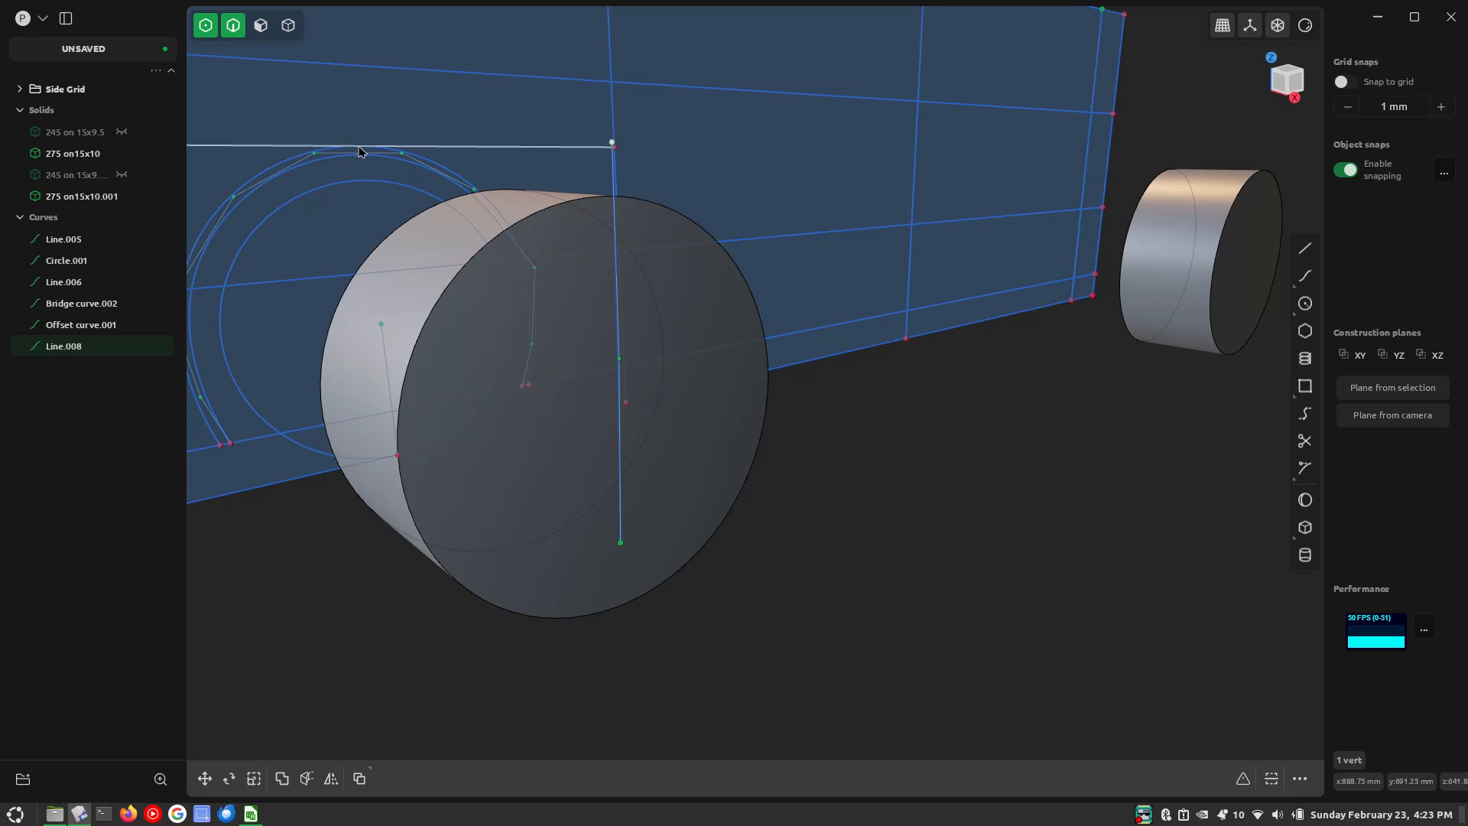
left_click(316, 156)
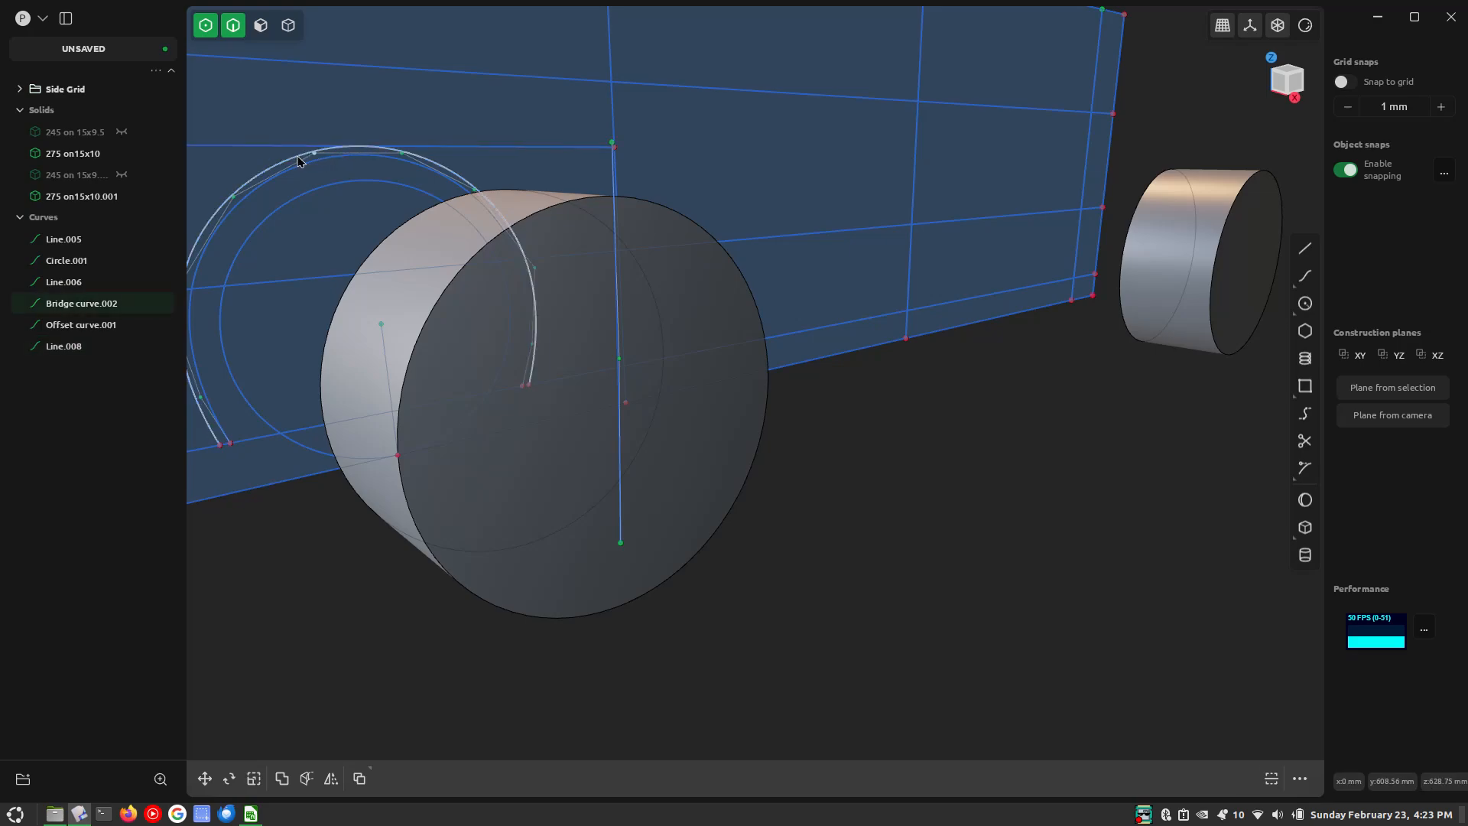
left_click(299, 160)
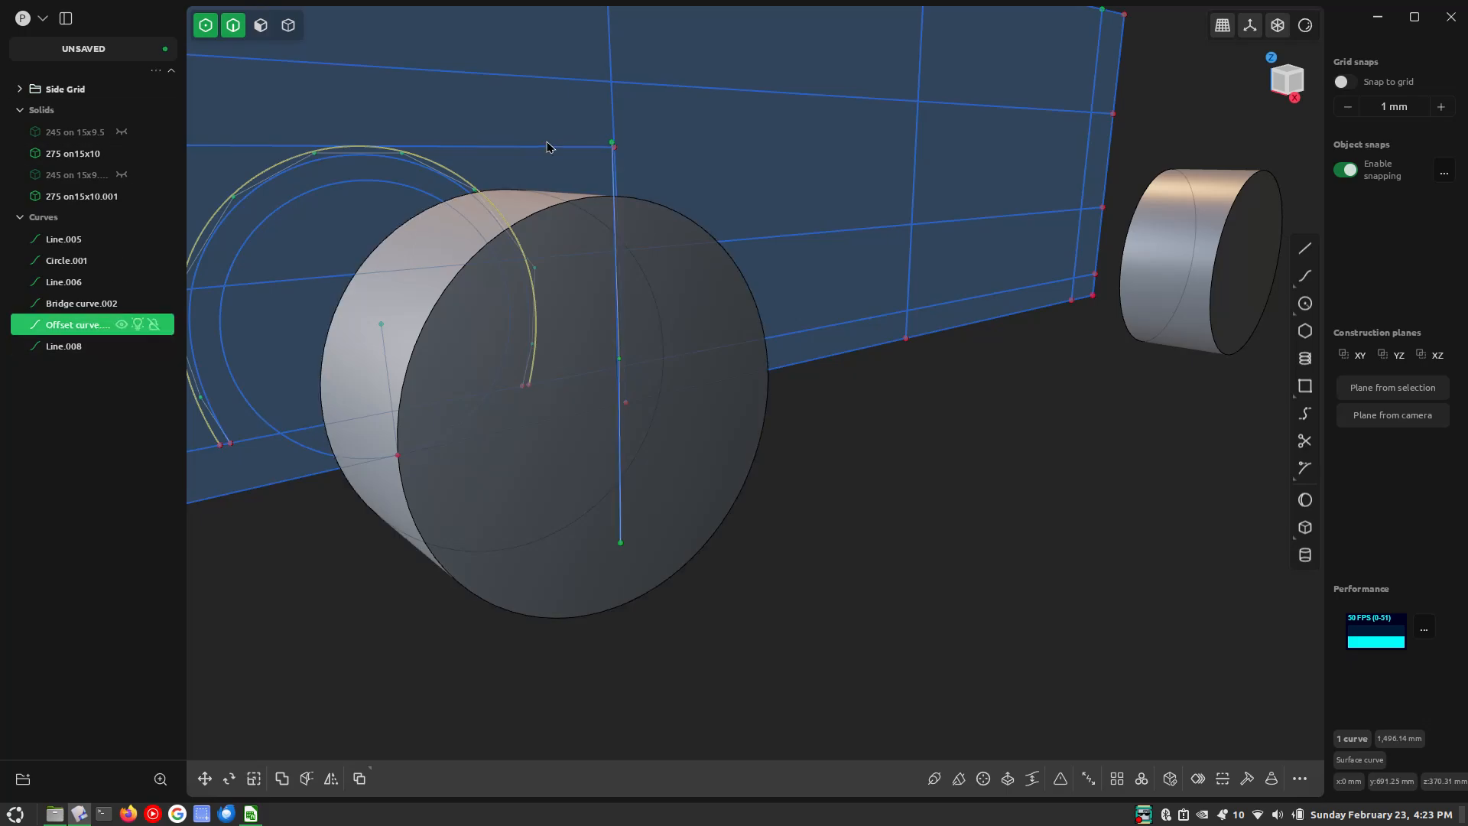
middle_click_drag(615, 145, 789, 104)
Extend the bowed centre line at both ends with the Natural shape
left_click(790, 103)
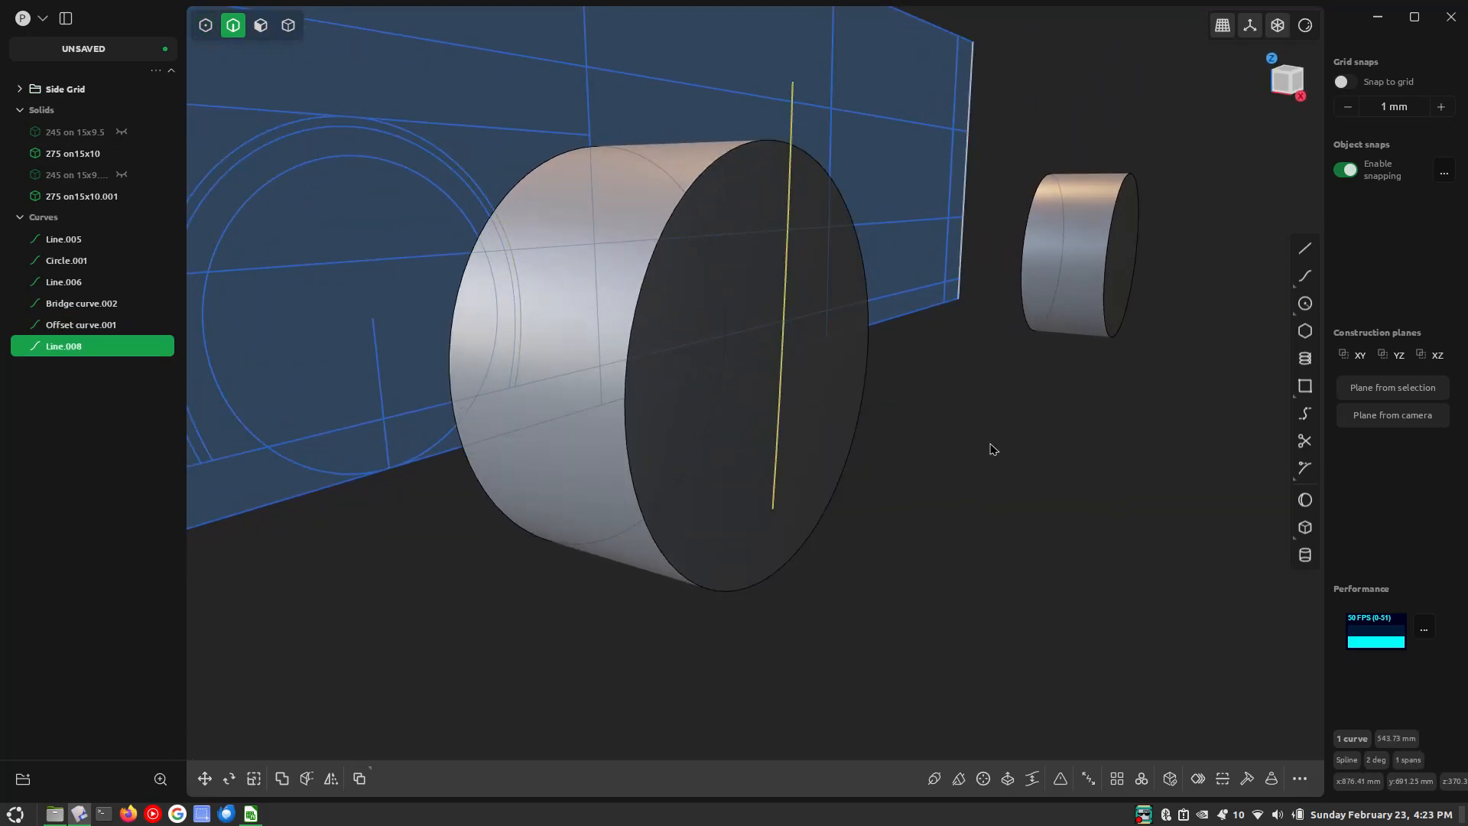
scroll(995, 446, "down", 4)
scroll(718, 329, "down", 3)
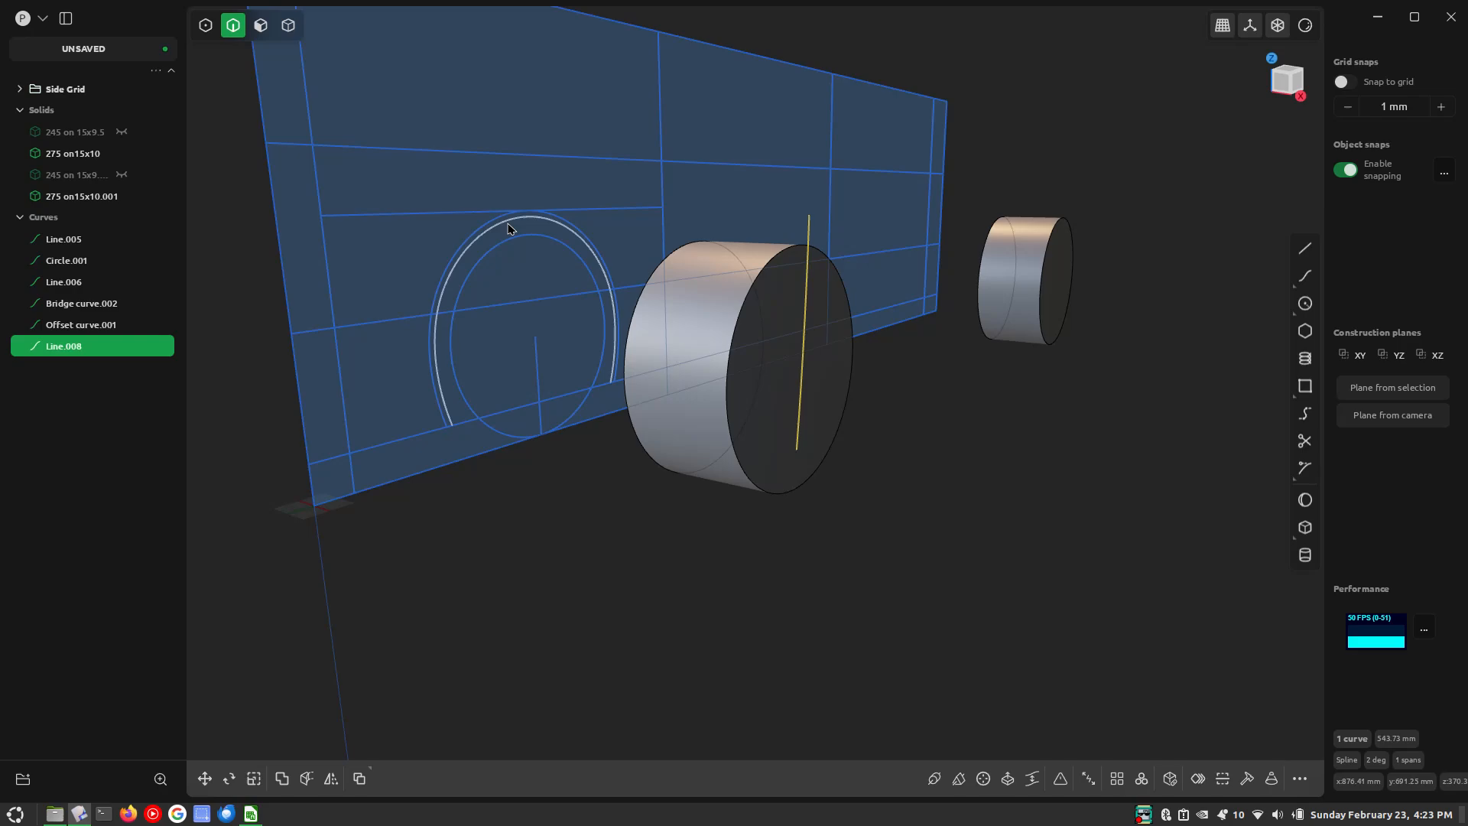
key("shift+e")
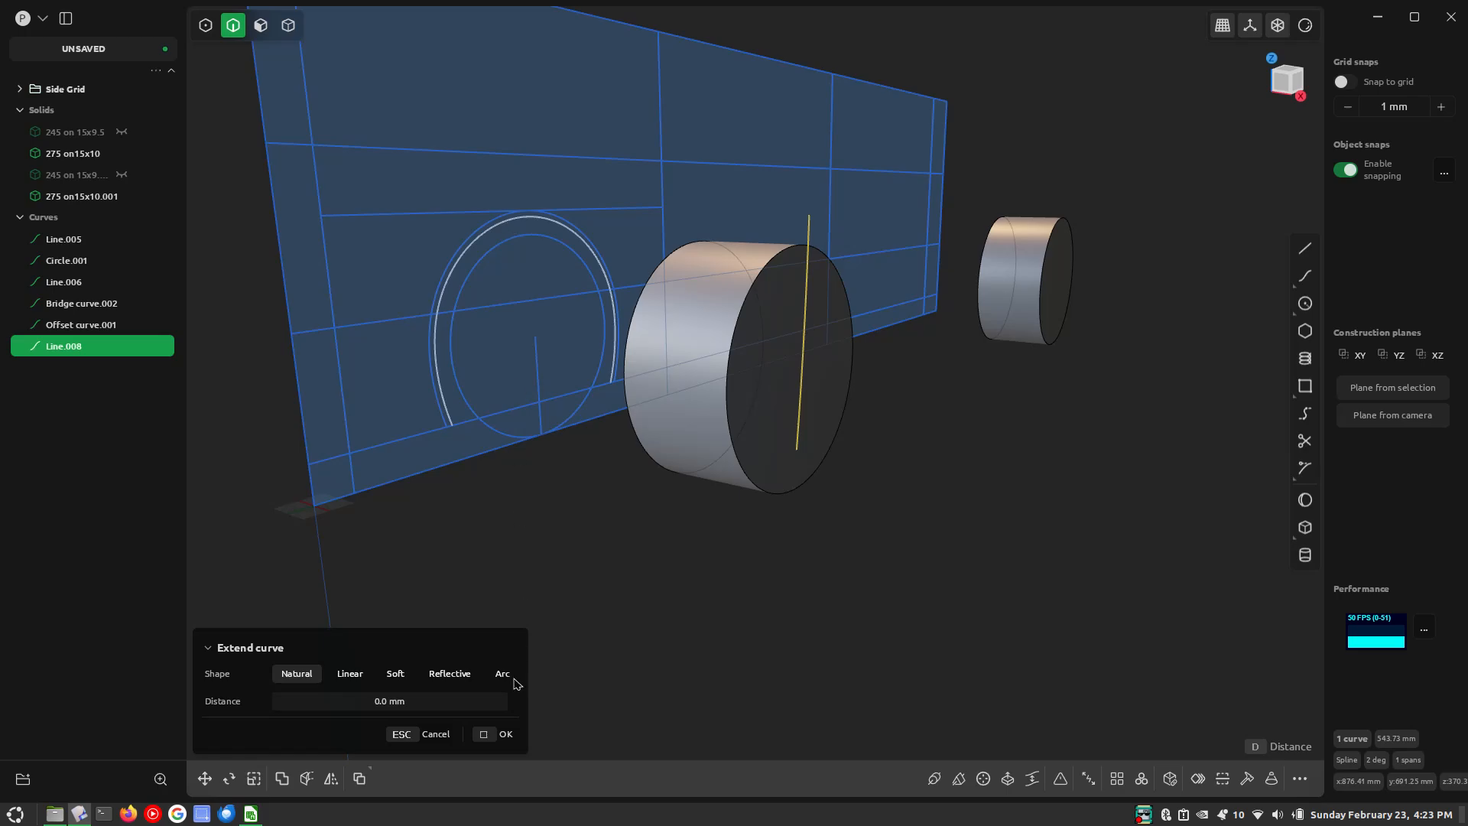
left_click(482, 707)
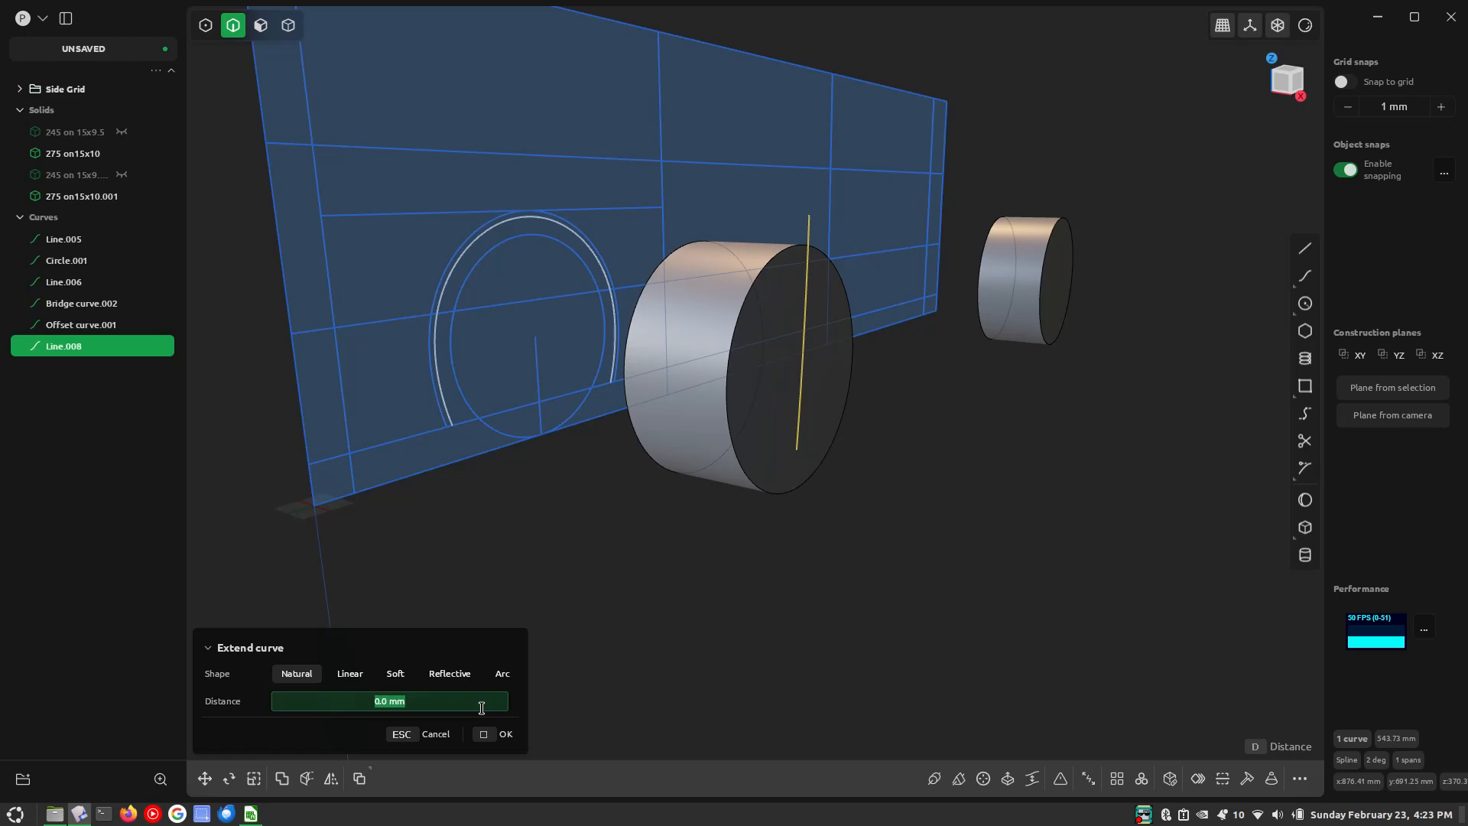
type("10")
key("Return")
left_click(671, 659)
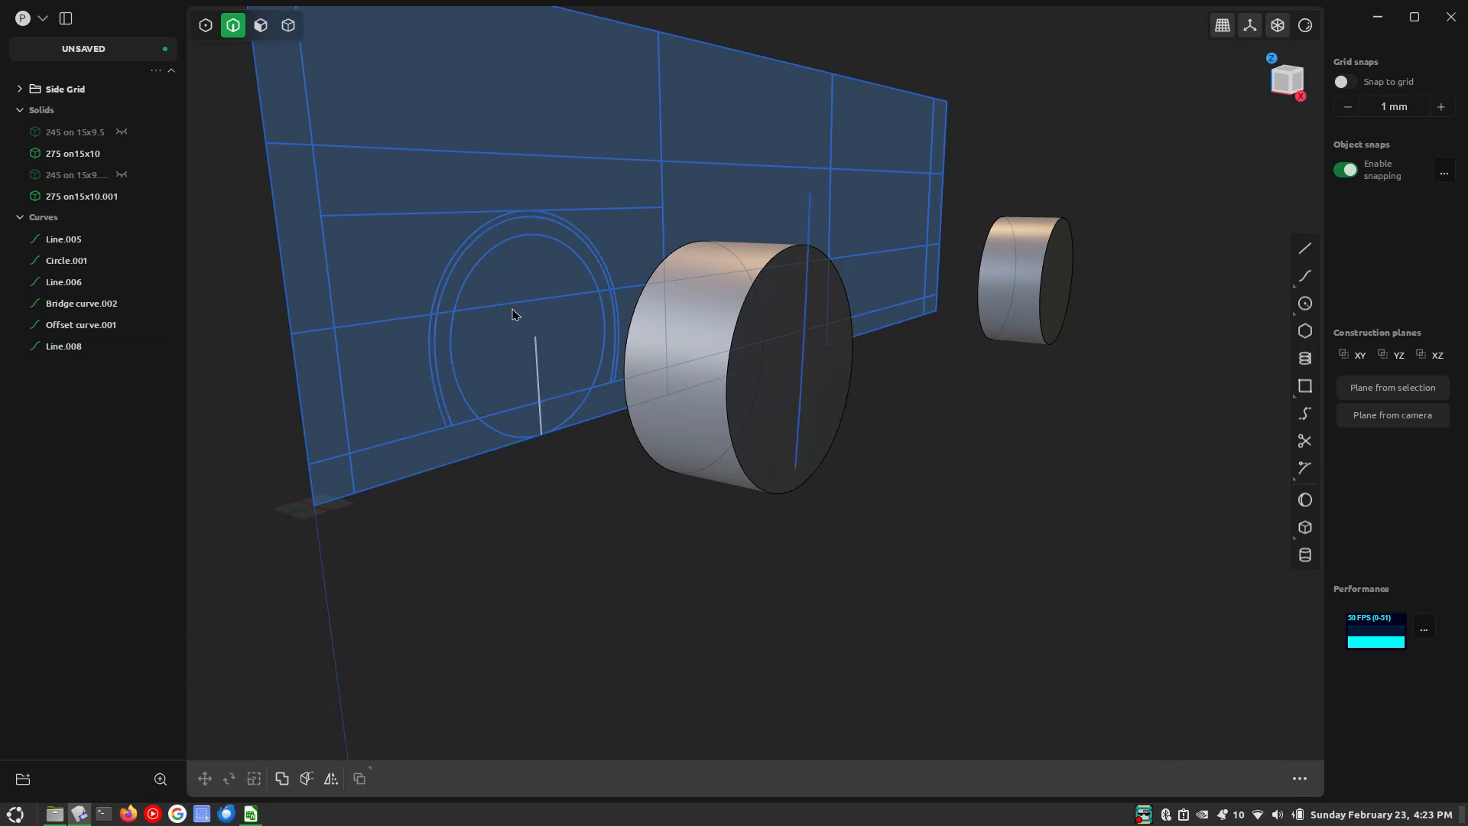
Combine the outer wheel-arch curve on the side grid with the bowed centre line into a 3D arch curve at body width
left_click(614, 237)
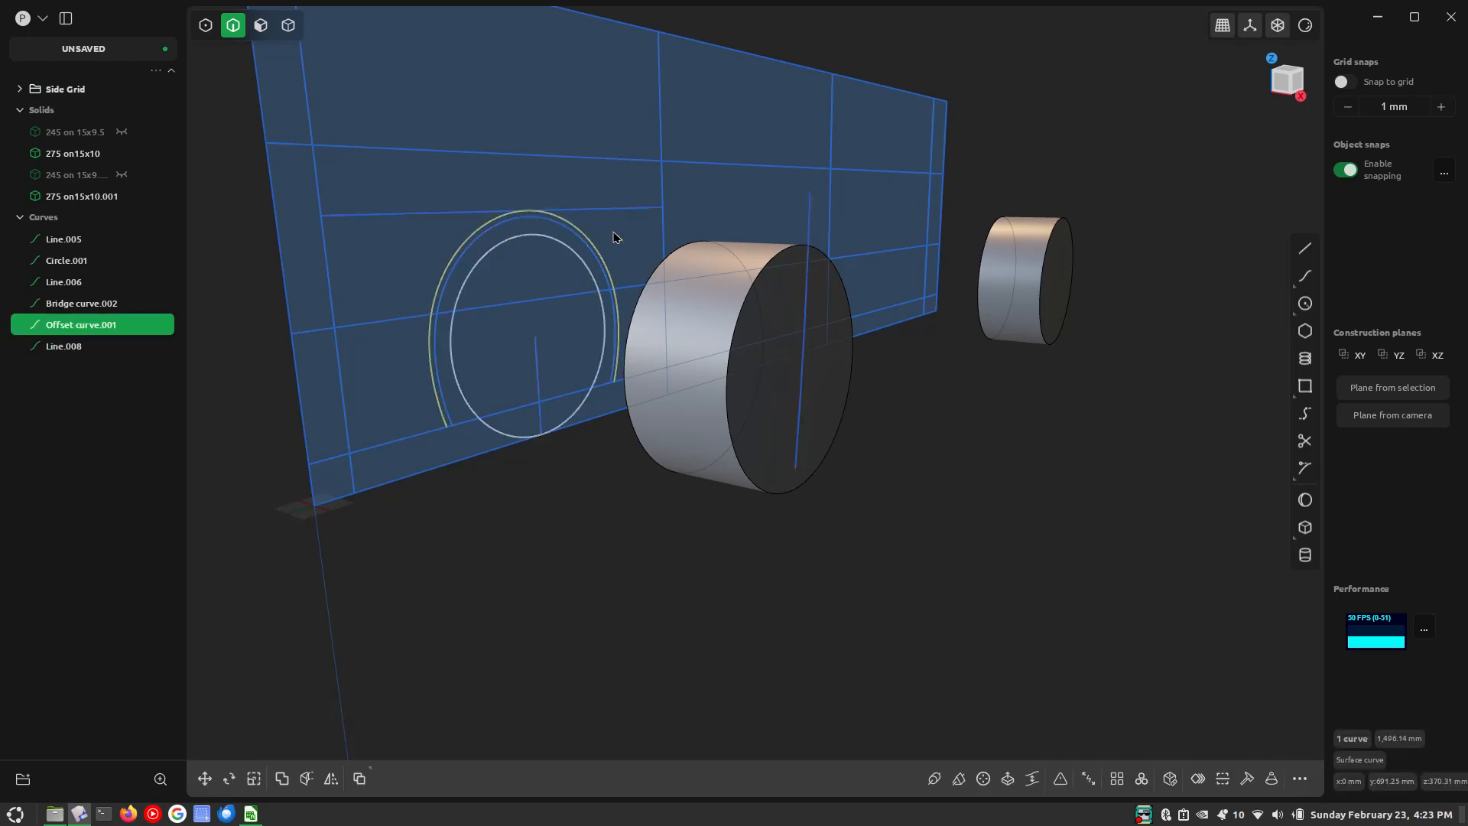
left_click(806, 231, "shift")
key("shift+p")
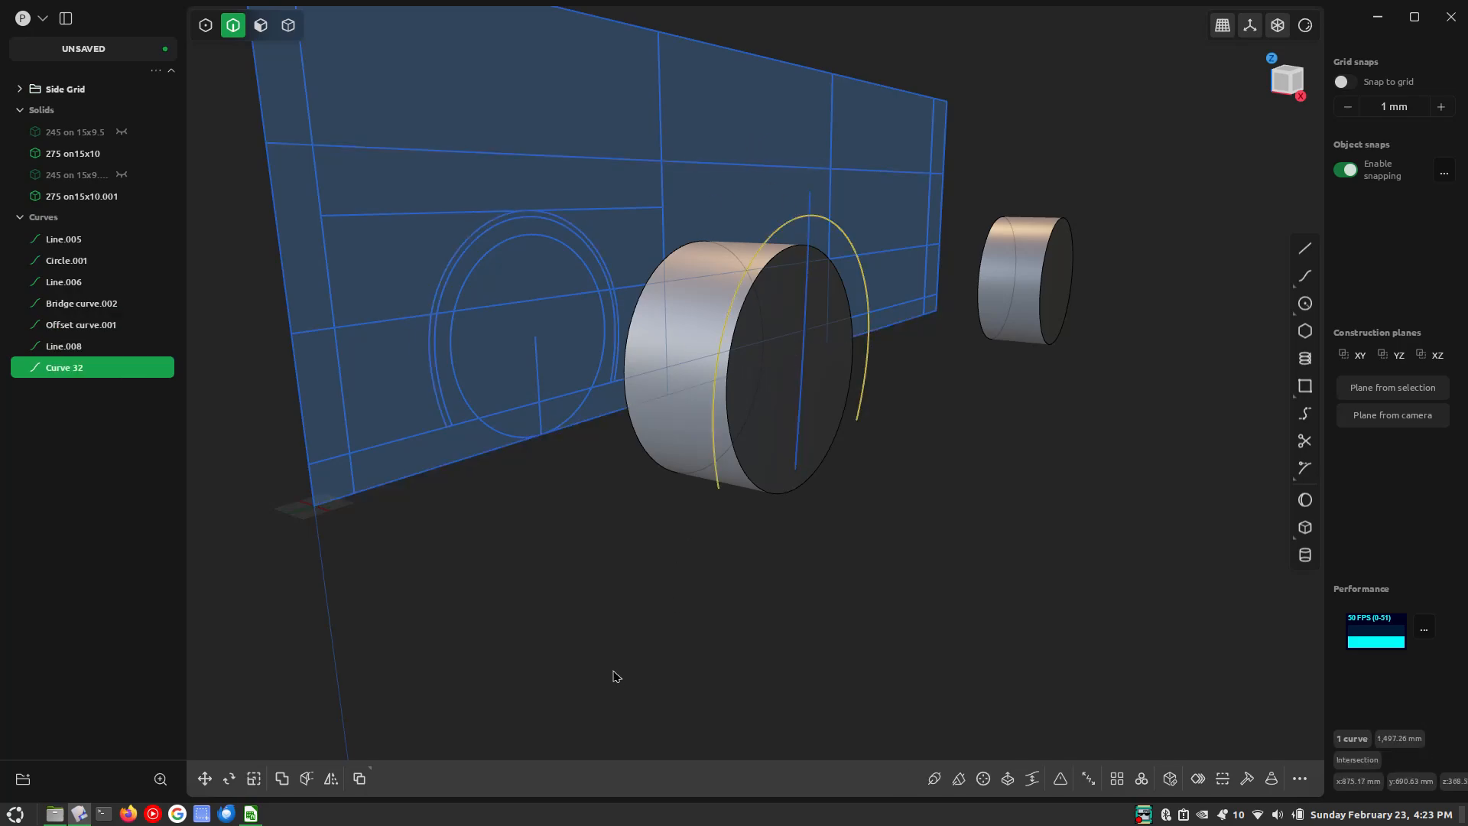
left_click(603, 619)
Combine the inner wheel-arch curve on the side grid with the bowed centre line into a second 3D arch curve
left_click(512, 220)
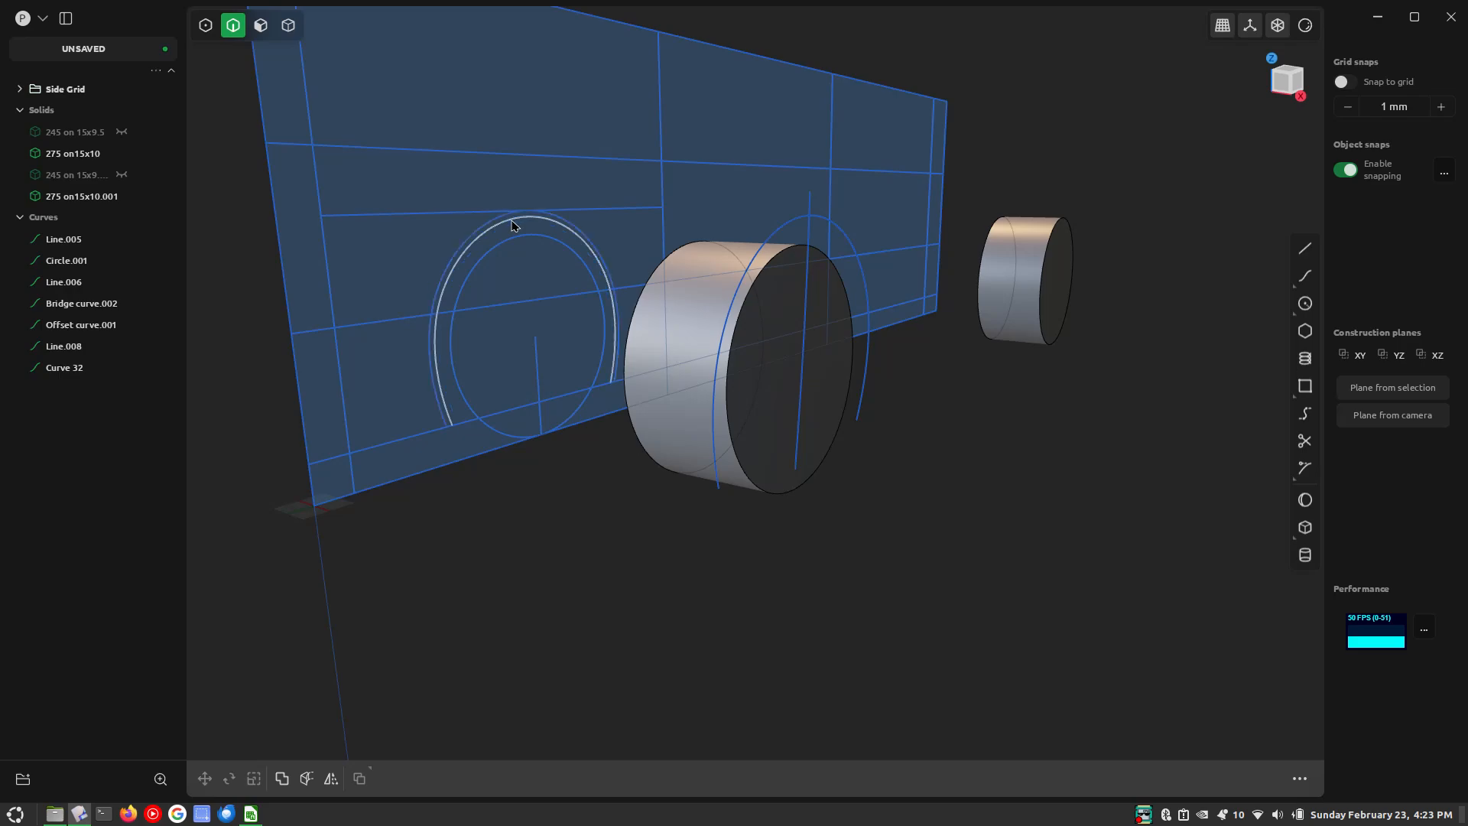
left_click(807, 238)
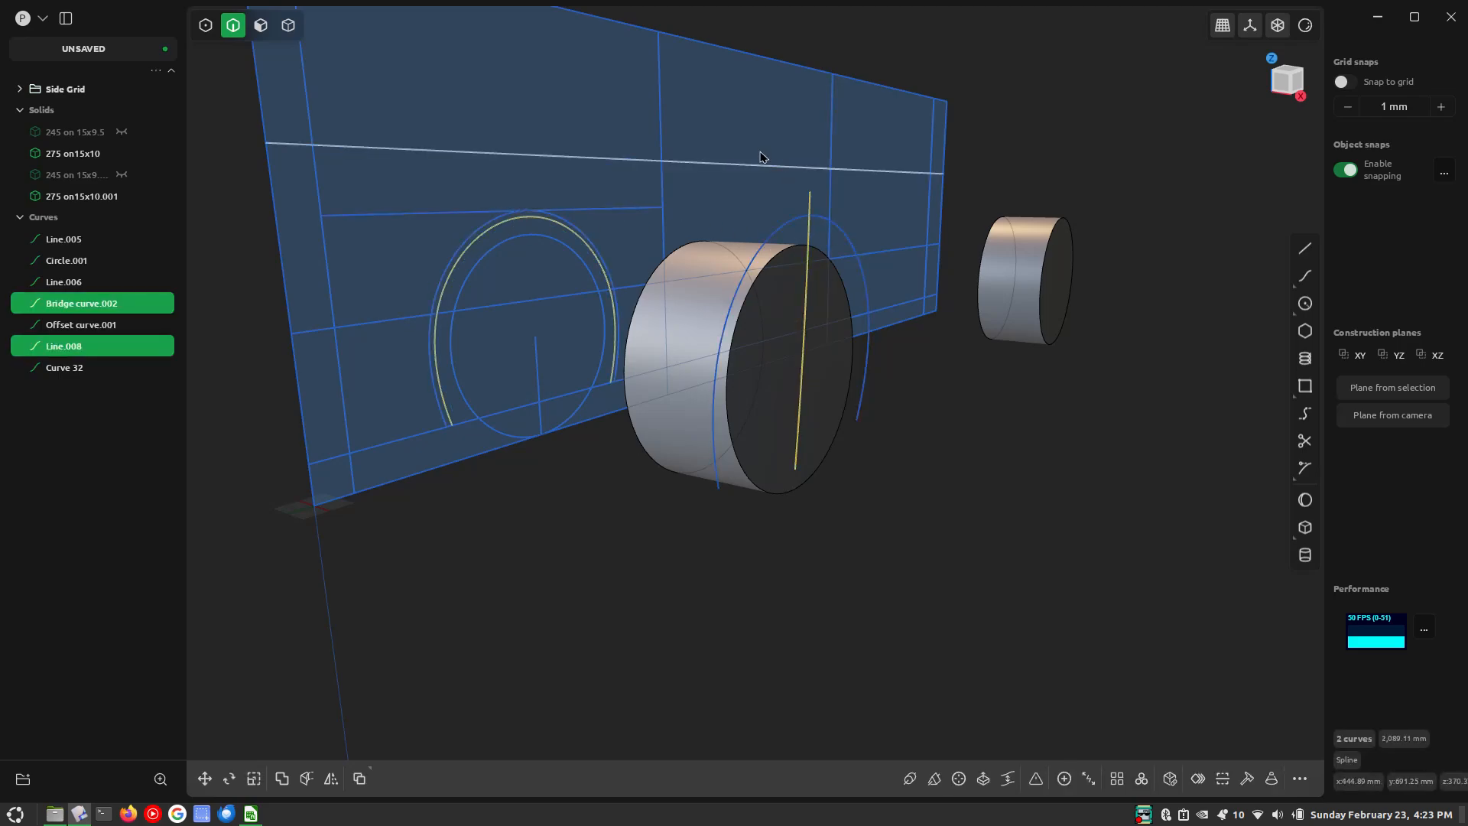
key("shift+r")
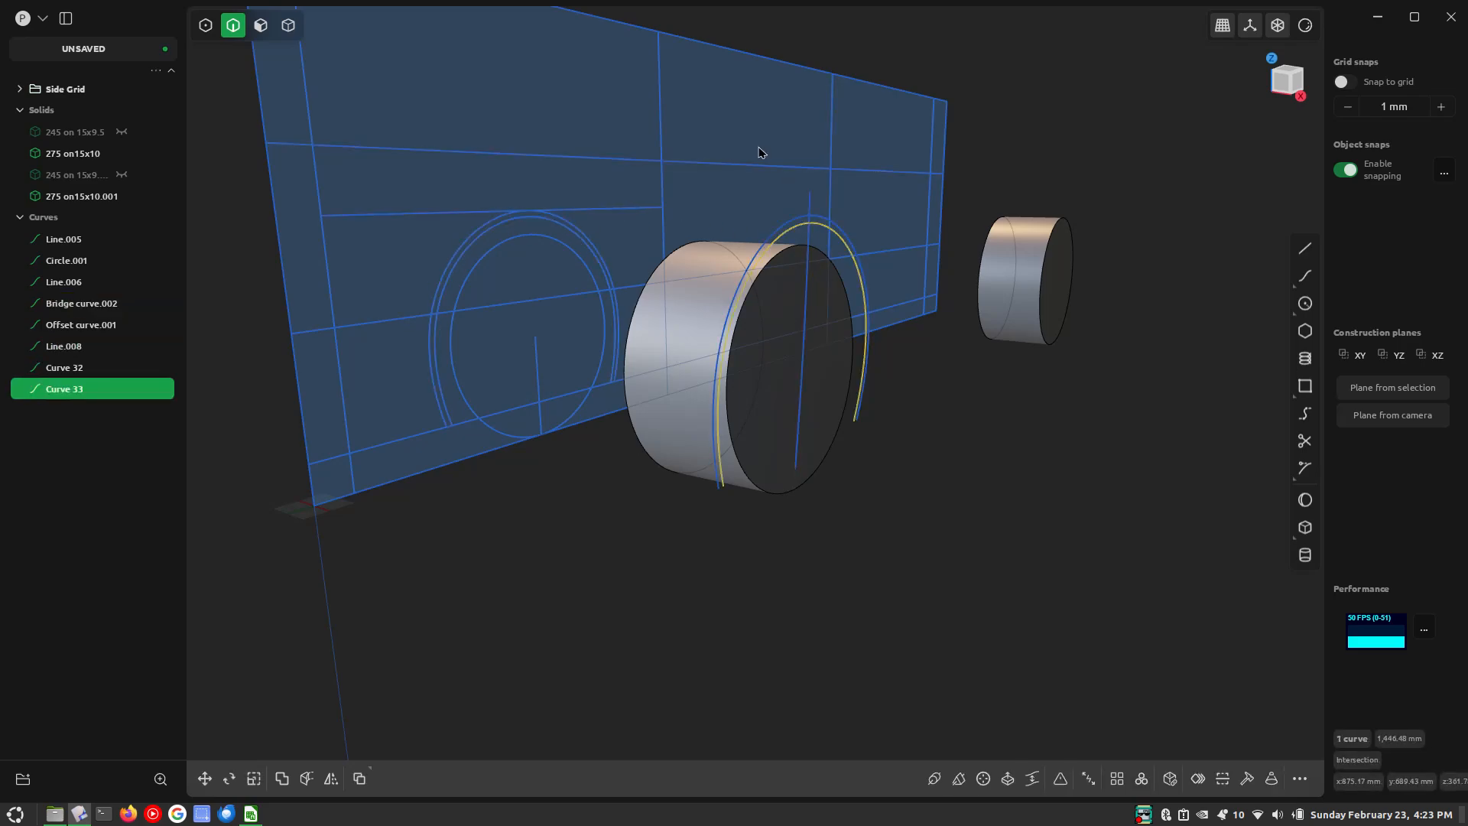
Examine the two 3D arch curves and the bowed centre line around the near wheel
scroll(406, 252, "down", 4)
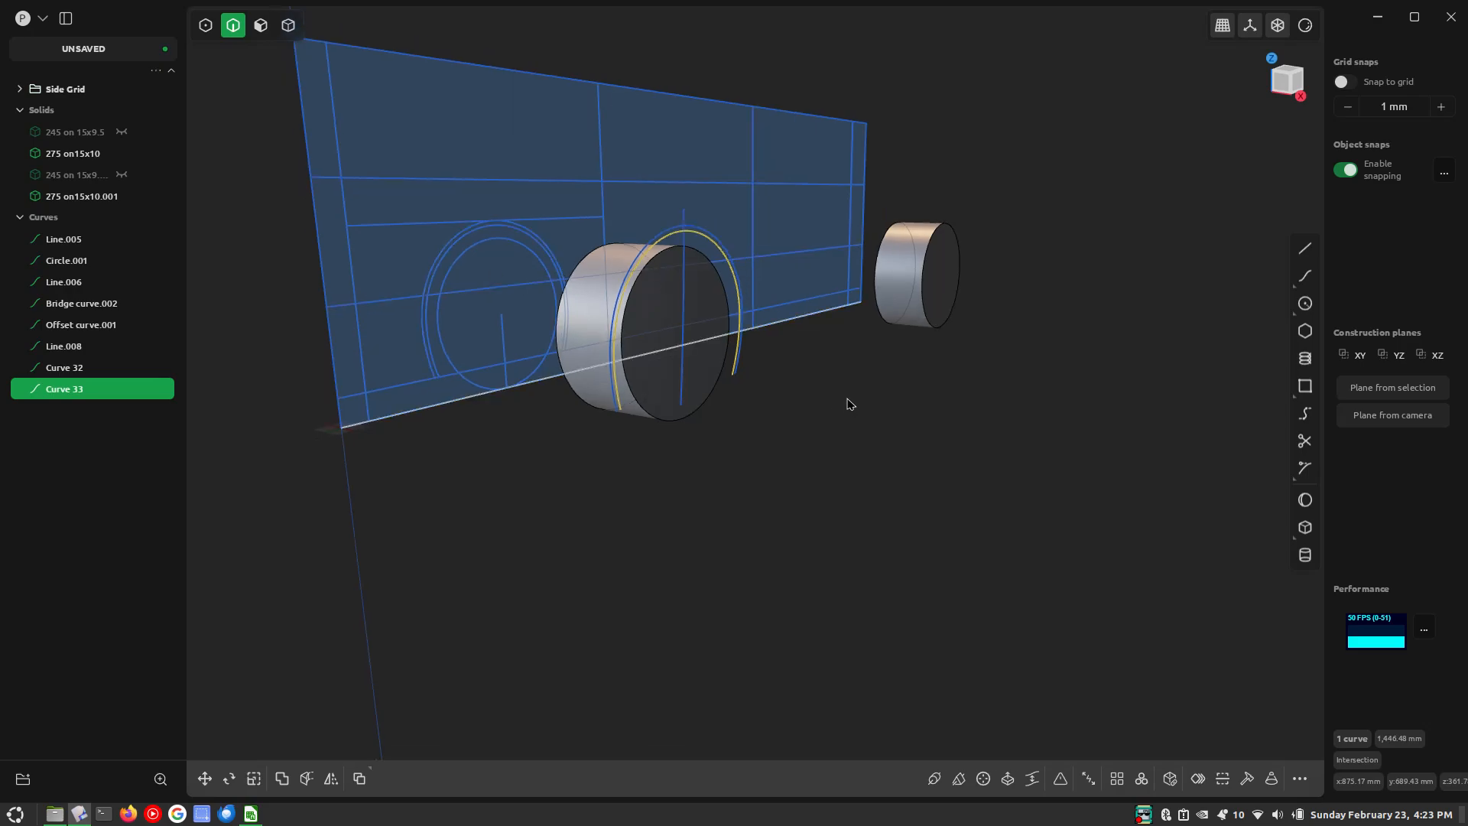
left_click(908, 451)
scroll(717, 296, "up", 5)
scroll(717, 296, "up", 2)
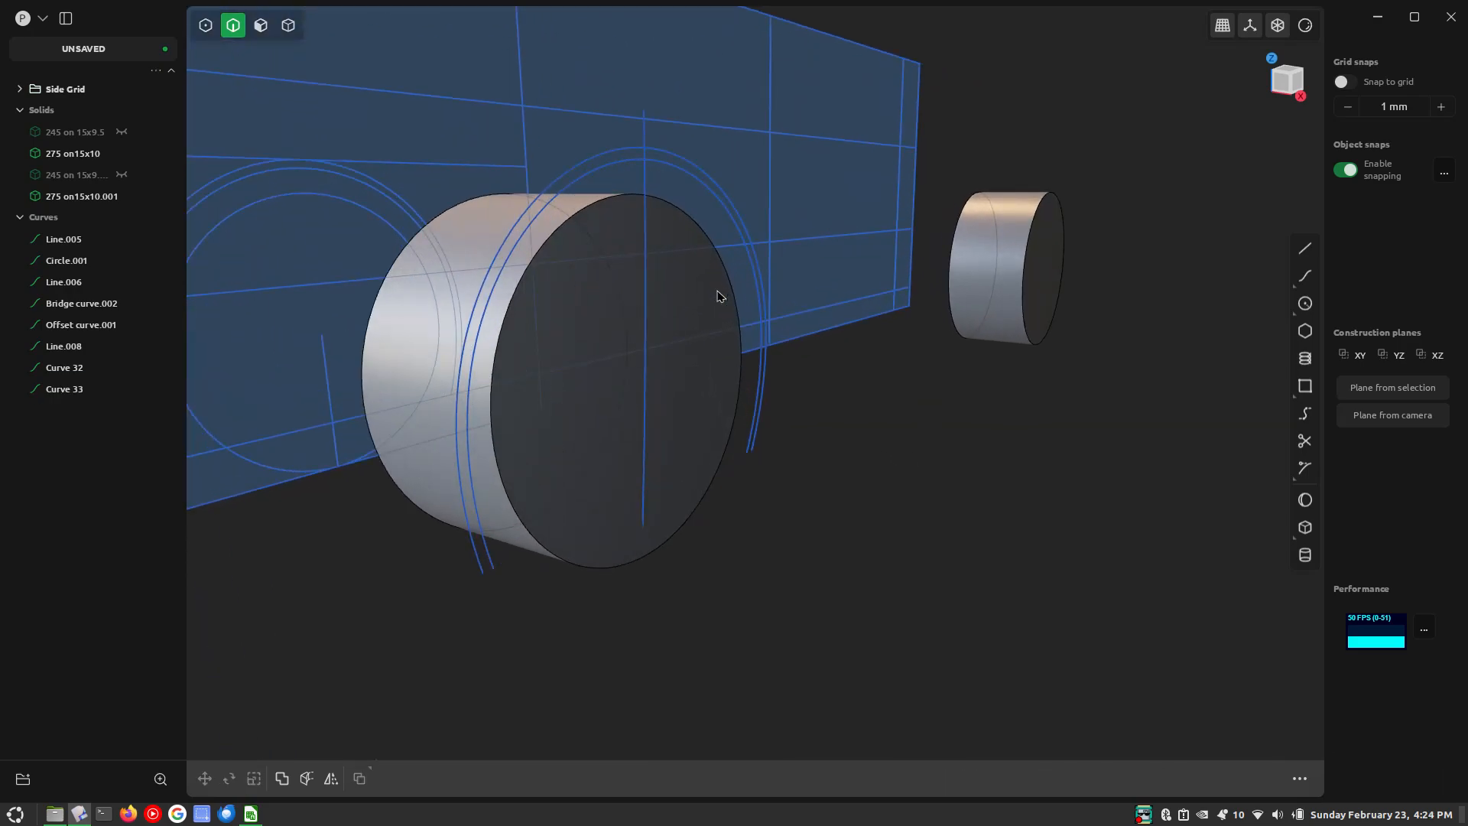
scroll(707, 283, "down", 3)
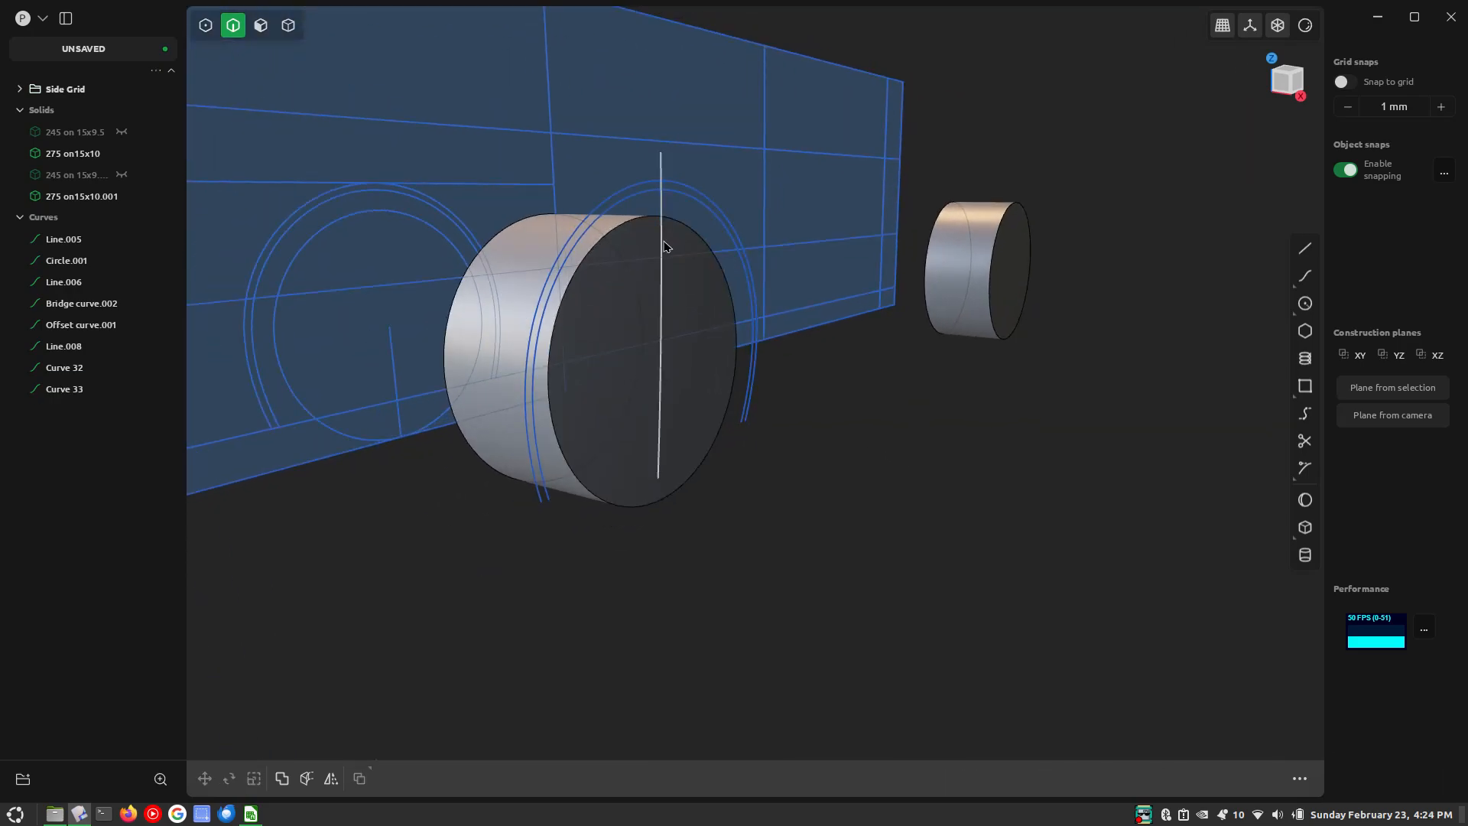
left_click(670, 242)
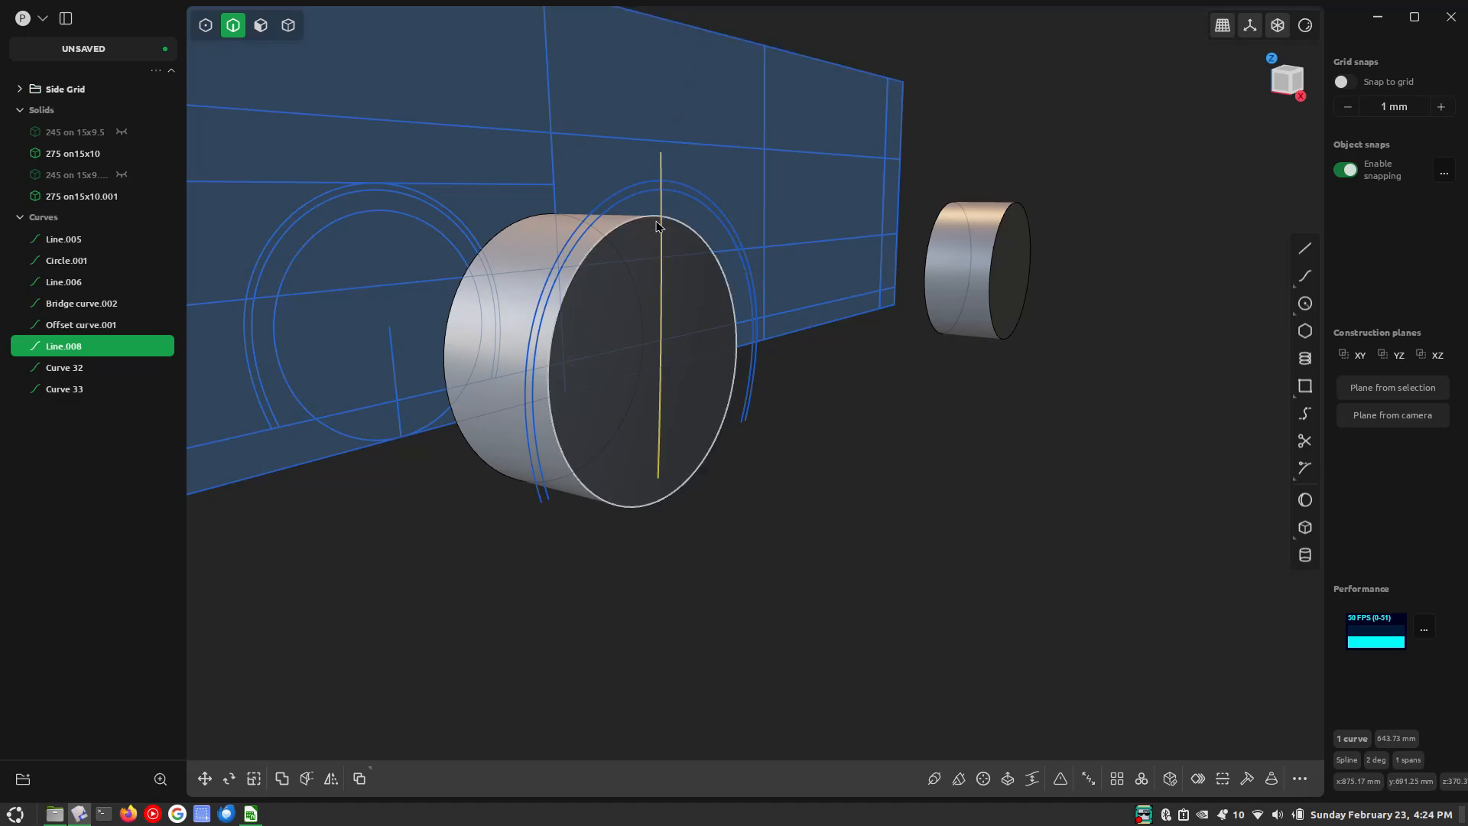
left_click(888, 492)
scroll(611, 246, "up", 5)
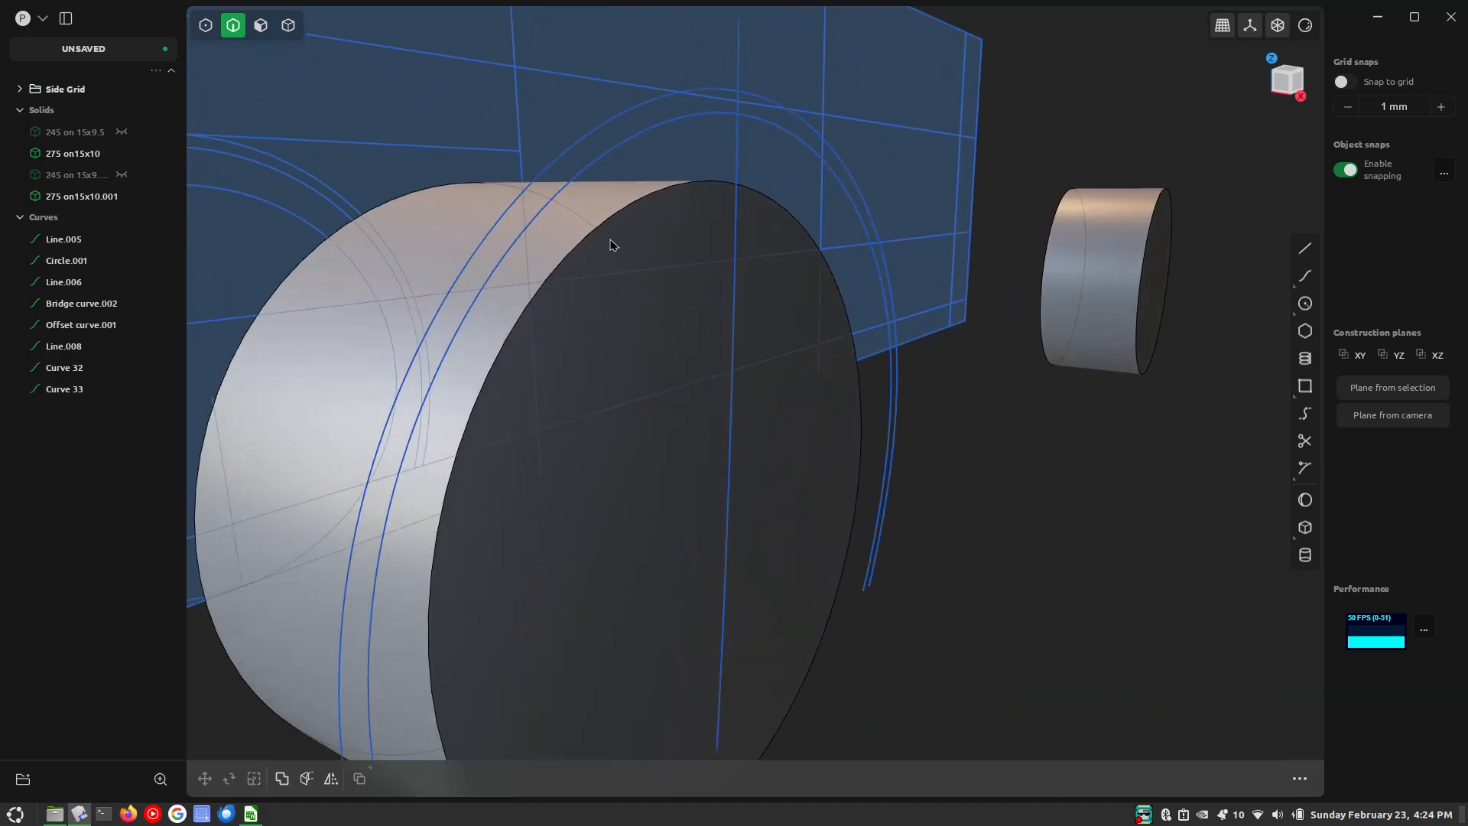
Rebuild both 3D arch curves with explicit control at degree 9 and 1 span
left_click(647, 137)
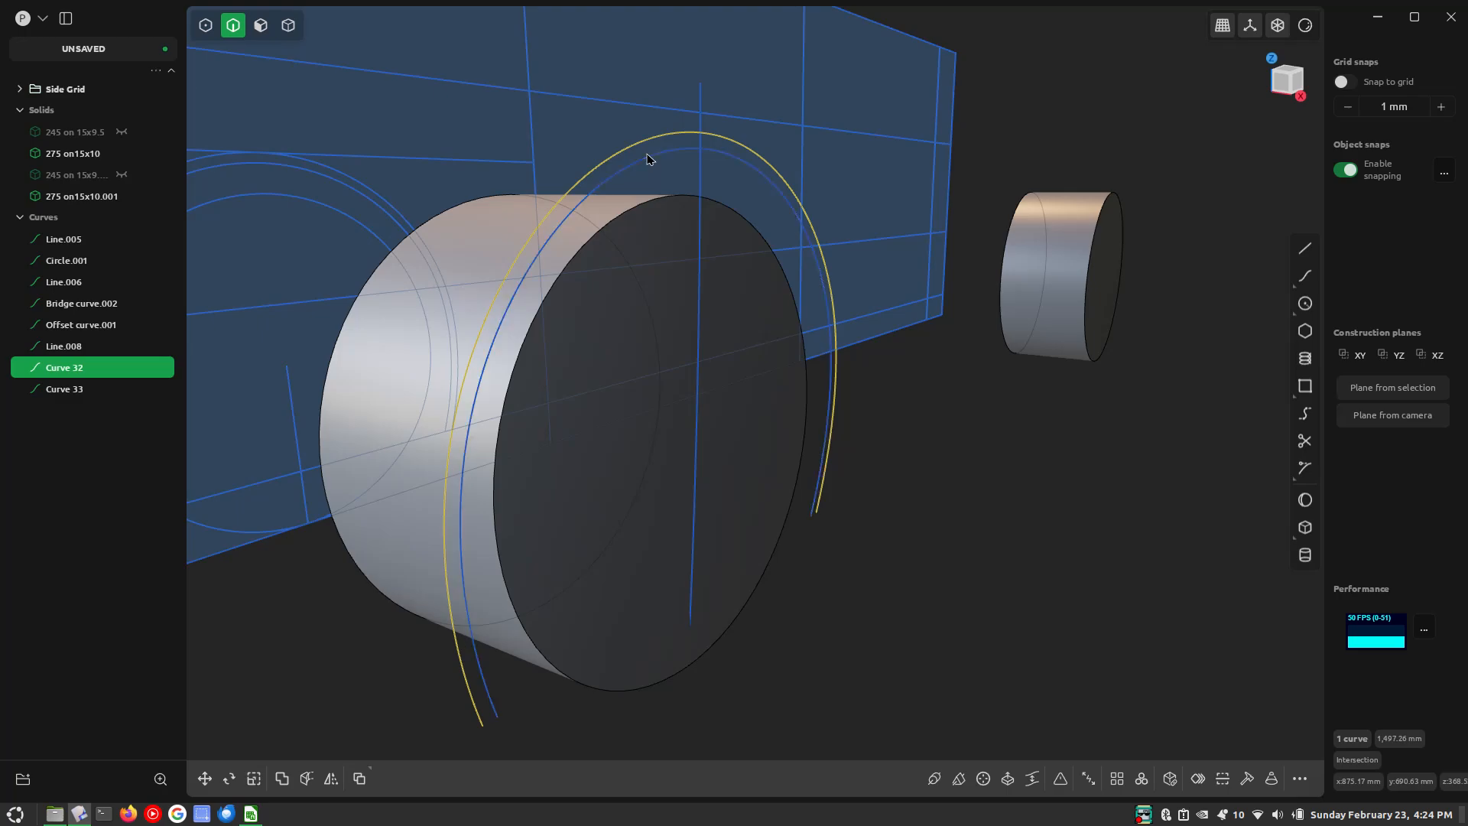
left_click(649, 157, "shift")
key("ctrl+r")
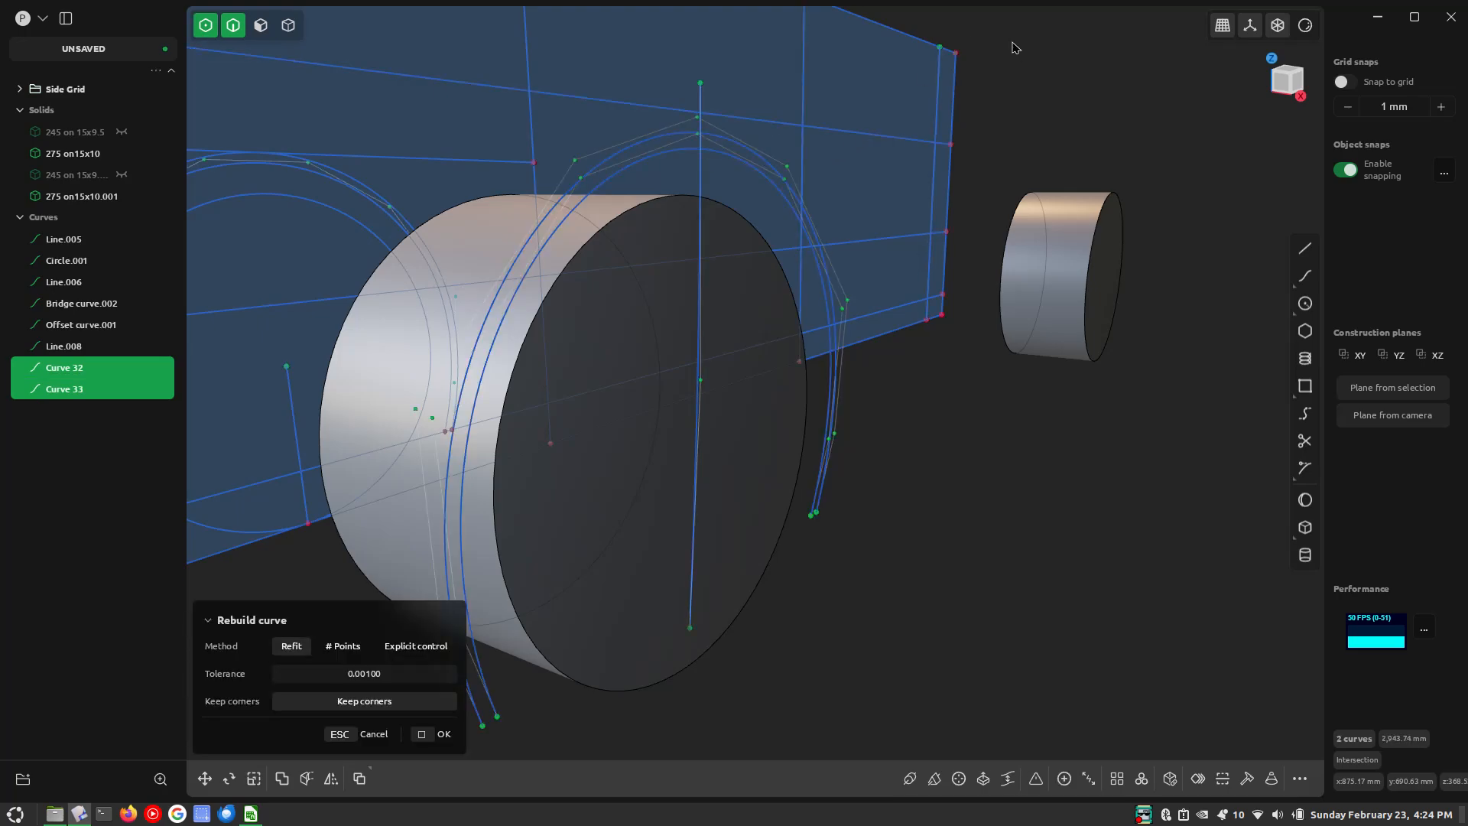
left_click(339, 647)
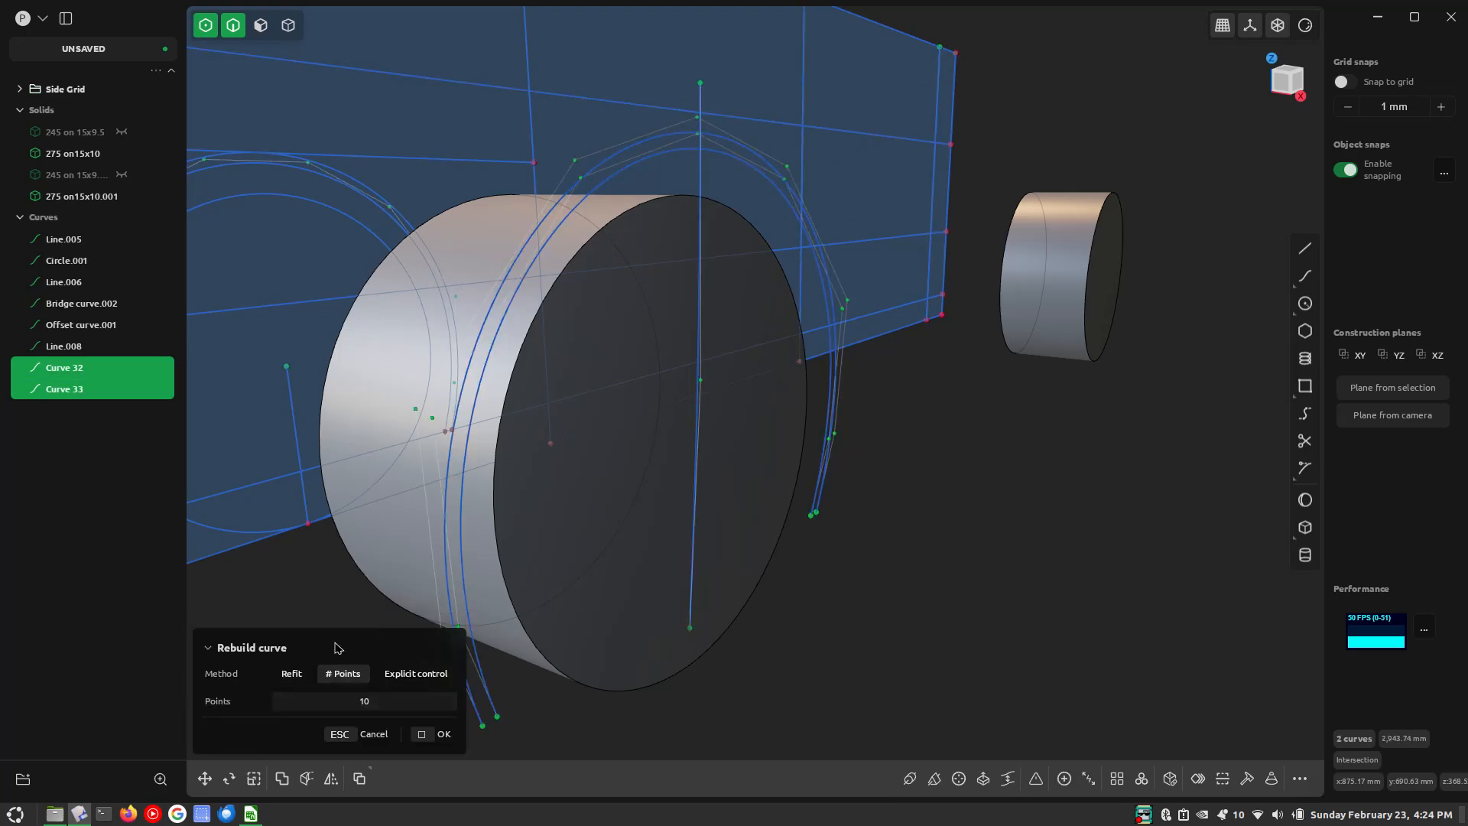
left_click(413, 674)
left_click(324, 696)
key("Tab")
scroll(829, 205, "down", 2)
scroll(827, 204, "down", 1)
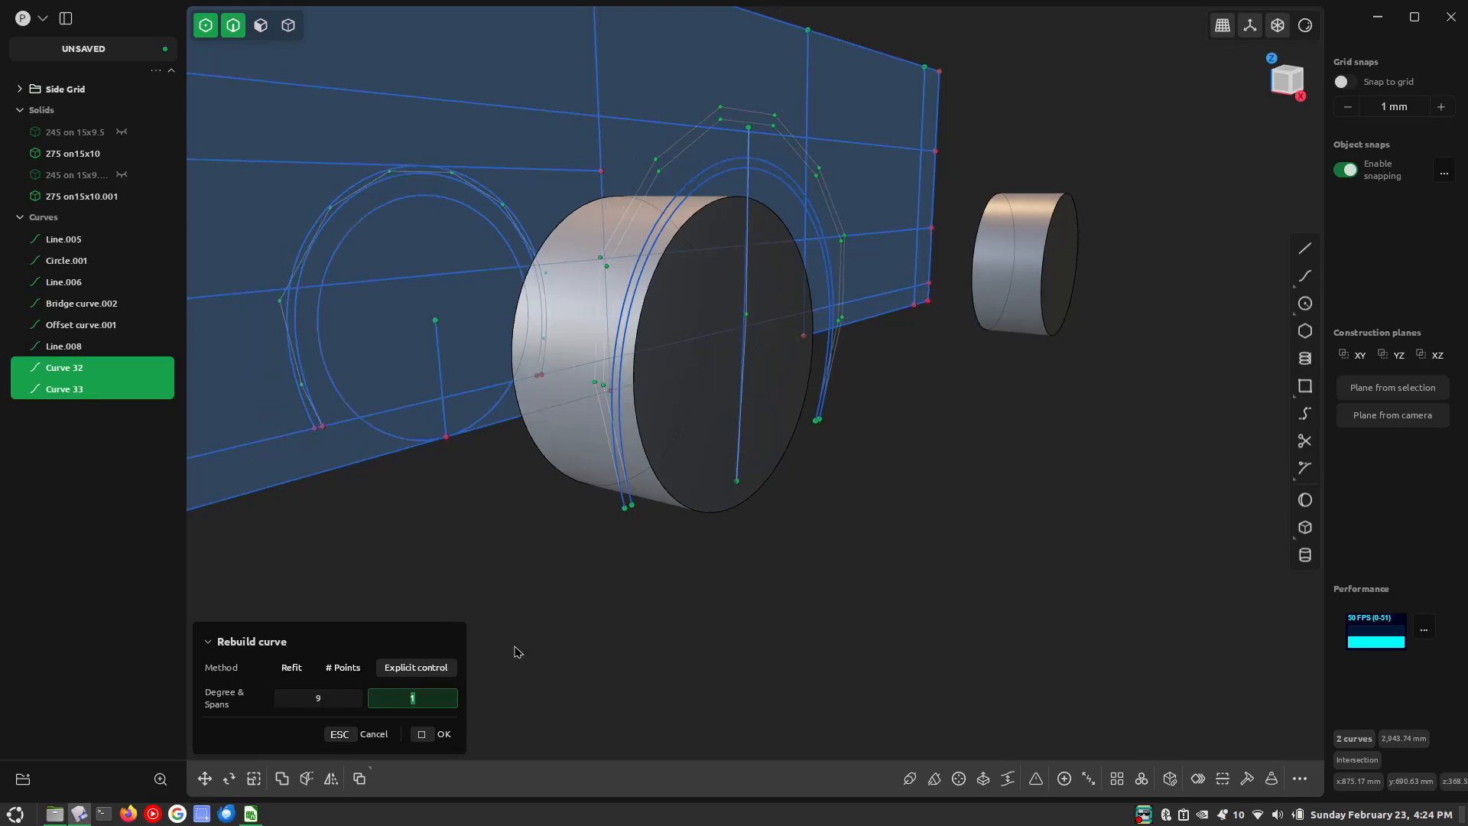
left_click(448, 736)
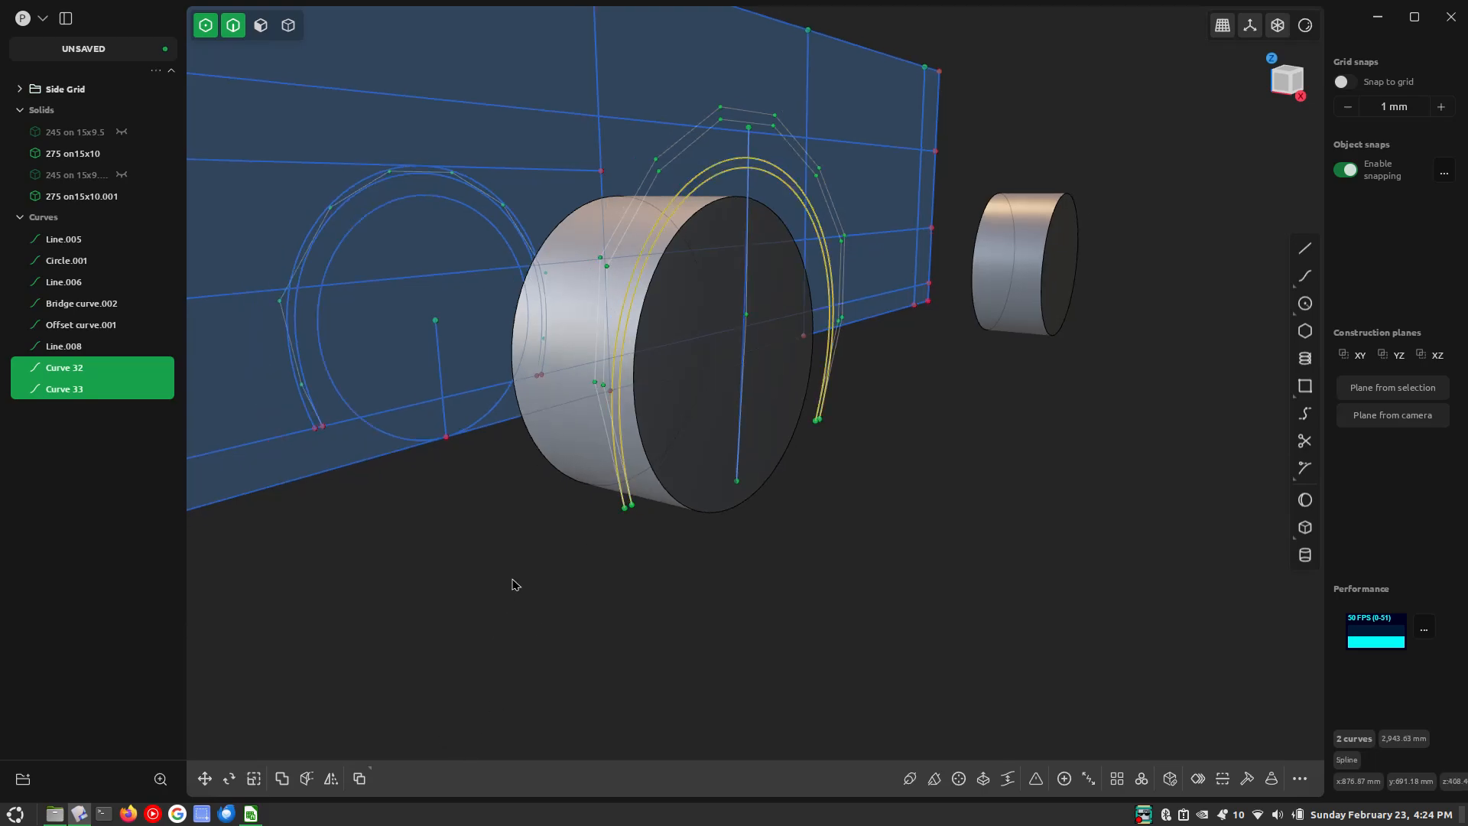
left_click(844, 207)
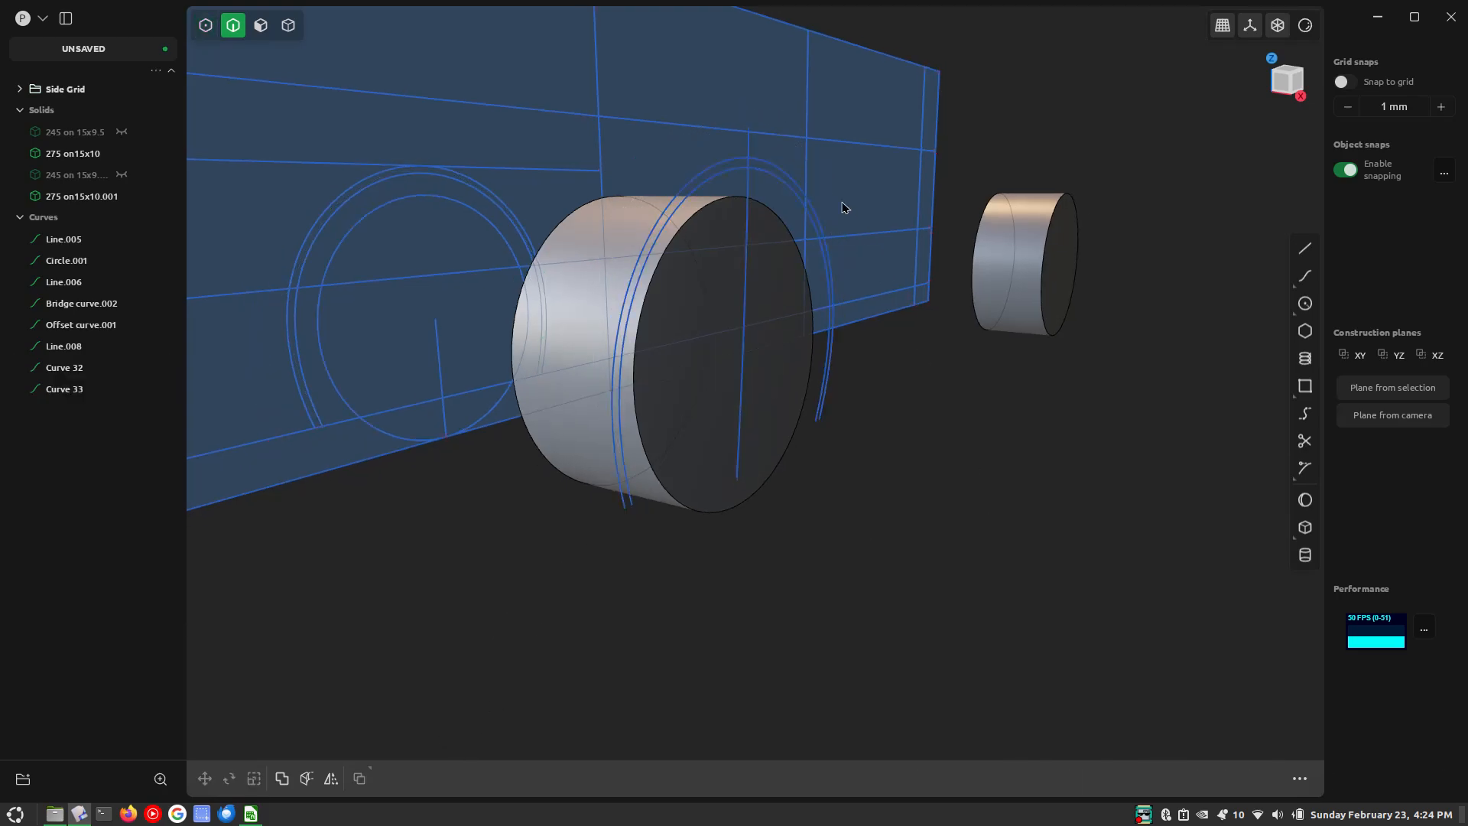
Start a Square surface between the two 3D arch curves and inspect its curvature with a comb scale of 150
left_click(778, 169)
left_click(773, 176, "shift")
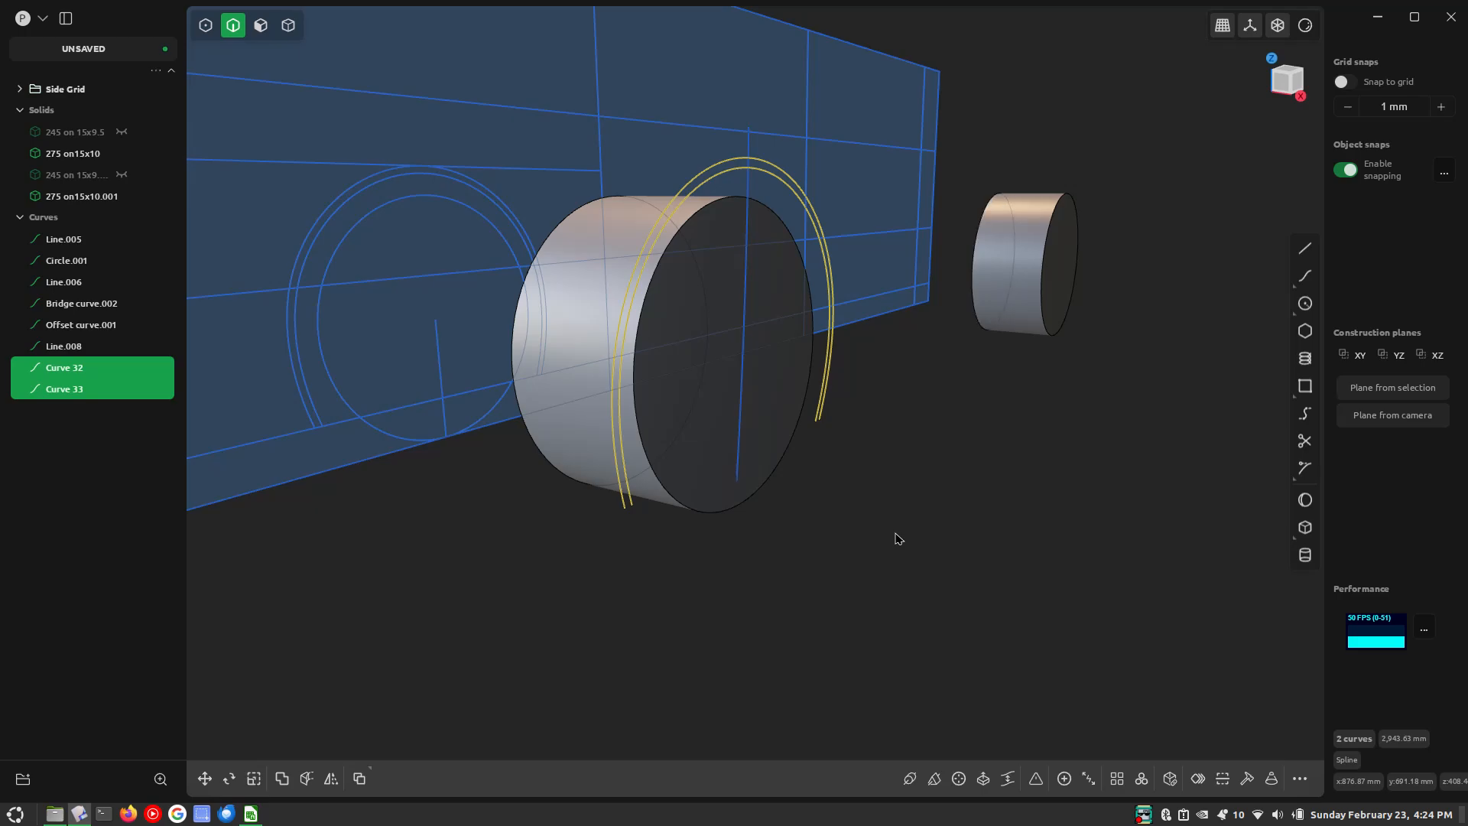
key("shift+l")
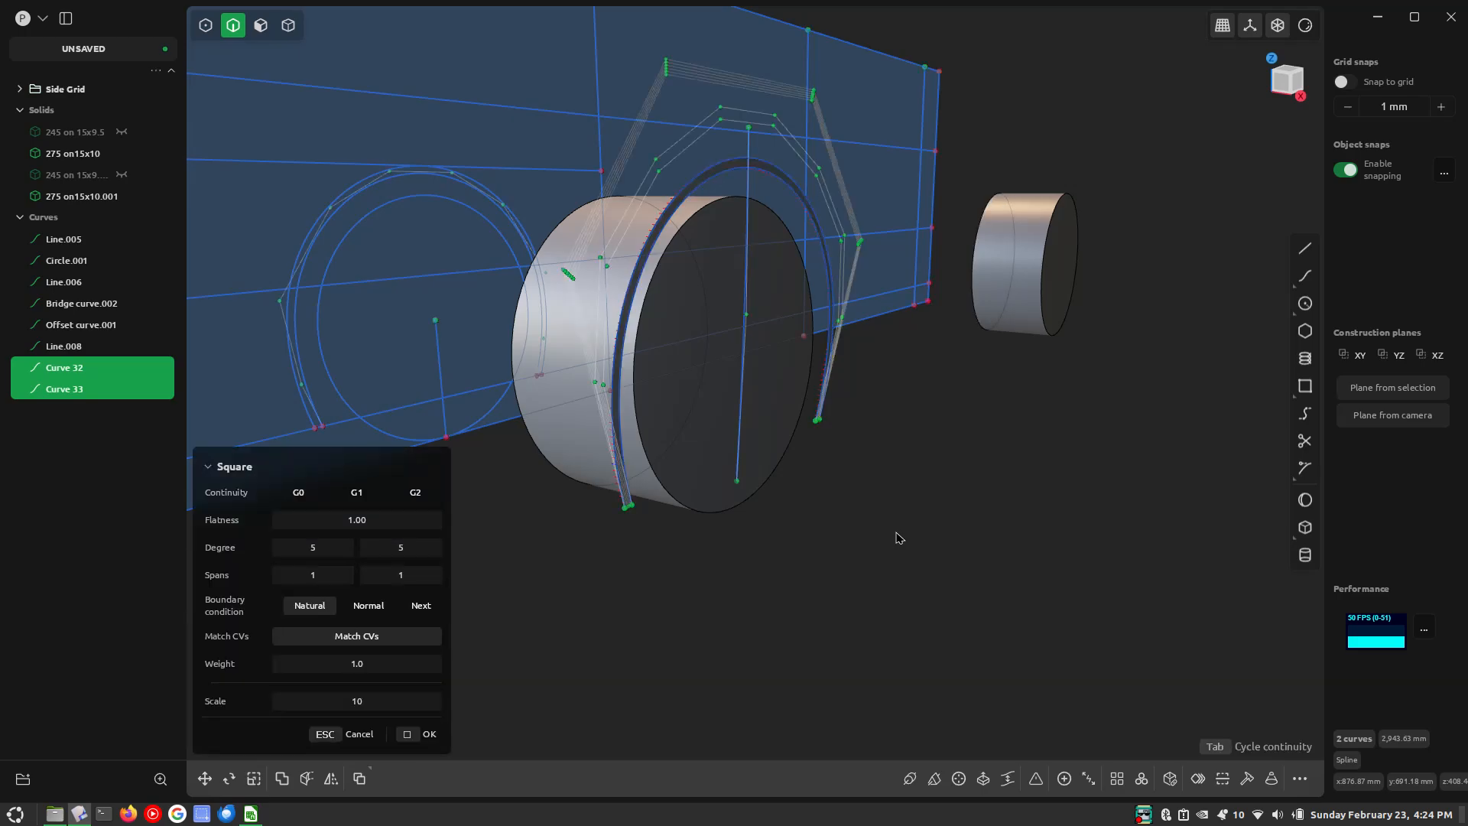
middle_click_drag(684, 344, 769, 191)
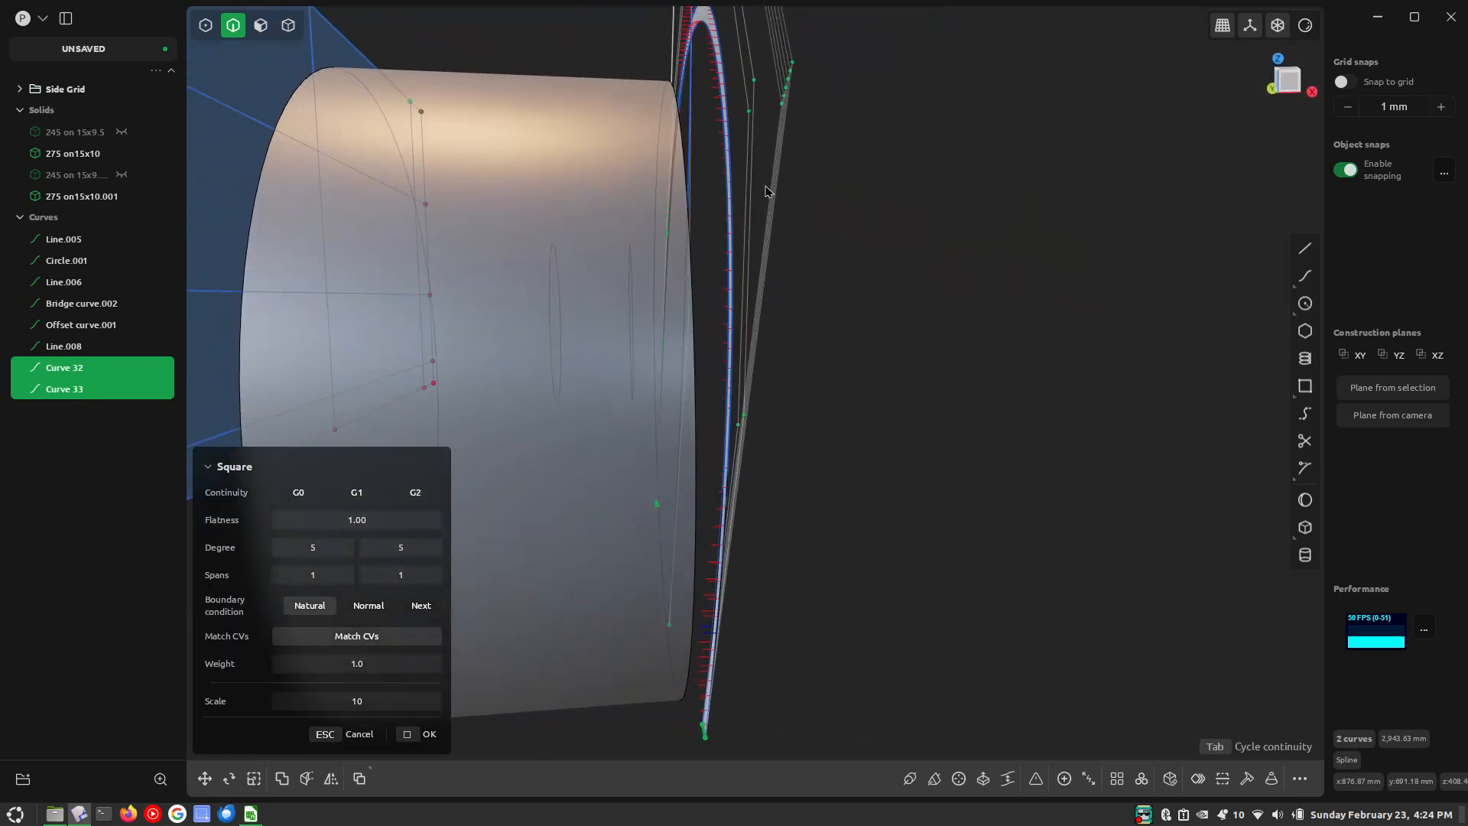
left_click(342, 696)
type("150")
key("Tab")
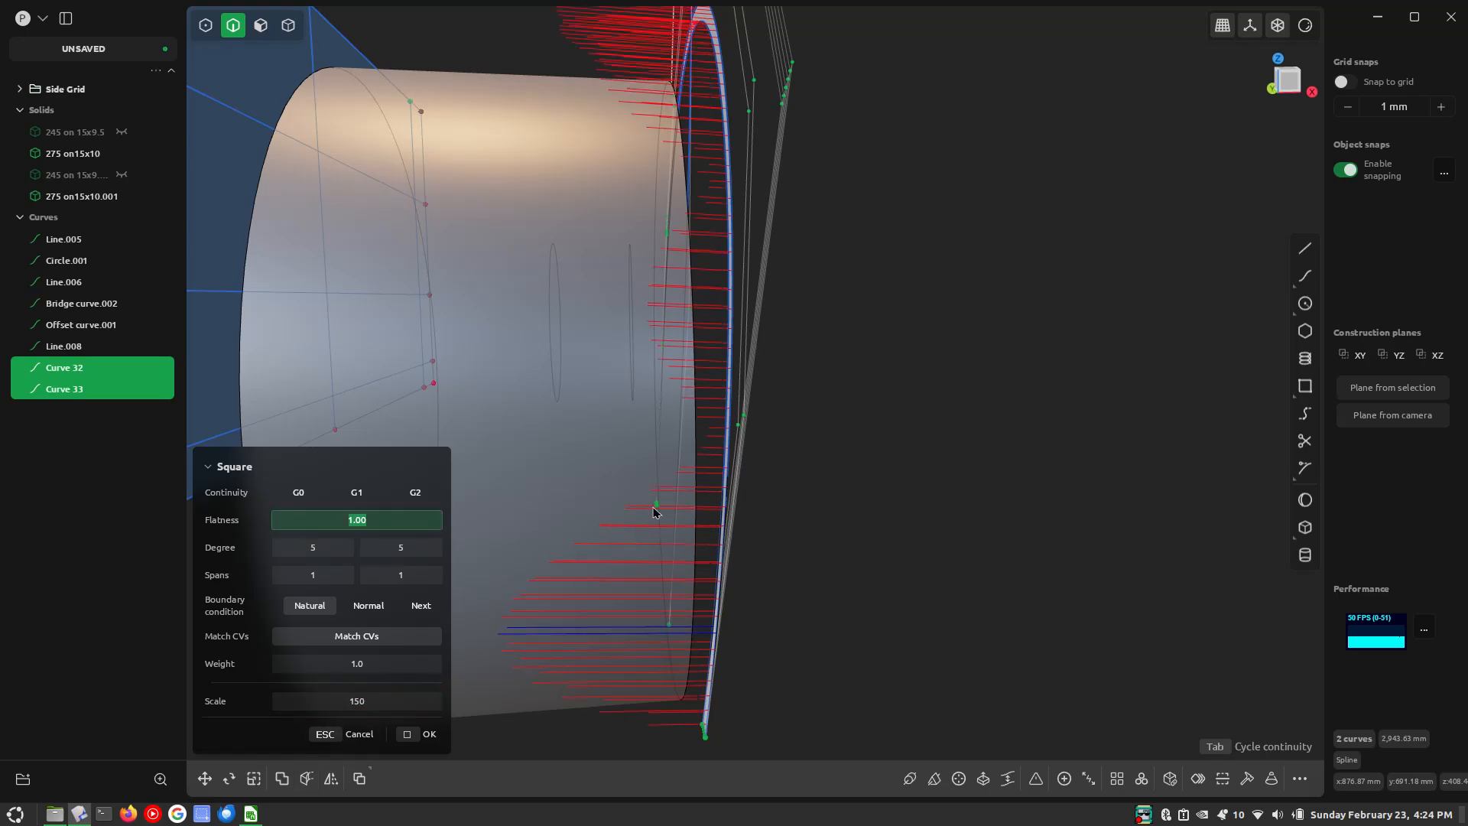
scroll(657, 505, "down", 3)
middle_click_drag(652, 203, 451, 209)
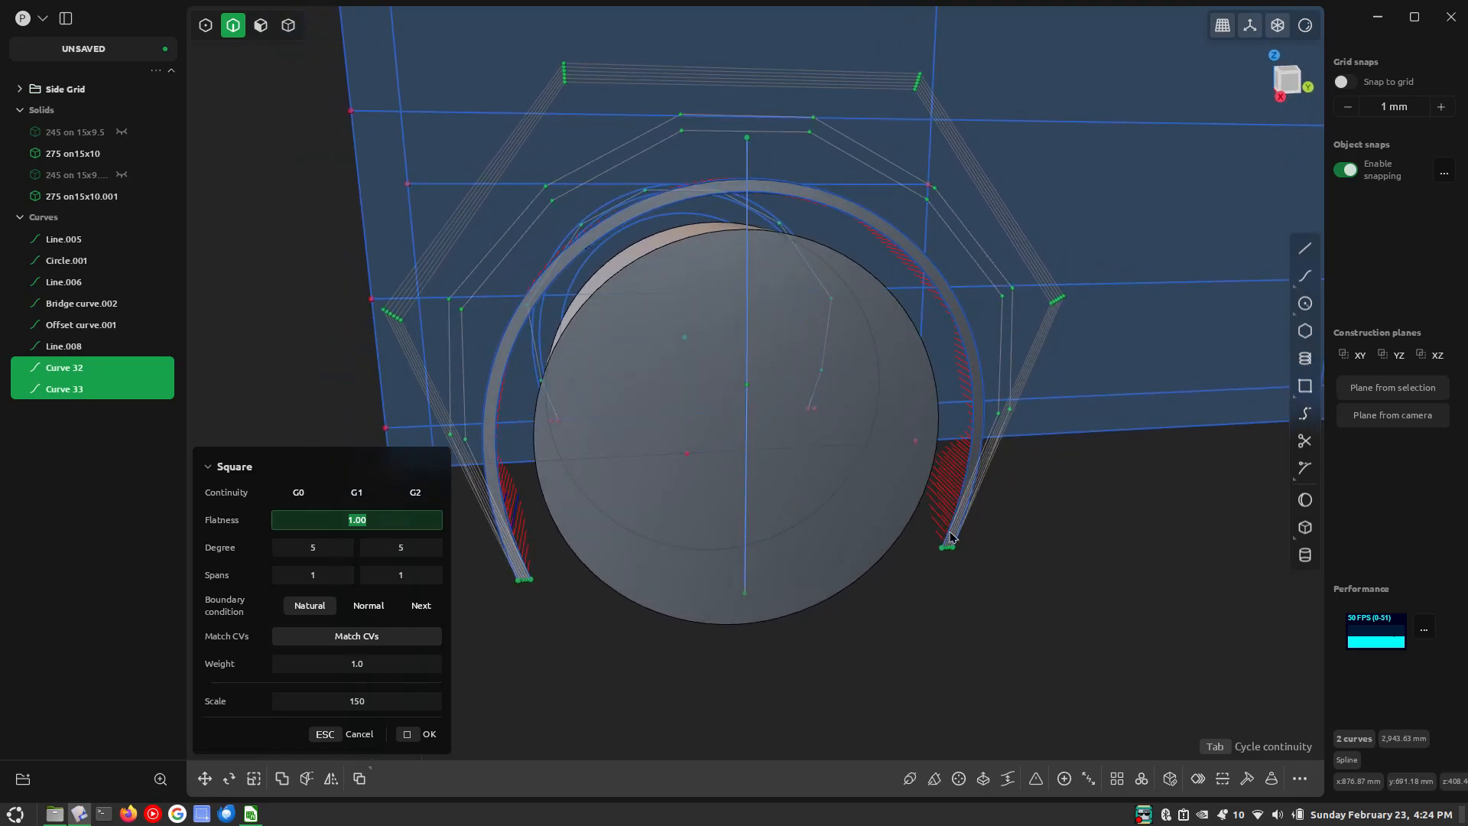
middle_click_drag(499, 395, 629, 390)
Set the Square surface's degrees to 9 along the arch and 2 across it
left_click(318, 547)
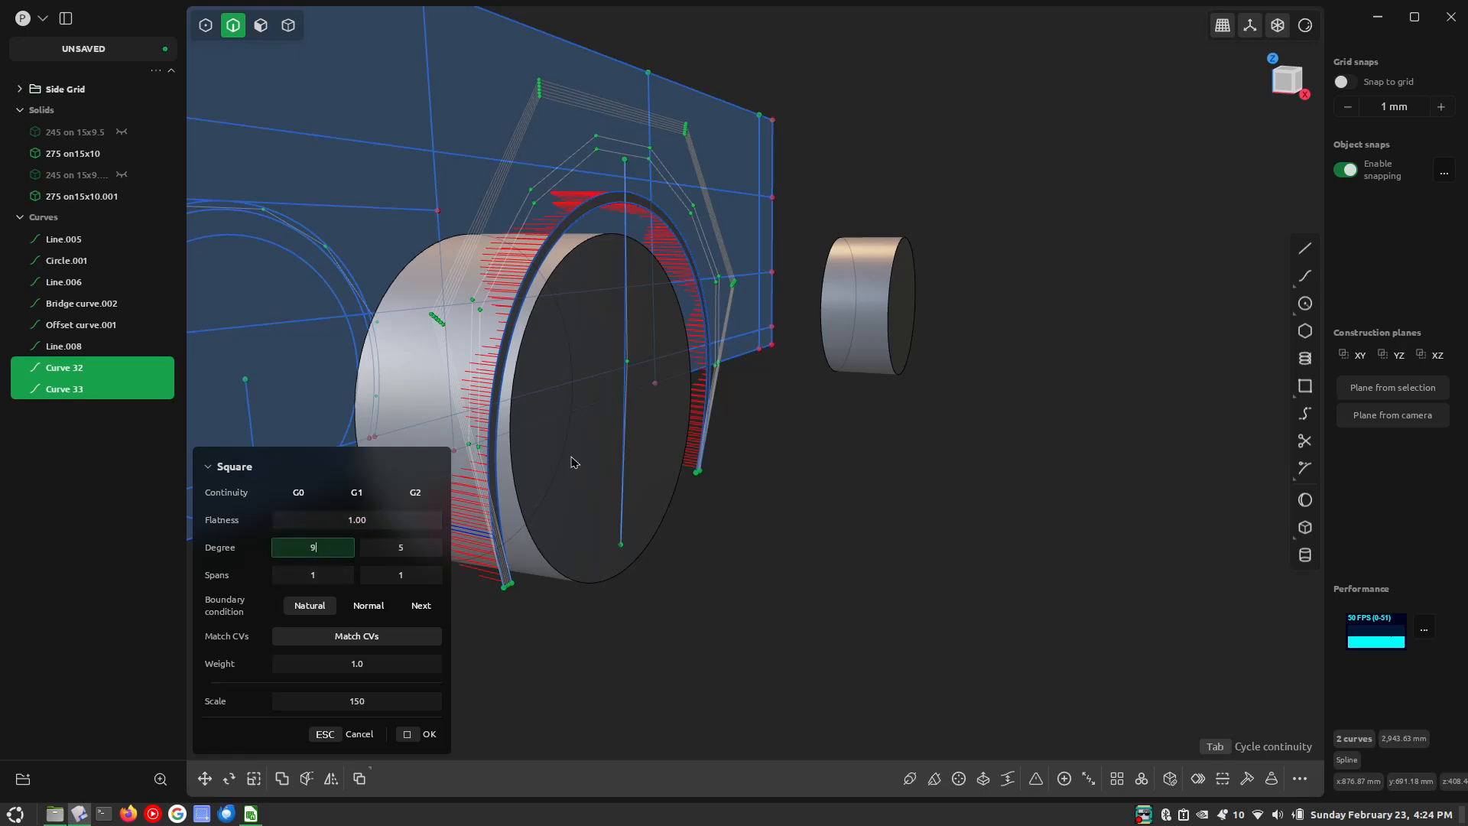
type("9")
key("Tab")
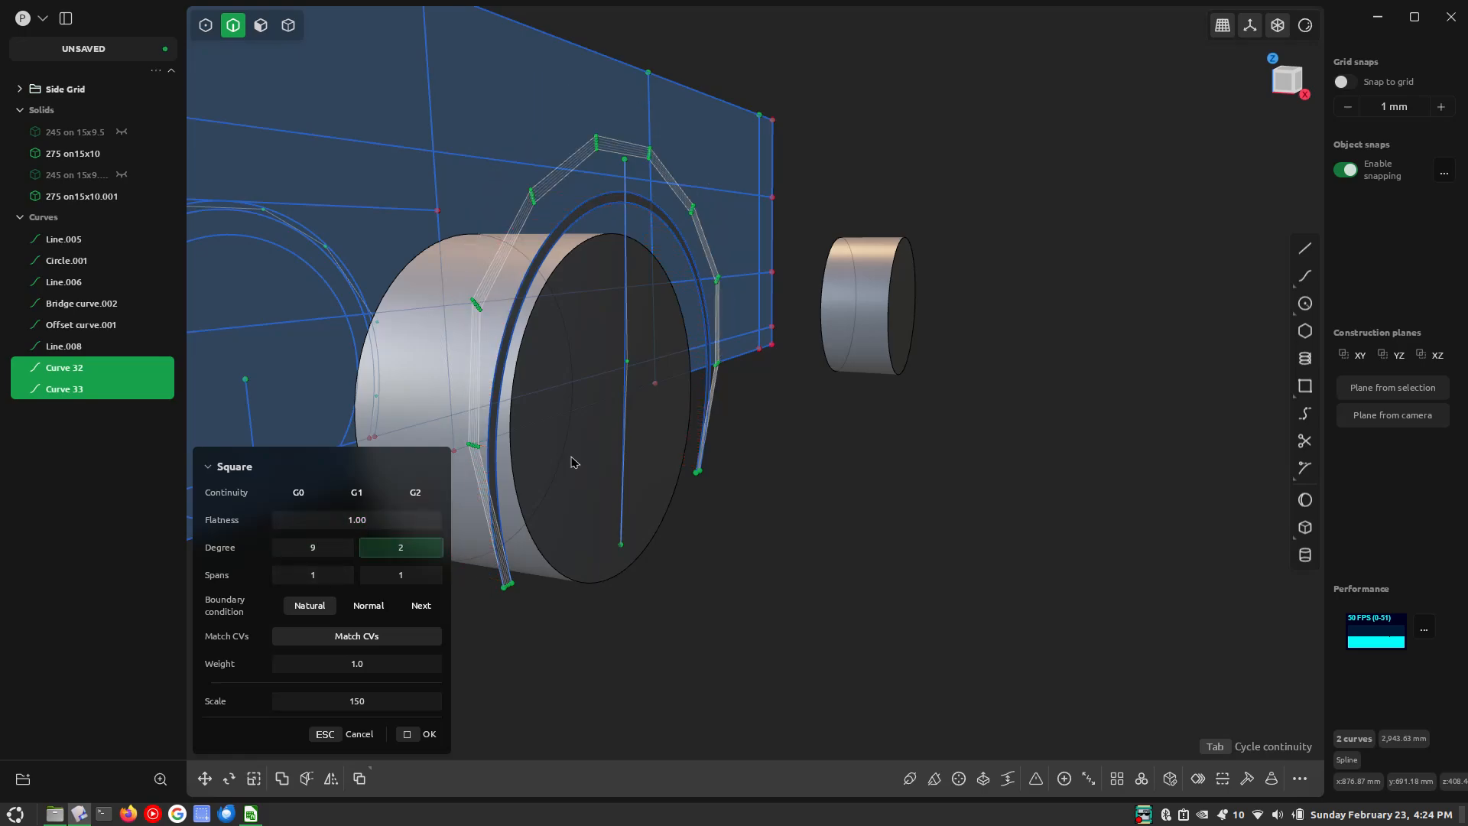
type("2")
key("Tab")
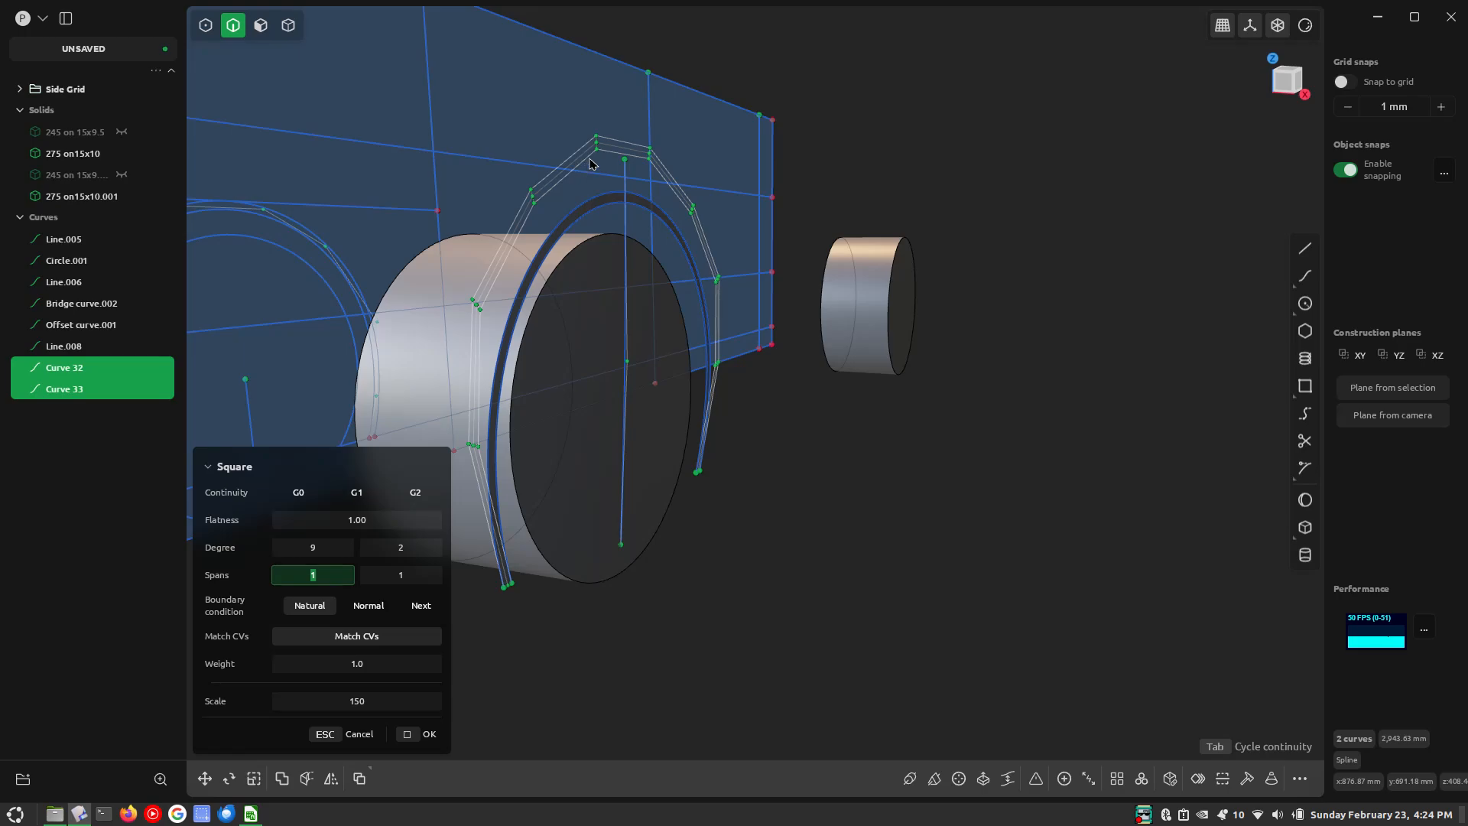
Examine the previewed arch surface's control points from close up and from afar, and cancel the Square surface
scroll(601, 159, "up", 3)
mouse_move(618, 145)
middle_mouse_down()
mouse_move(677, 130)
mouse_move(650, 124)
mouse_move(615, 158)
middle_mouse_up()
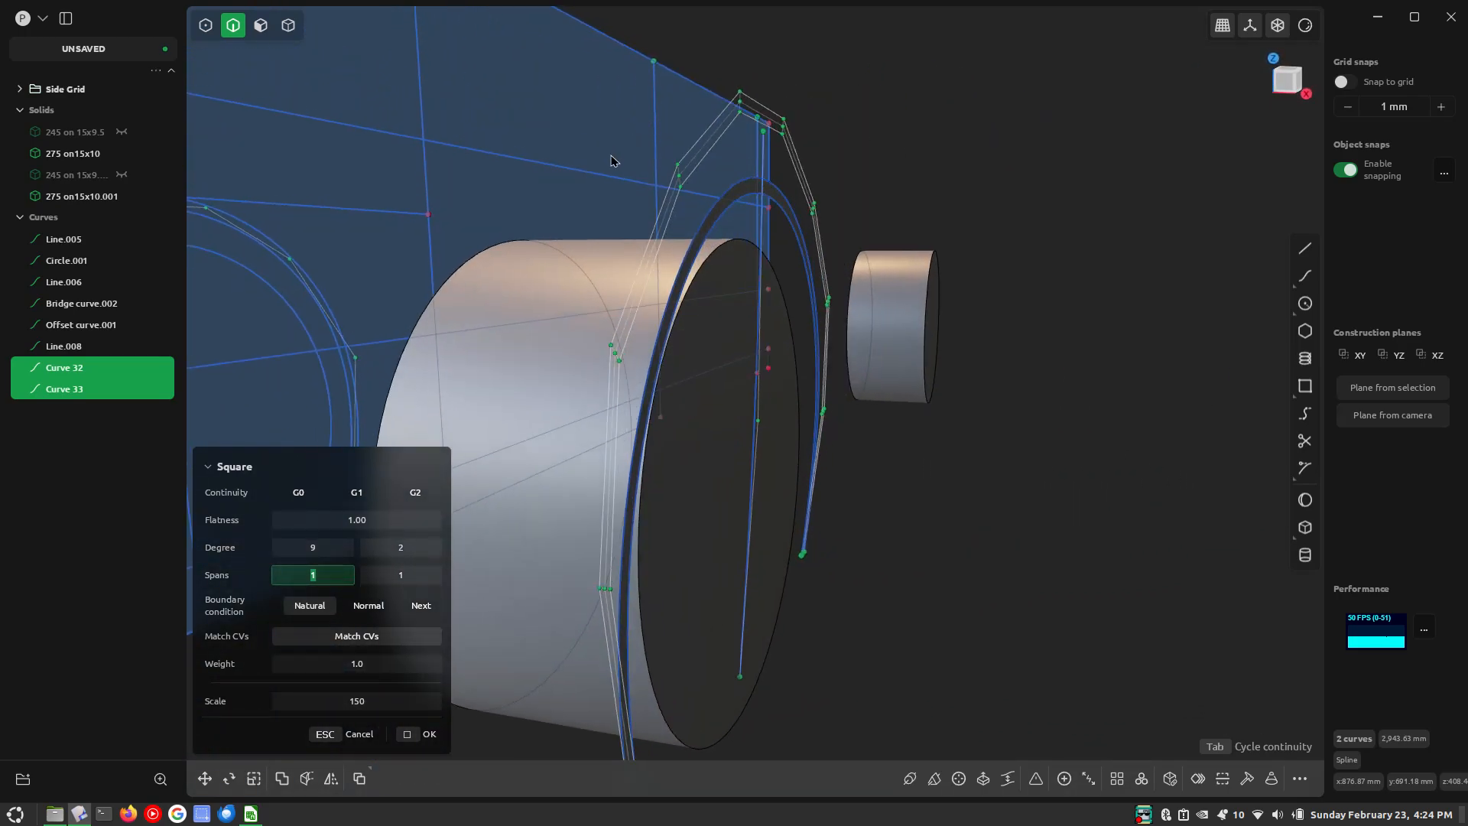
scroll(753, 194, "up", 3)
scroll(617, 146, "up", 1)
scroll(902, 359, "down", 3)
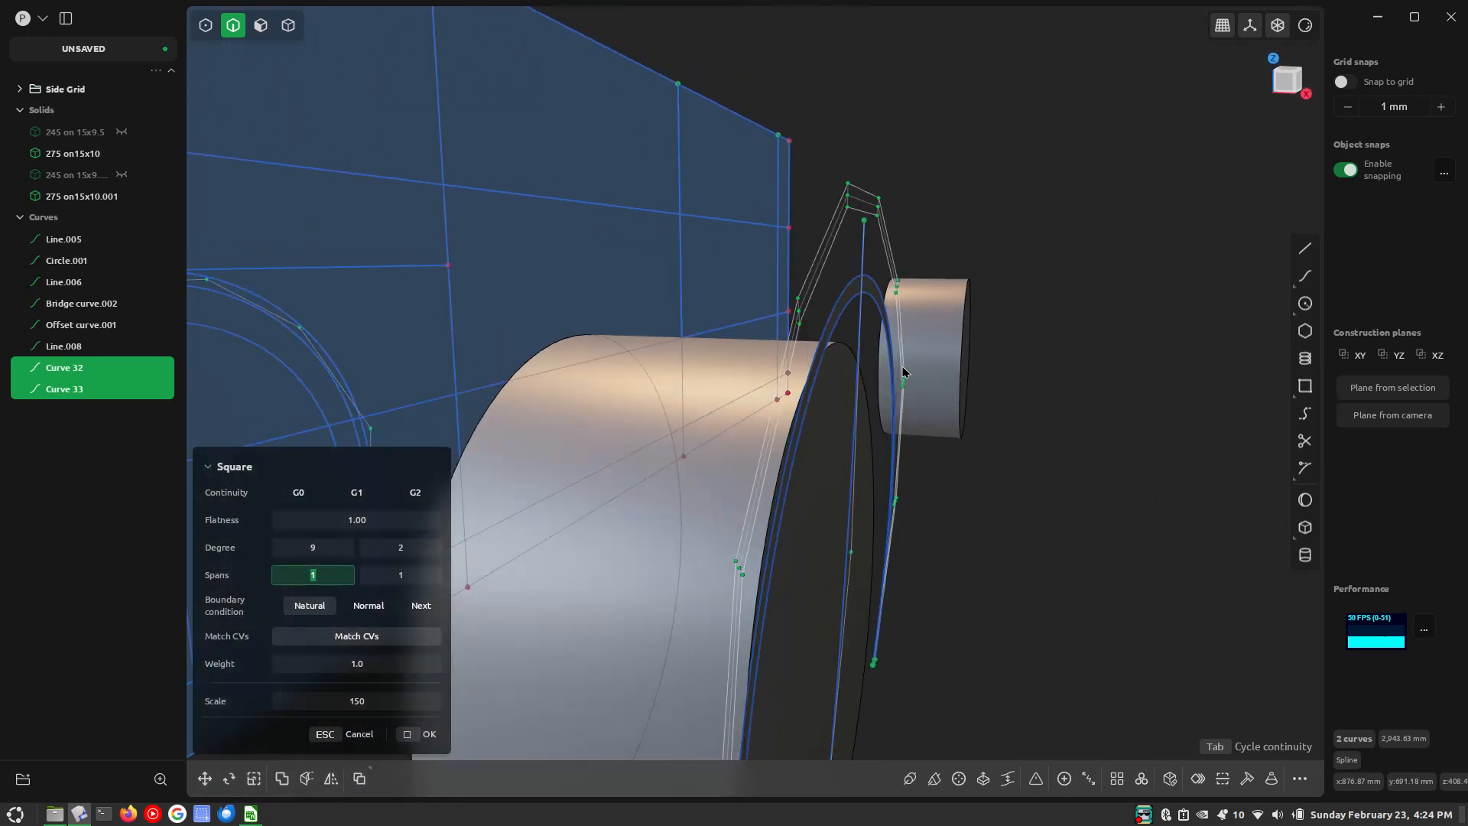
scroll(902, 372, "down", 3)
scroll(337, 193, "down", 3)
scroll(932, 650, "up", 2)
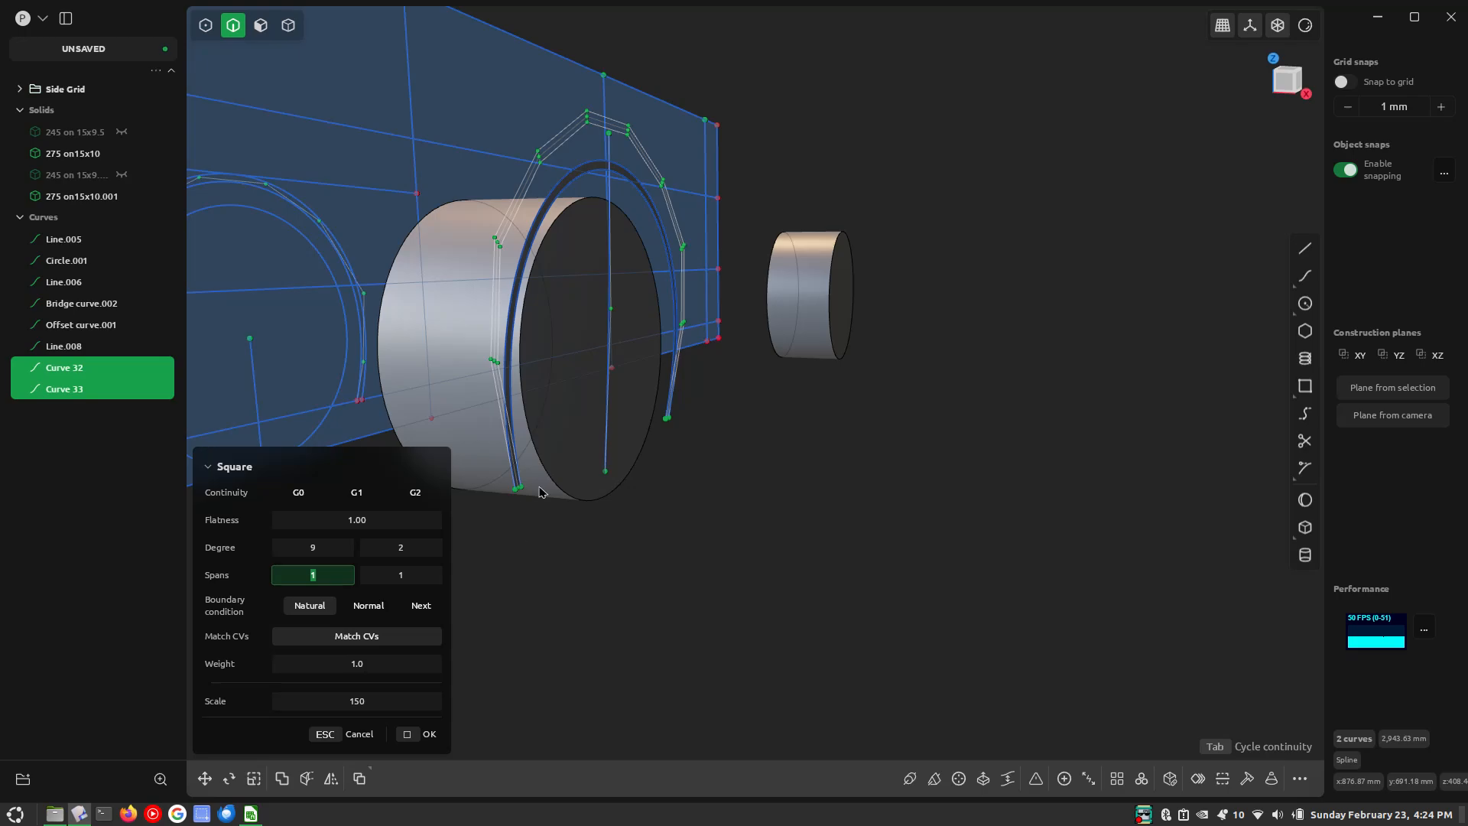
scroll(514, 328, "up", 2)
scroll(534, 334, "down", 3)
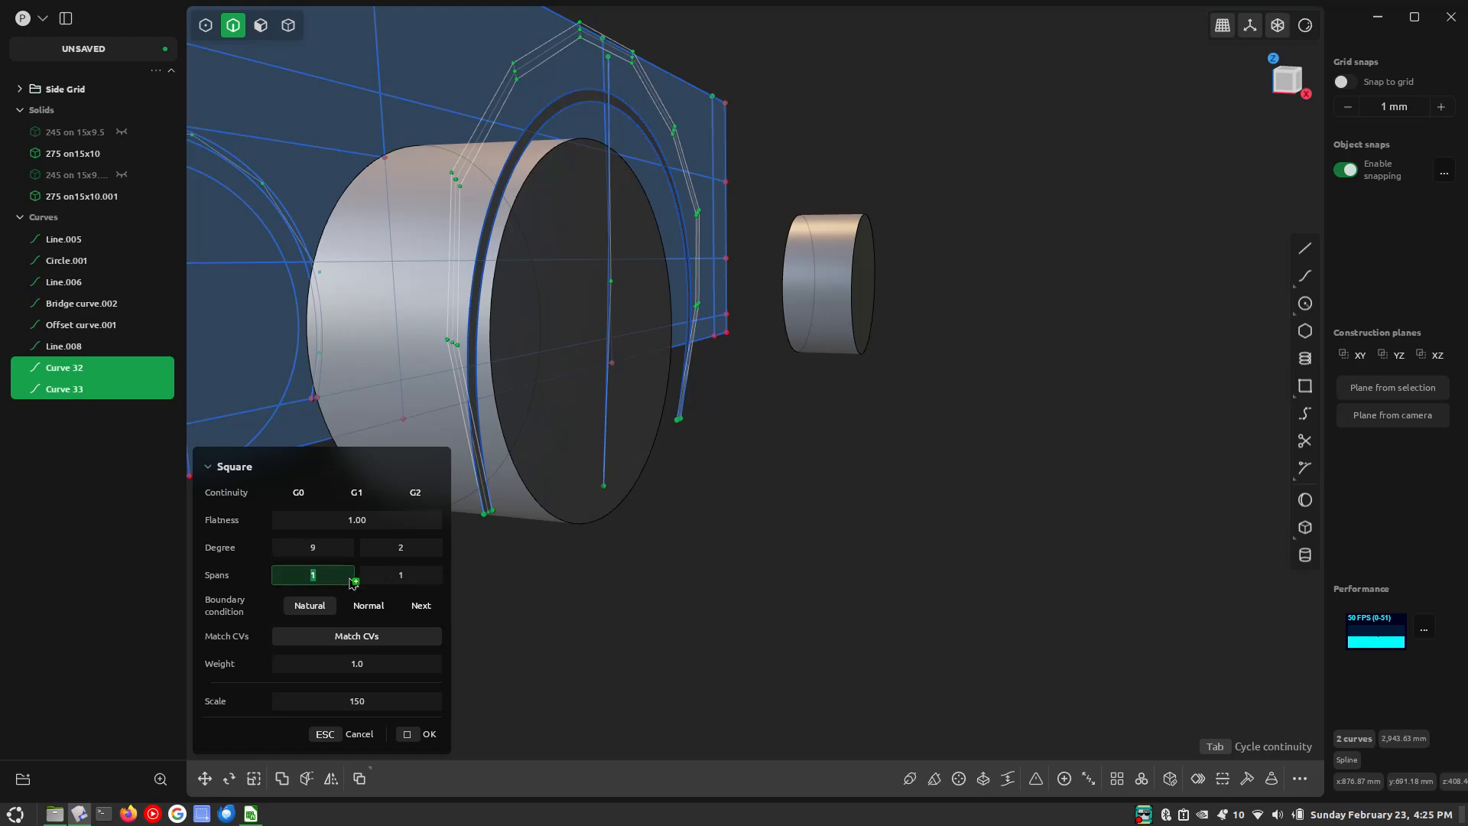
key("Escape")
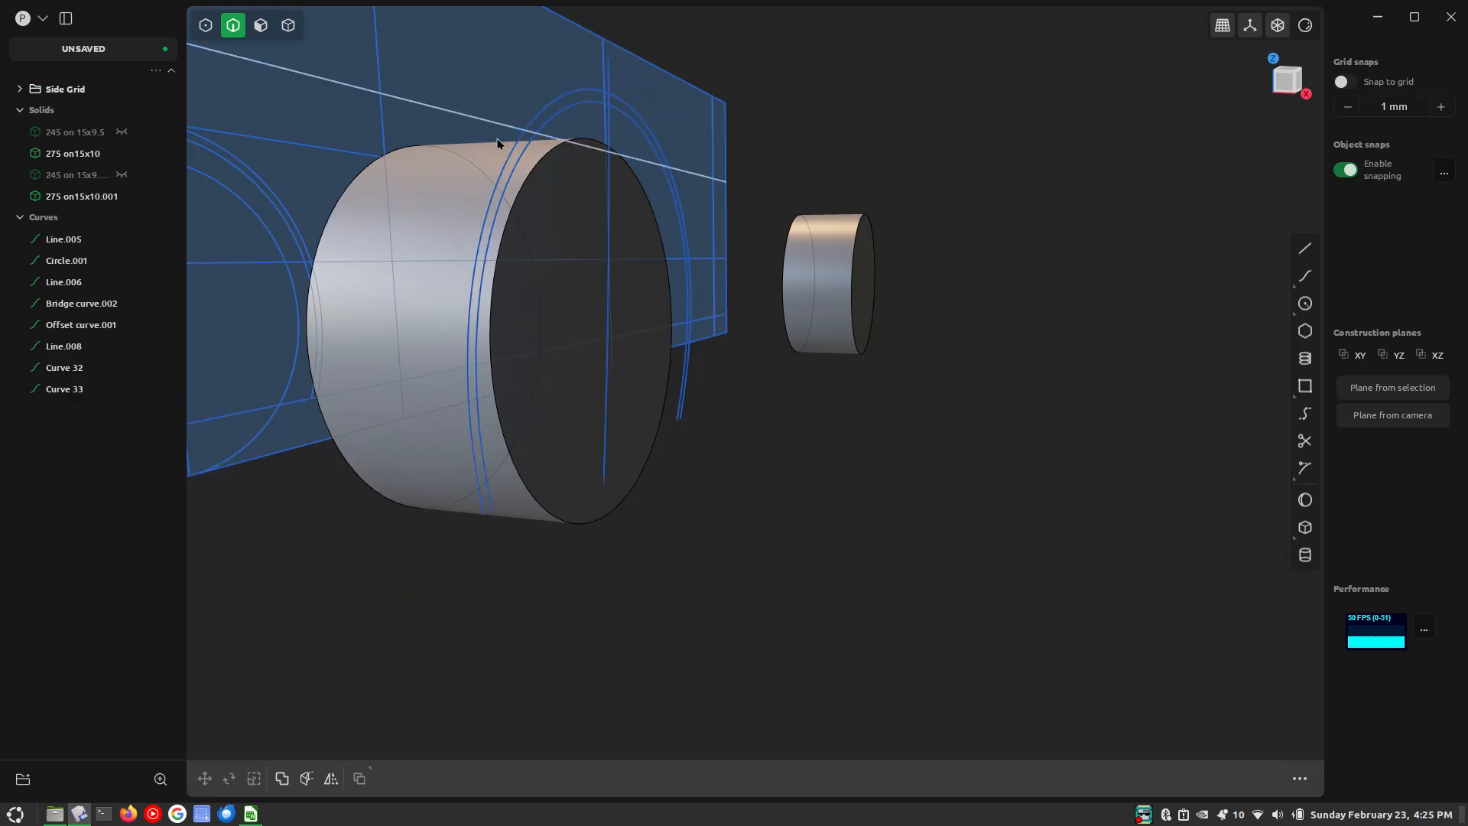
Create a Square surface between the two 3D arch curves with degrees 9 and 2, single spans and the Natural boundary condition
left_click(576, 90)
left_click(578, 104, "shift")
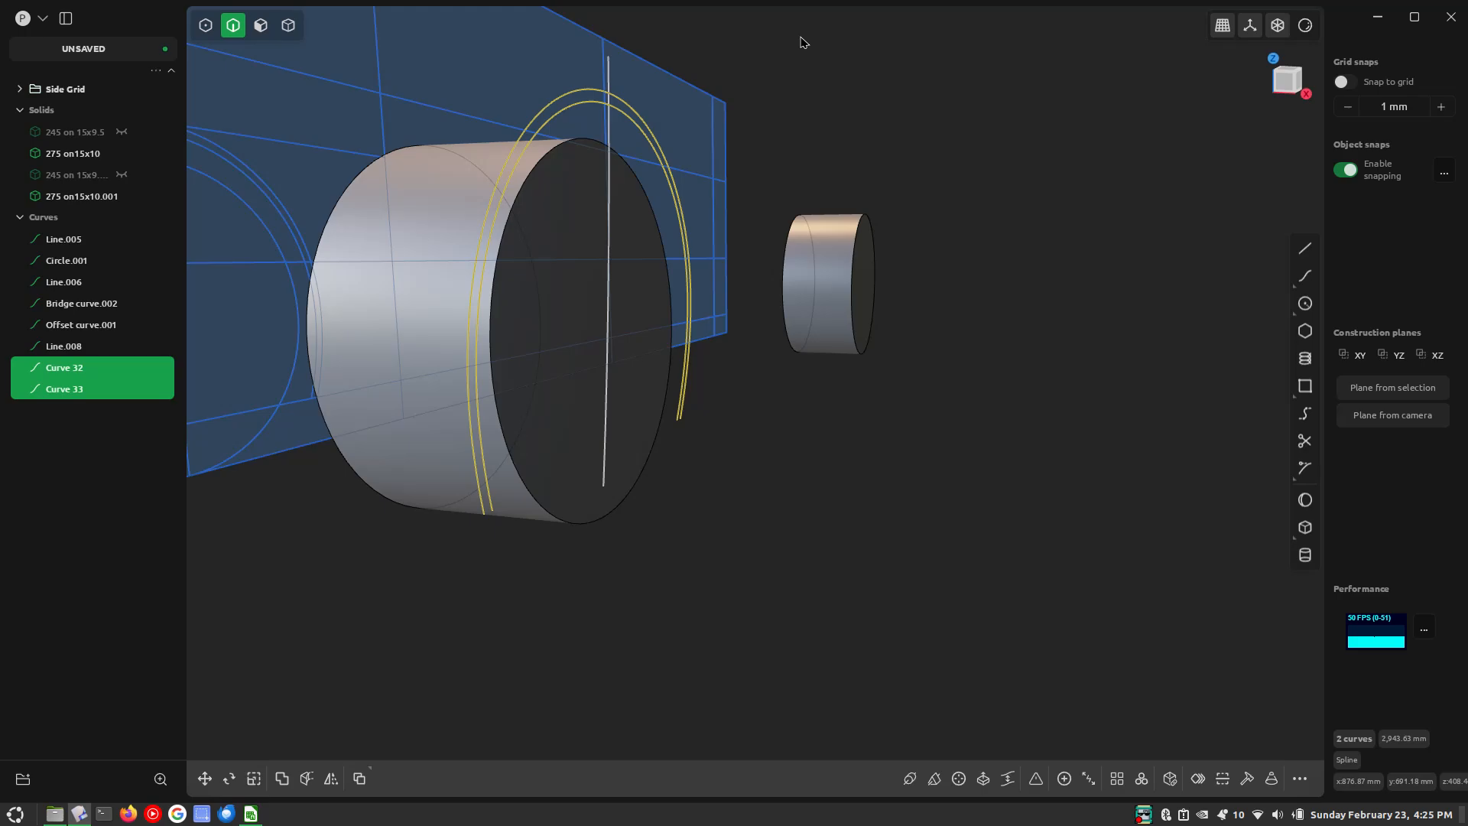
key("alt+s")
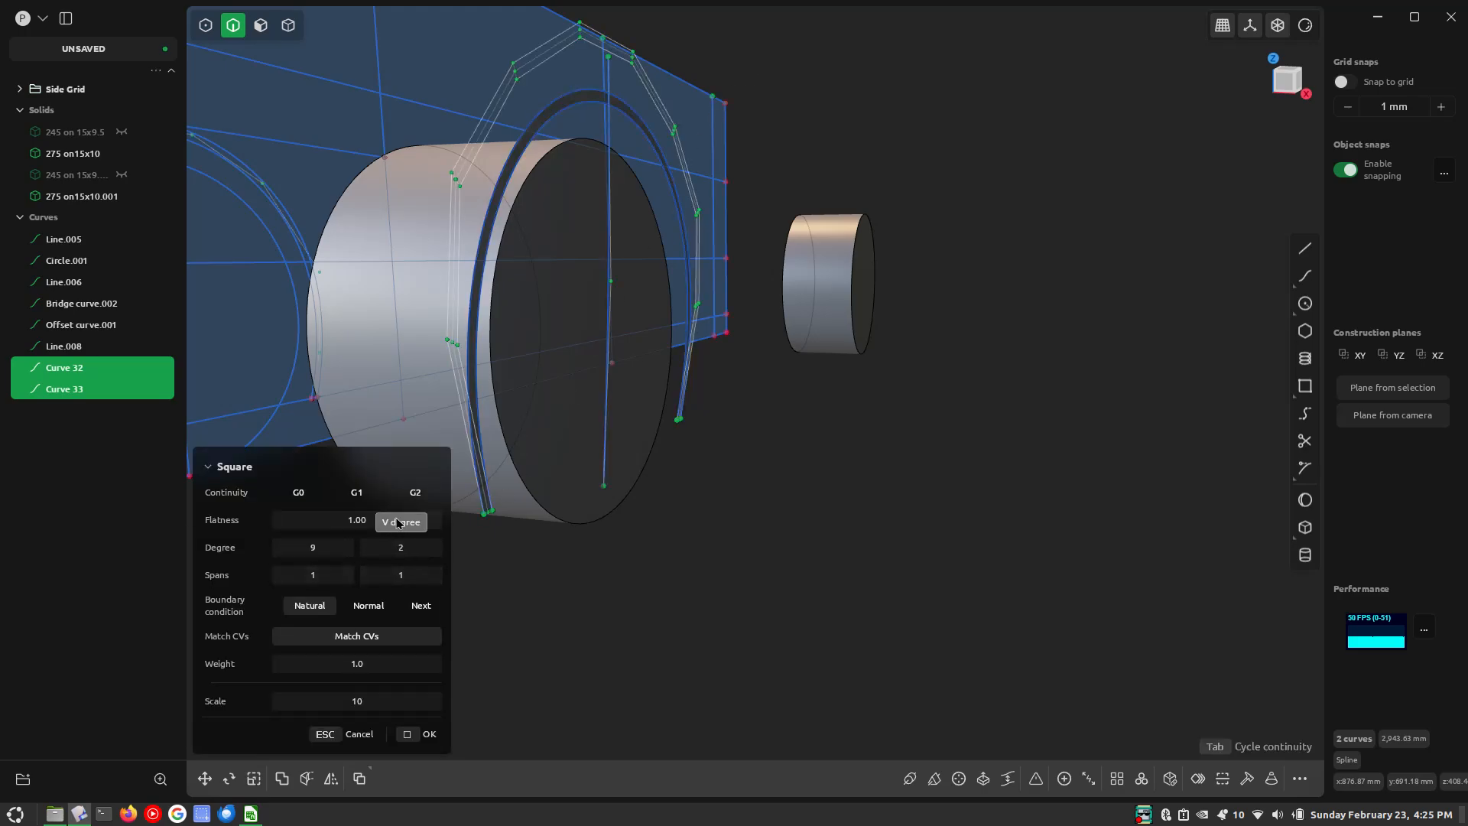
scroll(452, 158, "up", 5)
scroll(452, 157, "down", 5)
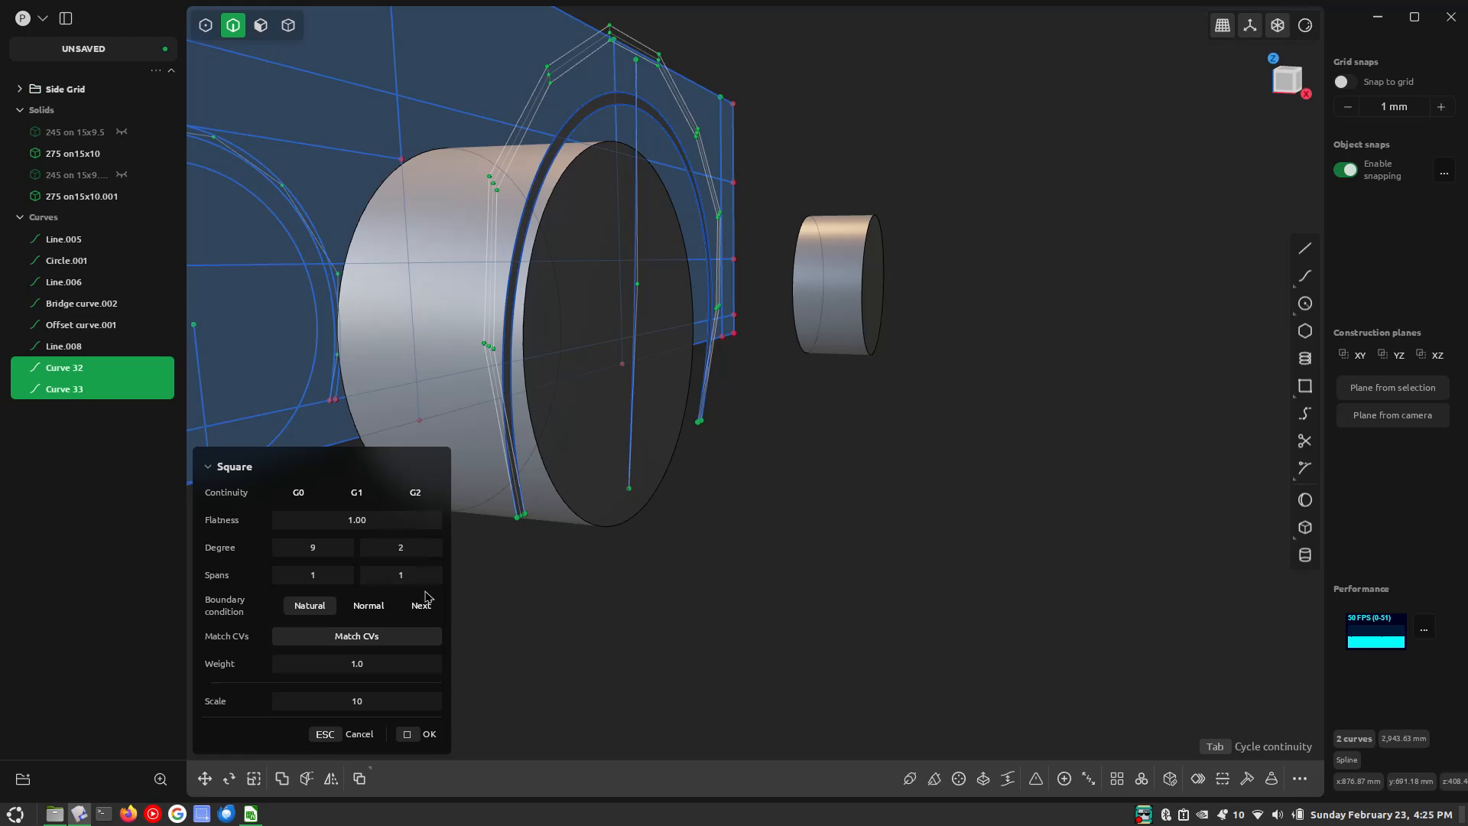
left_click(425, 734)
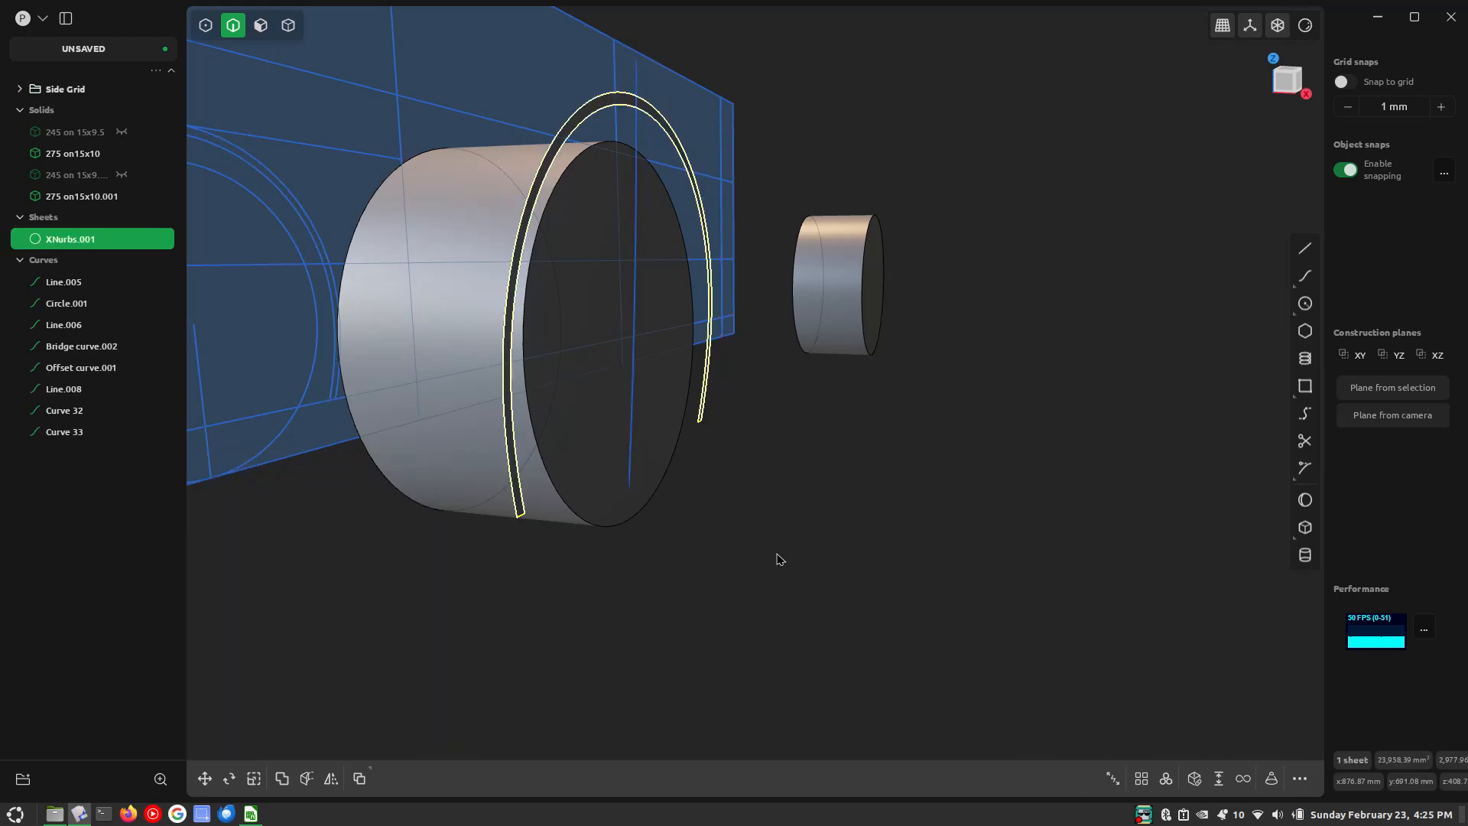
left_click(747, 501)
Duplicate the wheel-arch surface and move the copy 2370 mm along Y to the far wheel
middle_click_drag(741, 475, 665, 196)
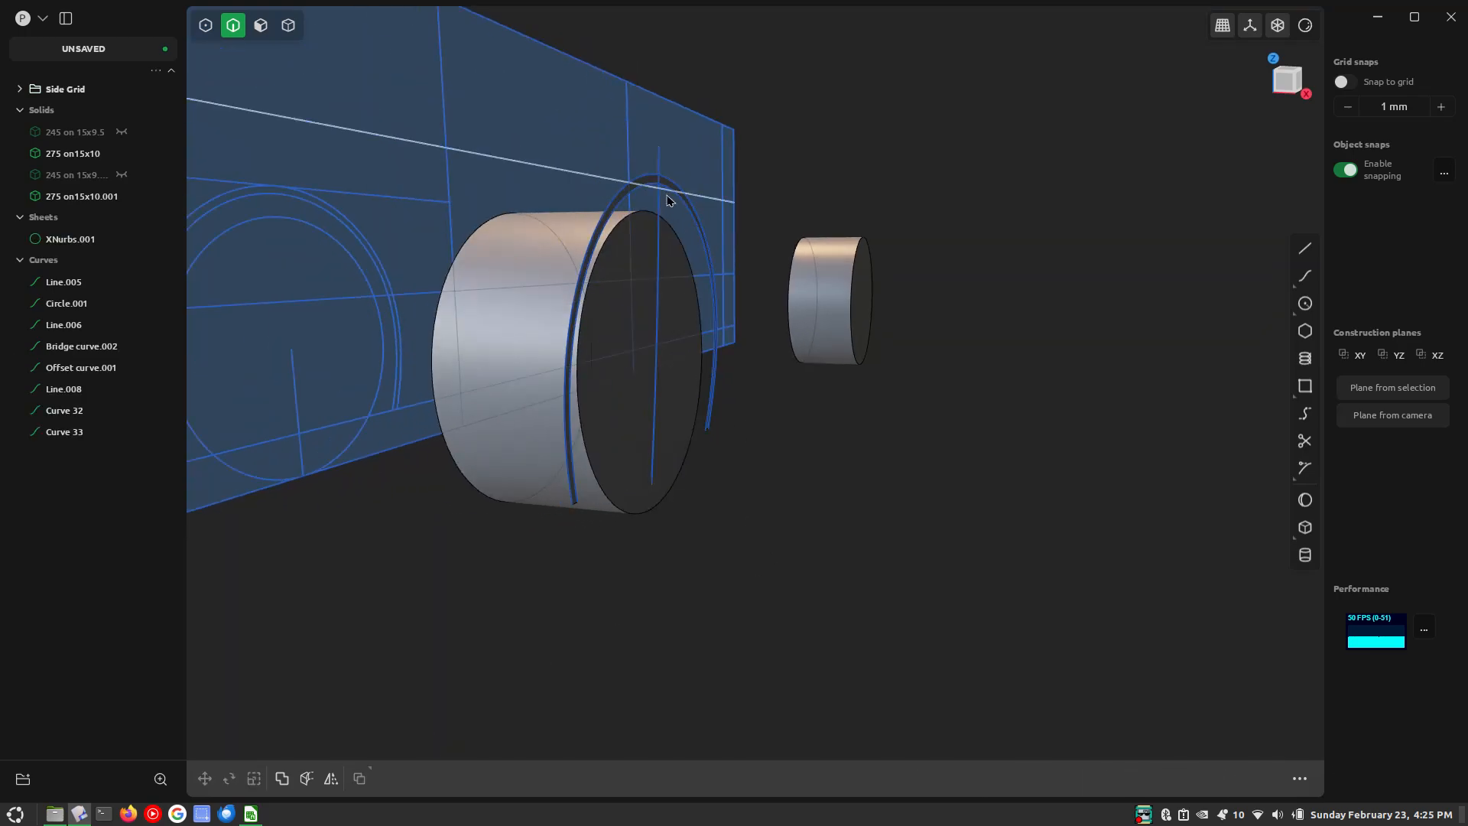
scroll(648, 183, "up", 5)
key("4")
left_click(647, 185)
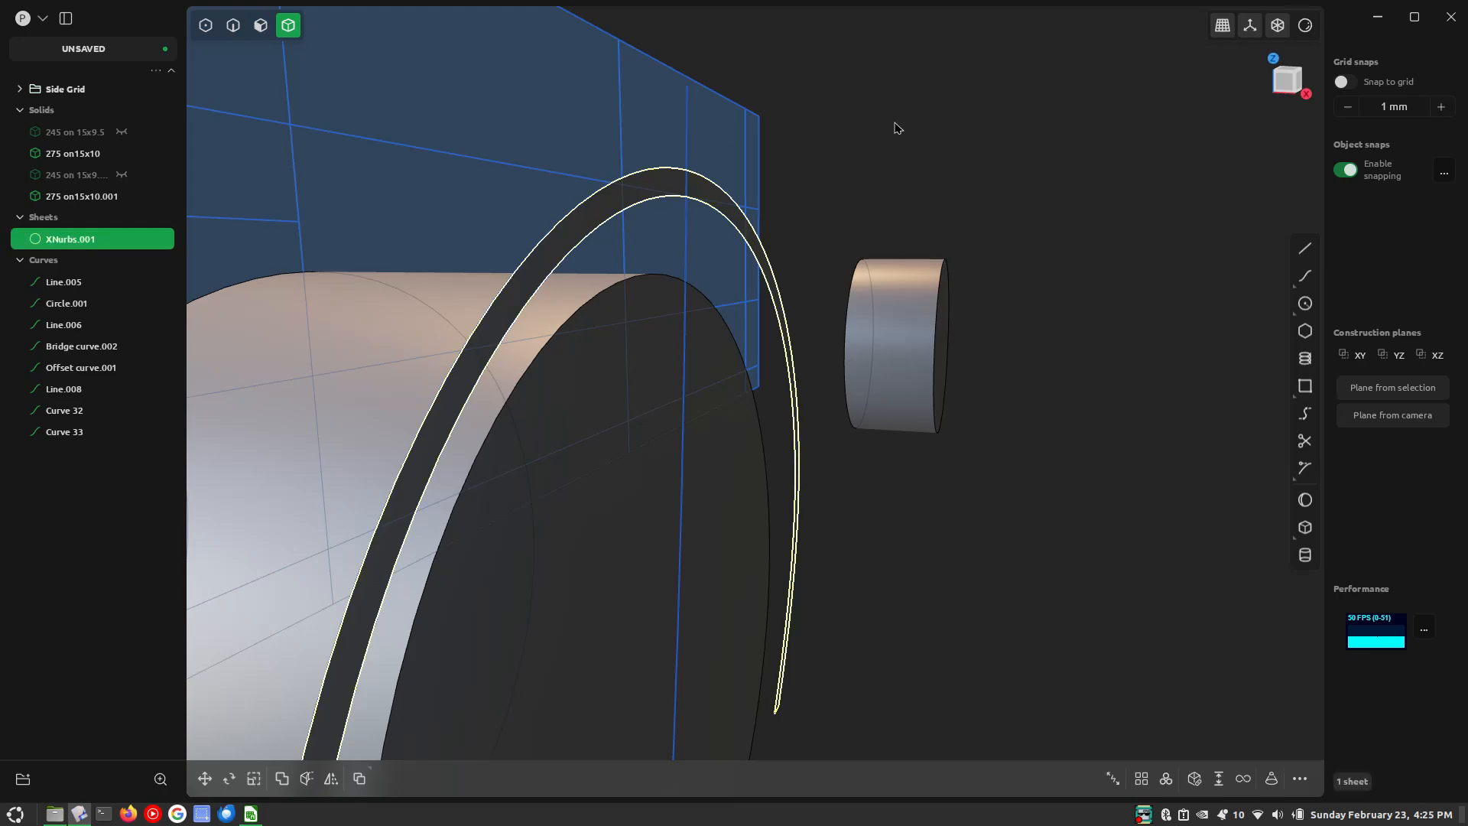
scroll(632, 247, "down", 5)
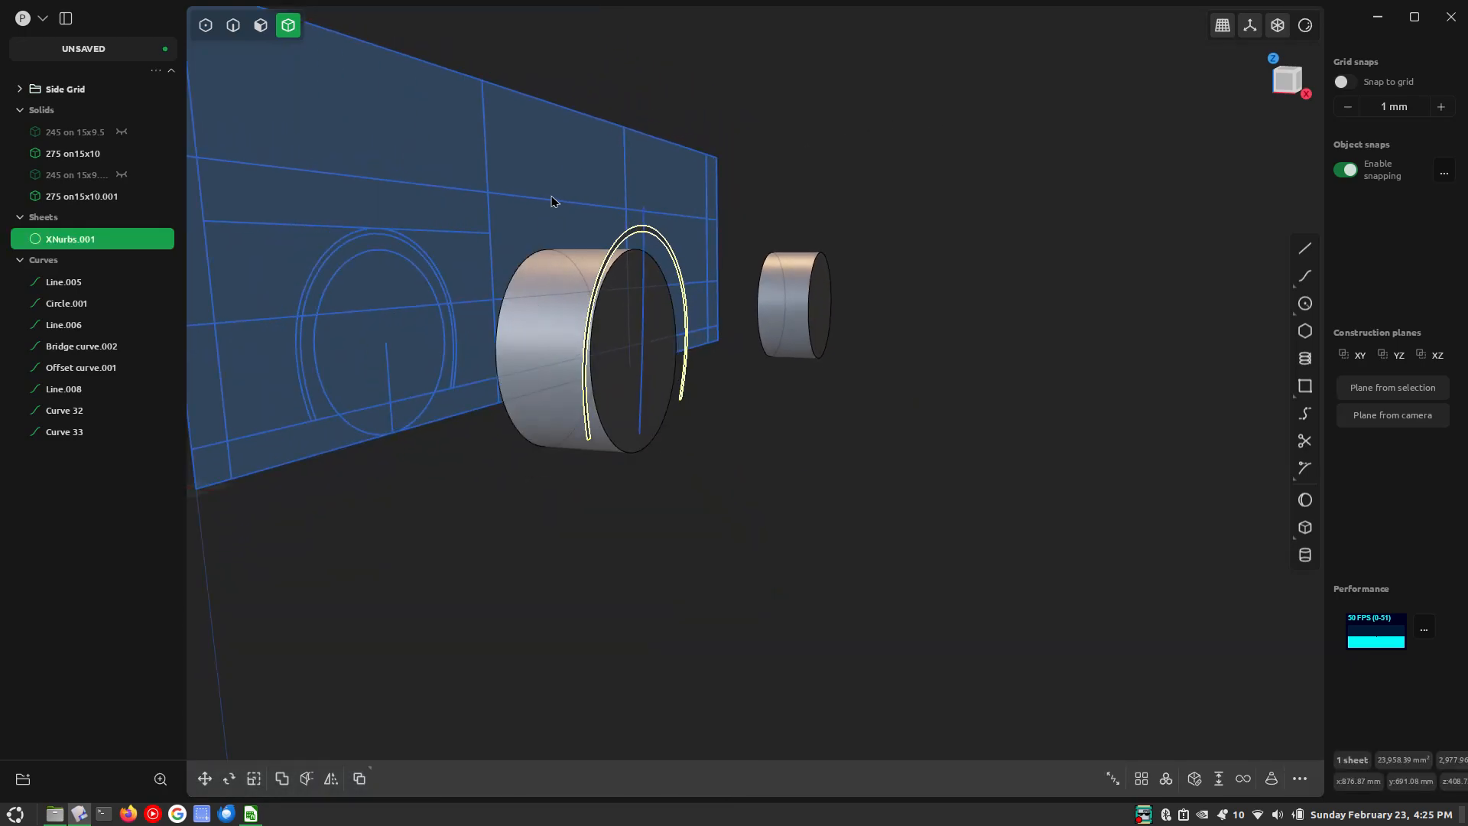
key("ctrl+d")
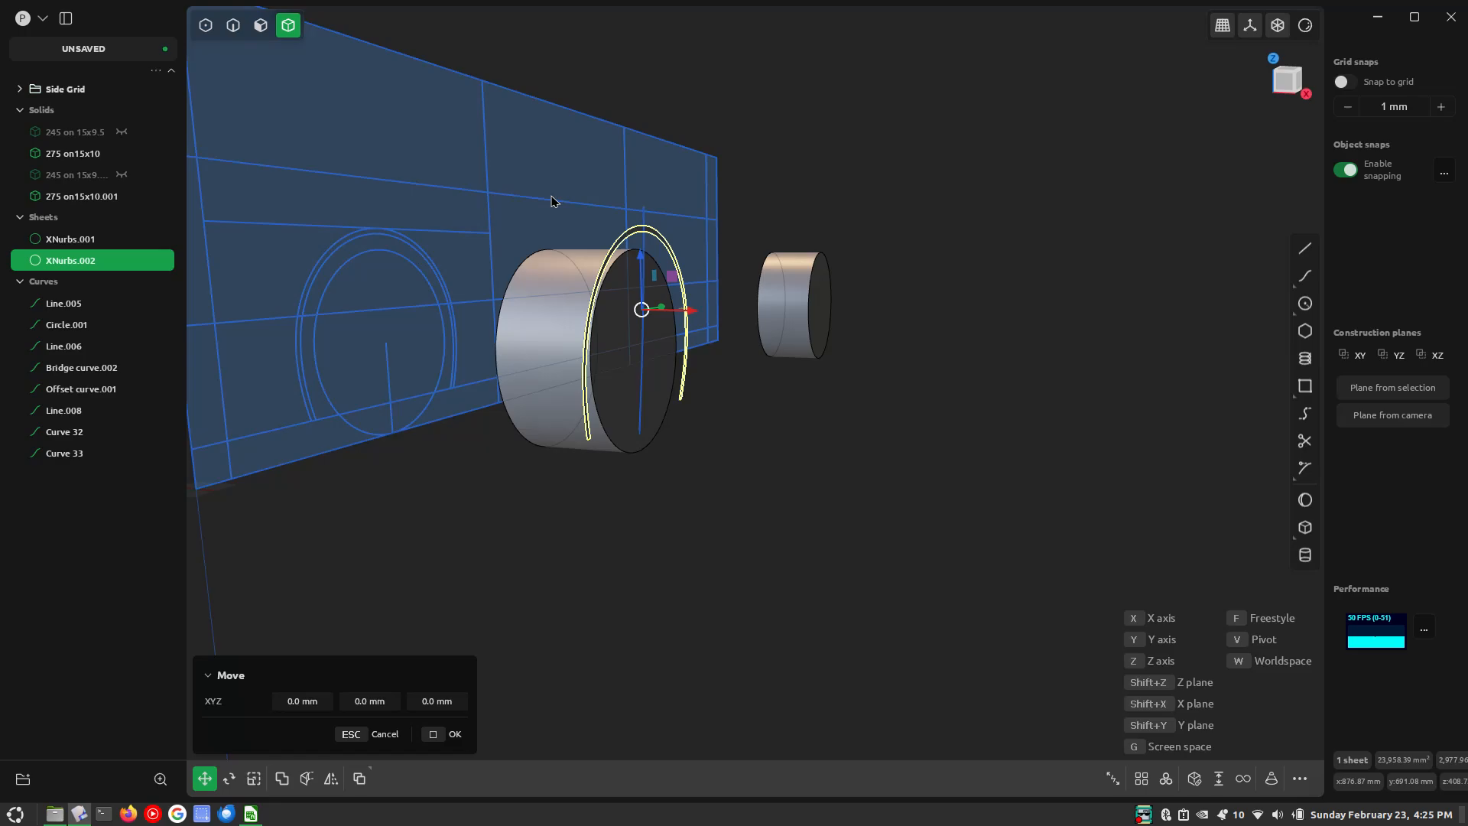
type("y2370")
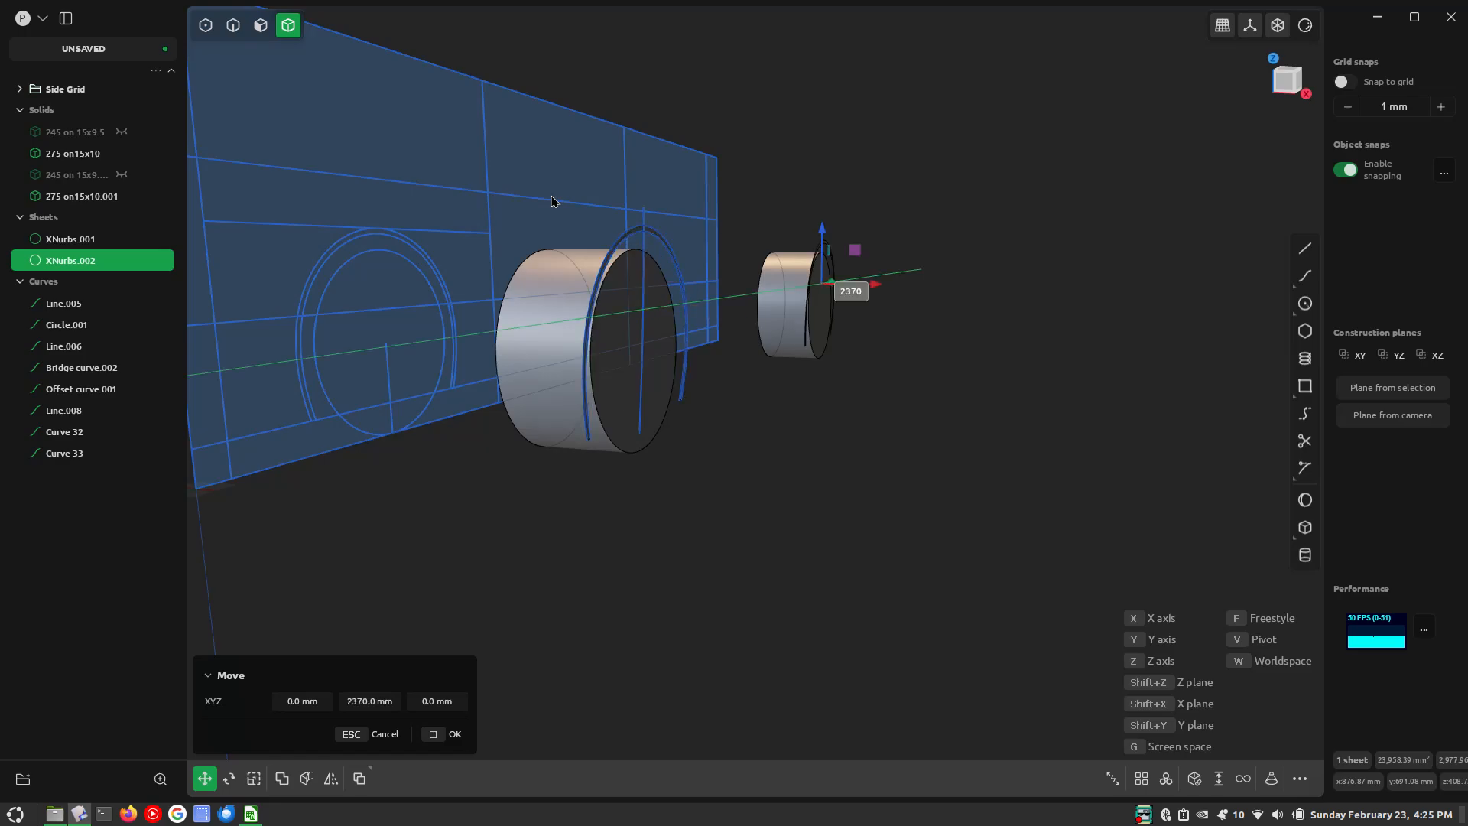
key("Return")
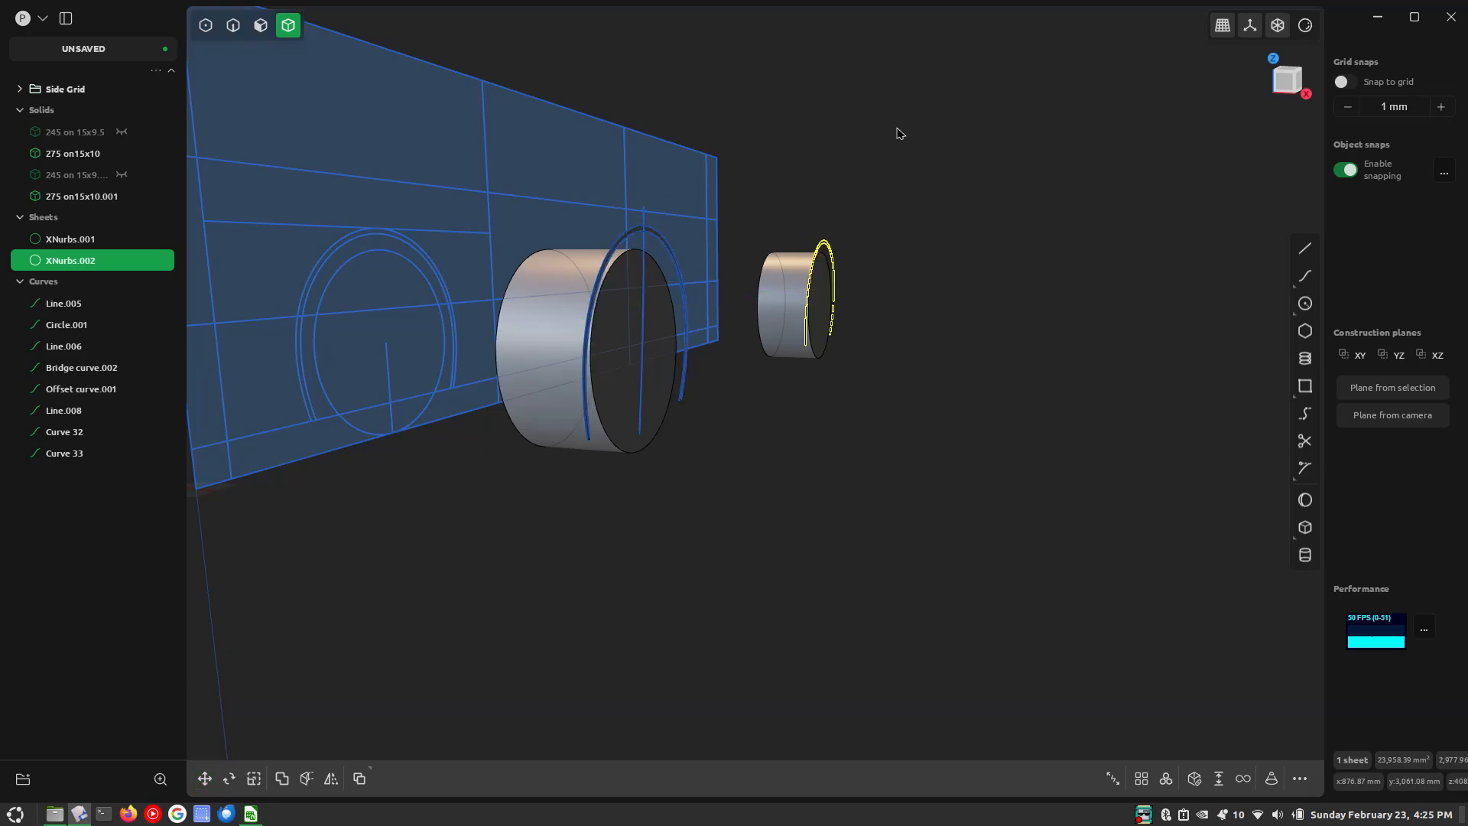
scroll(869, 151, "up", 5)
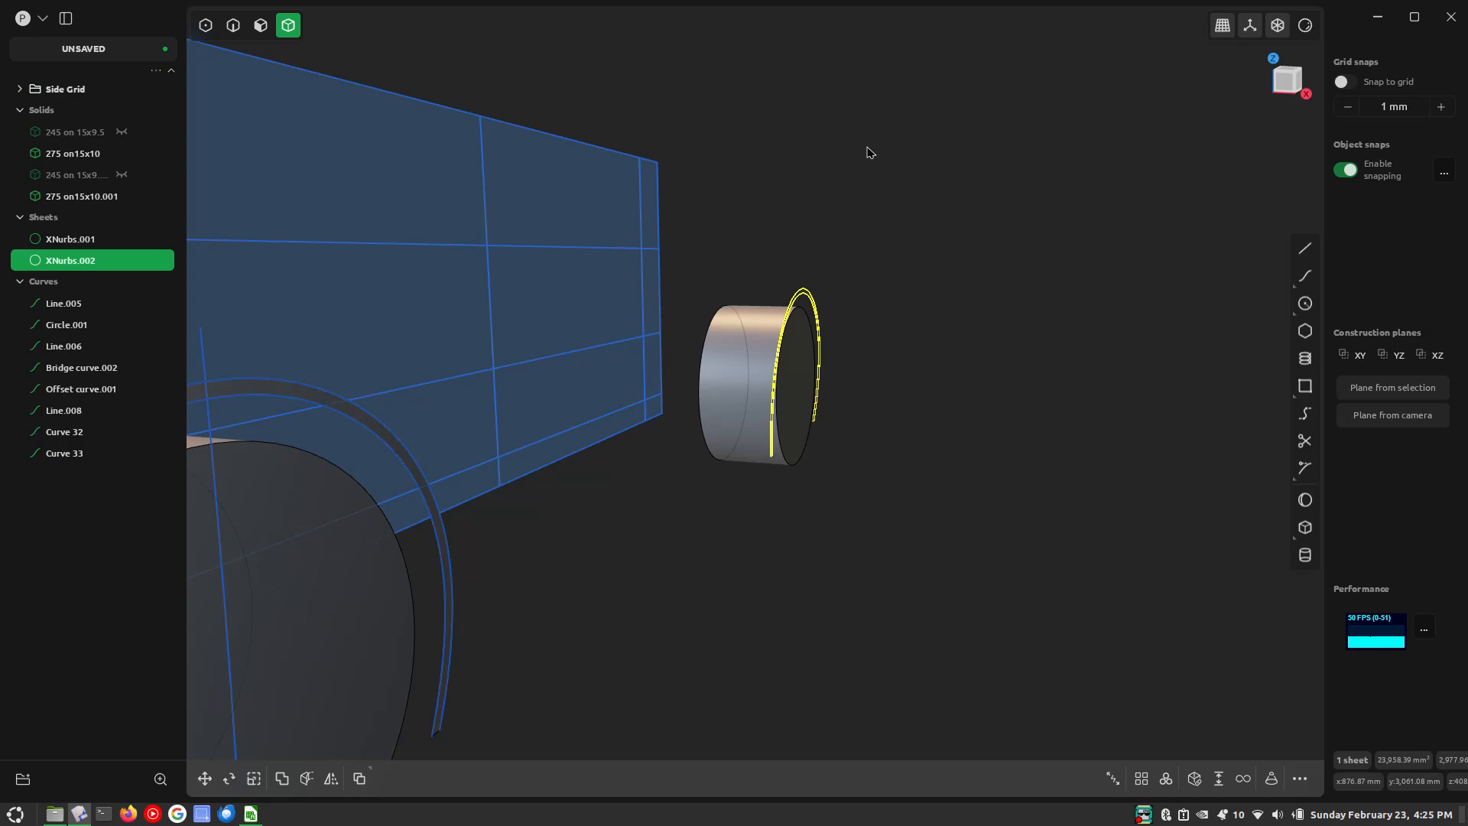
Move the far wheel's arch surface 1185/96 mm outward along X and clear the selection
key("g")
key("x")
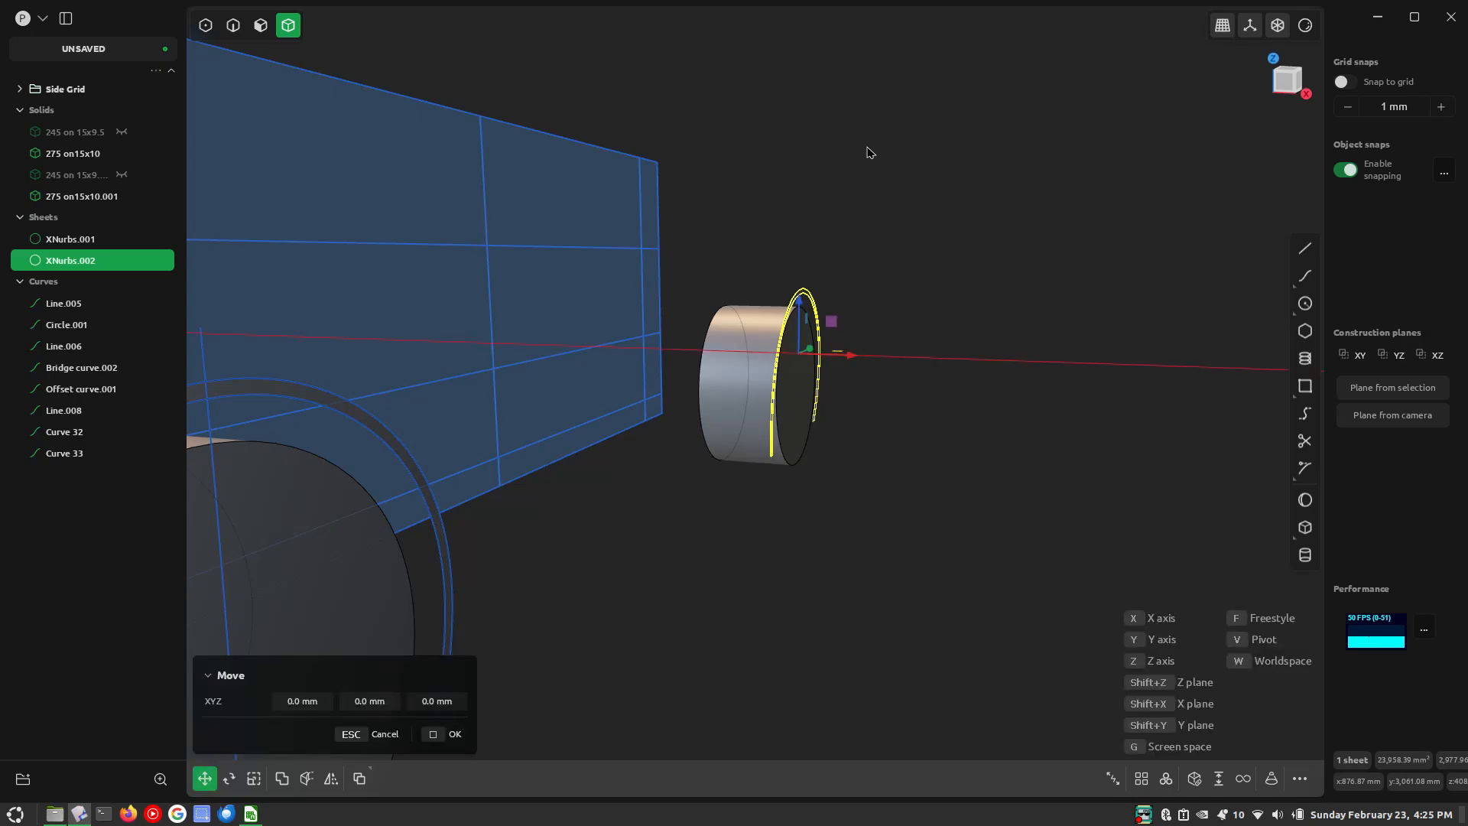
type("1185")
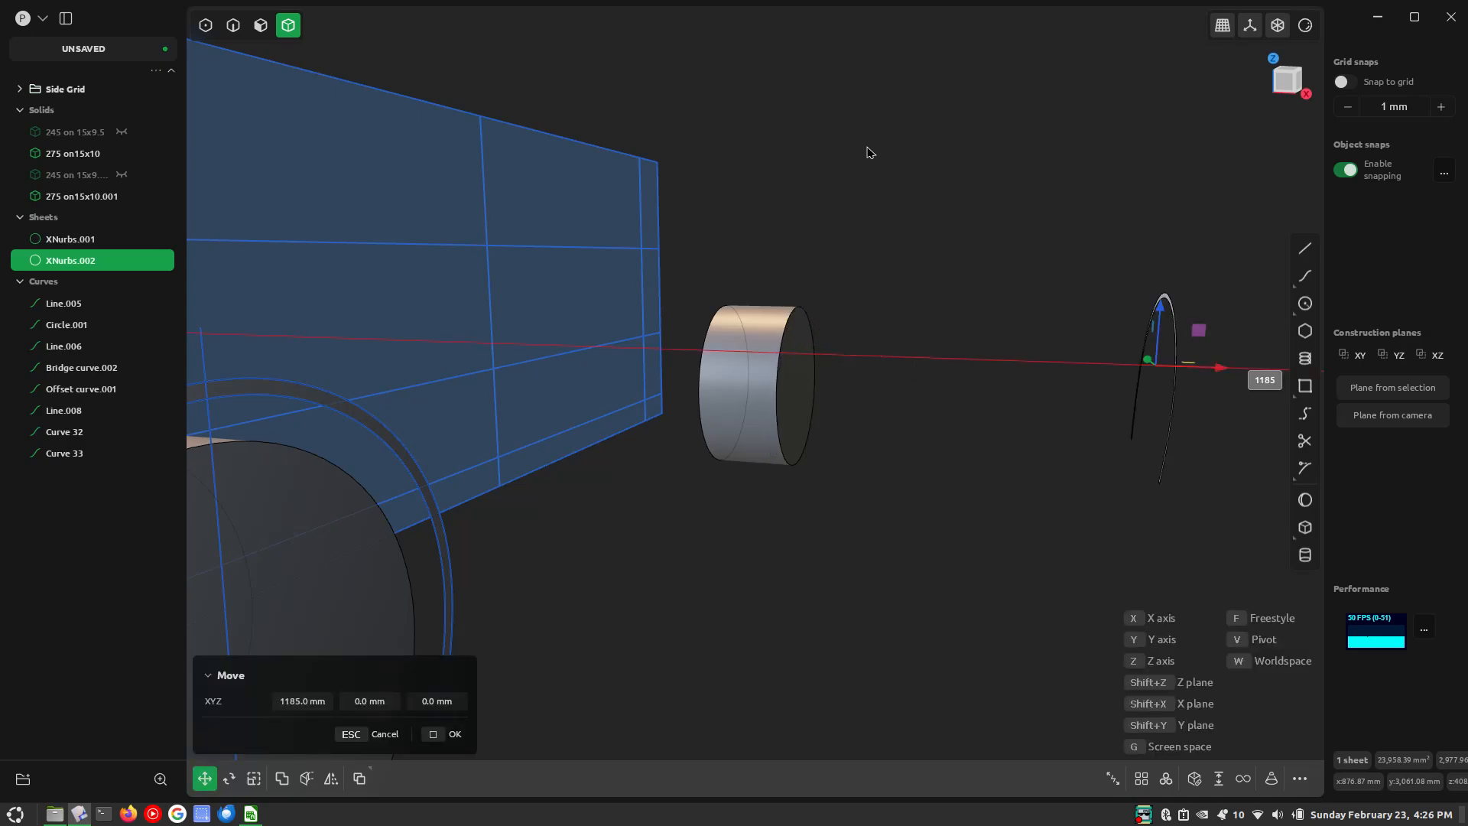
type("/96")
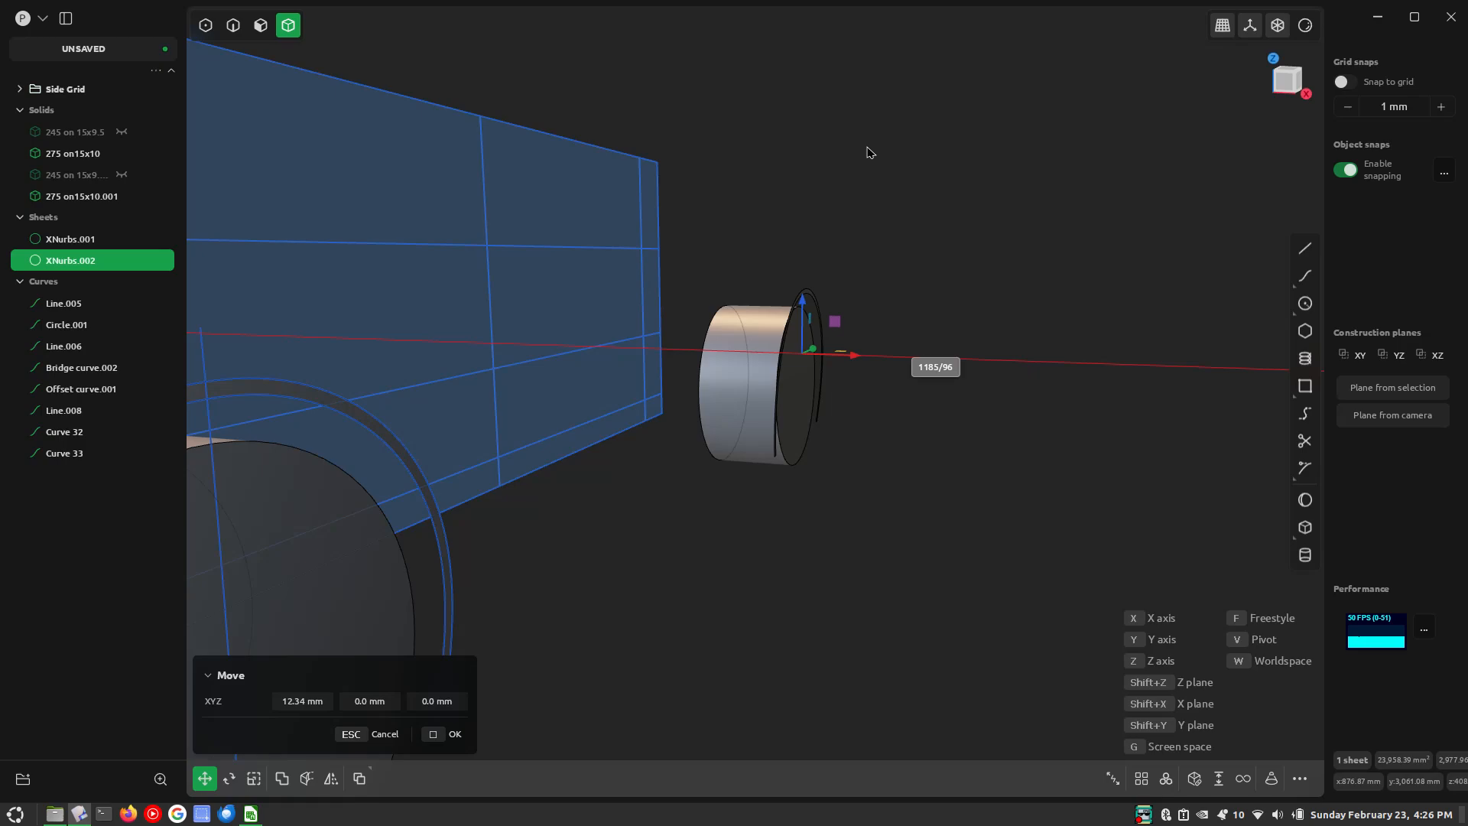
key("Return")
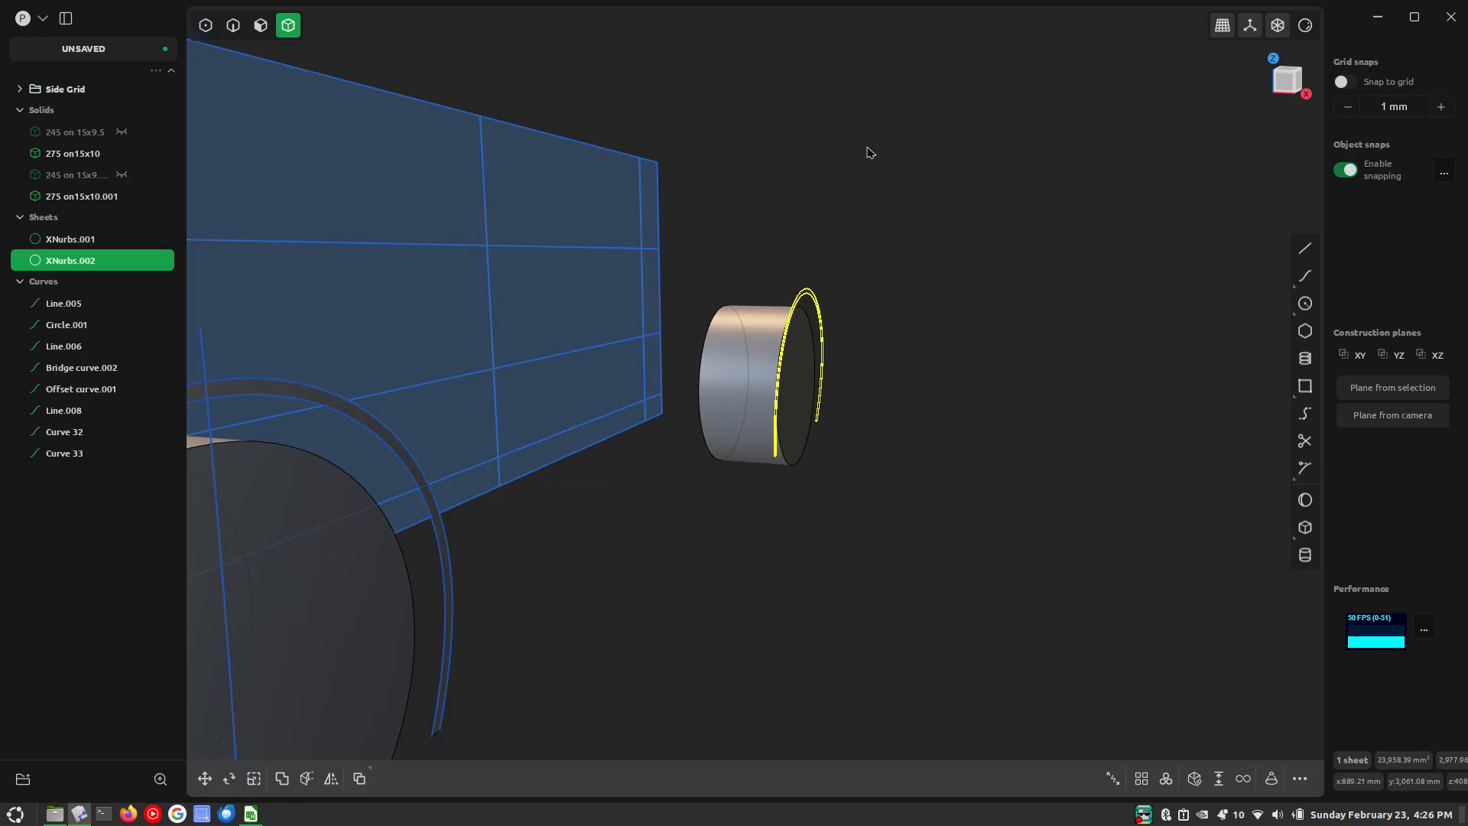
key("KP_3")
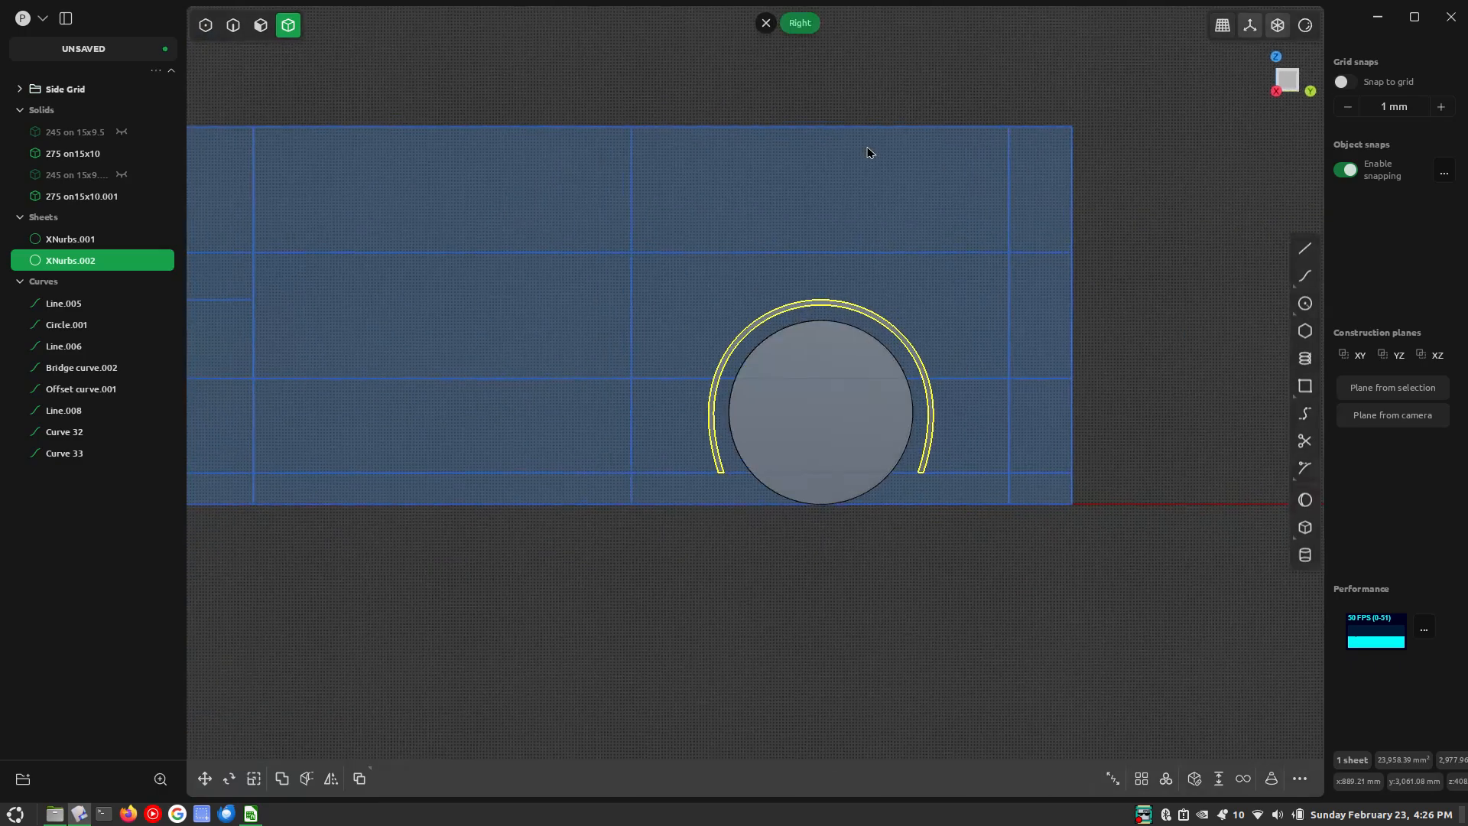
left_click(1202, 270)
scroll(1206, 310, "down", 5)
scroll(660, 324, "up", 3)
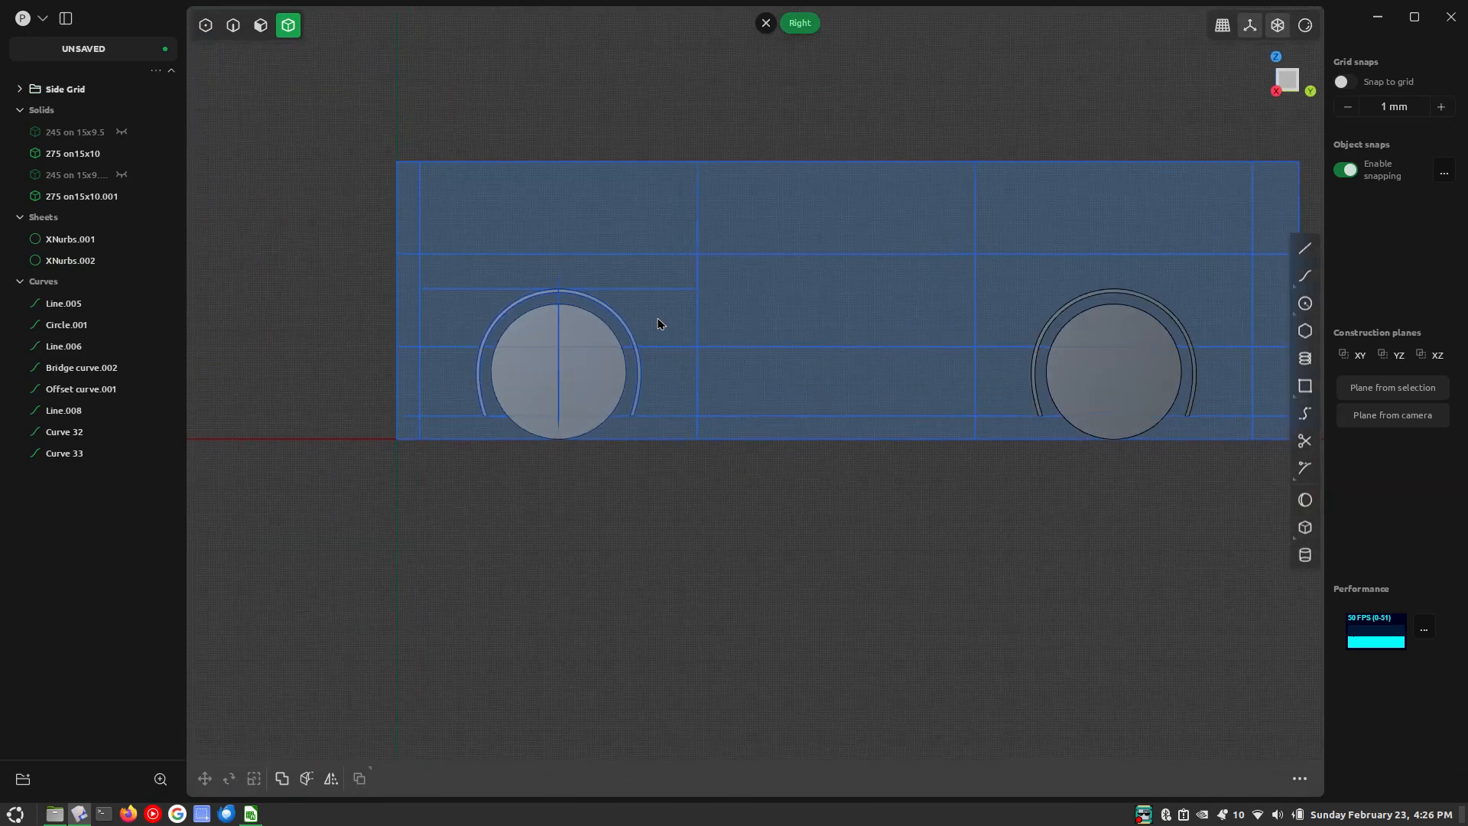
Duplicate the wheel circle and the two flat arch curves on the side grid, moving the copies 2370 mm along Y to the far wheel
scroll(638, 305, "up", 2)
scroll(301, 370, "down", 2)
middle_click_drag(301, 370, 645, 371)
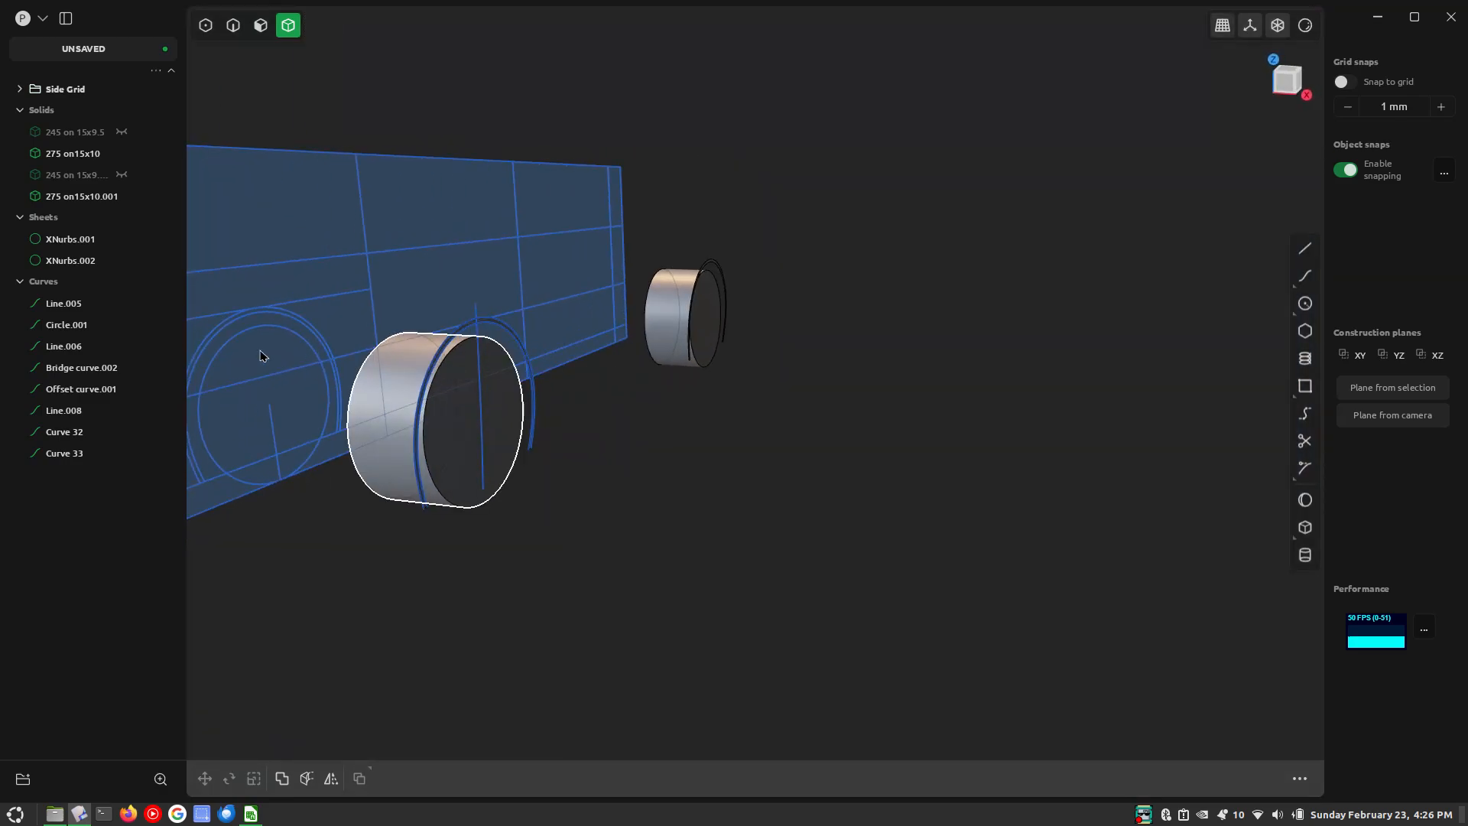
key("2")
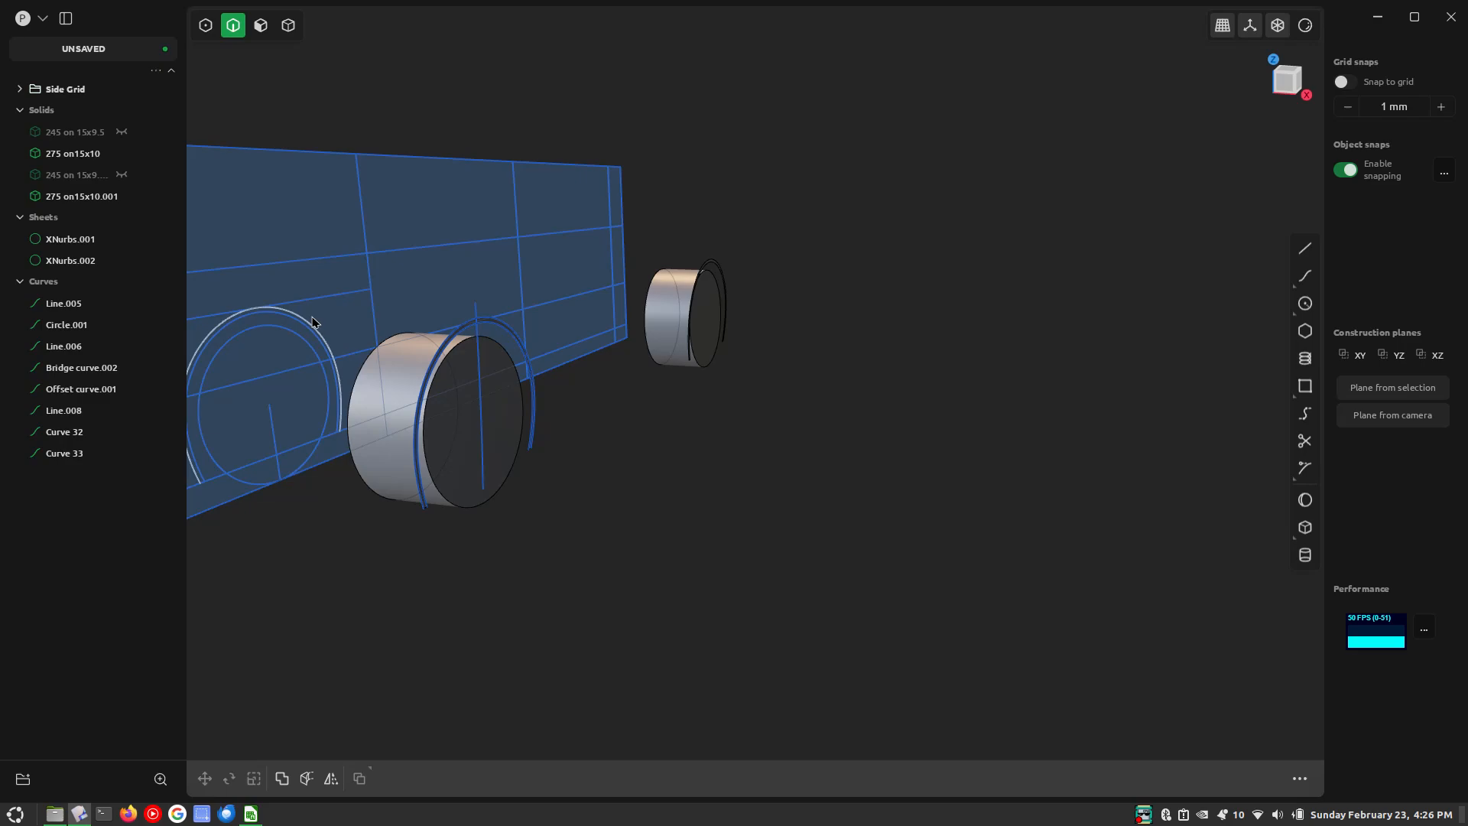
left_click(306, 316)
left_click(303, 314, "shift")
left_click(295, 337, "shift")
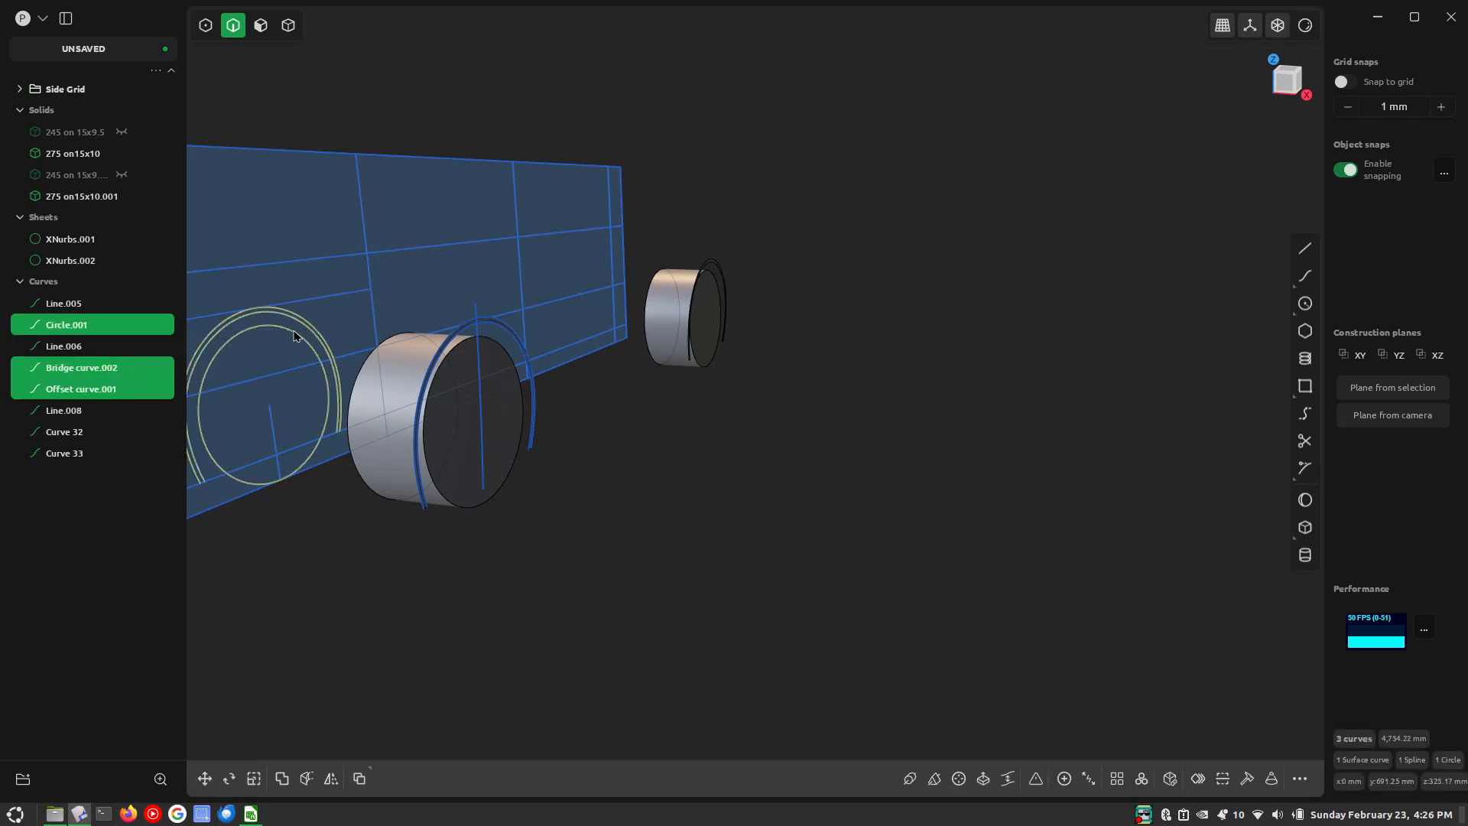
key("ctrl+d")
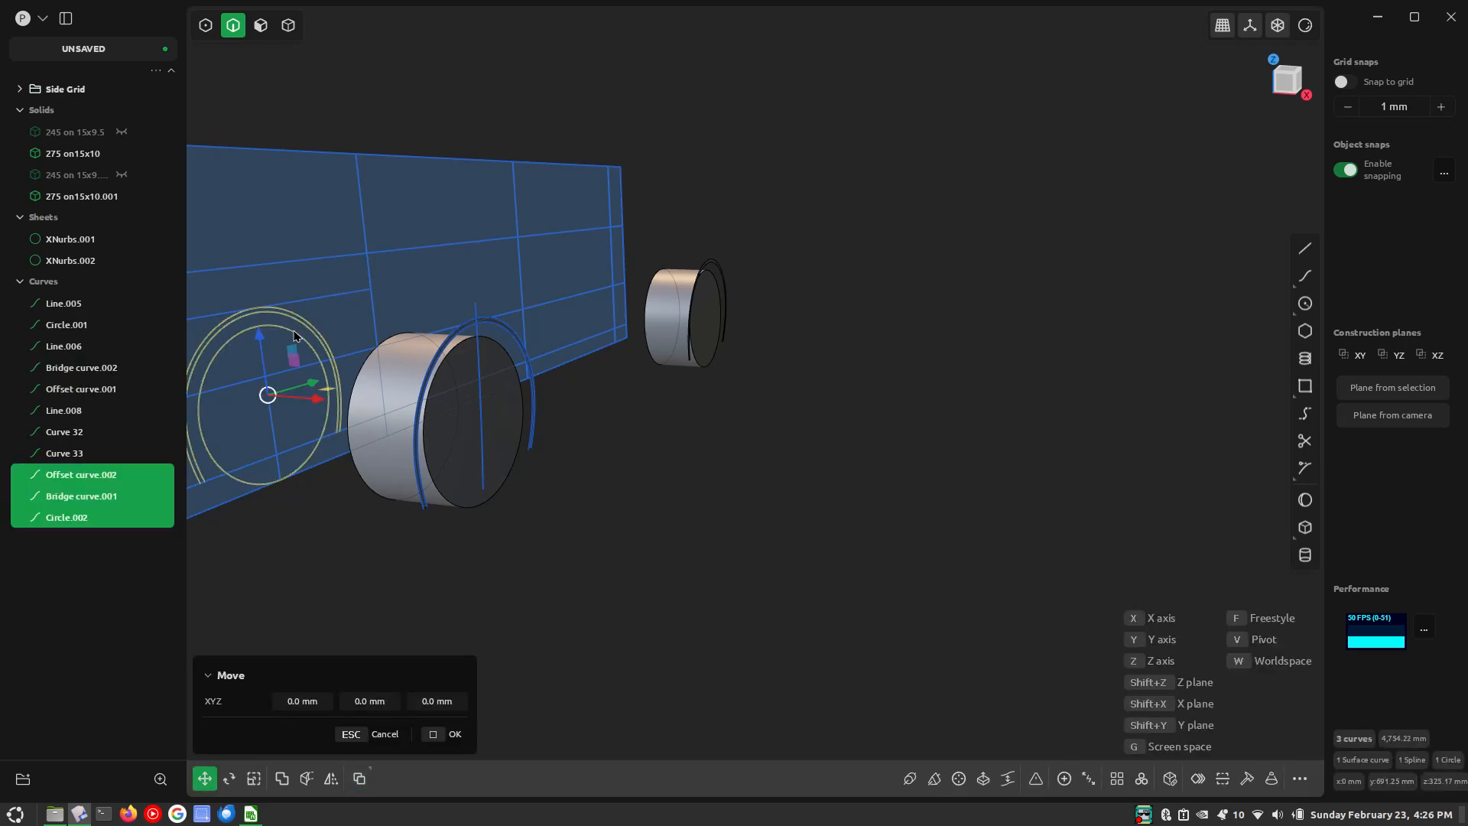
type("y2370")
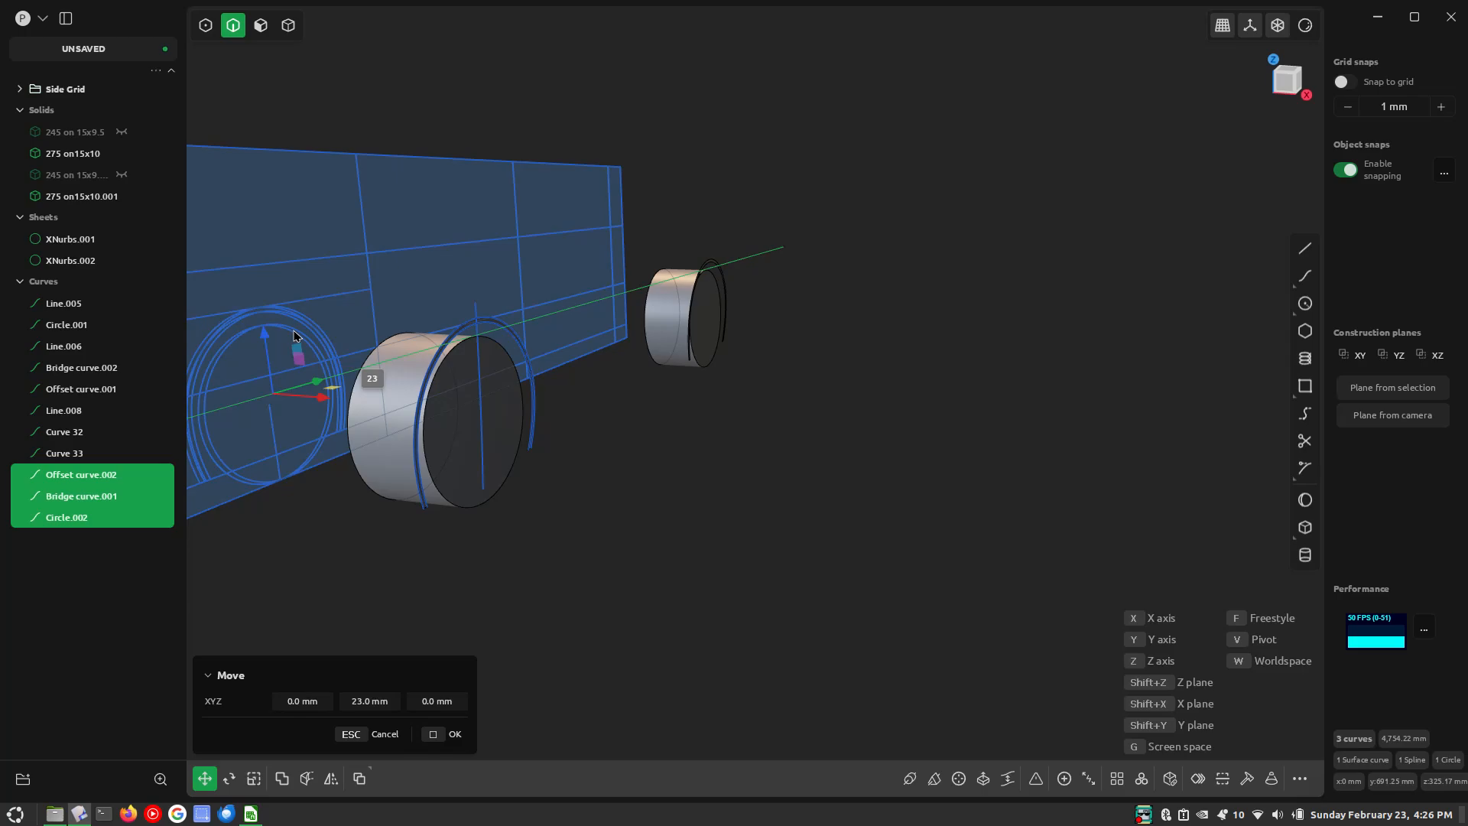
key("Return")
key("KP_3")
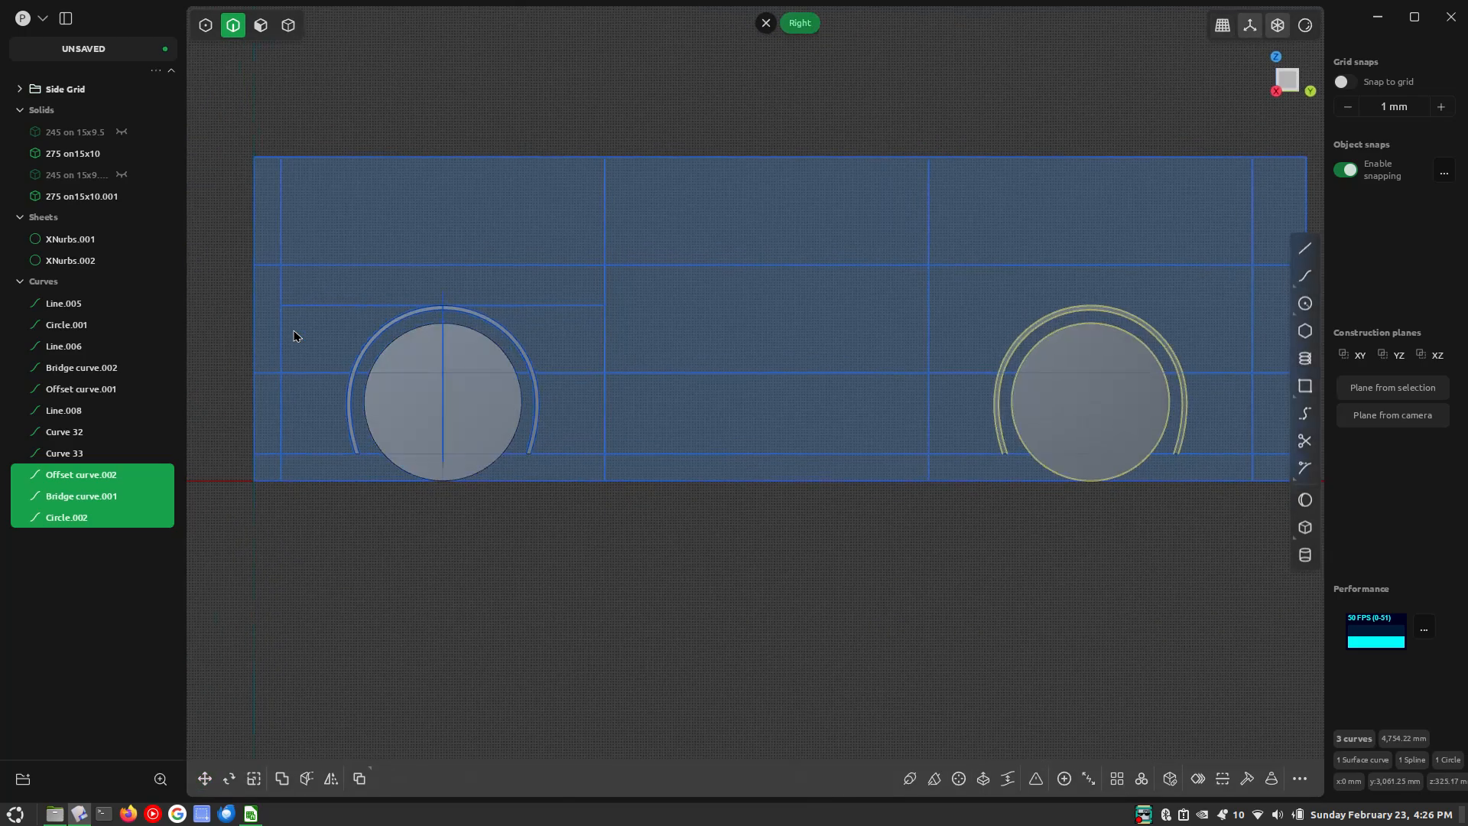